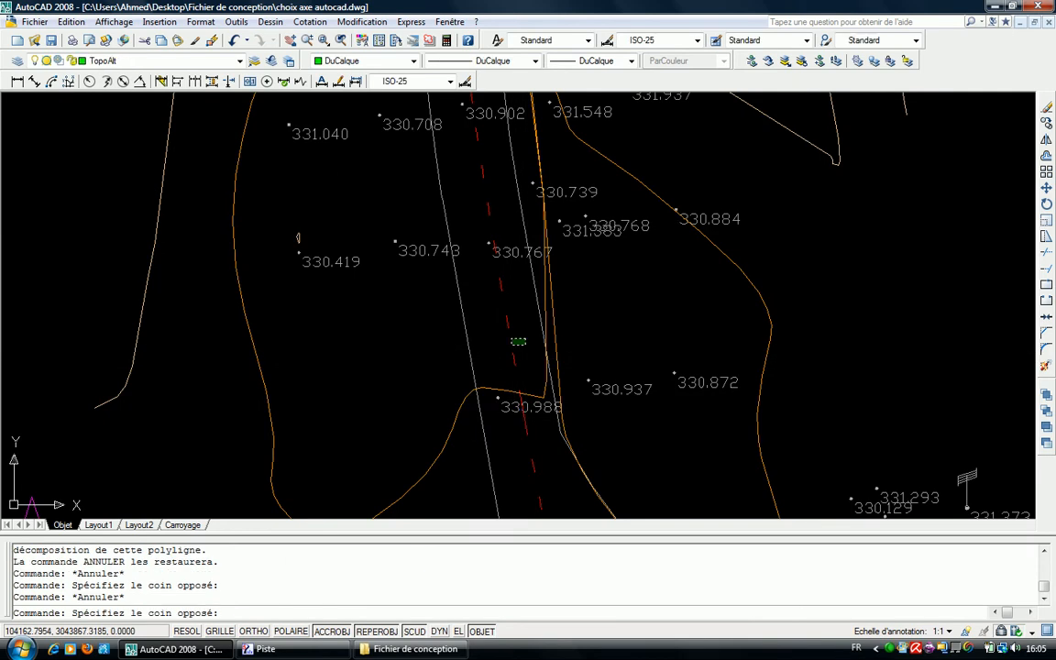
- Inspect the dashed red road axis along the southern part of the survey, selecting several of its segments to check them
{"action": "scroll", "coordinate": [512, 306], "scroll_direction": "down", "scroll_amount": 2}
{"action": "middle_click_drag", "start_coordinate": [516, 295], "coordinate": [528, 408]}
{"action": "scroll", "coordinate": [526, 366], "scroll_direction": "down", "scroll_amount": 2}
{"action": "middle_click_drag", "start_coordinate": [524, 275], "coordinate": [521, 354]}
{"action": "scroll", "coordinate": [501, 205], "scroll_direction": "up", "scroll_amount": 3}
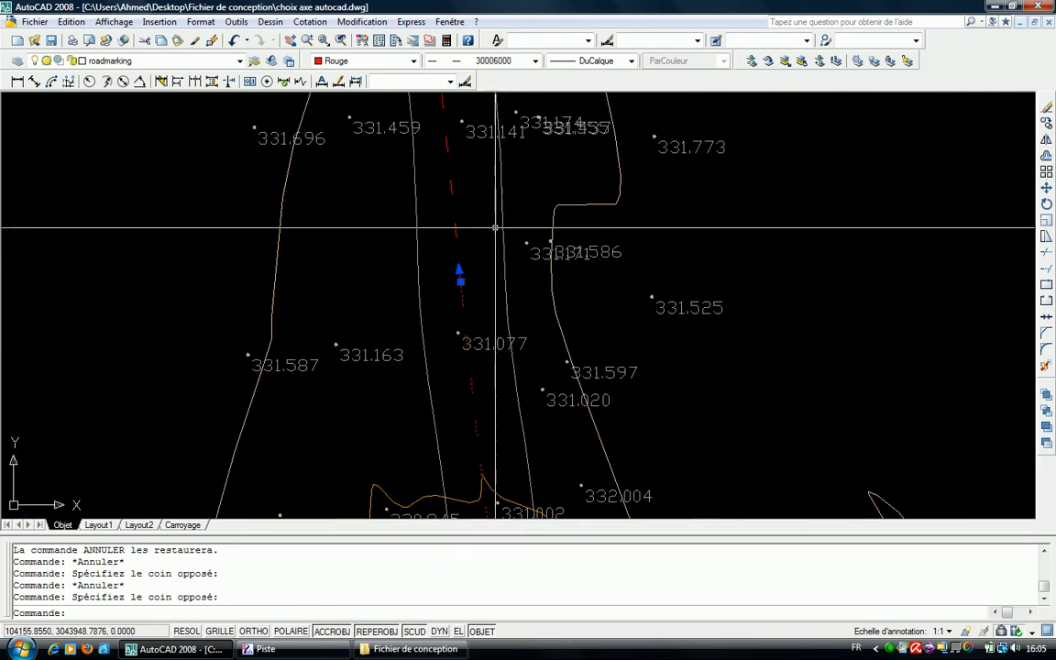
{"action": "scroll", "coordinate": [470, 226], "scroll_direction": "up", "scroll_amount": 2}
{"action": "key", "text": "Escape"}
{"action": "left_click", "coordinate": [459, 211]}
{"action": "left_click", "coordinate": [412, 231]}
{"action": "scroll", "coordinate": [444, 252], "scroll_direction": "down", "scroll_amount": 5}
{"action": "mouse_move", "coordinate": [443, 252]}
{"action": "middle_mouse_down"}
{"action": "mouse_move", "coordinate": [482, 425]}
{"action": "mouse_move", "coordinate": [512, 405]}
{"action": "middle_mouse_up"}
{"action": "middle_click_drag", "start_coordinate": [395, 141], "coordinate": [415, 396]}
{"action": "middle_click_drag", "start_coordinate": [418, 294], "coordinate": [450, 481]}
{"action": "scroll", "coordinate": [450, 477], "scroll_direction": "down", "scroll_amount": 2}
{"action": "middle_click_drag", "start_coordinate": [451, 371], "coordinate": [443, 441]}
{"action": "scroll", "coordinate": [459, 398], "scroll_direction": "up", "scroll_amount": 5}
{"action": "scroll", "coordinate": [478, 347], "scroll_direction": "up", "scroll_amount": 3}
{"action": "key", "text": "Escape"}
{"action": "left_click", "coordinate": [515, 225]}
{"action": "left_click", "coordinate": [499, 215]}
{"action": "scroll", "coordinate": [491, 339], "scroll_direction": "down", "scroll_amount": 5}
{"action": "middle_click_drag", "start_coordinate": [492, 339], "coordinate": [500, 436]}
{"action": "middle_click_drag", "start_coordinate": [497, 261], "coordinate": [506, 376]}
{"action": "middle_click_drag", "start_coordinate": [506, 244], "coordinate": [542, 498]}
{"action": "scroll", "coordinate": [500, 332], "scroll_direction": "down", "scroll_amount": 4}
{"action": "middle_click_drag", "start_coordinate": [492, 334], "coordinate": [496, 440]}
{"action": "scroll", "coordinate": [495, 225], "scroll_direction": "up", "scroll_amount": 6}
{"action": "scroll", "coordinate": [495, 223], "scroll_direction": "up", "scroll_amount": 4}
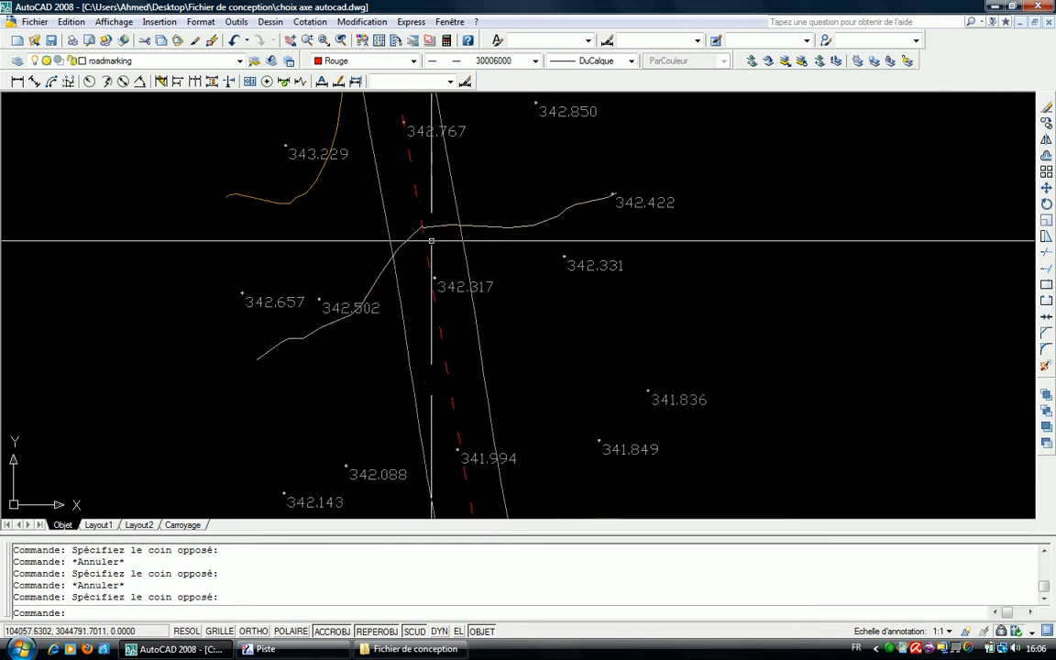
{"action": "key", "text": "Escape"}
{"action": "scroll", "coordinate": [431, 234], "scroll_direction": "up", "scroll_amount": 2}
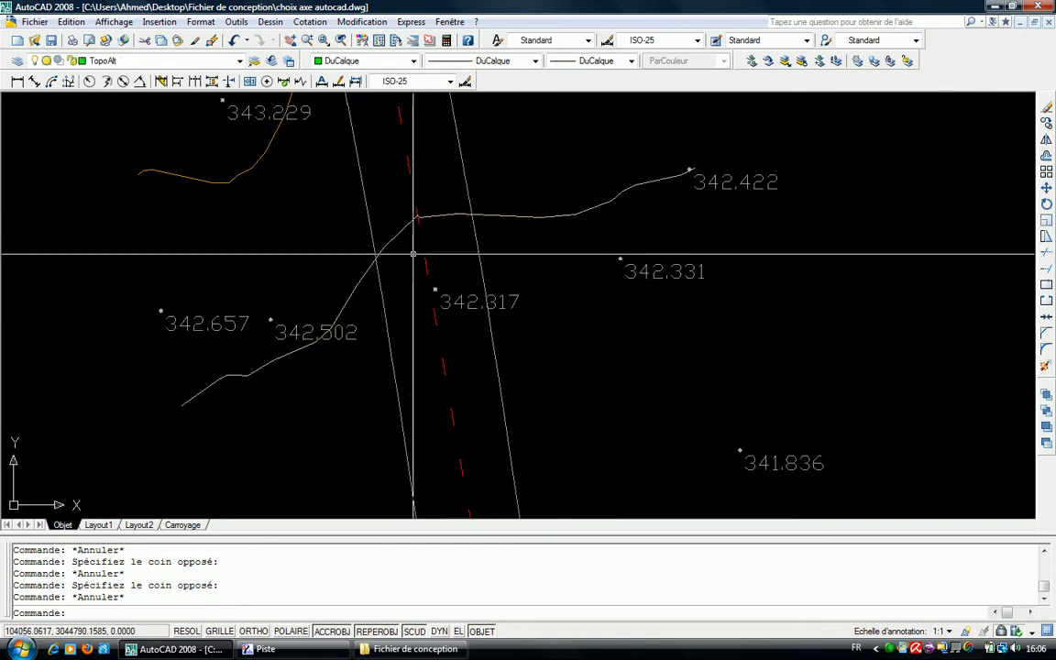
- Follow the existing road axis through the rest of the topographic survey to its northern end, finishing on the whole route
{"action": "scroll", "coordinate": [417, 252], "scroll_direction": "down", "scroll_amount": 4}
{"action": "middle_click_drag", "start_coordinate": [417, 252], "coordinate": [454, 454]}
{"action": "middle_click_drag", "start_coordinate": [432, 215], "coordinate": [483, 426]}
{"action": "scroll", "coordinate": [376, 267], "scroll_direction": "down", "scroll_amount": 8}
{"action": "middle_click_drag", "start_coordinate": [376, 266], "coordinate": [415, 442]}
{"action": "scroll", "coordinate": [365, 187], "scroll_direction": "up", "scroll_amount": 7}
{"action": "middle_click_drag", "start_coordinate": [356, 184], "coordinate": [394, 385]}
{"action": "middle_click_drag", "start_coordinate": [367, 187], "coordinate": [420, 392]}
{"action": "middle_click_drag", "start_coordinate": [358, 156], "coordinate": [424, 412]}
{"action": "middle_click_drag", "start_coordinate": [374, 174], "coordinate": [424, 395]}
{"action": "middle_click_drag", "start_coordinate": [394, 201], "coordinate": [468, 514]}
{"action": "middle_click_drag", "start_coordinate": [417, 255], "coordinate": [514, 514]}
{"action": "middle_click_drag", "start_coordinate": [440, 179], "coordinate": [509, 495]}
{"action": "scroll", "coordinate": [399, 313], "scroll_direction": "down", "scroll_amount": 4}
{"action": "middle_click_drag", "start_coordinate": [399, 316], "coordinate": [429, 495]}
{"action": "scroll", "coordinate": [384, 358], "scroll_direction": "up", "scroll_amount": 7}
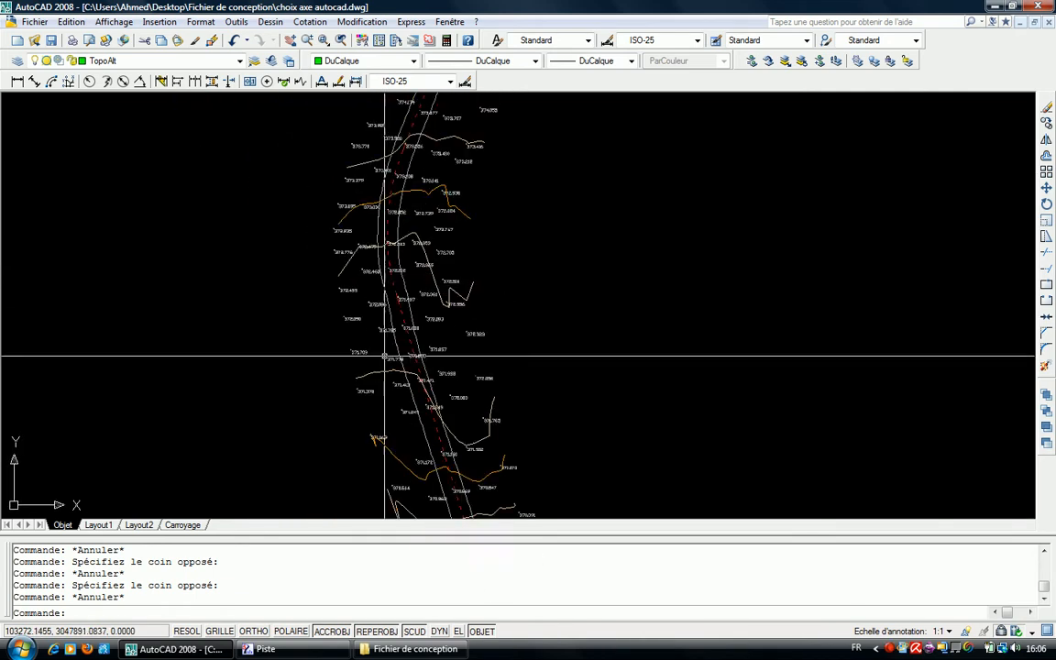
{"action": "middle_click_drag", "start_coordinate": [390, 175], "coordinate": [376, 408]}
{"action": "scroll", "coordinate": [377, 408], "scroll_direction": "down", "scroll_amount": 4}
{"action": "middle_click_drag", "start_coordinate": [420, 262], "coordinate": [393, 441]}
{"action": "middle_click_drag", "start_coordinate": [509, 206], "coordinate": [488, 328]}
{"action": "scroll", "coordinate": [537, 161], "scroll_direction": "up", "scroll_amount": 4}
{"action": "middle_click_drag", "start_coordinate": [524, 178], "coordinate": [325, 441]}
{"action": "middle_click_drag", "start_coordinate": [457, 250], "coordinate": [294, 400]}
{"action": "middle_click_drag", "start_coordinate": [550, 164], "coordinate": [321, 472]}
{"action": "scroll", "coordinate": [516, 240], "scroll_direction": "up", "scroll_amount": 4}
{"action": "middle_click_drag", "start_coordinate": [659, 140], "coordinate": [522, 367]}
{"action": "middle_click_drag", "start_coordinate": [673, 285], "coordinate": [573, 414]}
{"action": "middle_click_drag", "start_coordinate": [677, 154], "coordinate": [363, 463]}
{"action": "middle_click_drag", "start_coordinate": [492, 268], "coordinate": [361, 475]}
{"action": "middle_click_drag", "start_coordinate": [547, 198], "coordinate": [413, 424]}
{"action": "middle_click_drag", "start_coordinate": [565, 229], "coordinate": [442, 387]}
{"action": "scroll", "coordinate": [478, 328], "scroll_direction": "down", "scroll_amount": 5}
{"action": "mouse_move", "coordinate": [674, 102]}
{"action": "middle_mouse_down"}
{"action": "mouse_move", "coordinate": [606, 158]}
{"action": "mouse_move", "coordinate": [479, 318]}
{"action": "middle_mouse_up"}
{"action": "middle_click_drag", "start_coordinate": [606, 187], "coordinate": [512, 365]}
{"action": "scroll", "coordinate": [542, 266], "scroll_direction": "up", "scroll_amount": 5}
{"action": "scroll", "coordinate": [545, 262], "scroll_direction": "down", "scroll_amount": 4}
{"action": "middle_click_drag", "start_coordinate": [627, 117], "coordinate": [509, 264]}
{"action": "middle_click_drag", "start_coordinate": [630, 164], "coordinate": [491, 289]}
{"action": "scroll", "coordinate": [459, 310], "scroll_direction": "up", "scroll_amount": 5}
{"action": "scroll", "coordinate": [461, 304], "scroll_direction": "down", "scroll_amount": 5}
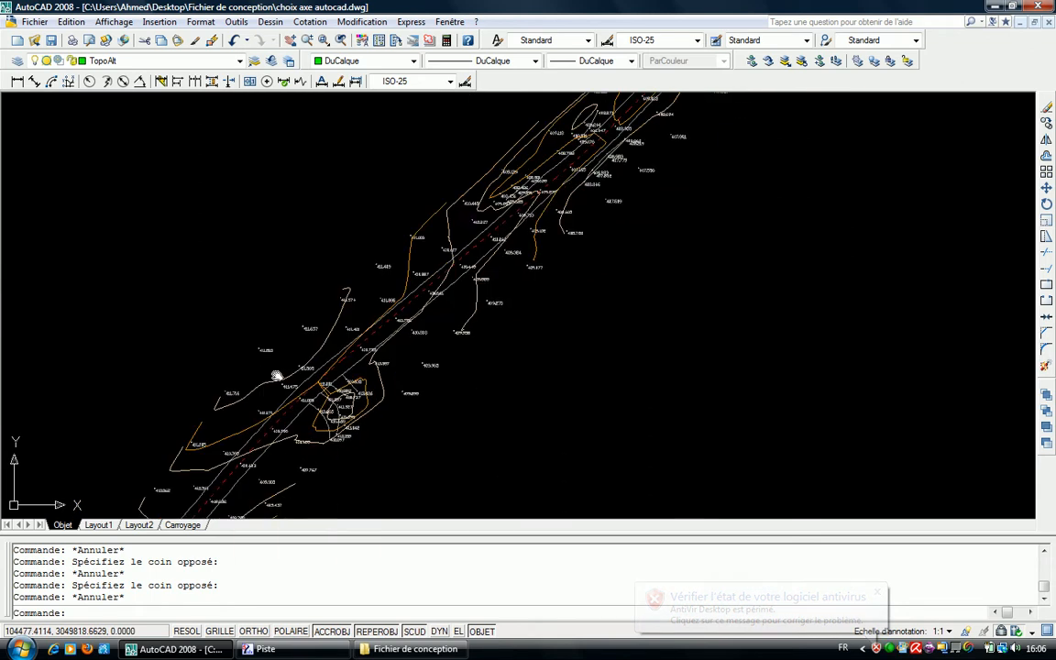
{"action": "middle_click_drag", "start_coordinate": [616, 236], "coordinate": [464, 387]}
{"action": "middle_click_drag", "start_coordinate": [558, 287], "coordinate": [410, 431]}
{"action": "middle_click_drag", "start_coordinate": [593, 236], "coordinate": [421, 354]}
{"action": "middle_click_drag", "start_coordinate": [726, 177], "coordinate": [545, 256]}
{"action": "middle_click_drag", "start_coordinate": [654, 189], "coordinate": [527, 268]}
{"action": "middle_click_drag", "start_coordinate": [708, 142], "coordinate": [486, 370]}
{"action": "middle_click_drag", "start_coordinate": [731, 169], "coordinate": [505, 385]}
{"action": "mouse_move", "coordinate": [701, 237]}
{"action": "middle_mouse_down"}
{"action": "mouse_move", "coordinate": [536, 383]}
{"action": "mouse_move", "coordinate": [596, 289]}
{"action": "middle_mouse_up"}
{"action": "scroll", "coordinate": [537, 384], "scroll_direction": "down", "scroll_amount": 4}
{"action": "middle_click_drag", "start_coordinate": [730, 185], "coordinate": [587, 281]}
{"action": "middle_click_drag", "start_coordinate": [701, 115], "coordinate": [588, 306]}
{"action": "scroll", "coordinate": [620, 267], "scroll_direction": "up", "scroll_amount": 4}
{"action": "scroll", "coordinate": [530, 233], "scroll_direction": "down", "scroll_amount": 4}
{"action": "middle_click_drag", "start_coordinate": [528, 268], "coordinate": [506, 431]}
{"action": "middle_click_drag", "start_coordinate": [570, 202], "coordinate": [540, 436]}
{"action": "scroll", "coordinate": [465, 234], "scroll_direction": "up", "scroll_amount": 4}
{"action": "middle_click_drag", "start_coordinate": [445, 340], "coordinate": [451, 486]}
{"action": "middle_click_drag", "start_coordinate": [467, 115], "coordinate": [527, 443]}
{"action": "scroll", "coordinate": [509, 207], "scroll_direction": "up", "scroll_amount": 6}
{"action": "middle_click_drag", "start_coordinate": [523, 149], "coordinate": [495, 381]}
{"action": "scroll", "coordinate": [541, 266], "scroll_direction": "up", "scroll_amount": 4}
{"action": "scroll", "coordinate": [582, 115], "scroll_direction": "down", "scroll_amount": 2}
{"action": "scroll", "coordinate": [435, 218], "scroll_direction": "down", "scroll_amount": 5}
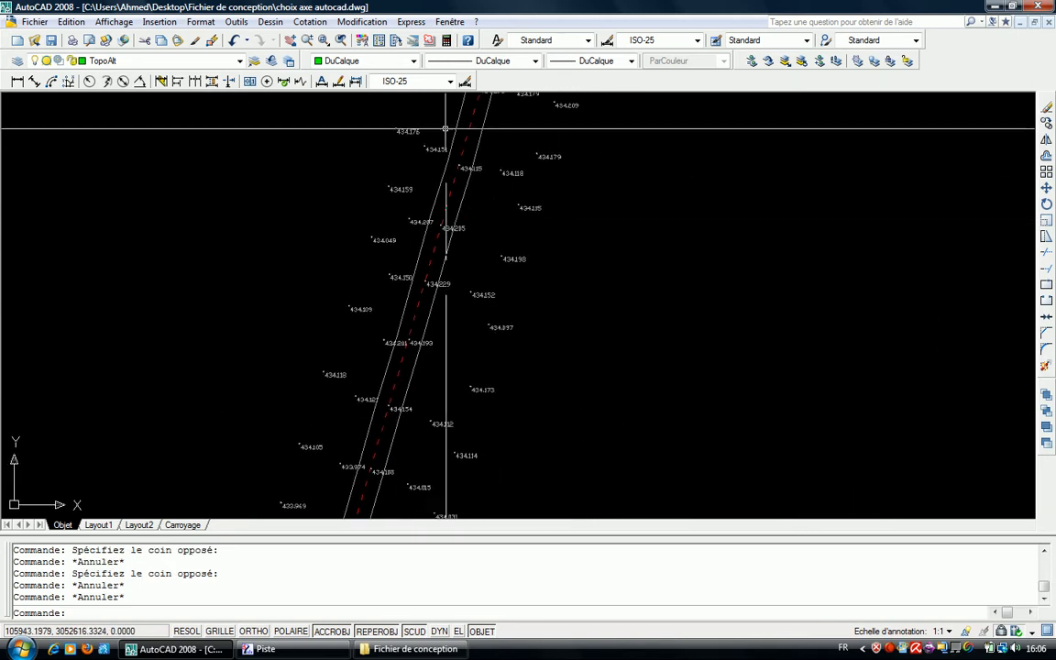
{"action": "scroll", "coordinate": [436, 242], "scroll_direction": "up", "scroll_amount": 4}
{"action": "scroll", "coordinate": [520, 275], "scroll_direction": "down", "scroll_amount": 4}
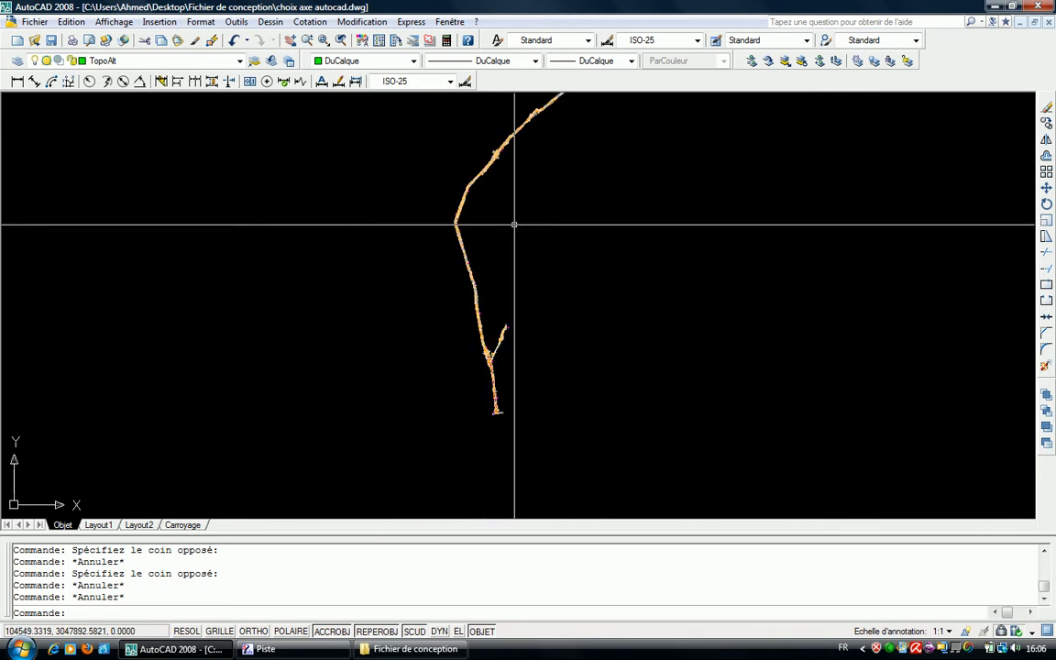
{"action": "middle_click_drag", "start_coordinate": [462, 261], "coordinate": [456, 265]}
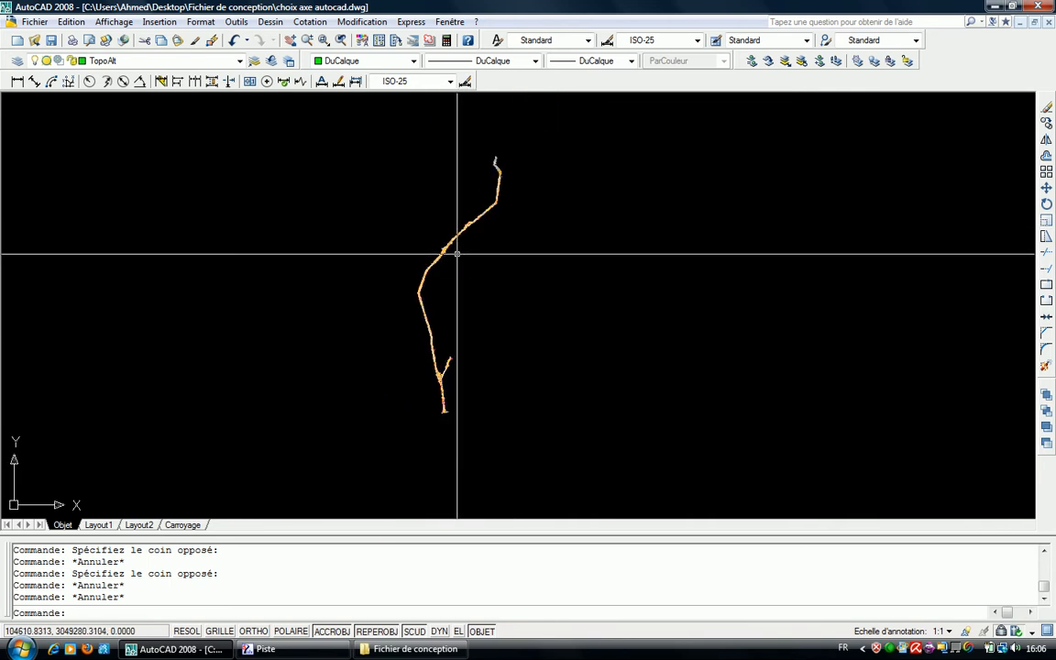
- Switch to Piste and start a new file of type Conception Plane (.dap)
{"action": "left_click", "coordinate": [301, 649]}
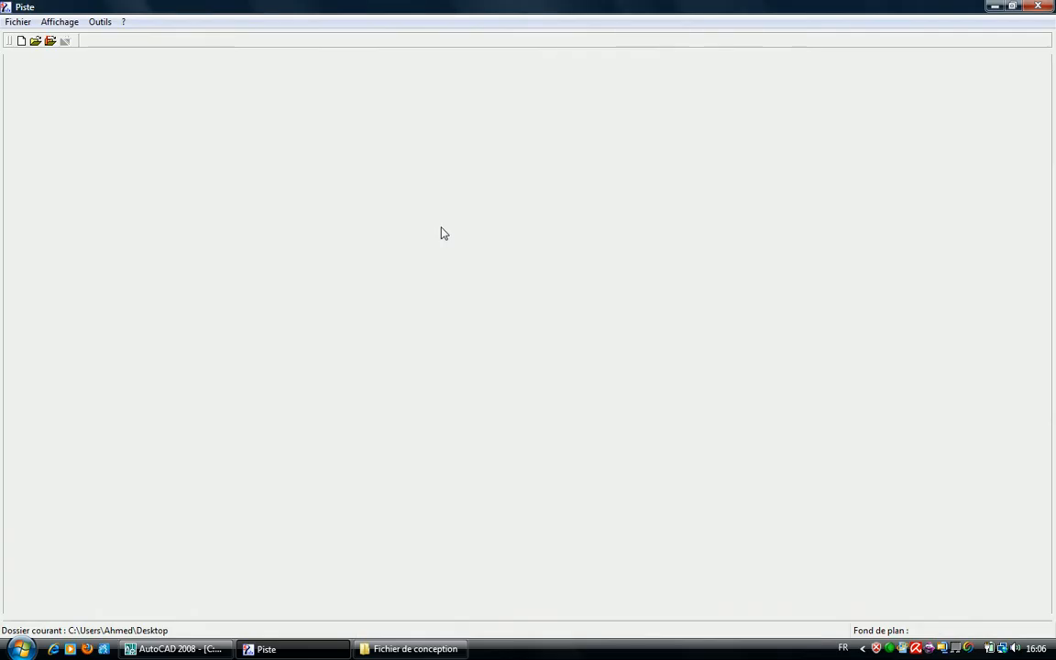
{"action": "left_click", "coordinate": [16, 21]}
{"action": "left_click", "coordinate": [18, 39]}
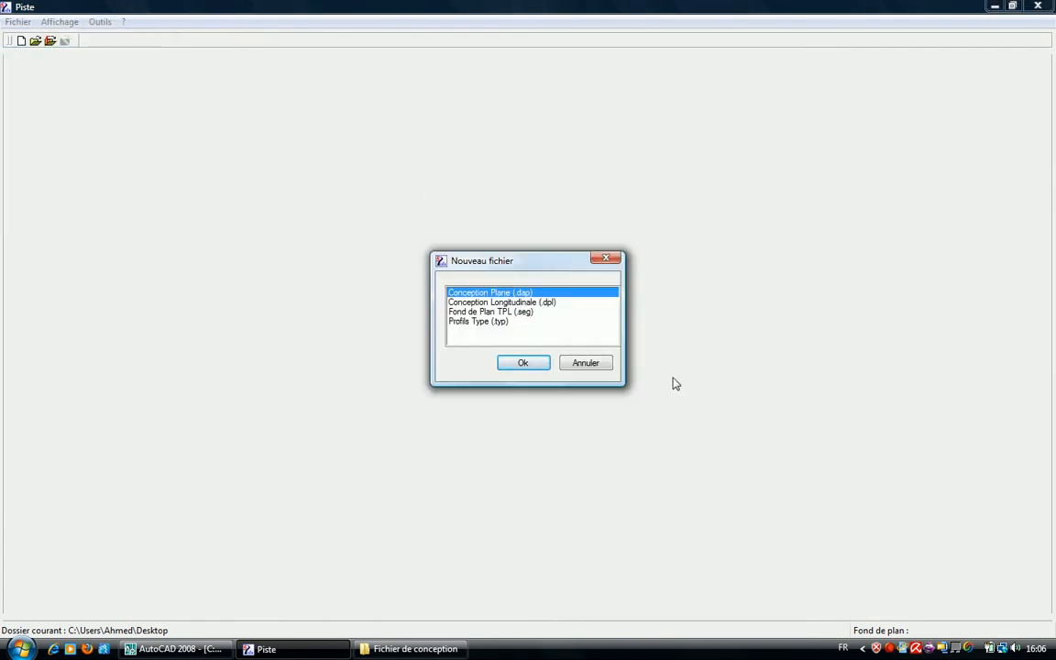
{"action": "left_click", "coordinate": [515, 303]}
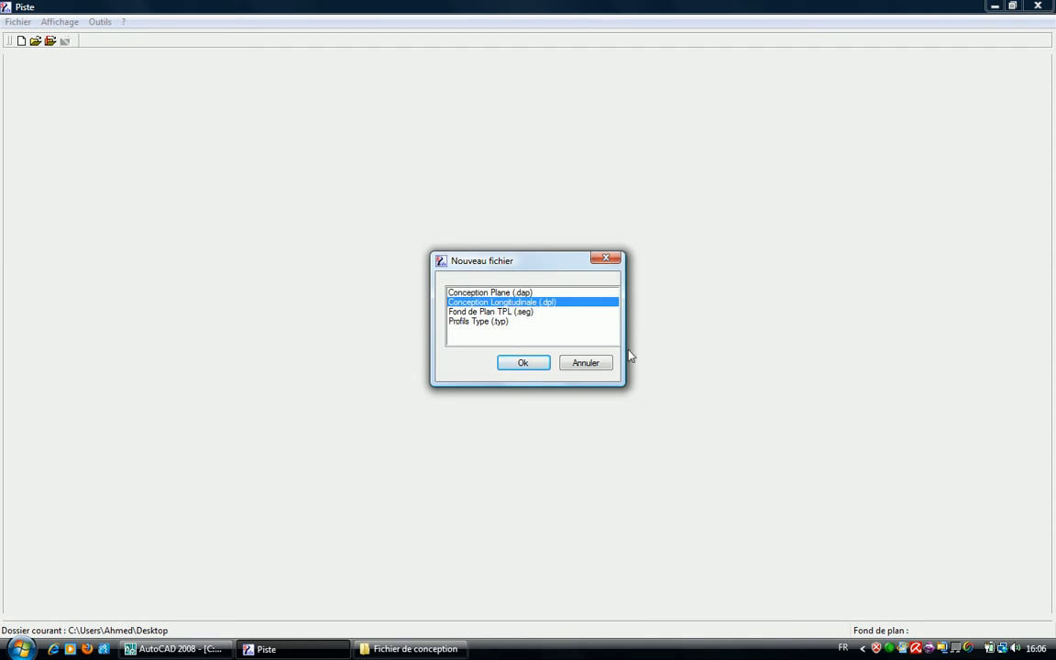
{"action": "left_click", "coordinate": [514, 314]}
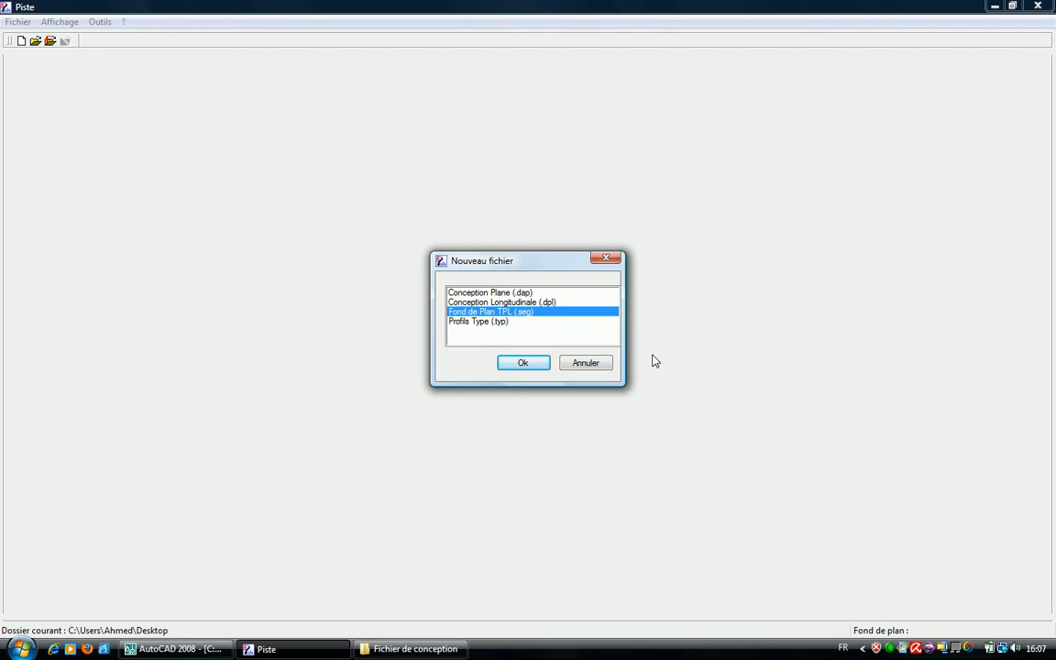
{"action": "left_click", "coordinate": [490, 323]}
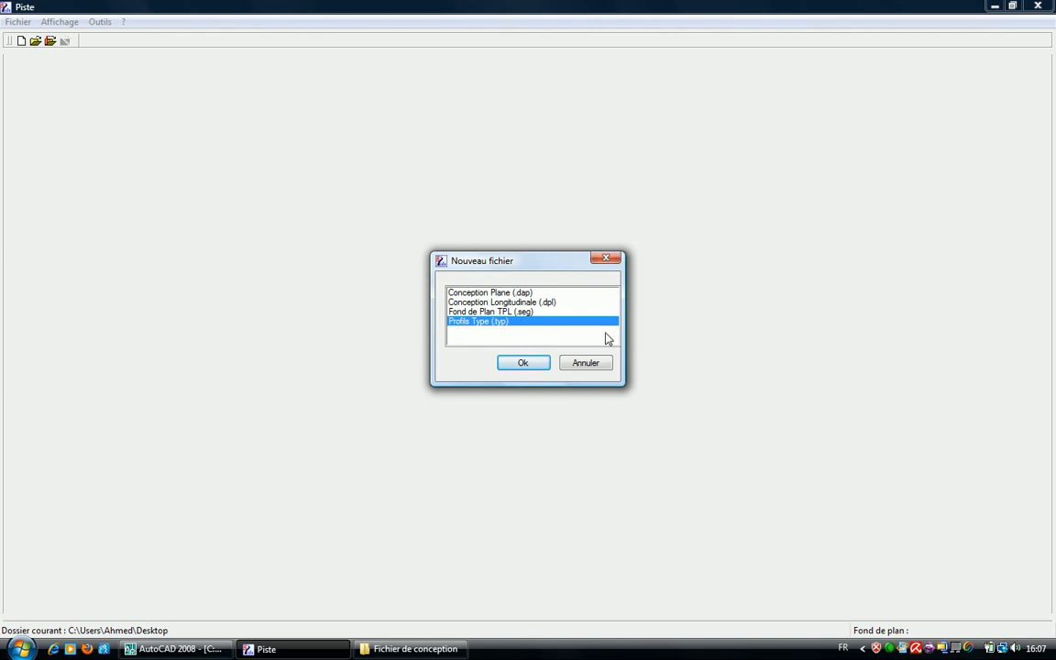
{"action": "left_click", "coordinate": [467, 292]}
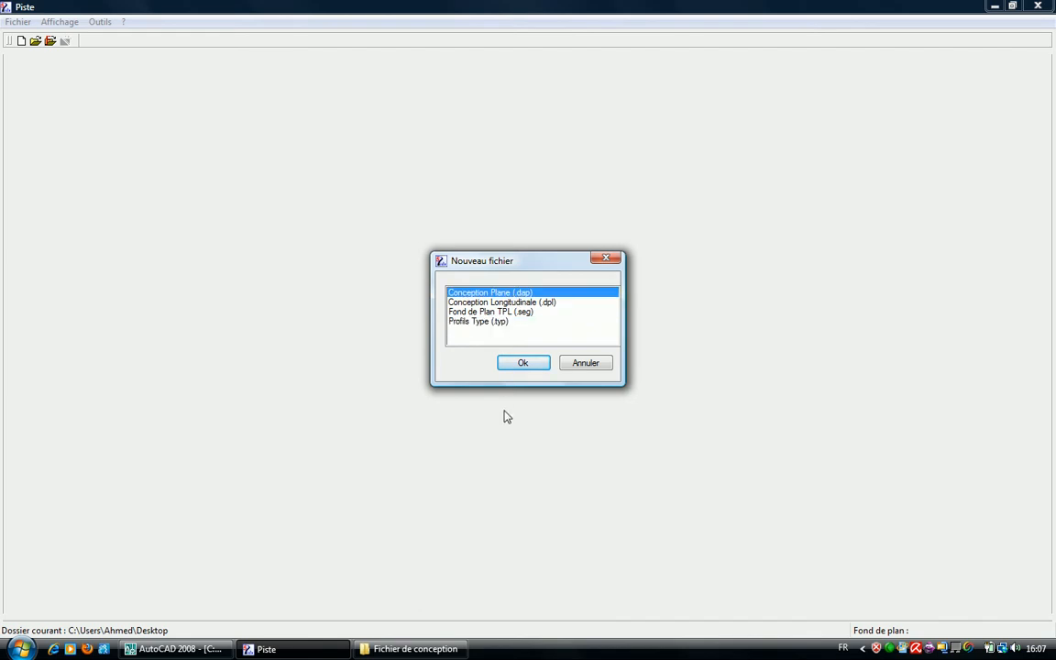
{"action": "left_click", "coordinate": [521, 365]}
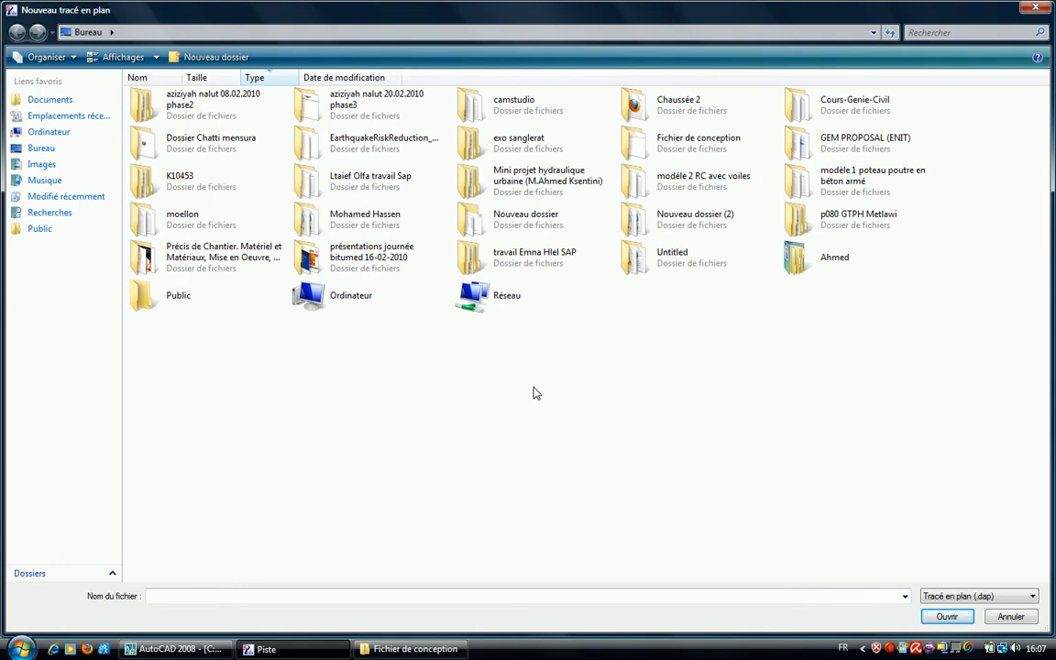
- Create the plan alignment file as axe in the Fichier de conception folder
{"action": "key", "text": "f"}
{"action": "double_click", "coordinate": [668, 150]}
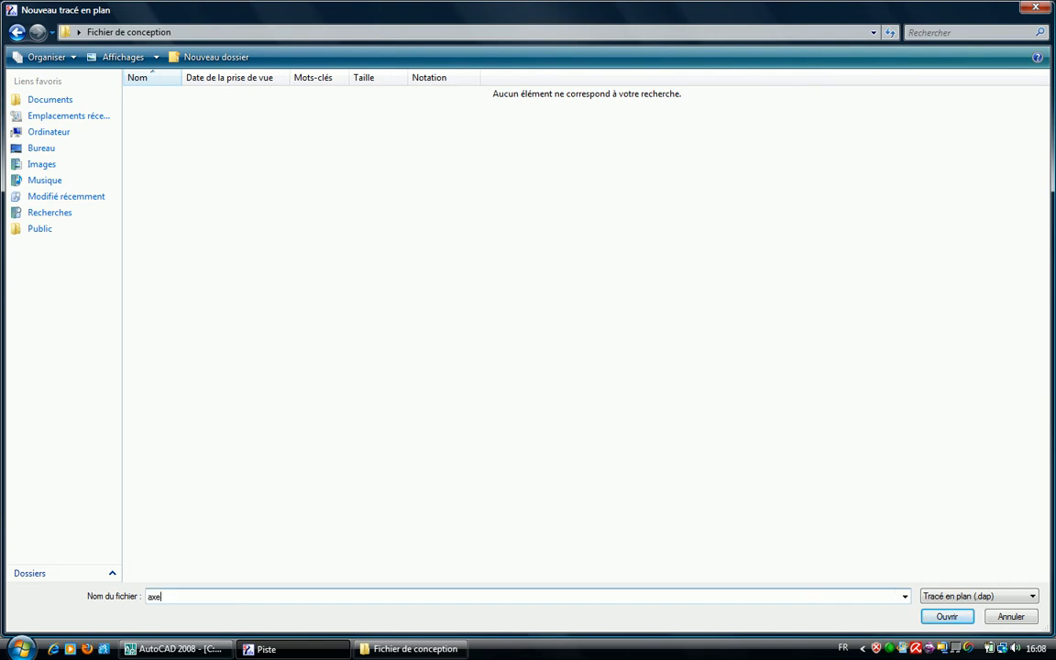
{"action": "left_click", "coordinate": [938, 620]}
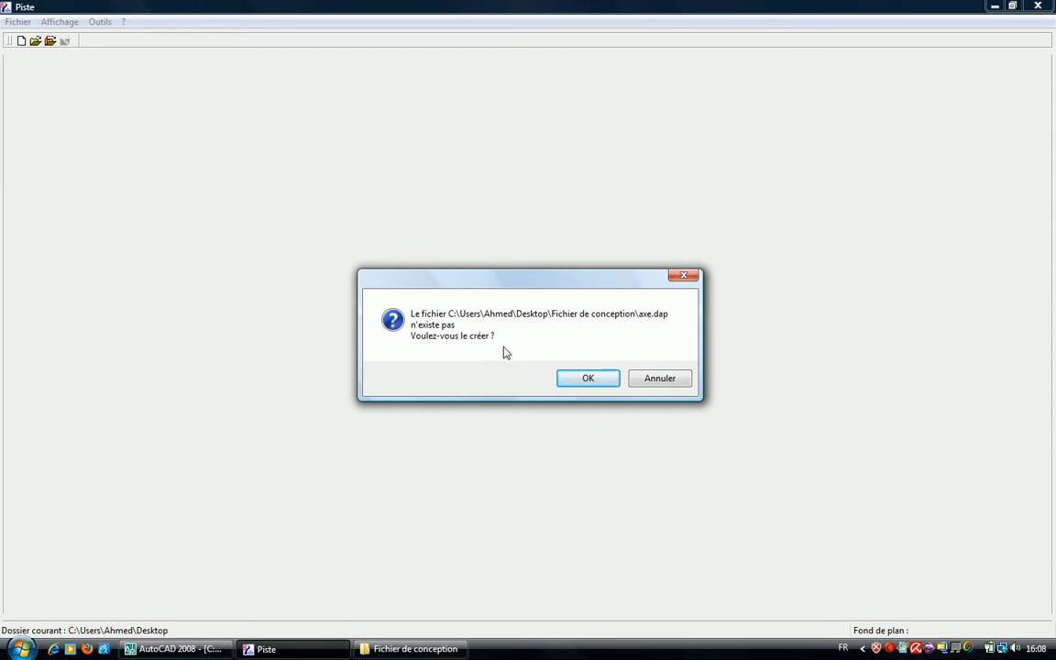
{"action": "left_click", "coordinate": [589, 377]}
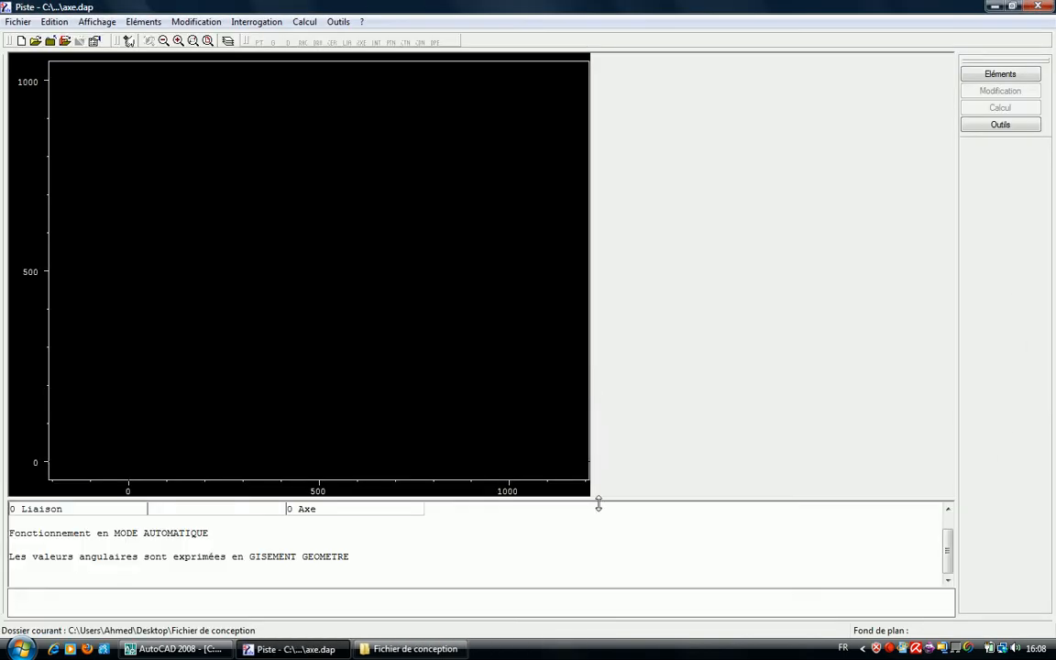
- Try resizing the graphic area and cycle through the split, text-only and graphic-only displays, ending on the split display
{"action": "left_click_drag", "start_coordinate": [599, 496], "coordinate": [599, 513]}
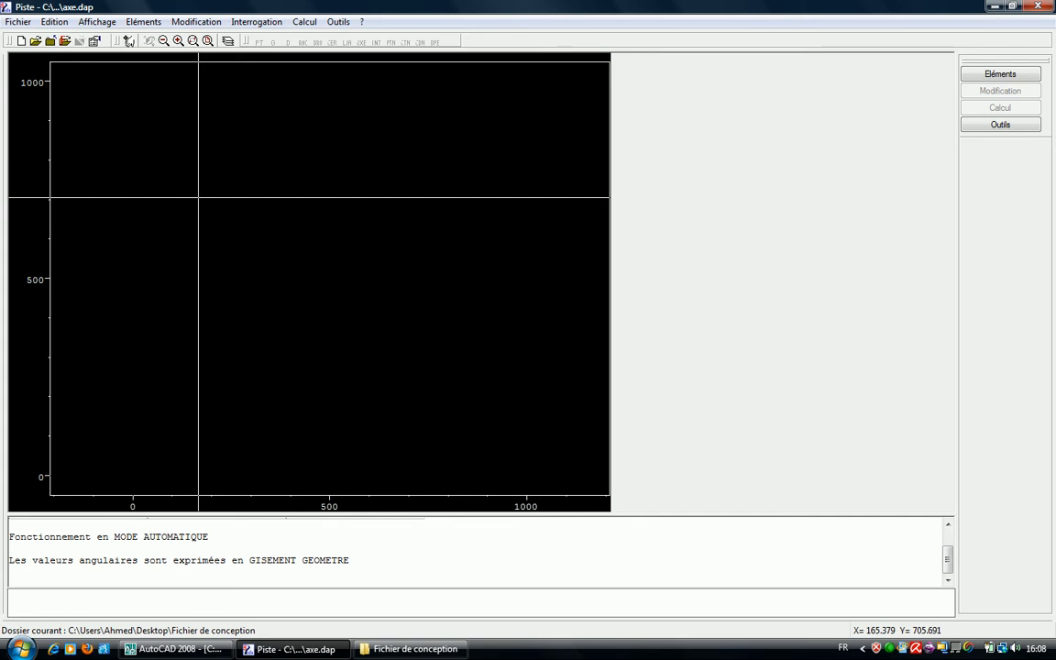
{"action": "key", "text": "F2"}
{"action": "key", "text": "F2"}
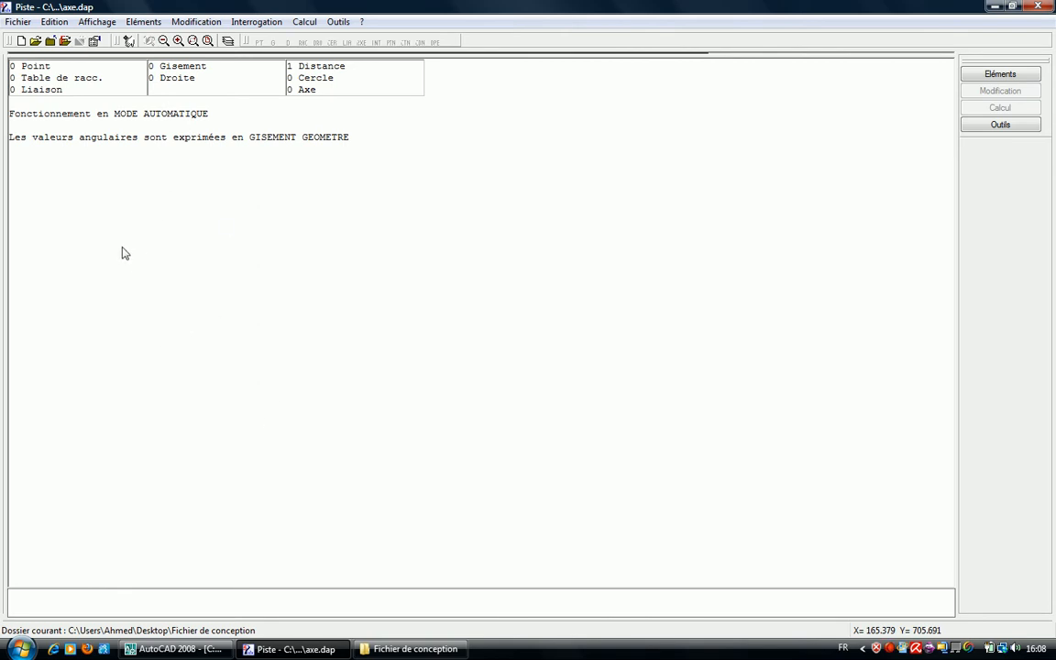
{"action": "key", "text": "F2"}
{"action": "key", "text": "F2"}
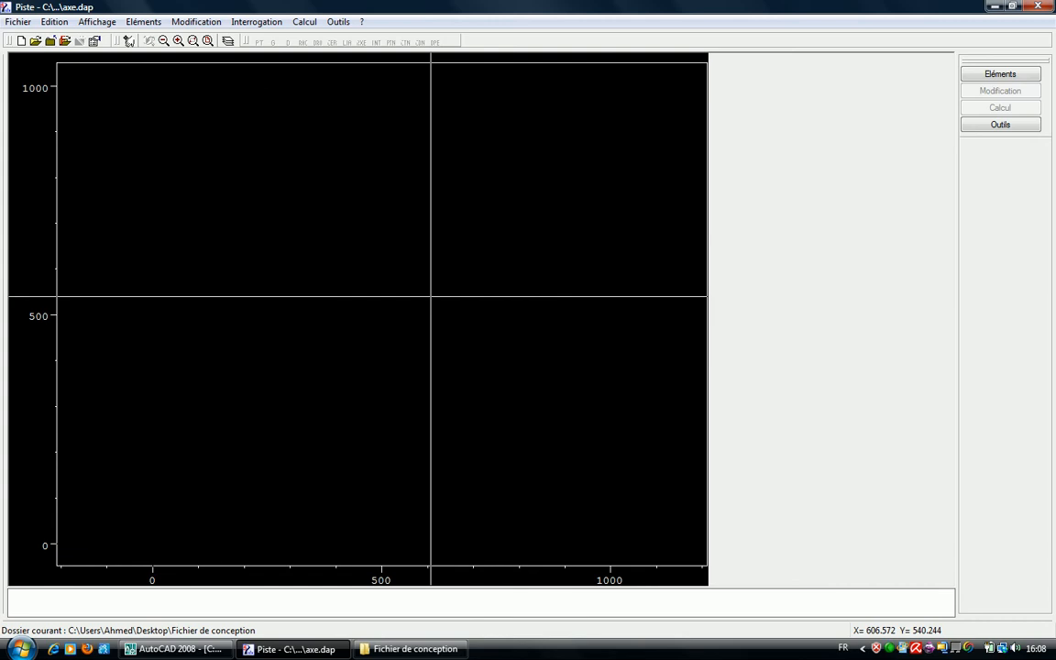
{"action": "key", "text": "F2"}
{"action": "key", "text": "F2"}
{"action": "key", "text": "F2"}
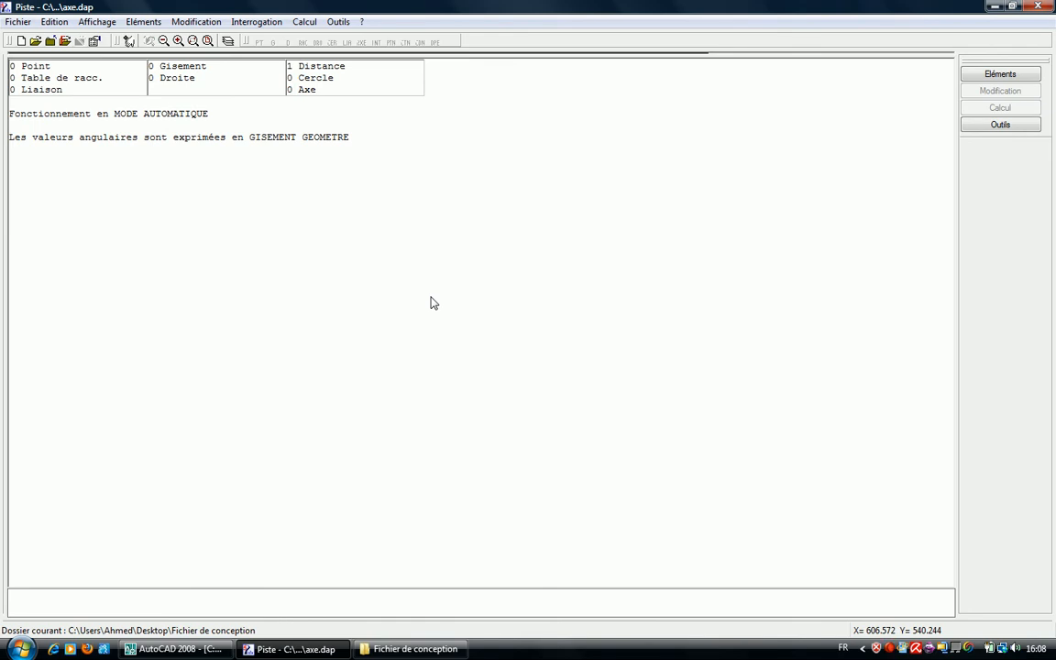
{"action": "key", "text": "F2"}
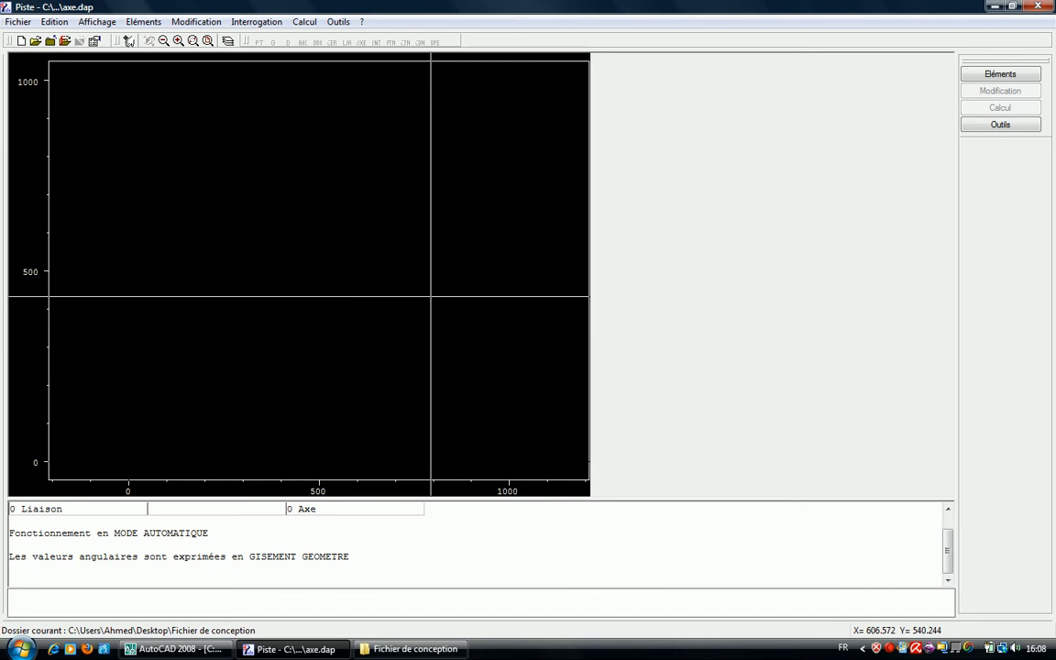
- Switch to AutoCAD and list the properties of the southernmost dashed red axis segment at the road junction
{"action": "left_click", "coordinate": [175, 649]}
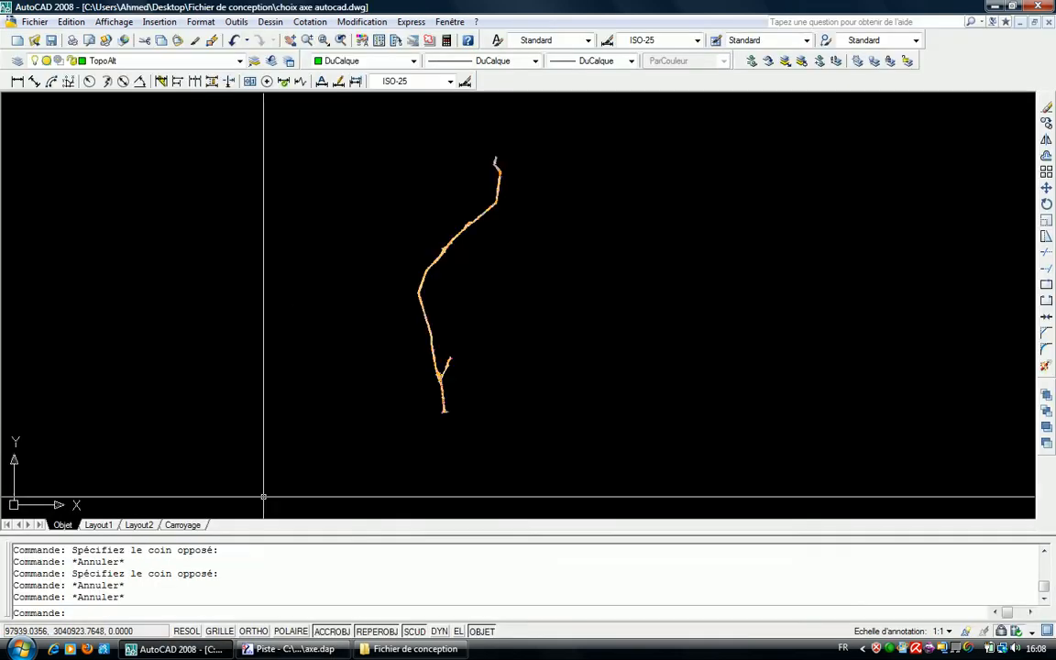
{"action": "scroll", "coordinate": [485, 267], "scroll_direction": "up", "scroll_amount": 10}
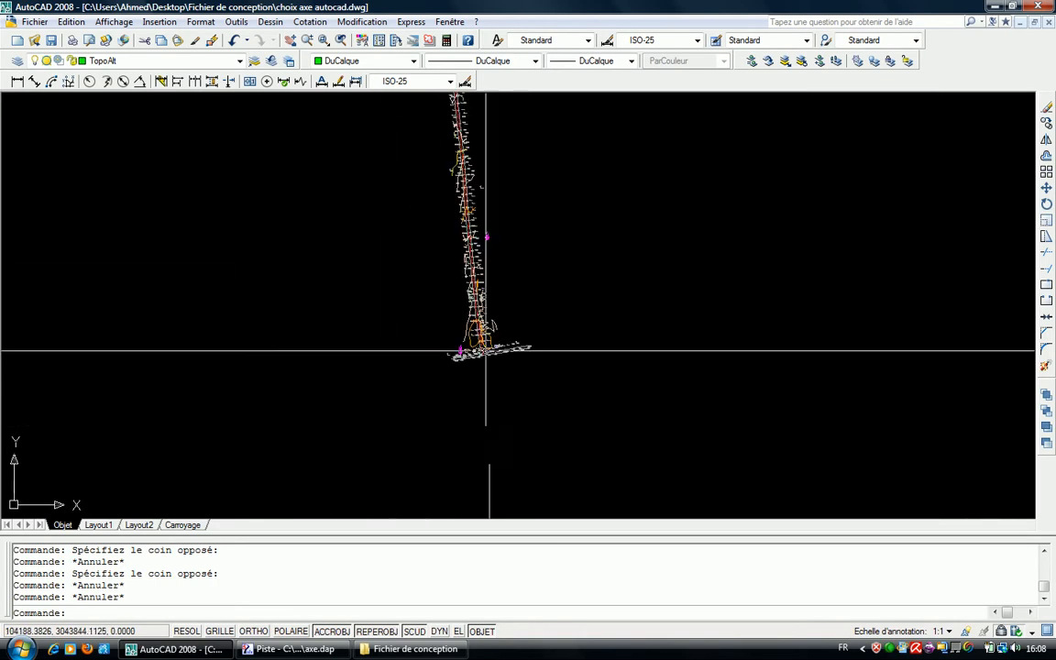
{"action": "scroll", "coordinate": [469, 358], "scroll_direction": "up", "scroll_amount": 3}
{"action": "key", "text": "Escape"}
{"action": "left_click", "coordinate": [483, 215]}
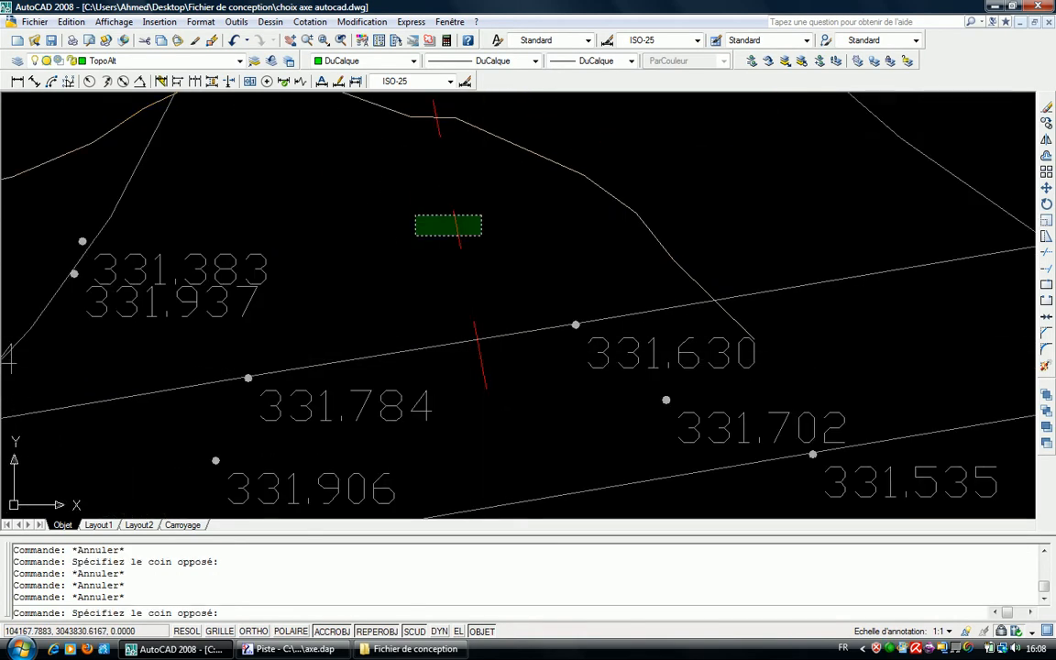
{"action": "left_click", "coordinate": [421, 275]}
{"action": "scroll", "coordinate": [420, 283], "scroll_direction": "down", "scroll_amount": 6}
{"action": "mouse_move", "coordinate": [420, 286]}
{"action": "middle_mouse_down"}
{"action": "mouse_move", "coordinate": [434, 440]}
{"action": "mouse_move", "coordinate": [425, 337]}
{"action": "middle_mouse_up"}
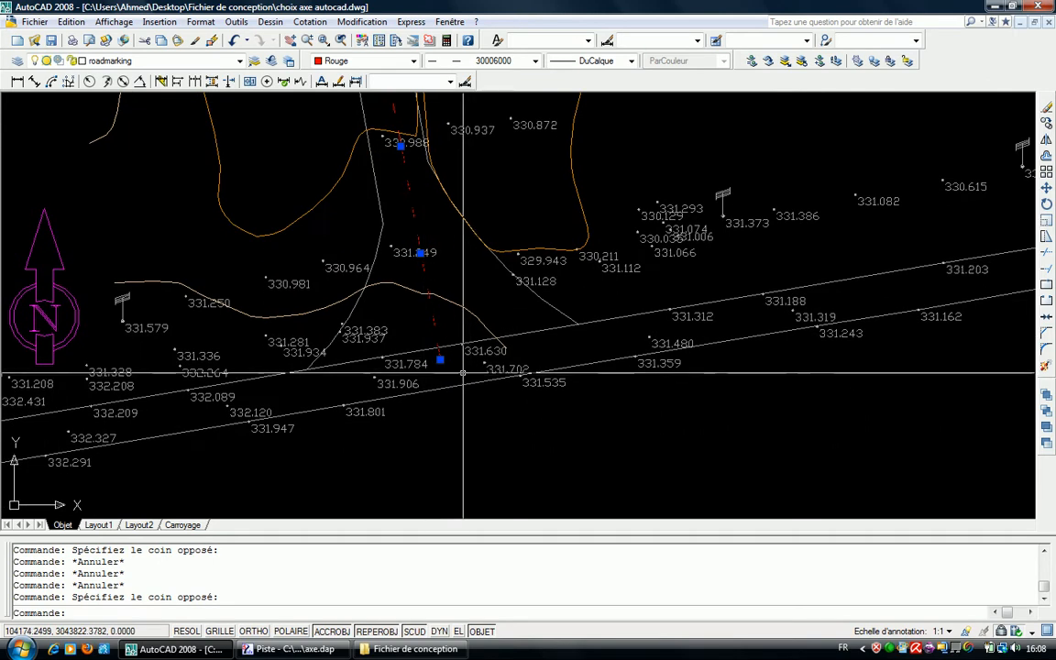
{"action": "scroll", "coordinate": [462, 375], "scroll_direction": "up", "scroll_amount": 4}
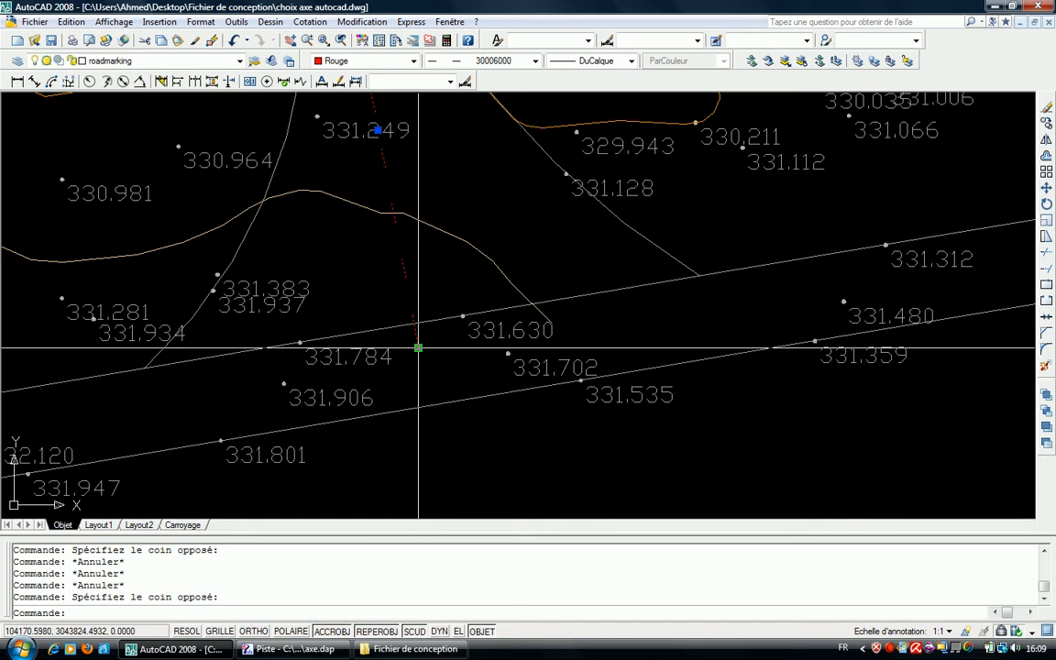
{"action": "scroll", "coordinate": [418, 348], "scroll_direction": "down", "scroll_amount": 3}
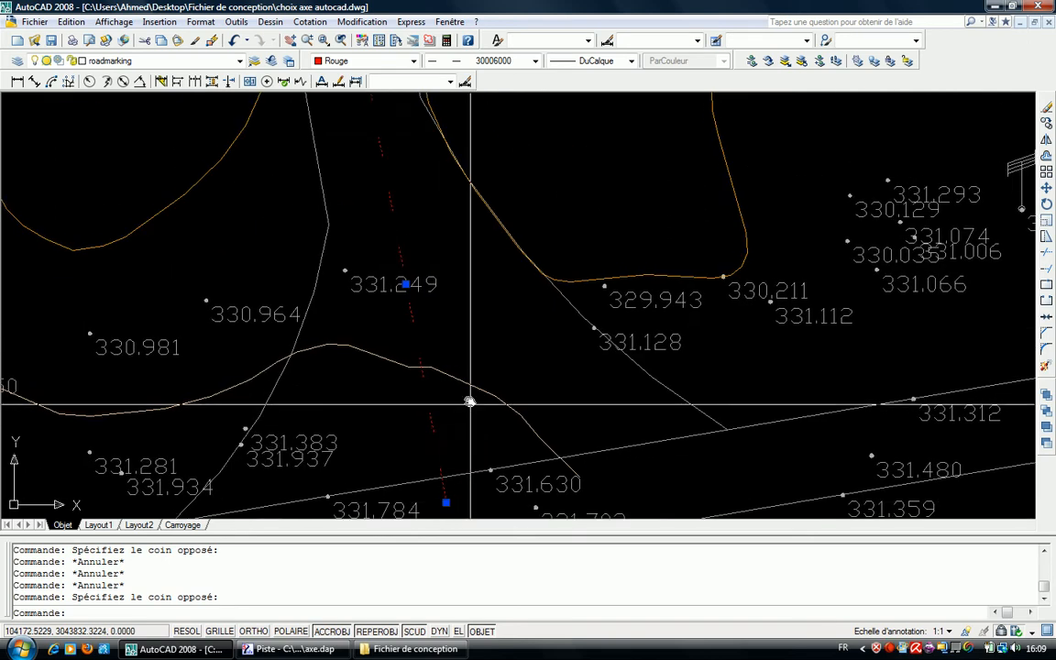
{"action": "type", "text": "li"}
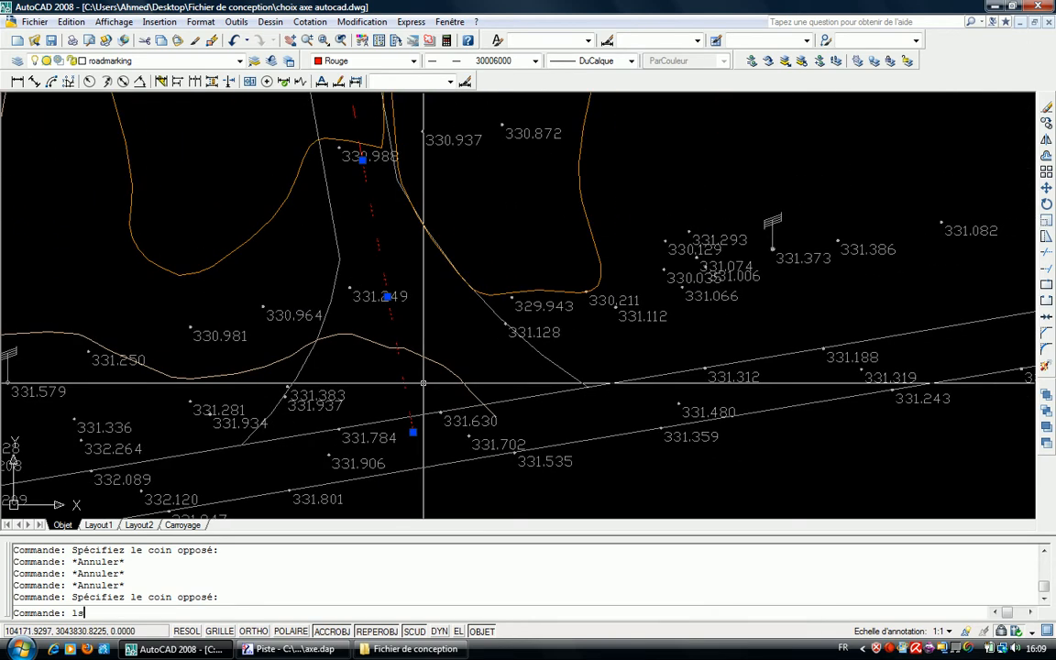
{"action": "key", "text": "Return"}
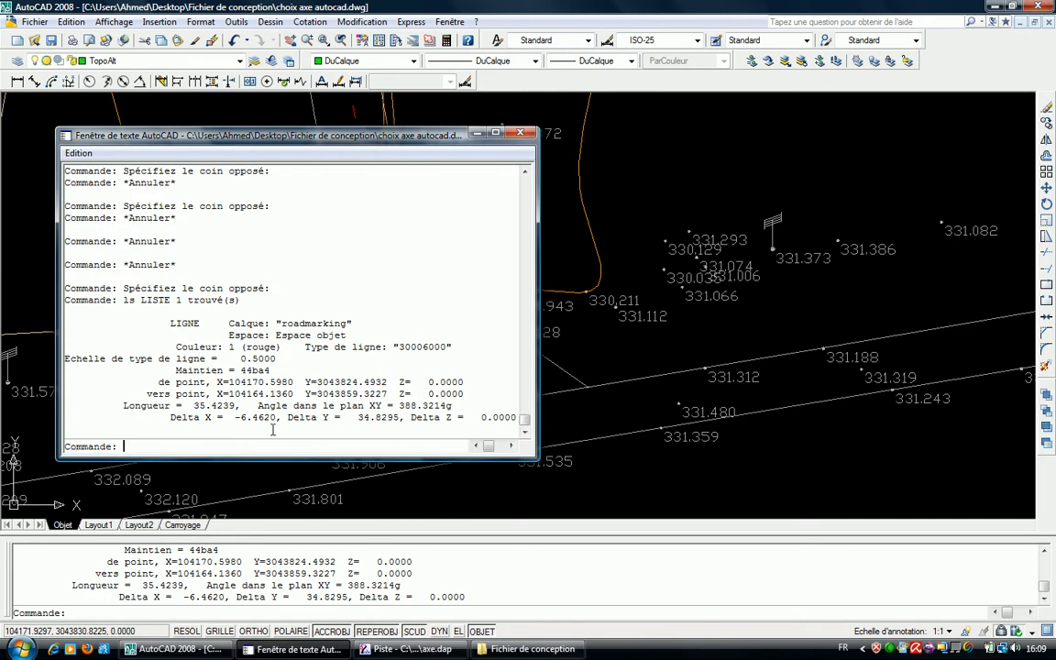
- Copy the X and Y coordinates of the listed segment's start point and switch to the Piste command line
{"action": "left_click_drag", "start_coordinate": [229, 381], "coordinate": [389, 381]}
{"action": "right_click", "coordinate": [372, 385]}
{"action": "left_click", "coordinate": [407, 415]}
{"action": "left_click", "coordinate": [406, 649]}
{"action": "left_click", "coordinate": [125, 598]}
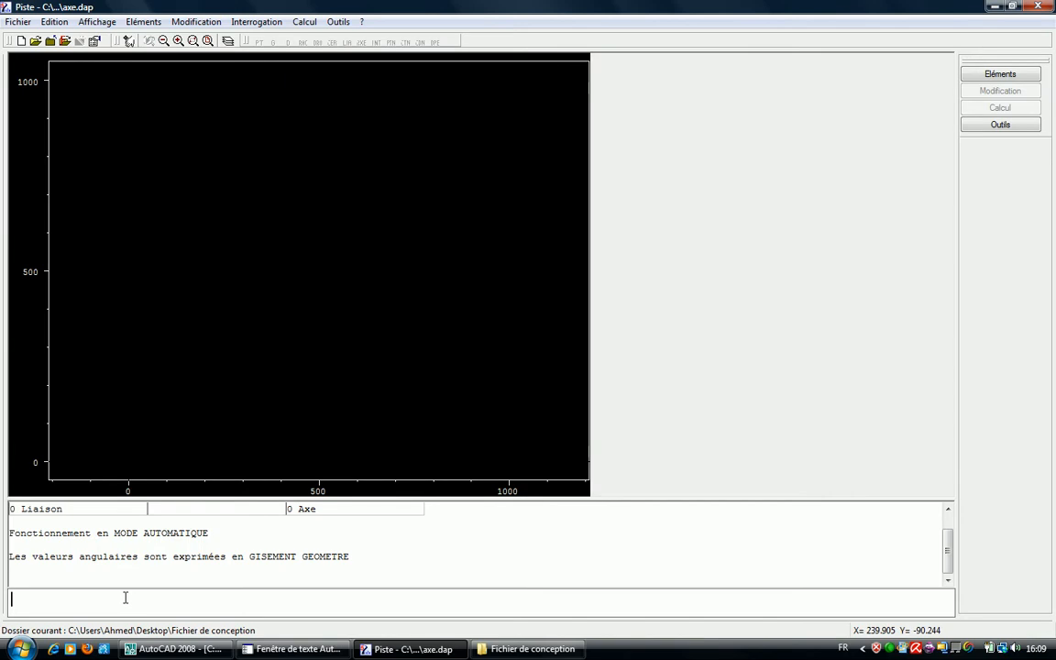
- Define point P1 with the copied coordinates 104170.5980 and 3043824.4932, stripping the Y= prefix
{"action": "type", "text": "POI P1"}
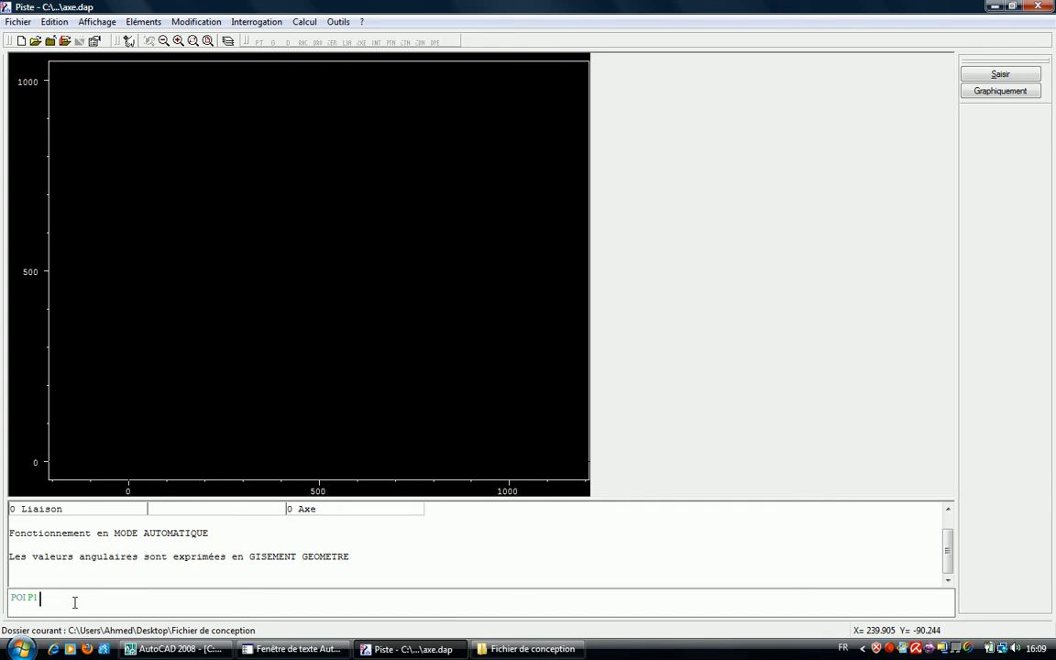
{"action": "key", "text": "ctrl+v"}
{"action": "key", "text": "Left"}
{"action": "key", "text": "Left"}
{"action": "key", "text": "Left"}
{"action": "key", "text": "Left"}
{"action": "key", "text": "Left"}
{"action": "key", "text": "Left"}
{"action": "key", "text": "Left"}
{"action": "key", "text": "Left"}
{"action": "key", "text": "Left"}
{"action": "key", "text": "Left"}
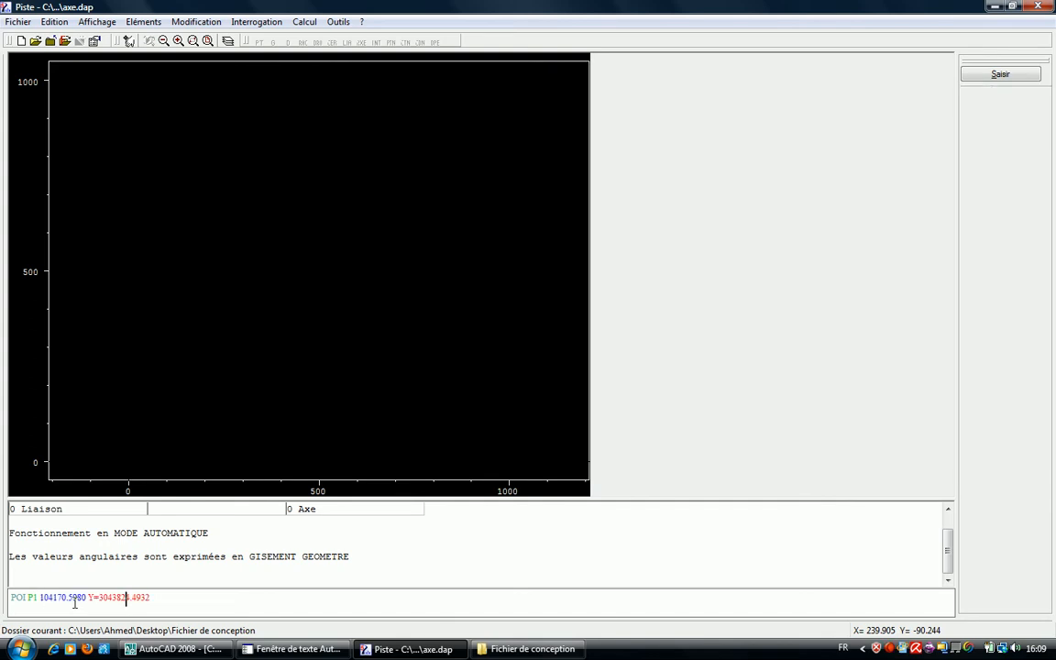
{"action": "key", "text": "Left"}
{"action": "key", "text": "Left"}
{"action": "key", "text": "BackSpace"}
{"action": "key", "text": "BackSpace"}
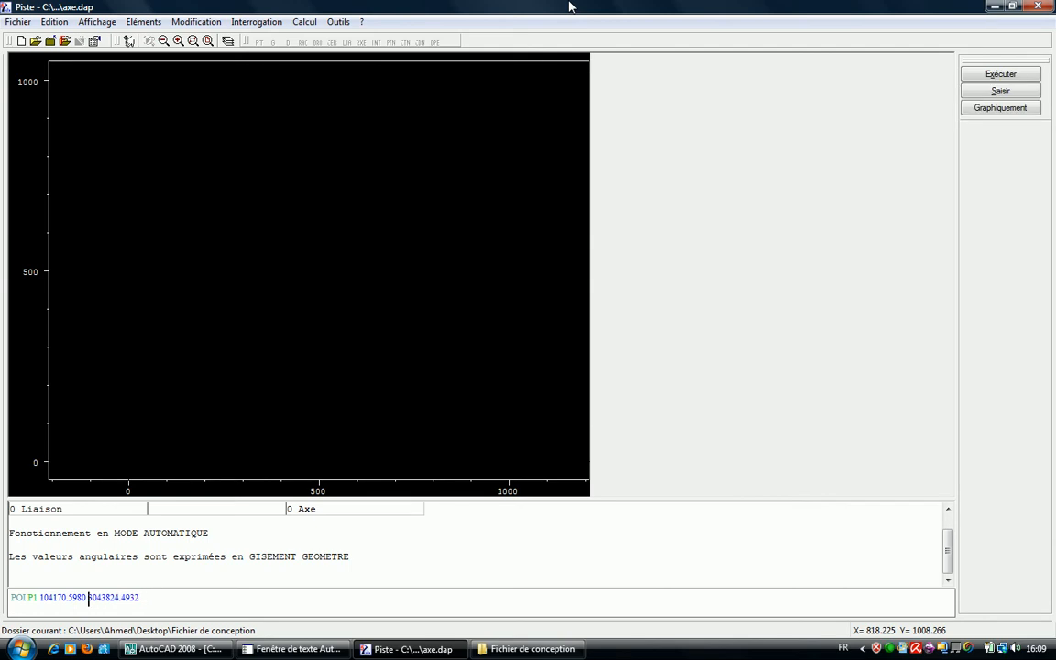
{"action": "key", "text": "Right"}
{"action": "key", "text": "Right"}
{"action": "key", "text": "Right"}
{"action": "key", "text": "Right"}
{"action": "key", "text": "Right"}
{"action": "key", "text": "Right"}
{"action": "key", "text": "Right"}
{"action": "key", "text": "Right"}
{"action": "key", "text": "Right"}
{"action": "key", "text": "Right"}
{"action": "key", "text": "Right"}
{"action": "key", "text": "Right"}
{"action": "key", "text": "Return"}
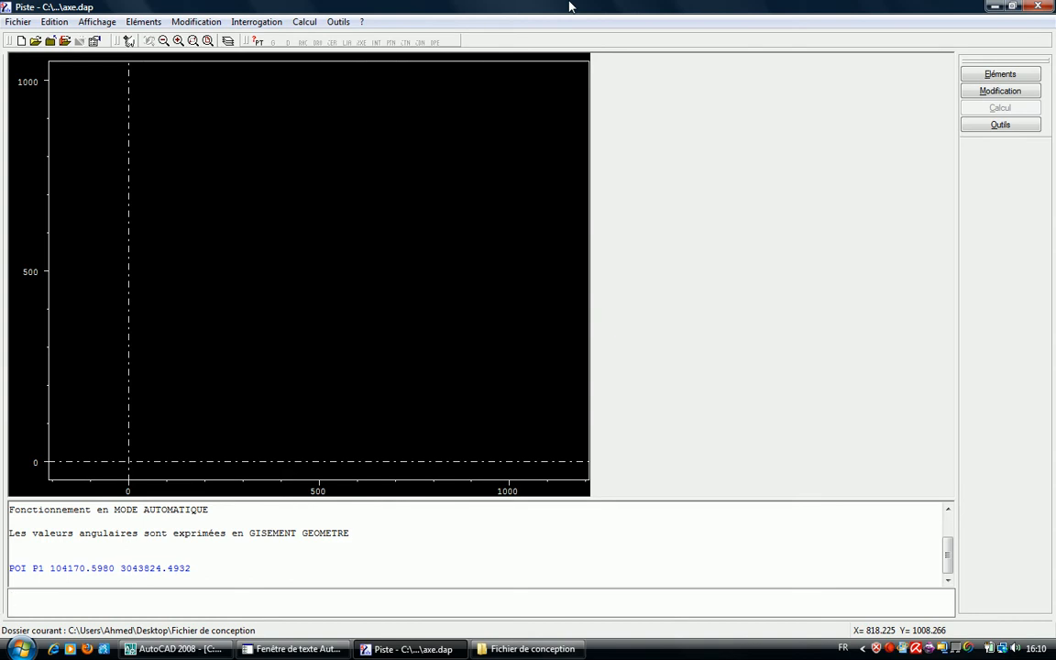
- Try redefining P1 with its second coordinate written as Y=3043824.4932
{"action": "key", "text": "Up"}
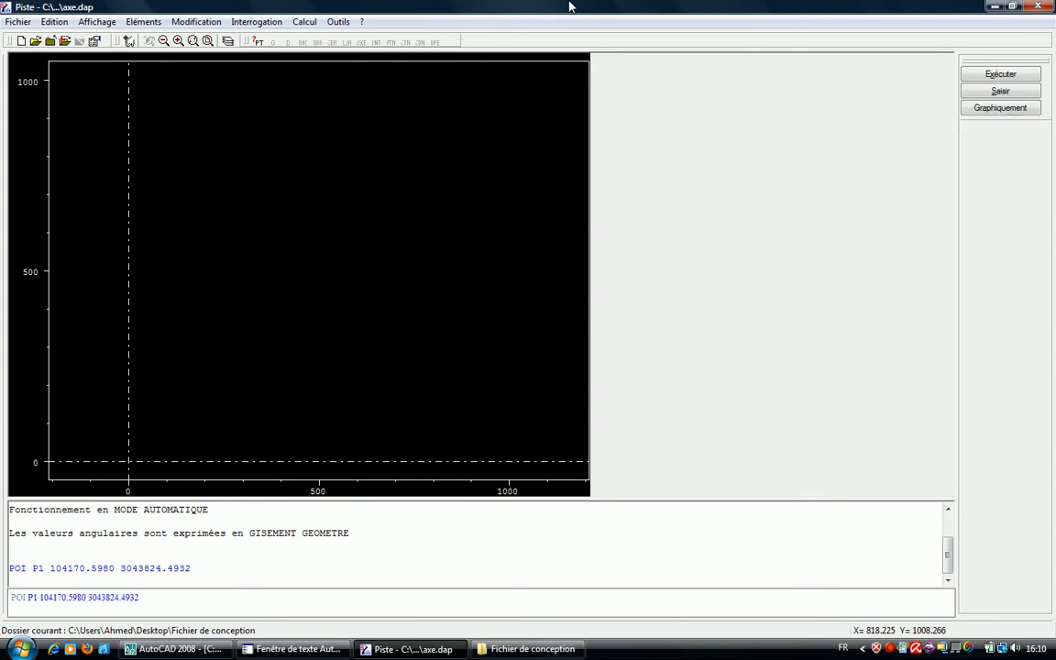
{"action": "key", "text": "Left"}
{"action": "key", "text": "Left"}
{"action": "key", "text": "Left"}
{"action": "key", "text": "Left"}
{"action": "key", "text": "Left"}
{"action": "key", "text": "Left"}
{"action": "key", "text": "Left"}
{"action": "key", "text": "Left"}
{"action": "type", "text": "Y="}
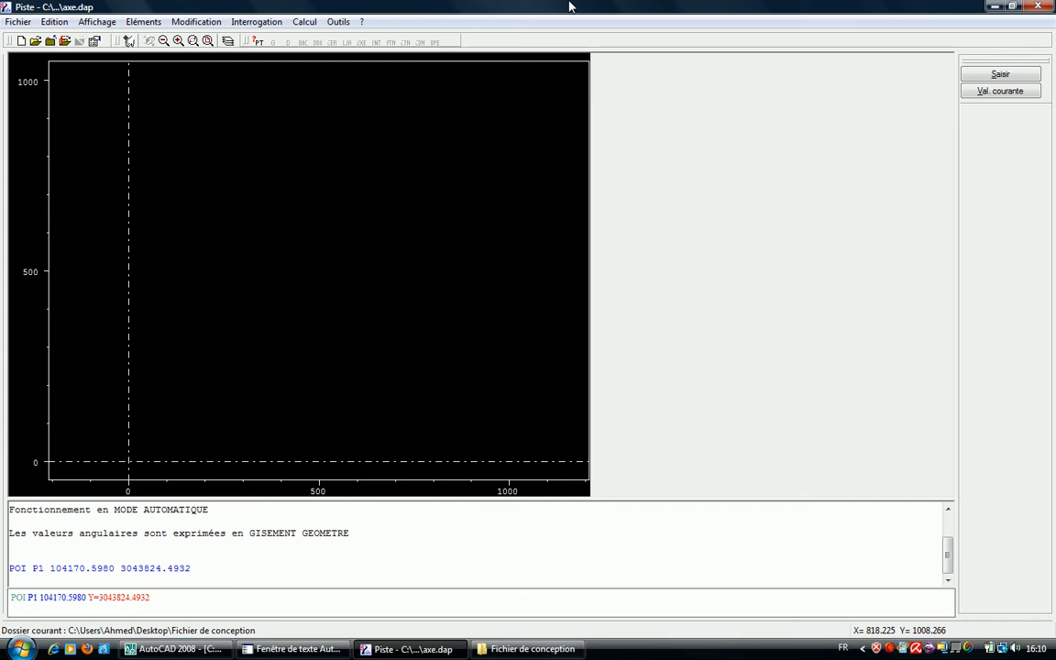
{"action": "key", "text": "Return"}
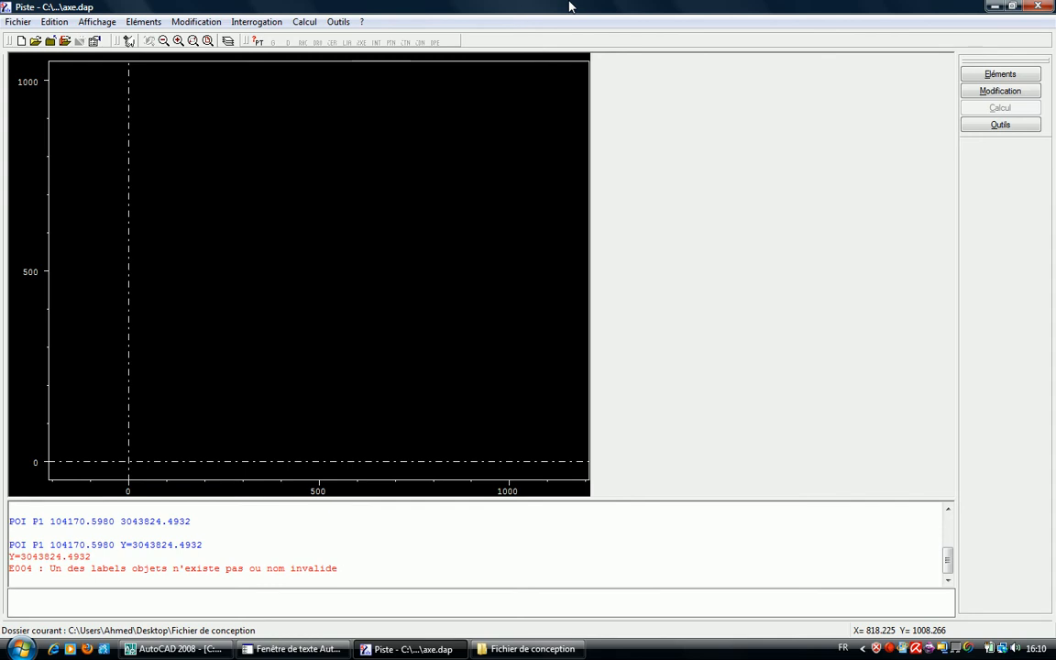
- Copy the X and Y coordinates of the segment's end point from the AutoCAD text window and return to the Piste command line
{"action": "left_click", "coordinate": [294, 649]}
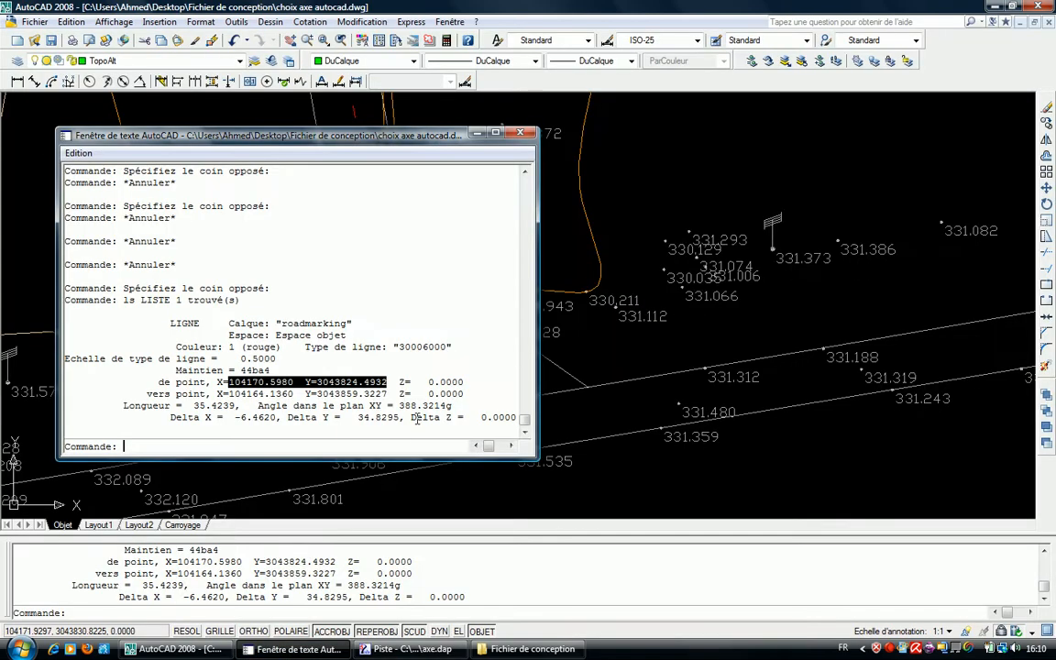
{"action": "left_click_drag", "start_coordinate": [229, 394], "coordinate": [389, 393]}
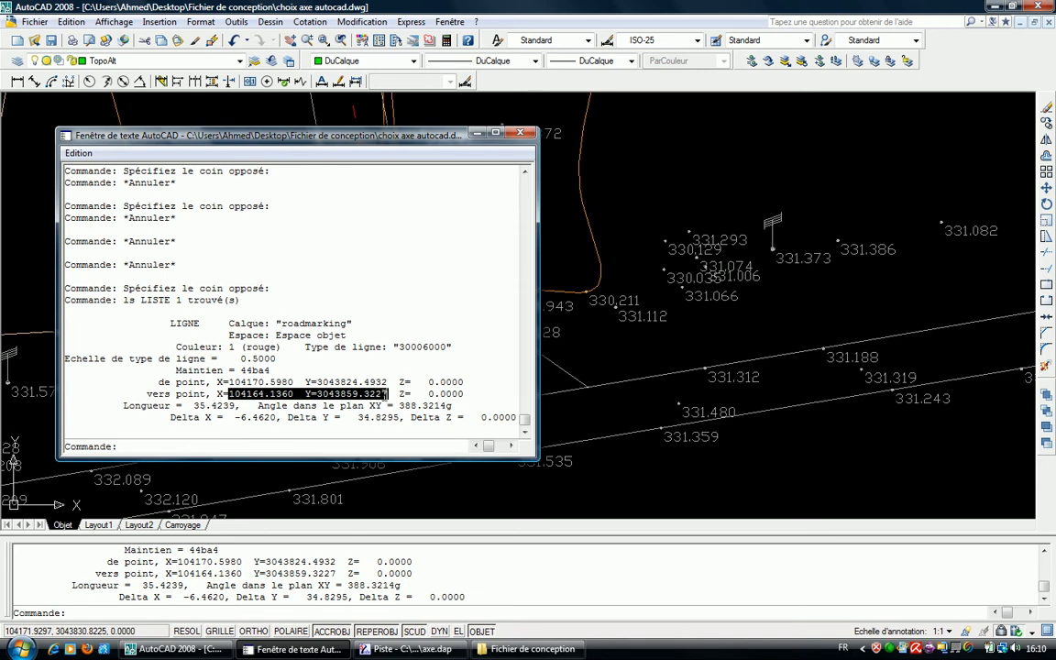
{"action": "left_click", "coordinate": [374, 649]}
{"action": "left_click", "coordinate": [161, 594]}
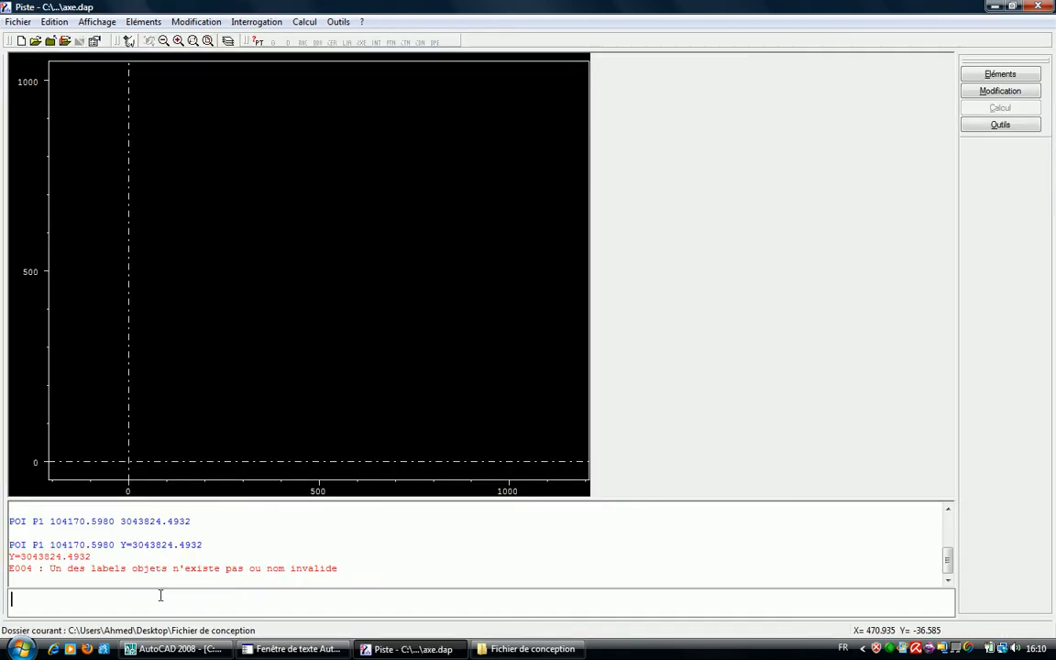
- Define point P2 with the copied coordinates 104164.1360 and 3043859.3227, stripping the Y= prefix
{"action": "key", "text": "ctrl+v"}
{"action": "left_click", "coordinate": [12, 598]}
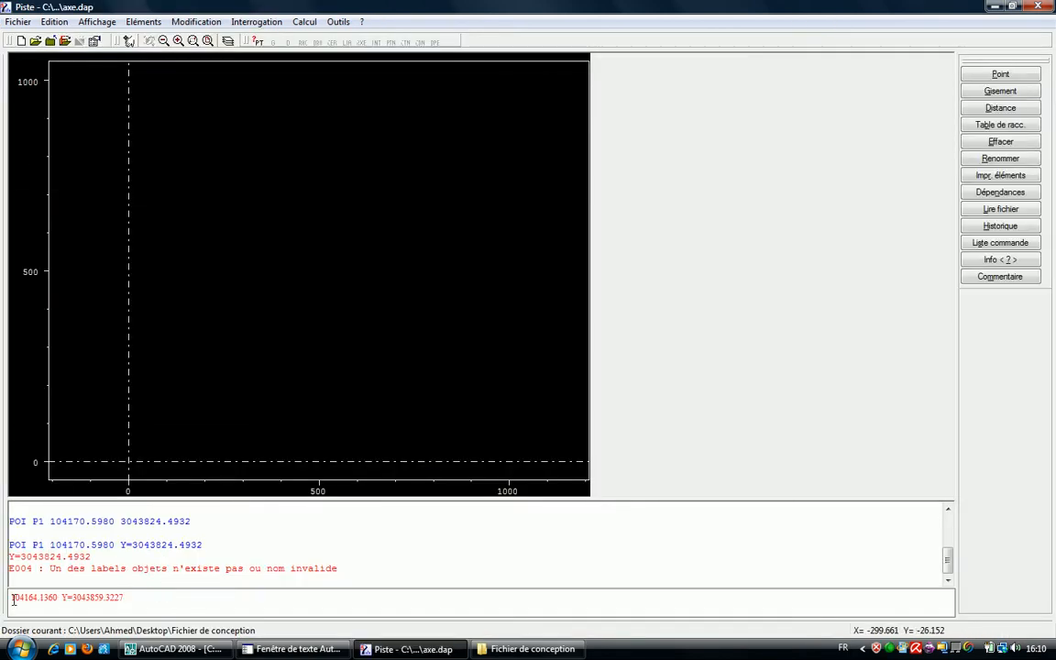
{"action": "type", "text": "POI P1"}
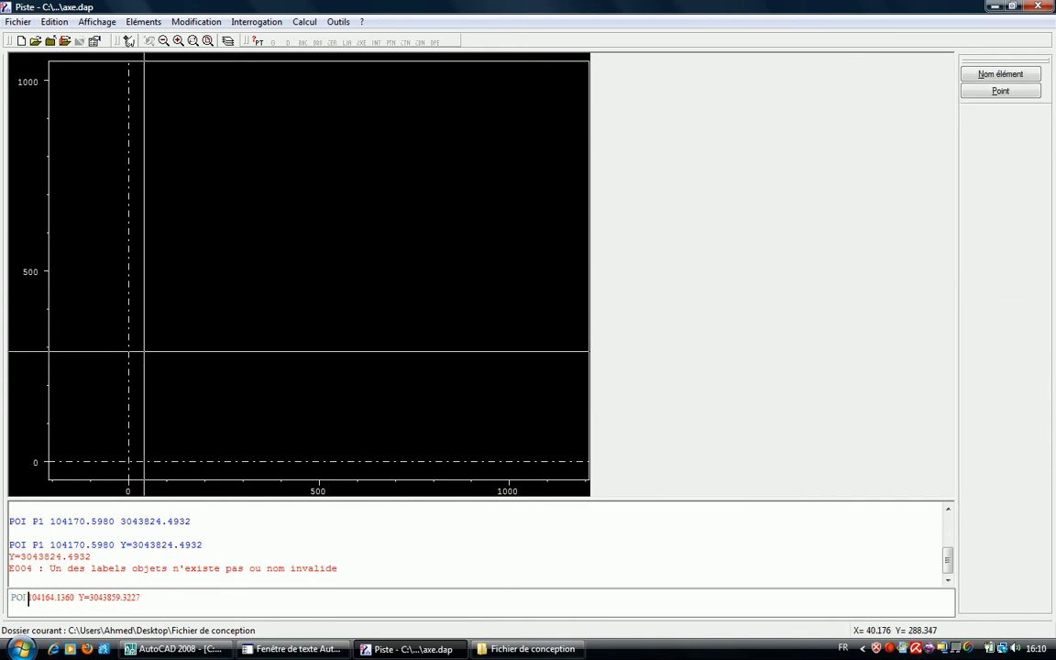
{"action": "key", "text": "BackSpace"}
{"action": "type", "text": "2"}
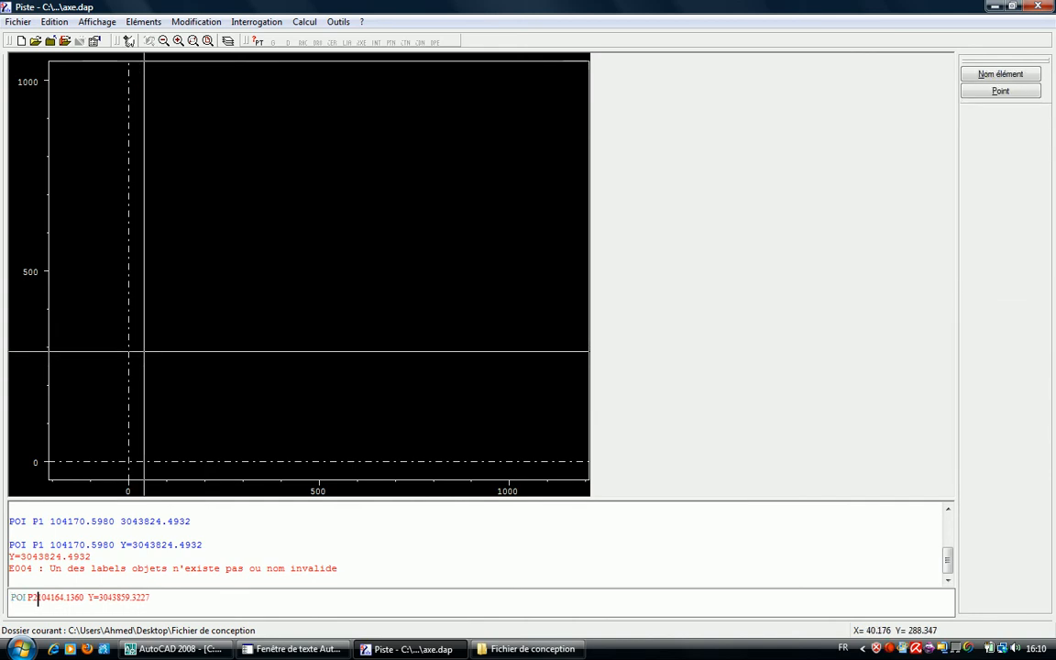
{"action": "key", "text": "Right"}
{"action": "key", "text": "Right"}
{"action": "key", "text": "Right"}
{"action": "key", "text": "Right"}
{"action": "key", "text": "Right"}
{"action": "key", "text": "Right"}
{"action": "key", "text": "Right"}
{"action": "key", "text": "Right"}
{"action": "key", "text": "Right"}
{"action": "key", "text": "Right"}
{"action": "key", "text": "Right"}
{"action": "key", "text": "Right"}
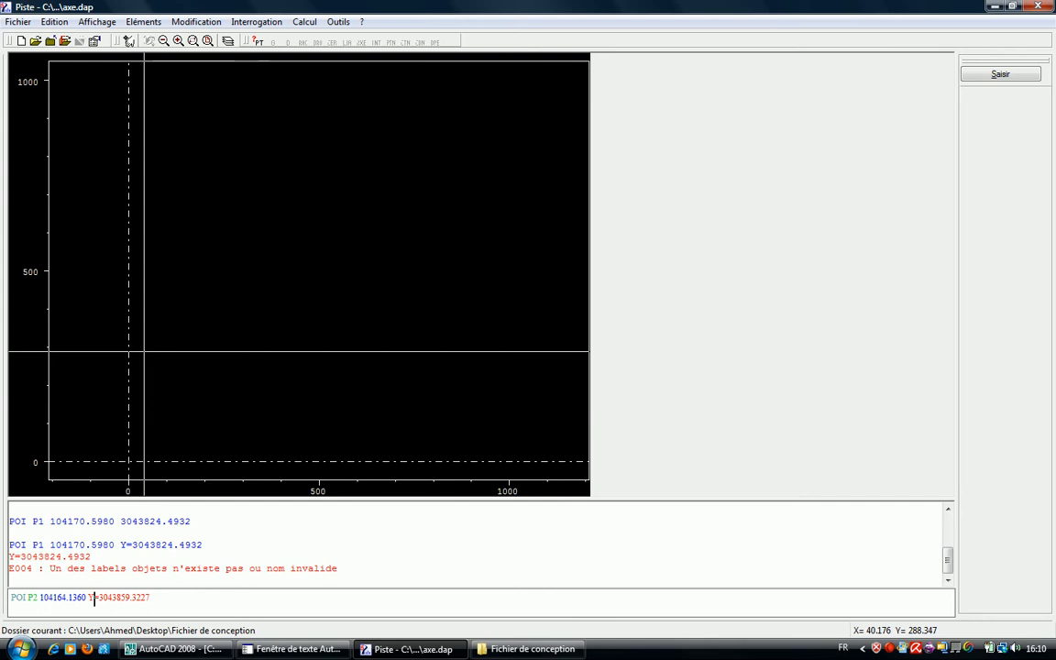
{"action": "key", "text": "BackSpace"}
{"action": "key", "text": "BackSpace"}
{"action": "key", "text": "Return"}
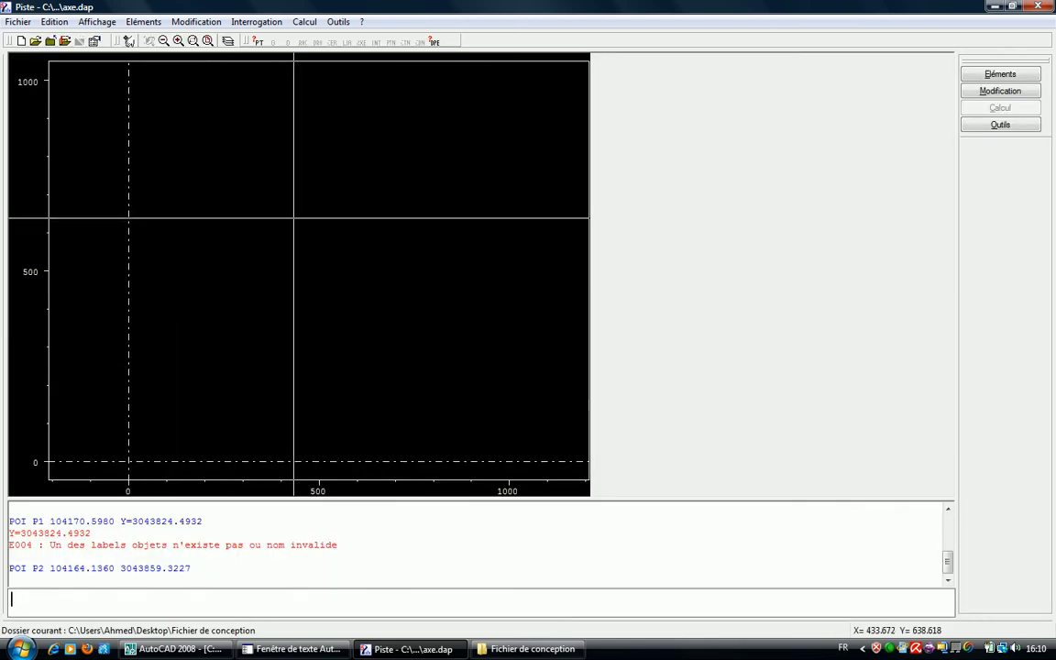
- Fit the whole drawing in the graphic area and query the coordinates of points P1 and P2
{"action": "right_click", "coordinate": [339, 228]}
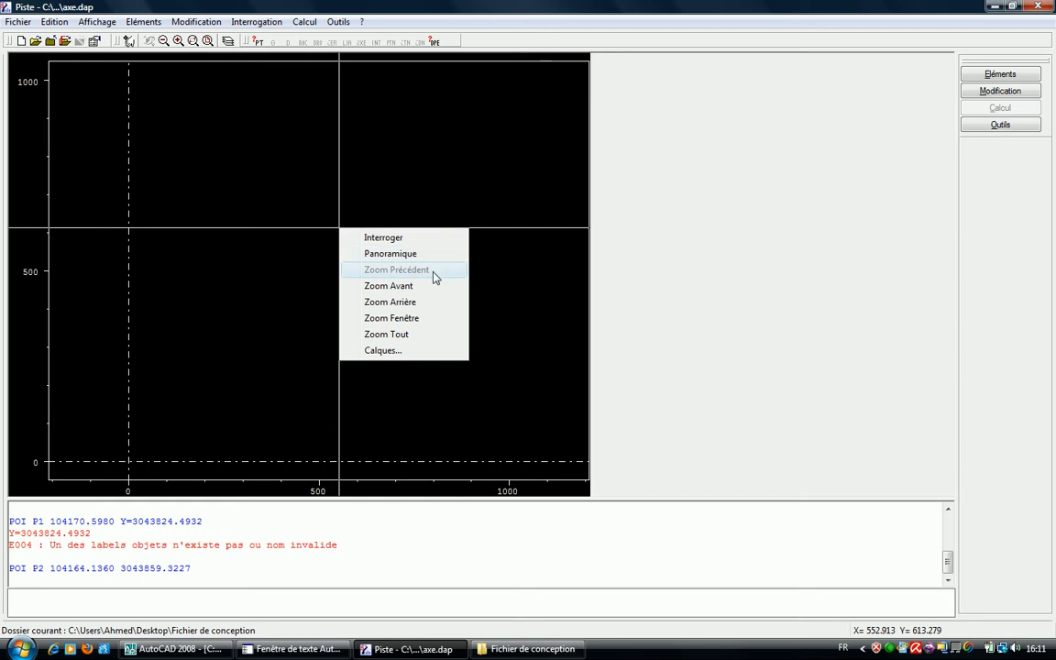
{"action": "left_click", "coordinate": [414, 334]}
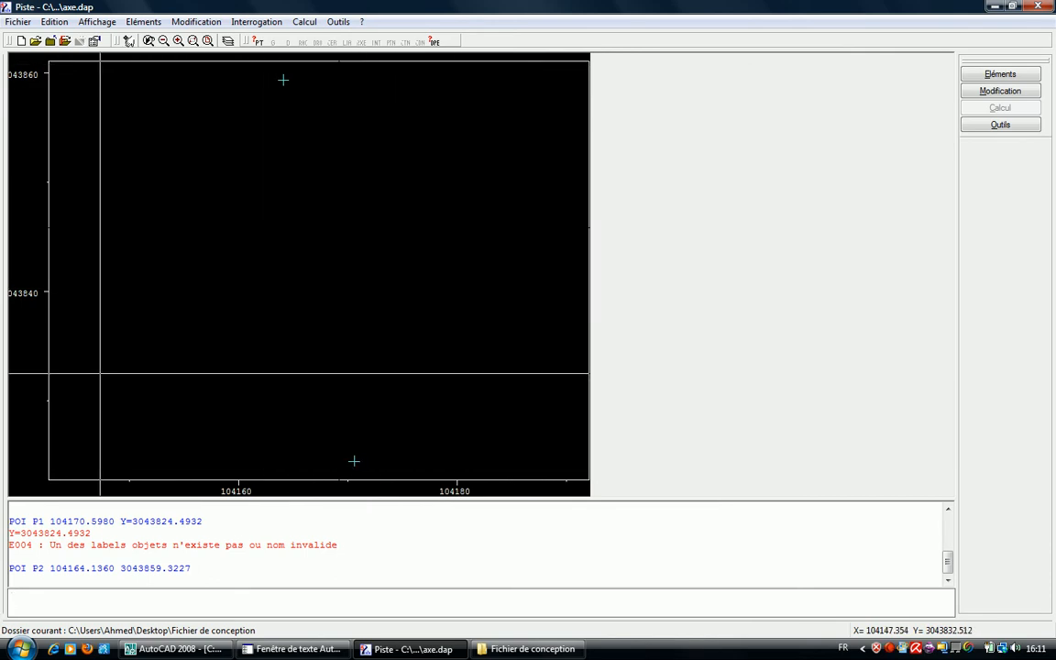
{"action": "left_click", "coordinate": [258, 43]}
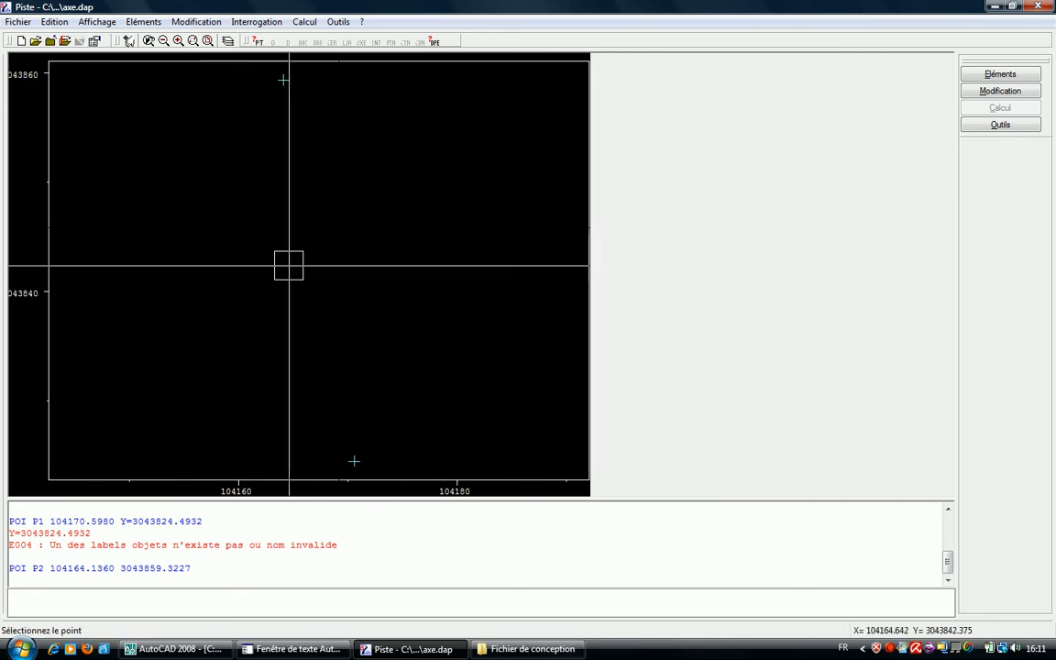
{"action": "left_click", "coordinate": [352, 457]}
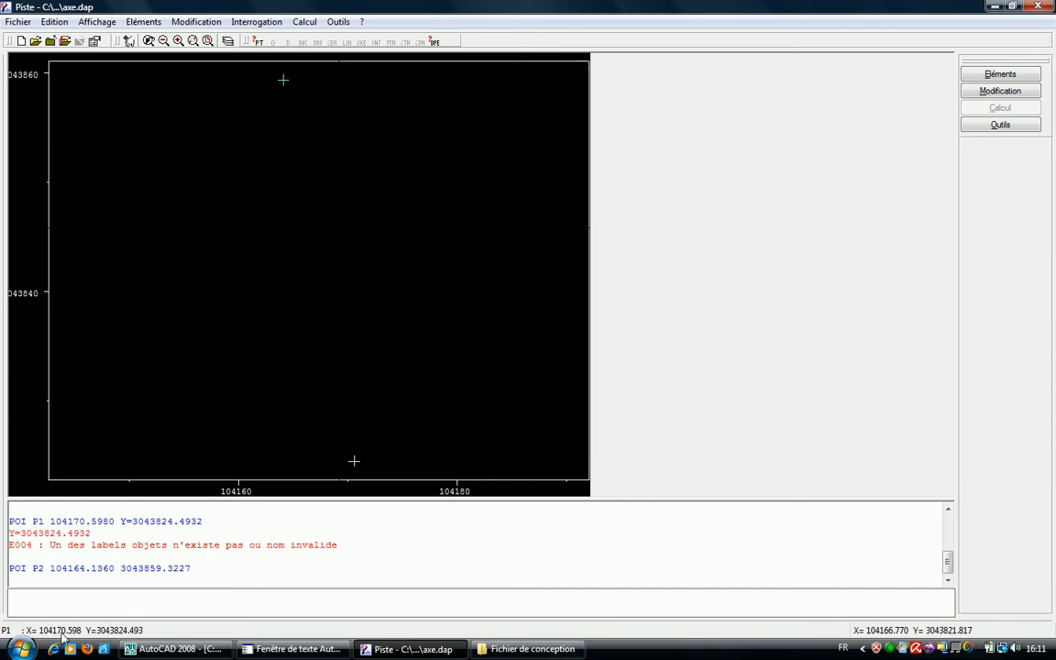
{"action": "left_click", "coordinate": [258, 42]}
{"action": "left_click", "coordinate": [283, 84]}
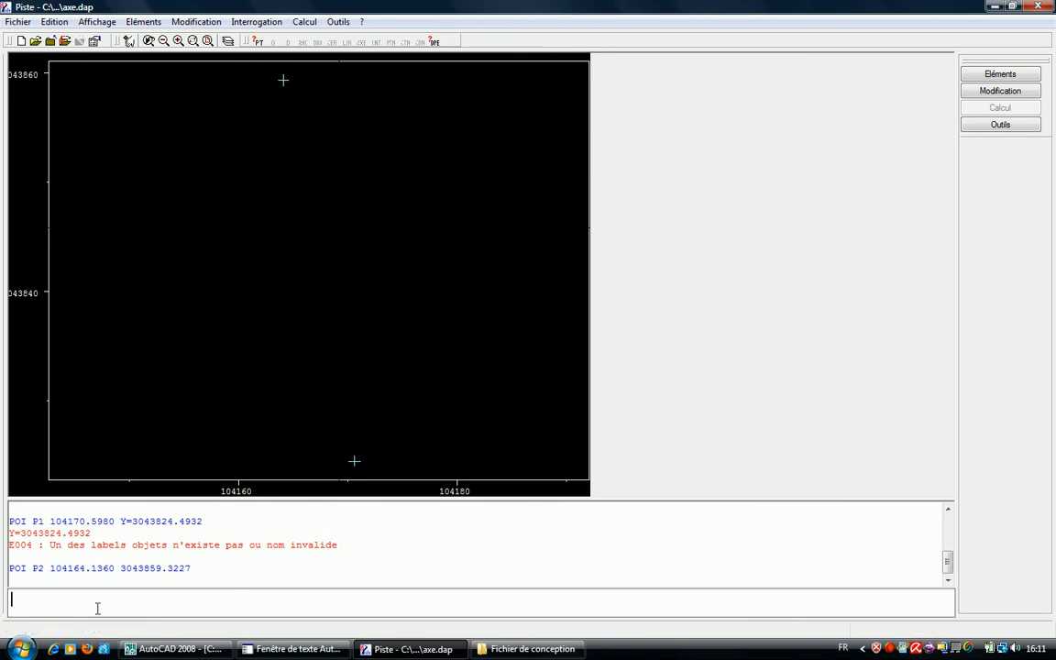
- Define straight line D1 through points P1 and P2 with the DRO command
{"action": "type", "text": "DRO"}
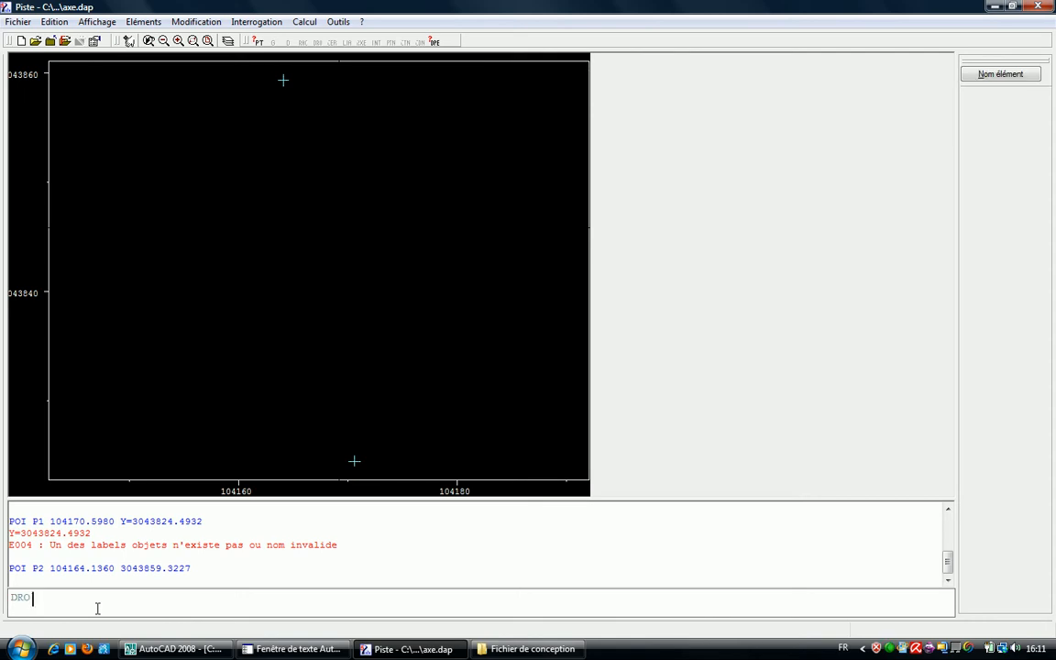
{"action": "type", "text": " D1 P1 P2"}
{"action": "key", "text": "Return"}
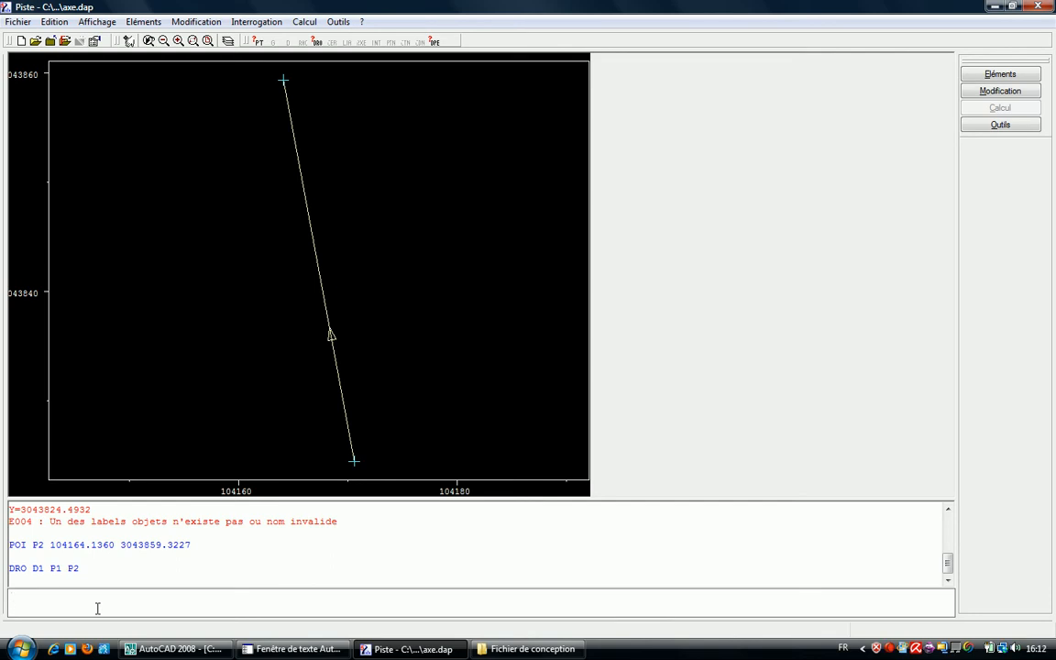
- Erase straight line D1 with the EFE command
{"action": "type", "text": "E"}
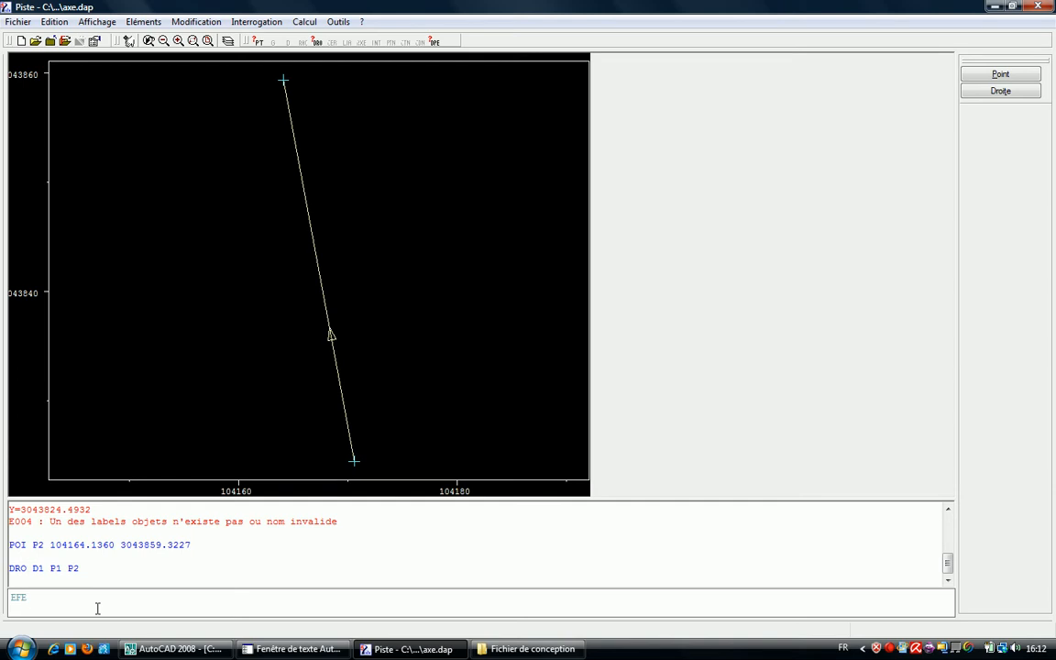
{"action": "type", "text": "FF D1"}
{"action": "key", "text": "Return"}
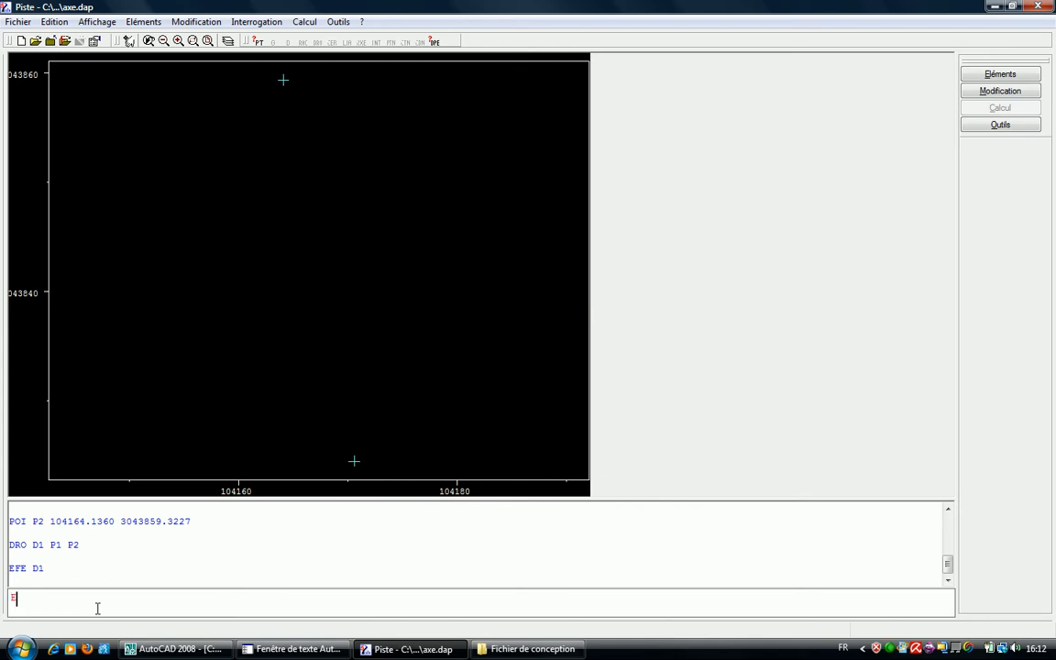
{"action": "type", "text": "EFE P1"}
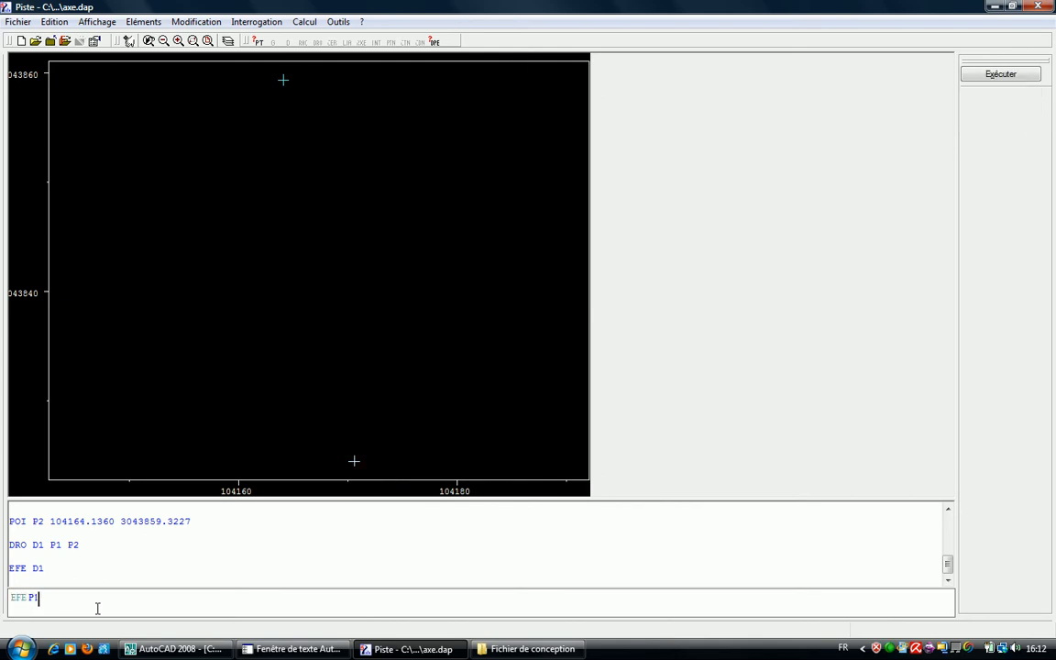
{"action": "key", "text": "BackSpace"}
{"action": "key", "text": "BackSpace"}
{"action": "key", "text": "Escape"}
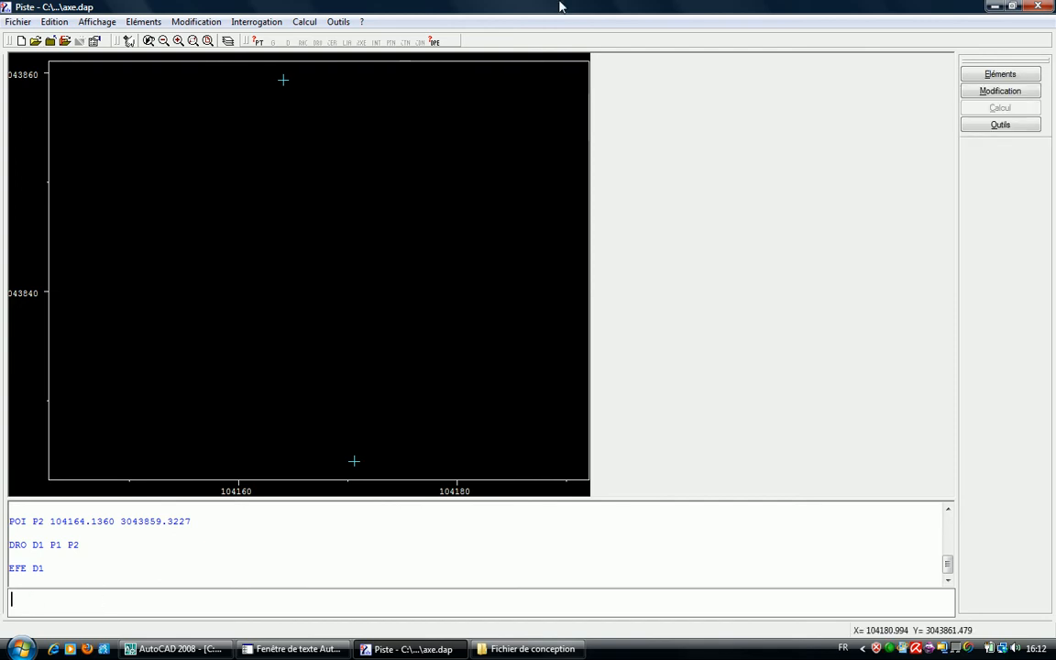
- Recreate straight line D1 from P1 to P2 with the guided Droite command, picking both points graphically
{"action": "left_click", "coordinate": [1009, 77]}
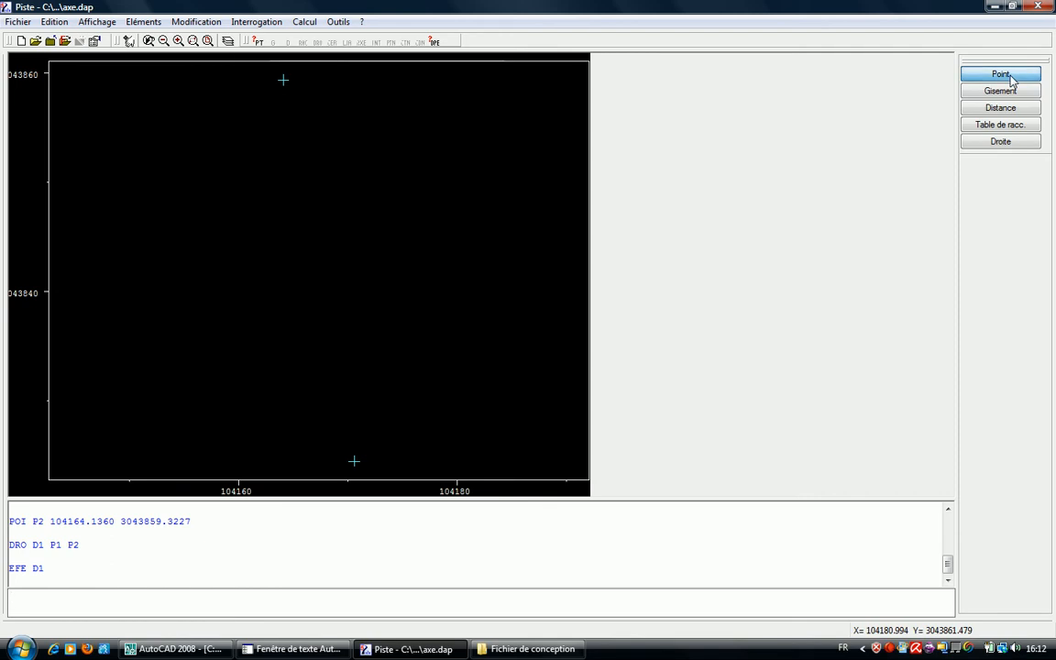
{"action": "left_click", "coordinate": [998, 144]}
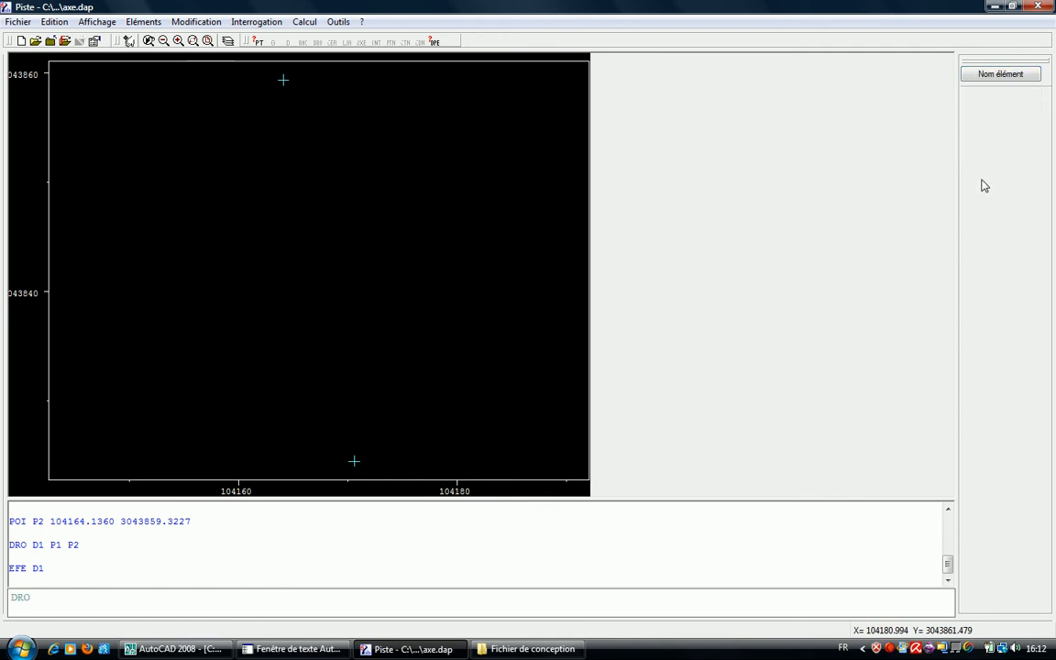
{"action": "left_click", "coordinate": [977, 78]}
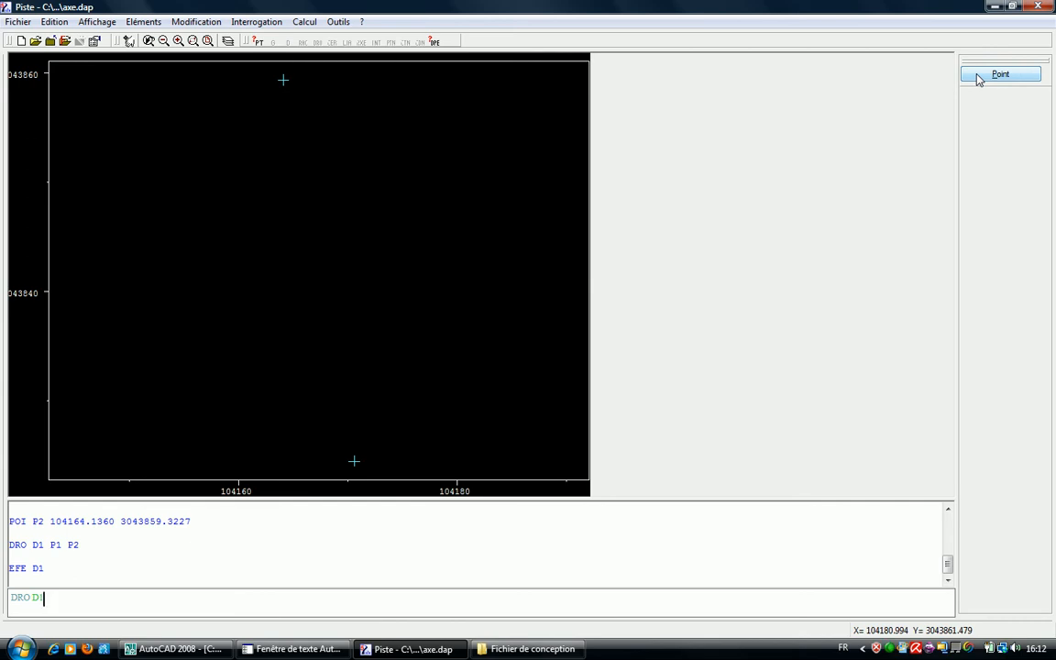
{"action": "left_click", "coordinate": [1009, 81]}
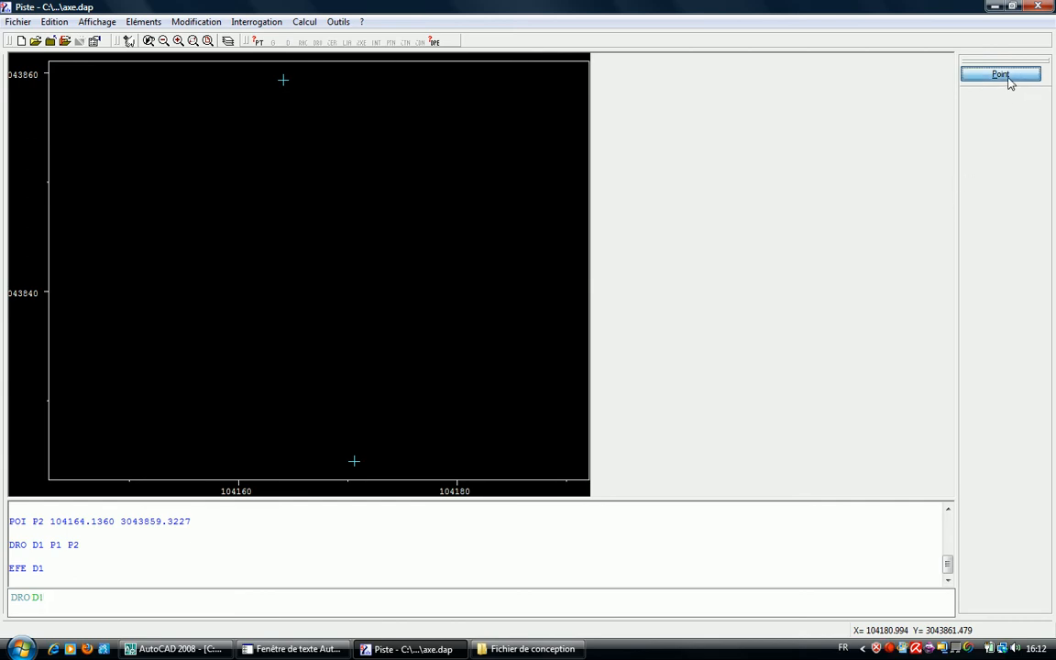
{"action": "left_click", "coordinate": [354, 460]}
{"action": "left_click", "coordinate": [1008, 81]}
{"action": "left_click", "coordinate": [283, 80]}
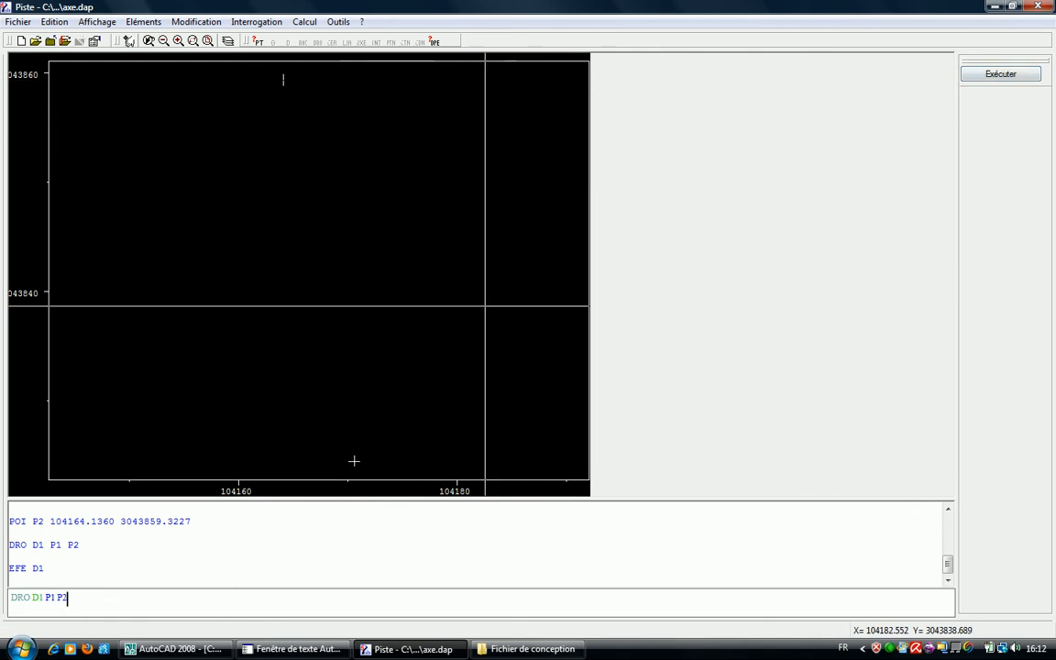
{"action": "left_click", "coordinate": [1017, 77]}
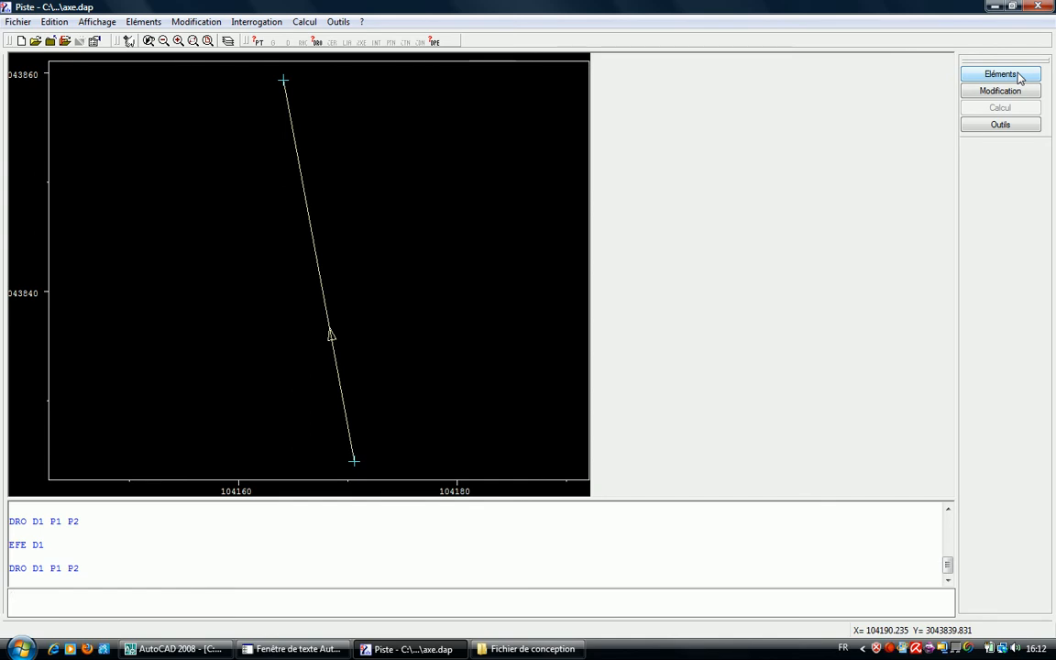
- Switch to the AutoCAD drawing and highlight the first line and the adjoining arc of the red dashed road axis
{"action": "left_click", "coordinate": [197, 651]}
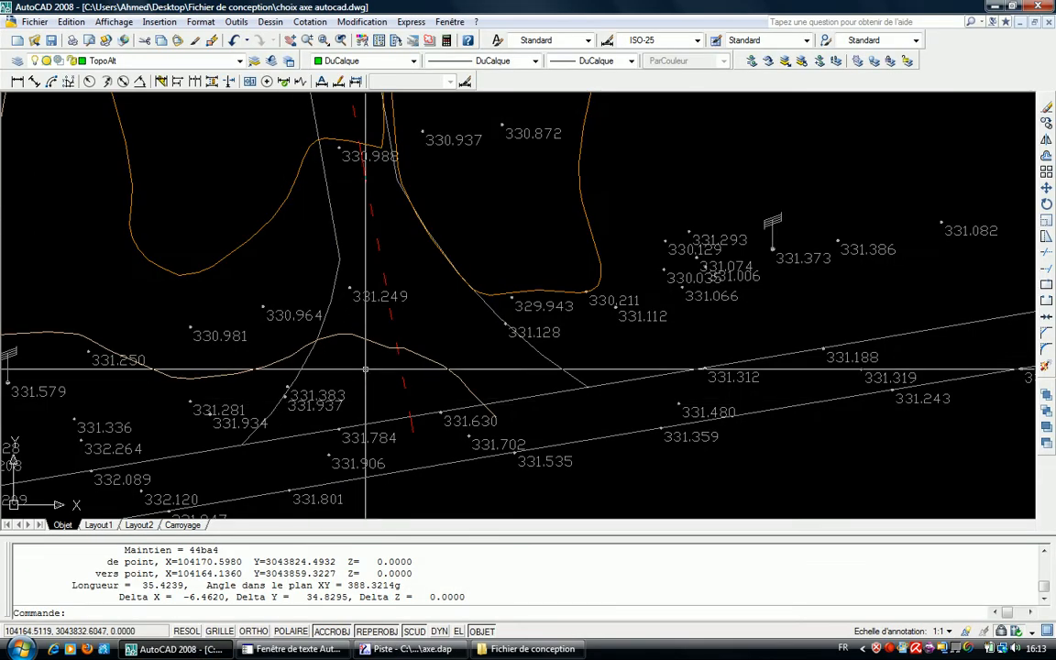
{"action": "key", "text": "Escape"}
{"action": "scroll", "coordinate": [394, 337], "scroll_direction": "up", "scroll_amount": 2}
{"action": "left_click", "coordinate": [409, 298]}
{"action": "left_click", "coordinate": [363, 325]}
{"action": "scroll", "coordinate": [363, 325], "scroll_direction": "down", "scroll_amount": 4}
{"action": "middle_click_drag", "start_coordinate": [363, 322], "coordinate": [358, 440]}
{"action": "scroll", "coordinate": [331, 255], "scroll_direction": "up", "scroll_amount": 3}
{"action": "key", "text": "Escape"}
{"action": "left_click", "coordinate": [362, 294]}
{"action": "scroll", "coordinate": [349, 302], "scroll_direction": "down", "scroll_amount": 5}
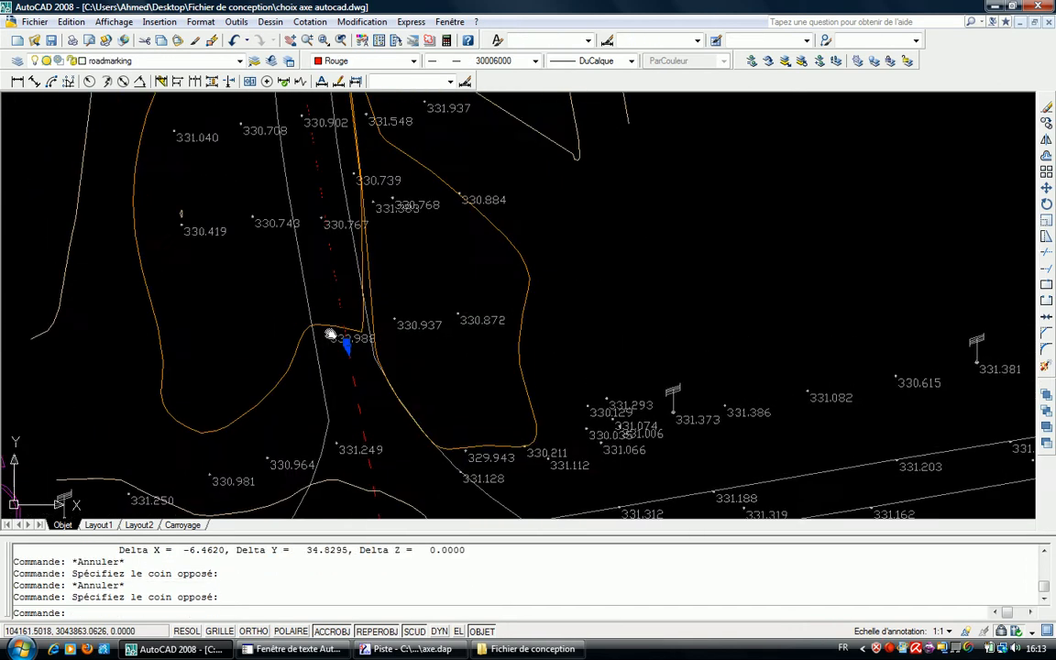
{"action": "scroll", "coordinate": [303, 236], "scroll_direction": "up", "scroll_amount": 4}
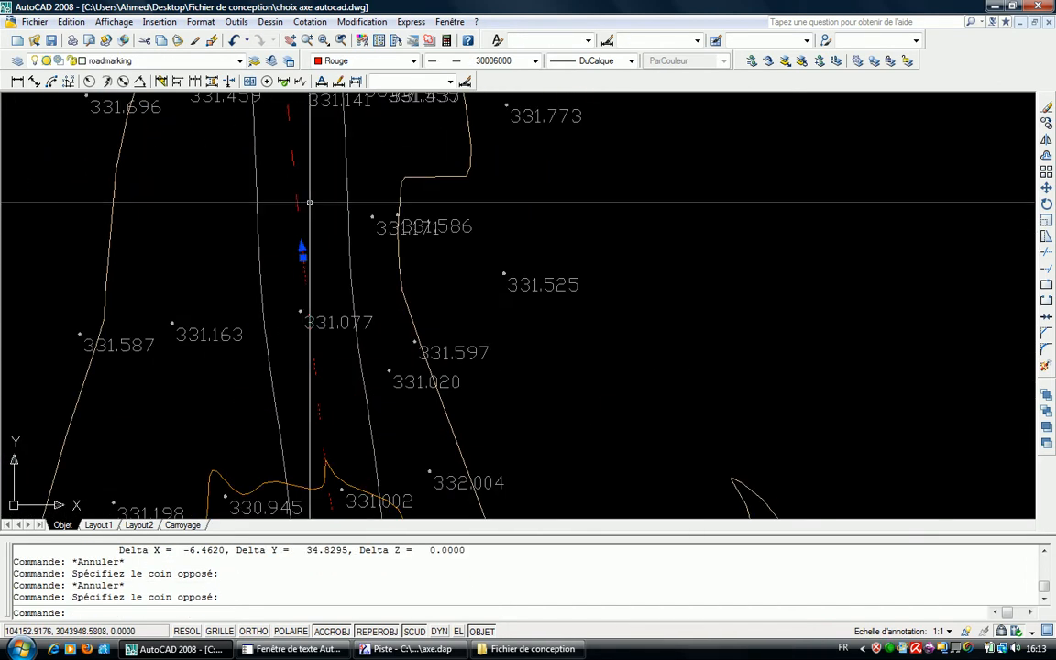
{"action": "key", "text": "Escape"}
- List the data of the axis line beyond the arc and copy its start-point X and Y coordinates
{"action": "left_click", "coordinate": [311, 202]}
{"action": "left_click", "coordinate": [284, 214]}
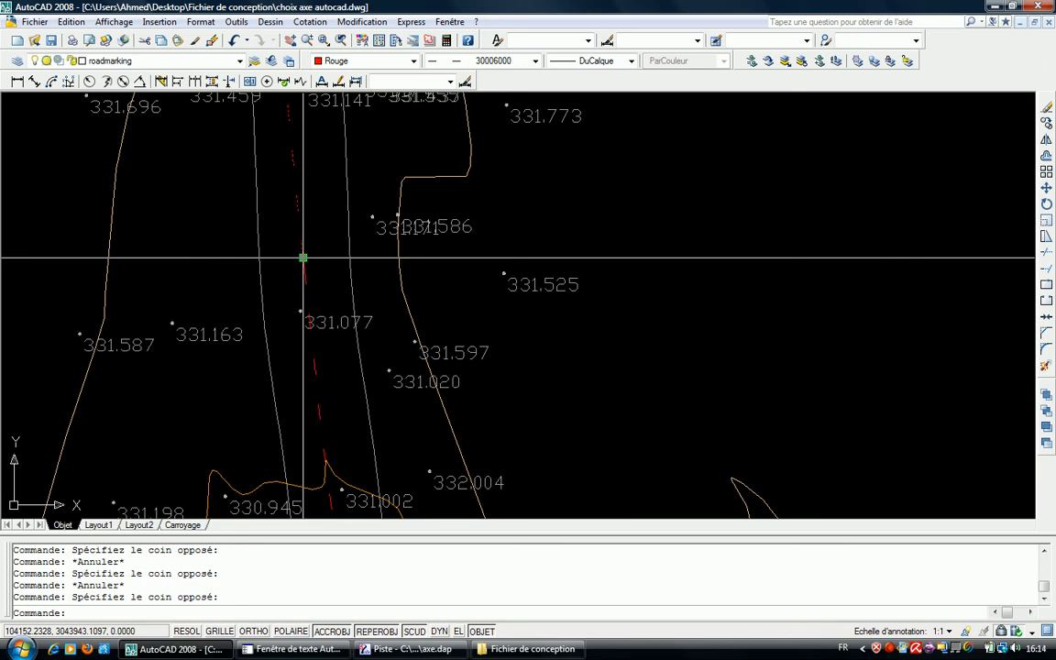
{"action": "type", "text": "li"}
{"action": "key", "text": "Return"}
{"action": "mouse_move", "coordinate": [228, 381]}
{"action": "left_mouse_down"}
{"action": "mouse_move", "coordinate": [394, 382]}
{"action": "mouse_move", "coordinate": [229, 382]}
{"action": "left_mouse_up"}
{"action": "key", "text": "ctrl+c"}
{"action": "left_click", "coordinate": [394, 381]}
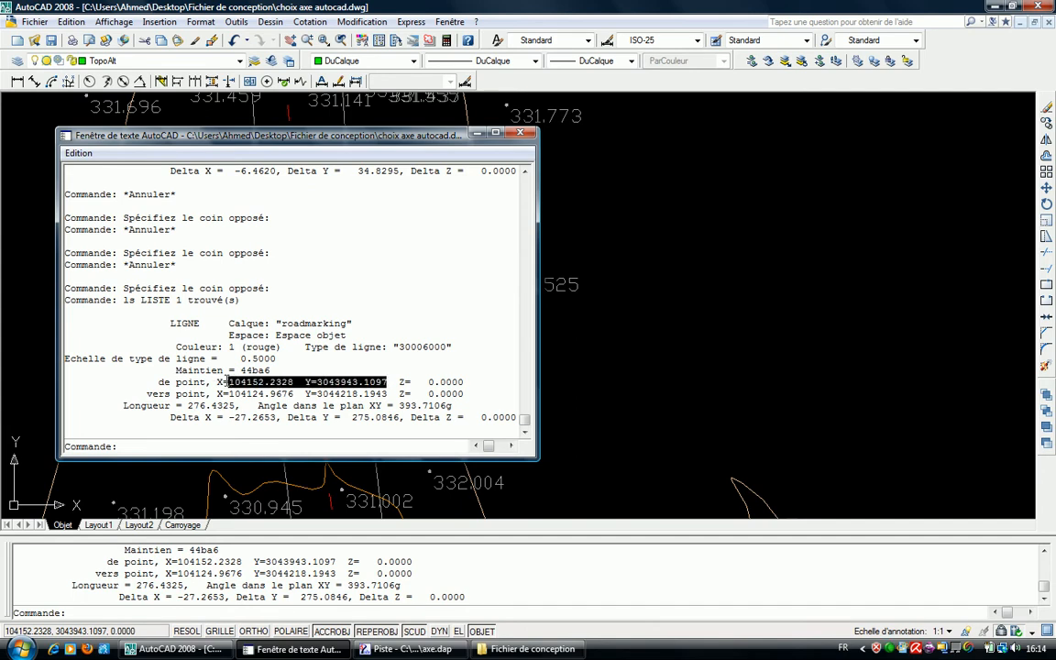
{"action": "right_click", "coordinate": [260, 391]}
{"action": "left_click", "coordinate": [276, 412]}
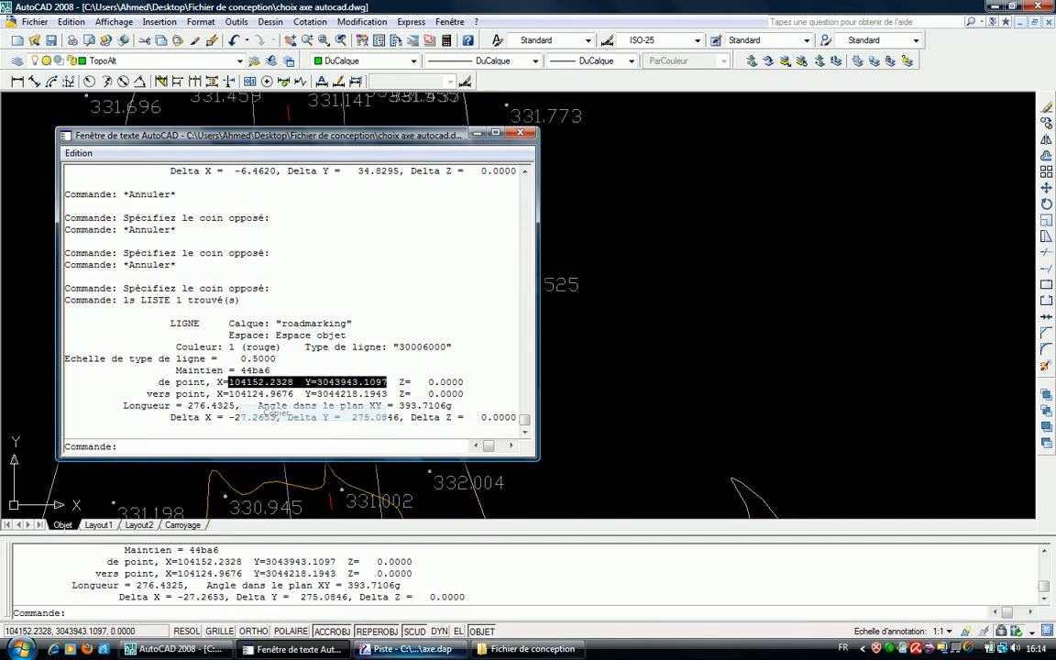
- Switch to Piste, define point P3 at 104152.2328 3043943.1097 with the POI command and fit the drawing in view
{"action": "left_click", "coordinate": [405, 649]}
{"action": "type", "text": "POI P"}
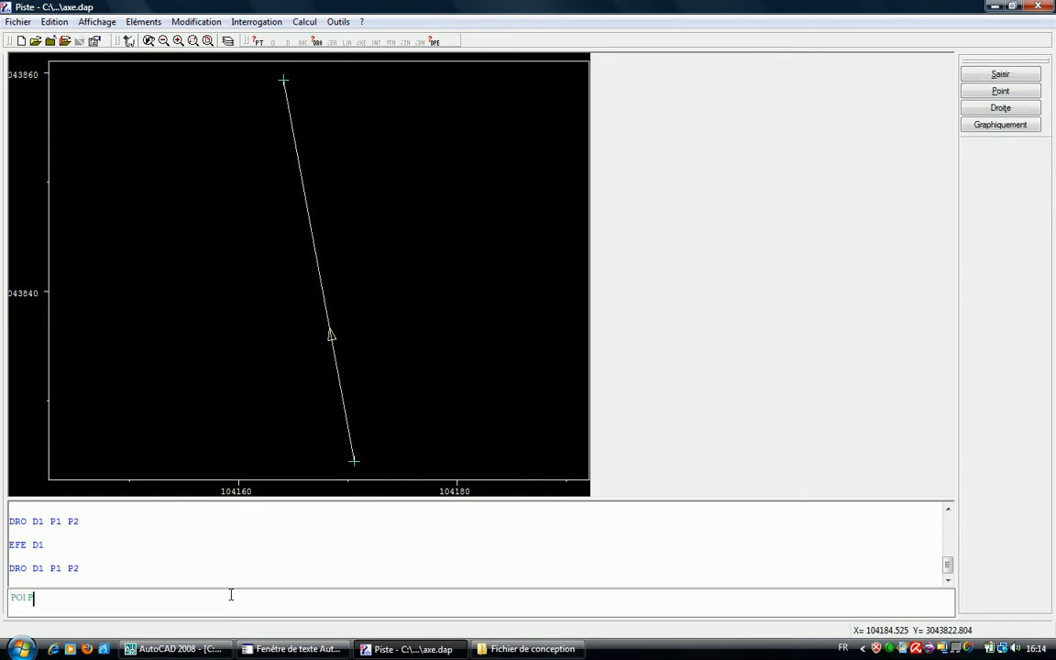
{"action": "type", "text": "3"}
{"action": "key", "text": "ctrl+v"}
{"action": "key", "text": "ctrl+Left"}
{"action": "key", "text": "ctrl+Left"}
{"action": "key", "text": "BackSpace"}
{"action": "key", "text": "BackSpace"}
{"action": "key", "text": "Return"}
{"action": "right_click", "coordinate": [391, 134]}
{"action": "left_click", "coordinate": [455, 238]}
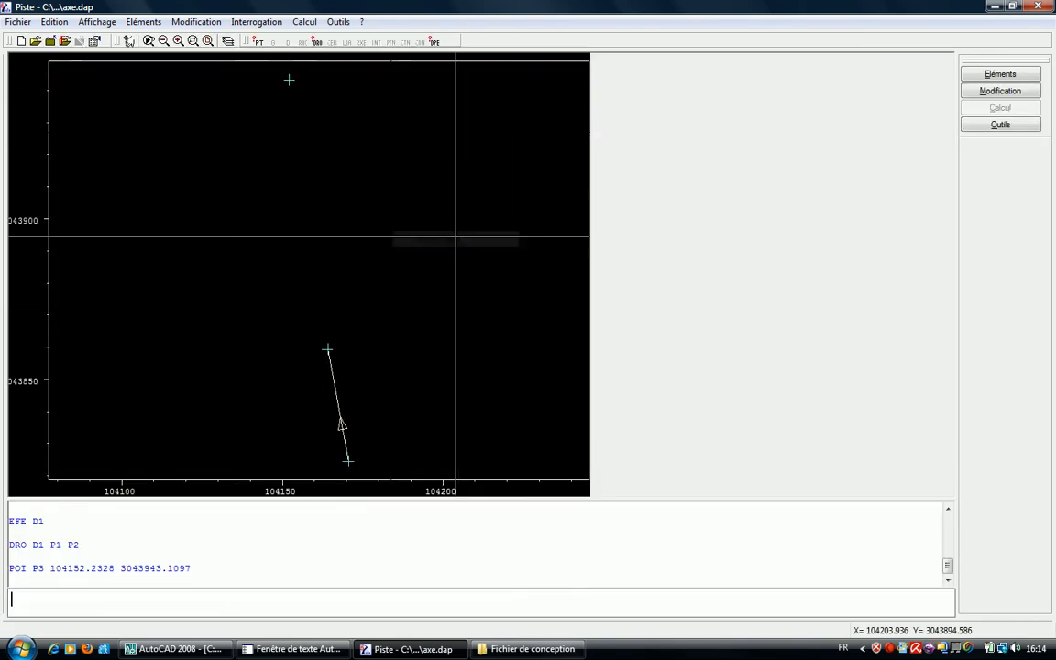
- Switch to AutoCAD's text window and copy the listed line's end-point X and Y coordinates
{"action": "left_click", "coordinate": [294, 649]}
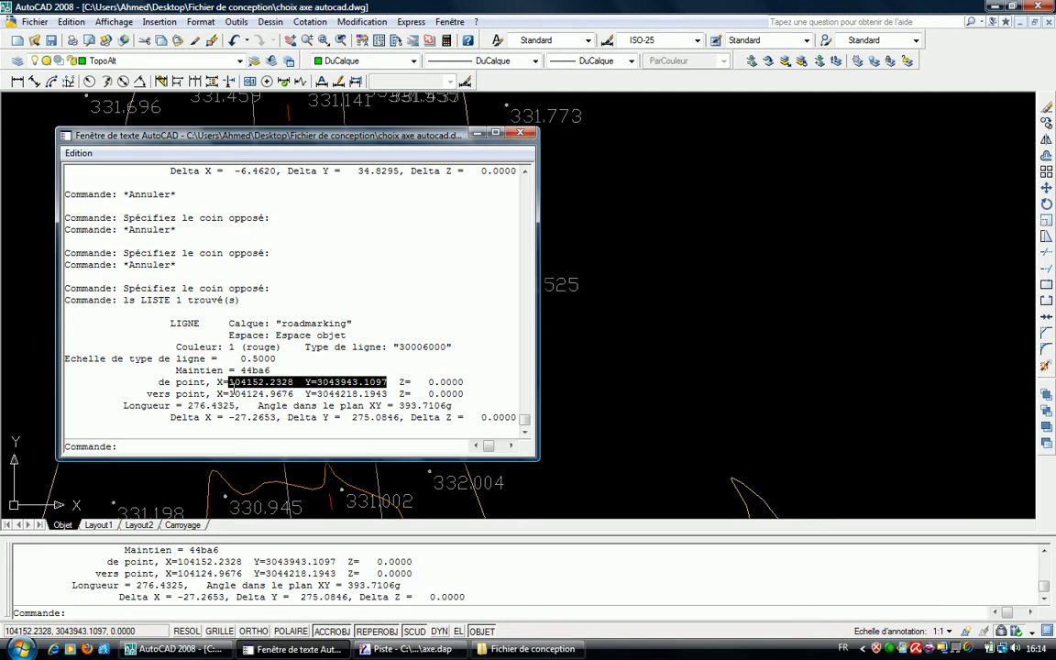
{"action": "mouse_move", "coordinate": [231, 394]}
{"action": "left_mouse_down"}
{"action": "mouse_move", "coordinate": [388, 393]}
{"action": "mouse_move", "coordinate": [229, 394]}
{"action": "left_mouse_up"}
{"action": "key", "text": "ctrl+c"}
{"action": "left_click", "coordinate": [387, 394]}
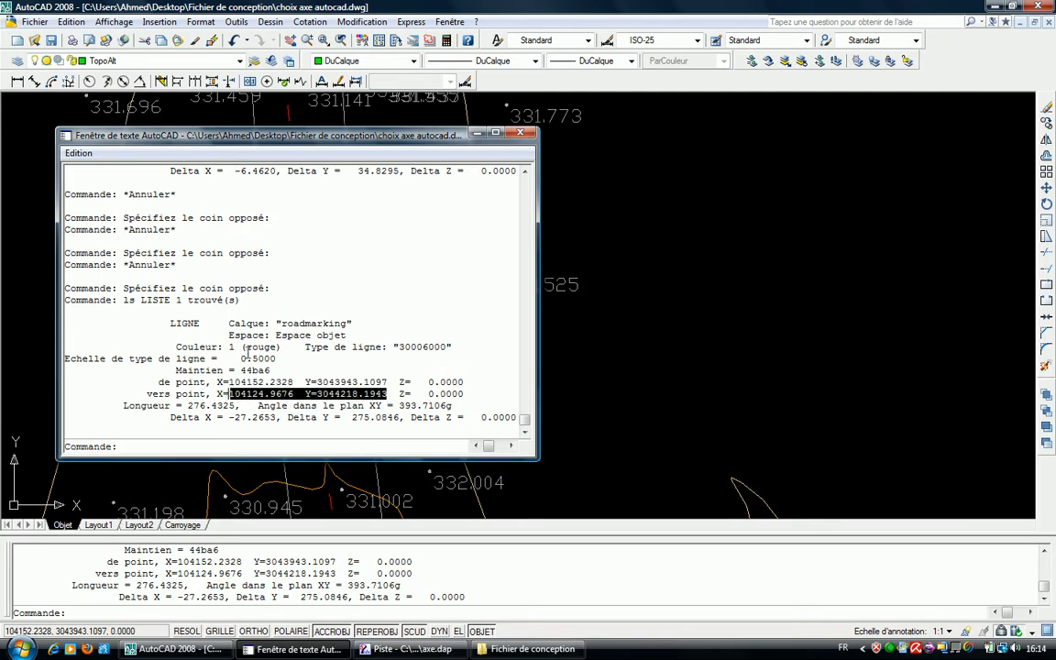
- Switch to Piste, define point P4 at 104124.9676 3044218.1943 with the POI command and fit the drawing in view
{"action": "left_click", "coordinate": [403, 649]}
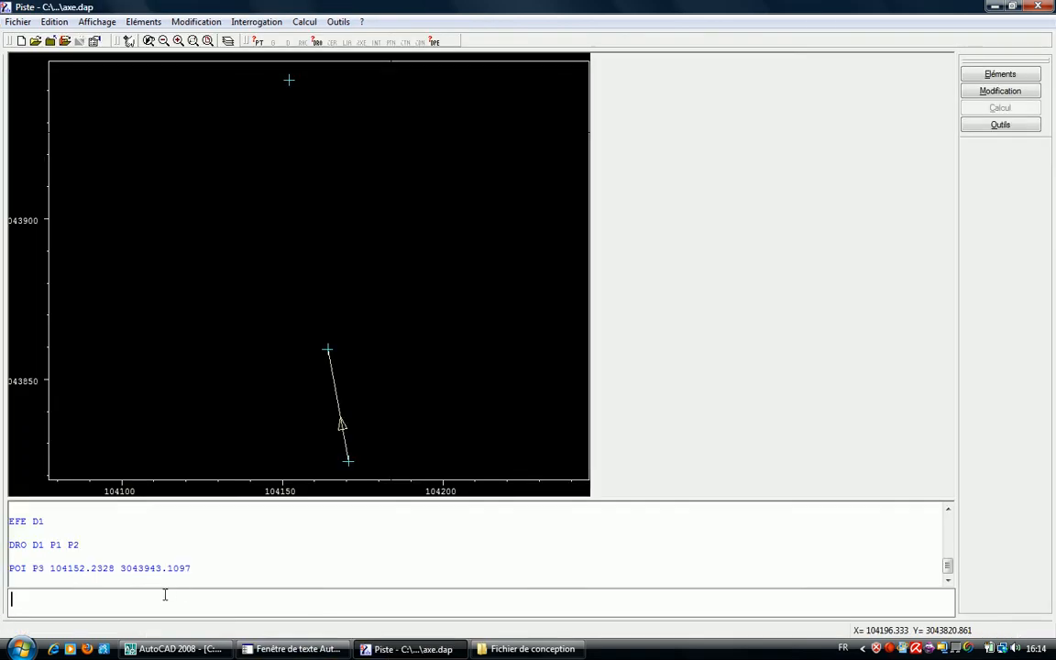
{"action": "type", "text": "POI P4"}
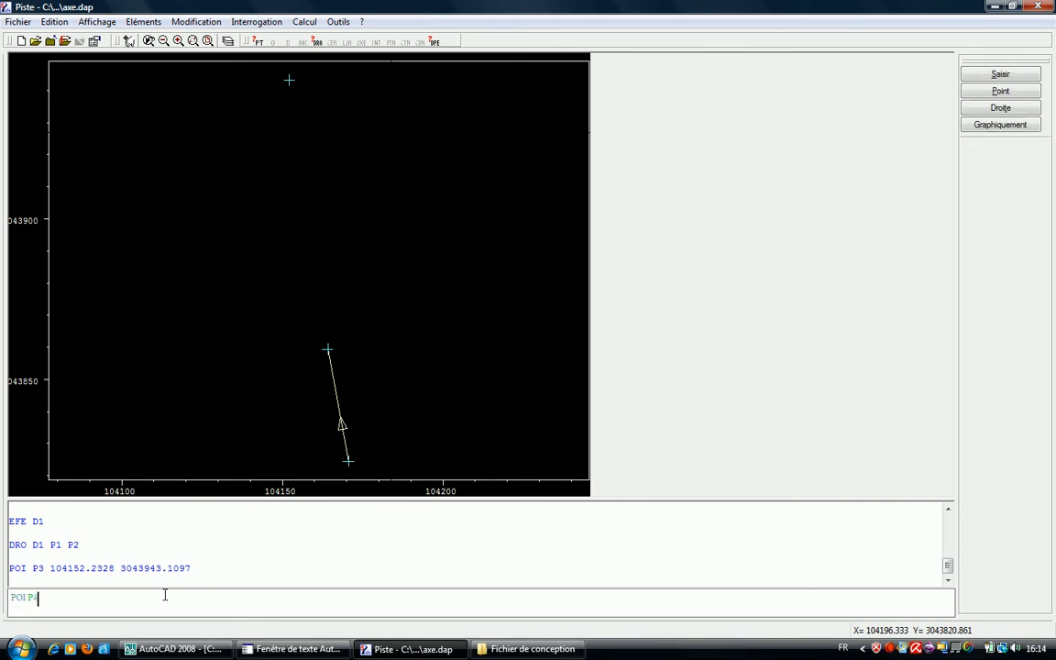
{"action": "key", "text": "ctrl+v"}
{"action": "key", "text": "Left"}
{"action": "key", "text": "Left"}
{"action": "key", "text": "Left"}
{"action": "key", "text": "Left"}
{"action": "key", "text": "Left"}
{"action": "key", "text": "Left"}
{"action": "key", "text": "Left"}
{"action": "key", "text": "Left"}
{"action": "key", "text": "Left"}
{"action": "key", "text": "Left"}
{"action": "key", "text": "Left"}
{"action": "key", "text": "Left"}
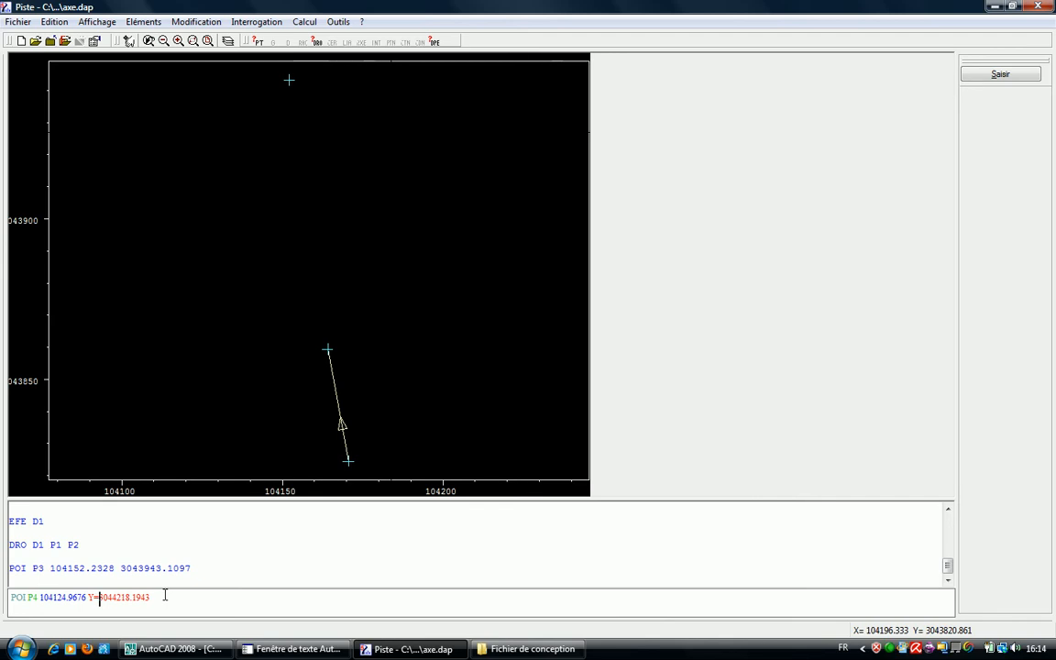
{"action": "key", "text": "BackSpace"}
{"action": "key", "text": "BackSpace"}
{"action": "key", "text": "Return"}
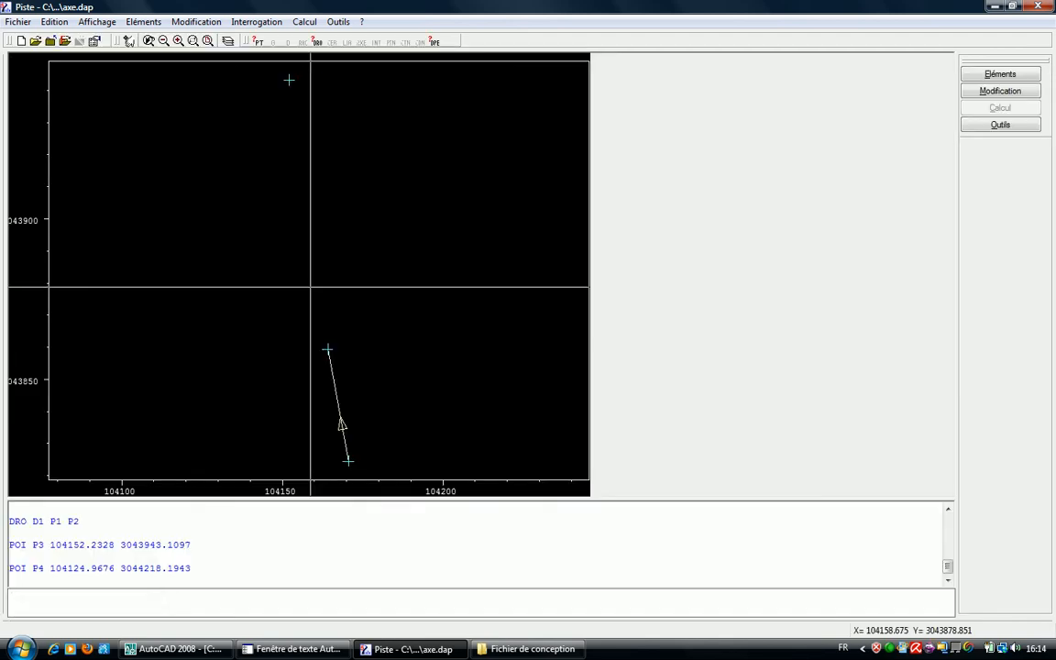
{"action": "right_click", "coordinate": [312, 283]}
{"action": "left_click", "coordinate": [367, 390]}
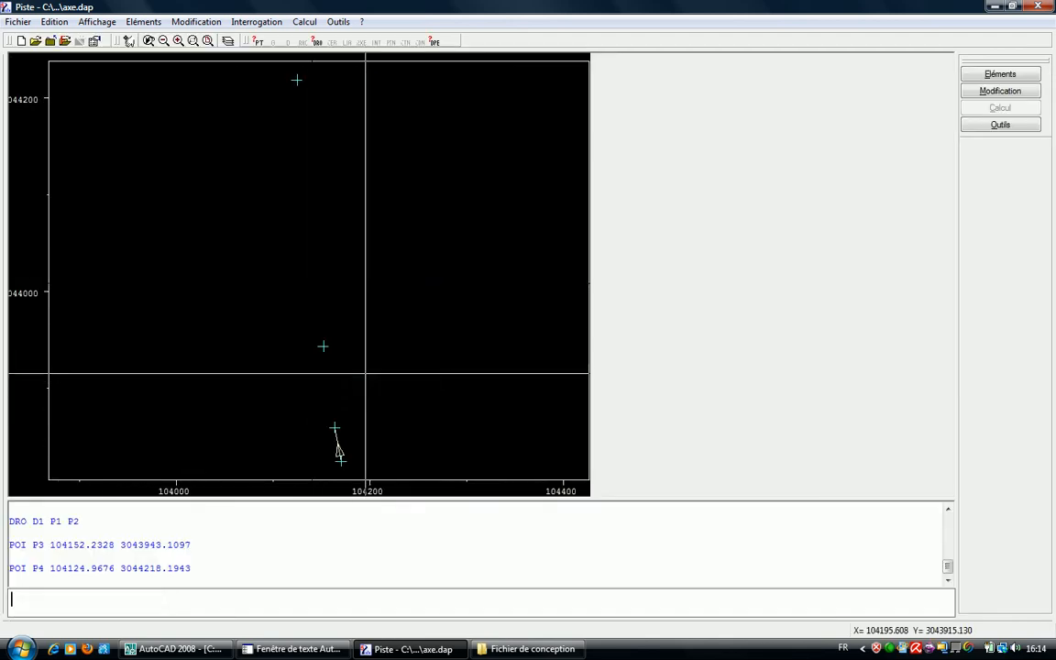
- Define straight line D2 from P3 to P4 with the DRO command
{"action": "type", "text": "DRO D"}
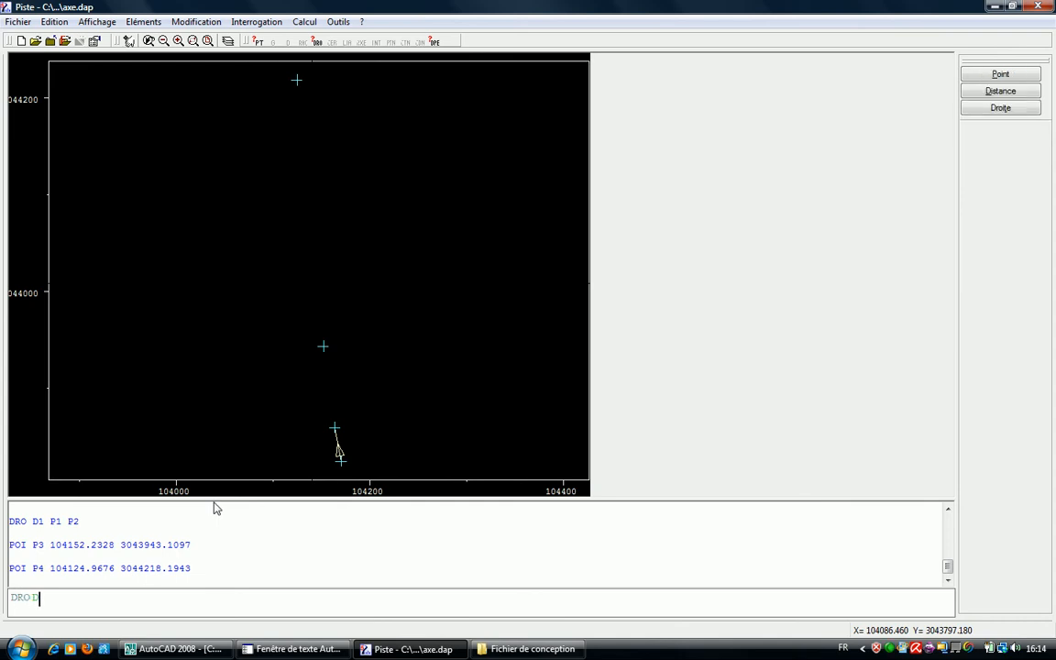
{"action": "type", "text": "2 P3 P4"}
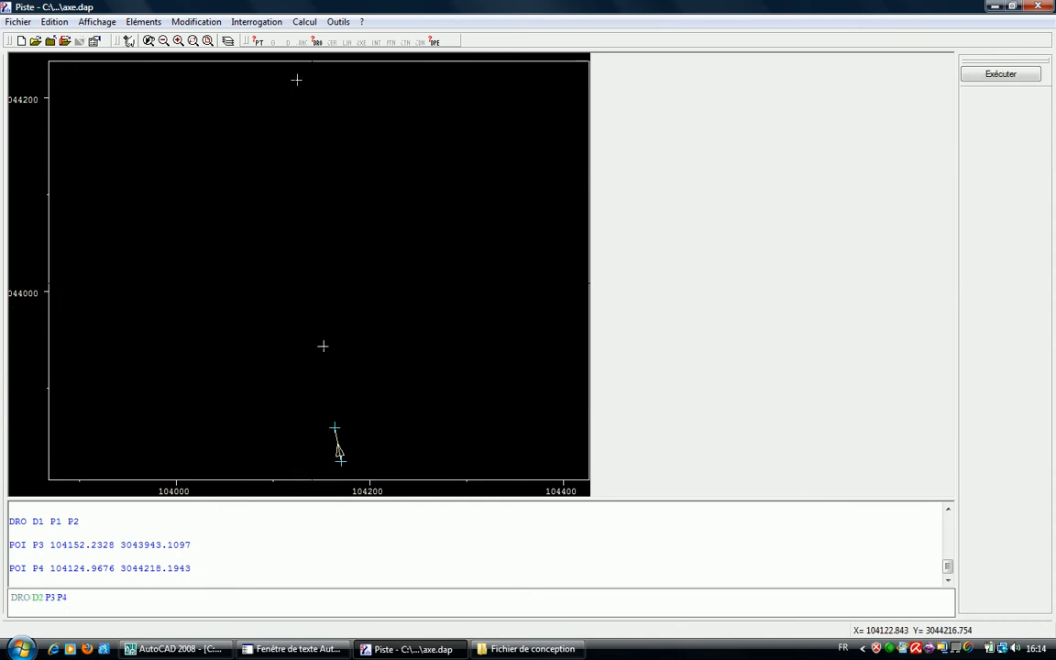
{"action": "key", "text": "Return"}
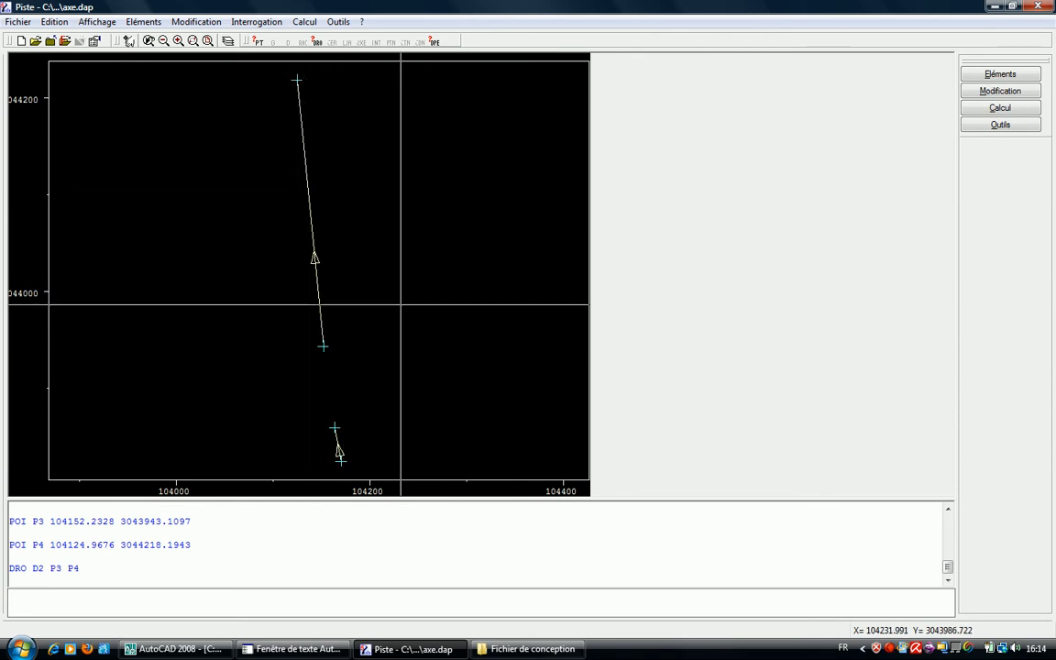
- Redefine straight line D2 in the reverse direction from P4 to P3 with the guided Droite command, picking the elements graphically
{"action": "left_click", "coordinate": [997, 74]}
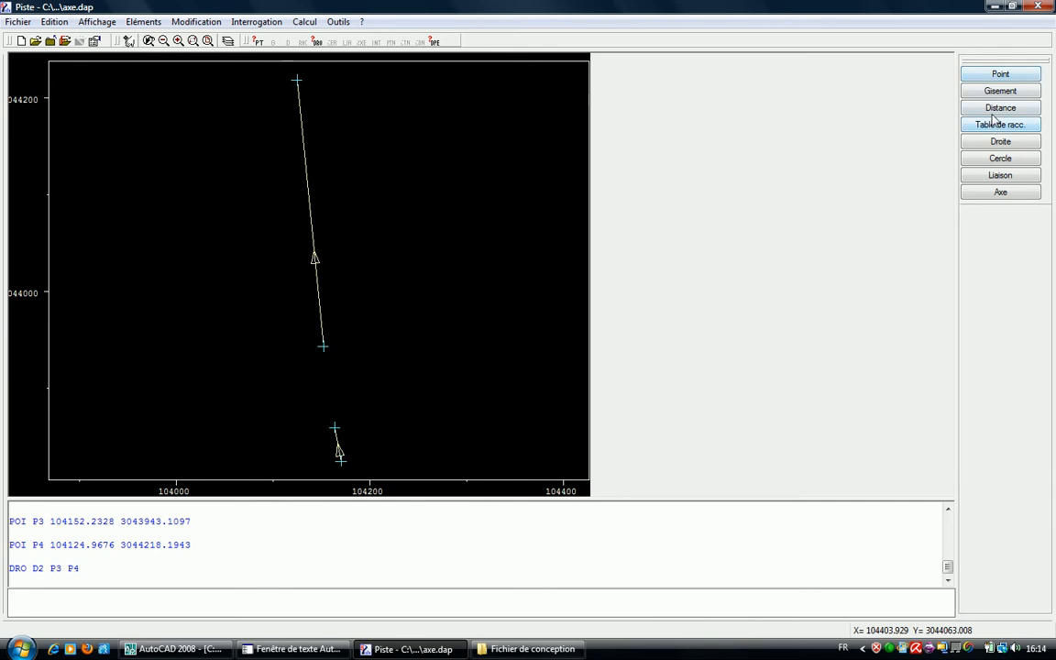
{"action": "left_click", "coordinate": [992, 141]}
{"action": "left_click", "coordinate": [995, 93]}
{"action": "left_click", "coordinate": [307, 162]}
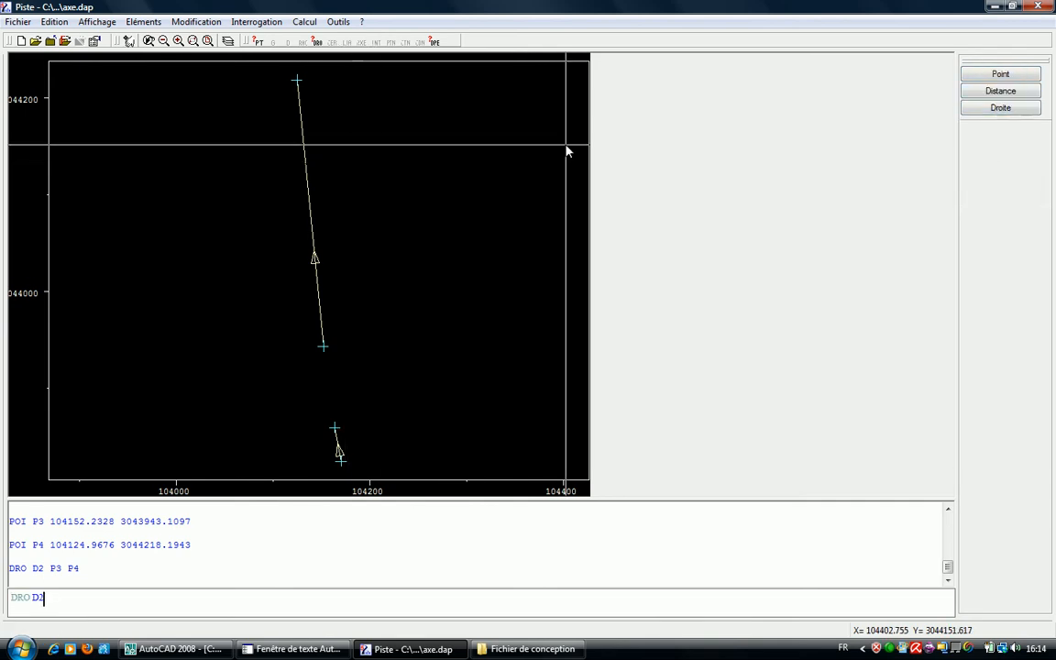
{"action": "left_click", "coordinate": [1009, 77]}
{"action": "left_click", "coordinate": [299, 83]}
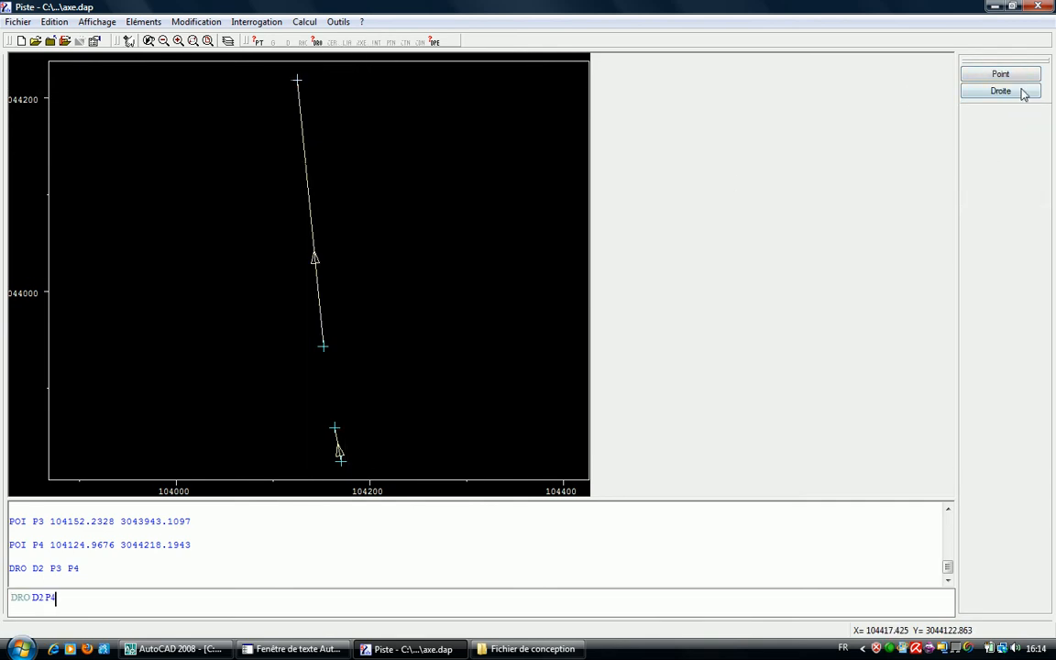
{"action": "left_click", "coordinate": [320, 347]}
{"action": "key", "text": "Return"}
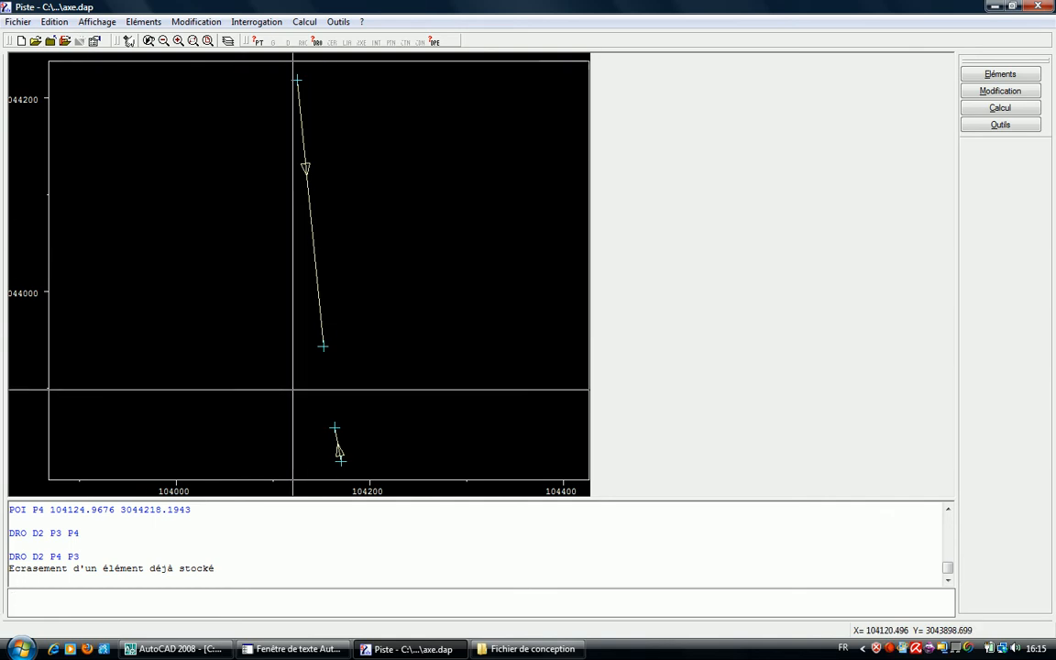
- Redefine straight line D2 so that it runs from P3 to P4 again
{"action": "type", "text": "DRO D2 P"}
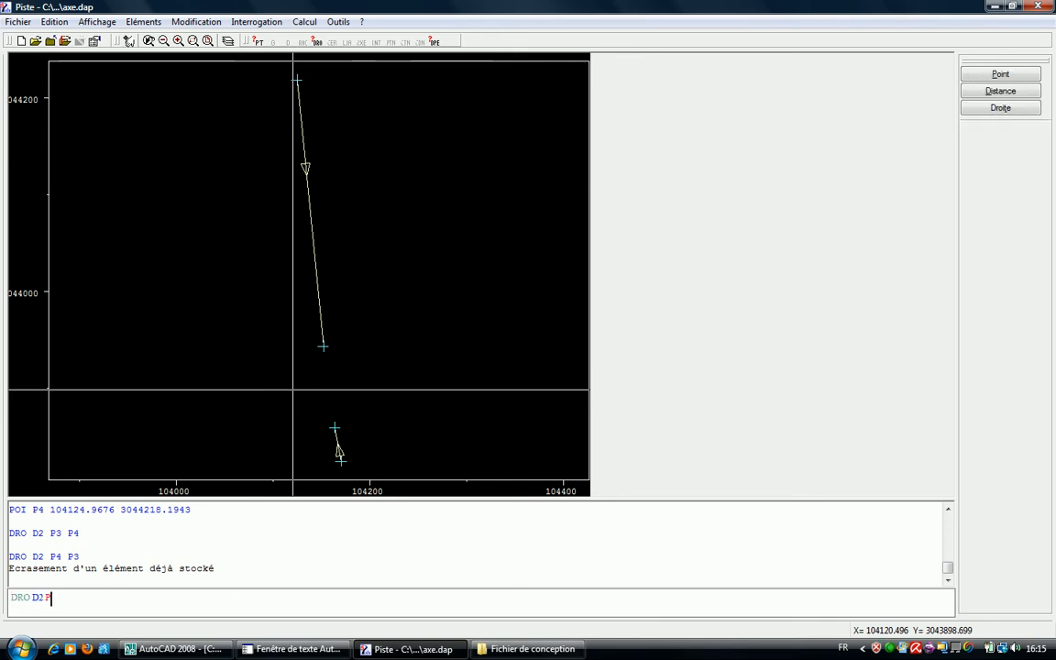
{"action": "type", "text": "3 P4"}
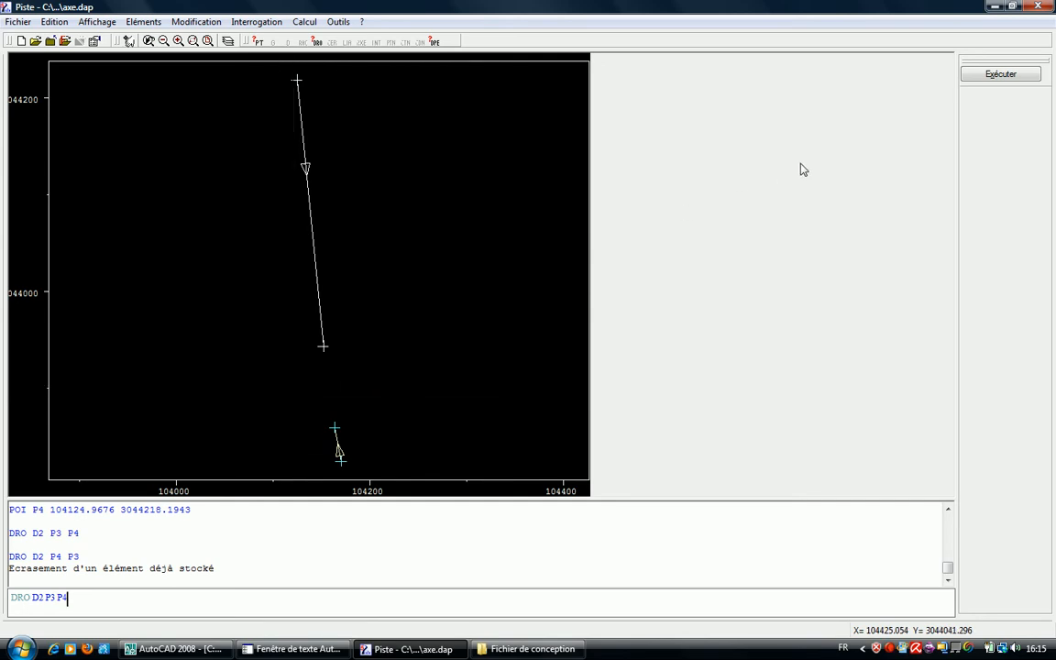
{"action": "key", "text": "Return"}
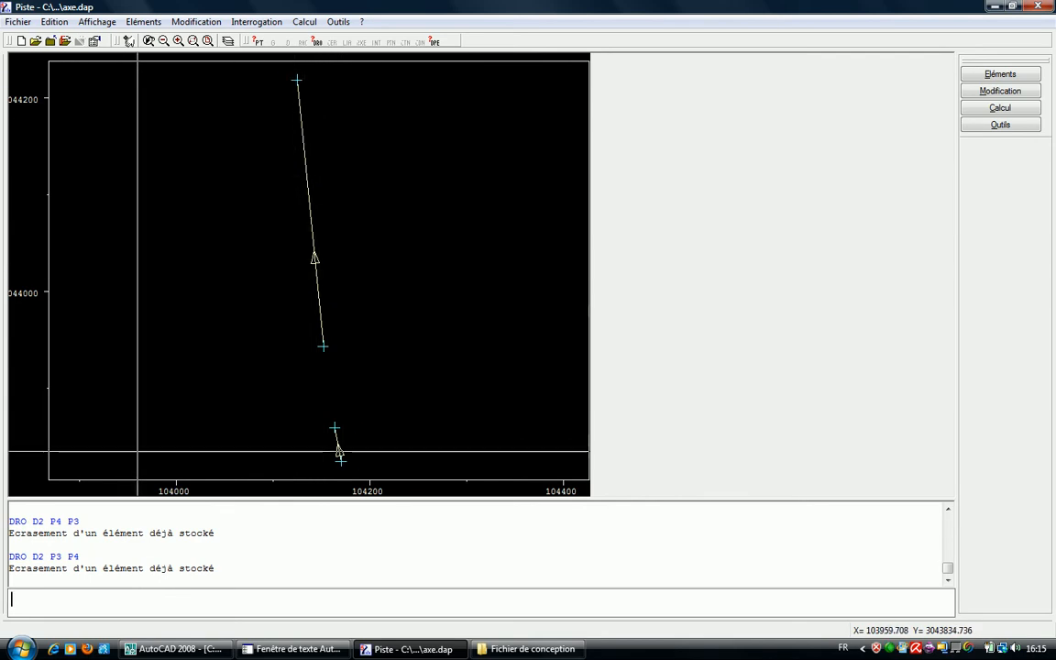
- Switch to AutoCAD, list the data of the arc joining the two axis lines and highlight its radius value
{"action": "left_click", "coordinate": [174, 649]}
{"action": "scroll", "coordinate": [339, 328], "scroll_direction": "down", "scroll_amount": 4}
{"action": "middle_click_drag", "start_coordinate": [321, 392], "coordinate": [331, 252]}
{"action": "scroll", "coordinate": [332, 252], "scroll_direction": "up", "scroll_amount": 6}
{"action": "key", "text": "Escape"}
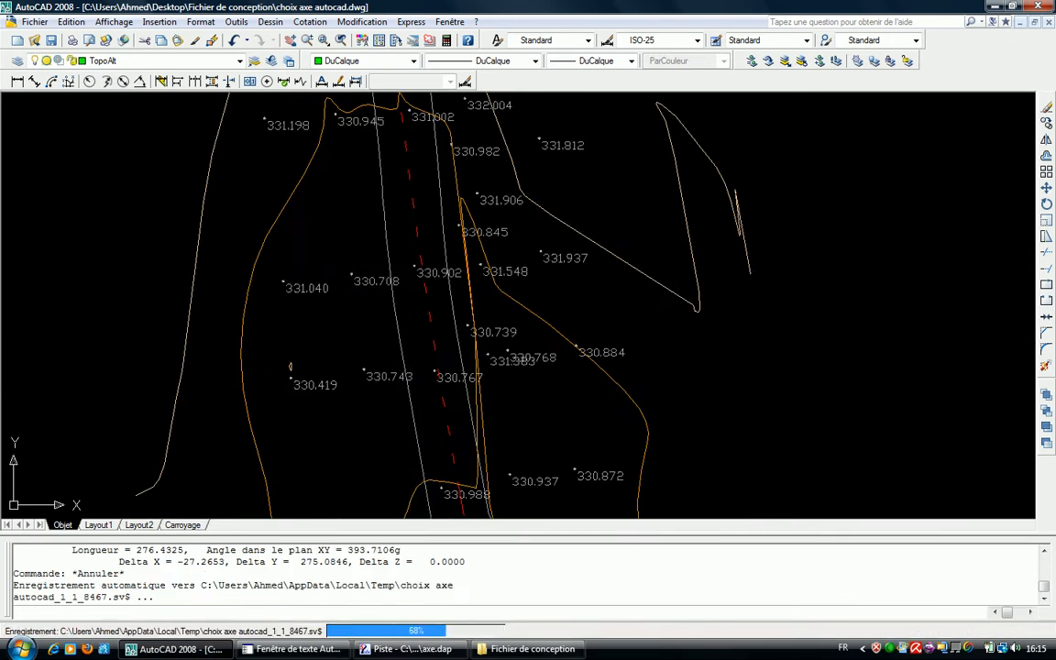
{"action": "key", "text": "Escape"}
{"action": "left_click", "coordinate": [430, 244]}
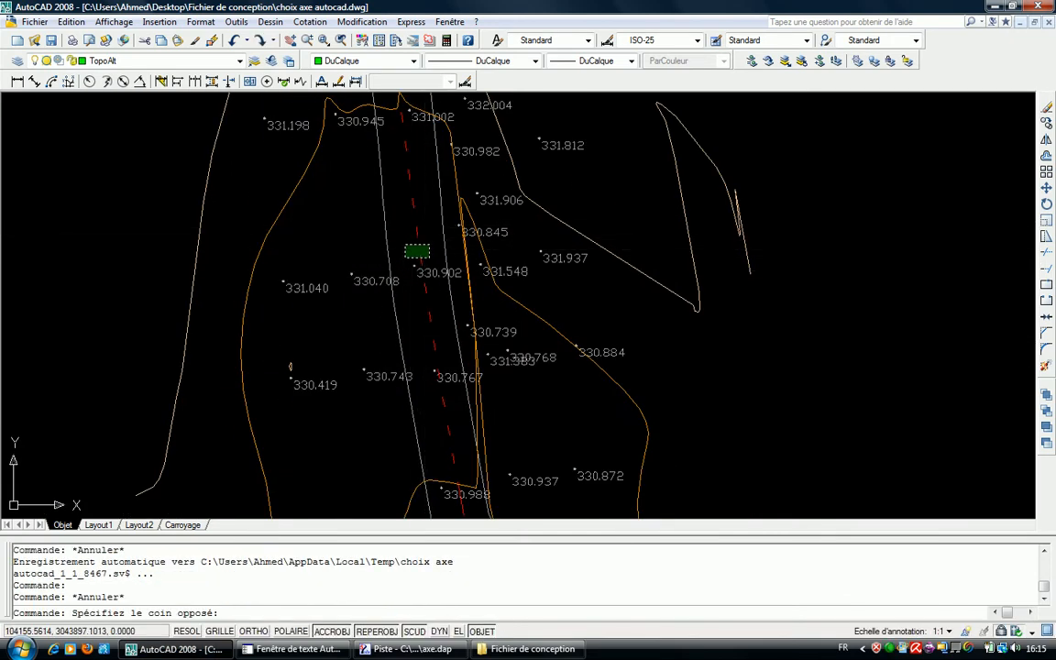
{"action": "left_click", "coordinate": [405, 259]}
{"action": "scroll", "coordinate": [420, 247], "scroll_direction": "down", "scroll_amount": 3}
{"action": "type", "text": "ls"}
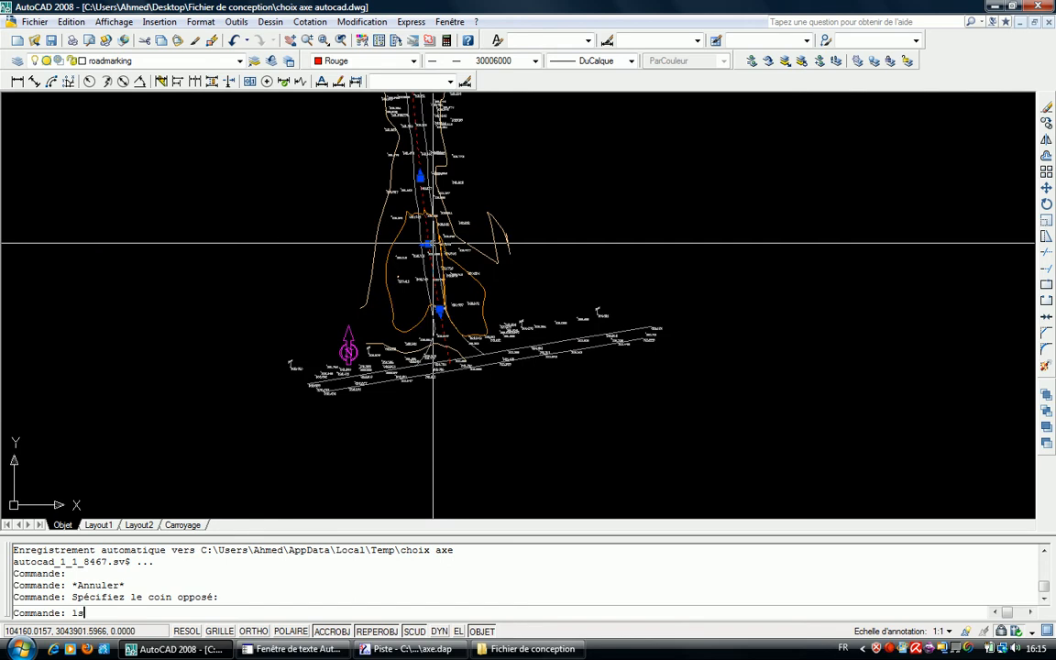
{"action": "key", "text": "Return"}
{"action": "left_click_drag", "start_coordinate": [172, 378], "coordinate": [199, 381]}
- Switch to Piste and begin a DIS command for a distance element named R1
{"action": "key", "text": "alt+Tab"}
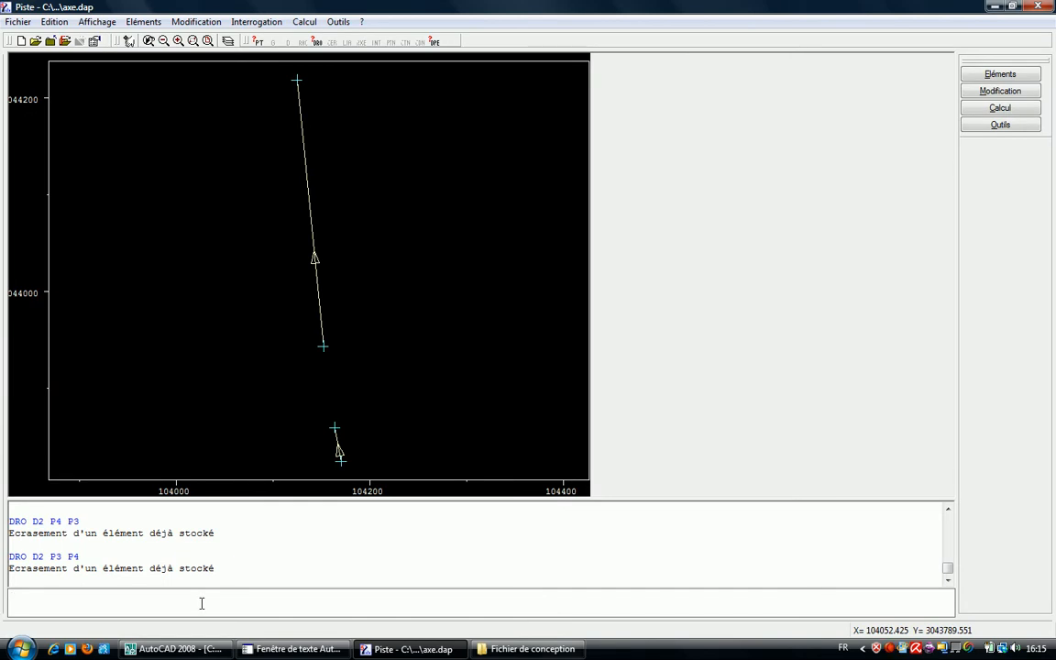
{"action": "type", "text": "DIS"}
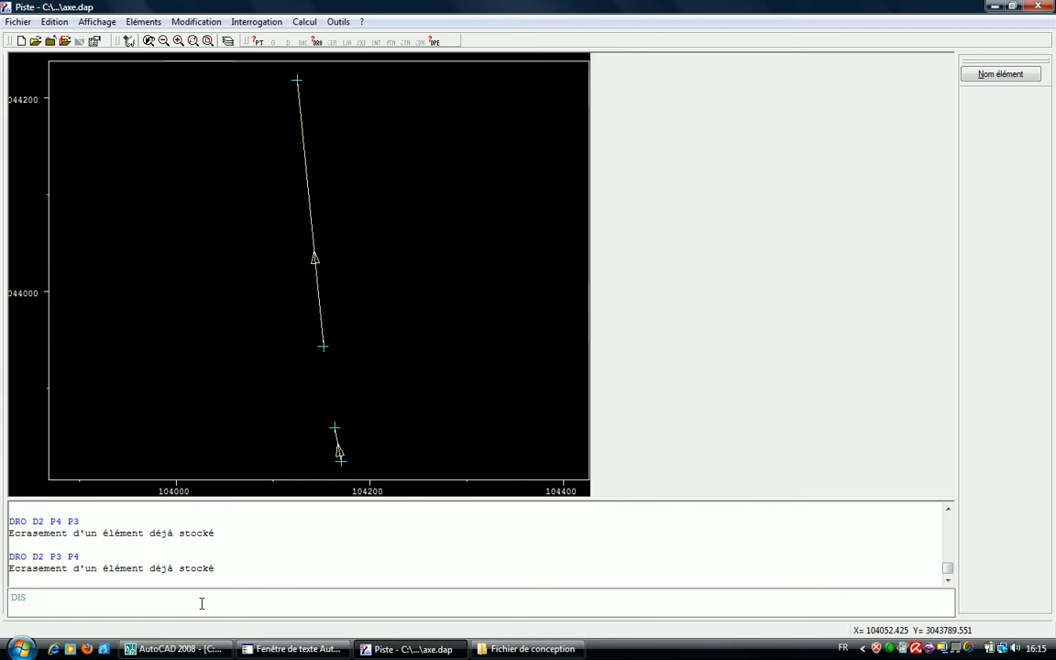
{"action": "type", "text": " R1"}
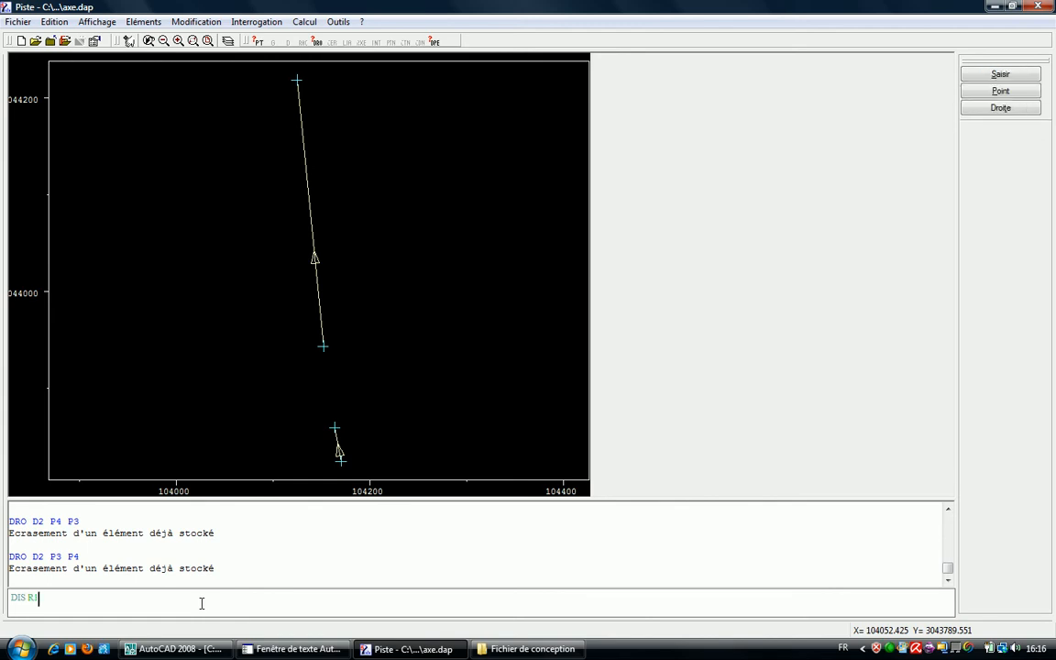
- Switch to AutoCAD, close the text window and open the properties of the arc between the two axis lines
{"action": "key", "text": "alt+Tab"}
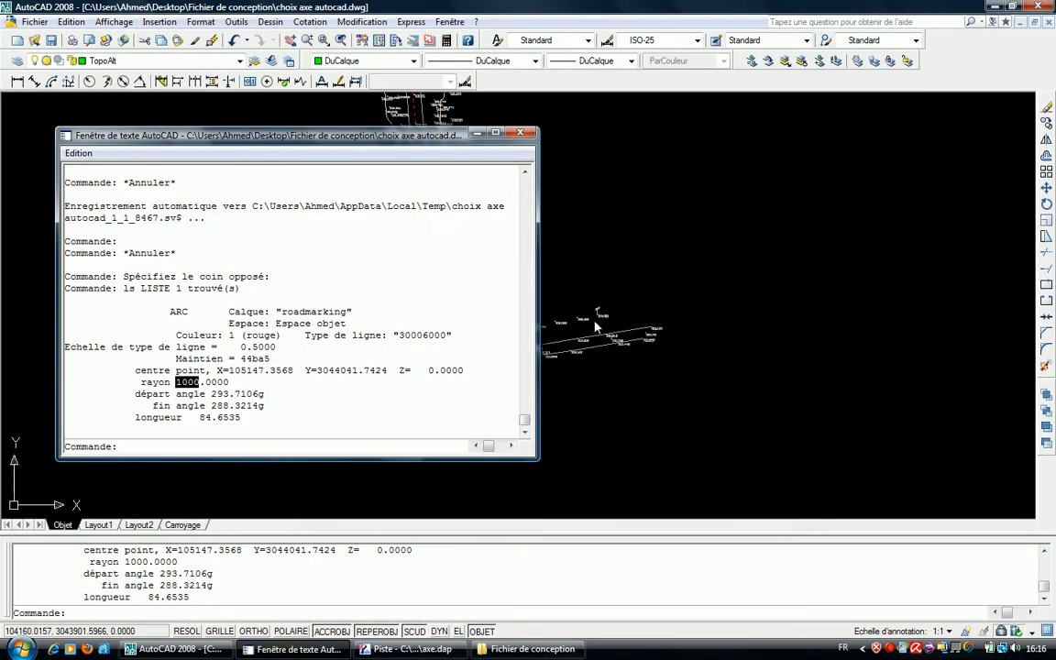
{"action": "left_click", "coordinate": [520, 133]}
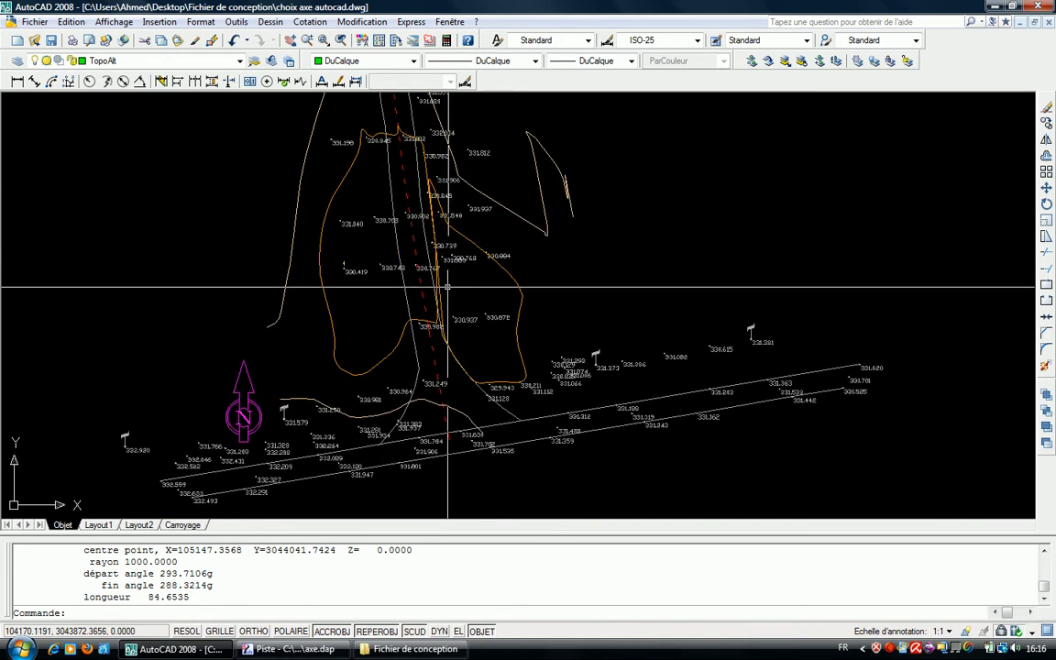
{"action": "double_click", "coordinate": [419, 233]}
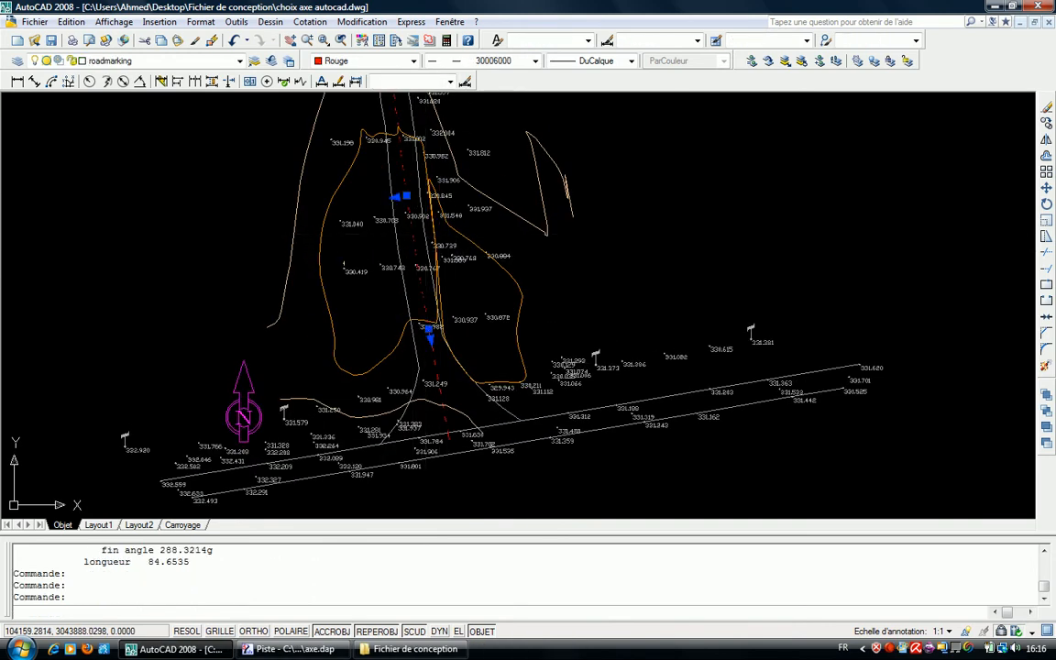
{"action": "middle_click_drag", "start_coordinate": [486, 215], "coordinate": [447, 330]}
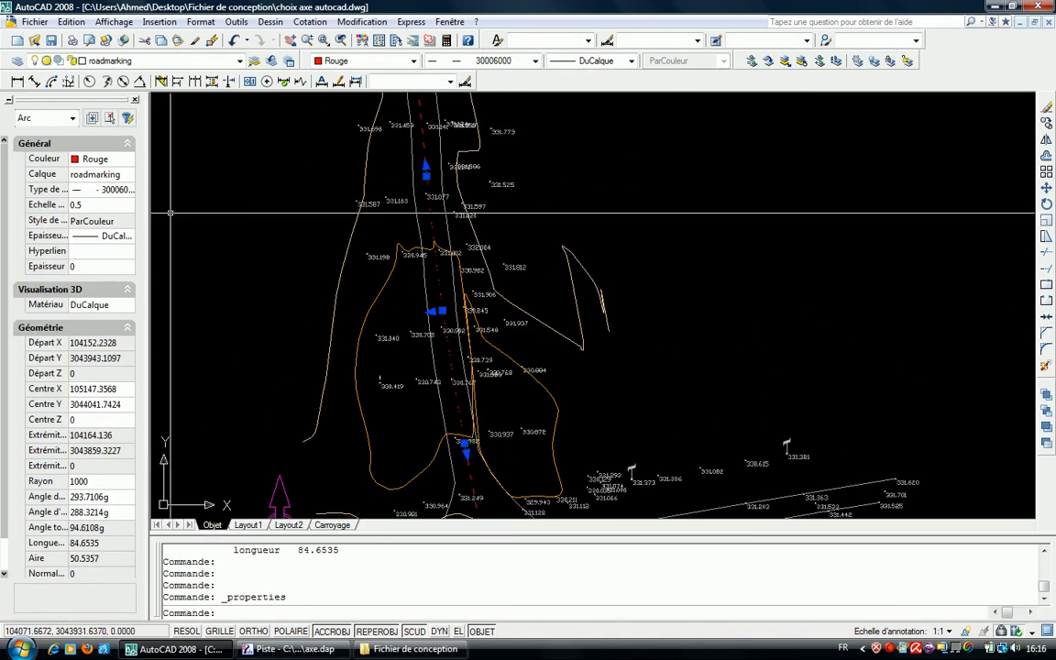
- Detach the arc's properties palette and close it, switch to Piste and define distance R1 as -1000
{"action": "double_click", "coordinate": [136, 101]}
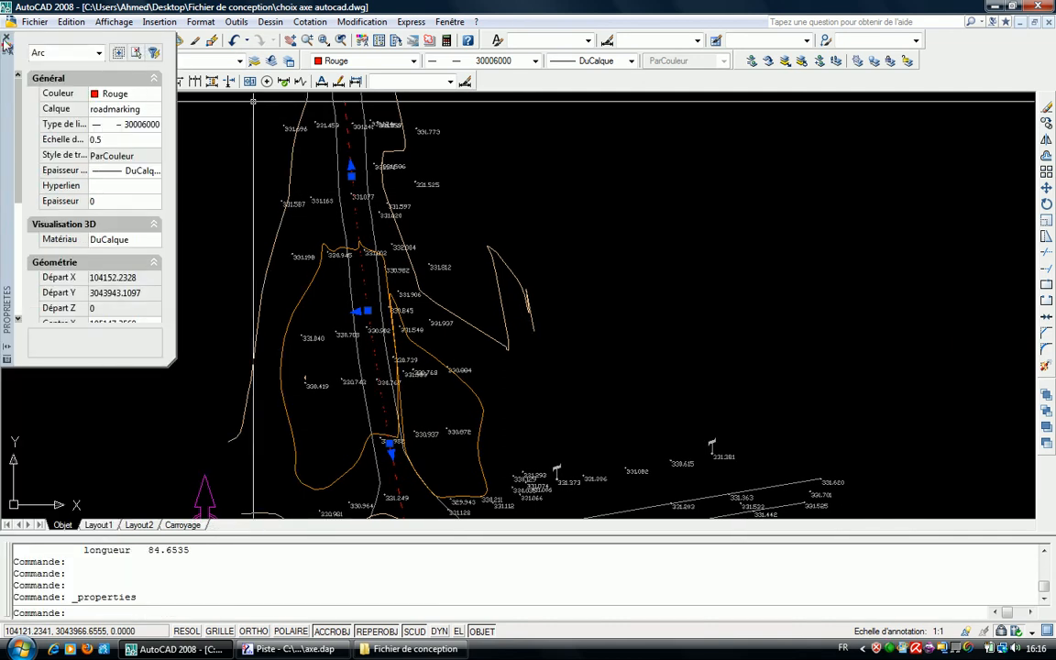
{"action": "key", "text": "alt+Tab"}
{"action": "left_click", "coordinate": [165, 598]}
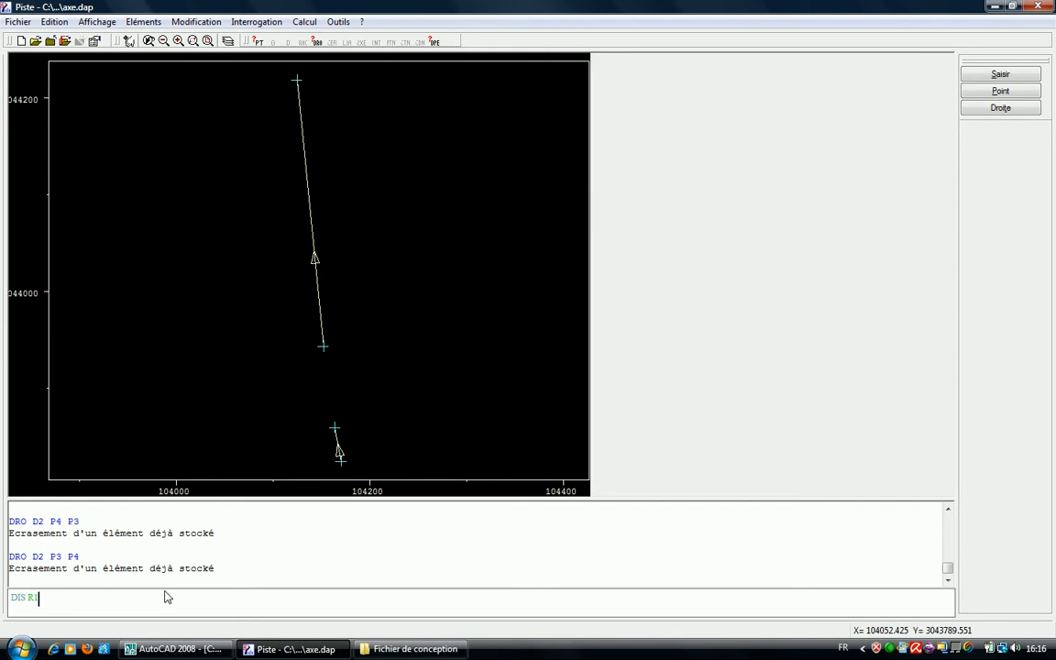
{"action": "type", "text": "-1000"}
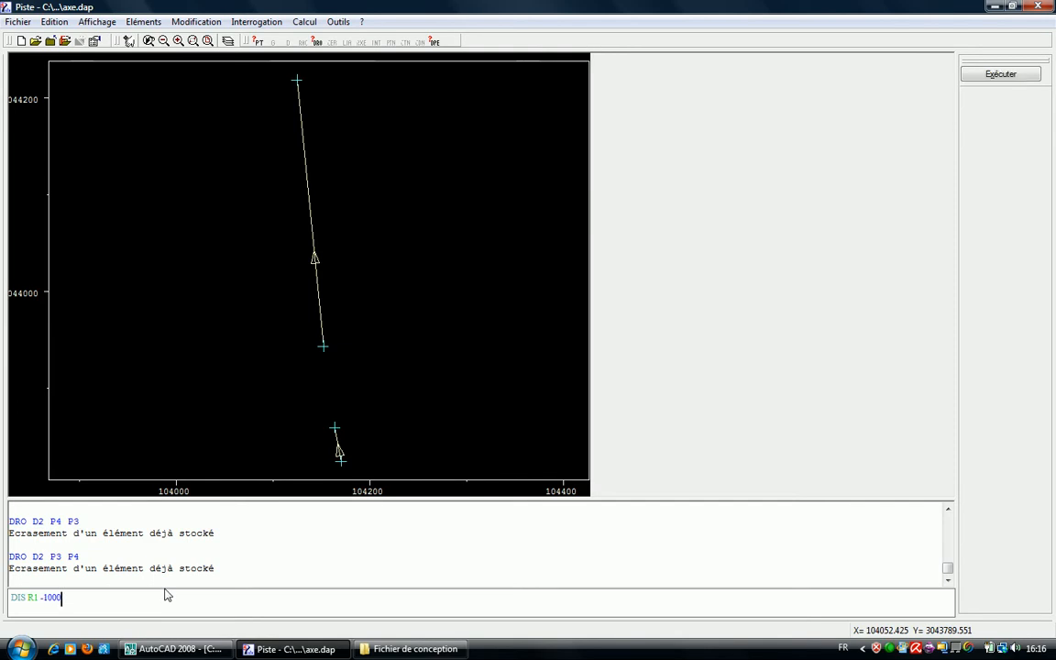
{"action": "key", "text": "Return"}
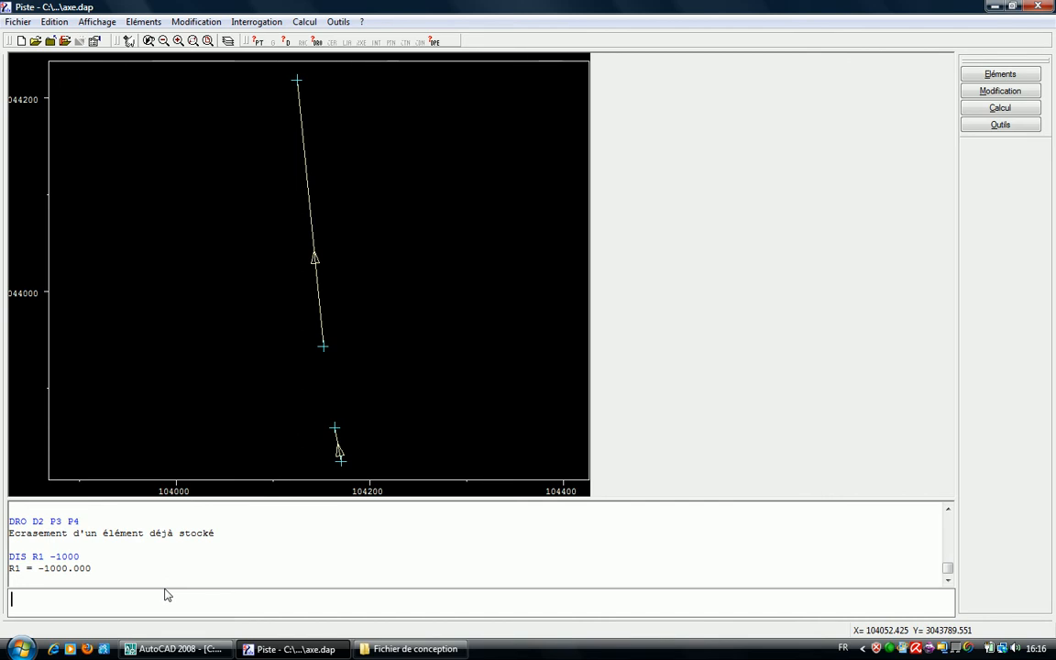
- Define circle C1 connecting straight lines D1 and D2 with radius R1, using the CER command
{"action": "type", "text": "CER"}
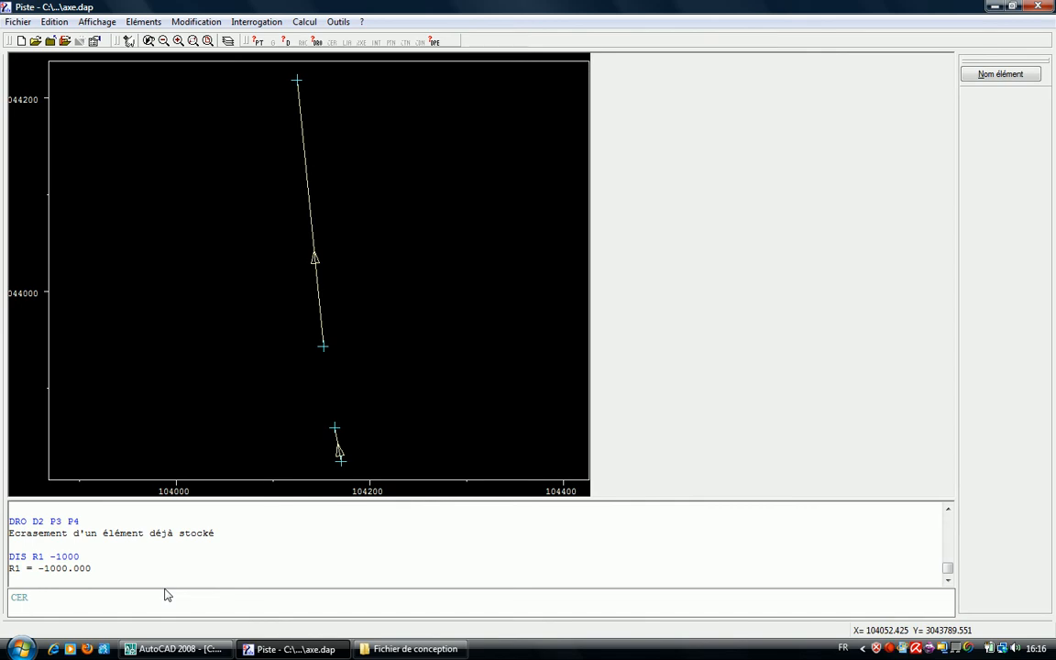
{"action": "type", "text": " C1 D1"}
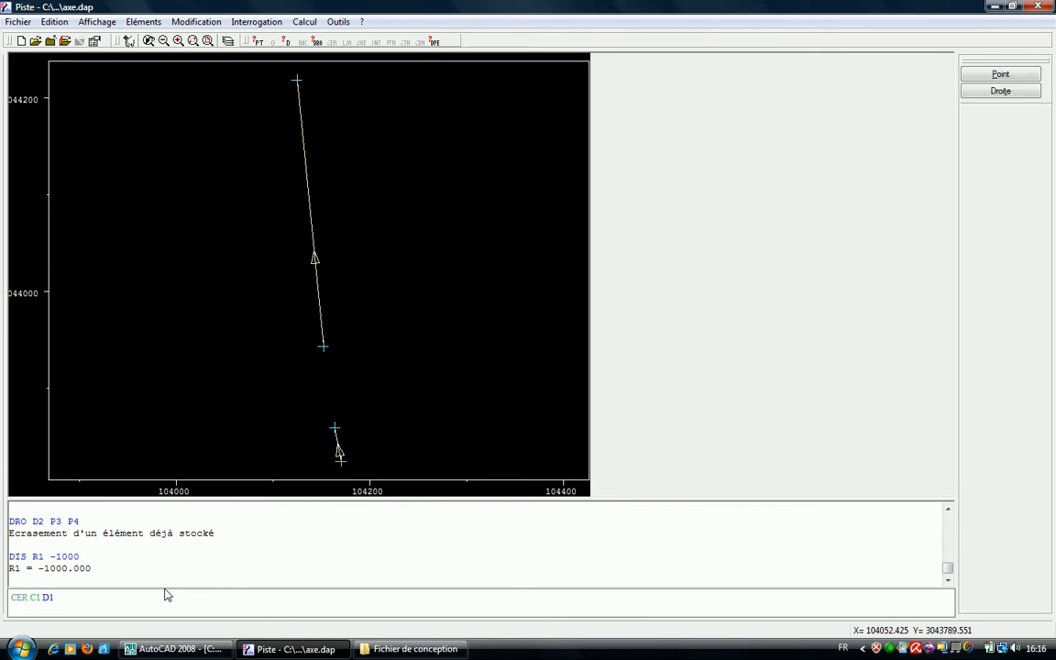
{"action": "type", "text": " D2"}
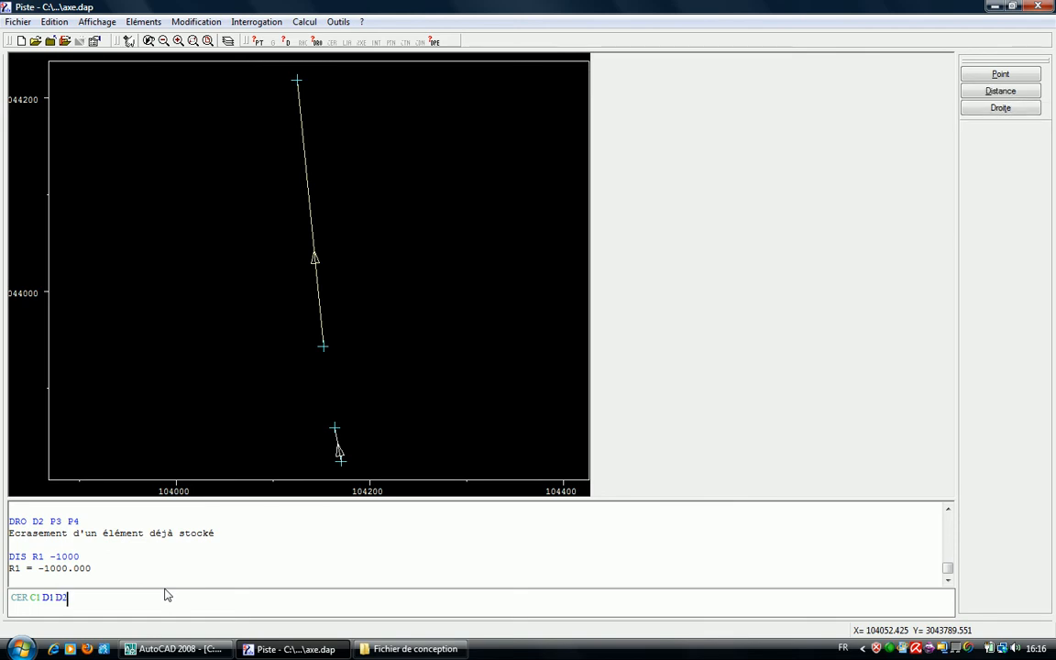
{"action": "type", "text": " R1"}
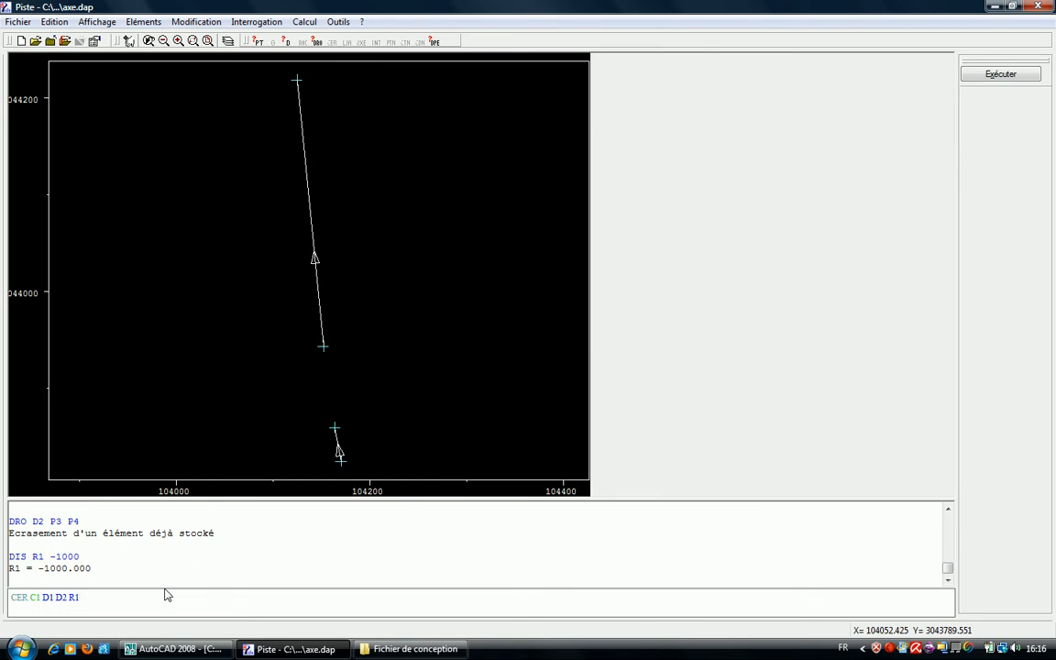
{"action": "key", "text": "Return"}
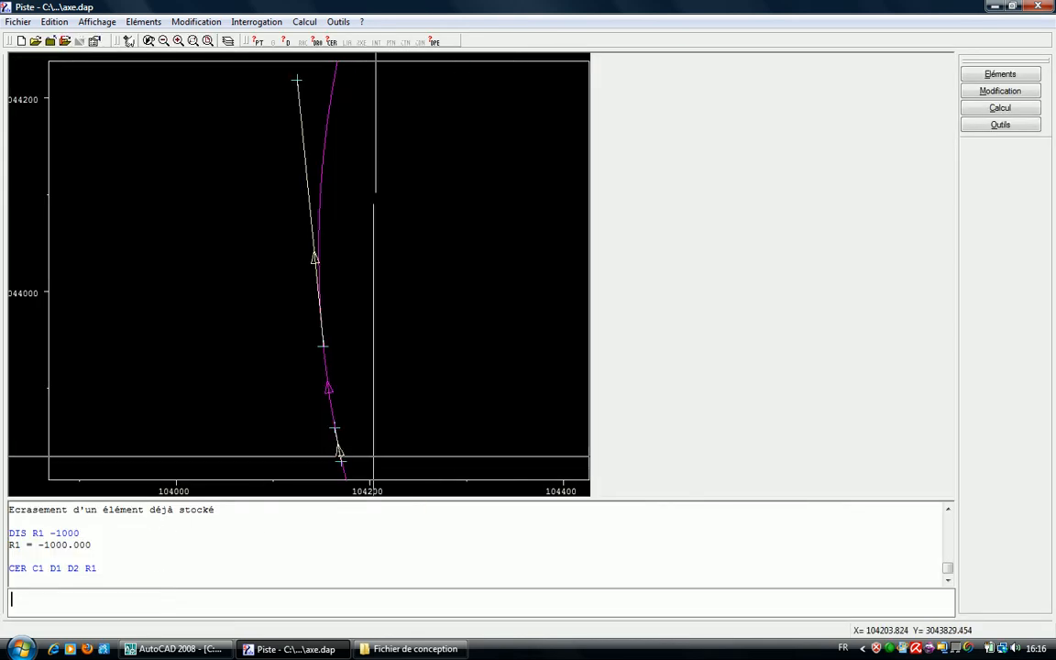
- Examine how circle C1 runs relative to straight lines D1 and D2 in the plan view
{"action": "left_click", "coordinate": [163, 41]}
{"action": "right_click", "coordinate": [349, 209]}
{"action": "left_click", "coordinate": [367, 232]}
{"action": "left_click", "coordinate": [357, 231]}
{"action": "left_click", "coordinate": [398, 136]}
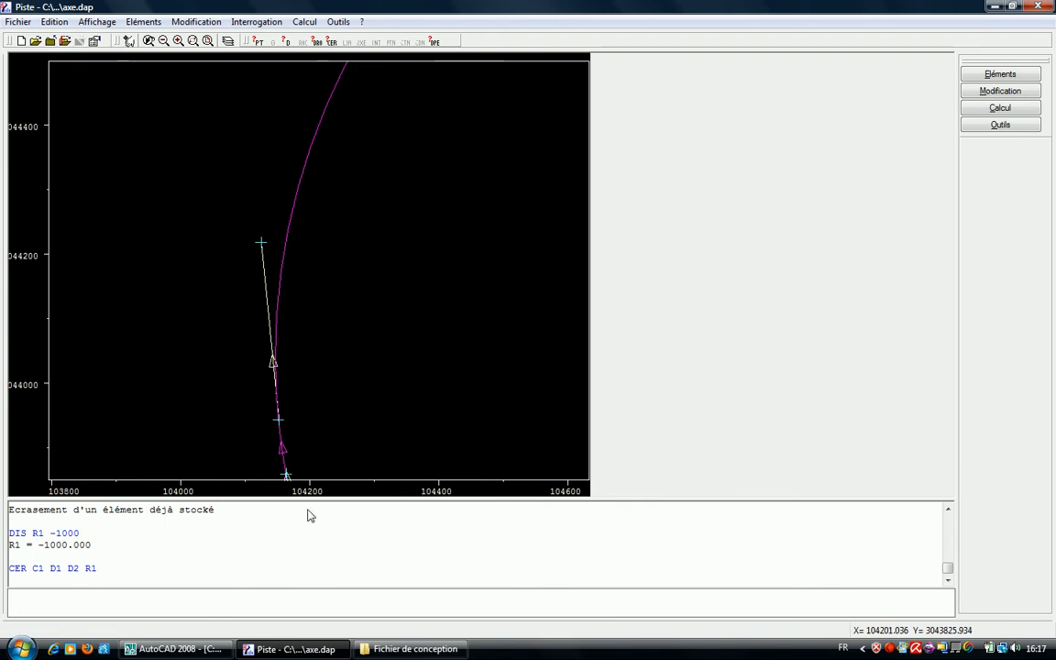
{"action": "right_click", "coordinate": [343, 267]}
{"action": "left_click", "coordinate": [370, 294]}
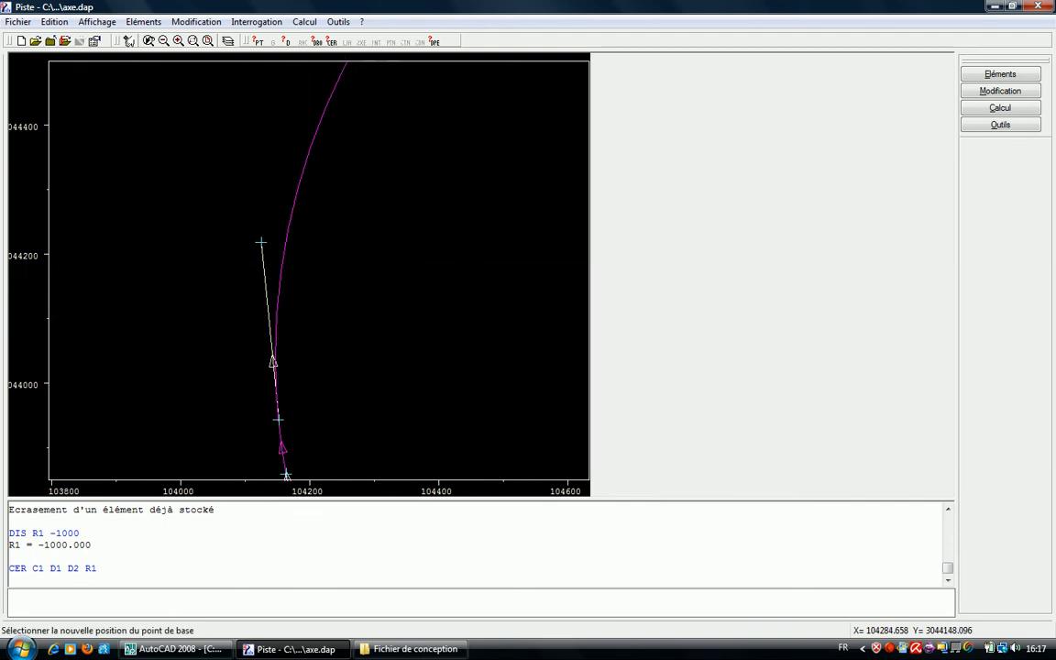
{"action": "left_click", "coordinate": [353, 294]}
{"action": "left_click", "coordinate": [354, 243]}
{"action": "right_click", "coordinate": [354, 260]}
{"action": "left_click", "coordinate": [397, 365]}
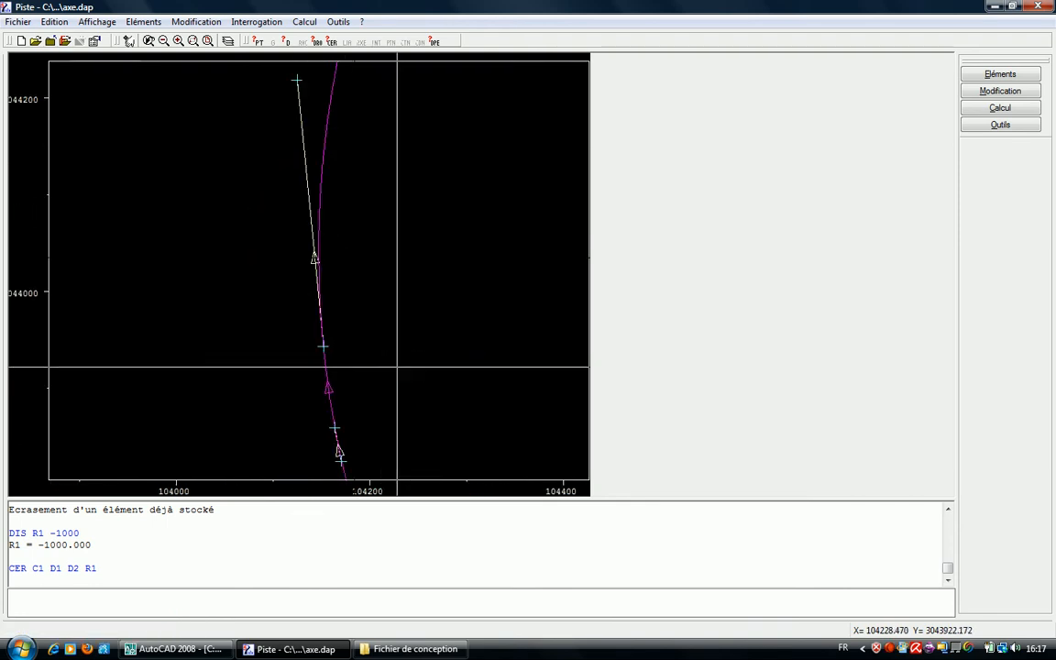
- Switch to AutoCAD and erase the arc and the two axis lines already entered in Piste
{"action": "left_click", "coordinate": [174, 649]}
{"action": "scroll", "coordinate": [385, 283], "scroll_direction": "up", "scroll_amount": 4}
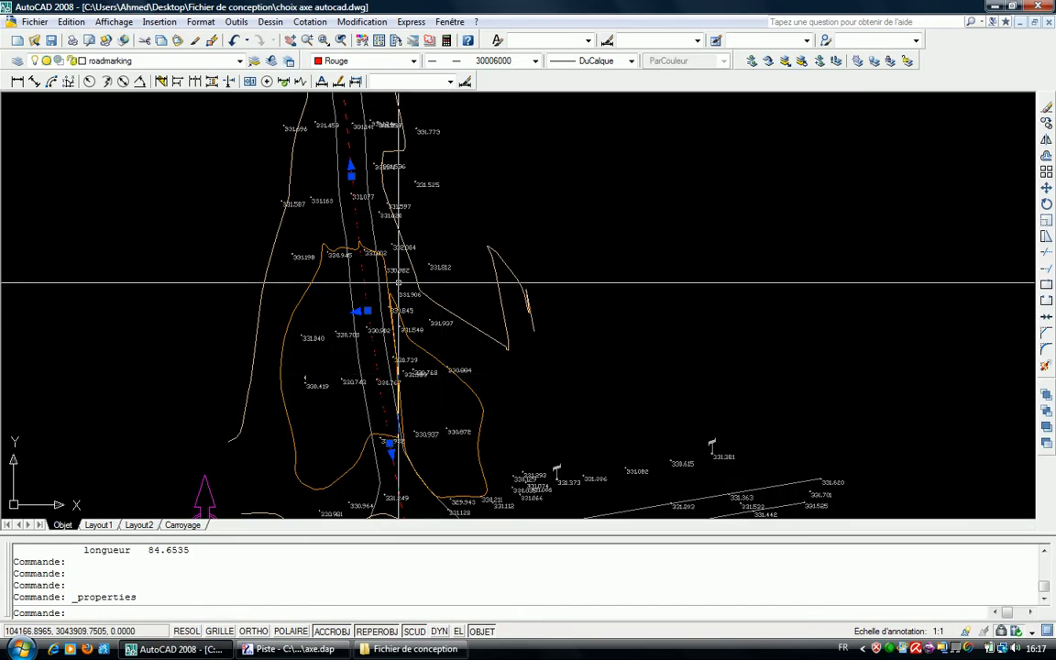
{"action": "left_click", "coordinate": [312, 232]}
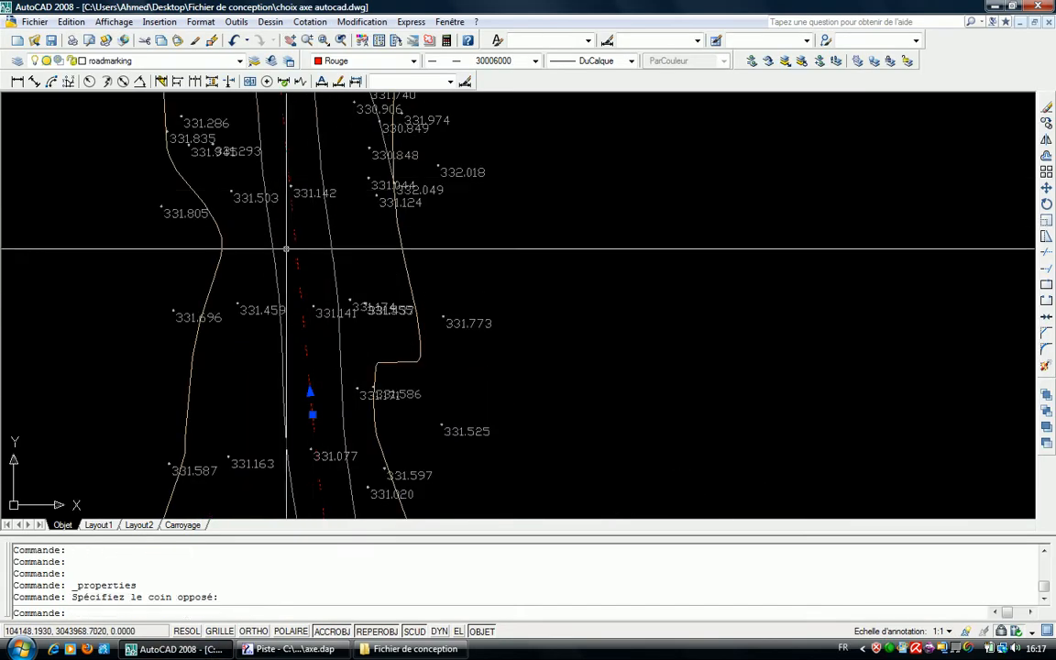
{"action": "left_click", "coordinate": [286, 248]}
{"action": "key", "text": "Delete"}
{"action": "scroll", "coordinate": [344, 418], "scroll_direction": "down", "scroll_amount": 5}
{"action": "scroll", "coordinate": [347, 420], "scroll_direction": "up", "scroll_amount": 3}
{"action": "left_click", "coordinate": [395, 352]}
{"action": "left_click", "coordinate": [370, 362]}
{"action": "key", "text": "Delete"}
{"action": "scroll", "coordinate": [373, 359], "scroll_direction": "down", "scroll_amount": 2}
{"action": "scroll", "coordinate": [373, 359], "scroll_direction": "down", "scroll_amount": 2}
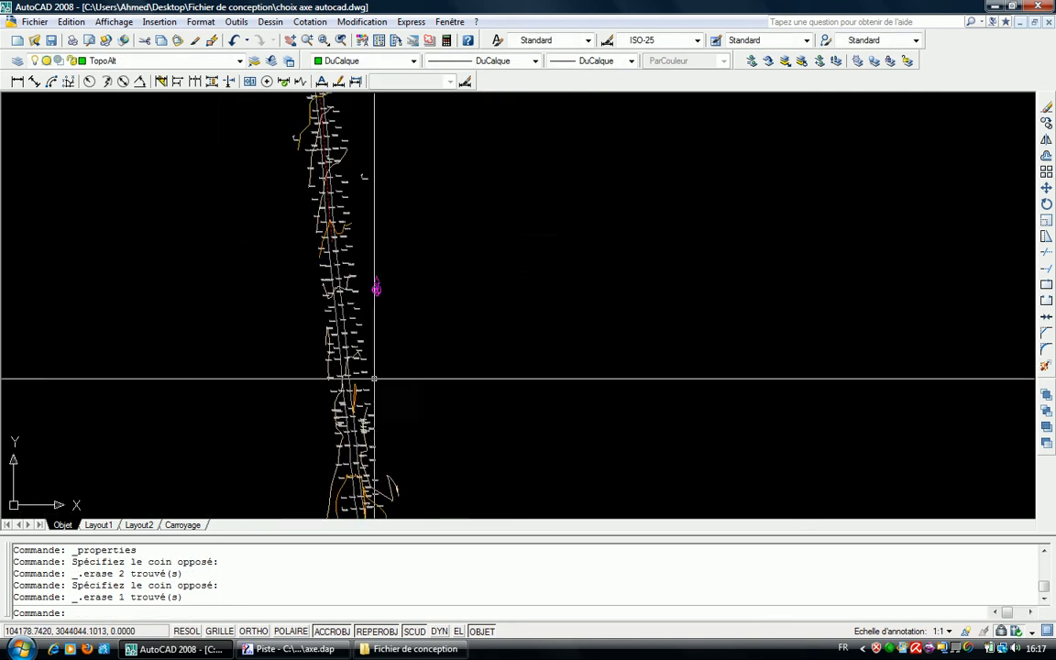
- Open the properties of the next arc further north on the red road axis and clear the selection
{"action": "scroll", "coordinate": [380, 206], "scroll_direction": "up", "scroll_amount": 4}
{"action": "key", "text": "ctrl+z"}
{"action": "double_click", "coordinate": [312, 174]}
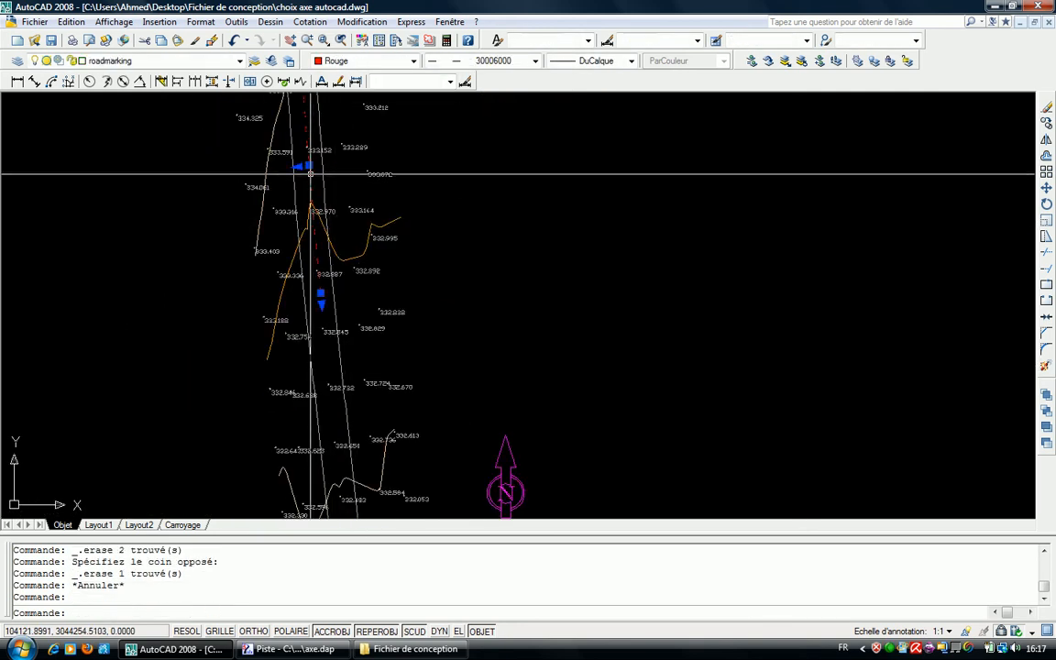
{"action": "middle_click_drag", "start_coordinate": [341, 270], "coordinate": [376, 356]}
{"action": "scroll", "coordinate": [353, 179], "scroll_direction": "up", "scroll_amount": 3}
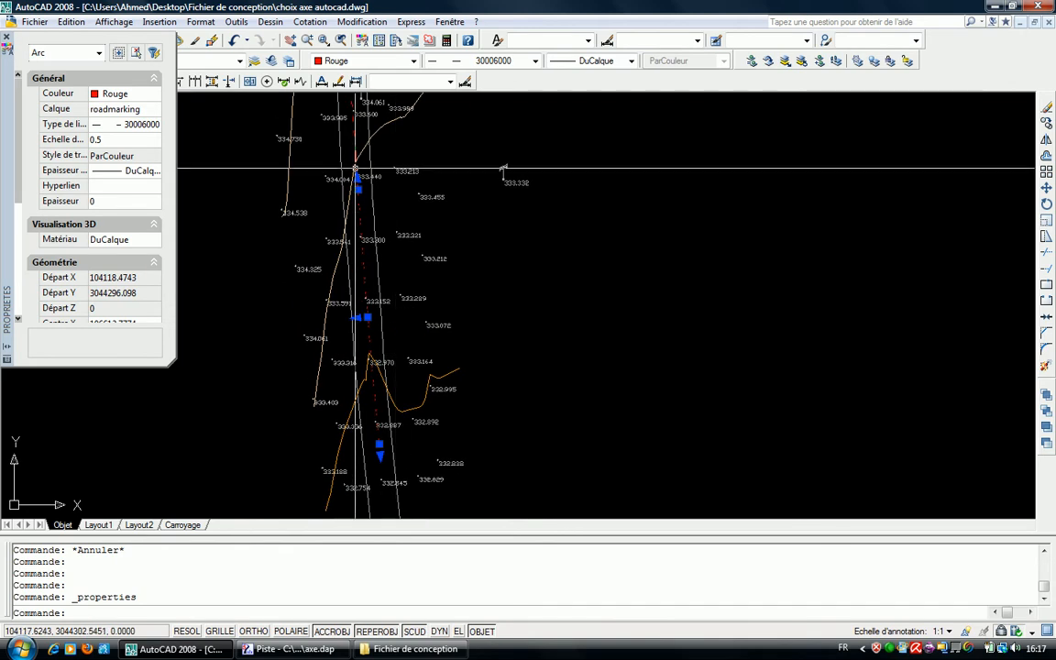
{"action": "key", "text": "Escape"}
- Select the short axis line just north of the arc and list its data
{"action": "scroll", "coordinate": [351, 188], "scroll_direction": "up", "scroll_amount": 3}
{"action": "left_click", "coordinate": [352, 188]}
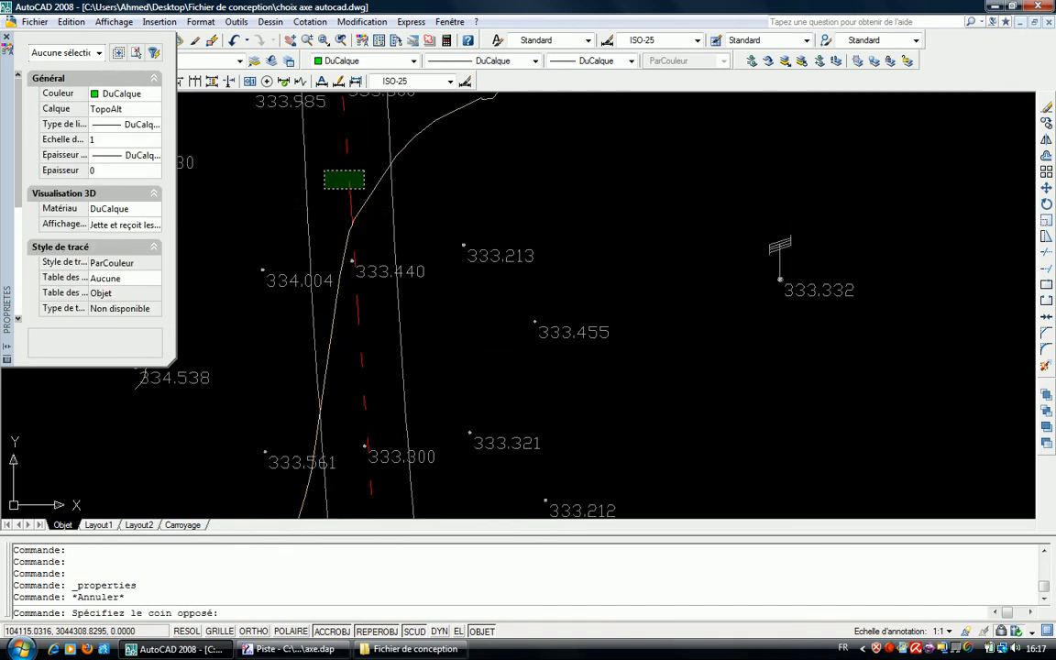
{"action": "left_click", "coordinate": [327, 169]}
{"action": "scroll", "coordinate": [360, 224], "scroll_direction": "up", "scroll_amount": 3}
{"action": "scroll", "coordinate": [360, 224], "scroll_direction": "up", "scroll_amount": 4}
{"action": "key", "text": "Escape"}
{"action": "left_click", "coordinate": [347, 193]}
{"action": "left_click", "coordinate": [298, 179]}
{"action": "scroll", "coordinate": [313, 190], "scroll_direction": "down", "scroll_amount": 10}
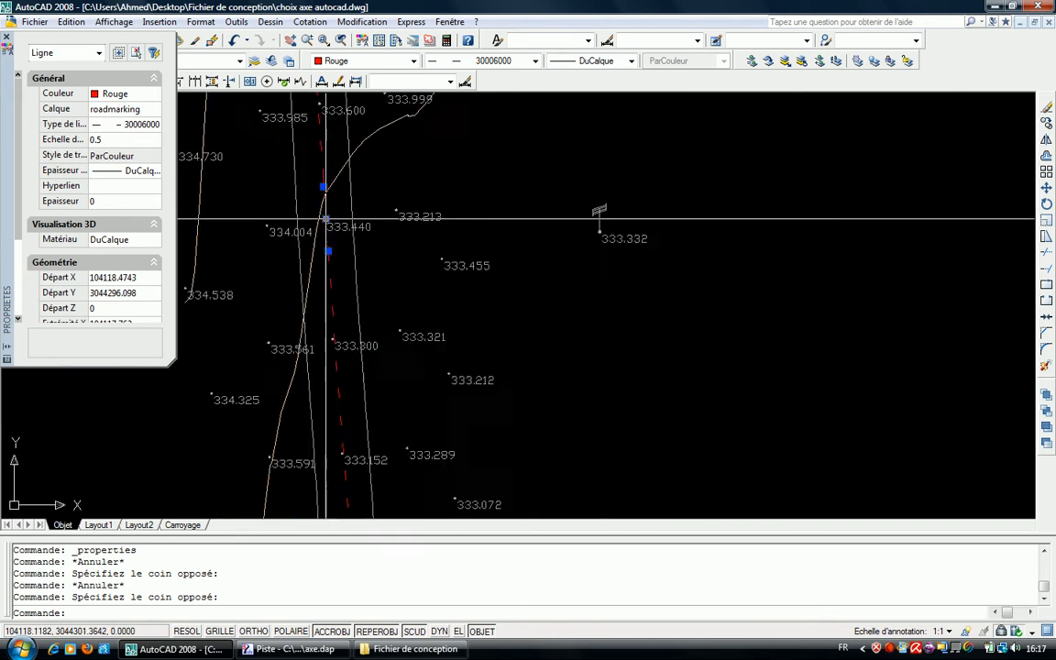
{"action": "scroll", "coordinate": [327, 201], "scroll_direction": "up", "scroll_amount": 5}
{"action": "key", "text": "Escape"}
{"action": "left_click", "coordinate": [329, 197]}
{"action": "key", "text": "Escape"}
{"action": "left_click", "coordinate": [329, 197]}
{"action": "left_click", "coordinate": [314, 211]}
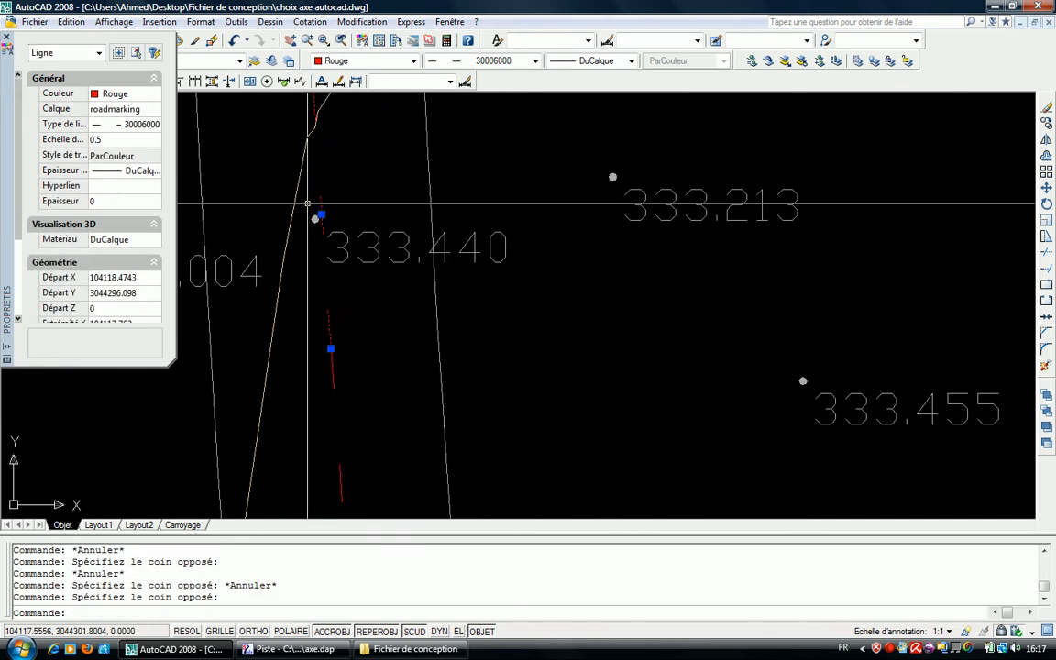
{"action": "scroll", "coordinate": [318, 211], "scroll_direction": "down", "scroll_amount": 5}
{"action": "scroll", "coordinate": [330, 224], "scroll_direction": "up", "scroll_amount": 4}
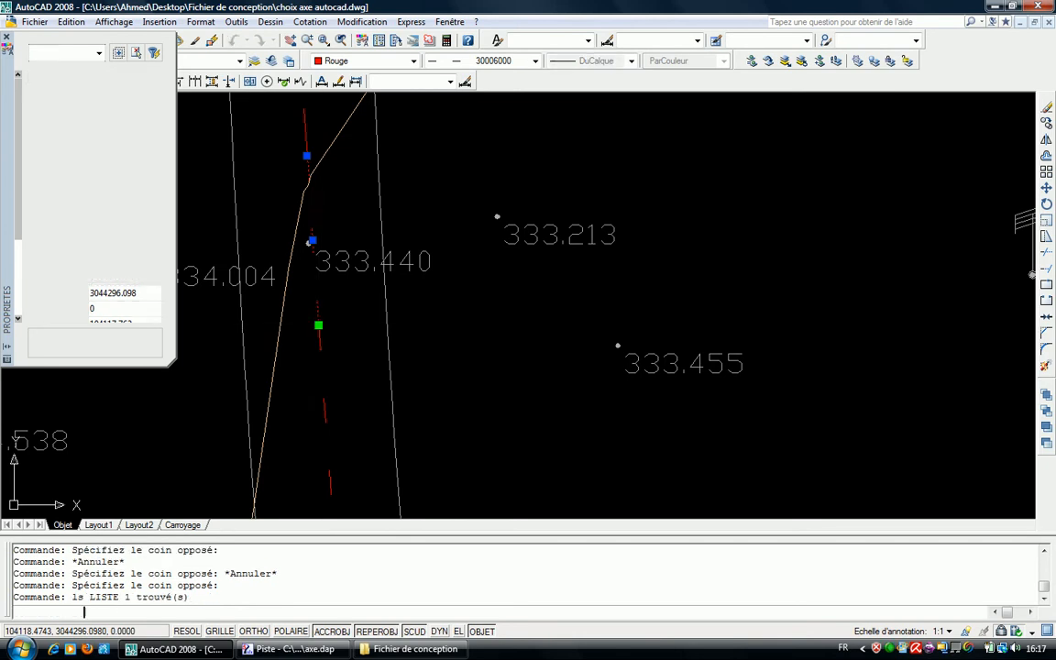
{"action": "type", "text": "ls"}
{"action": "key", "text": "Return"}
- Copy the line's start point coordinates, switch to Piste and define point P5 at 104118.4743 3044296.0980
{"action": "mouse_move", "coordinate": [228, 385]}
{"action": "left_mouse_down"}
{"action": "mouse_move", "coordinate": [342, 374]}
{"action": "mouse_move", "coordinate": [394, 383]}
{"action": "mouse_move", "coordinate": [275, 393]}
{"action": "mouse_move", "coordinate": [215, 382]}
{"action": "mouse_move", "coordinate": [222, 373]}
{"action": "left_mouse_up"}
{"action": "key", "text": "ctrl+c"}
{"action": "left_click", "coordinate": [391, 384]}
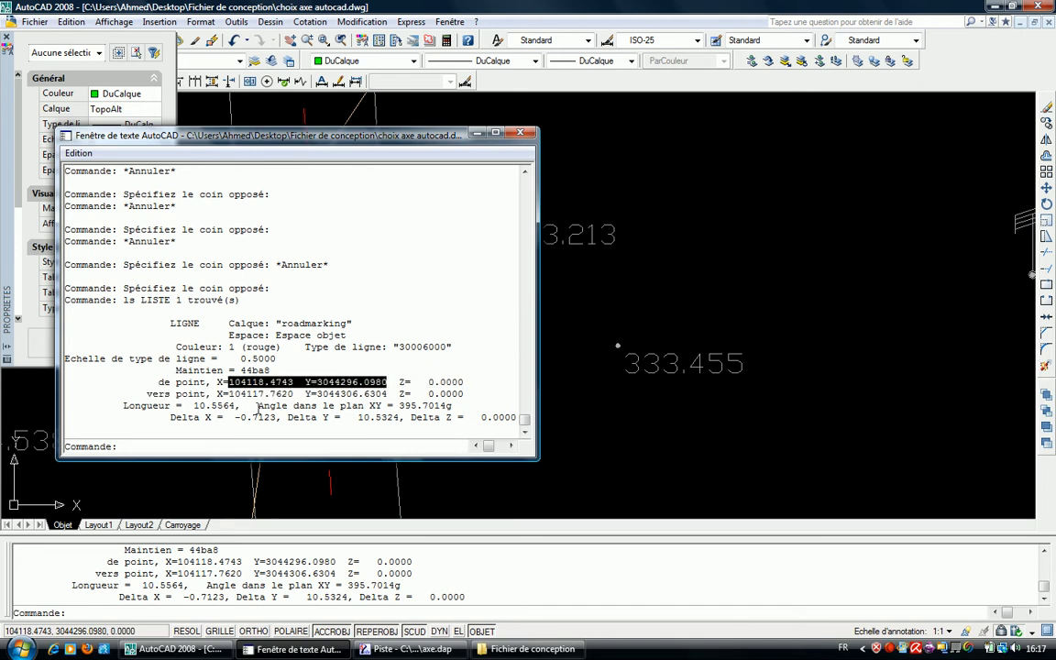
{"action": "key", "text": "alt+Tab"}
{"action": "type", "text": "POI"}
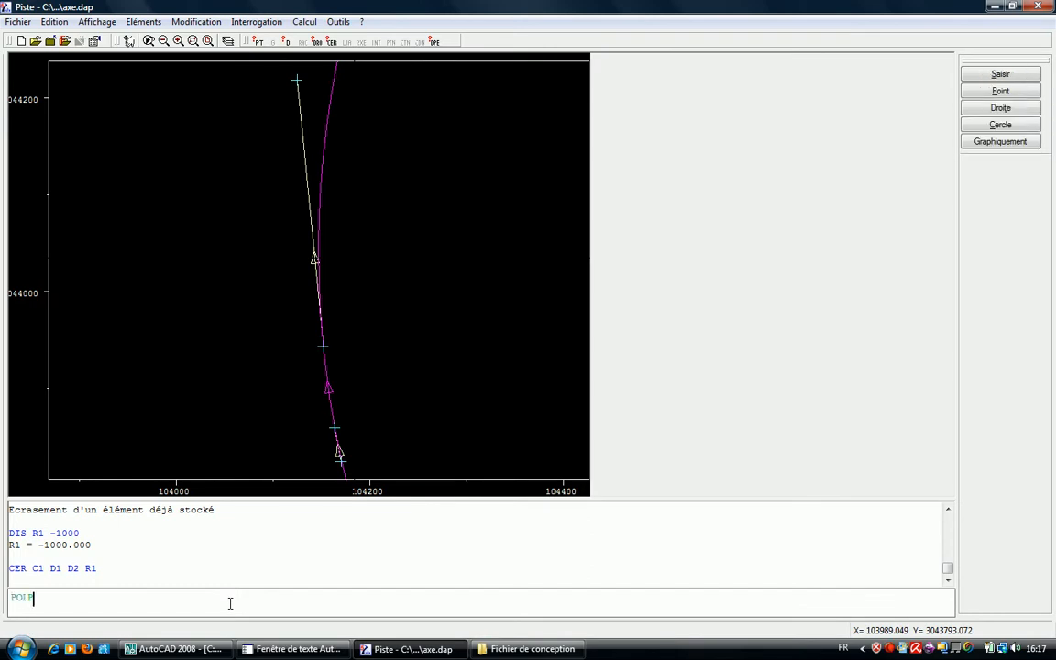
{"action": "type", "text": " P5"}
{"action": "key", "text": "ctrl+v"}
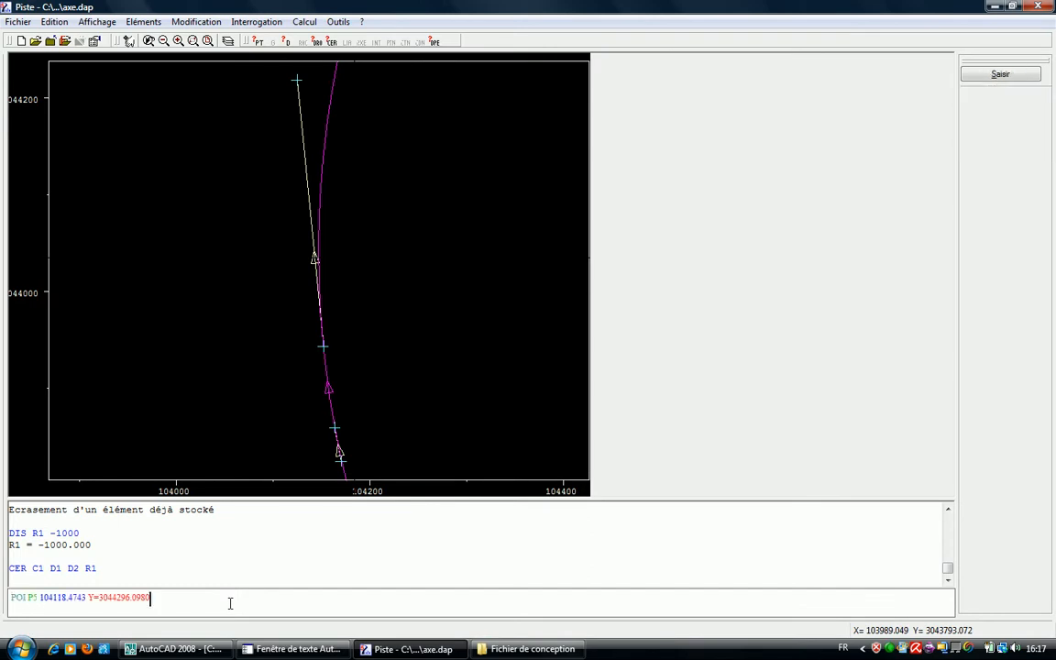
{"action": "key", "text": "Return"}
- Copy the line's end point coordinates from the AutoCAD listing and define point P6 in Piste at 104117.7620 3044306.6304
{"action": "left_click", "coordinate": [308, 649]}
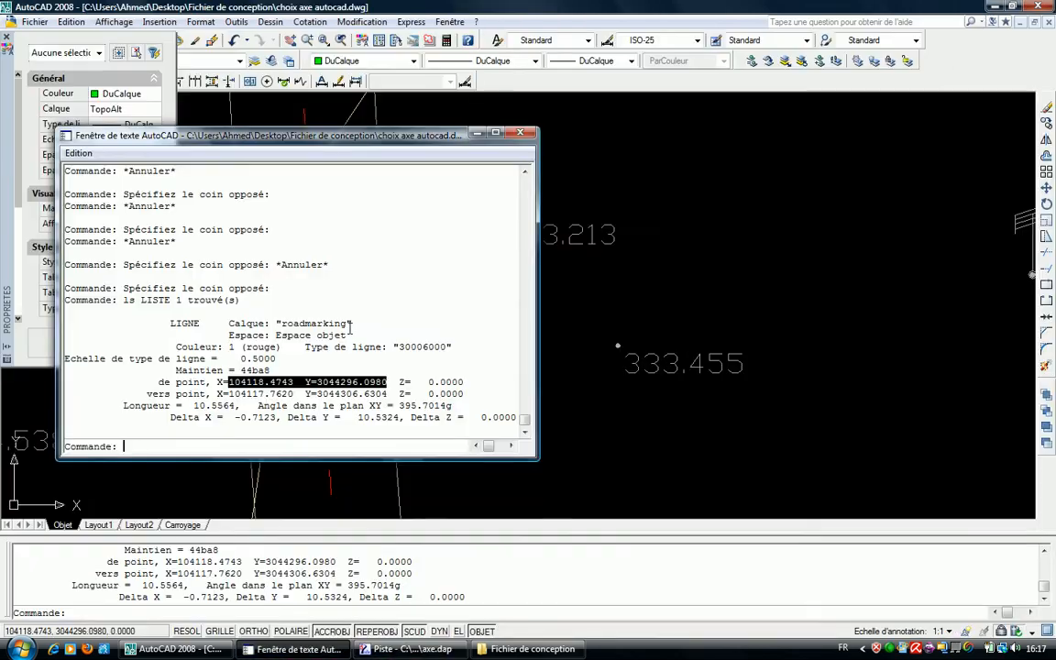
{"action": "left_click_drag", "start_coordinate": [228, 394], "coordinate": [390, 394]}
{"action": "key", "text": "ctrl+c"}
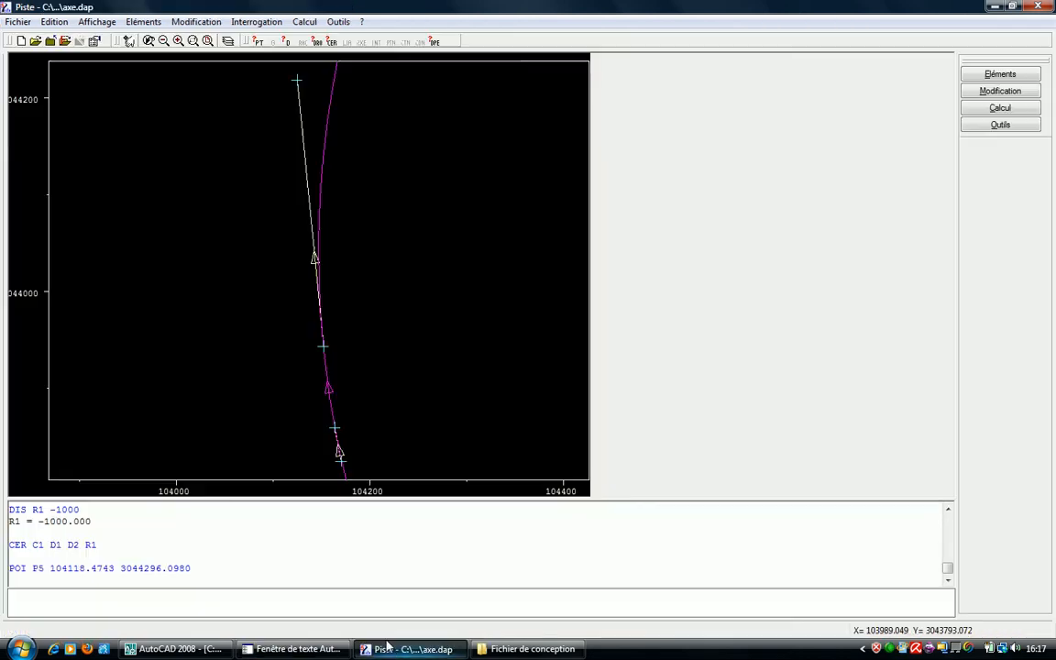
{"action": "left_click", "coordinate": [408, 649]}
{"action": "left_click", "coordinate": [144, 596]}
{"action": "type", "text": "POI P6"}
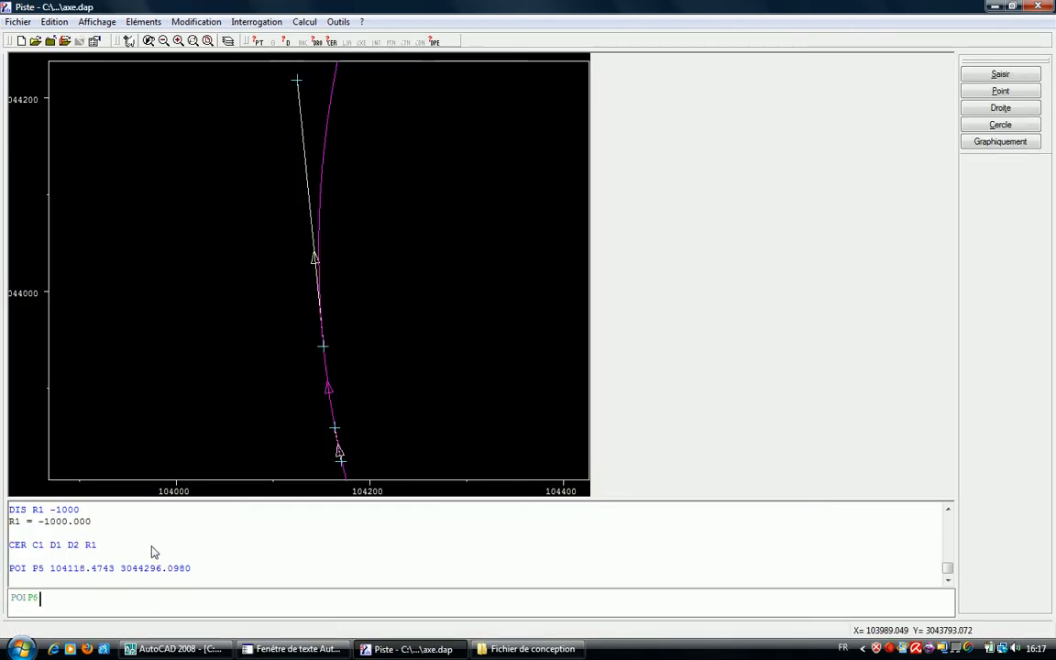
{"action": "key", "text": "ctrl+v"}
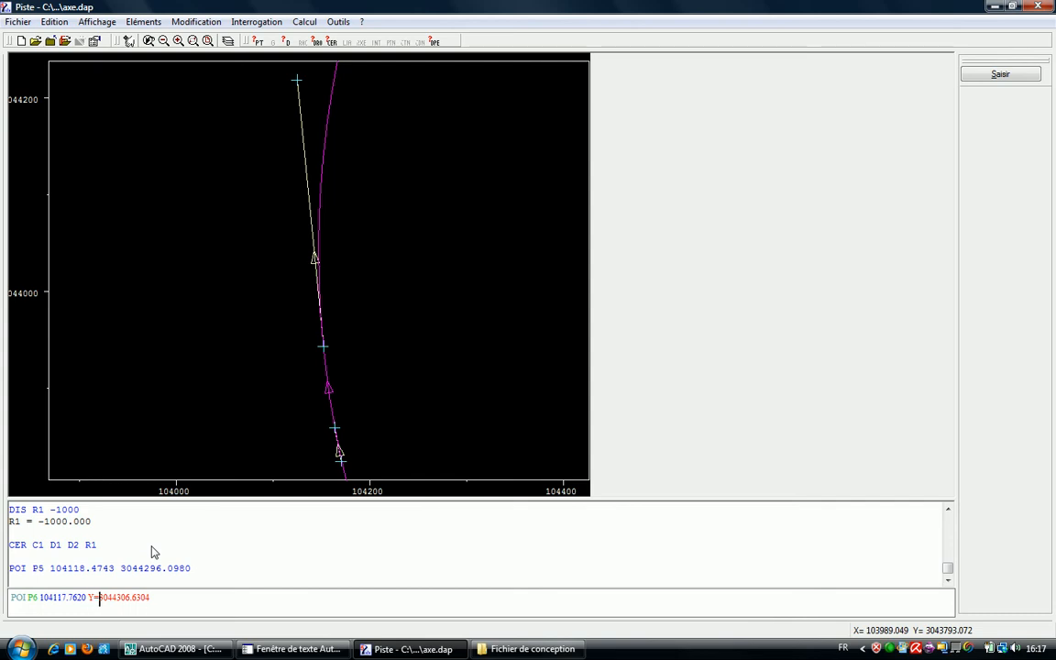
{"action": "key", "text": "BackSpace"}
{"action": "key", "text": "Delete"}
{"action": "key", "text": "Return"}
- Define straight line D3 from P5 to P6 with the DRO command
{"action": "right_click", "coordinate": [445, 208]}
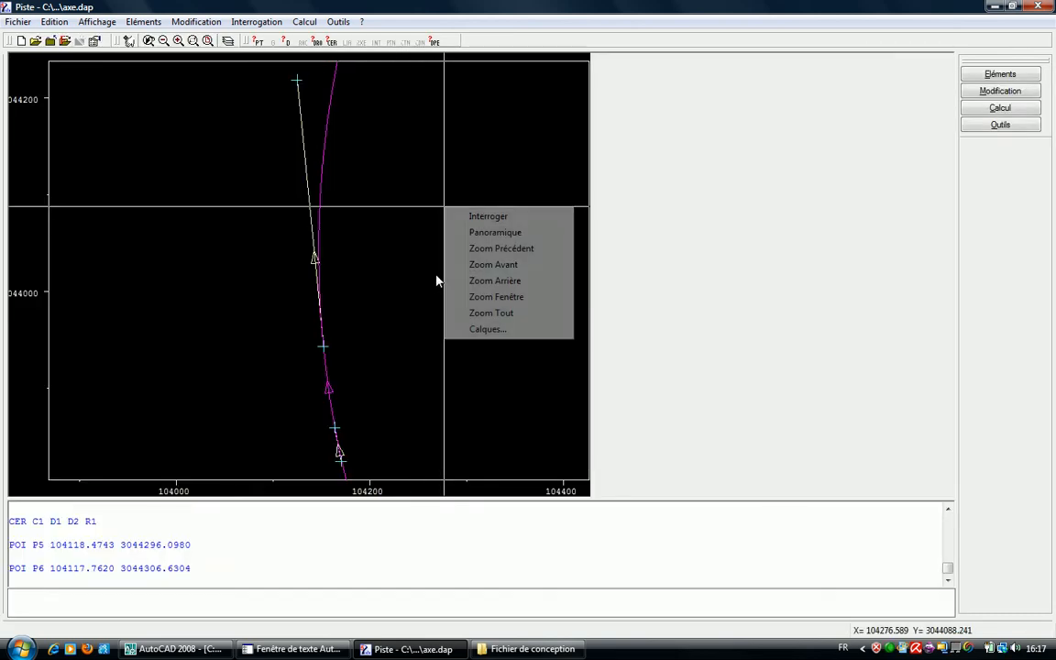
{"action": "left_click", "coordinate": [492, 313]}
{"action": "type", "text": "DRO D3"}
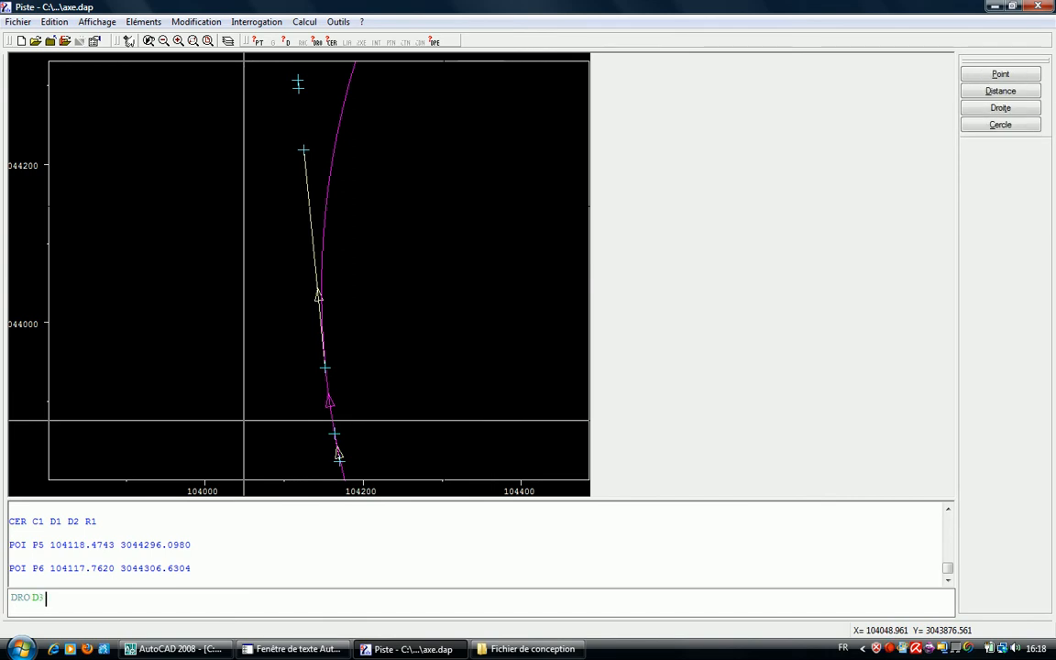
{"action": "type", "text": " P5 P6"}
{"action": "key", "text": "Return"}
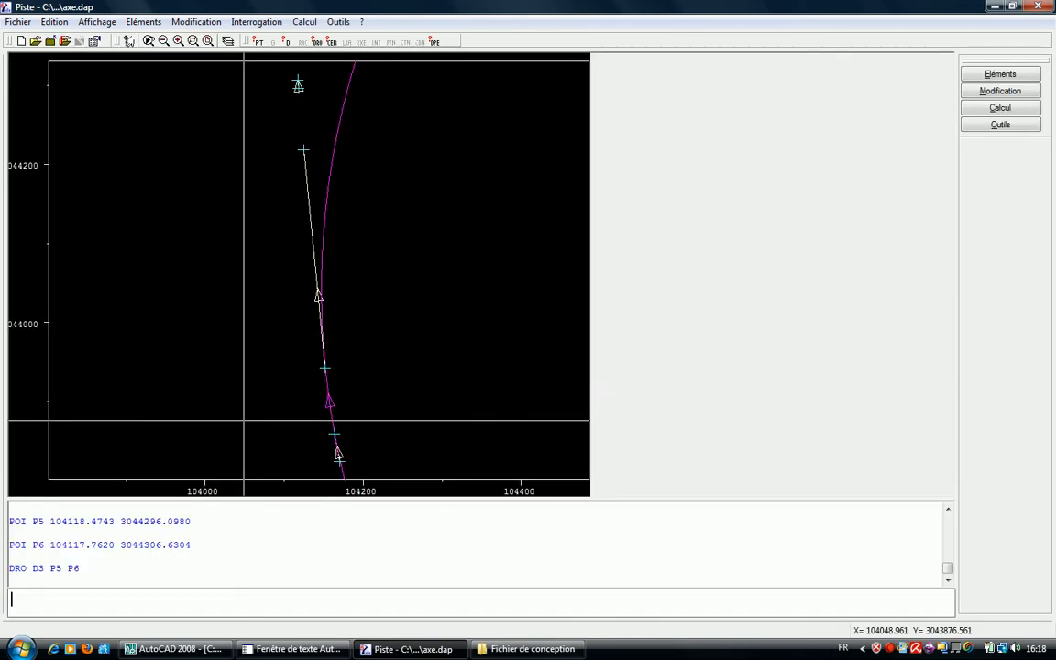
- Switch to AutoCAD, select the red axis arc just south of the short line and list its data
{"action": "key", "text": "alt+Tab"}
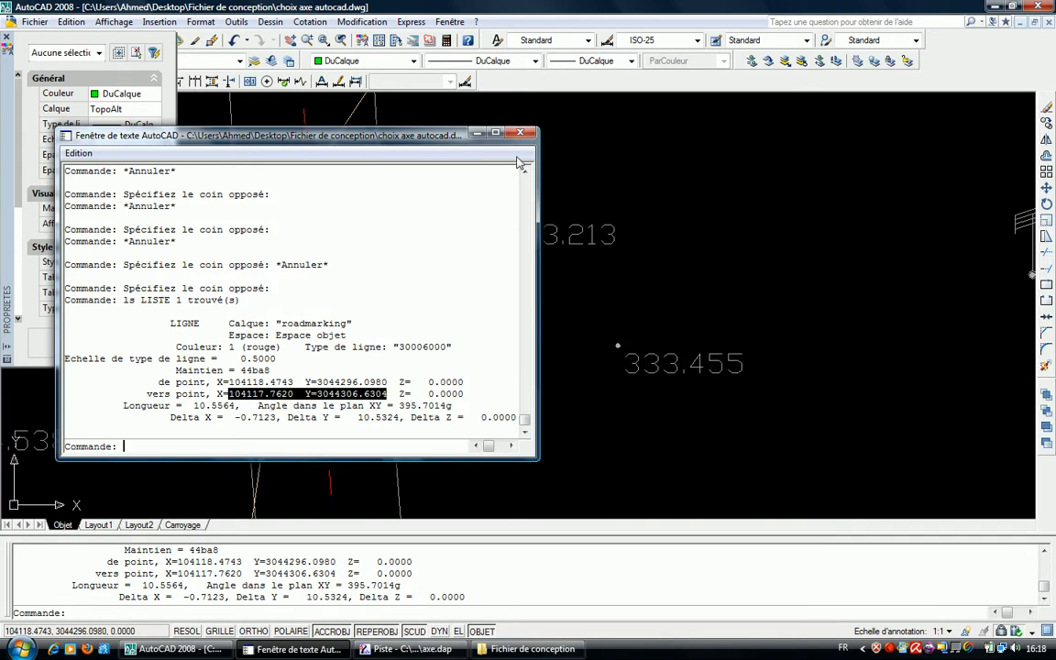
{"action": "left_click", "coordinate": [478, 133]}
{"action": "key", "text": "Escape"}
{"action": "left_click", "coordinate": [329, 413]}
{"action": "left_click", "coordinate": [298, 415]}
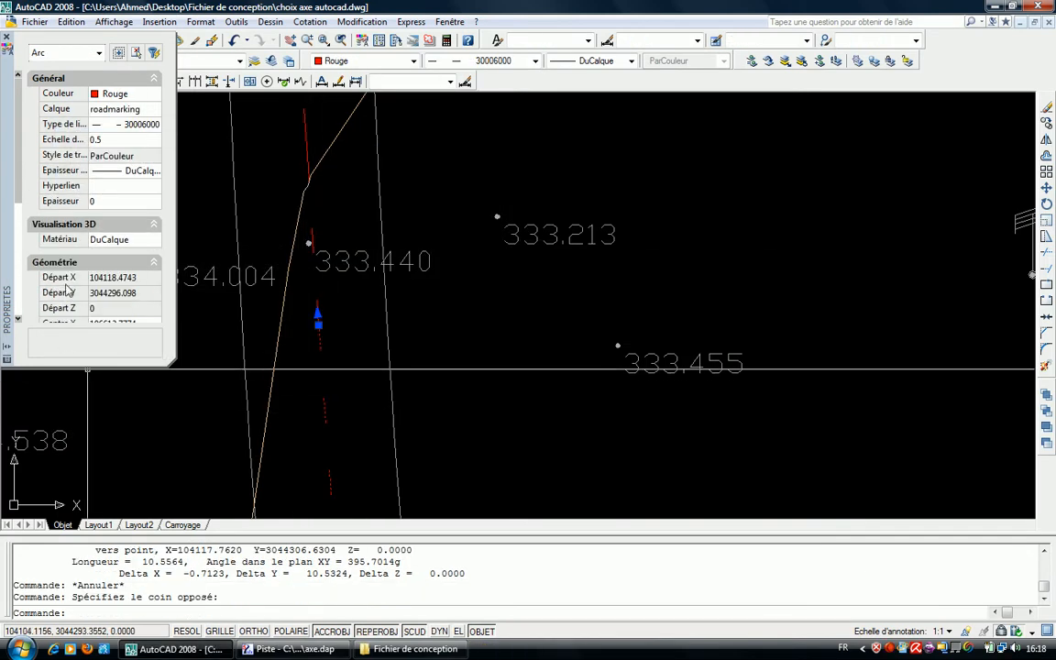
{"action": "scroll", "coordinate": [75, 270], "scroll_direction": "down", "scroll_amount": 2}
{"action": "middle_click_drag", "start_coordinate": [263, 262], "coordinate": [417, 223]}
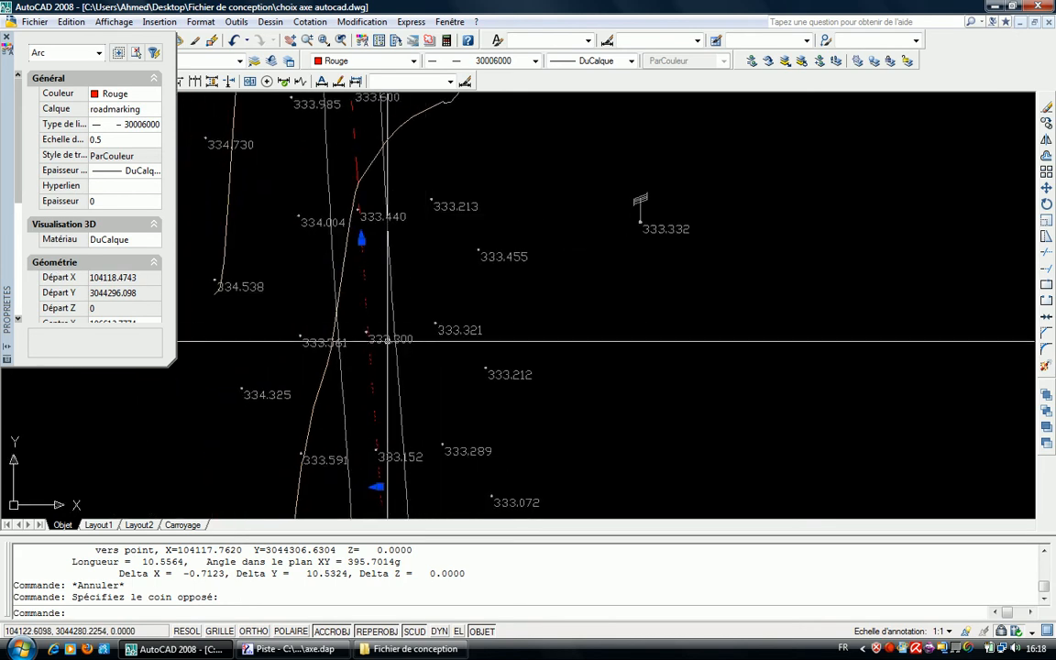
{"action": "scroll", "coordinate": [417, 221], "scroll_direction": "down", "scroll_amount": 3}
{"action": "type", "text": "ls"}
{"action": "key", "text": "Return"}
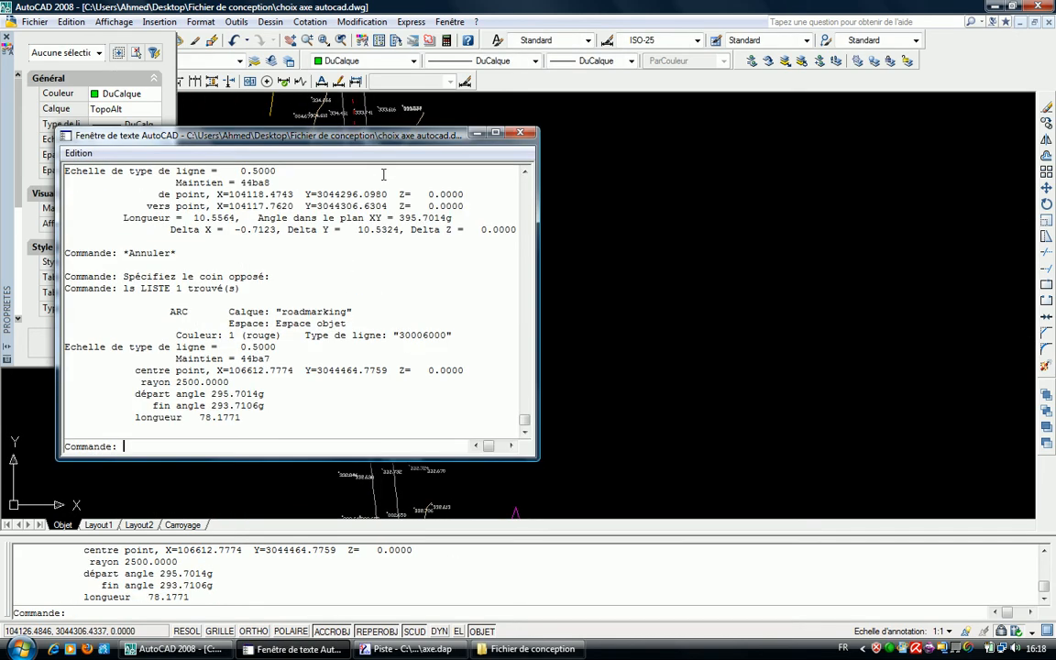
- Switch to Piste, define radius R2 as -2500 and create connecting circle C2 between lines D2 and D3 with R2
{"action": "left_click", "coordinate": [413, 649]}
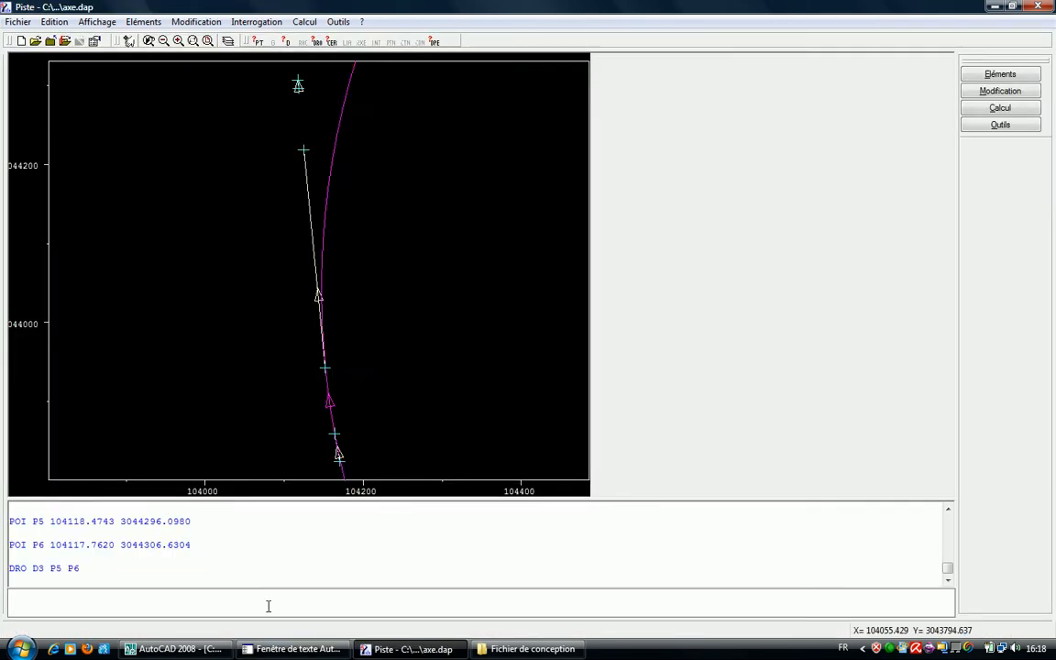
{"action": "type", "text": "DIS R2 -2500"}
{"action": "key", "text": "Return"}
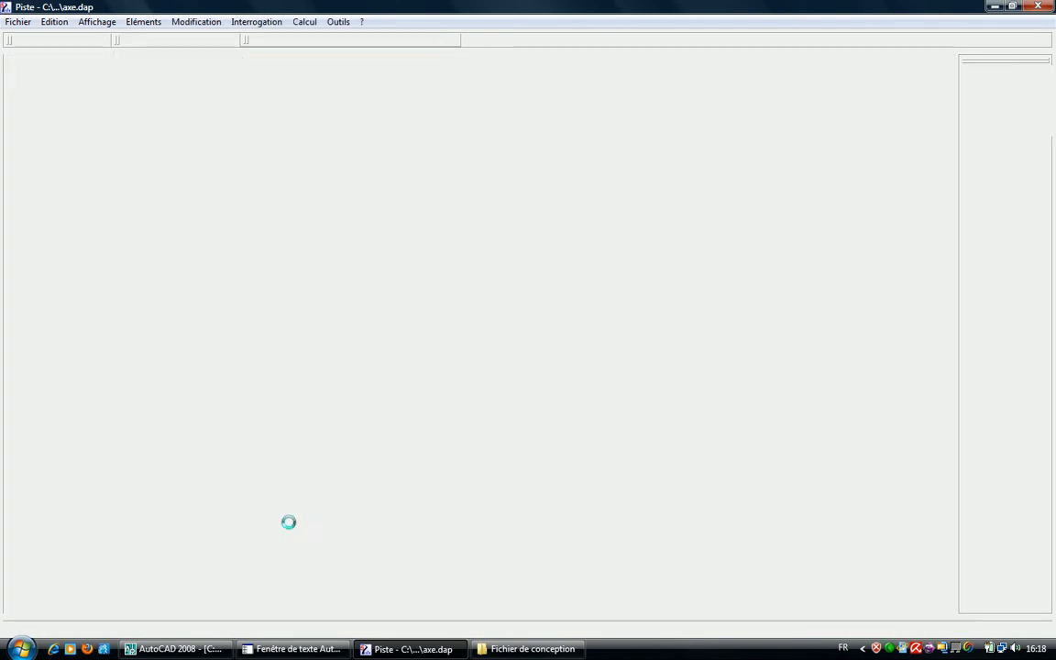
{"action": "type", "text": "CER C2"}
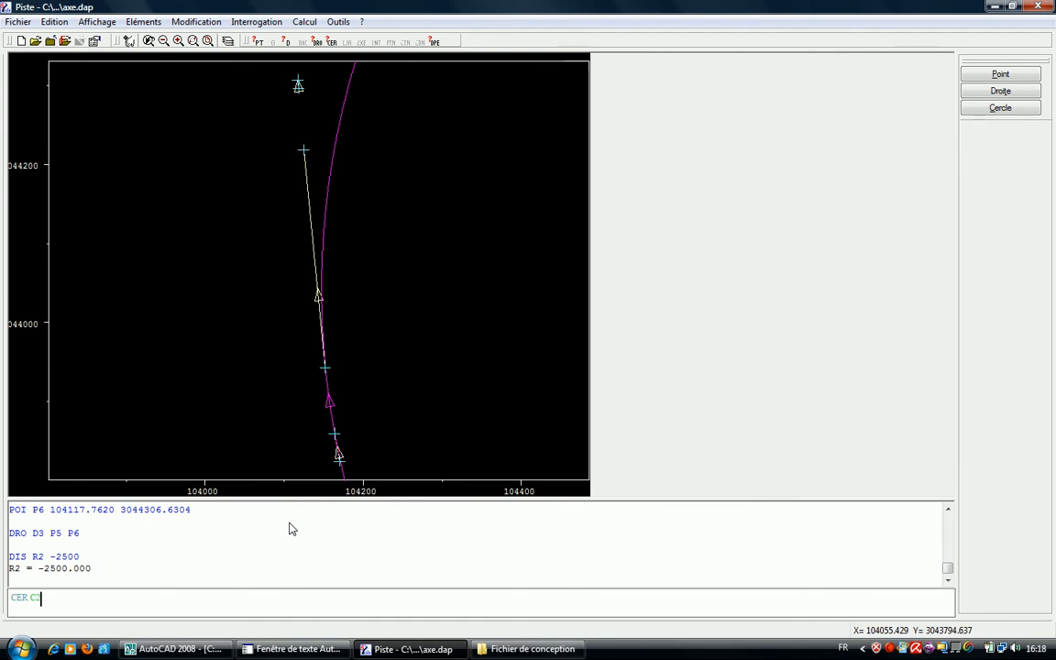
{"action": "type", "text": " D2 D3 R2"}
{"action": "key", "text": "Return"}
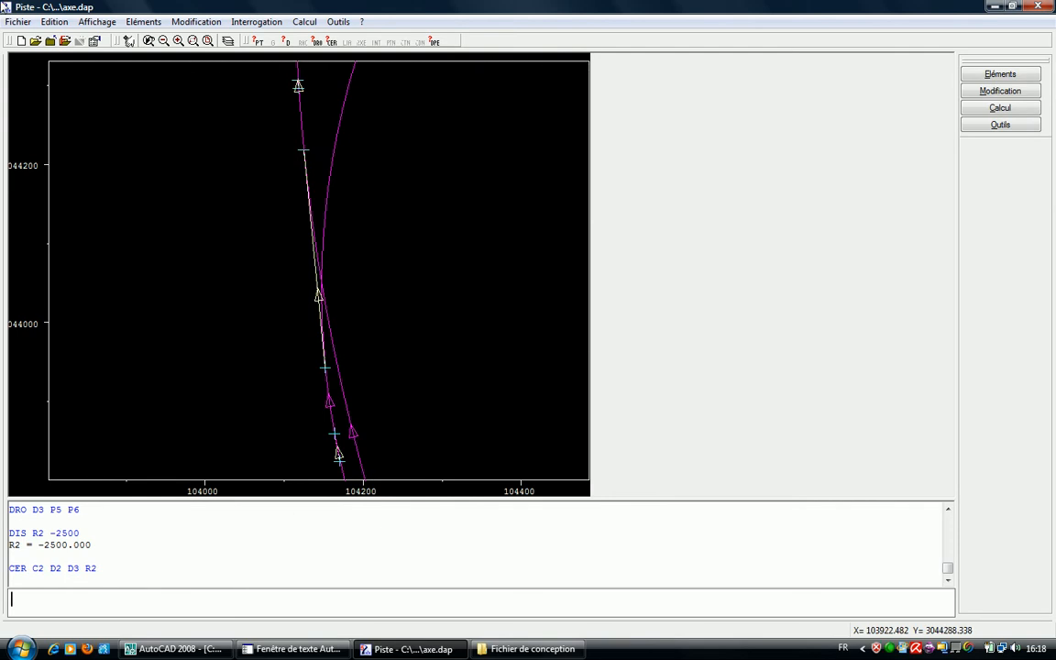
- Switch to AutoCAD and erase the listed red axis arc and the short red line just north of it
{"action": "left_click", "coordinate": [169, 649]}
{"action": "scroll", "coordinate": [391, 350], "scroll_direction": "up", "scroll_amount": 3}
{"action": "key", "text": "Escape"}
{"action": "left_click", "coordinate": [358, 300]}
{"action": "left_click", "coordinate": [336, 291]}
{"action": "scroll", "coordinate": [334, 287], "scroll_direction": "up", "scroll_amount": 5}
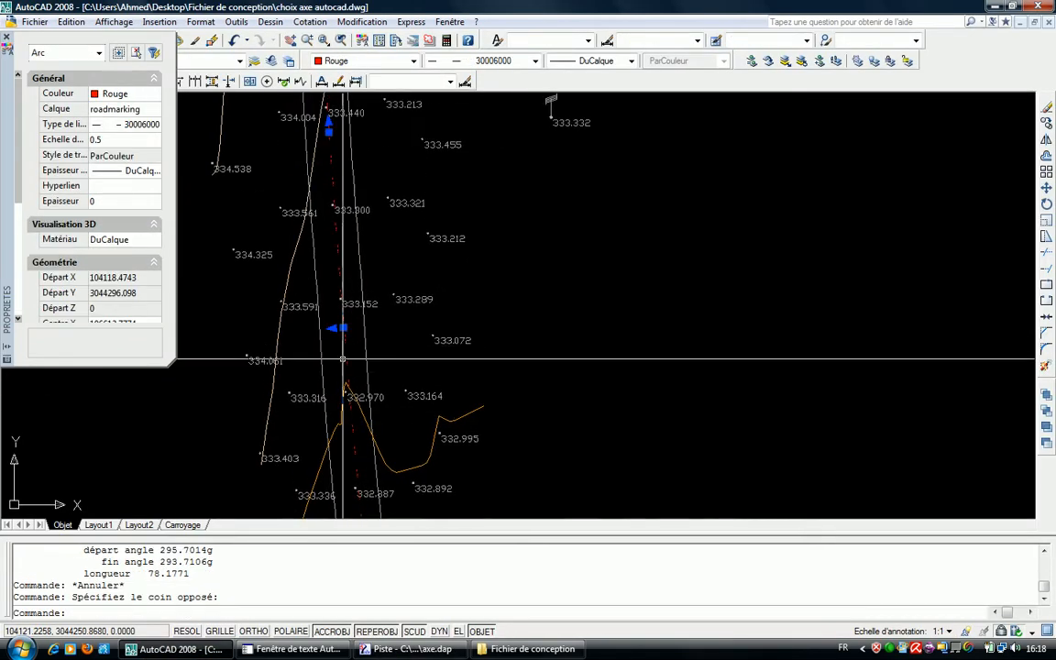
{"action": "key", "text": "Delete"}
{"action": "left_click", "coordinate": [338, 243]}
{"action": "left_click", "coordinate": [322, 253]}
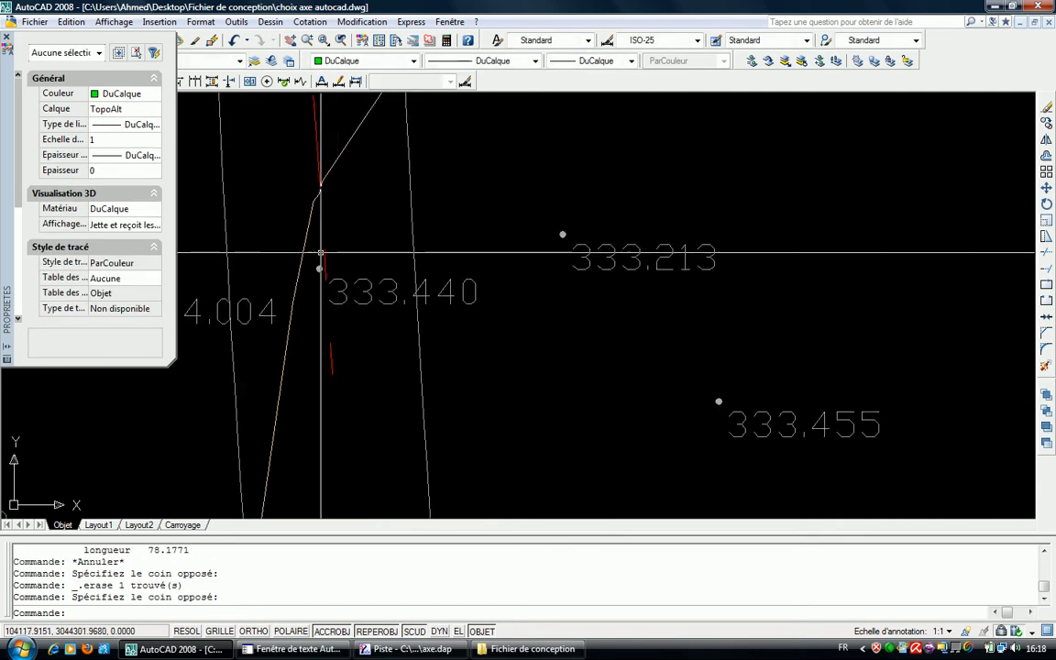
{"action": "key", "text": "Delete"}
- Select the red straight axis line north of the next arc and list its data
{"action": "scroll", "coordinate": [335, 497], "scroll_direction": "down", "scroll_amount": 6}
{"action": "left_click", "coordinate": [327, 221]}
{"action": "left_click", "coordinate": [314, 238]}
{"action": "scroll", "coordinate": [360, 493], "scroll_direction": "down", "scroll_amount": 6}
{"action": "scroll", "coordinate": [356, 422], "scroll_direction": "up", "scroll_amount": 5}
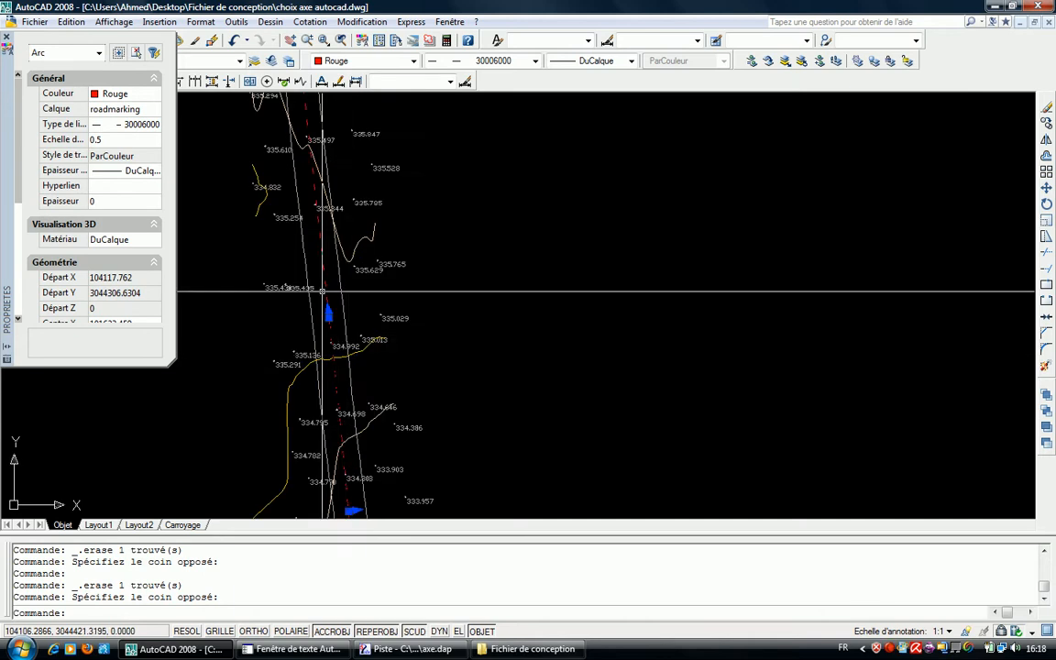
{"action": "key", "text": "Escape"}
{"action": "left_click", "coordinate": [349, 247]}
{"action": "left_click", "coordinate": [326, 273]}
{"action": "scroll", "coordinate": [330, 354], "scroll_direction": "down", "scroll_amount": 6}
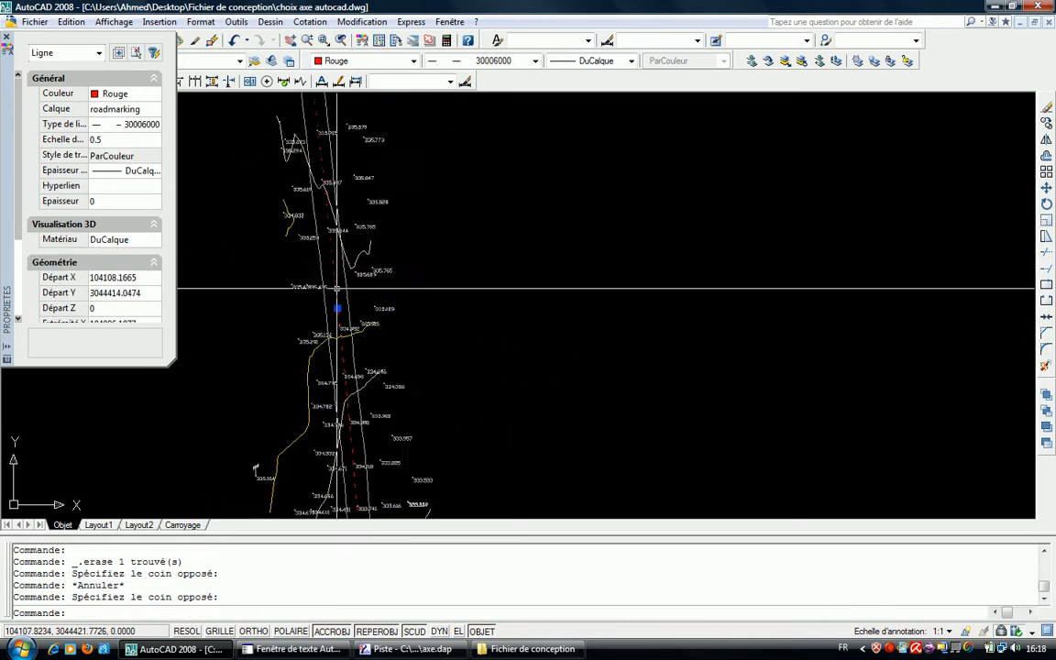
{"action": "scroll", "coordinate": [365, 423], "scroll_direction": "up", "scroll_amount": 4}
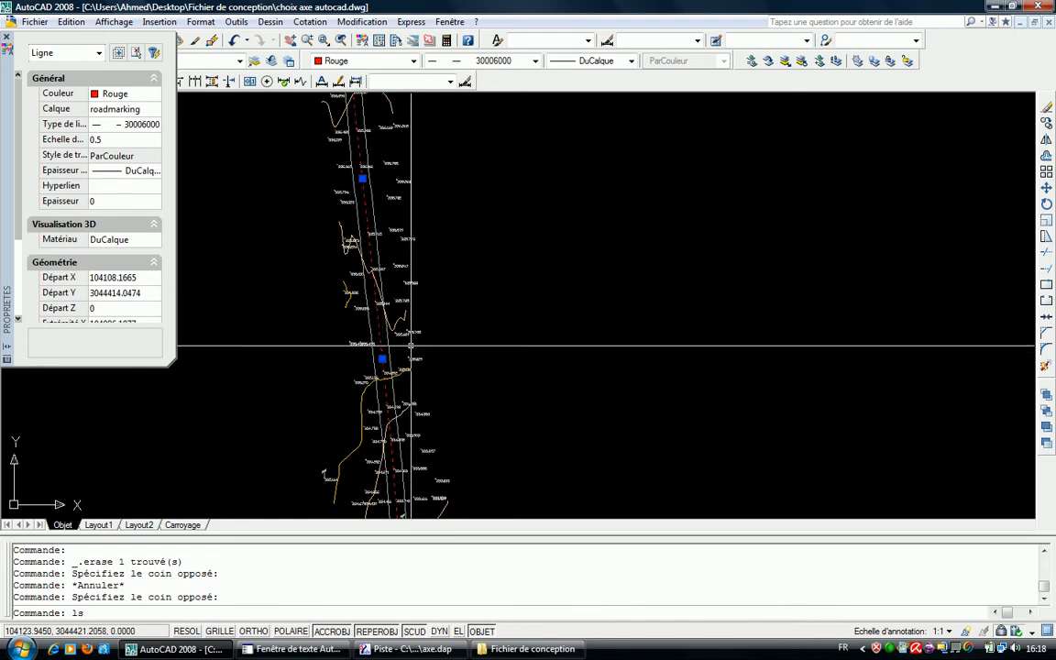
{"action": "key", "text": "Return"}
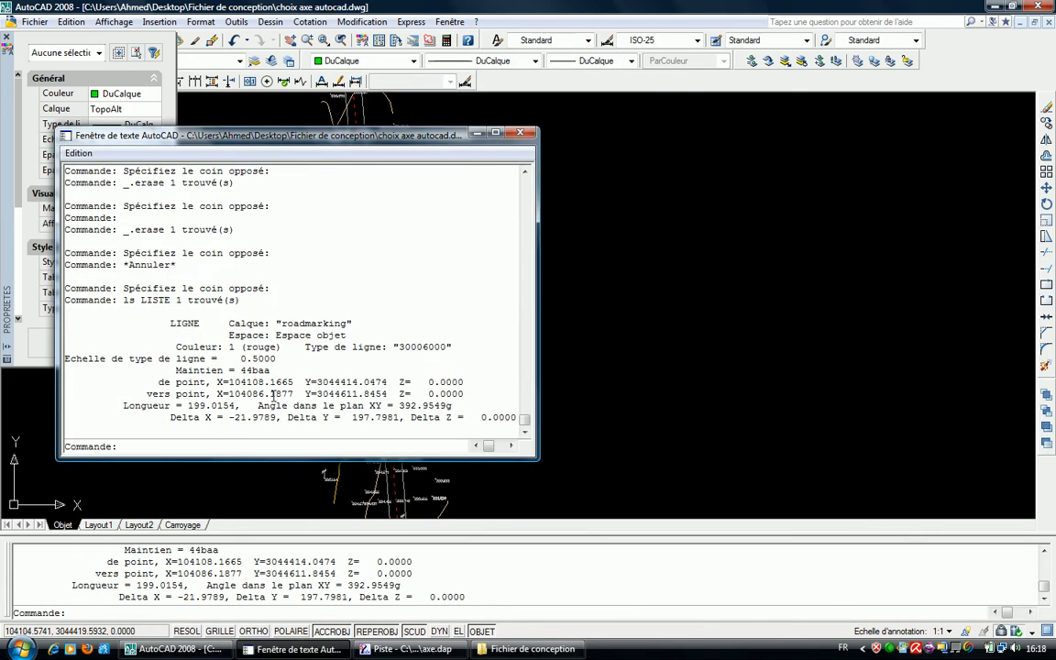
- Copy the line's start point coordinates, define point P7 in Piste at 104108.1665 3044414.0474 and show the whole drawing
{"action": "mouse_move", "coordinate": [225, 382]}
{"action": "left_mouse_down"}
{"action": "mouse_move", "coordinate": [388, 381]}
{"action": "mouse_move", "coordinate": [227, 381]}
{"action": "left_mouse_up"}
{"action": "key", "text": "ctrl+c"}
{"action": "left_click", "coordinate": [388, 381]}
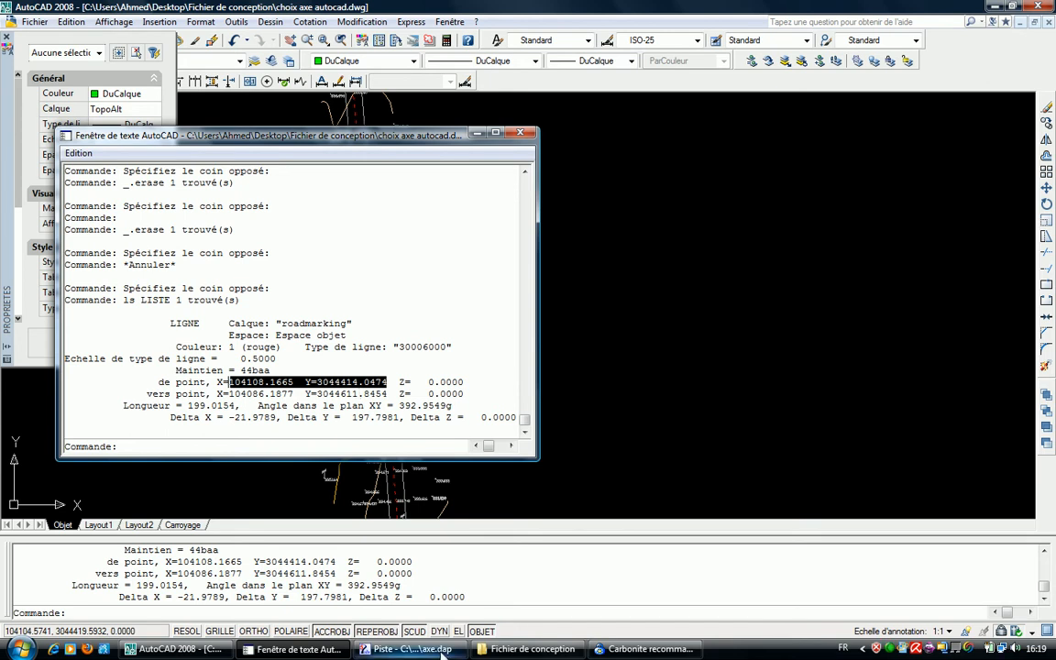
{"action": "left_click", "coordinate": [406, 649]}
{"action": "type", "text": "POI P"}
{"action": "key", "text": "ctrl+v"}
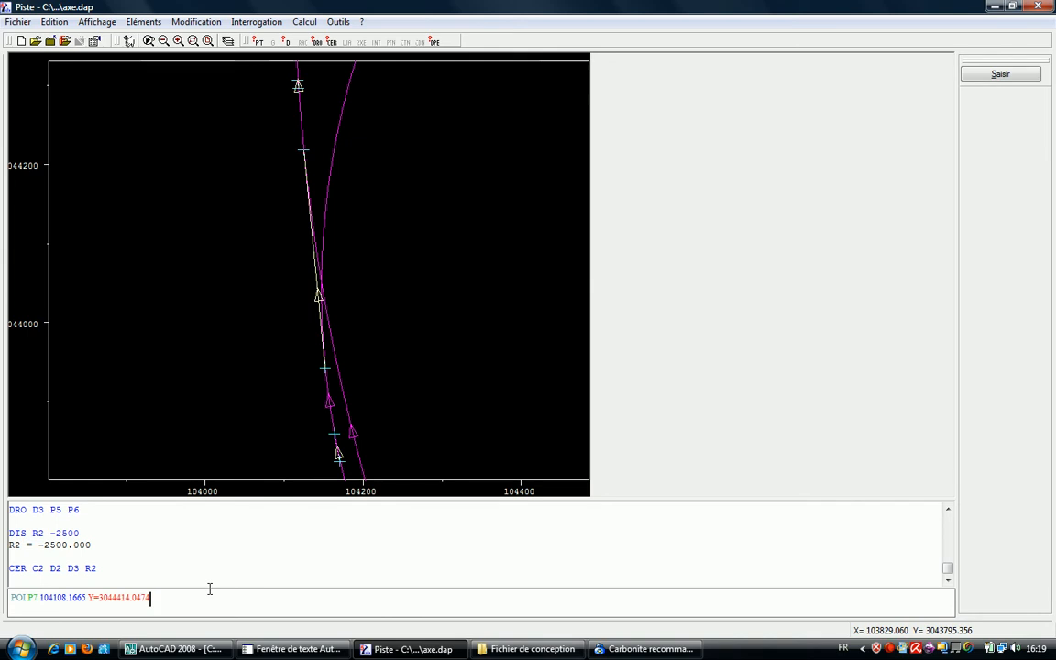
{"action": "key", "text": "Left"}
{"action": "key", "text": "Left"}
{"action": "key", "text": "Left"}
{"action": "key", "text": "Left"}
{"action": "key", "text": "Left"}
{"action": "key", "text": "Left"}
{"action": "key", "text": "Left"}
{"action": "key", "text": "Left"}
{"action": "key", "text": "Left"}
{"action": "key", "text": "Left"}
{"action": "key", "text": "Left"}
{"action": "key", "text": "Left"}
{"action": "key", "text": "Left"}
{"action": "key", "text": "Left"}
{"action": "key", "text": "BackSpace"}
{"action": "key", "text": "BackSpace"}
{"action": "key", "text": "Return"}
{"action": "right_click", "coordinate": [305, 184]}
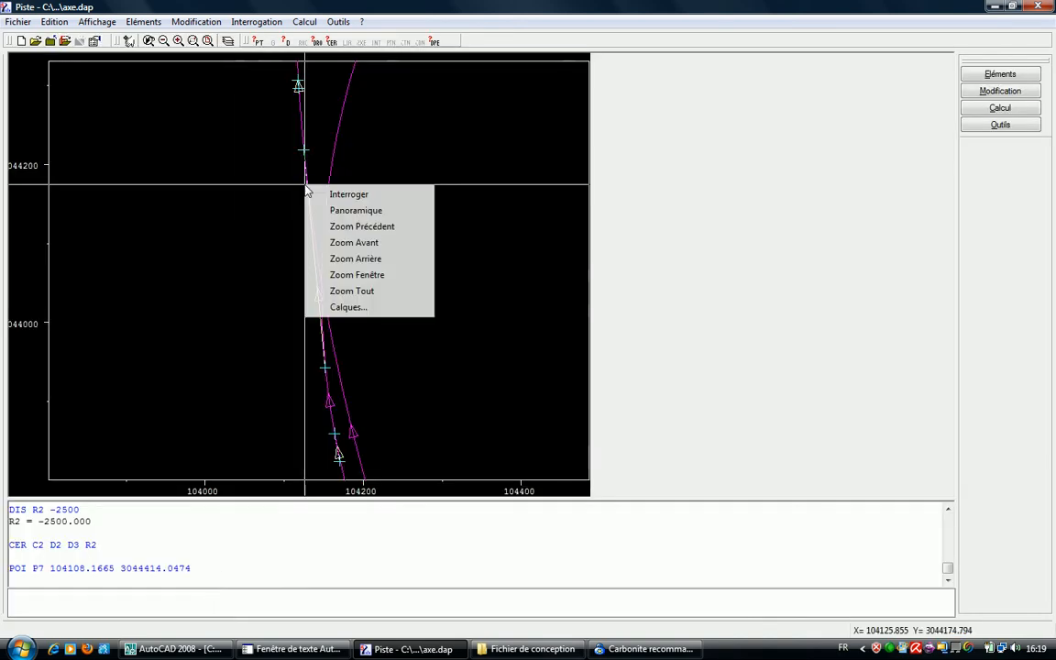
{"action": "left_click", "coordinate": [339, 290]}
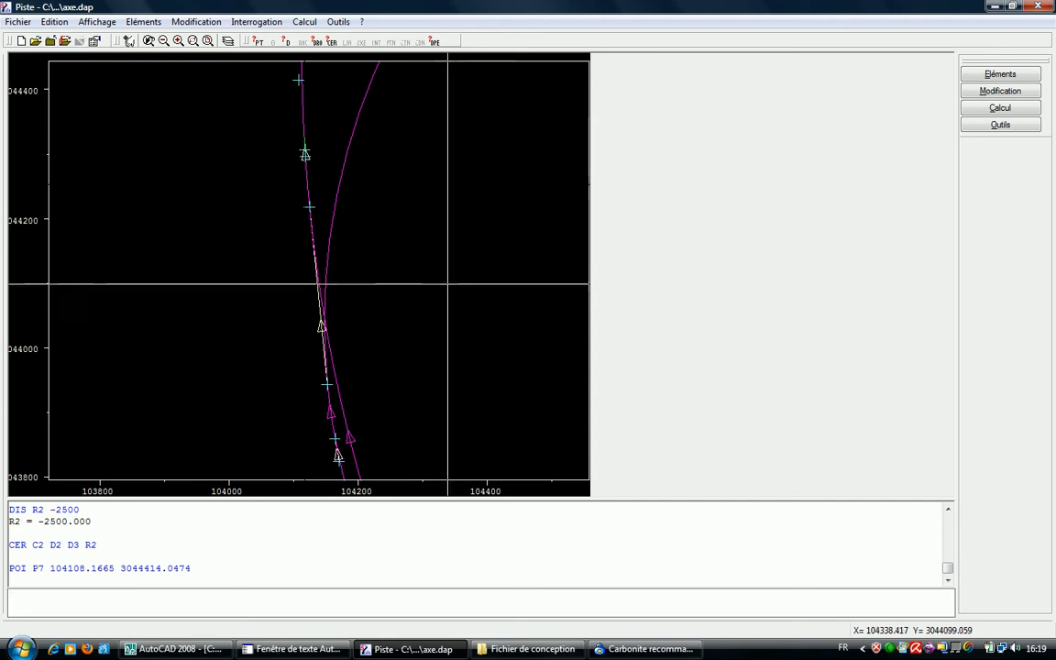
- Close the Carbonite pop-up window
{"action": "right_click", "coordinate": [646, 649]}
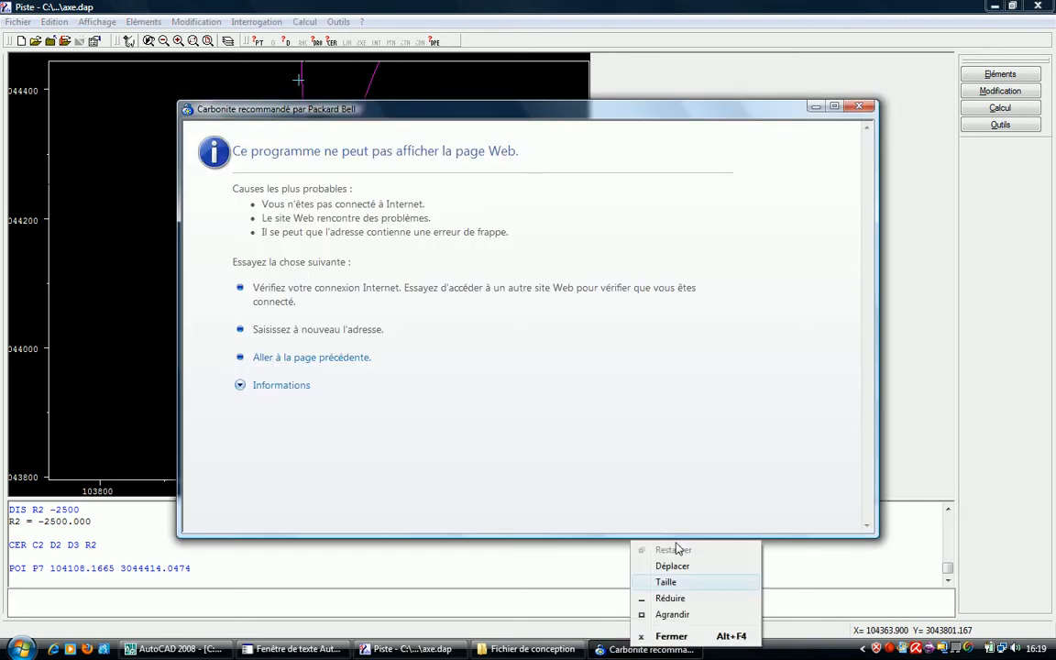
{"action": "left_click", "coordinate": [856, 108]}
{"action": "left_click", "coordinate": [858, 107]}
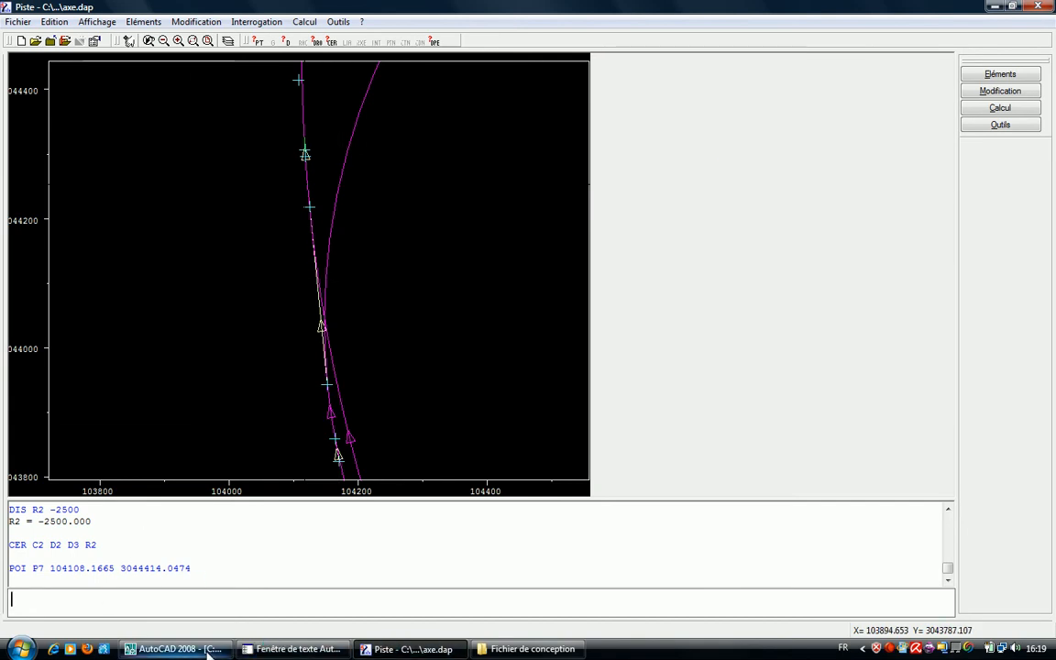
- Copy the line's end point coordinates from the AutoCAD listing, define point P8 in Piste at 104086.1877 3044611.8454 and show the whole drawing
{"action": "left_click", "coordinate": [174, 649]}
{"action": "left_click", "coordinate": [248, 650]}
{"action": "mouse_move", "coordinate": [228, 393]}
{"action": "left_mouse_down"}
{"action": "mouse_move", "coordinate": [385, 393]}
{"action": "mouse_move", "coordinate": [229, 393]}
{"action": "left_mouse_up"}
{"action": "key", "text": "ctrl+c"}
{"action": "left_click", "coordinate": [389, 393]}
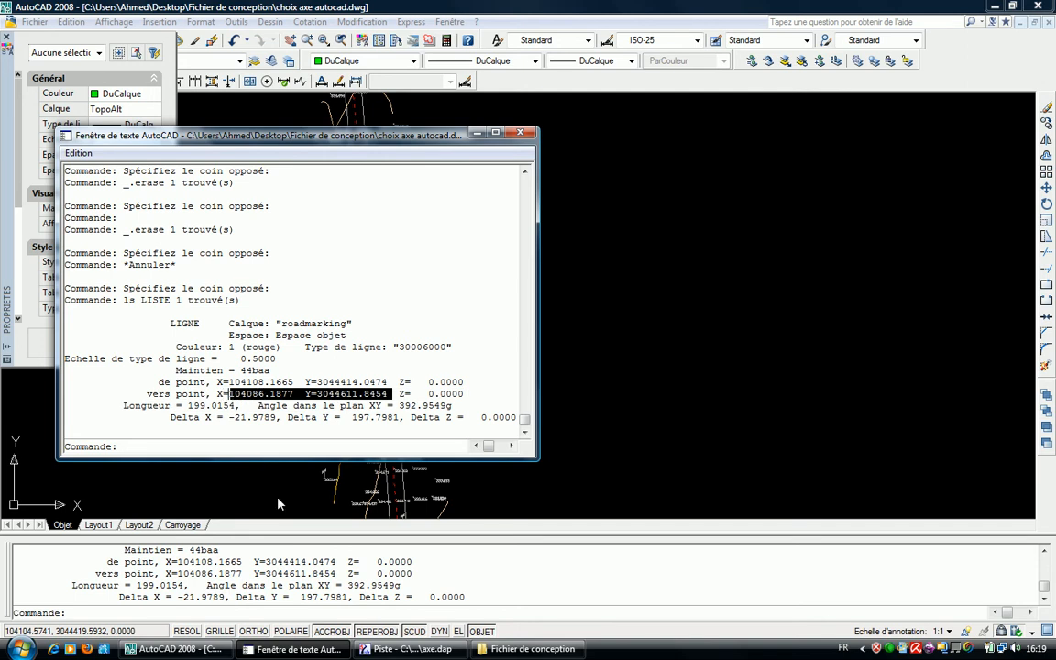
{"action": "left_click", "coordinate": [406, 648]}
{"action": "type", "text": "POI P"}
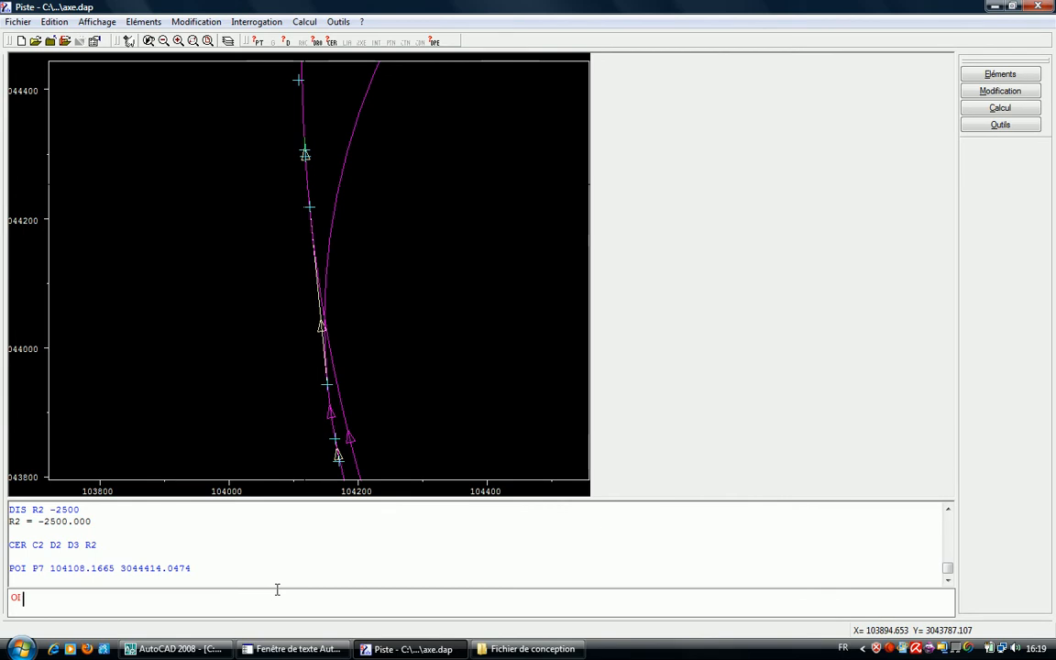
{"action": "type", "text": "8"}
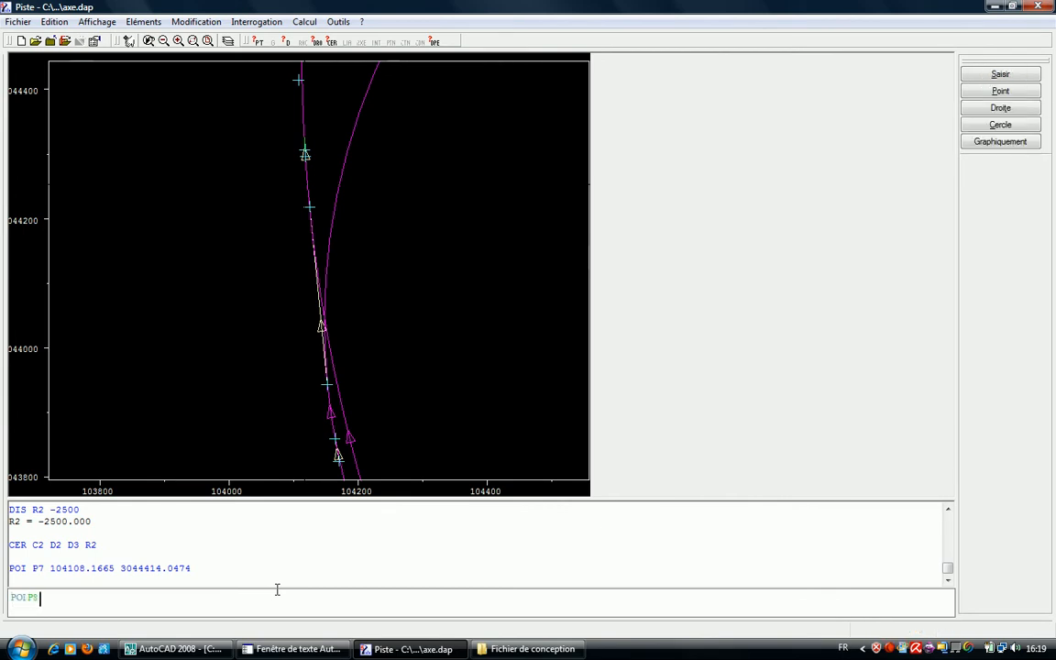
{"action": "key", "text": "ctrl+v"}
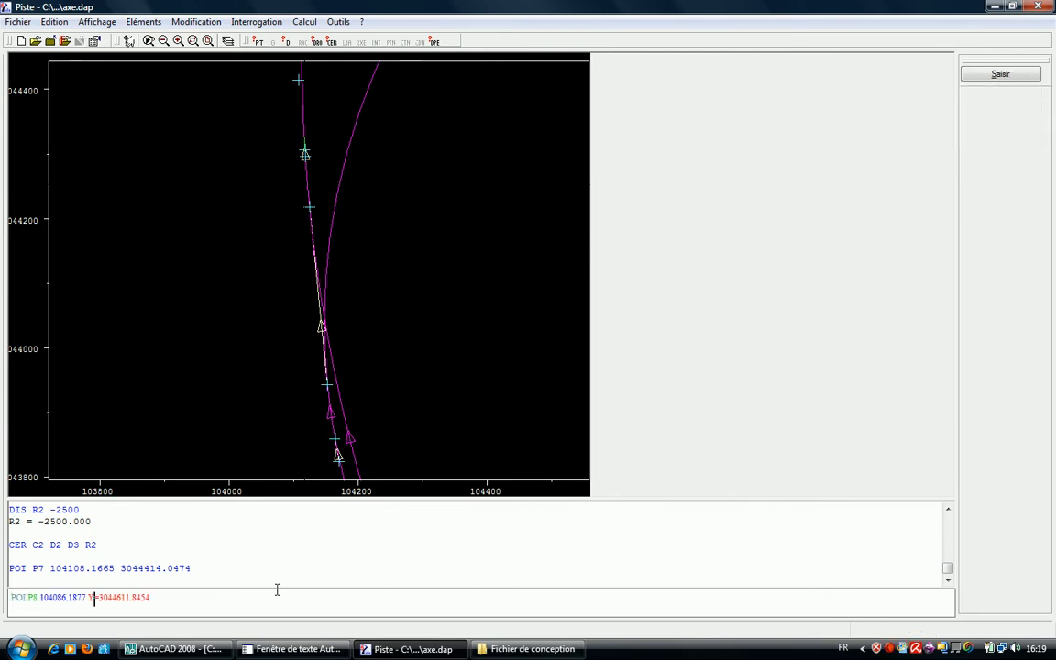
{"action": "key", "text": "Return"}
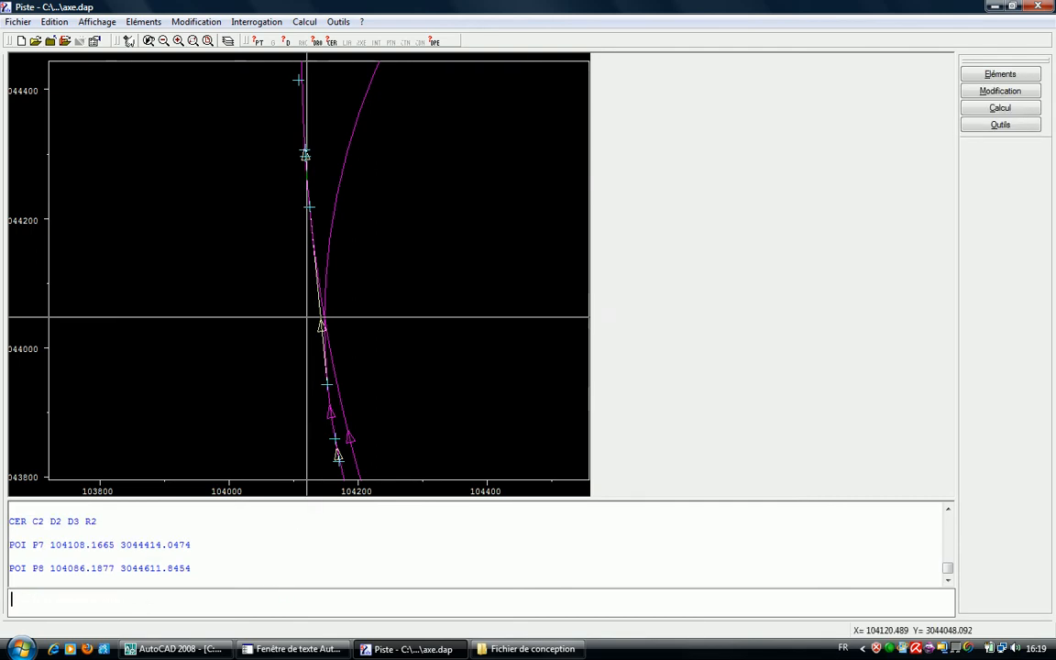
{"action": "right_click", "coordinate": [296, 146]}
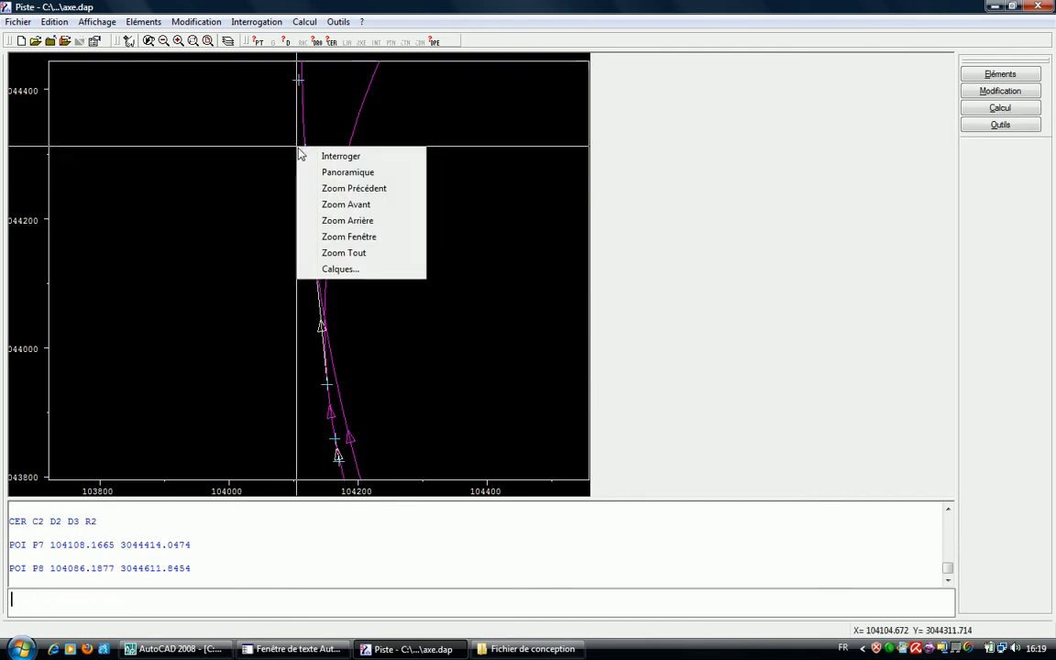
{"action": "left_click", "coordinate": [340, 256]}
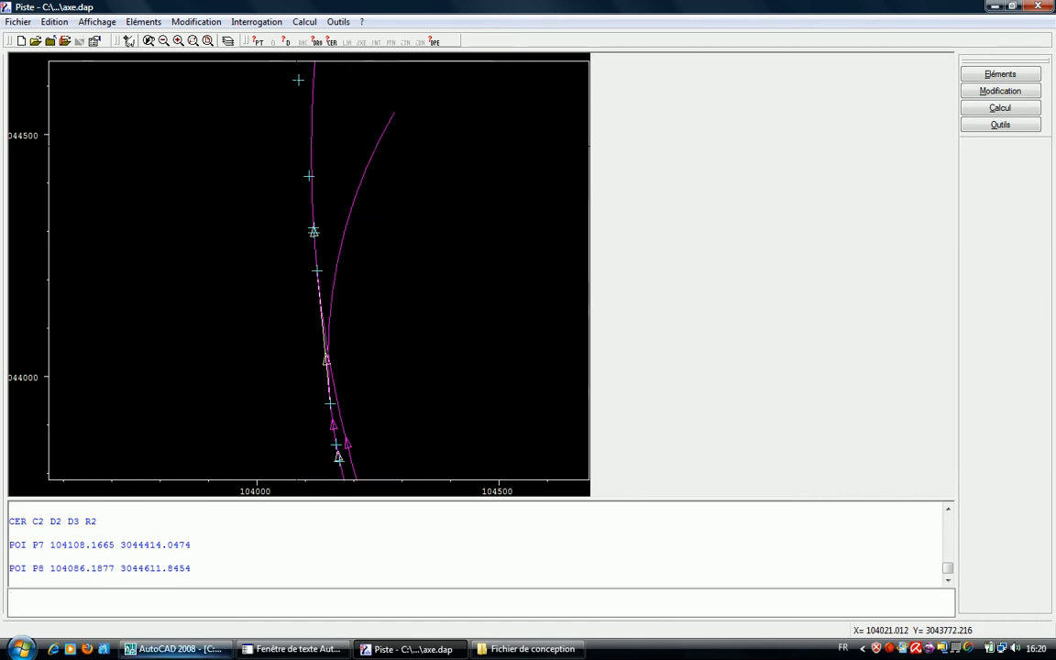
- Define straight line D4 from P7 to P8 with the DRO command
{"action": "left_click", "coordinate": [179, 649]}
{"action": "left_click", "coordinate": [371, 649]}
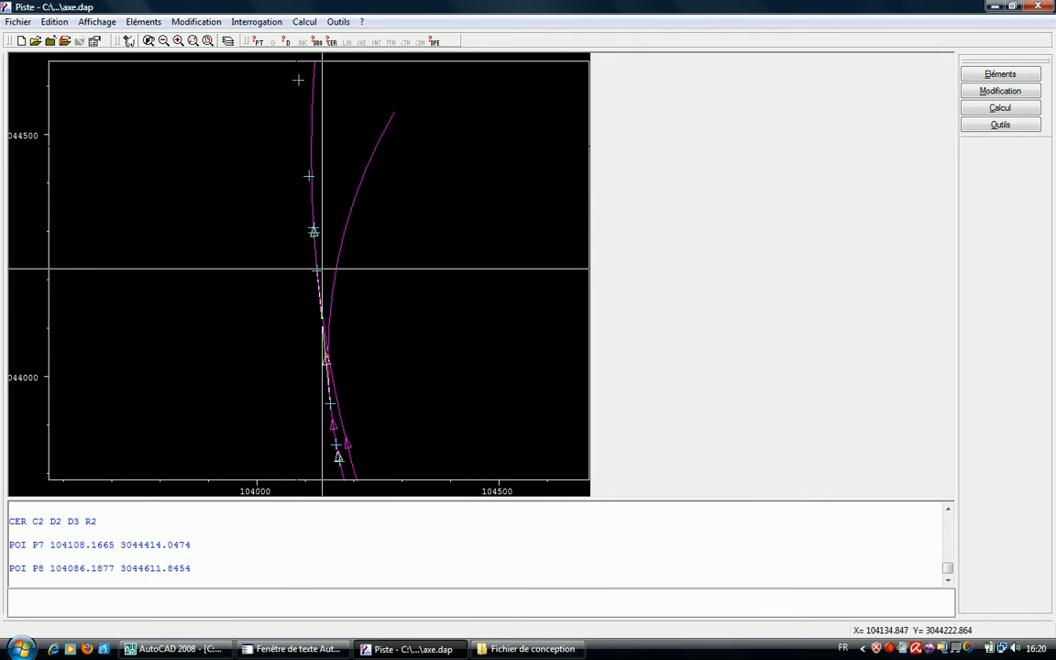
{"action": "left_click", "coordinate": [156, 602]}
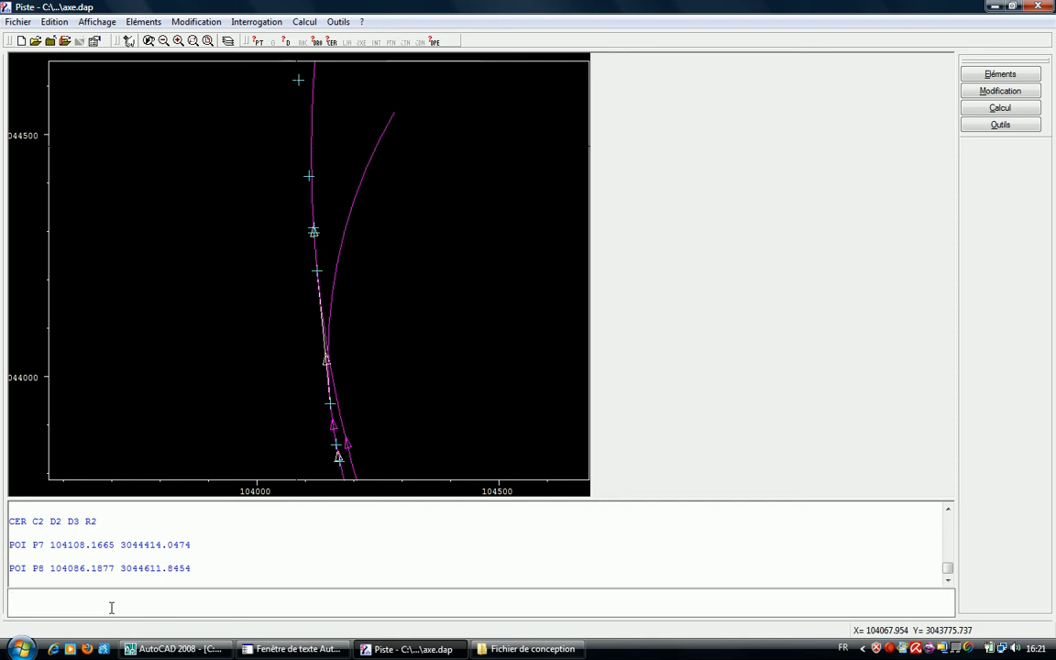
{"action": "type", "text": "DRO D3"}
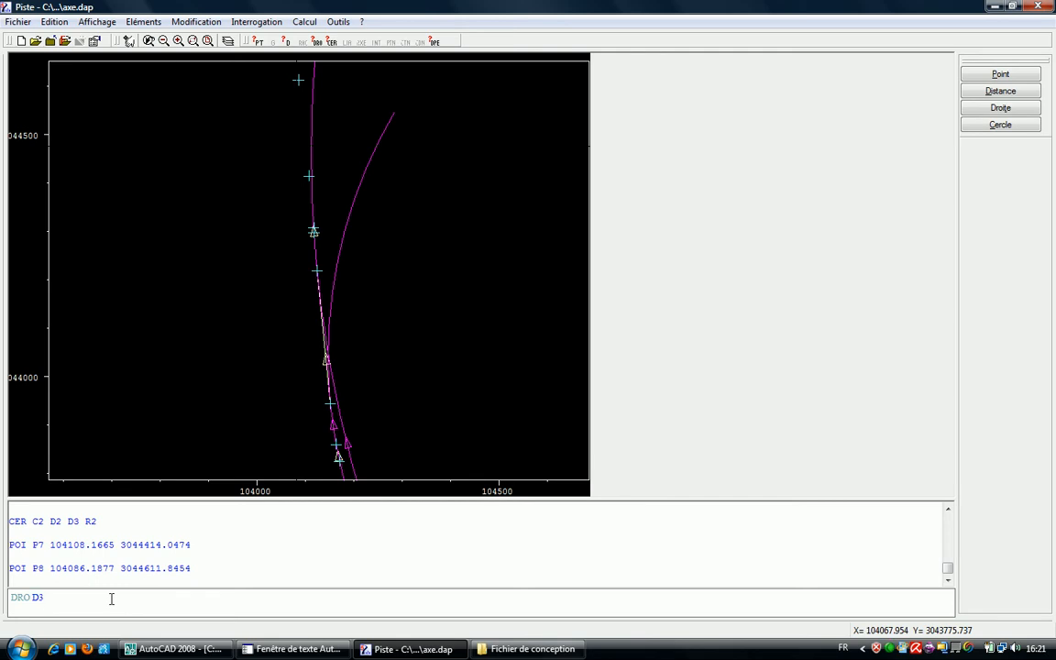
{"action": "key", "text": "BackSpace"}
{"action": "type", "text": "4 P7"}
{"action": "left_click", "coordinate": [294, 80]}
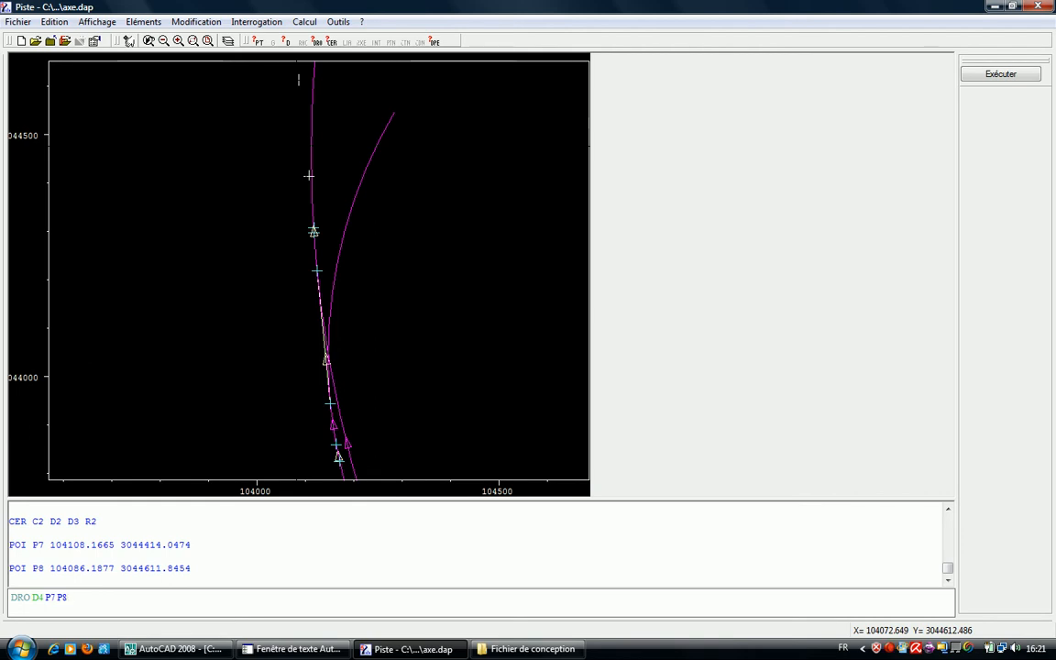
{"action": "key", "text": "Return"}
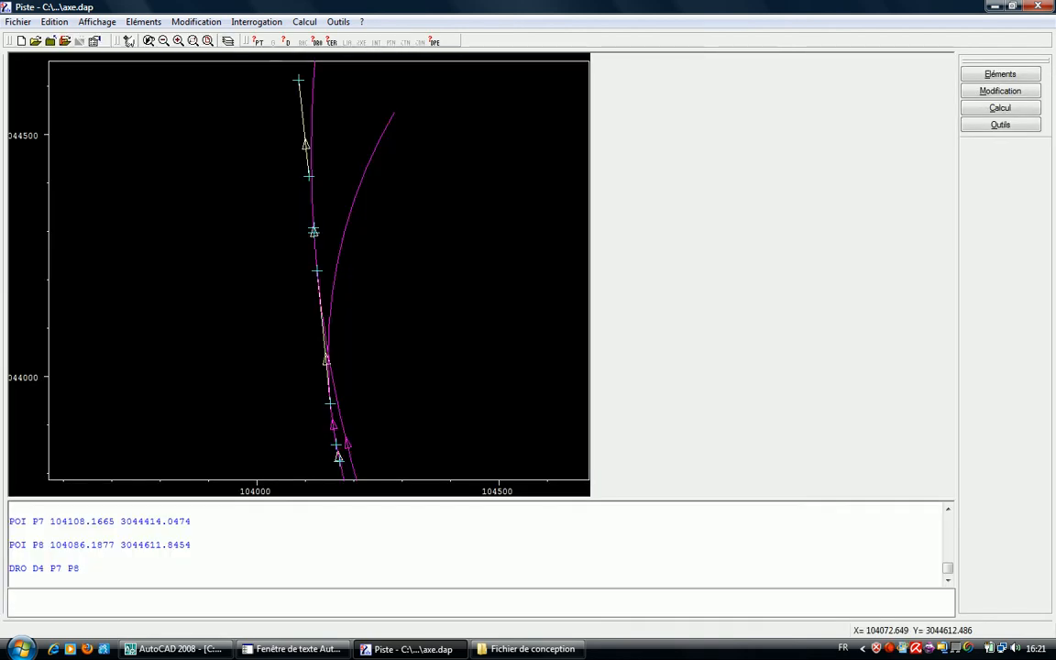
{"action": "type", "text": "DRO"}
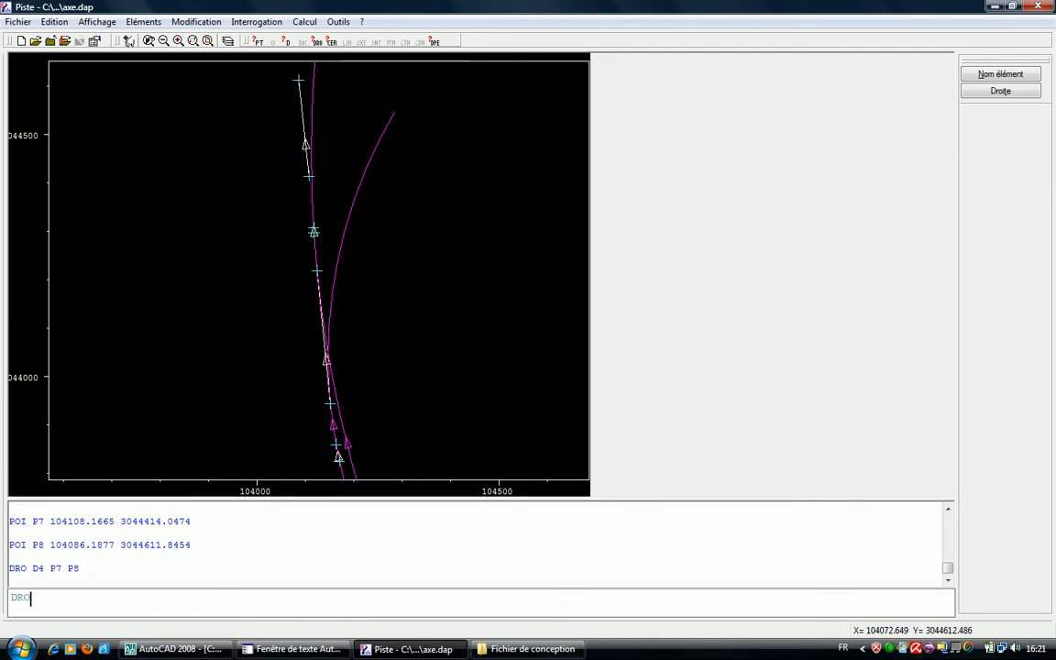
{"action": "type", "text": " D"}
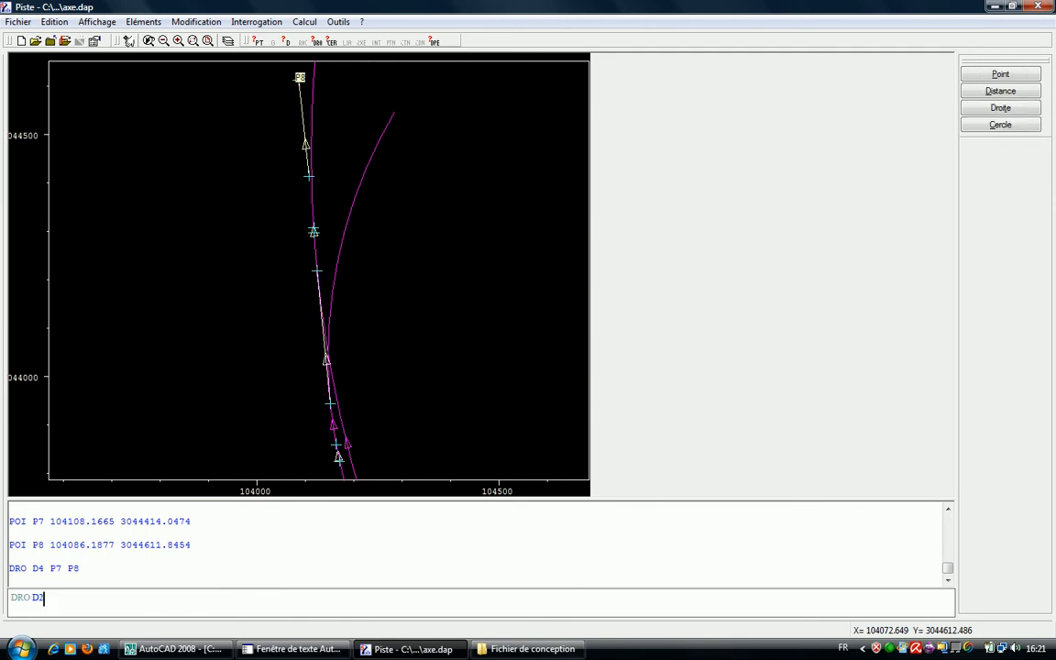
{"action": "type", "text": "34"}
{"action": "key", "text": "BackSpace"}
{"action": "type", "text": "5"}
{"action": "key", "text": "BackSpace"}
{"action": "key", "text": "BackSpace"}
{"action": "key", "text": "BackSpace"}
{"action": "key", "text": "BackSpace"}
{"action": "key", "text": "BackSpace"}
{"action": "key", "text": "BackSpace"}
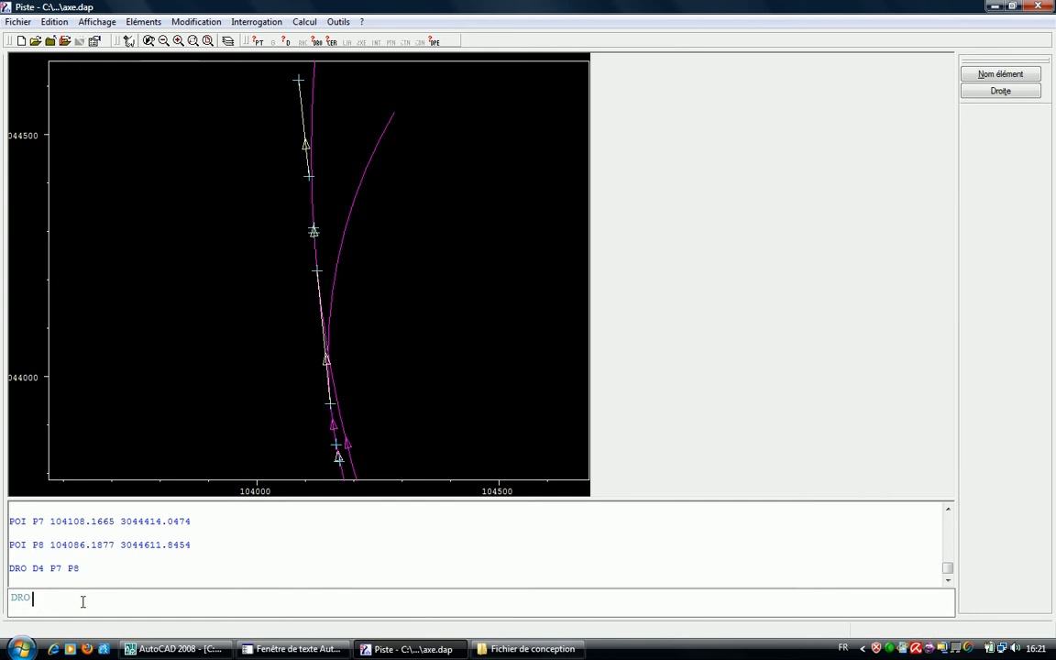
- Switch to AutoCAD, close the Properties palette and list the geometry of the red axis arc preceding the last listed line
{"action": "key", "text": "alt+Tab"}
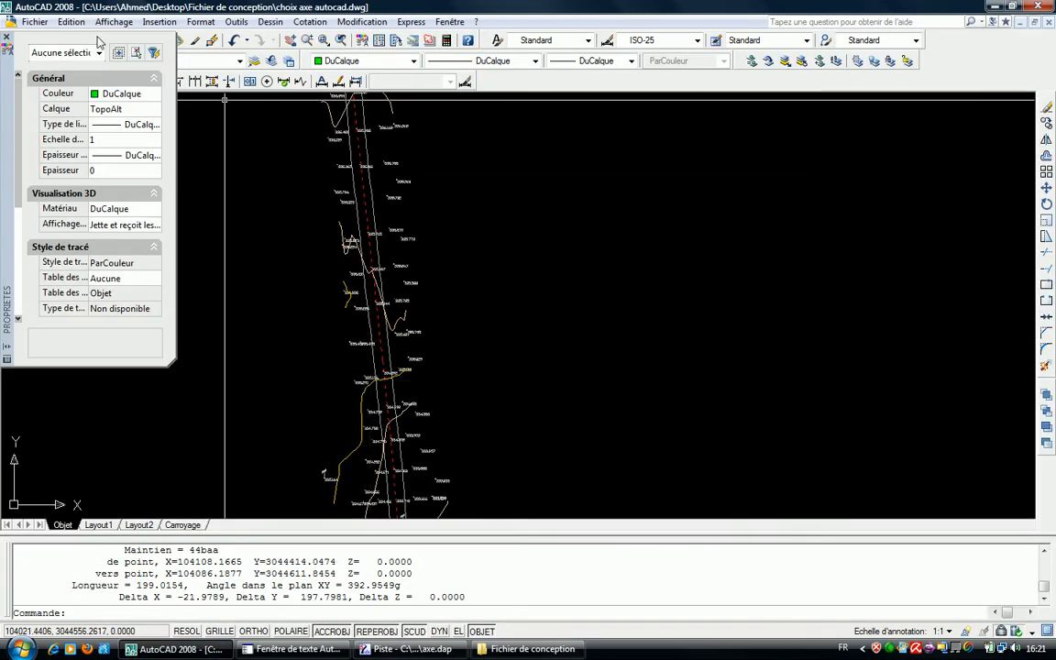
{"action": "left_click", "coordinate": [4, 38]}
{"action": "scroll", "coordinate": [391, 334], "scroll_direction": "down", "scroll_amount": 5}
{"action": "middle_click_drag", "start_coordinate": [392, 335], "coordinate": [368, 195]}
{"action": "scroll", "coordinate": [363, 220], "scroll_direction": "up", "scroll_amount": 4}
{"action": "scroll", "coordinate": [351, 197], "scroll_direction": "up", "scroll_amount": 2}
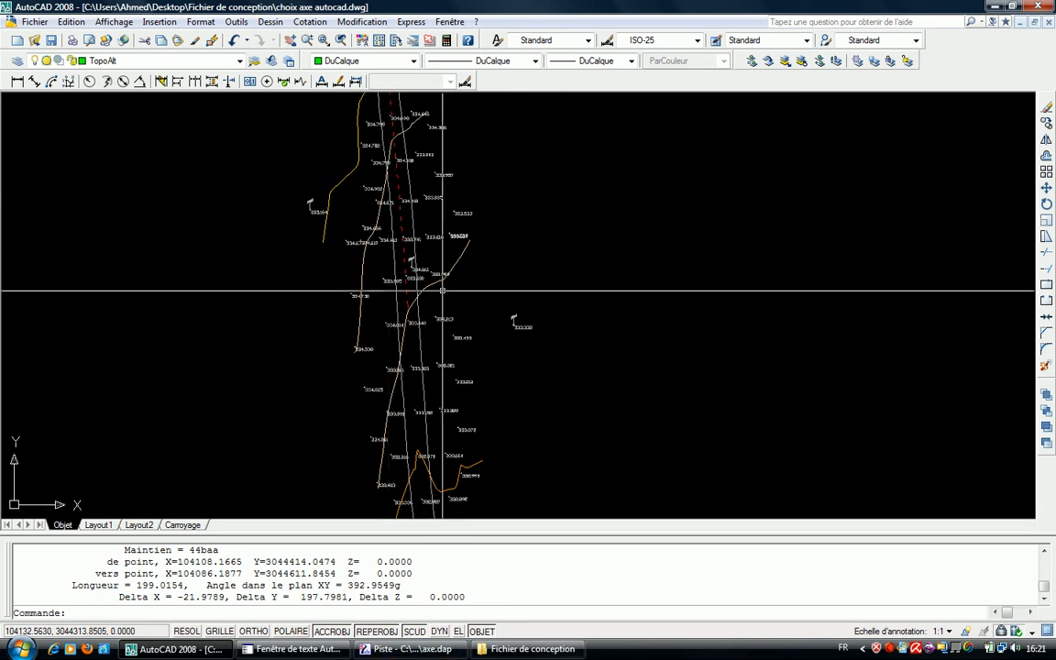
{"action": "scroll", "coordinate": [391, 259], "scroll_direction": "up", "scroll_amount": 4}
{"action": "key", "text": "Escape"}
{"action": "left_click", "coordinate": [402, 236]}
{"action": "left_click", "coordinate": [383, 243]}
{"action": "scroll", "coordinate": [393, 266], "scroll_direction": "down", "scroll_amount": 2}
{"action": "middle_click_drag", "start_coordinate": [380, 193], "coordinate": [397, 246]}
{"action": "scroll", "coordinate": [377, 366], "scroll_direction": "down", "scroll_amount": 5}
{"action": "scroll", "coordinate": [363, 348], "scroll_direction": "up", "scroll_amount": 4}
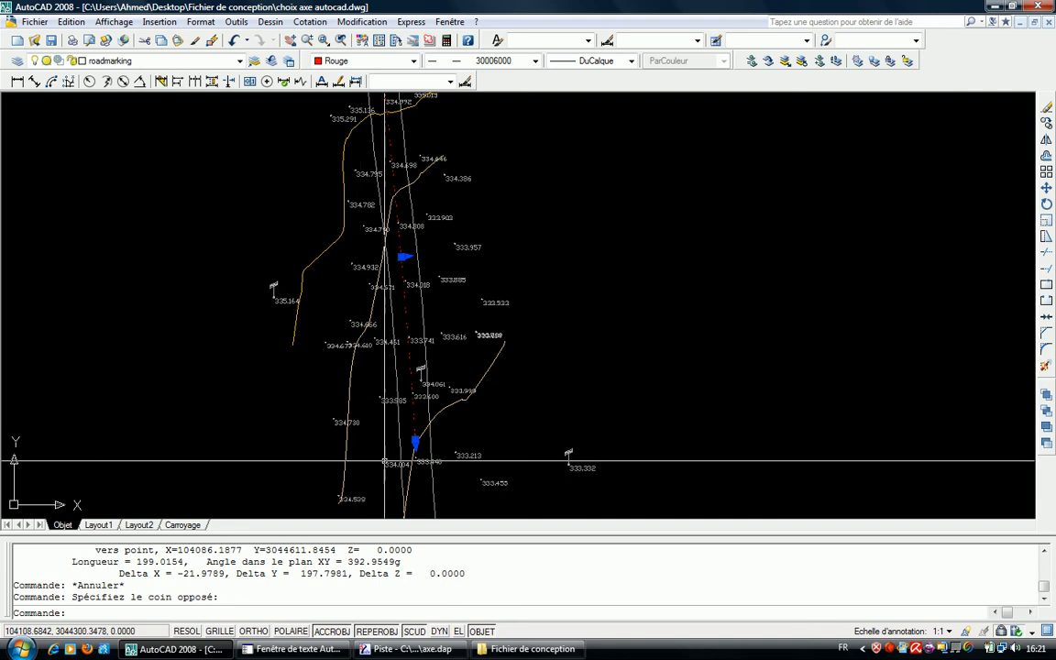
{"action": "mouse_move", "coordinate": [402, 197]}
{"action": "middle_mouse_down"}
{"action": "mouse_move", "coordinate": [399, 243]}
{"action": "mouse_move", "coordinate": [403, 220]}
{"action": "middle_mouse_up"}
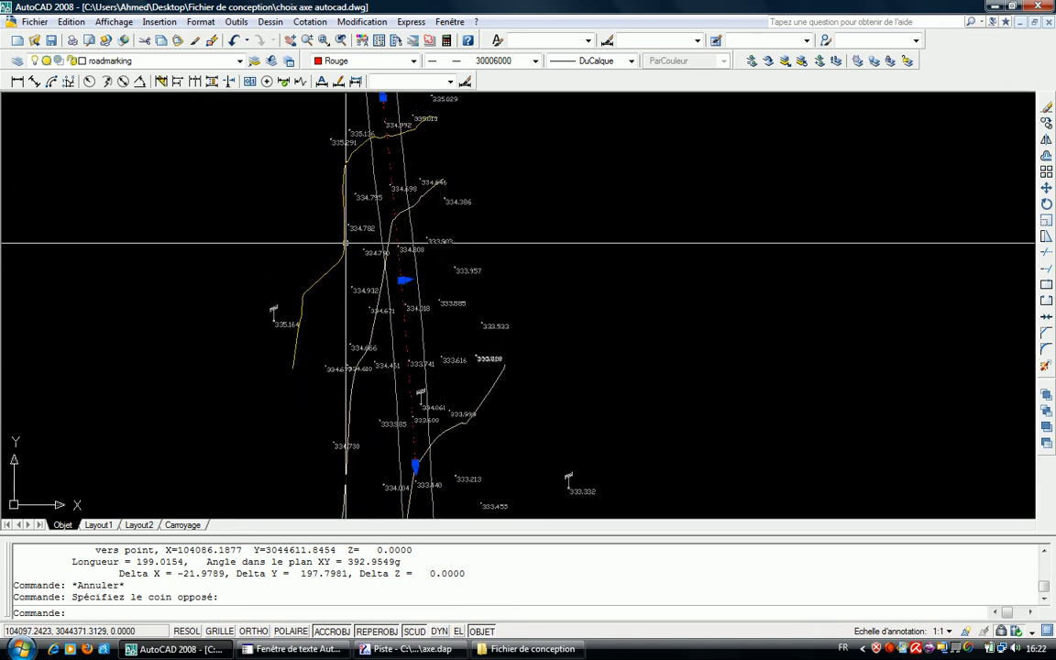
{"action": "type", "text": "li"}
{"action": "key", "text": "Return"}
- Switch to Piste and define distance R3 as 2500 with the DIS command
{"action": "left_click", "coordinate": [408, 649]}
{"action": "type", "text": "DIS R5"}
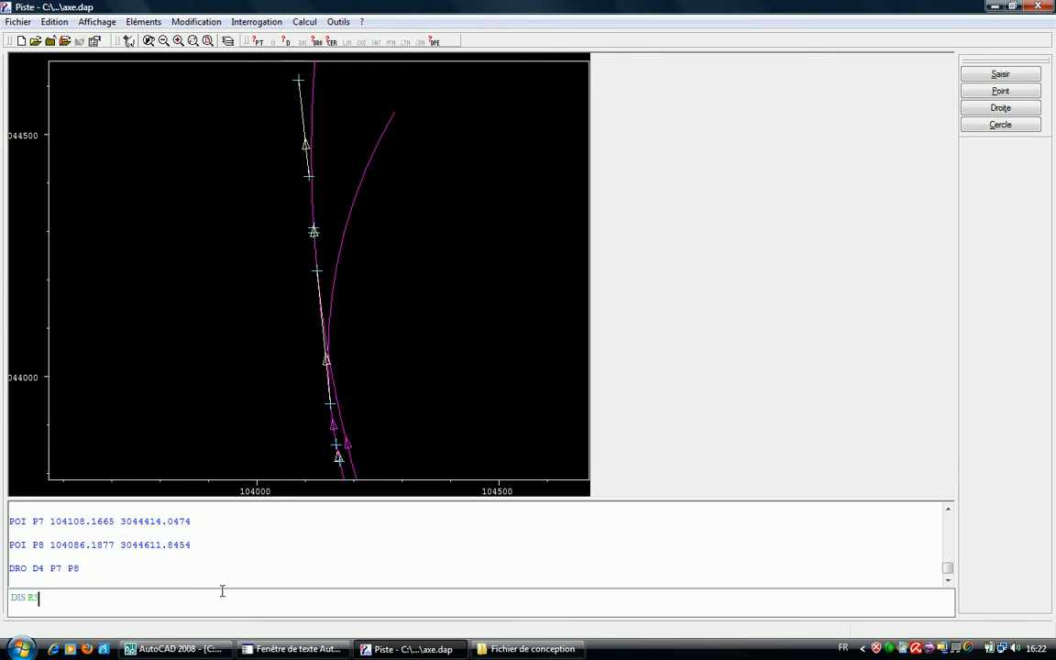
{"action": "type", "text": "3"}
{"action": "type", "text": "3"}
{"action": "type", "text": " 2500"}
{"action": "key", "text": "Return"}
- Define connecting circle C3 from D3, D4 and R3 with the CER command and show the whole drawing
{"action": "type", "text": "CER C3"}
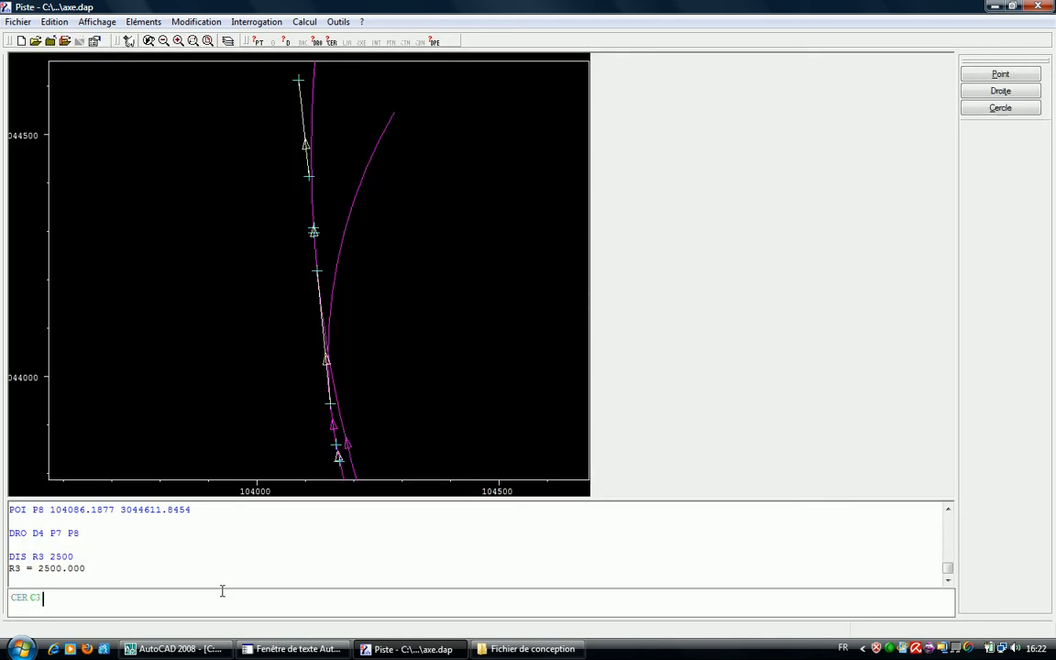
{"action": "type", "text": " D3 D4 R"}
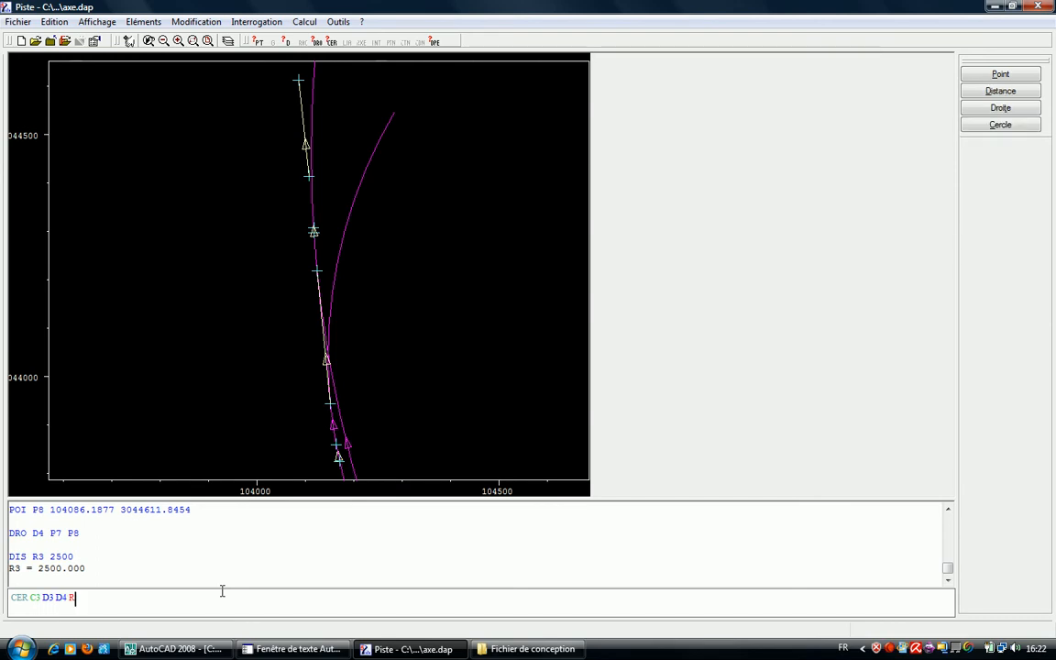
{"action": "key", "text": "Return"}
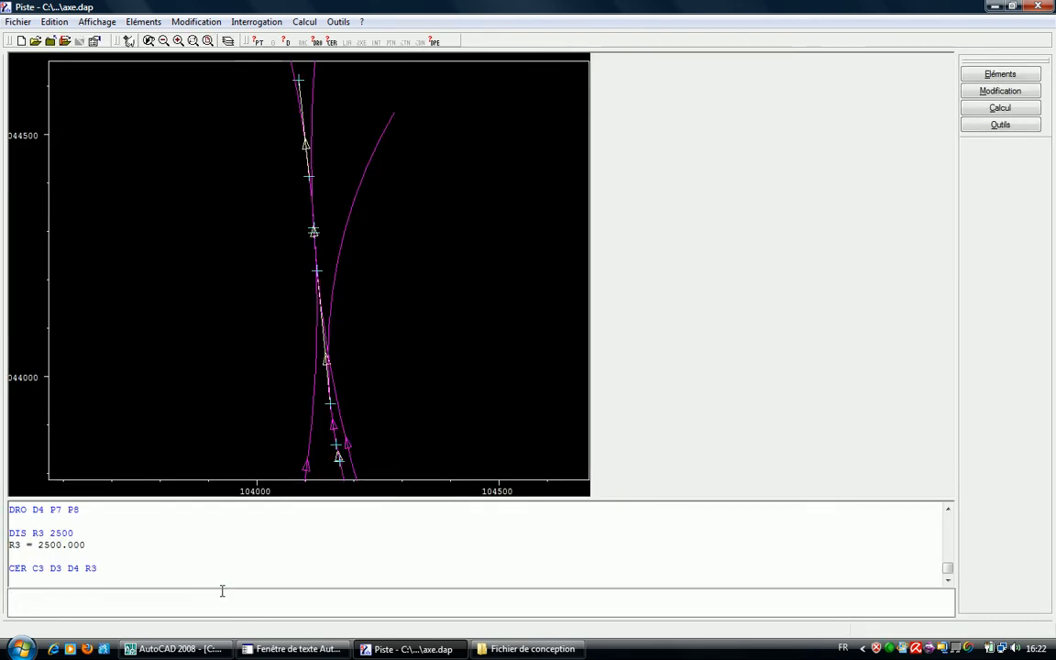
{"action": "right_click", "coordinate": [248, 312]}
{"action": "left_click", "coordinate": [275, 421]}
- Switch to AutoCAD and erase the already transferred red arc and the straight axis line that follows it
{"action": "left_click", "coordinate": [177, 650]}
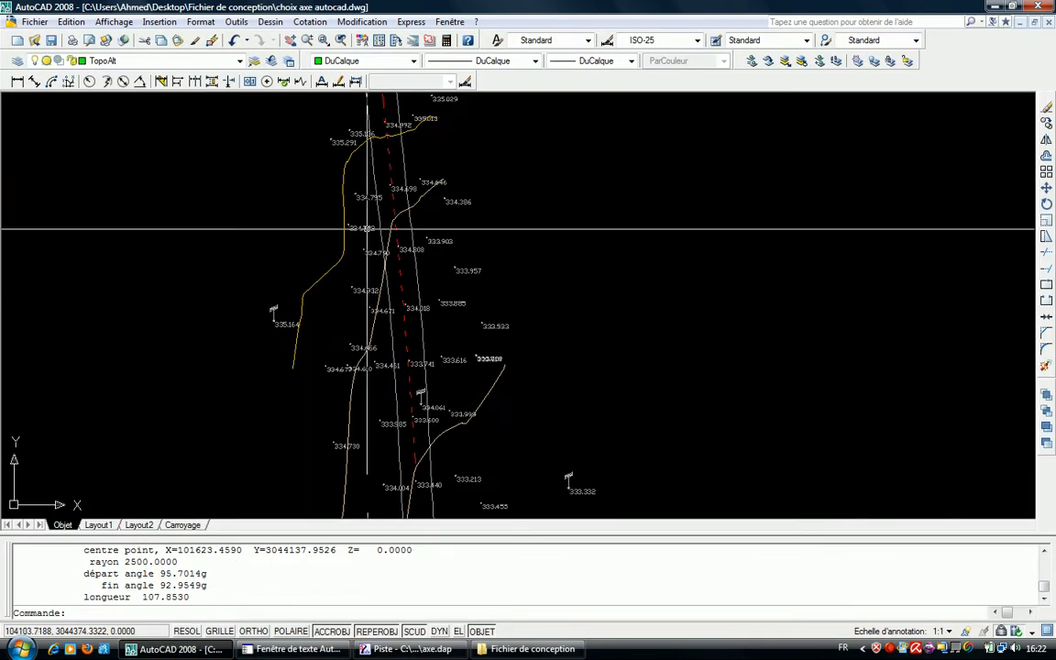
{"action": "scroll", "coordinate": [413, 445], "scroll_direction": "up", "scroll_amount": 3}
{"action": "left_click", "coordinate": [425, 431]}
{"action": "left_click", "coordinate": [405, 417]}
{"action": "scroll", "coordinate": [408, 243], "scroll_direction": "down", "scroll_amount": 4}
{"action": "middle_click_drag", "start_coordinate": [412, 283], "coordinate": [427, 400]}
{"action": "mouse_move", "coordinate": [403, 125]}
{"action": "middle_mouse_down"}
{"action": "mouse_move", "coordinate": [425, 283]}
{"action": "mouse_move", "coordinate": [432, 518]}
{"action": "middle_mouse_up"}
{"action": "scroll", "coordinate": [425, 284], "scroll_direction": "up", "scroll_amount": 5}
{"action": "left_click", "coordinate": [421, 273]}
{"action": "left_click", "coordinate": [404, 280]}
{"action": "key", "text": "Delete"}
{"action": "scroll", "coordinate": [407, 280], "scroll_direction": "down", "scroll_amount": 4}
{"action": "scroll", "coordinate": [455, 333], "scroll_direction": "down", "scroll_amount": 2}
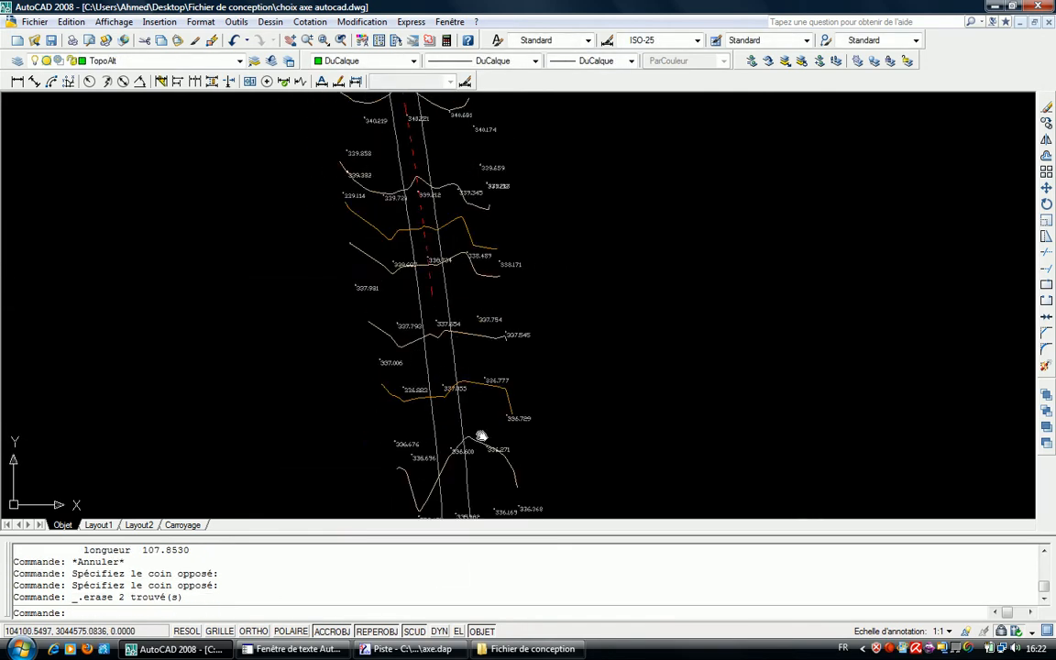
- List the red straight axis line beyond the next arc, copy its start point coordinates and return to Piste's command entry
{"action": "scroll", "coordinate": [449, 318], "scroll_direction": "up", "scroll_amount": 4}
{"action": "left_click_drag", "start_coordinate": [449, 347], "coordinate": [439, 355]}
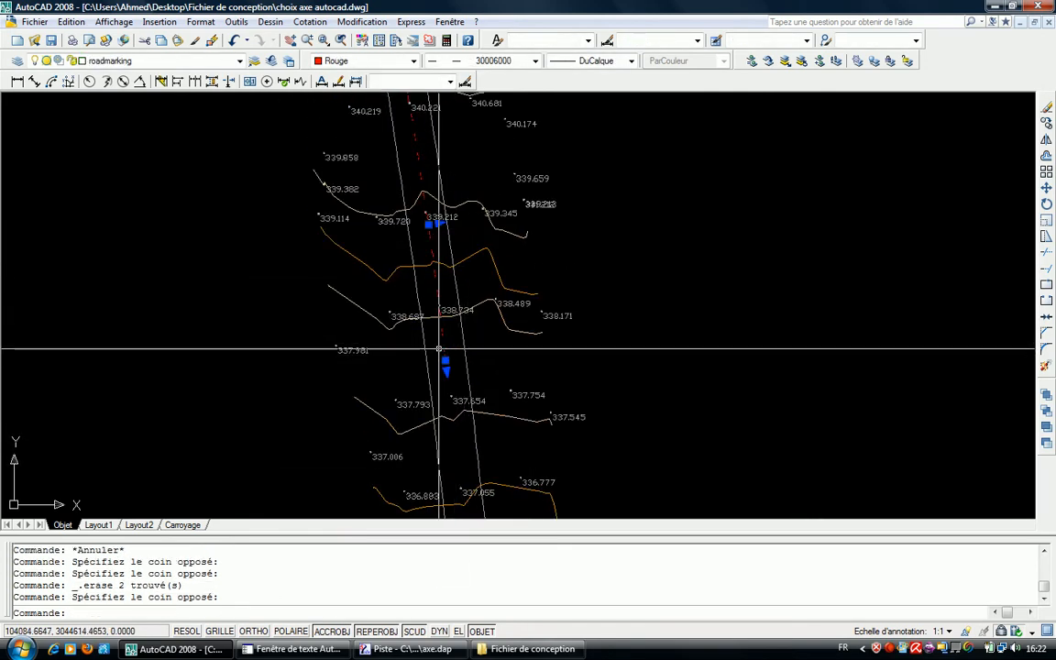
{"action": "middle_click_drag", "start_coordinate": [447, 348], "coordinate": [448, 502]}
{"action": "scroll", "coordinate": [424, 224], "scroll_direction": "up", "scroll_amount": 2}
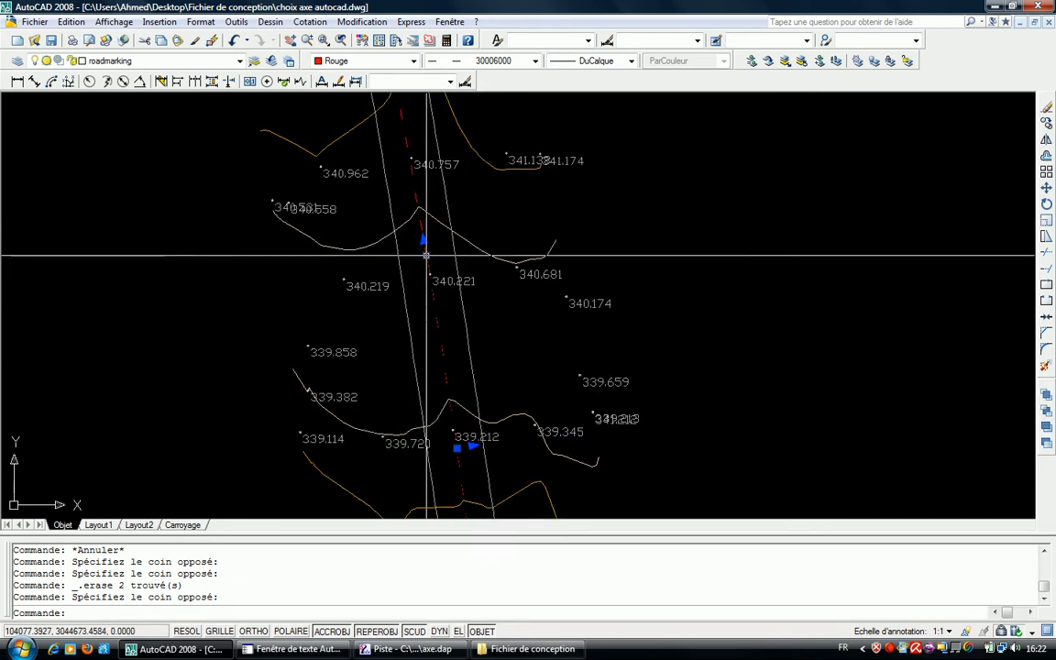
{"action": "scroll", "coordinate": [424, 257], "scroll_direction": "up", "scroll_amount": 8}
{"action": "key", "text": "Escape"}
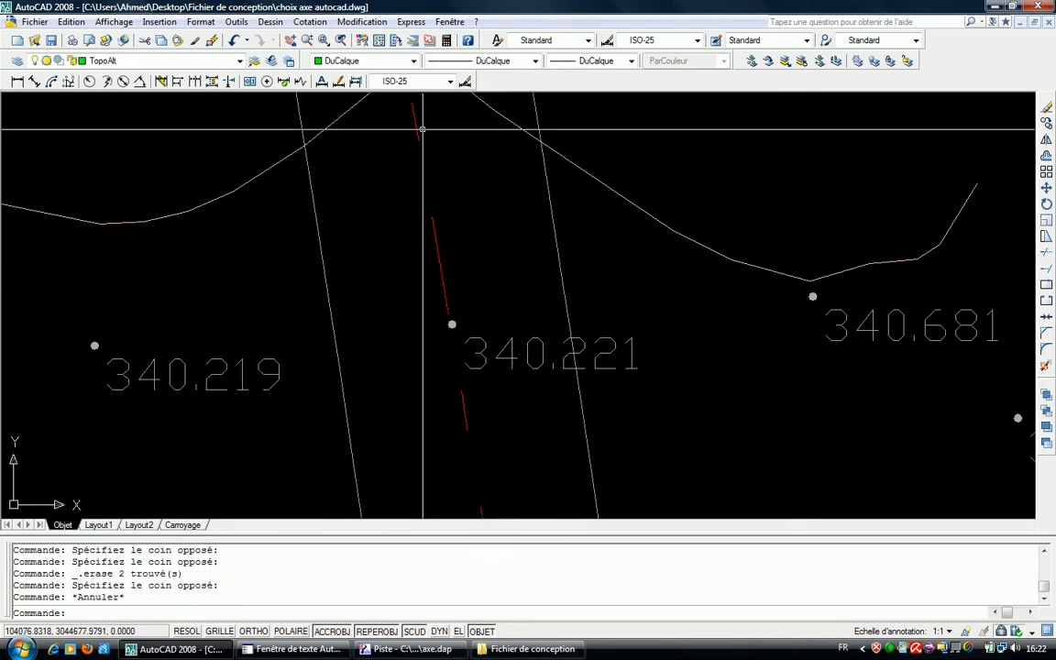
{"action": "left_click_drag", "start_coordinate": [424, 141], "coordinate": [377, 147]}
{"action": "scroll", "coordinate": [377, 268], "scroll_direction": "down", "scroll_amount": 5}
{"action": "middle_click_drag", "start_coordinate": [376, 268], "coordinate": [384, 346]}
{"action": "type", "text": "l"}
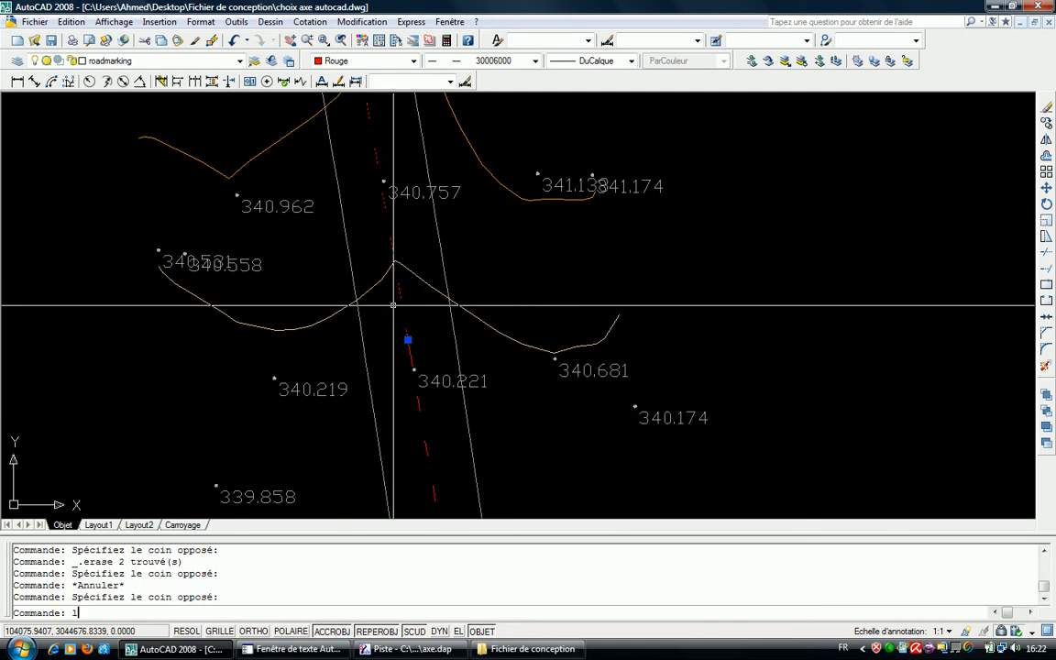
{"action": "type", "text": "s"}
{"action": "key", "text": "Return"}
{"action": "left_click_drag", "start_coordinate": [229, 382], "coordinate": [386, 382]}
{"action": "key", "text": "ctrl+c"}
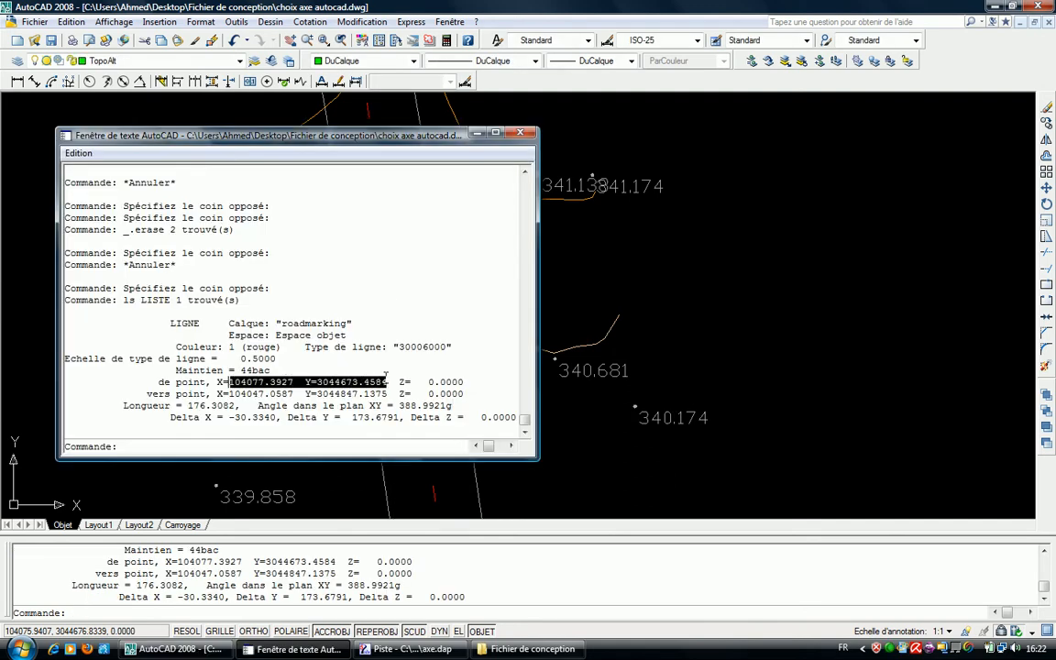
{"action": "left_click", "coordinate": [362, 647]}
{"action": "left_click", "coordinate": [219, 601]}
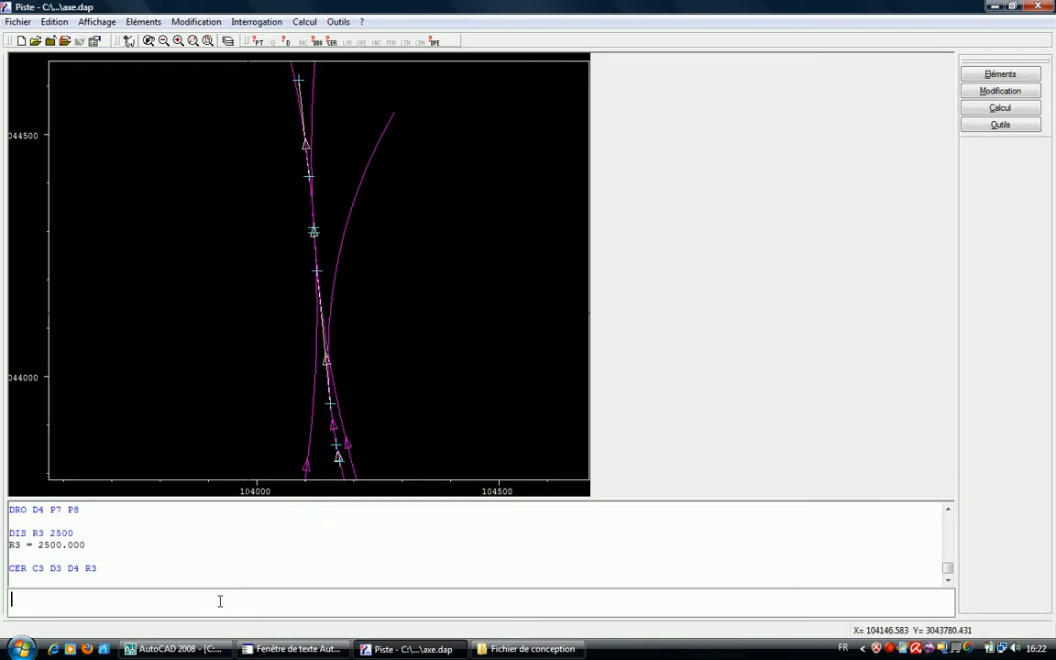
{"action": "type", "text": "POI P8"}
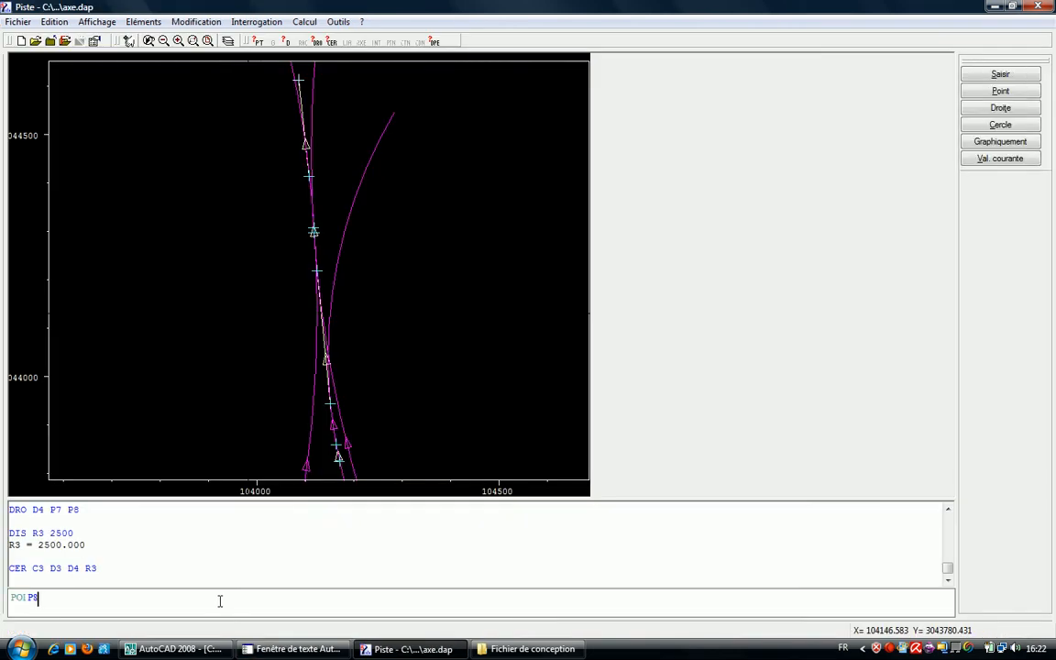
{"action": "key", "text": "ctrl+v"}
{"action": "key", "text": "BackSpace"}
{"action": "key", "text": "BackSpace"}
{"action": "key", "text": "BackSpace"}
{"action": "key", "text": "BackSpace"}
{"action": "key", "text": "BackSpace"}
{"action": "key", "text": "BackSpace"}
{"action": "key", "text": "BackSpace"}
{"action": "key", "text": "BackSpace"}
{"action": "key", "text": "BackSpace"}
{"action": "key", "text": "BackSpace"}
{"action": "key", "text": "BackSpace"}
{"action": "key", "text": "BackSpace"}
{"action": "key", "text": "BackSpace"}
{"action": "key", "text": "BackSpace"}
{"action": "key", "text": "BackSpace"}
{"action": "key", "text": "BackSpace"}
{"action": "key", "text": "BackSpace"}
{"action": "key", "text": "BackSpace"}
{"action": "key", "text": "BackSpace"}
{"action": "key", "text": "BackSpace"}
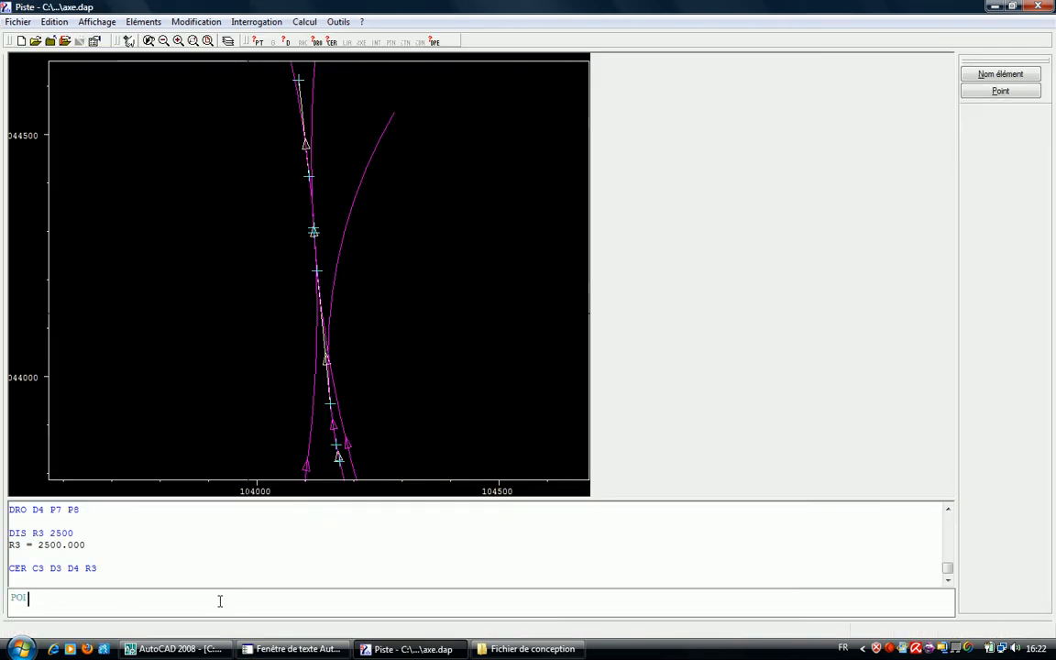
- Define point P9 at 104077.3927 3044673.4584 with the POI command and show the whole drawing
{"action": "type", "text": "9"}
{"action": "type", "text": "104077.3927 Y=3044673.4584"}
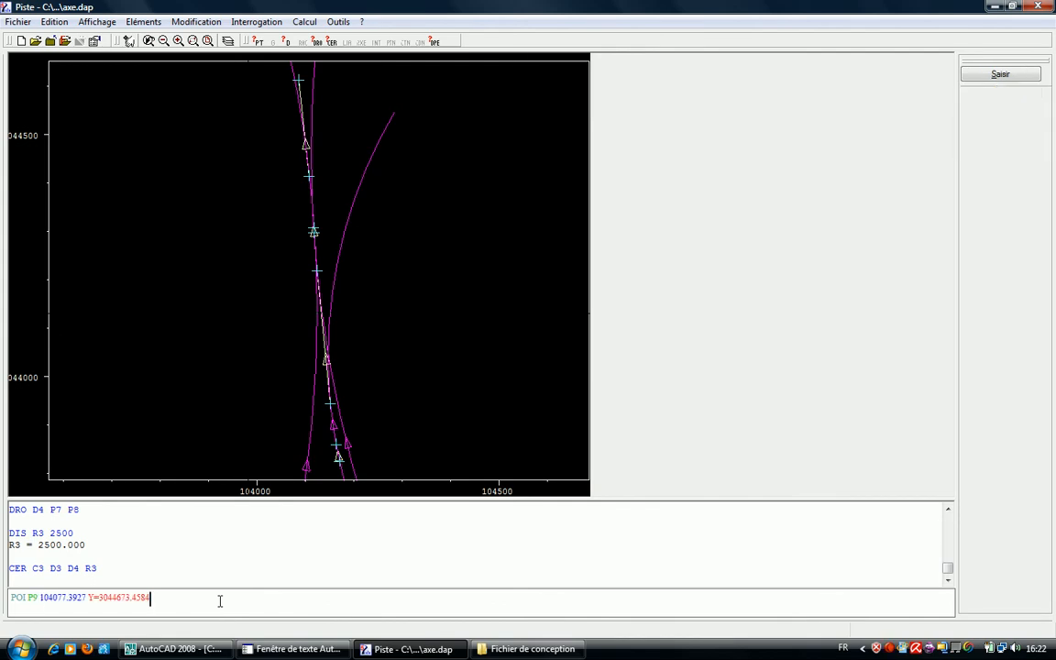
{"action": "key", "text": "BackSpace"}
{"action": "key", "text": "BackSpace"}
{"action": "key", "text": "Return"}
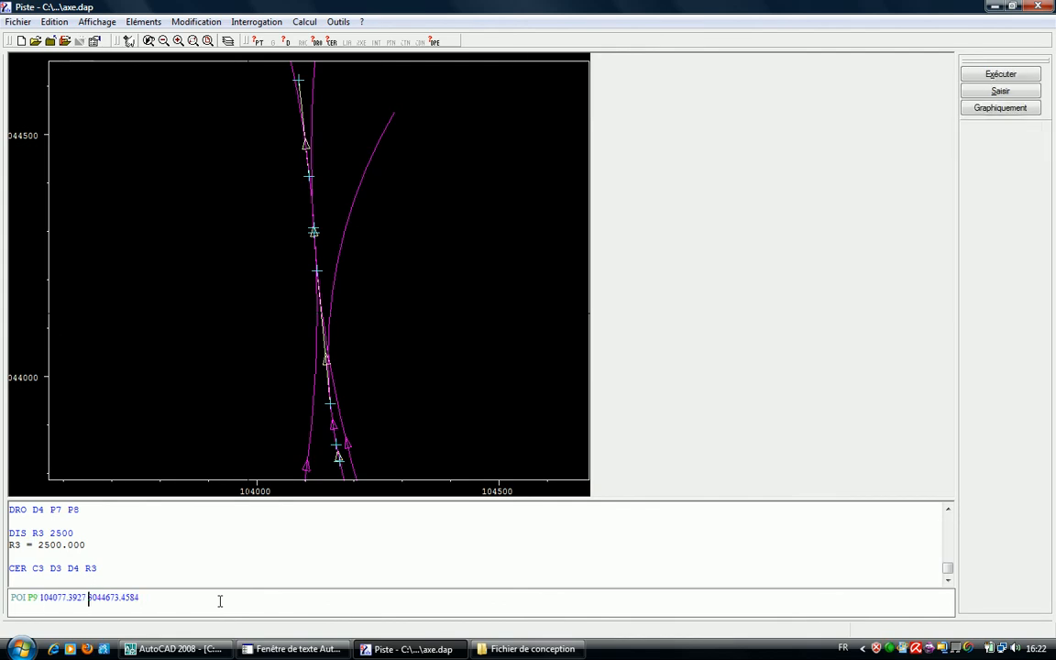
{"action": "right_click", "coordinate": [278, 303]}
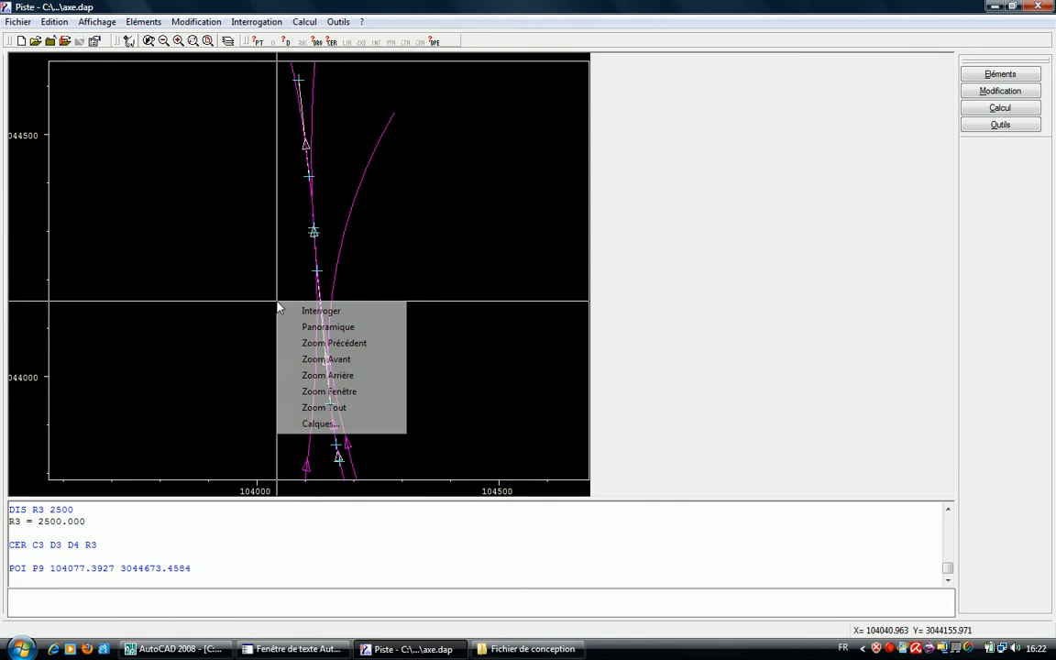
{"action": "left_click", "coordinate": [336, 408]}
- Copy the line's end point coordinates from the AutoCAD text window listing
{"action": "left_click", "coordinate": [293, 649]}
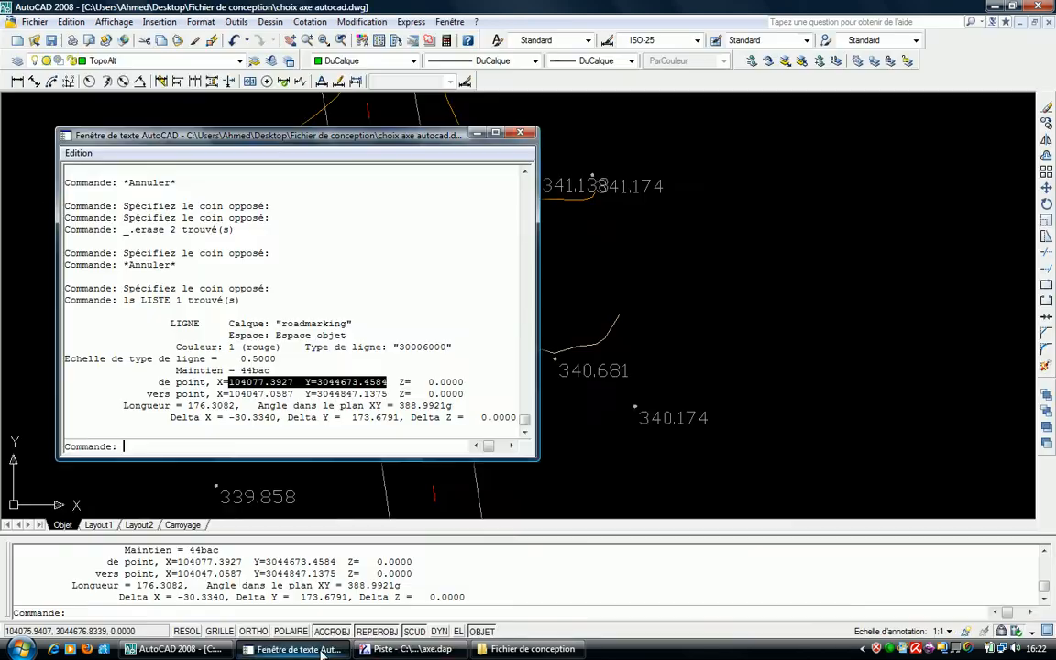
{"action": "mouse_move", "coordinate": [229, 394]}
{"action": "left_mouse_down"}
{"action": "mouse_move", "coordinate": [388, 394]}
{"action": "mouse_move", "coordinate": [241, 394]}
{"action": "left_mouse_up"}
{"action": "key", "text": "ctrl+c"}
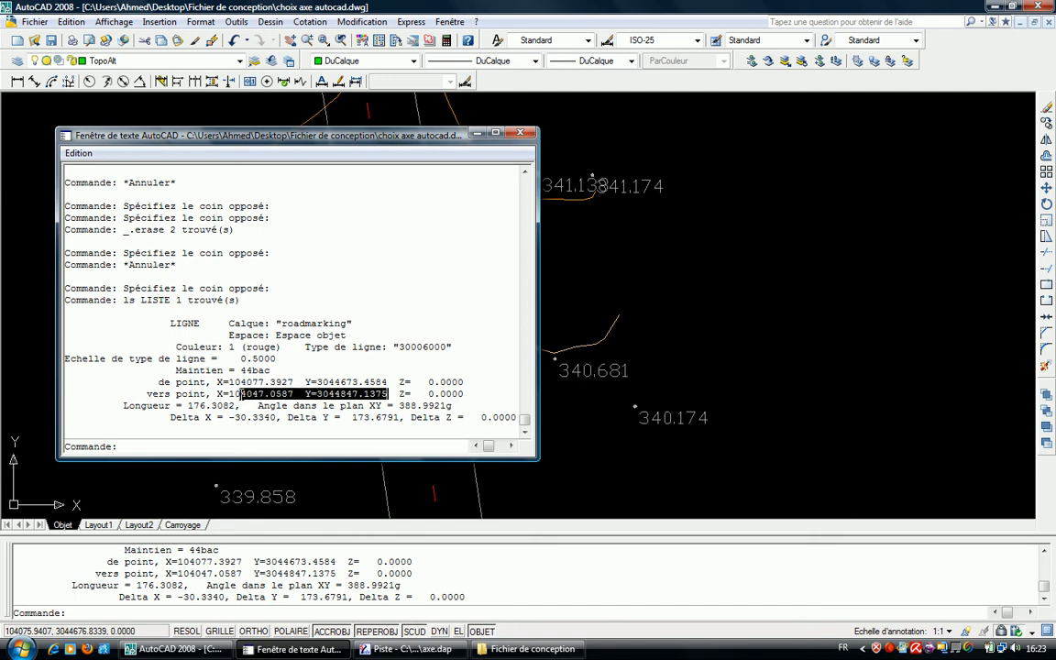
- In Piste, define point P10 at 104047.0587 3044847.1375, show the whole drawing and define straight line D5 from P9 to P10
{"action": "left_click", "coordinate": [408, 649]}
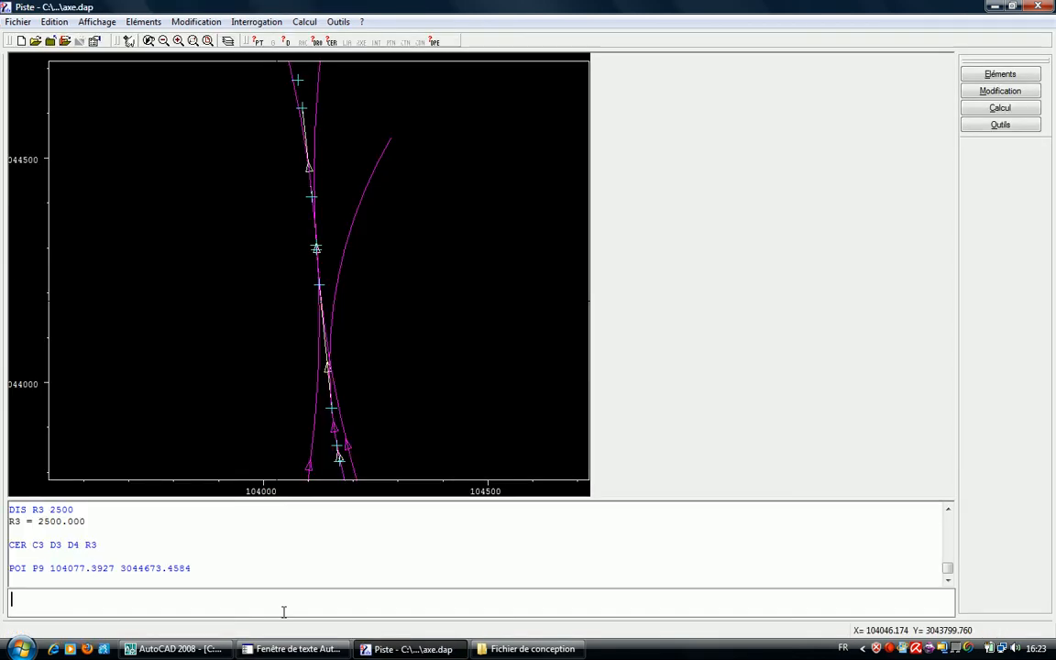
{"action": "type", "text": "POI P10"}
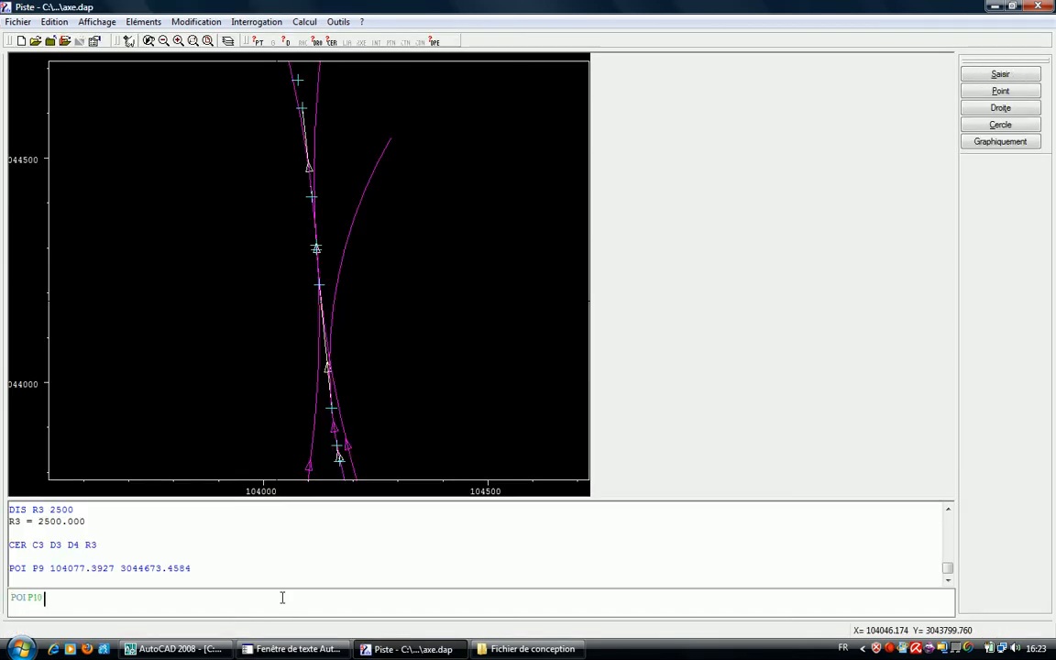
{"action": "key", "text": "ctrl+v"}
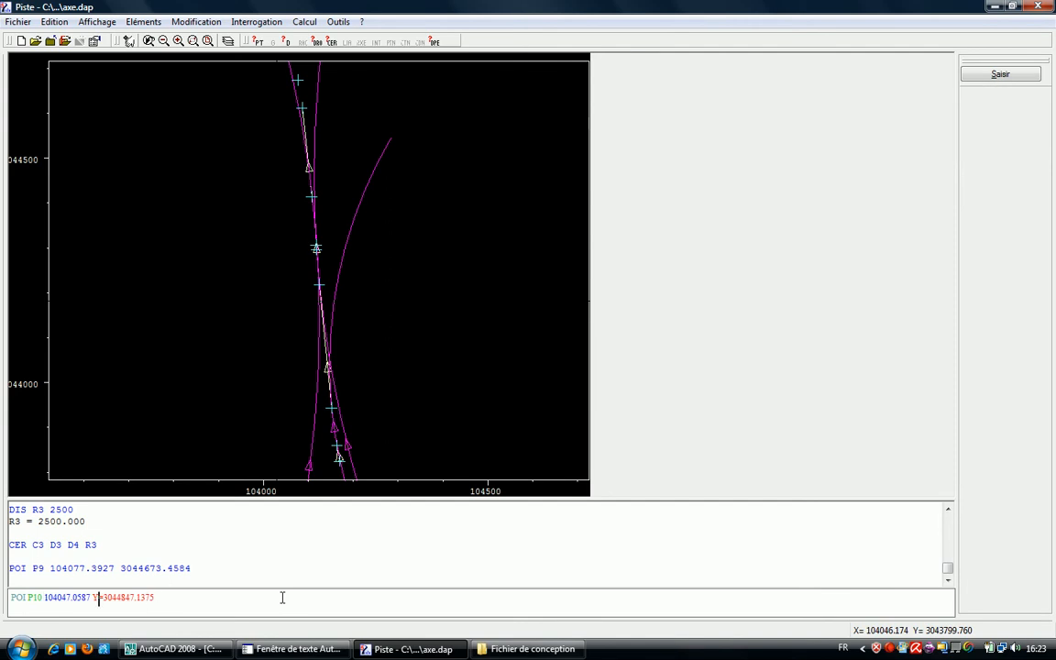
{"action": "key", "text": "Return"}
{"action": "right_click", "coordinate": [266, 117]}
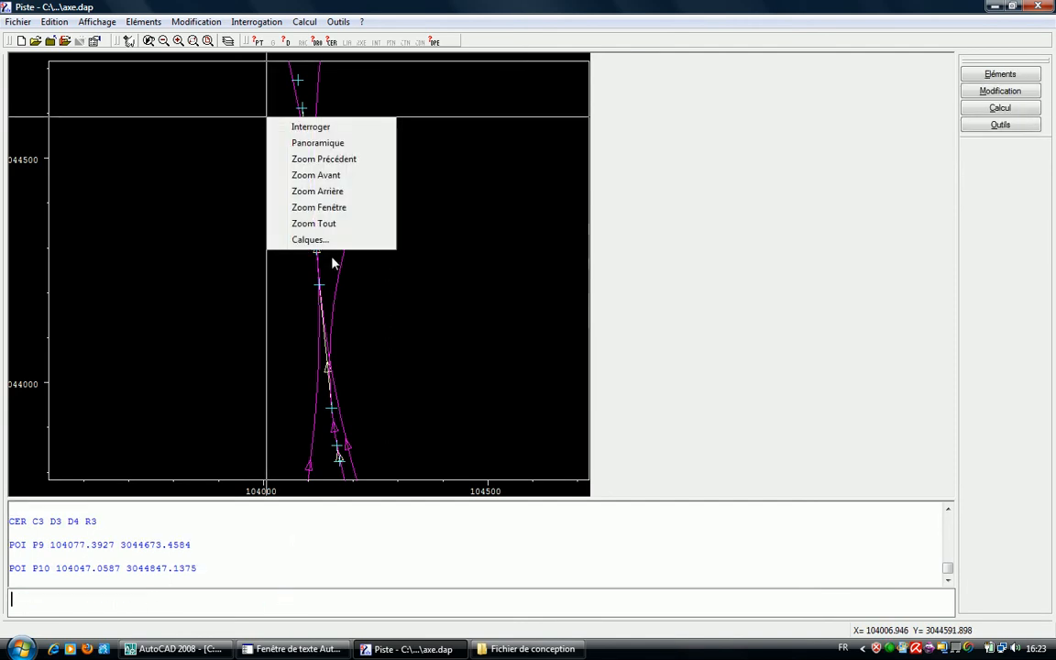
{"action": "left_click", "coordinate": [338, 234]}
{"action": "type", "text": "DRO D5 P9 P10"}
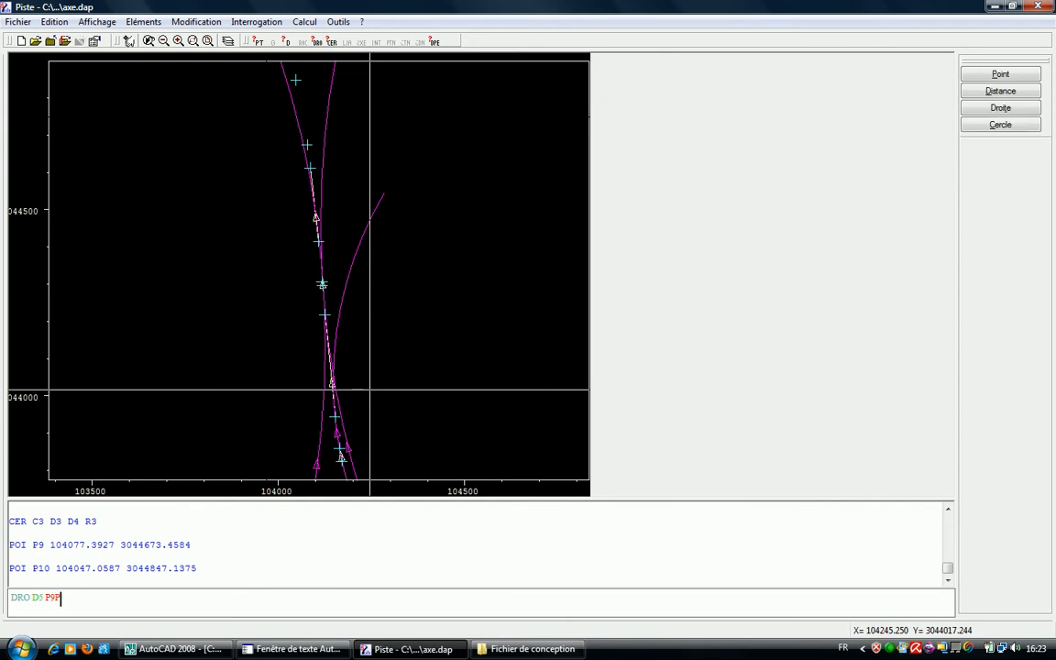
{"action": "key", "text": "Return"}
- Switch to AutoCAD and list the red axis arc just before the last listed line to read its radius
{"action": "key", "text": "alt+Tab"}
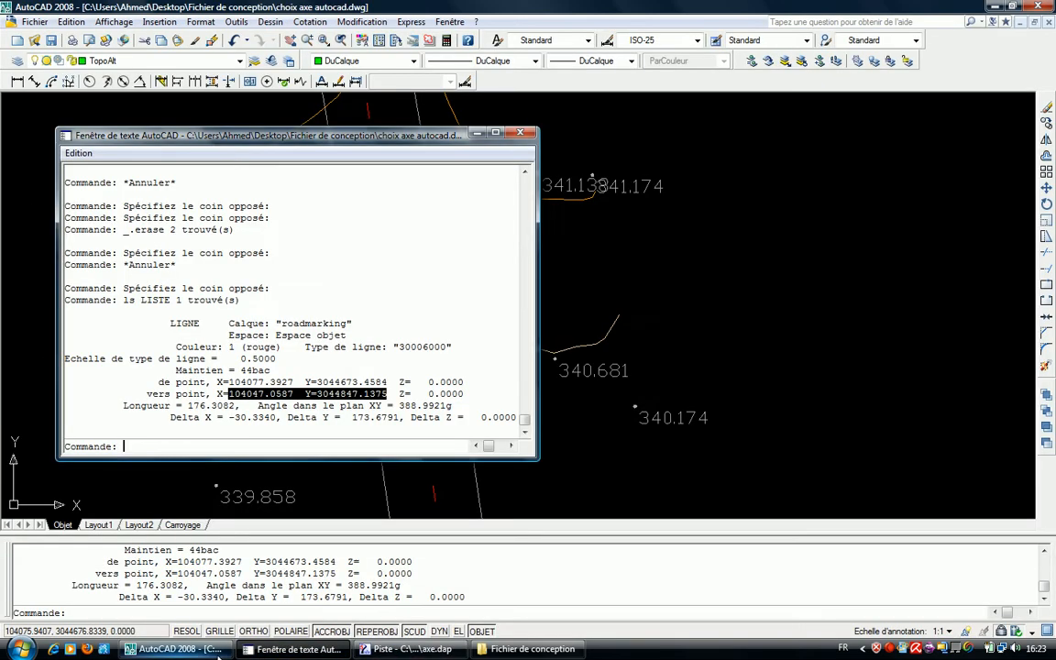
{"action": "left_click", "coordinate": [205, 646]}
{"action": "scroll", "coordinate": [404, 344], "scroll_direction": "down", "scroll_amount": 2}
{"action": "key", "text": "Escape"}
{"action": "left_click", "coordinate": [415, 414]}
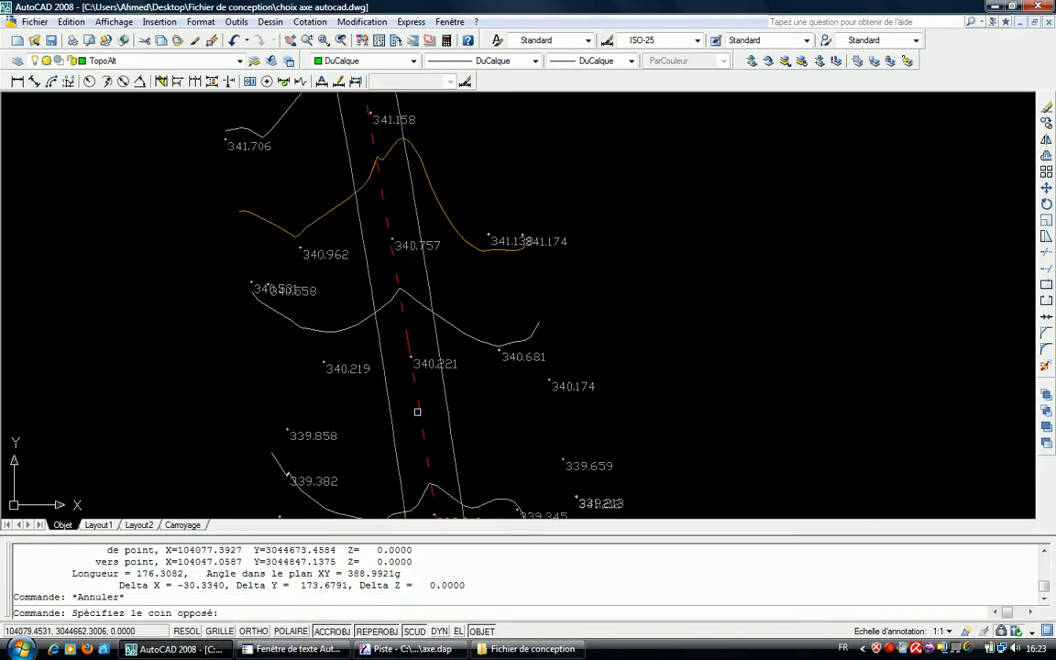
{"action": "left_click", "coordinate": [407, 403]}
{"action": "key", "text": "Escape"}
{"action": "left_click", "coordinate": [426, 400]}
{"action": "left_click", "coordinate": [406, 414]}
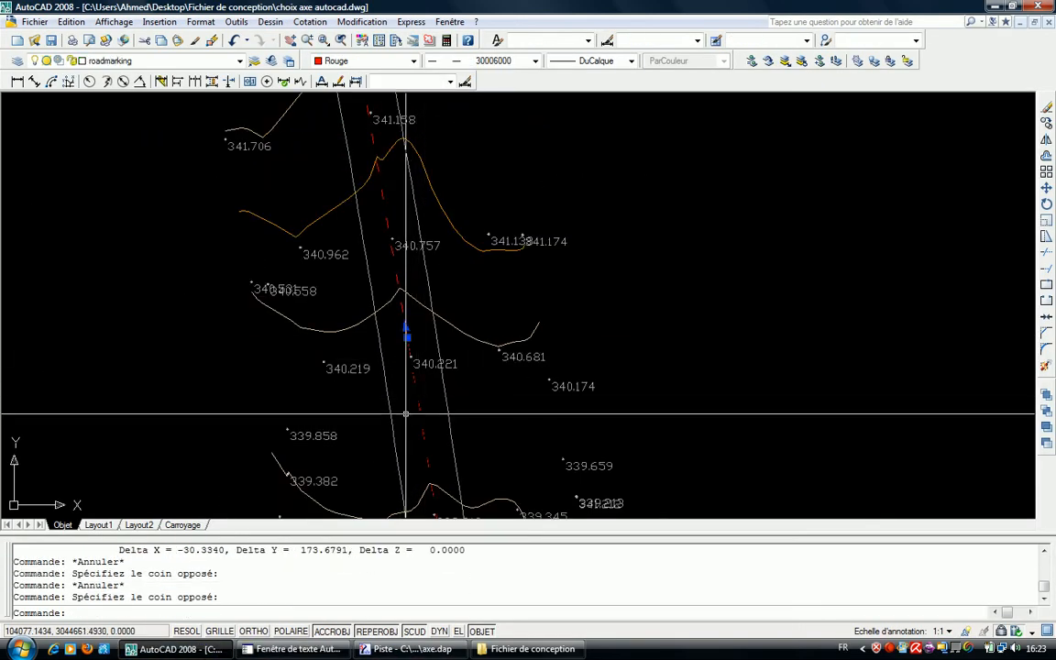
{"action": "type", "text": "ls"}
{"action": "key", "text": "Return"}
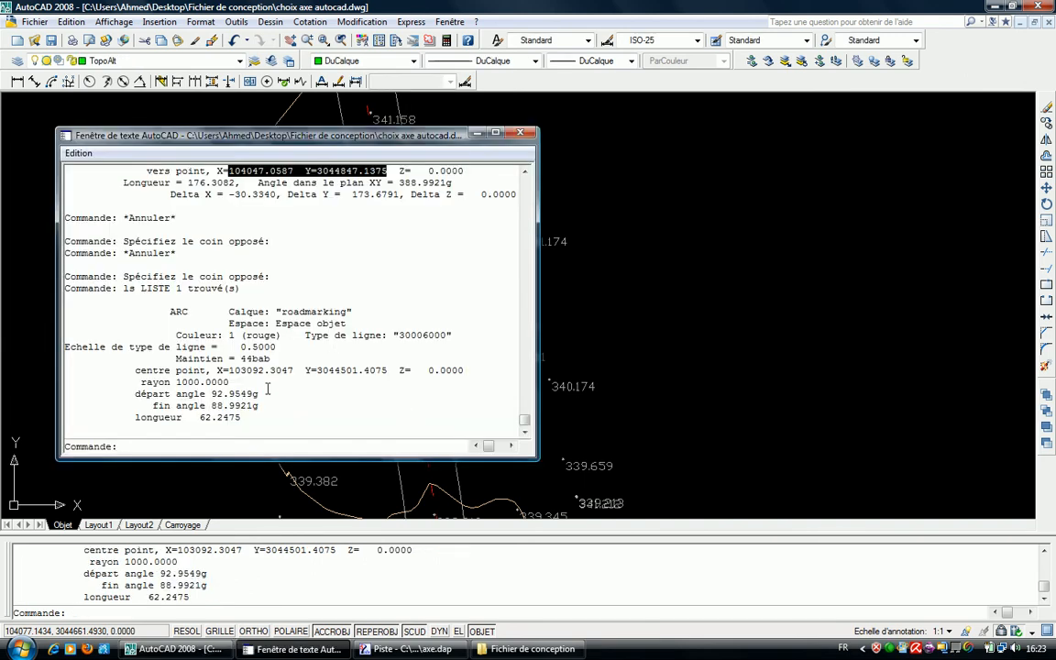
{"action": "left_click_drag", "start_coordinate": [255, 385], "coordinate": [158, 371]}
- In Piste, define distance R4 as 1000 and connecting circle C4 from D4, D5 and R4
{"action": "left_click", "coordinate": [372, 649]}
{"action": "type", "text": "DIS R"}
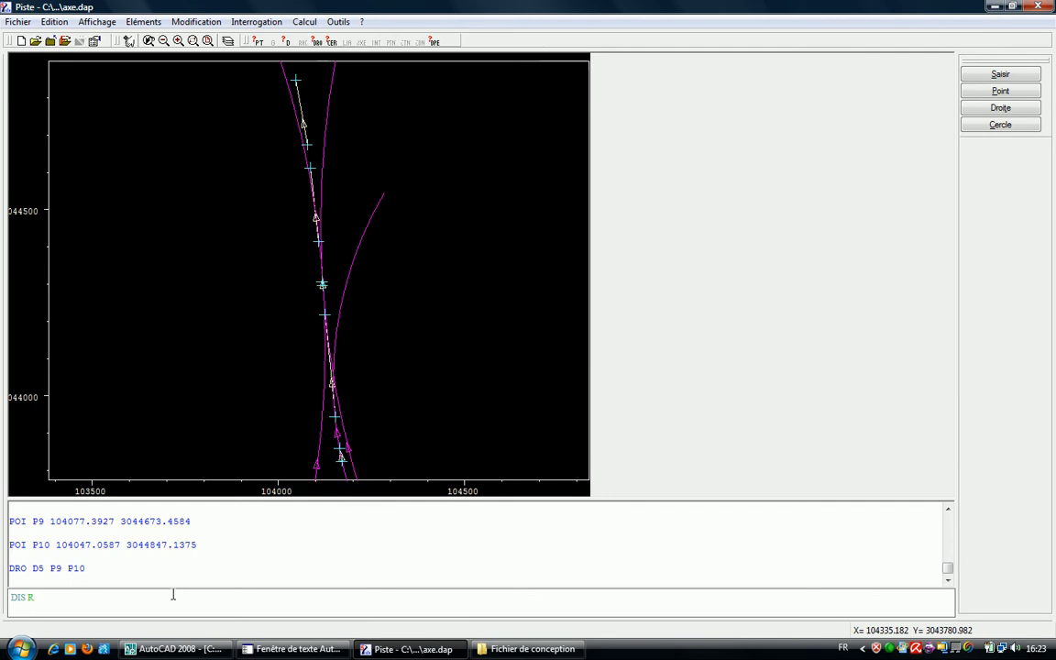
{"action": "type", "text": "4 1000"}
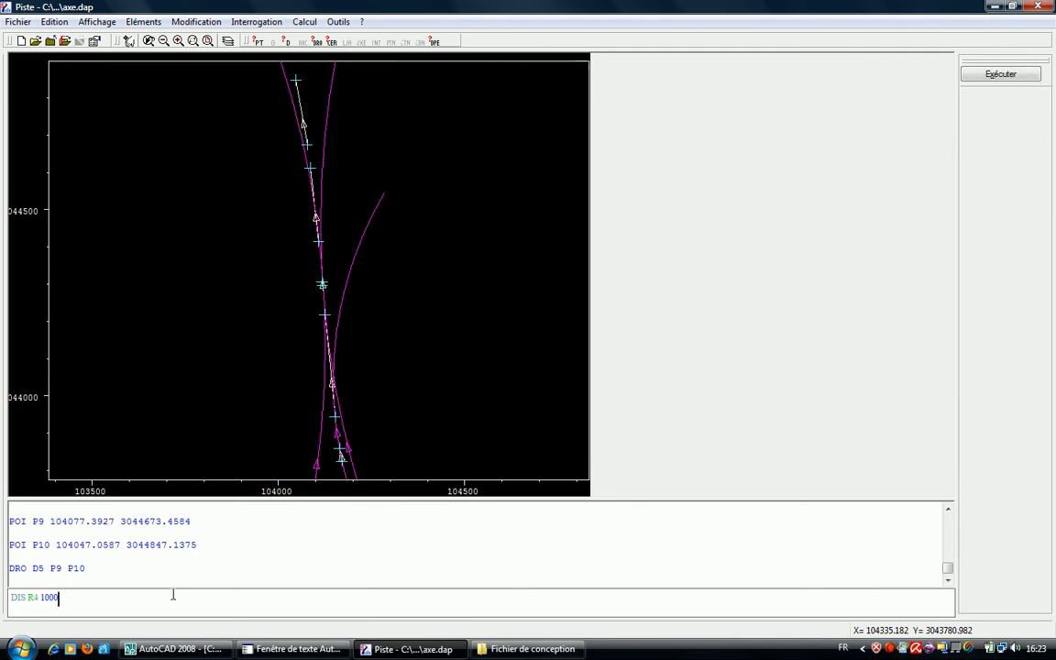
{"action": "key", "text": "Return"}
{"action": "type", "text": "CER C4 D4 D5 R4"}
{"action": "key", "text": "Return"}
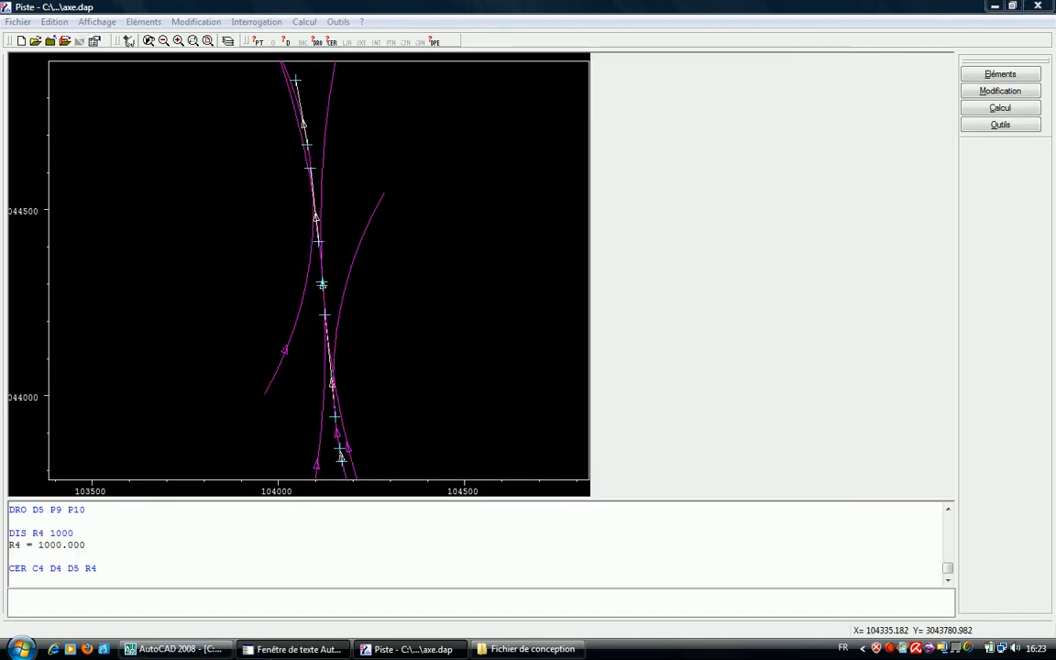
- Switch to AutoCAD and erase the already processed red axis arc together with the straight line that follows it
{"action": "key", "text": "alt+Tab"}
{"action": "key", "text": "Escape"}
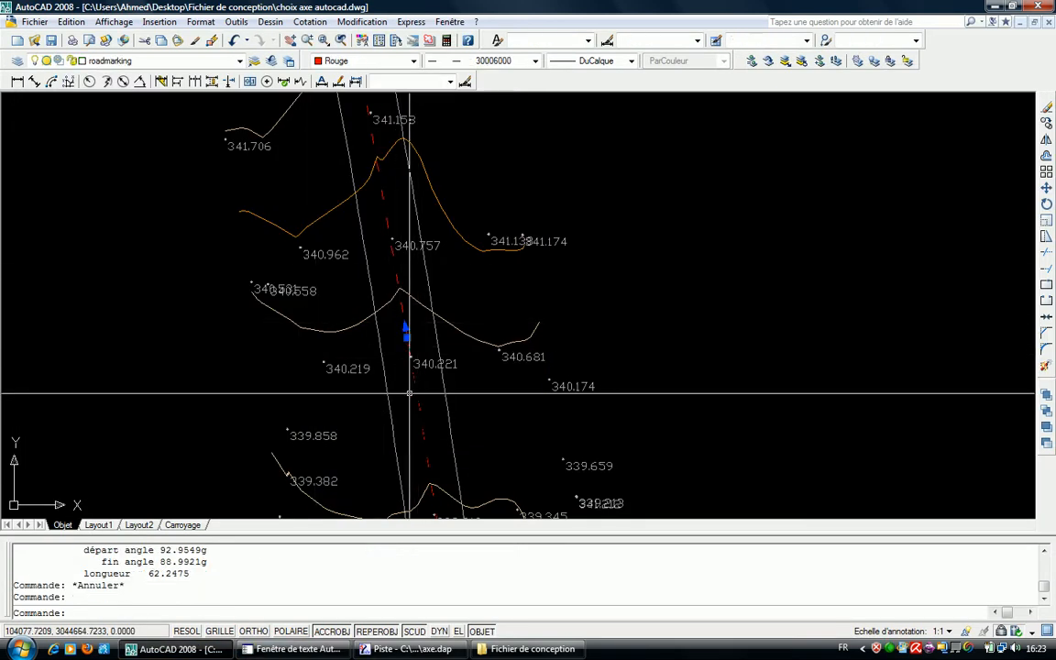
{"action": "left_click", "coordinate": [403, 269]}
{"action": "left_click", "coordinate": [380, 282]}
{"action": "scroll", "coordinate": [382, 283], "scroll_direction": "down", "scroll_amount": 10}
{"action": "middle_click_drag", "start_coordinate": [388, 309], "coordinate": [395, 347]}
{"action": "scroll", "coordinate": [377, 283], "scroll_direction": "up", "scroll_amount": 8}
{"action": "key", "text": "Delete"}
- List the red axis straight line beyond the next arc and copy its start point coordinates from the text window
{"action": "left_click", "coordinate": [417, 248]}
{"action": "left_click", "coordinate": [378, 264]}
{"action": "scroll", "coordinate": [378, 265], "scroll_direction": "down", "scroll_amount": 5}
{"action": "middle_click_drag", "start_coordinate": [392, 286], "coordinate": [434, 425]}
{"action": "scroll", "coordinate": [381, 229], "scroll_direction": "up", "scroll_amount": 8}
{"action": "key", "text": "Escape"}
{"action": "left_click", "coordinate": [409, 198]}
{"action": "left_click", "coordinate": [374, 213]}
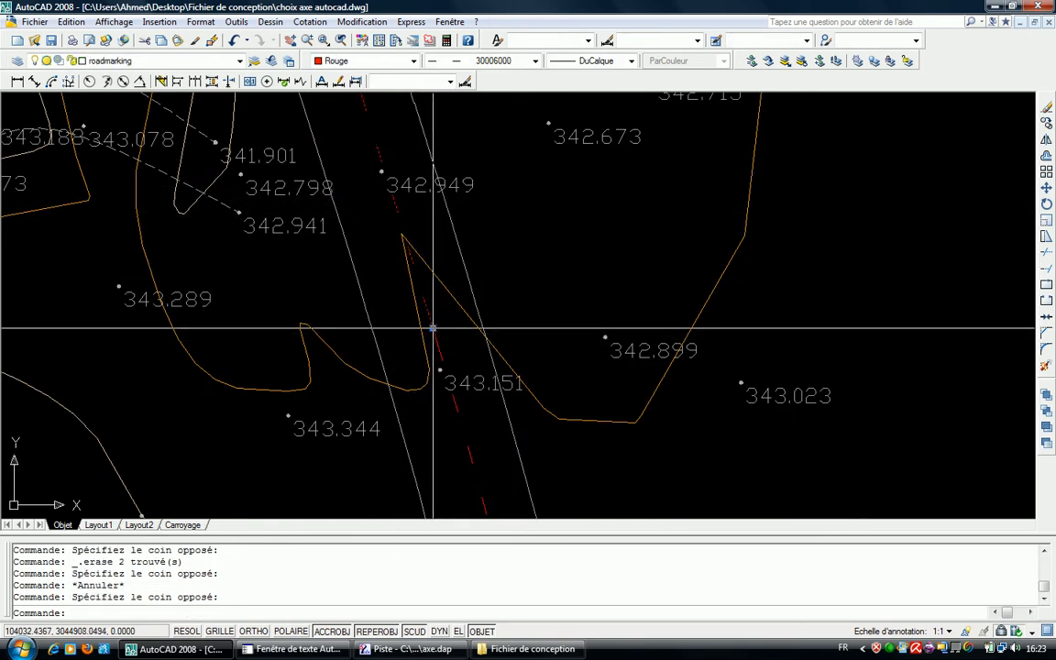
{"action": "type", "text": "li"}
{"action": "key", "text": "Return"}
{"action": "mouse_move", "coordinate": [230, 382]}
{"action": "left_mouse_down"}
{"action": "mouse_move", "coordinate": [390, 381]}
{"action": "mouse_move", "coordinate": [228, 370]}
{"action": "mouse_move", "coordinate": [228, 381]}
{"action": "left_mouse_up"}
{"action": "key", "text": "ctrl+c"}
- In Piste, define point P11 at 104032.4367 3044908.0494 and show the whole drawing
{"action": "key", "text": "alt+Tab"}
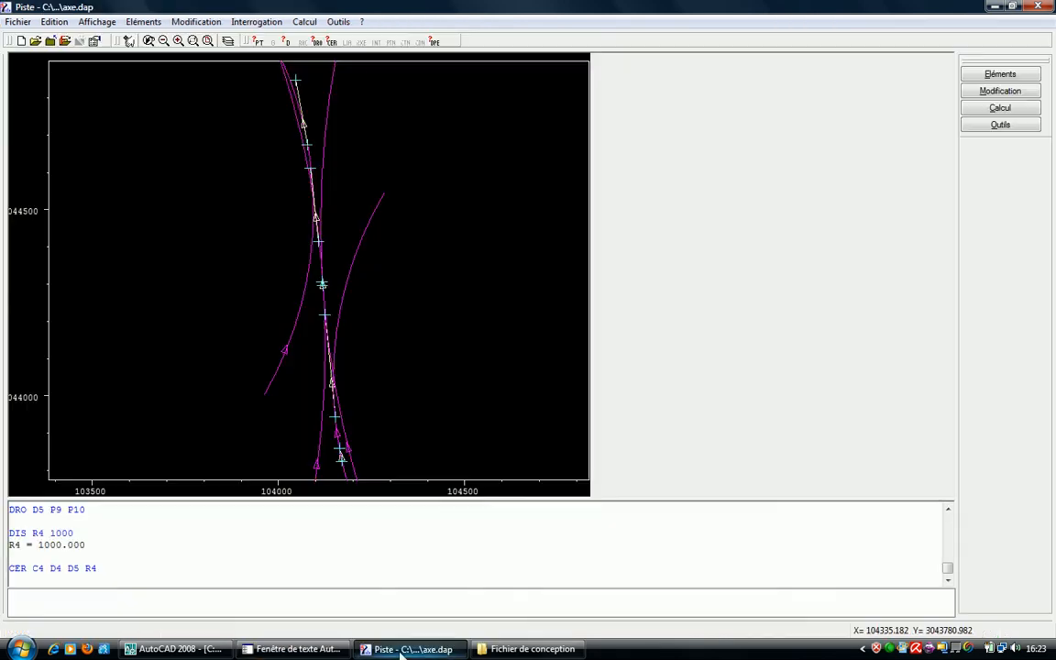
{"action": "type", "text": "POI P"}
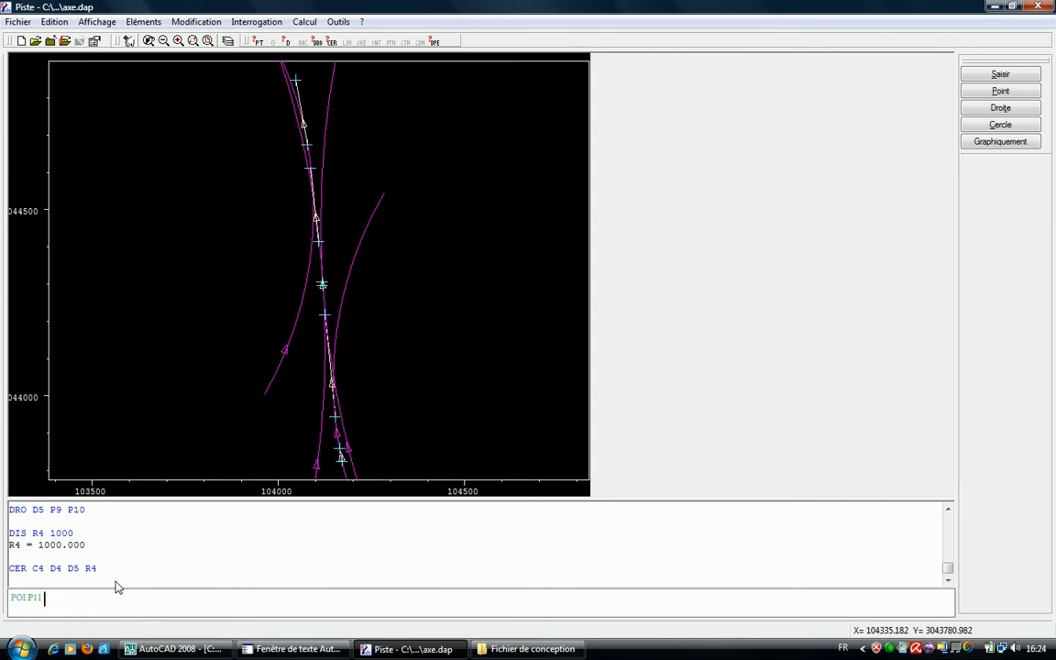
{"action": "type", "text": "11"}
{"action": "key", "text": "ctrl+v"}
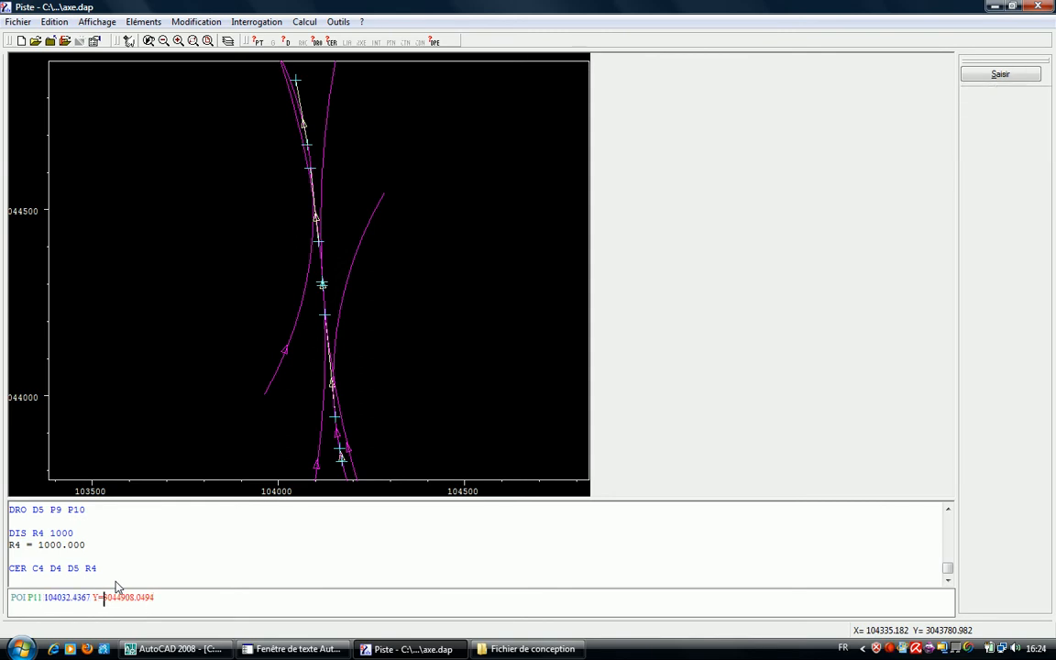
{"action": "key", "text": "Return"}
{"action": "right_click", "coordinate": [190, 224]}
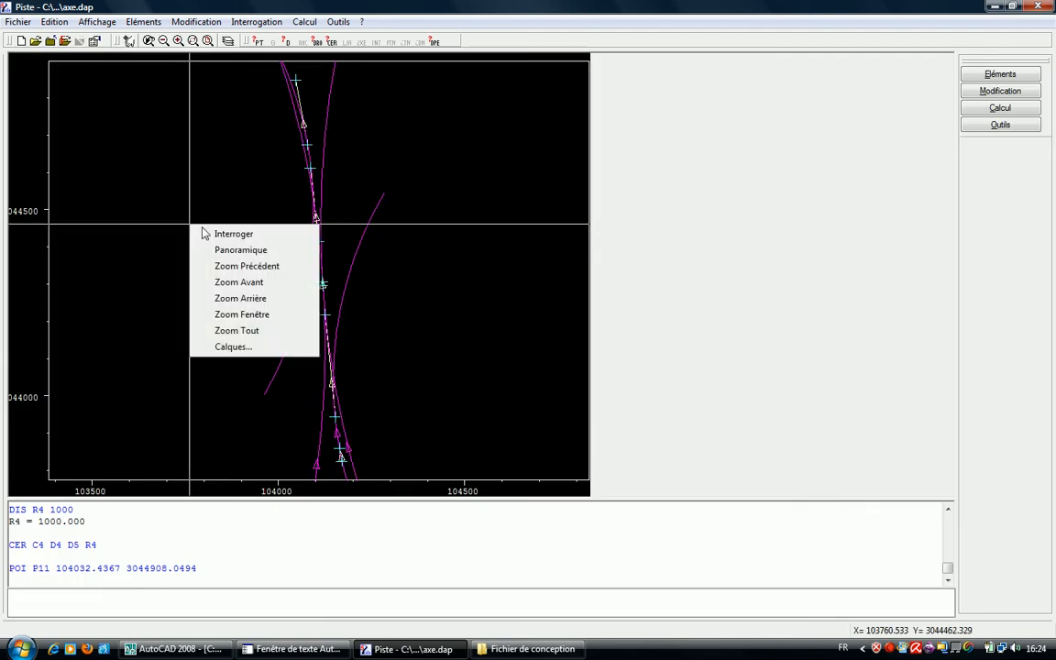
{"action": "left_click", "coordinate": [275, 332]}
- Select the line's end point coordinates in AutoCAD's listing, then start defining point P12 in Piste
{"action": "left_click", "coordinate": [161, 649]}
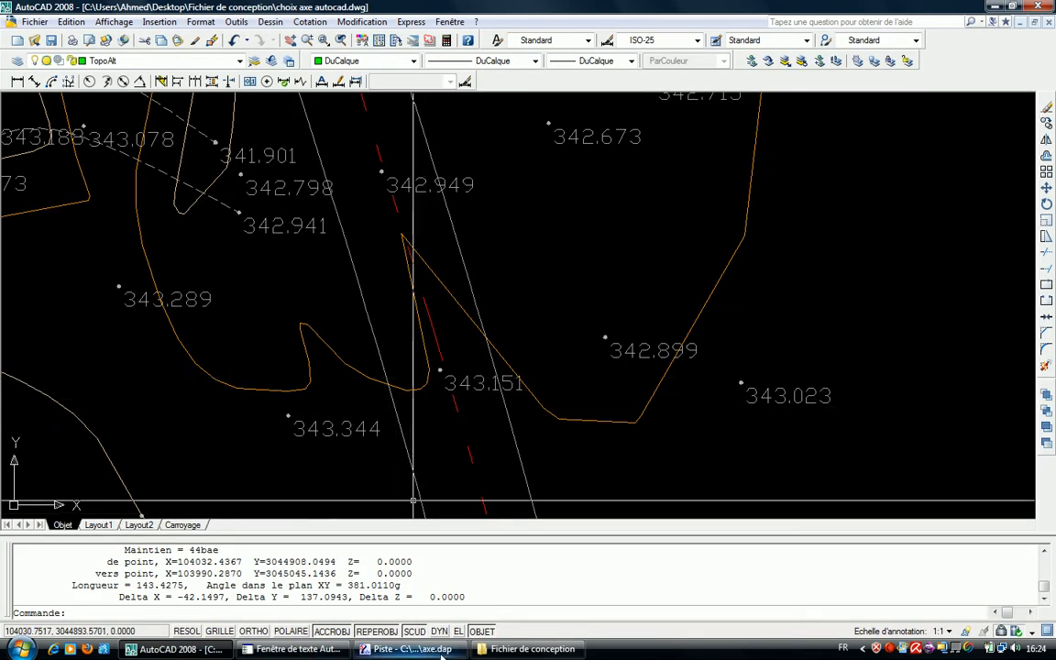
{"action": "key", "text": "F2"}
{"action": "mouse_move", "coordinate": [228, 396]}
{"action": "left_mouse_down"}
{"action": "mouse_move", "coordinate": [388, 397]}
{"action": "mouse_move", "coordinate": [229, 393]}
{"action": "left_mouse_up"}
{"action": "left_click", "coordinate": [389, 398]}
{"action": "left_click", "coordinate": [229, 394]}
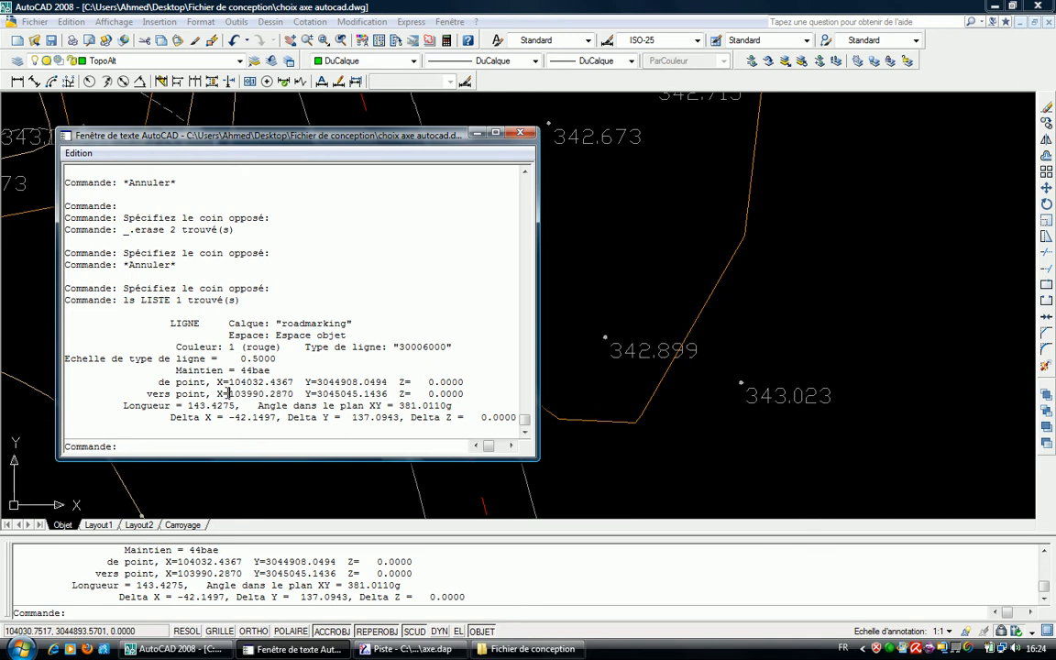
{"action": "left_click_drag", "start_coordinate": [389, 394], "coordinate": [234, 394]}
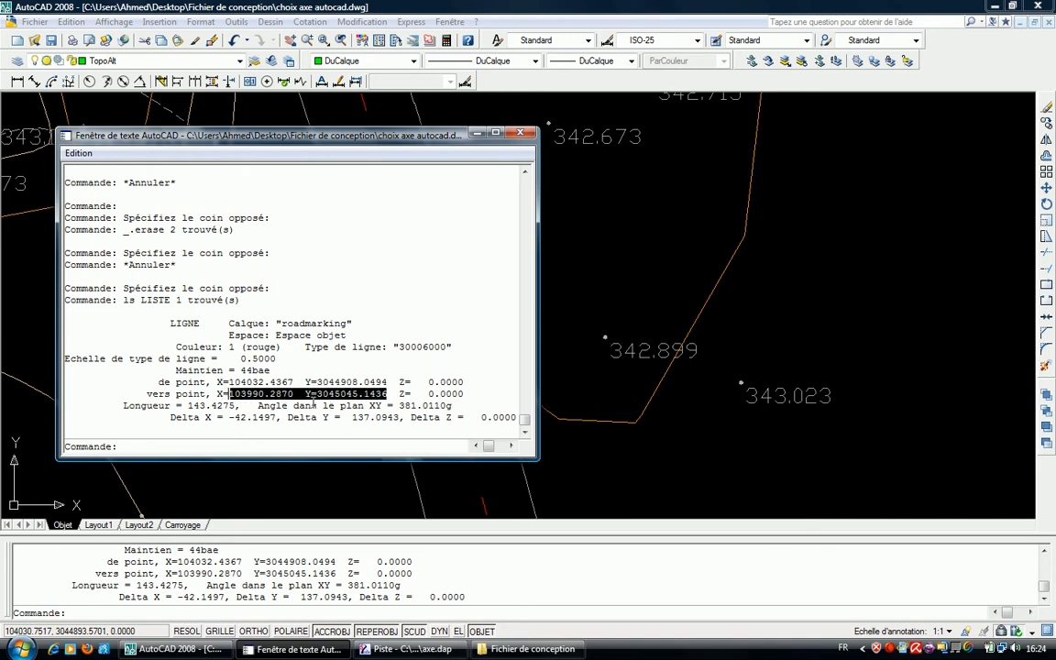
{"action": "key", "text": "alt+Tab"}
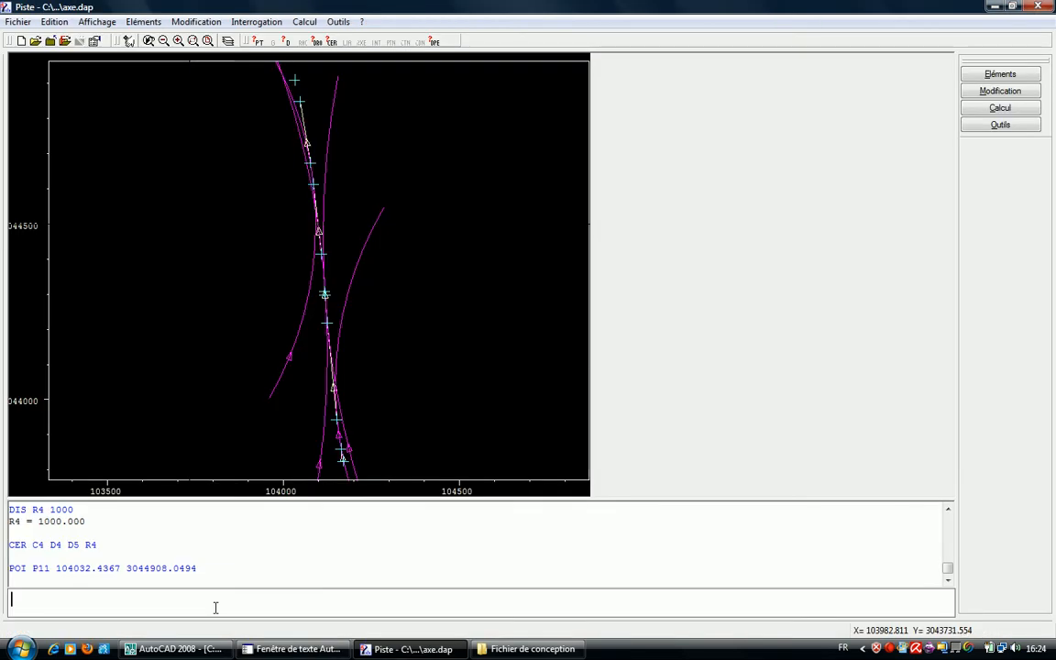
{"action": "type", "text": "POI P12"}
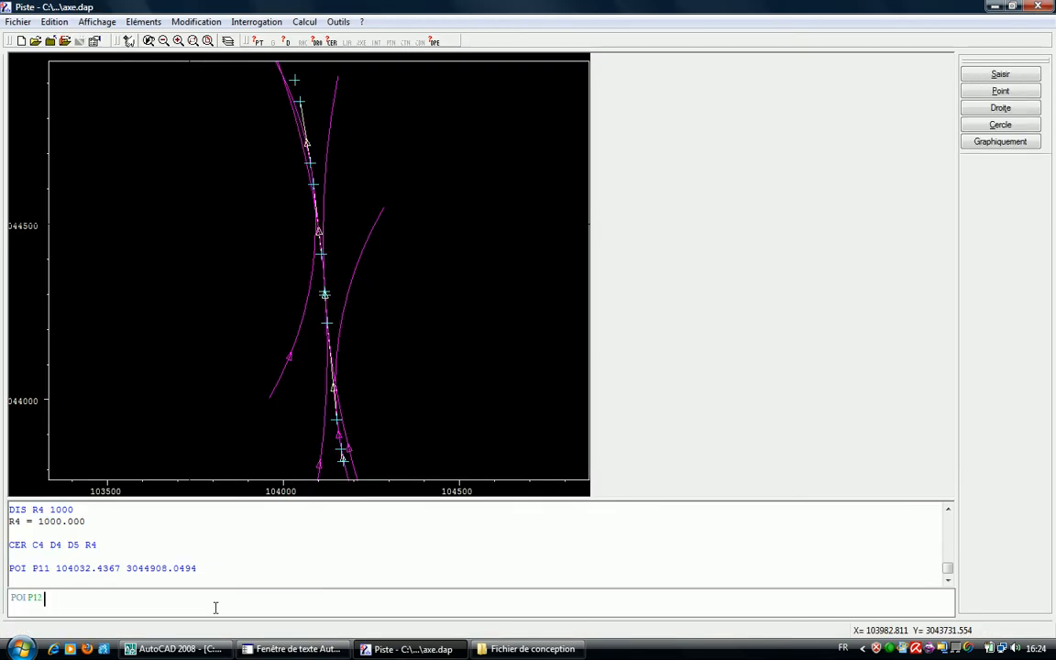
- Return to AutoCAD's text window and copy the listed line's end point coordinates
{"action": "key", "text": "alt+Tab"}
{"action": "key", "text": "ctrl+c"}
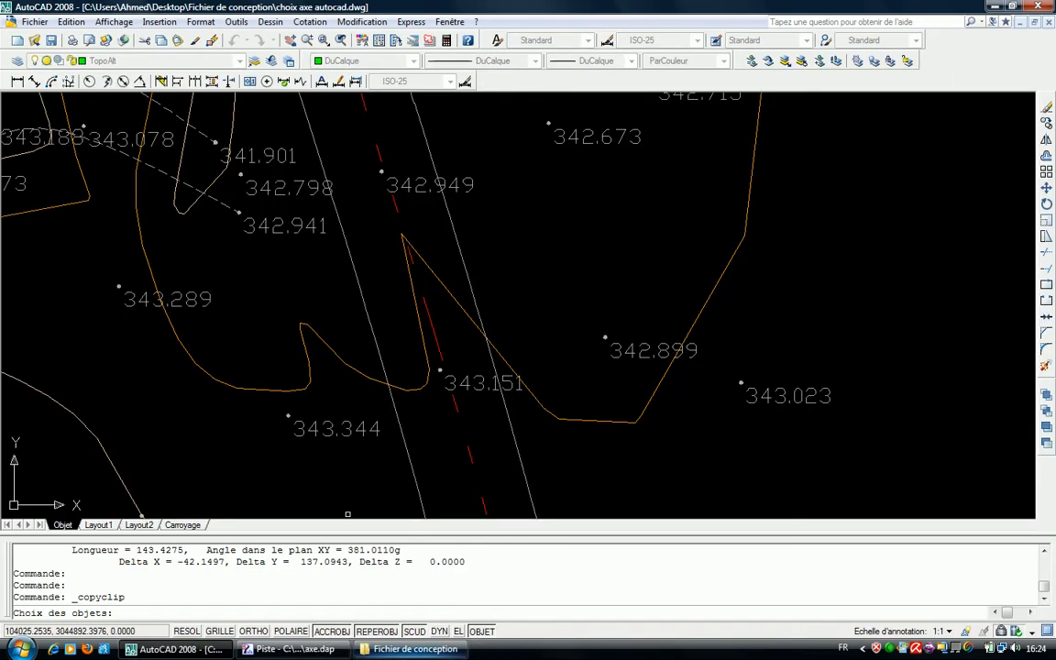
{"action": "key", "text": "Escape"}
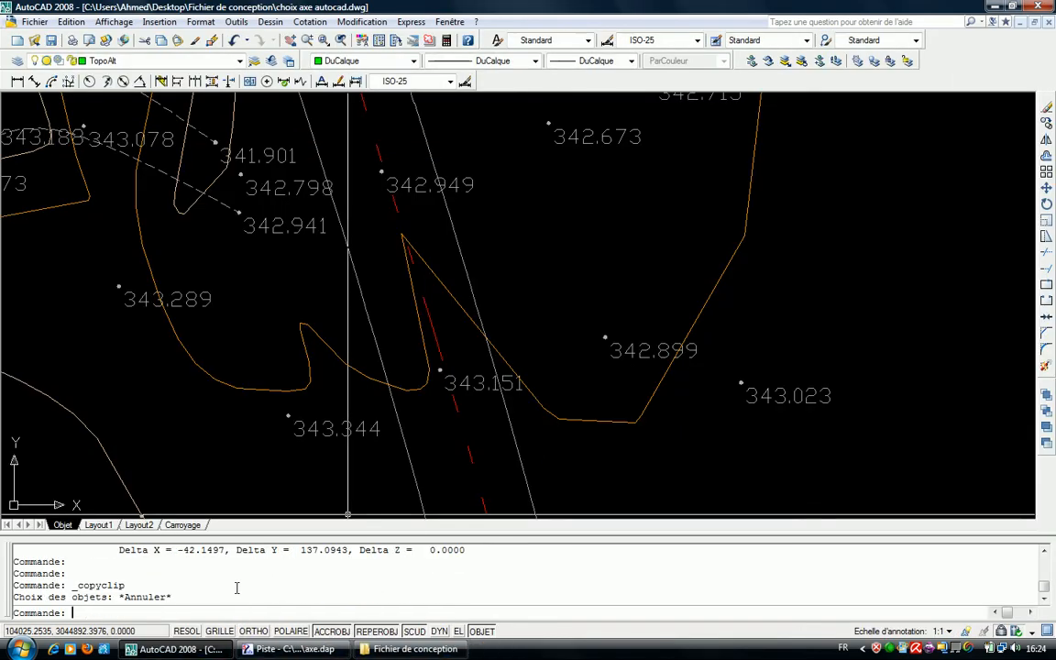
{"action": "key", "text": "F3"}
{"action": "key", "text": "F2"}
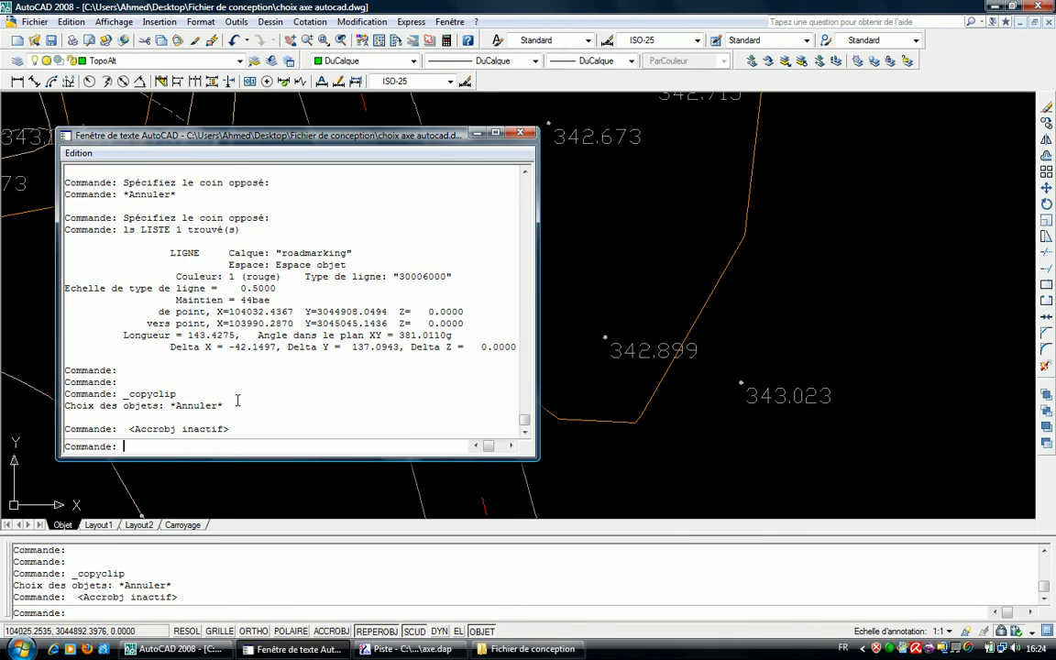
{"action": "key", "text": "F3"}
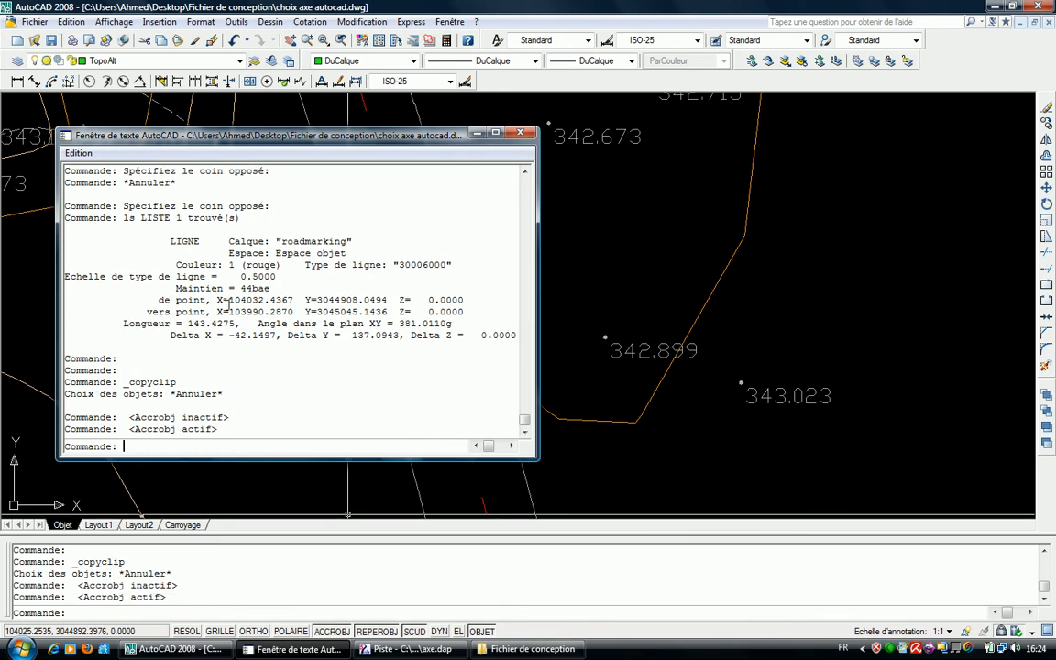
{"action": "left_click_drag", "start_coordinate": [229, 312], "coordinate": [365, 315]}
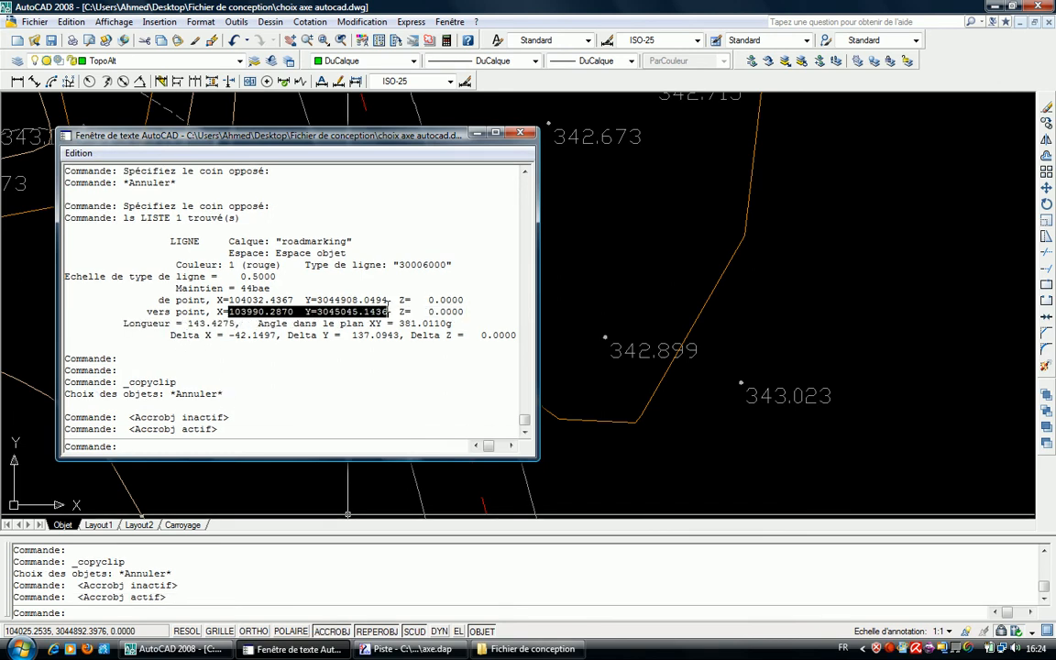
- In Piste, complete point P12 with coordinates 103990.2870 3045045.1436 and show the whole drawing
{"action": "left_click", "coordinate": [403, 649]}
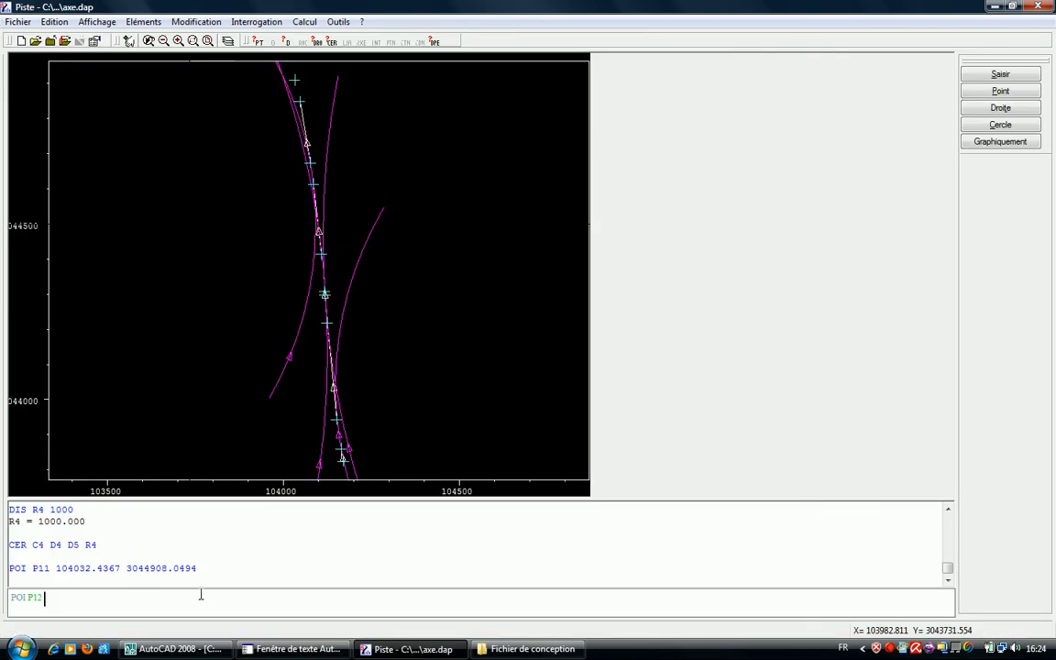
{"action": "key", "text": "ctrl+v"}
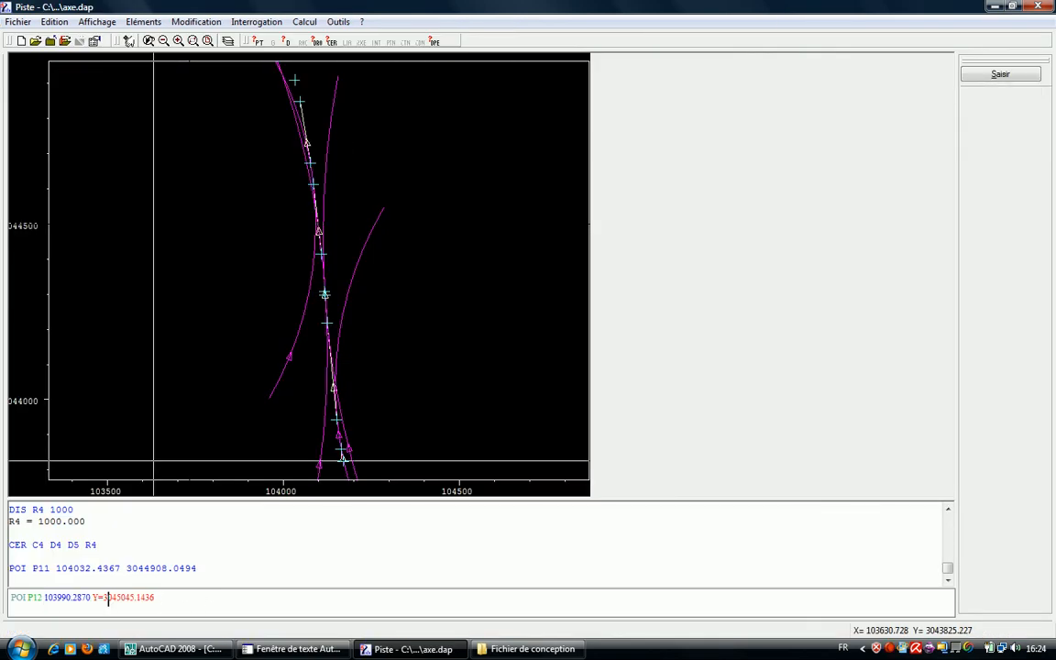
{"action": "key", "text": "Return"}
{"action": "right_click", "coordinate": [495, 400]}
{"action": "left_click", "coordinate": [542, 506]}
- Define straight line D6 from point P11 to point P12
{"action": "type", "text": "DRO D6"}
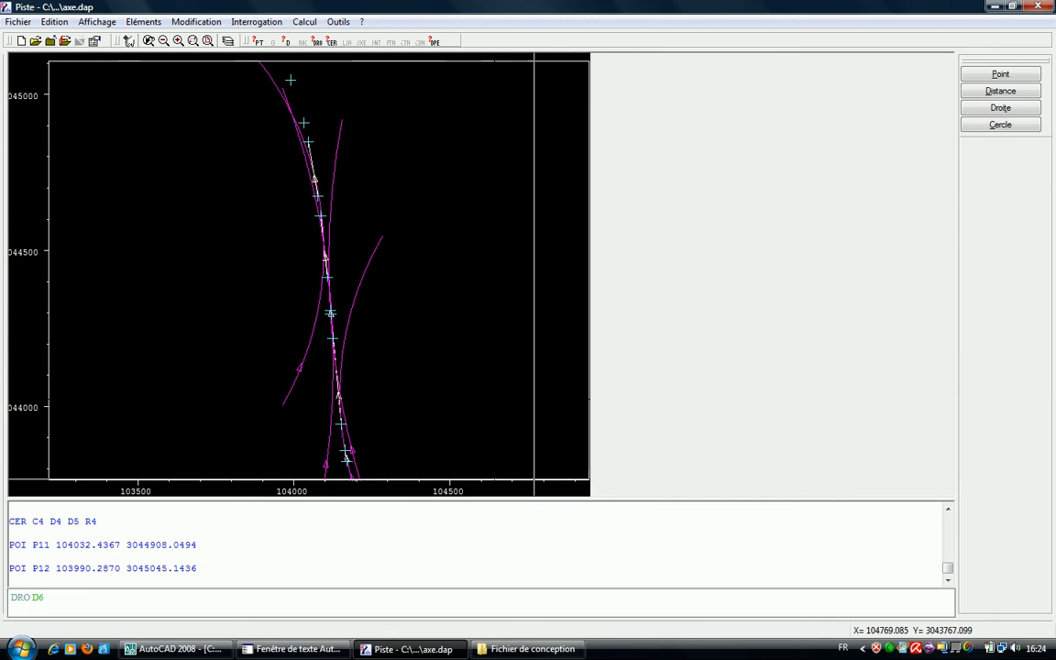
{"action": "left_click", "coordinate": [1019, 74]}
{"action": "left_click", "coordinate": [304, 120]}
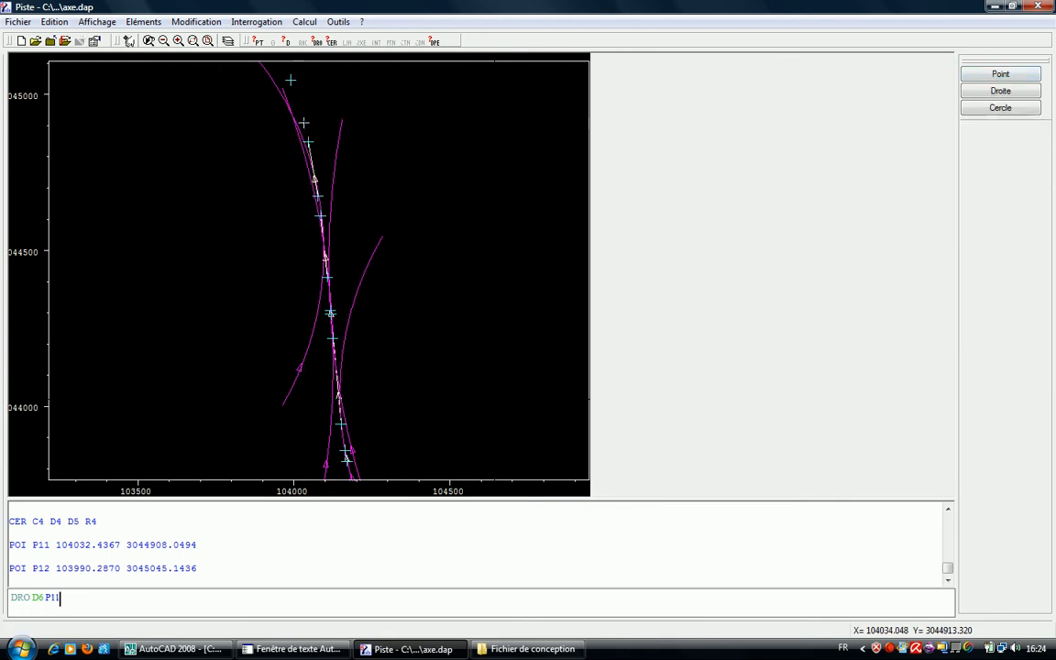
{"action": "left_click", "coordinate": [291, 80]}
{"action": "key", "text": "Return"}
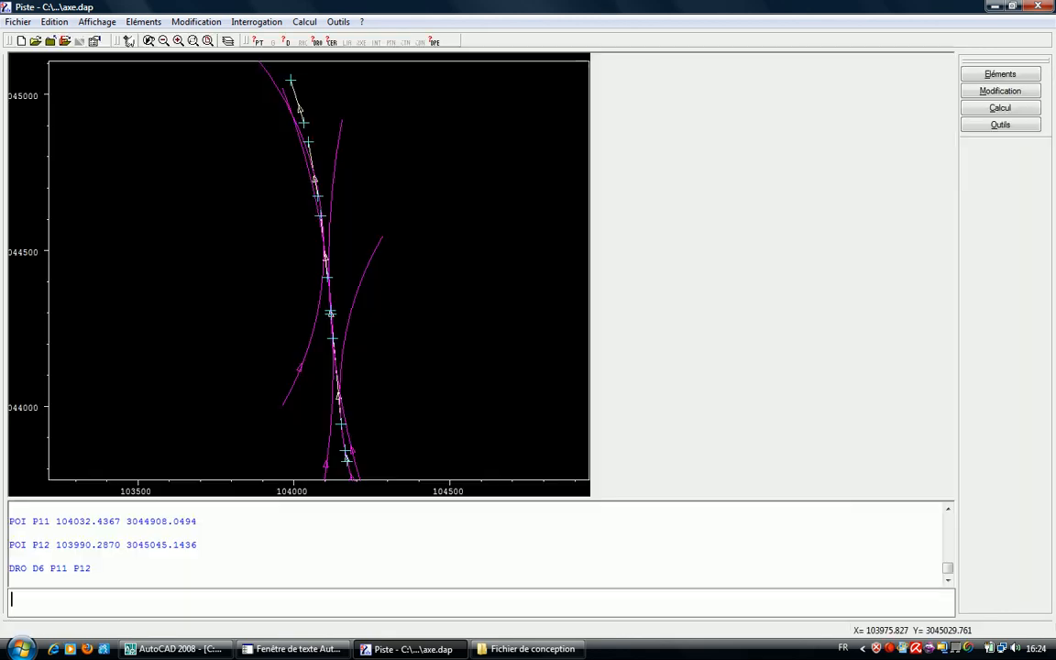
- Start defining distance R5, then switch to AutoCAD and list the red axis arc just before the line to read its radius
{"action": "type", "text": "DIS P"}
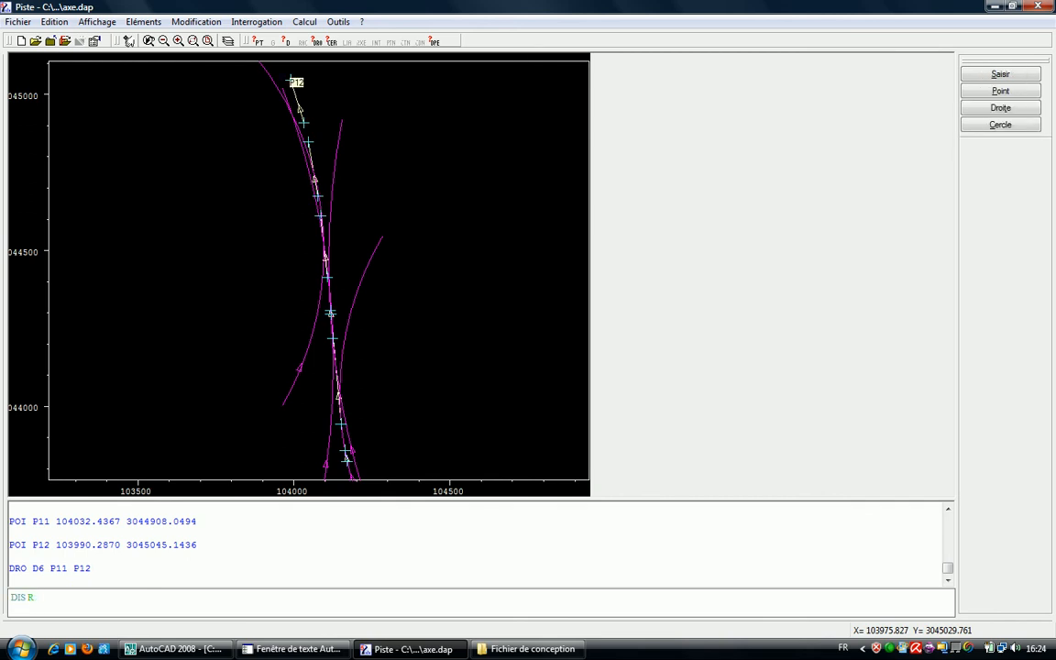
{"action": "left_click", "coordinate": [291, 649]}
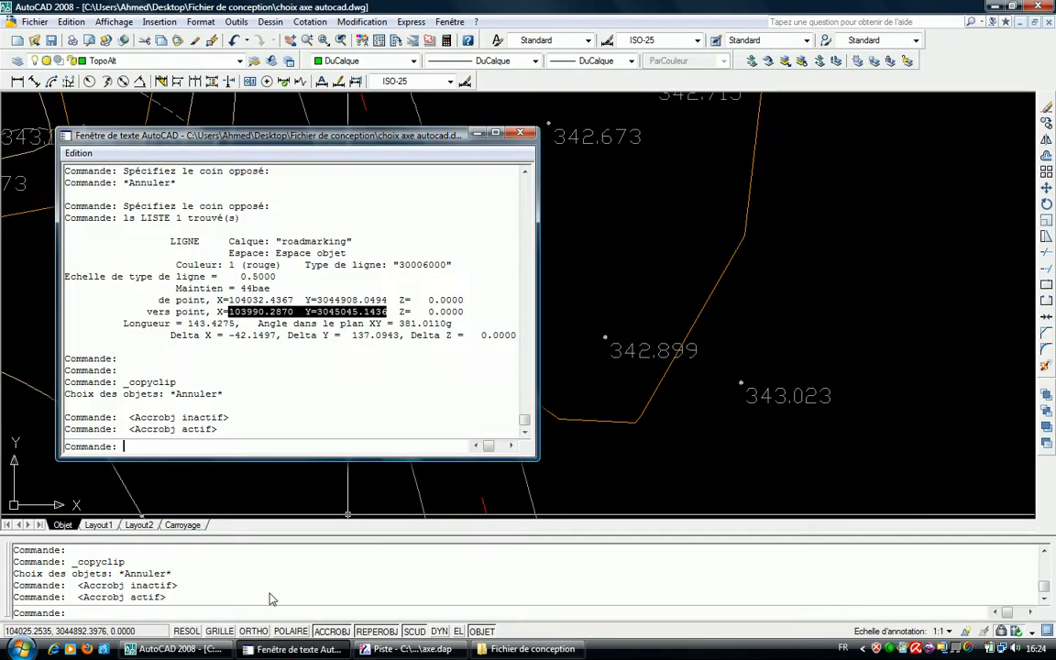
{"action": "left_click", "coordinate": [680, 288]}
{"action": "key", "text": "Escape"}
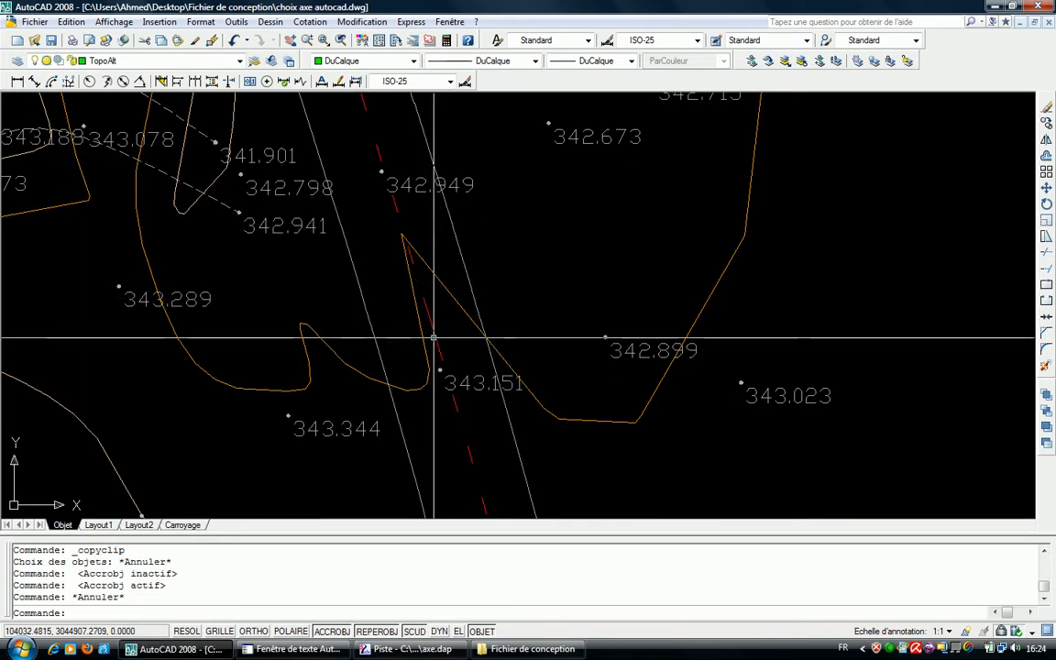
{"action": "left_click", "coordinate": [437, 339]}
{"action": "scroll", "coordinate": [407, 252], "scroll_direction": "down", "scroll_amount": 4}
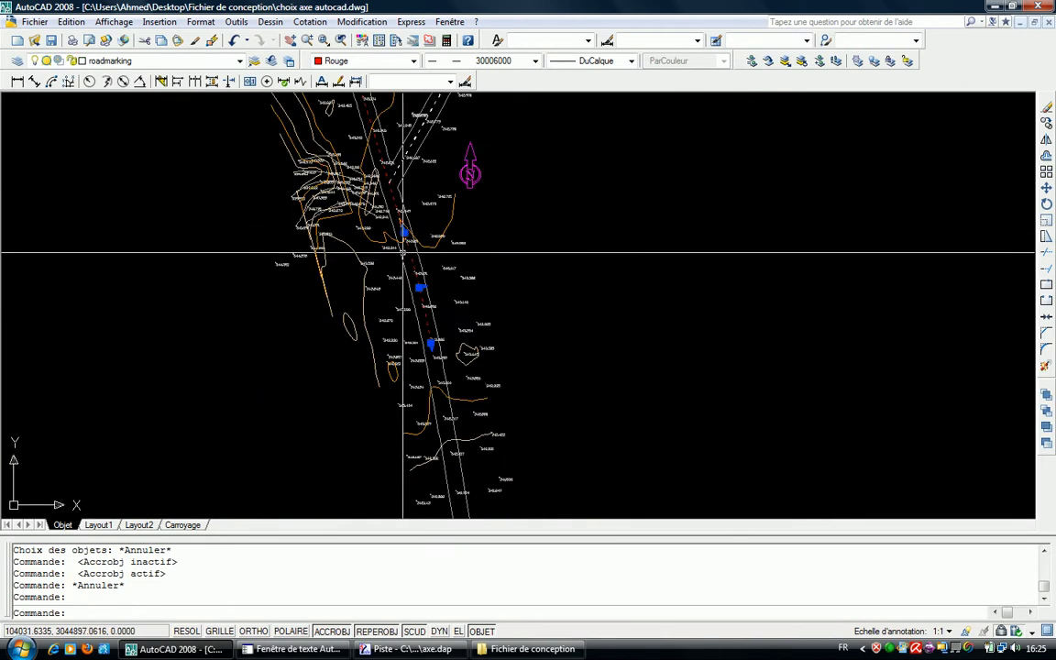
{"action": "type", "text": "ls"}
{"action": "key", "text": "Return"}
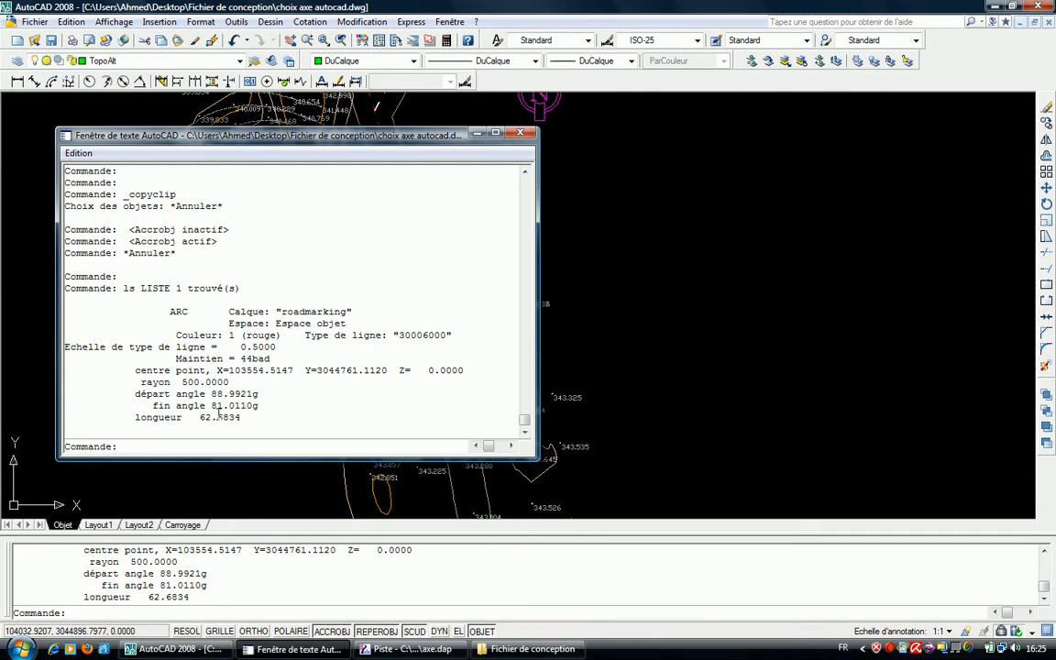
{"action": "left_click_drag", "start_coordinate": [232, 382], "coordinate": [148, 382]}
- In Piste, define distance R5 as 500 and connecting circle C5 from D5, D6 and R5
{"action": "left_click", "coordinate": [374, 647]}
{"action": "left_click", "coordinate": [143, 609]}
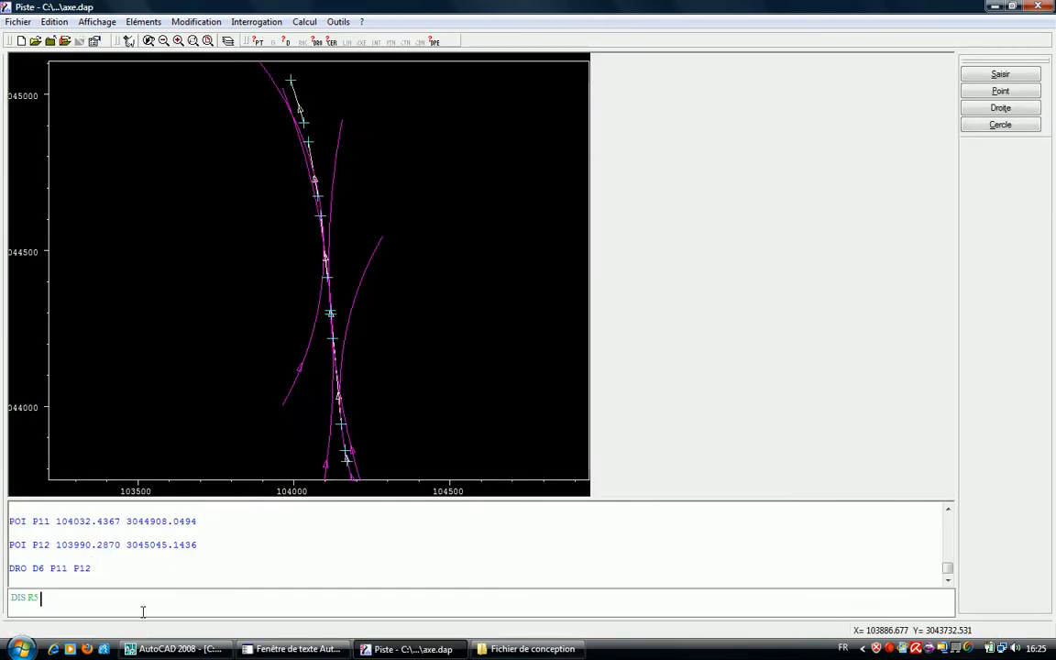
{"action": "type", "text": "500"}
{"action": "key", "text": "Return"}
{"action": "type", "text": "C"}
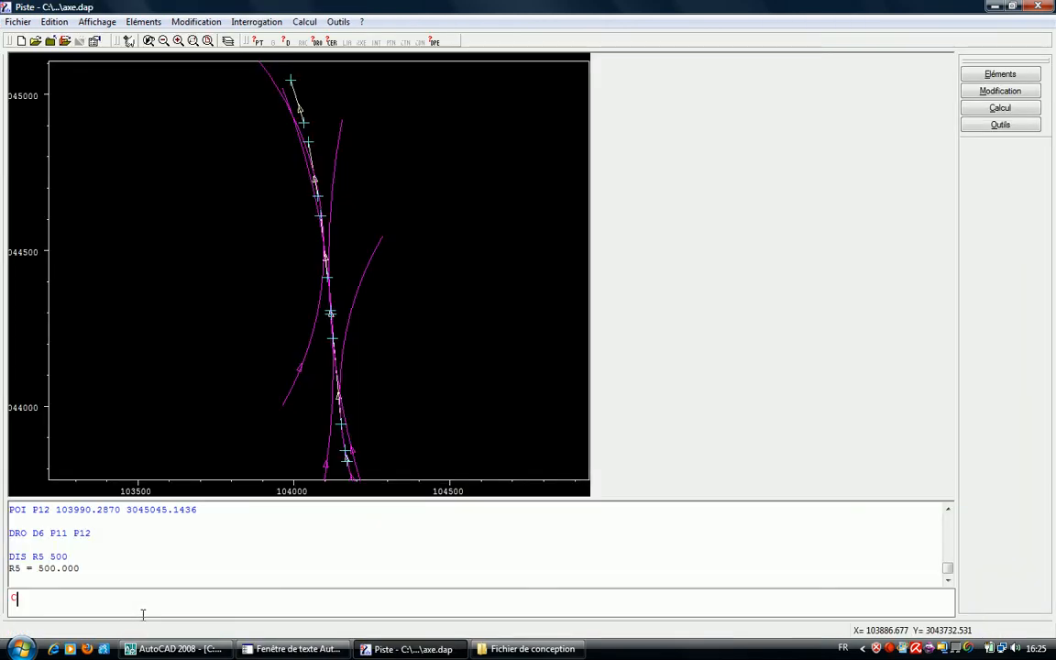
{"action": "type", "text": "ER C5 D5"}
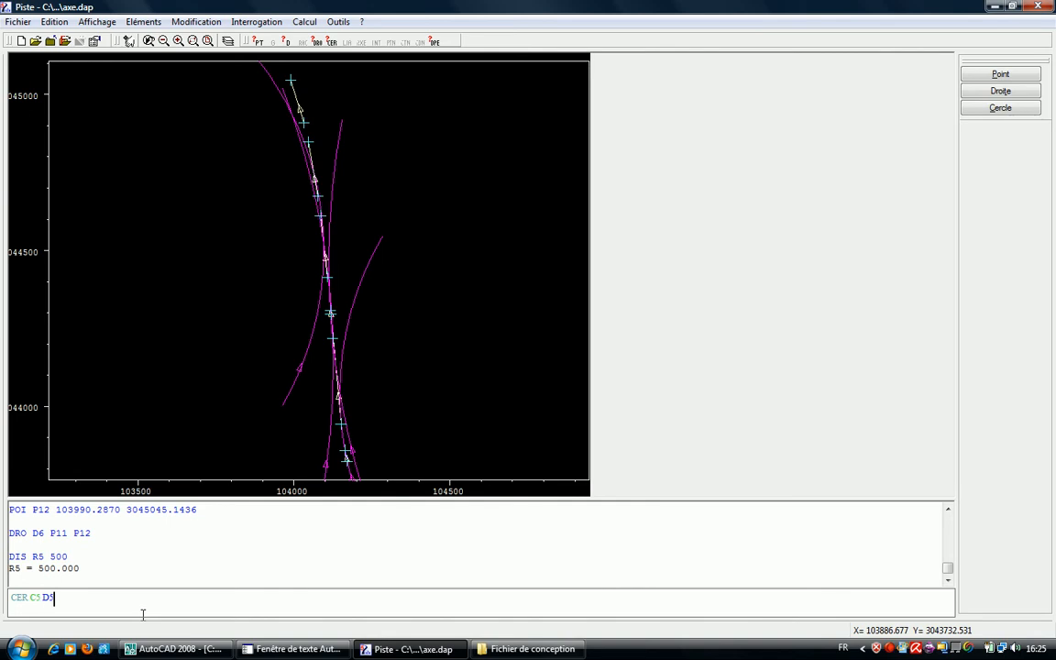
{"action": "type", "text": " D6"}
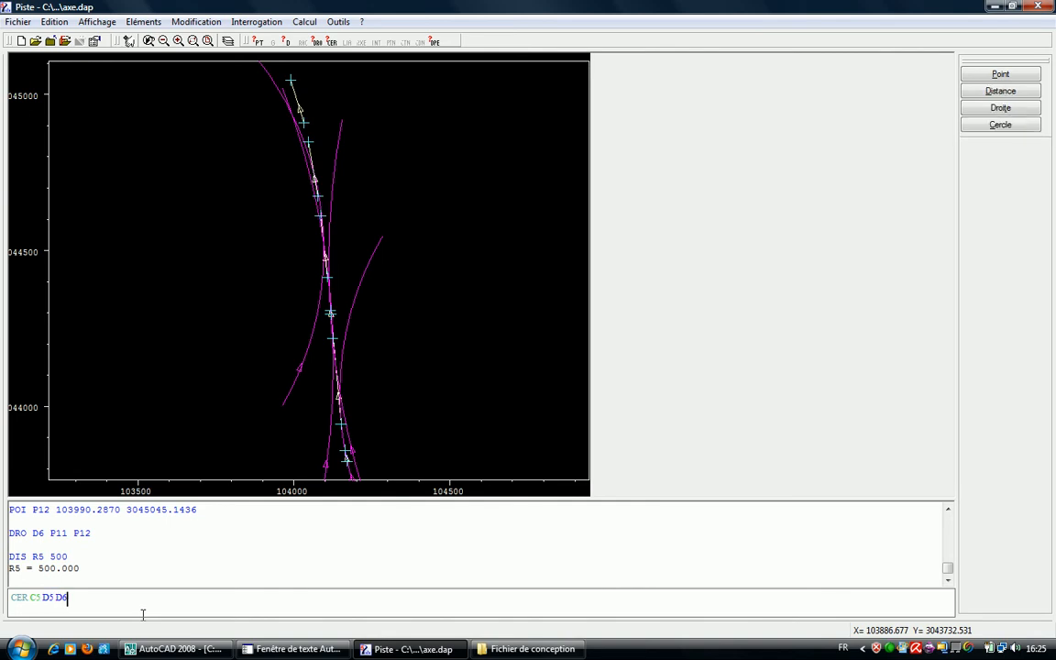
{"action": "type", "text": " R5"}
{"action": "key", "text": "Return"}
- Switch to AutoCAD and erase the red axis arc used for C5 and the straight line used for D6
{"action": "key", "text": "alt+Tab"}
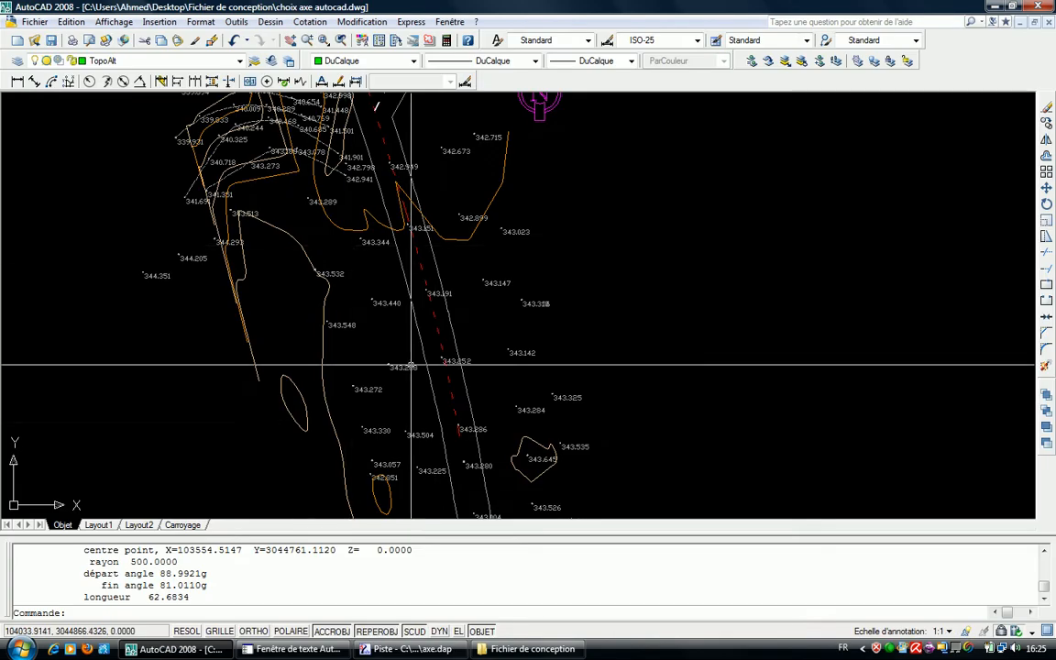
{"action": "scroll", "coordinate": [439, 405], "scroll_direction": "up", "scroll_amount": 4}
{"action": "key", "text": "Escape"}
{"action": "left_click", "coordinate": [467, 385]}
{"action": "left_click", "coordinate": [457, 389]}
{"action": "scroll", "coordinate": [456, 389], "scroll_direction": "down", "scroll_amount": 5}
{"action": "middle_click_drag", "start_coordinate": [407, 211], "coordinate": [399, 310]}
{"action": "scroll", "coordinate": [401, 313], "scroll_direction": "up", "scroll_amount": 6}
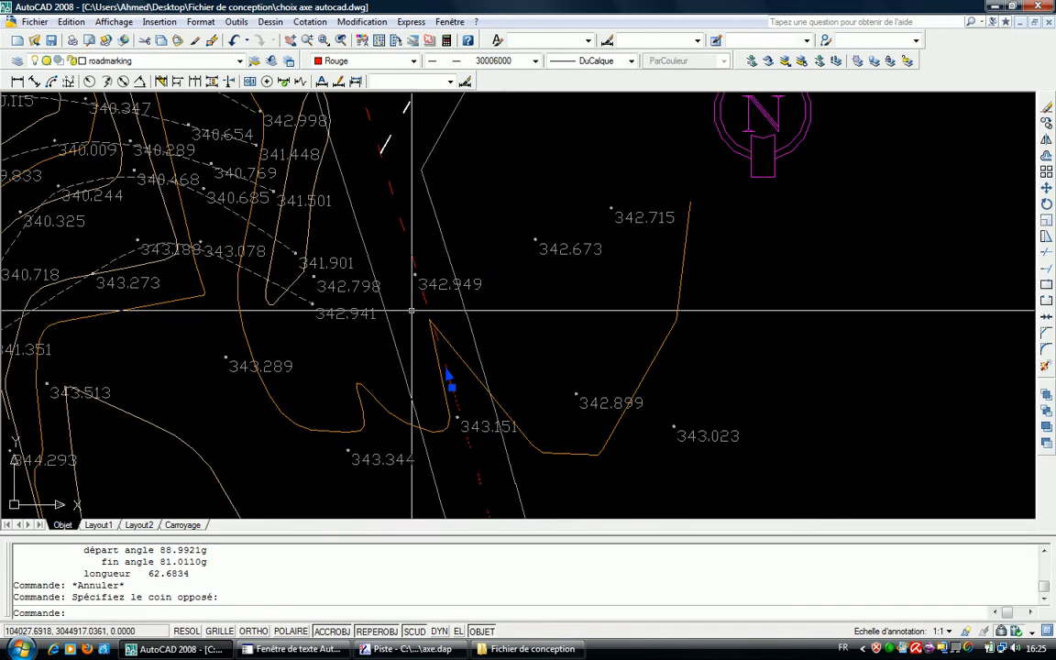
{"action": "left_click", "coordinate": [417, 255]}
{"action": "left_click", "coordinate": [403, 260]}
{"action": "key", "text": "Delete"}
- List the next red axis straight line farther along the road and copy its start point coordinates from the text window
{"action": "scroll", "coordinate": [253, 335], "scroll_direction": "down", "scroll_amount": 5}
{"action": "middle_click_drag", "start_coordinate": [258, 341], "coordinate": [321, 600]}
{"action": "scroll", "coordinate": [249, 337], "scroll_direction": "up", "scroll_amount": 4}
{"action": "key", "text": "Escape"}
{"action": "left_click", "coordinate": [255, 218]}
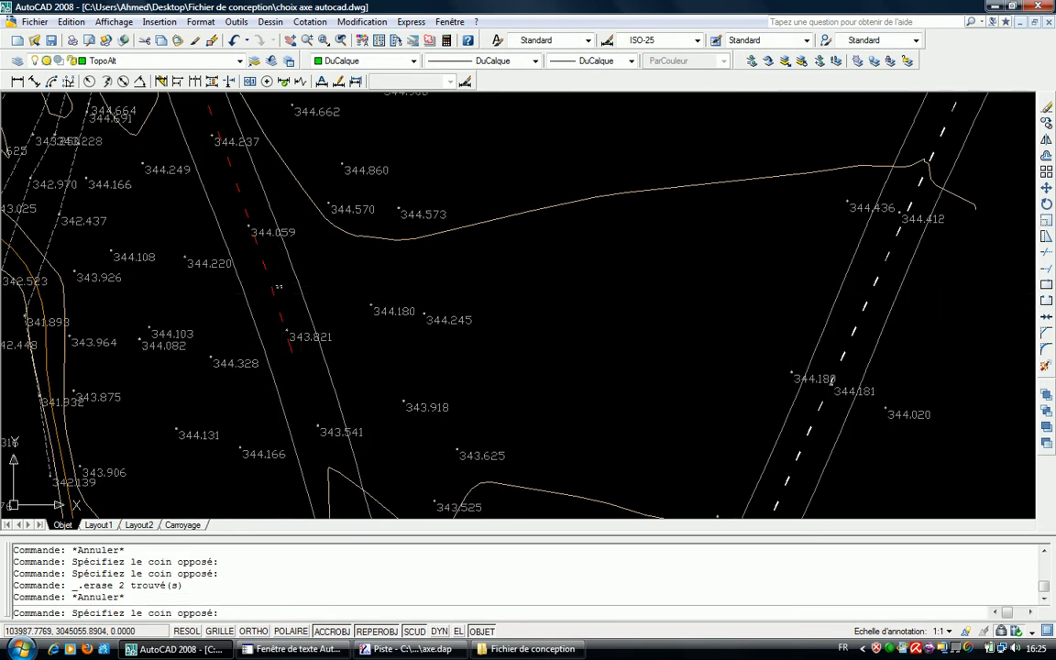
{"action": "left_click", "coordinate": [240, 229]}
{"action": "scroll", "coordinate": [250, 311], "scroll_direction": "down", "scroll_amount": 4}
{"action": "middle_click_drag", "start_coordinate": [259, 326], "coordinate": [344, 511]}
{"action": "scroll", "coordinate": [259, 268], "scroll_direction": "up", "scroll_amount": 6}
{"action": "key", "text": "Escape"}
{"action": "left_click", "coordinate": [320, 418]}
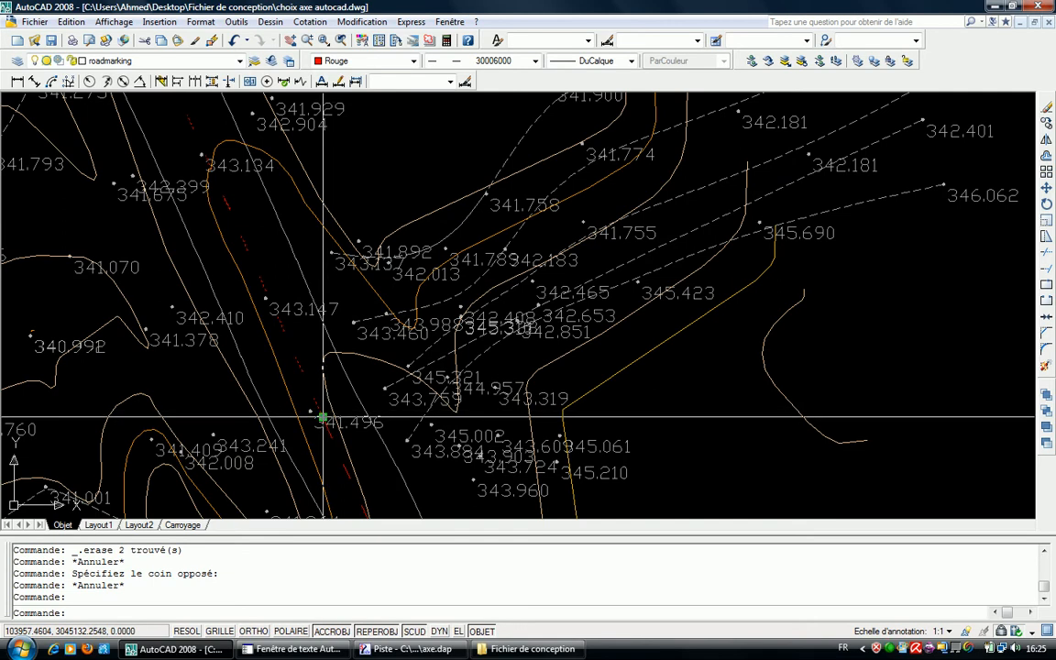
{"action": "key", "text": "Return"}
{"action": "left_click_drag", "start_coordinate": [227, 382], "coordinate": [389, 385]}
{"action": "key", "text": "ctrl+c"}
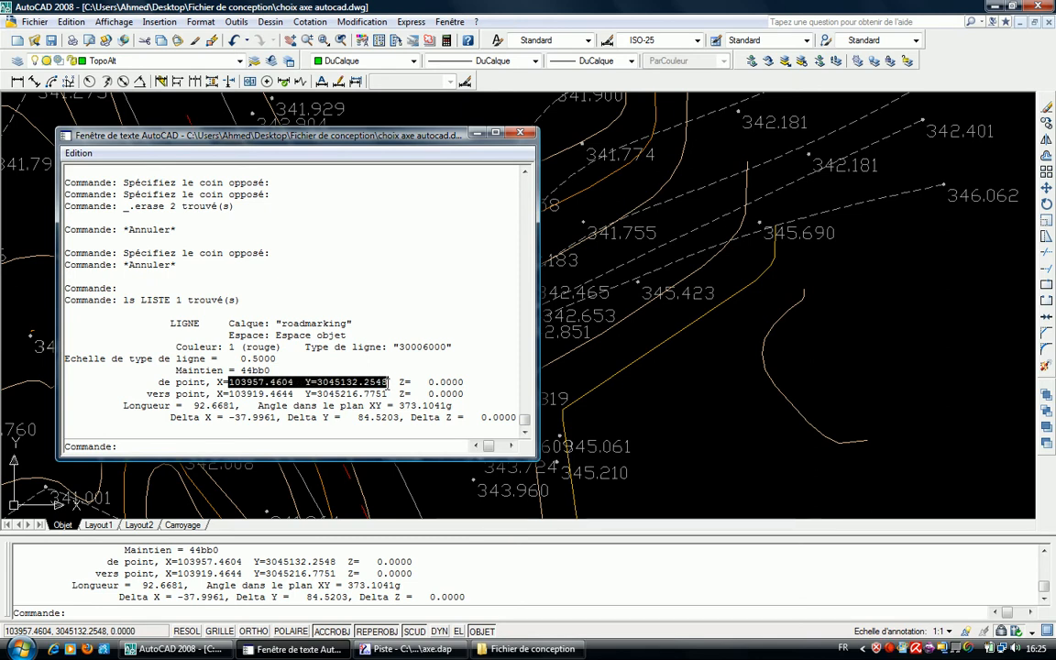
- Switch to Piste and define point P13 at X 103957.4604, Y 3045132.2548
{"action": "left_click", "coordinate": [329, 649]}
{"action": "left_click", "coordinate": [369, 649]}
{"action": "left_click", "coordinate": [169, 599]}
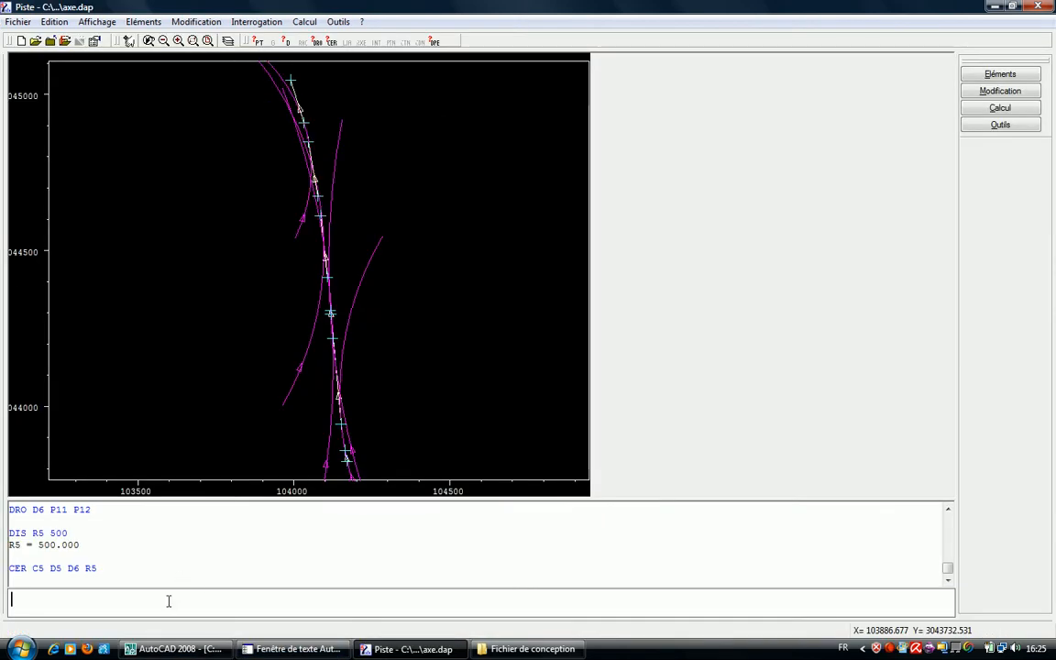
{"action": "type", "text": "P"}
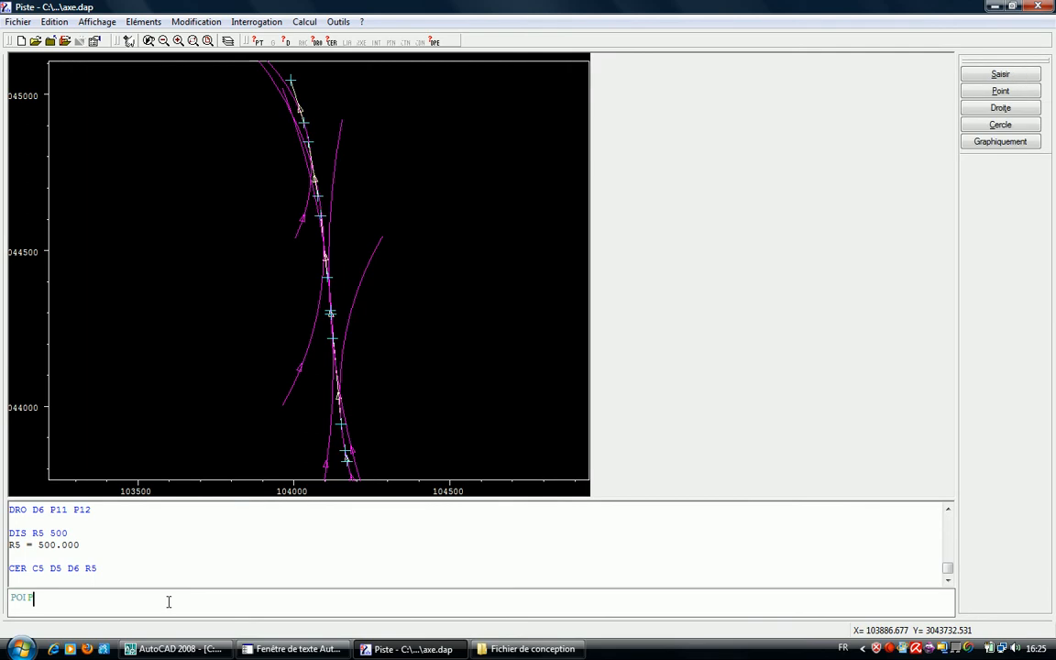
{"action": "type", "text": "OIN13"}
{"action": "key", "text": "ctrl+v"}
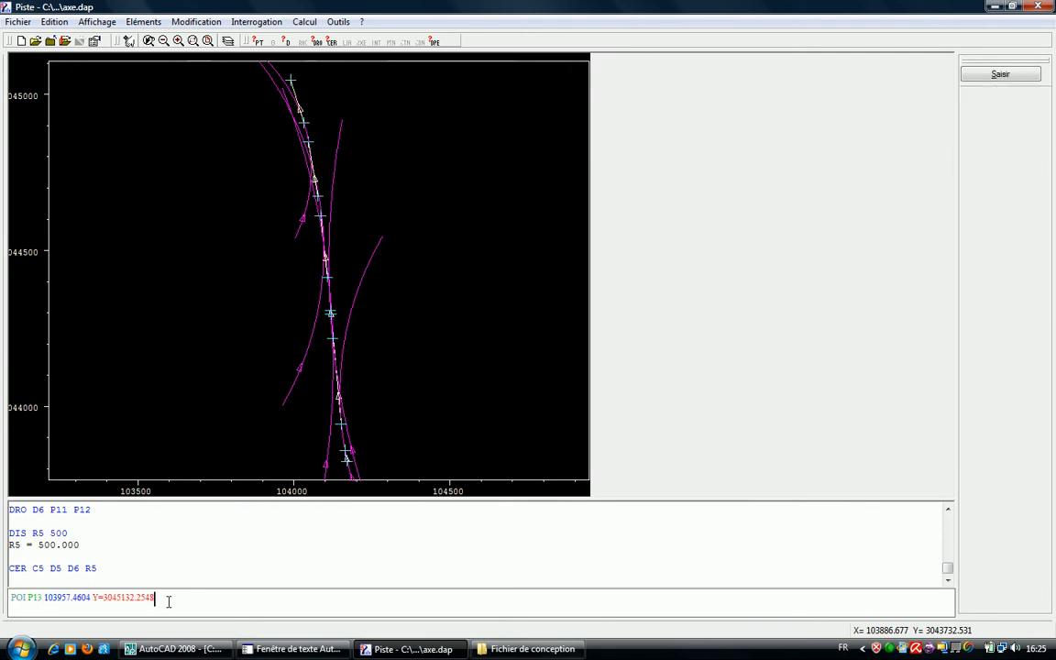
{"action": "key", "text": "Left"}
{"action": "key", "text": "Left"}
{"action": "key", "text": "Left"}
{"action": "key", "text": "Left"}
{"action": "key", "text": "Left"}
{"action": "key", "text": "Left"}
{"action": "key", "text": "Left"}
{"action": "key", "text": "Left"}
{"action": "key", "text": "Left"}
{"action": "key", "text": "Left"}
{"action": "key", "text": "Left"}
{"action": "key", "text": "BackSpace"}
{"action": "key", "text": "BackSpace"}
{"action": "key", "text": "Return"}
{"action": "right_click", "coordinate": [330, 167]}
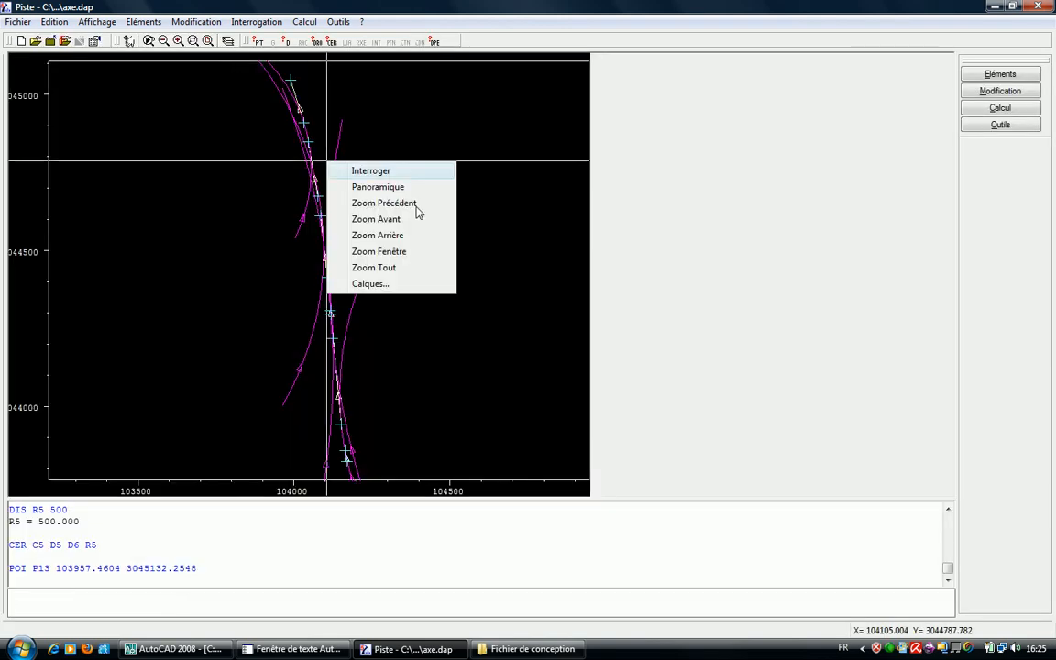
{"action": "left_click", "coordinate": [395, 268]}
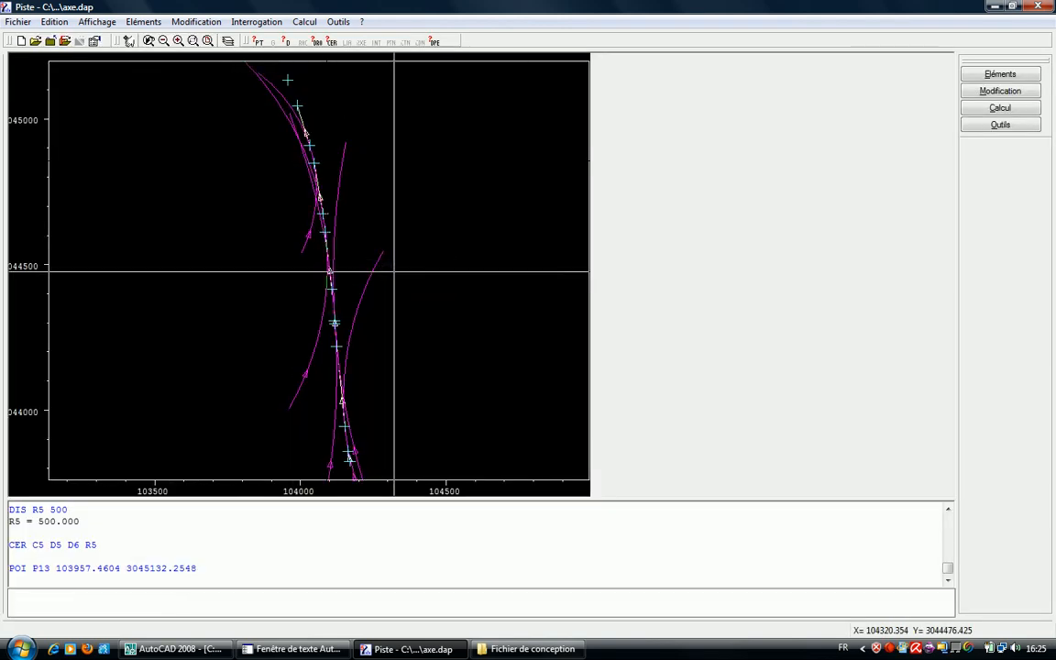
{"action": "right_click", "coordinate": [389, 276]}
{"action": "left_click", "coordinate": [419, 381]}
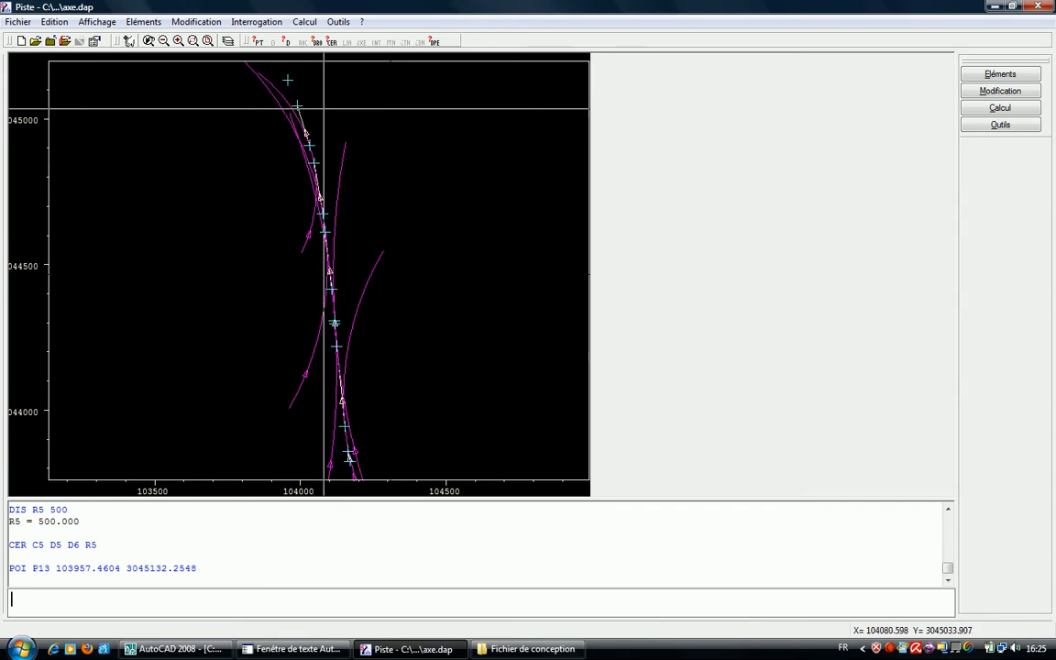
- Switch to the AutoCAD text window and copy the listed axis line's end point coordinates
{"action": "left_click", "coordinate": [295, 649]}
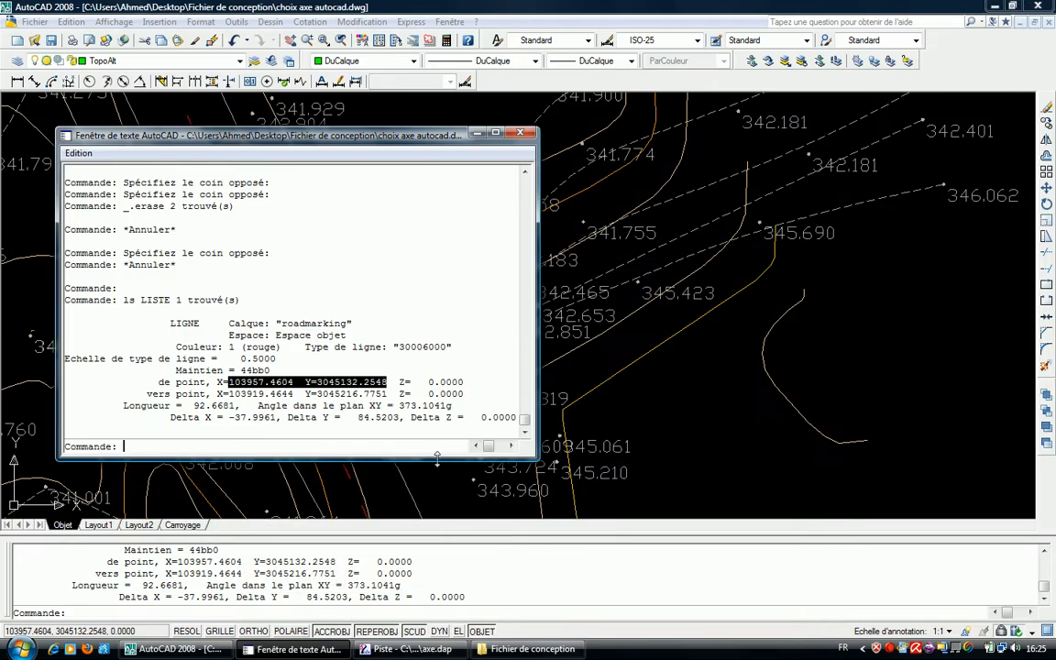
{"action": "left_click_drag", "start_coordinate": [229, 393], "coordinate": [381, 396]}
{"action": "left_click", "coordinate": [389, 393]}
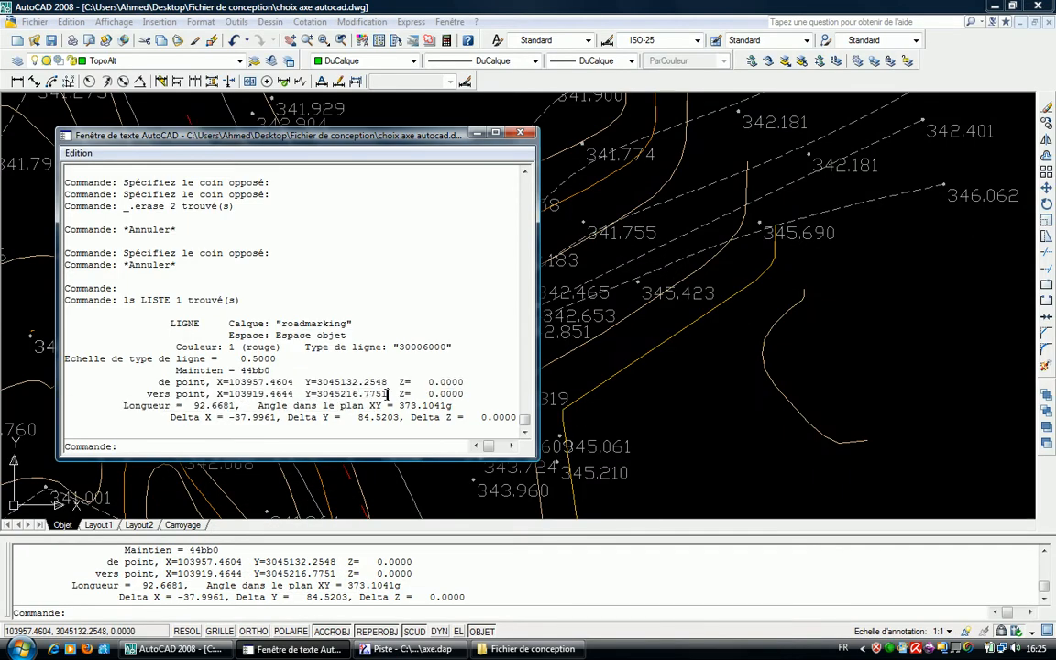
{"action": "left_click_drag", "start_coordinate": [338, 393], "coordinate": [253, 393]}
{"action": "left_click", "coordinate": [228, 393]}
{"action": "left_click_drag", "start_coordinate": [385, 393], "coordinate": [262, 394]}
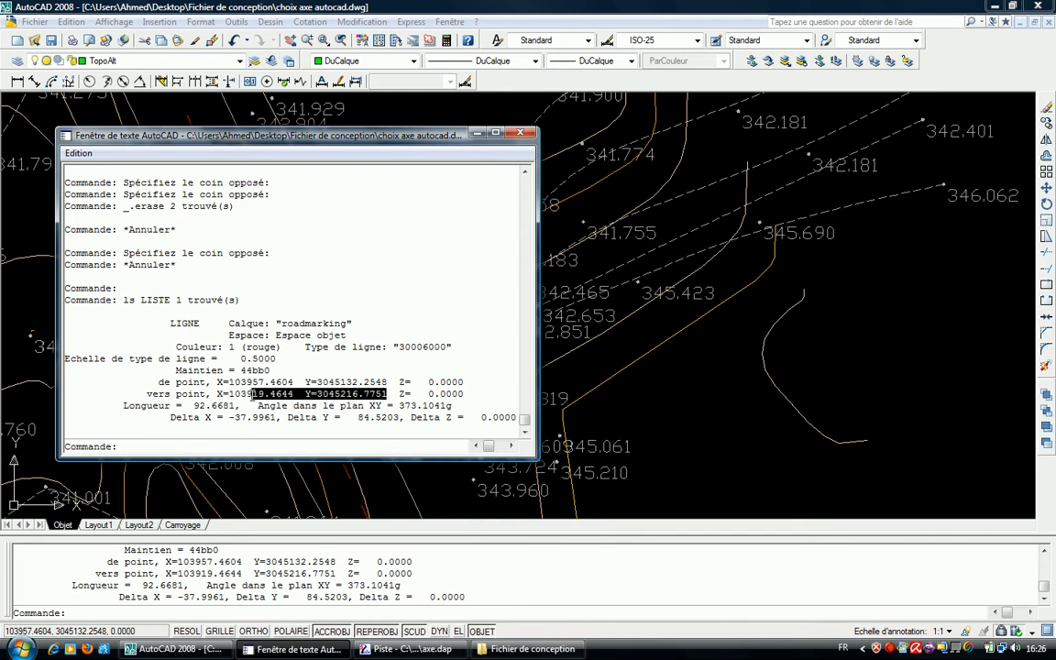
{"action": "left_click", "coordinate": [228, 393]}
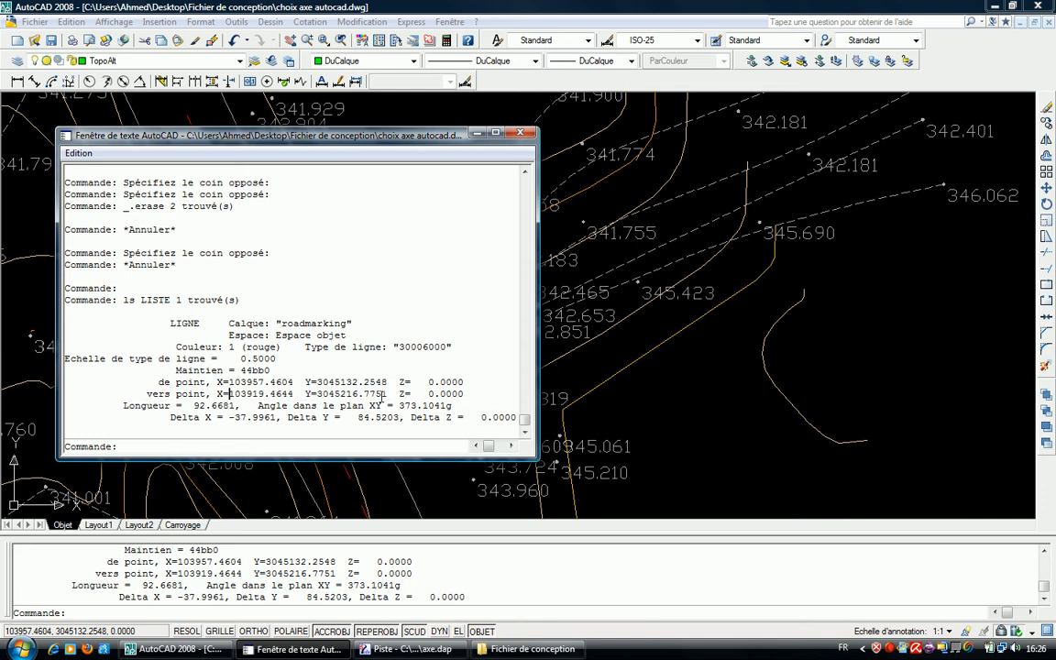
{"action": "left_click_drag", "start_coordinate": [388, 395], "coordinate": [245, 395]}
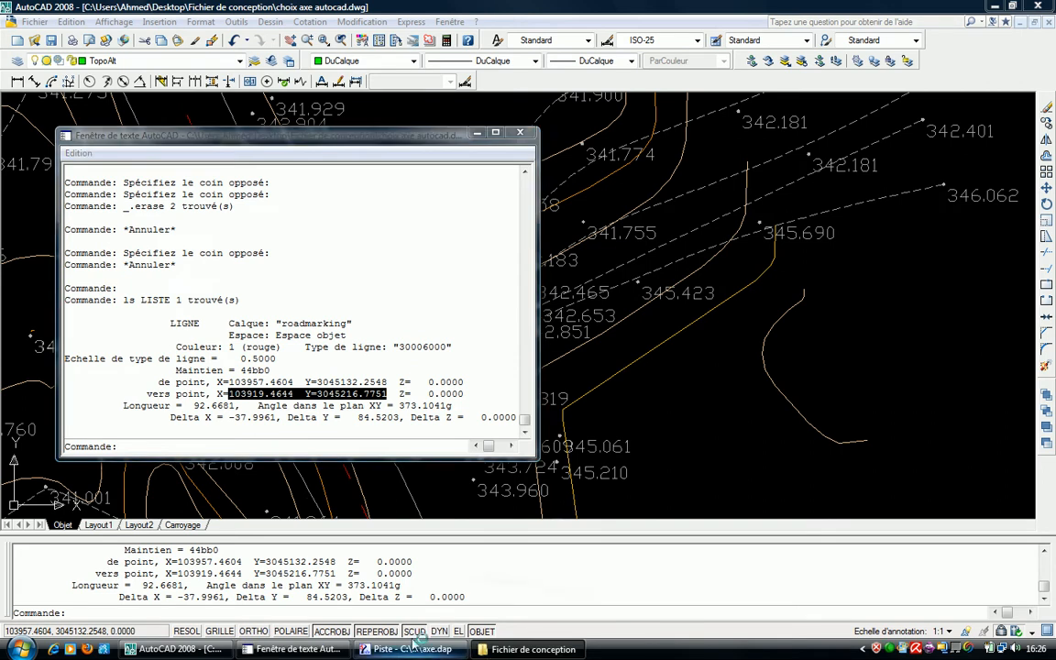
- In Piste, define point P14 at X 103919.4644, Y 3045216.7751
{"action": "key", "text": "alt+Tab"}
{"action": "type", "text": "POI P1"}
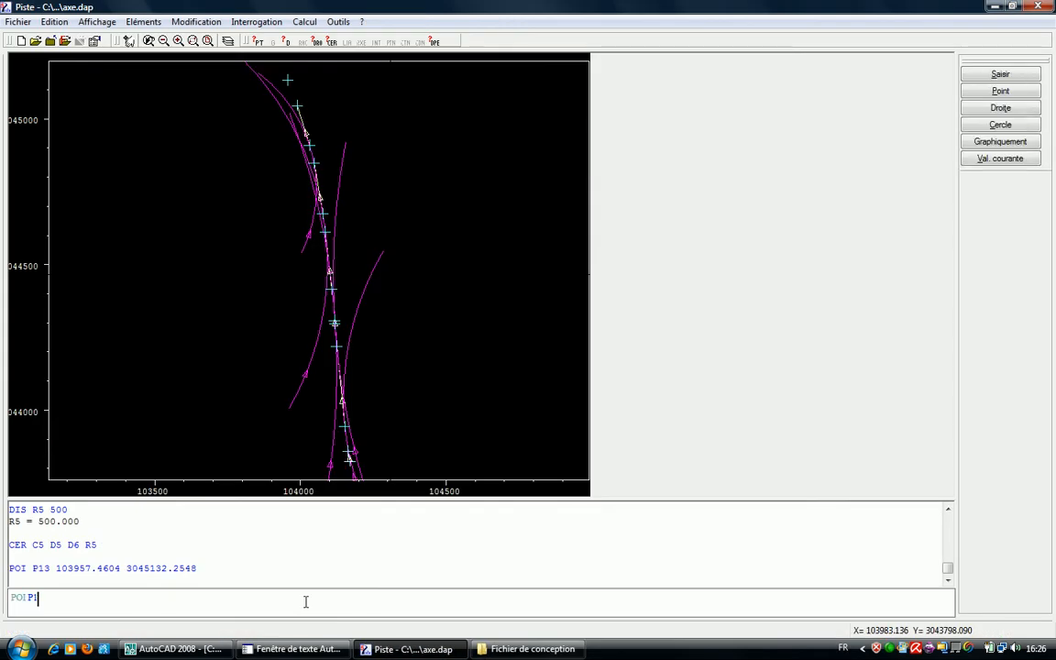
{"action": "type", "text": "4"}
{"action": "type", "text": "103919.4644 Y=3045216.7751"}
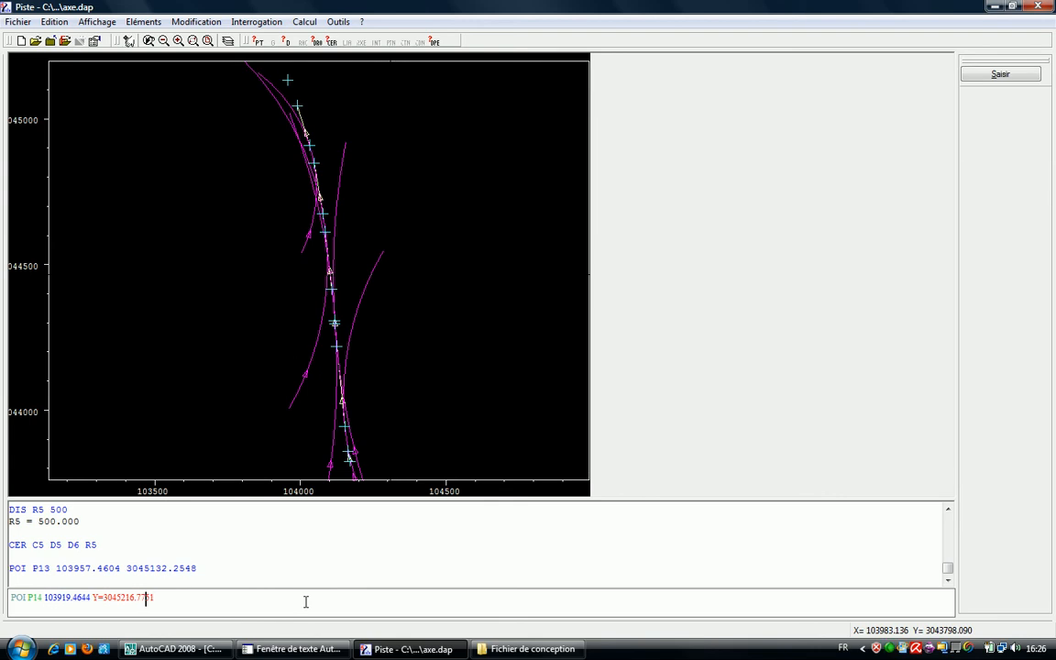
{"action": "key", "text": "ctrl+Left"}
{"action": "key", "text": "BackSpace"}
{"action": "key", "text": "BackSpace"}
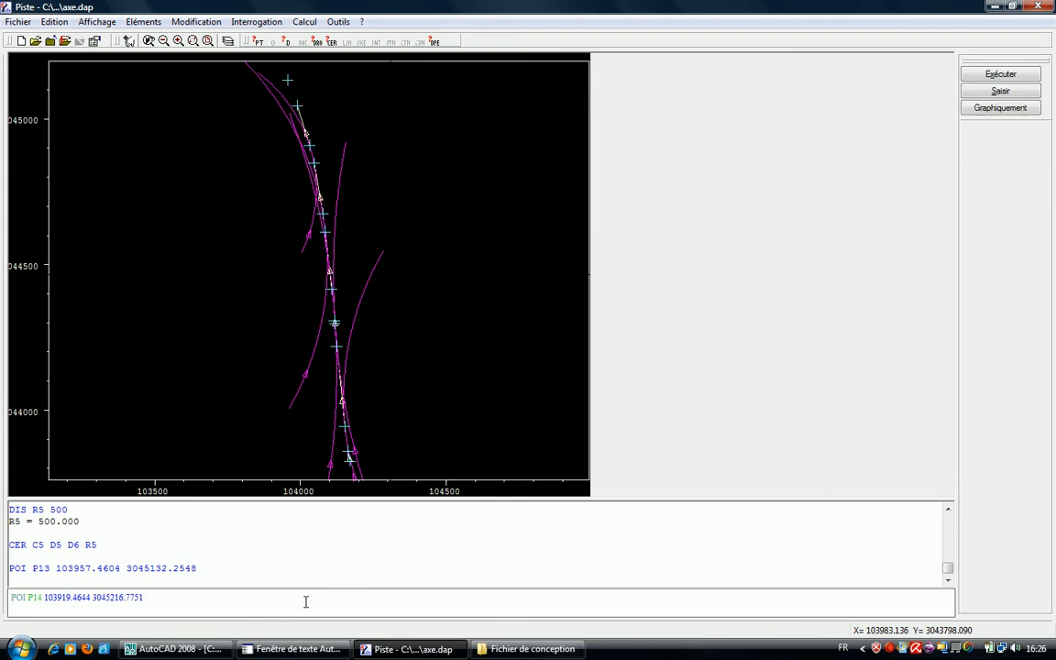
{"action": "key", "text": "Return"}
{"action": "right_click", "coordinate": [309, 318]}
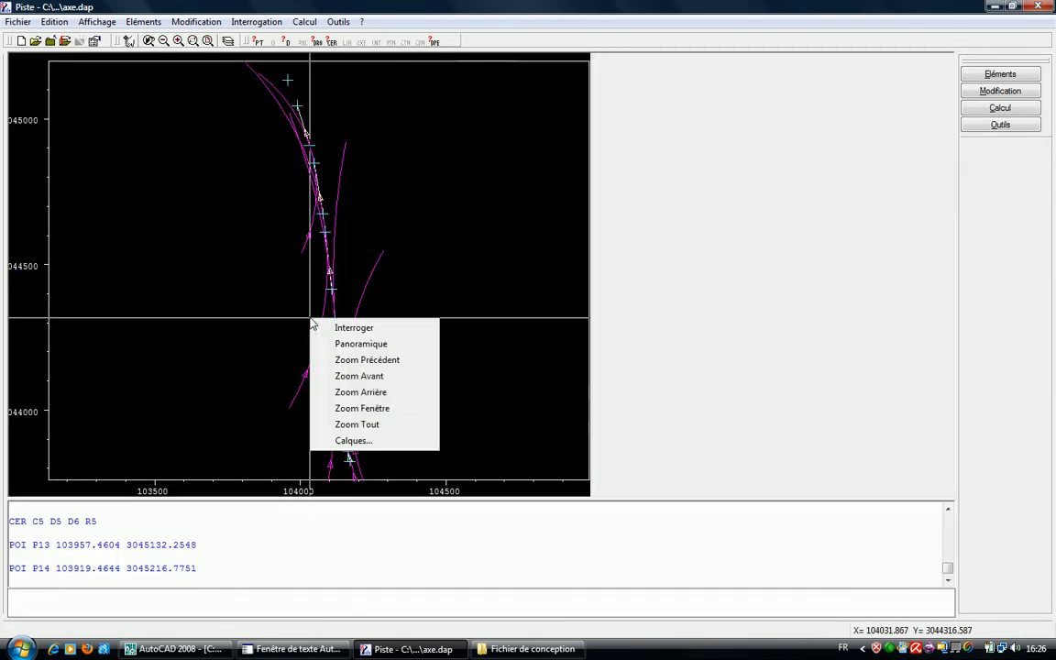
{"action": "left_click", "coordinate": [378, 426]}
- Define straight line D7 through points P13 and P14
{"action": "type", "text": "DRO D7"}
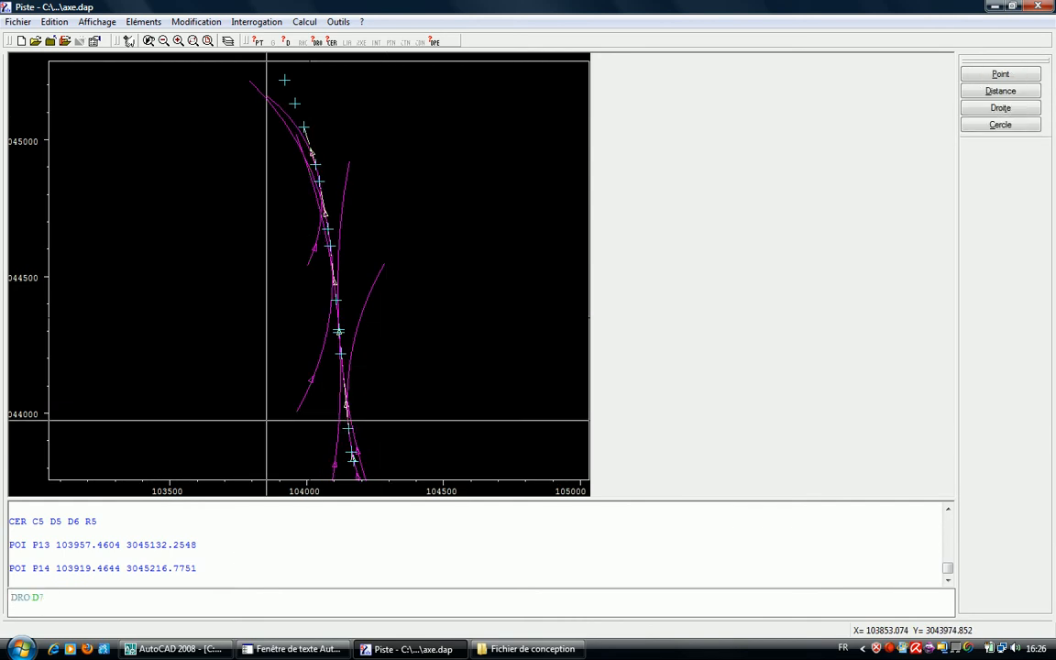
{"action": "type", "text": " P13"}
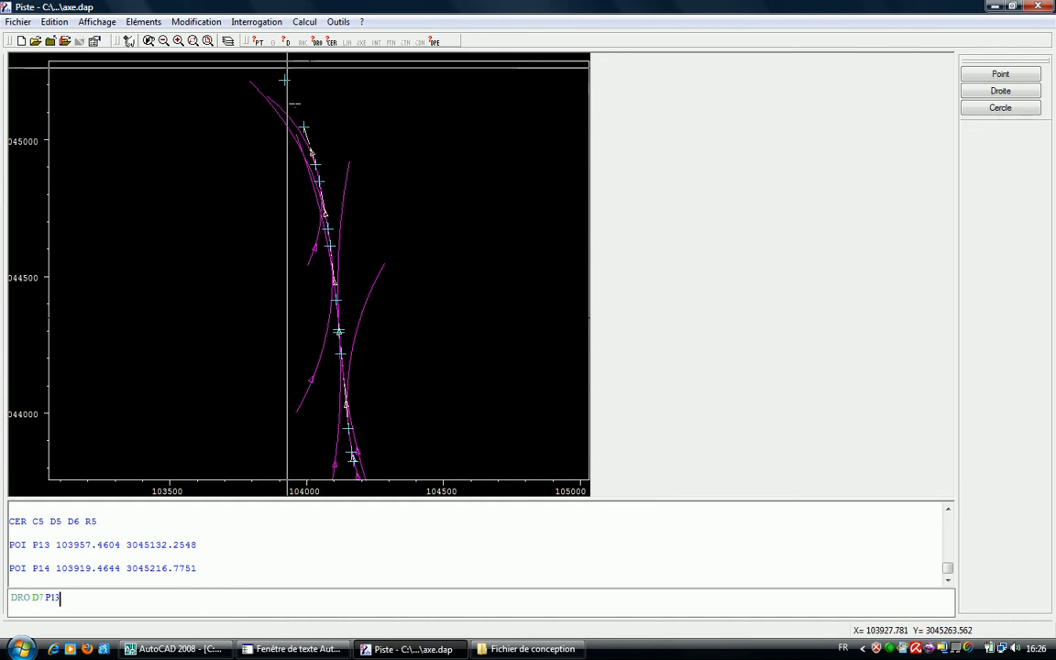
{"action": "left_click", "coordinate": [285, 81]}
{"action": "key", "text": "Return"}
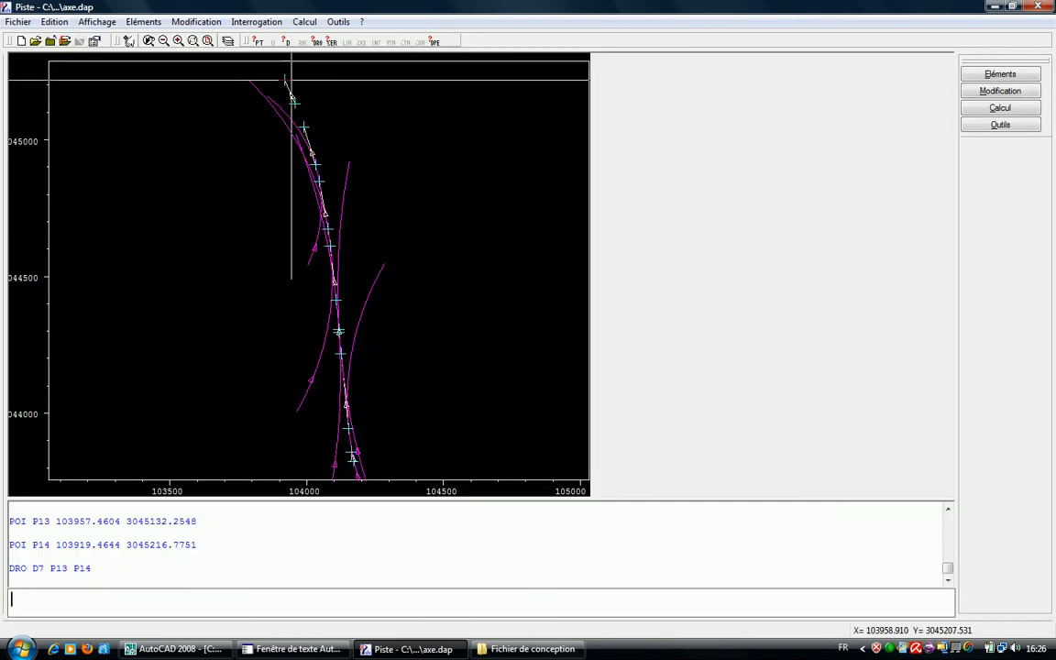
- Switch to AutoCAD and list the red axis arc just before the D7 line to read its radius
{"action": "left_click", "coordinate": [243, 649]}
{"action": "left_click", "coordinate": [229, 652]}
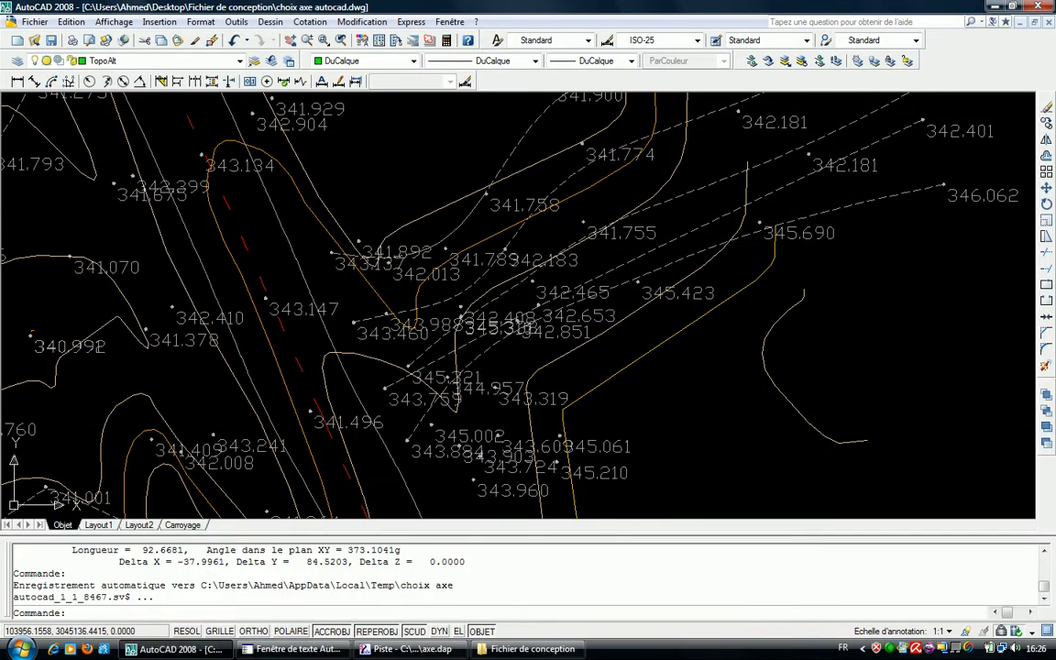
{"action": "middle_click_drag", "start_coordinate": [365, 369], "coordinate": [365, 129]}
{"action": "key", "text": "Escape"}
{"action": "key", "text": "Escape"}
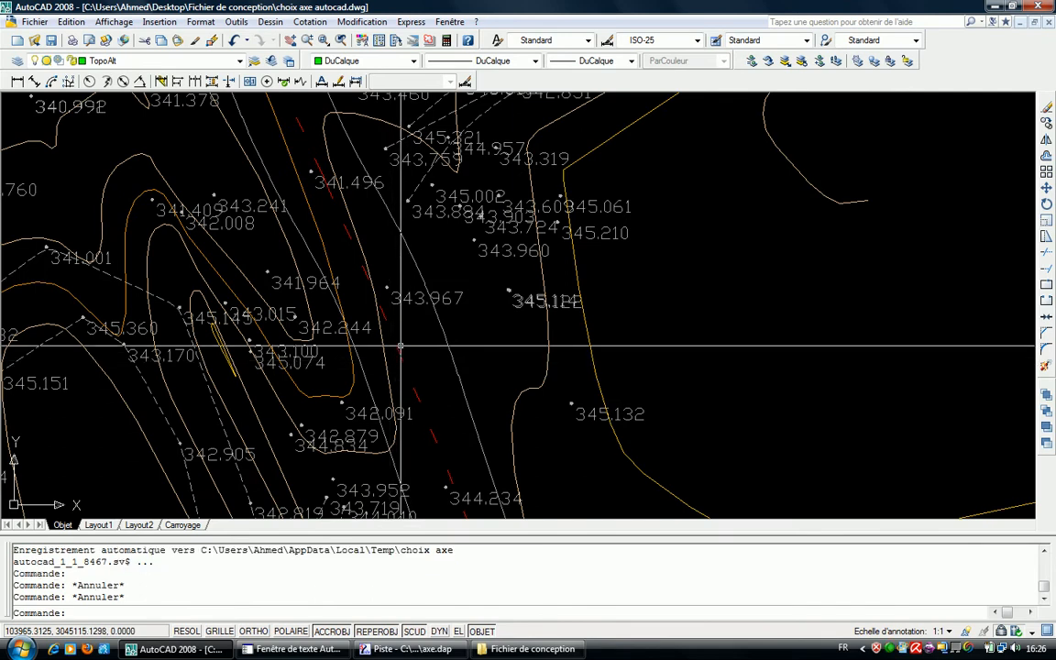
{"action": "left_click", "coordinate": [398, 351]}
{"action": "scroll", "coordinate": [398, 352], "scroll_direction": "down", "scroll_amount": 5}
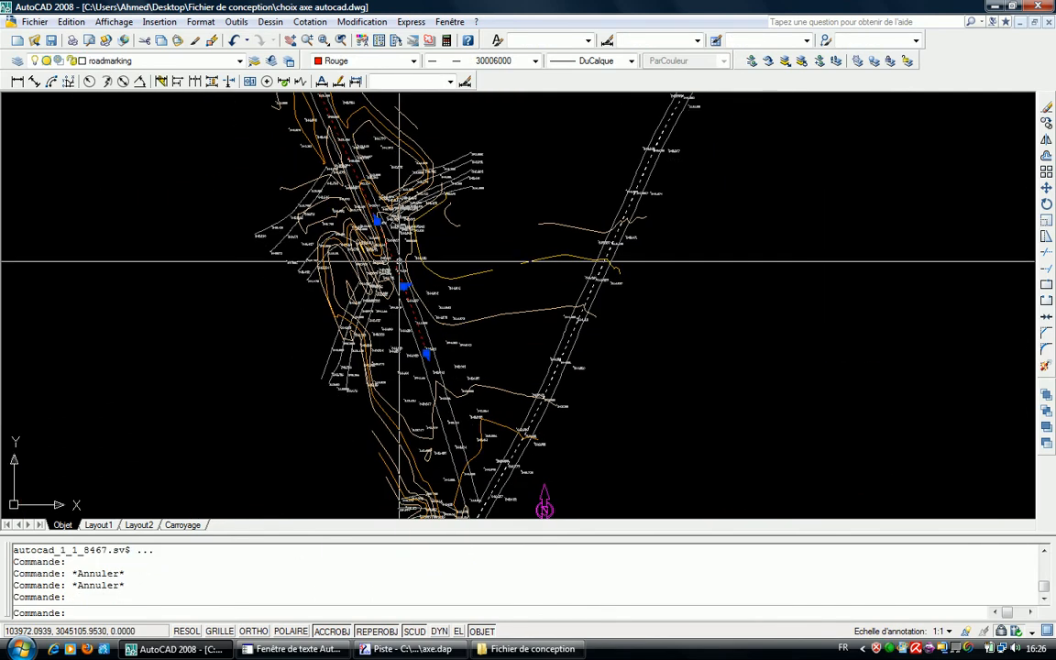
{"action": "type", "text": "ls"}
{"action": "key", "text": "Return"}
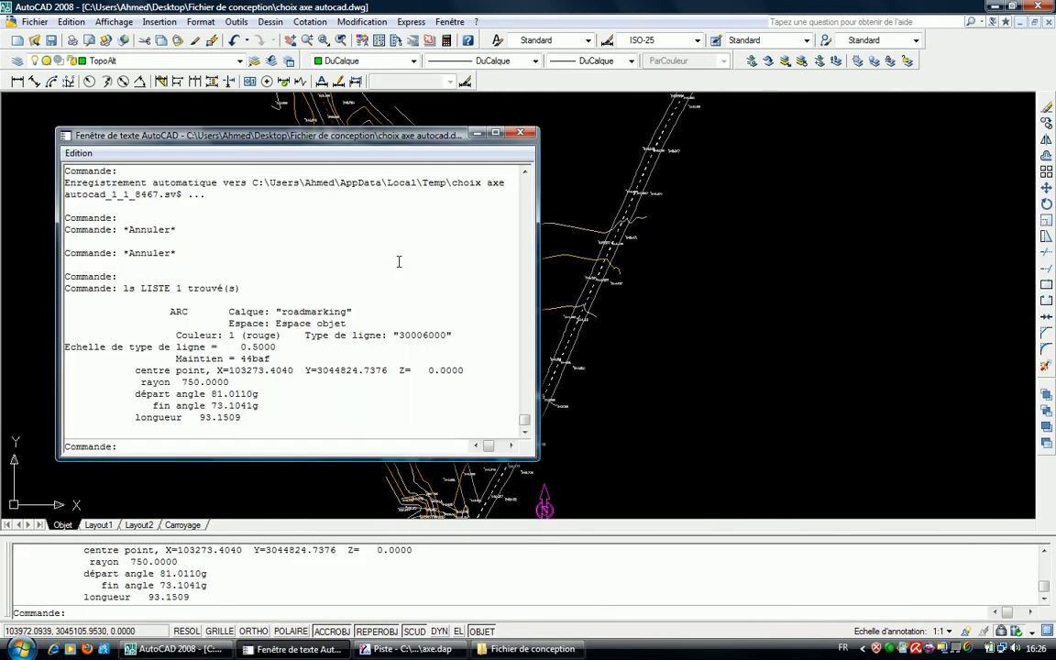
- In Piste, define distance R6 as 750 and connecting circle C6 from D6, D7 and R6
{"action": "left_click", "coordinate": [408, 649]}
{"action": "type", "text": "DIS R"}
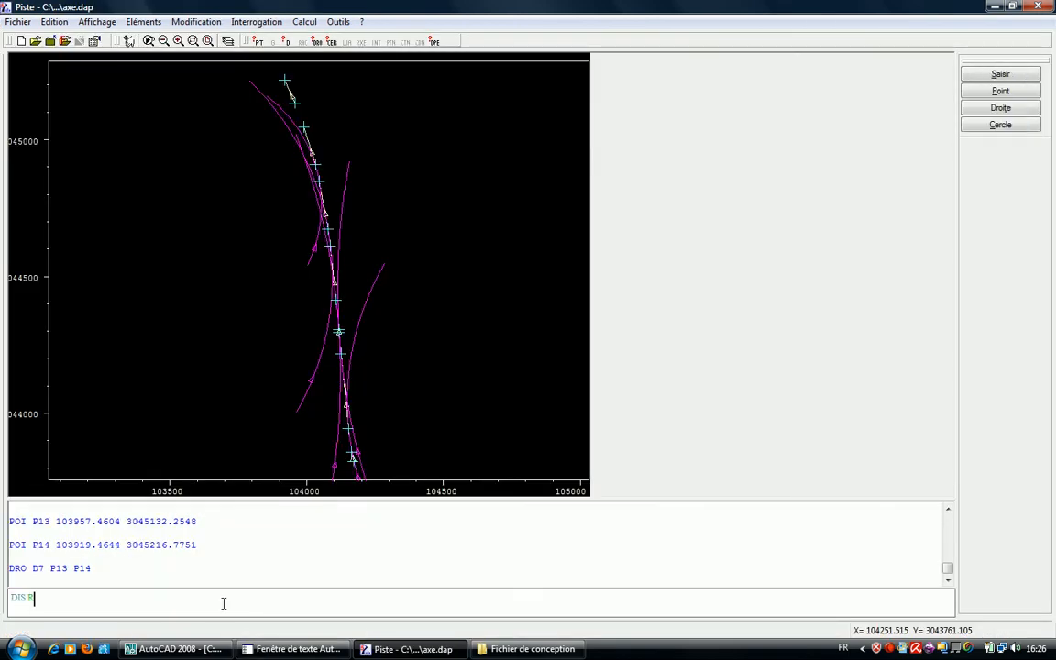
{"action": "type", "text": "6 750"}
{"action": "key", "text": "Return"}
{"action": "type", "text": "CER C"}
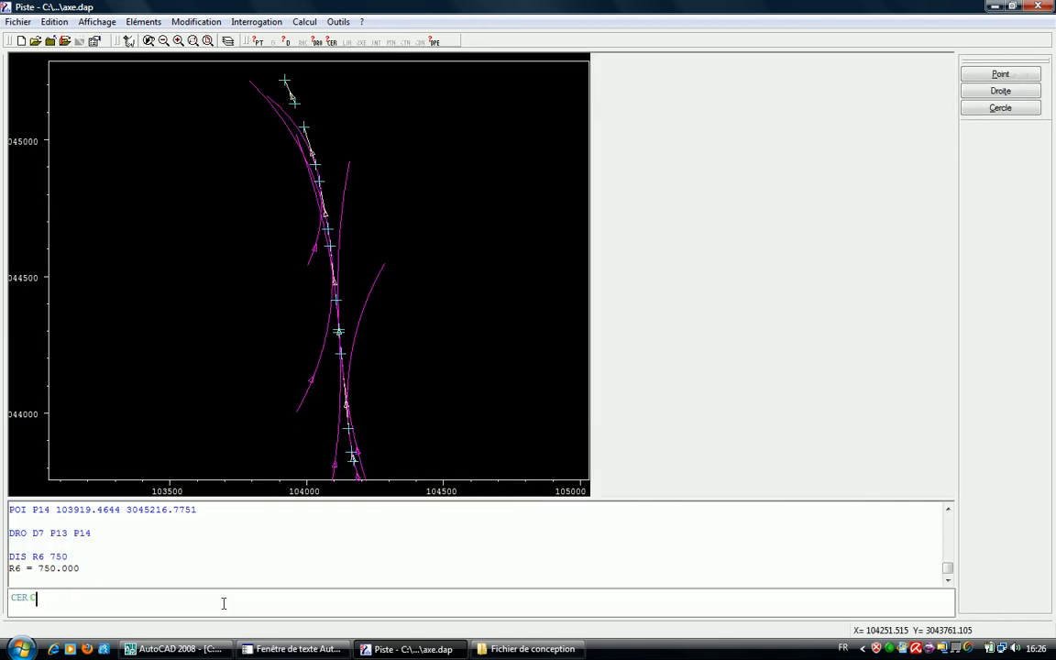
{"action": "type", "text": "6 D6 D7"}
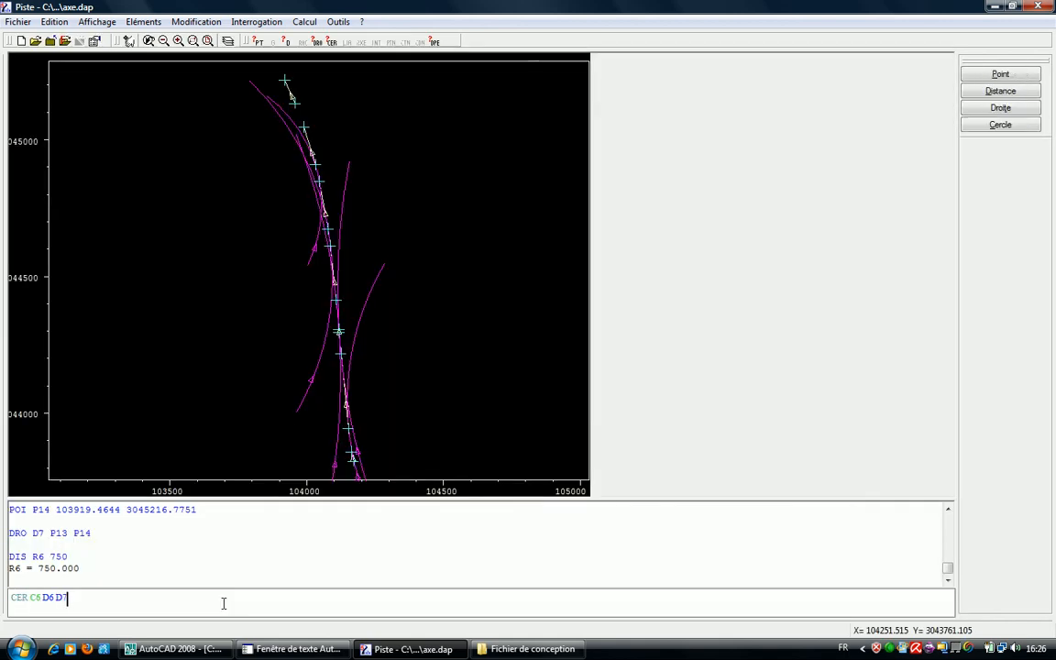
{"action": "type", "text": " R6"}
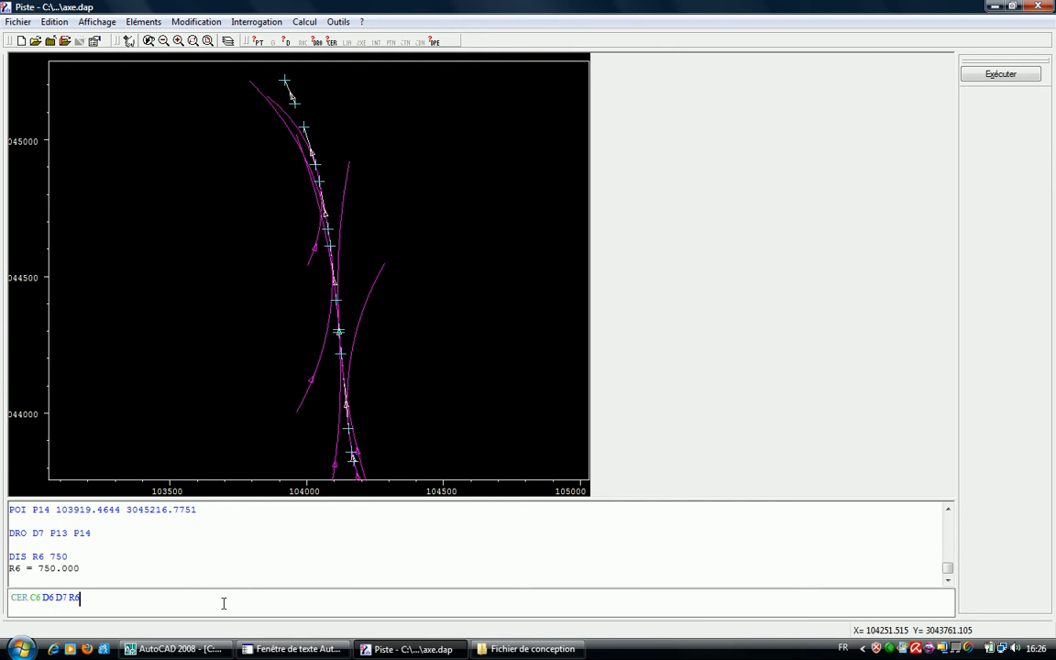
{"action": "key", "text": "Return"}
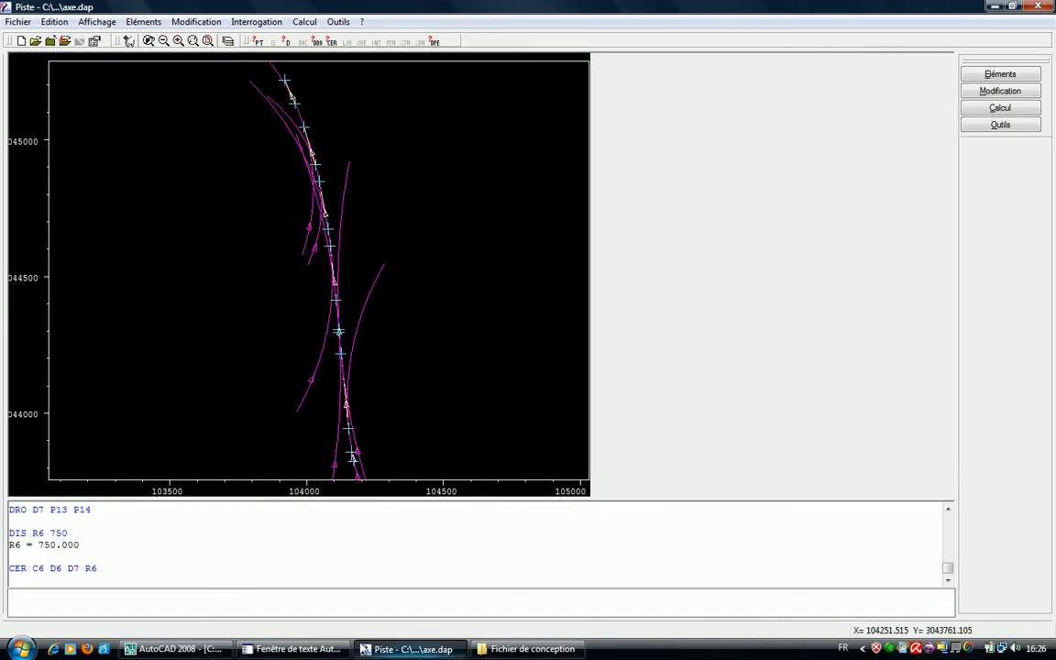
- Switch to AutoCAD and erase the red axis arc used for C6 and the straight line used for D7
{"action": "left_click", "coordinate": [220, 656]}
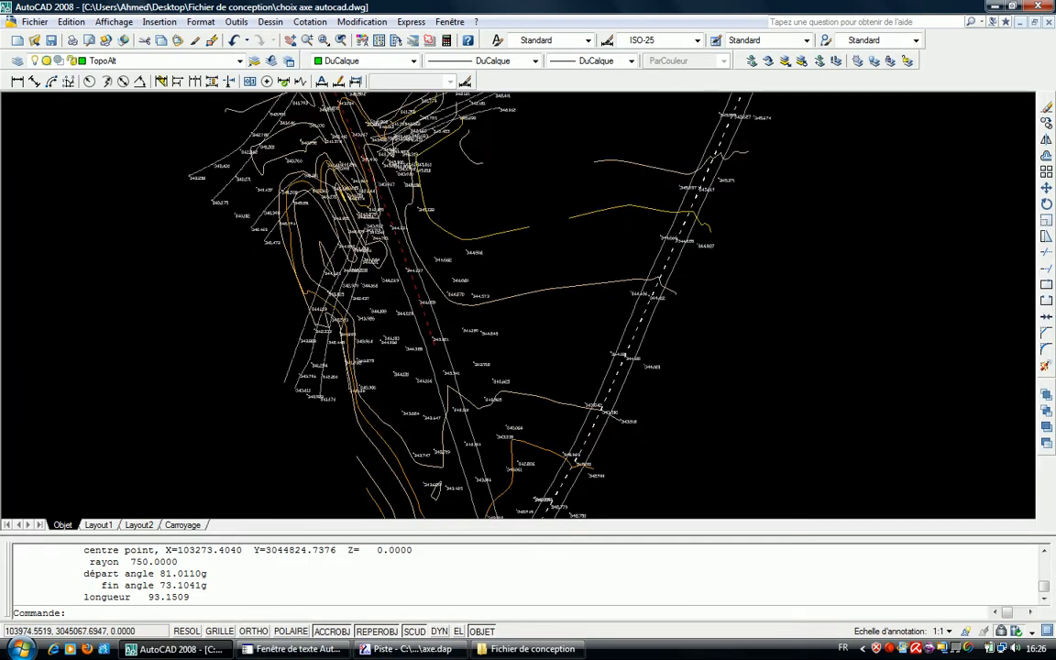
{"action": "scroll", "coordinate": [442, 288], "scroll_direction": "up", "scroll_amount": 3}
{"action": "left_click", "coordinate": [442, 287]}
{"action": "left_click", "coordinate": [425, 266]}
{"action": "scroll", "coordinate": [425, 265], "scroll_direction": "down", "scroll_amount": 6}
{"action": "middle_click_drag", "start_coordinate": [406, 218], "coordinate": [511, 521]}
{"action": "scroll", "coordinate": [419, 294], "scroll_direction": "up", "scroll_amount": 7}
{"action": "scroll", "coordinate": [421, 293], "scroll_direction": "up", "scroll_amount": 5}
{"action": "left_click", "coordinate": [420, 240]}
{"action": "left_click", "coordinate": [401, 256]}
{"action": "scroll", "coordinate": [392, 266], "scroll_direction": "down", "scroll_amount": 6}
{"action": "key", "text": "Delete"}
- Select the next two red axis segments farther along the road to check where they meet
{"action": "middle_click_drag", "start_coordinate": [386, 197], "coordinate": [443, 413]}
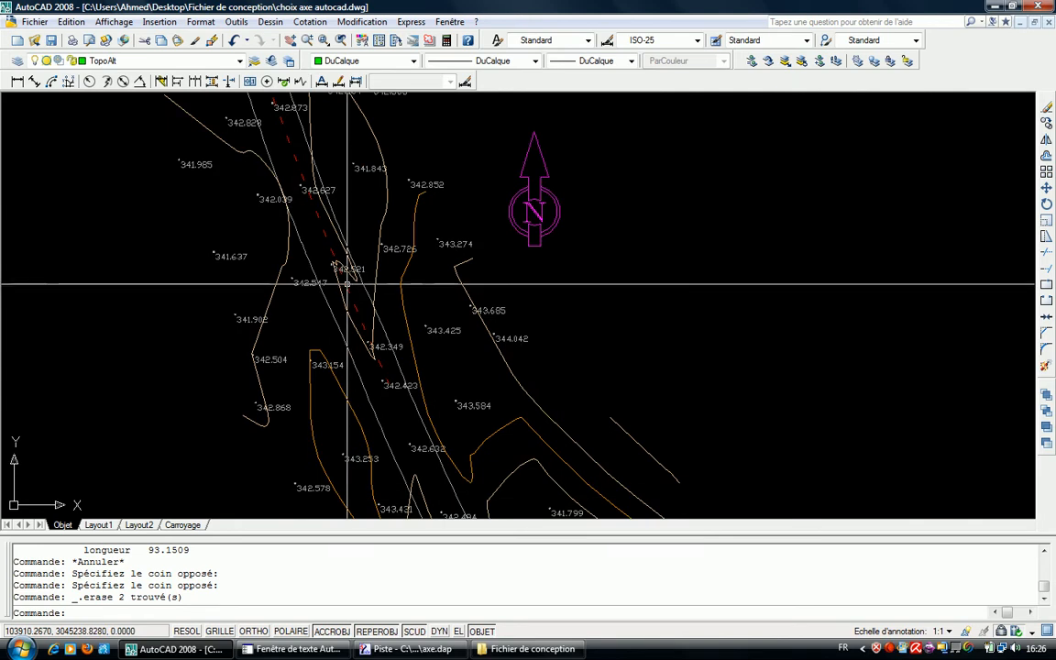
{"action": "left_click", "coordinate": [348, 291]}
{"action": "scroll", "coordinate": [349, 287], "scroll_direction": "down", "scroll_amount": 6}
{"action": "mouse_move", "coordinate": [304, 167]}
{"action": "middle_mouse_down"}
{"action": "mouse_move", "coordinate": [334, 314]}
{"action": "mouse_move", "coordinate": [331, 365]}
{"action": "mouse_move", "coordinate": [391, 651]}
{"action": "middle_mouse_up"}
{"action": "scroll", "coordinate": [331, 305], "scroll_direction": "down", "scroll_amount": 5}
{"action": "middle_click_drag", "start_coordinate": [363, 365], "coordinate": [396, 657]}
{"action": "middle_click_drag", "start_coordinate": [403, 396], "coordinate": [446, 658]}
{"action": "mouse_move", "coordinate": [312, 114]}
{"action": "middle_mouse_down"}
{"action": "mouse_move", "coordinate": [382, 410]}
{"action": "mouse_move", "coordinate": [359, 148]}
{"action": "middle_mouse_up"}
{"action": "middle_click_drag", "start_coordinate": [360, 317], "coordinate": [353, 182]}
{"action": "middle_click_drag", "start_coordinate": [347, 433], "coordinate": [335, 367]}
{"action": "scroll", "coordinate": [345, 366], "scroll_direction": "up", "scroll_amount": 5}
{"action": "scroll", "coordinate": [319, 188], "scroll_direction": "up", "scroll_amount": 3}
{"action": "middle_click_drag", "start_coordinate": [319, 176], "coordinate": [352, 464]}
{"action": "scroll", "coordinate": [354, 323], "scroll_direction": "up", "scroll_amount": 4}
{"action": "key", "text": "Escape"}
{"action": "left_click", "coordinate": [334, 266]}
{"action": "left_click", "coordinate": [316, 286]}
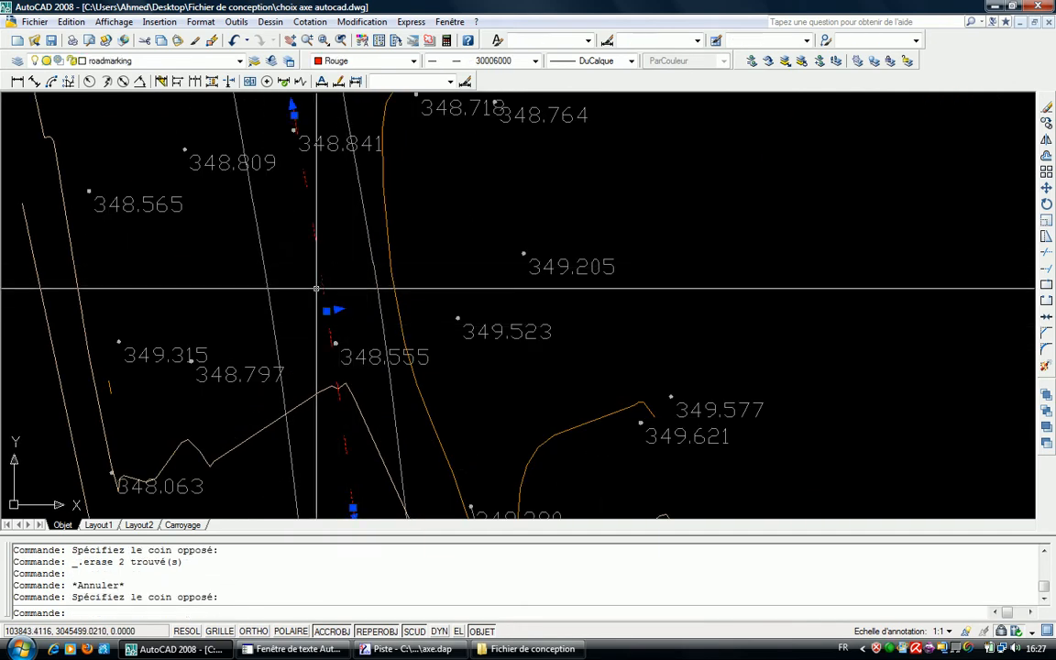
{"action": "scroll", "coordinate": [324, 231], "scroll_direction": "down", "scroll_amount": 5}
{"action": "scroll", "coordinate": [337, 355], "scroll_direction": "up", "scroll_amount": 6}
{"action": "left_click", "coordinate": [361, 347]}
{"action": "left_click", "coordinate": [281, 374]}
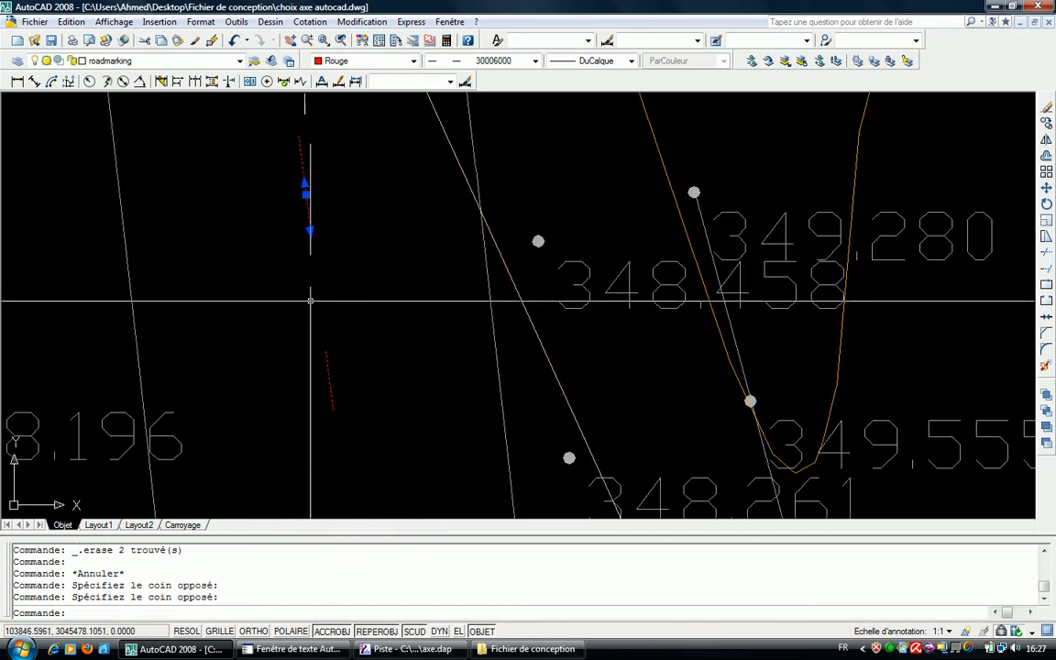
- Examine how the selected red axis segments run along the road on both sides of their junction
{"action": "scroll", "coordinate": [331, 183], "scroll_direction": "down", "scroll_amount": 4}
{"action": "scroll", "coordinate": [329, 187], "scroll_direction": "down", "scroll_amount": 5}
{"action": "scroll", "coordinate": [259, 377], "scroll_direction": "down", "scroll_amount": 3}
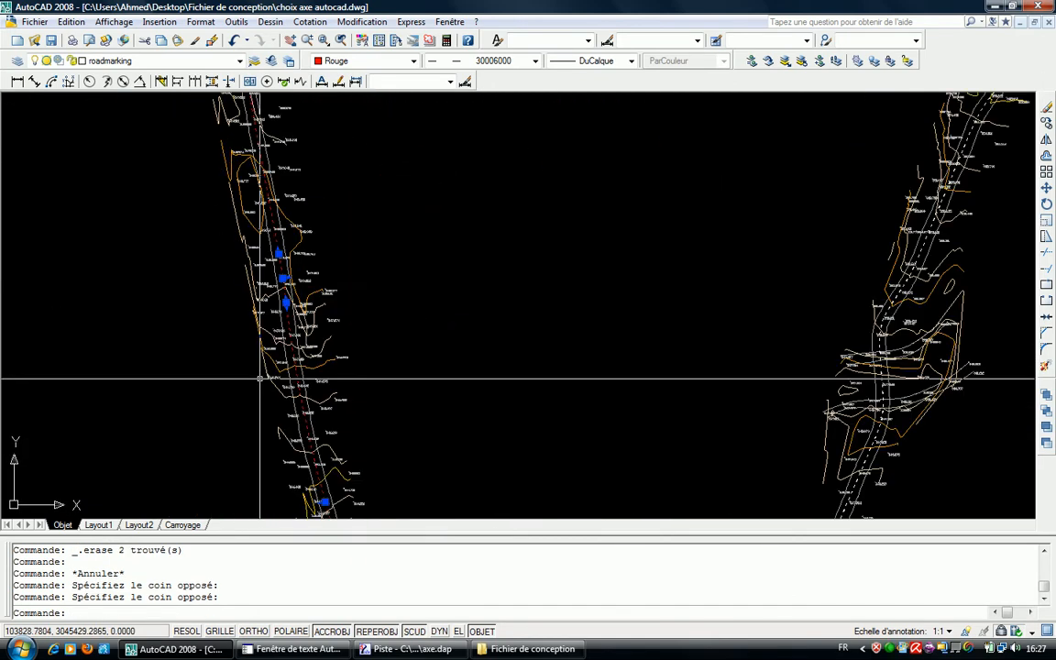
{"action": "mouse_move", "coordinate": [304, 374]}
{"action": "middle_mouse_down"}
{"action": "mouse_move", "coordinate": [294, 182]}
{"action": "mouse_move", "coordinate": [294, 259]}
{"action": "middle_mouse_up"}
{"action": "scroll", "coordinate": [372, 420], "scroll_direction": "up", "scroll_amount": 3}
{"action": "scroll", "coordinate": [380, 468], "scroll_direction": "up", "scroll_amount": 4}
{"action": "middle_click_drag", "start_coordinate": [352, 457], "coordinate": [373, 517]}
{"action": "middle_click_drag", "start_coordinate": [324, 310], "coordinate": [436, 628]}
{"action": "scroll", "coordinate": [277, 325], "scroll_direction": "up", "scroll_amount": 7}
{"action": "middle_click_drag", "start_coordinate": [260, 261], "coordinate": [317, 540]}
{"action": "scroll", "coordinate": [277, 325], "scroll_direction": "down", "scroll_amount": 6}
{"action": "mouse_move", "coordinate": [284, 323]}
{"action": "middle_mouse_down"}
{"action": "mouse_move", "coordinate": [328, 552]}
{"action": "mouse_move", "coordinate": [365, 553]}
{"action": "middle_mouse_up"}
{"action": "middle_click_drag", "start_coordinate": [321, 350], "coordinate": [365, 553]}
{"action": "scroll", "coordinate": [312, 286], "scroll_direction": "up", "scroll_amount": 3}
{"action": "scroll", "coordinate": [302, 229], "scroll_direction": "down", "scroll_amount": 5}
{"action": "scroll", "coordinate": [307, 229], "scroll_direction": "up", "scroll_amount": 2}
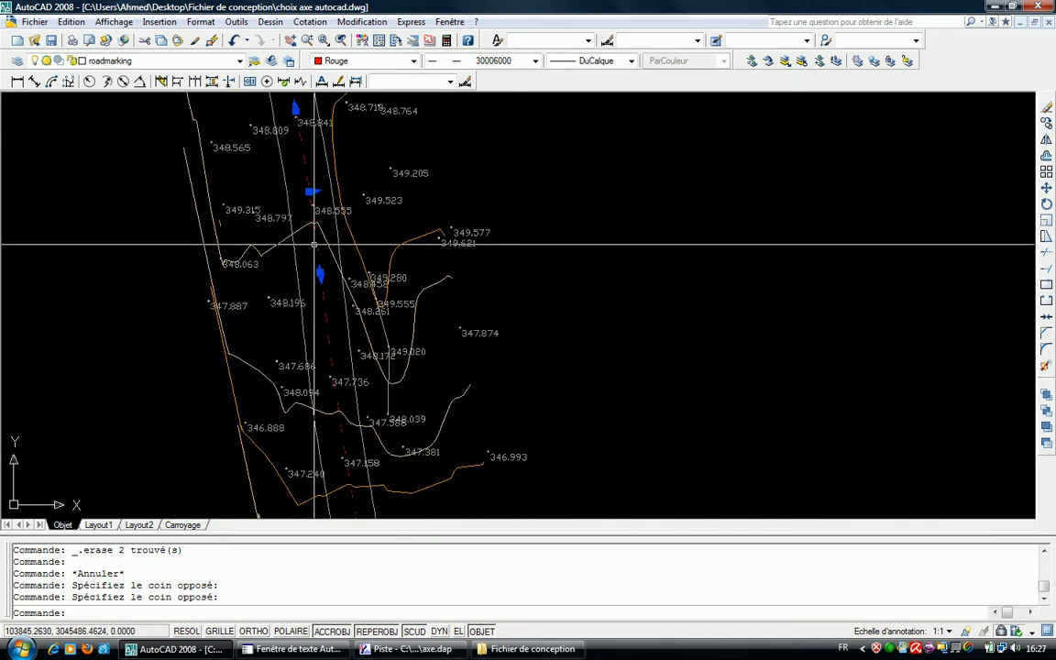
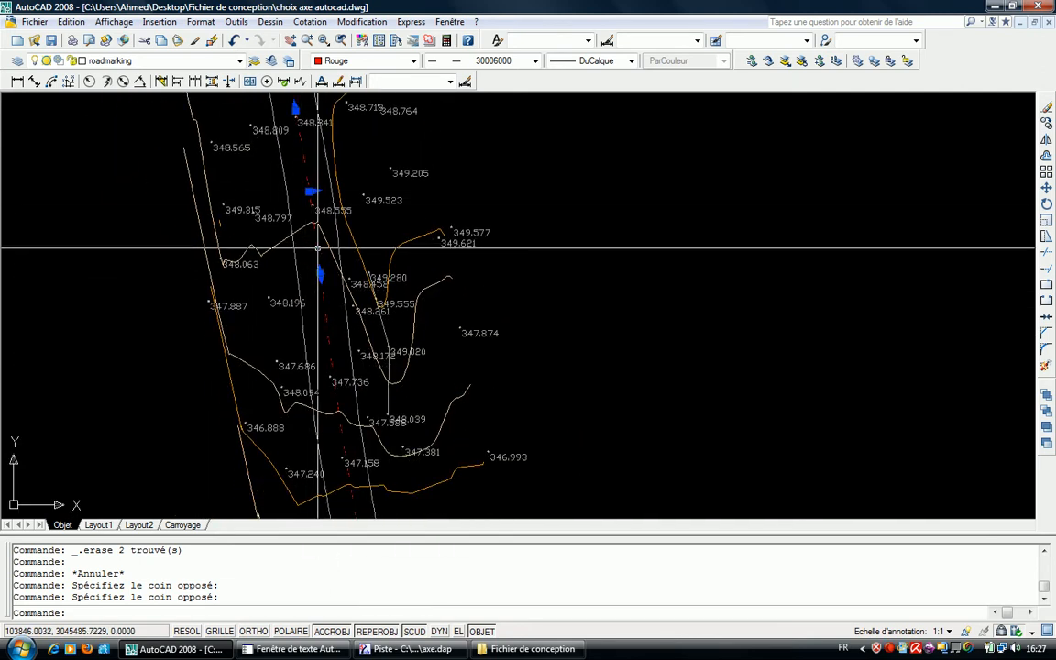
- List the properties of the next red axis arc along the road and copy its centre point's X and Y coordinates
{"action": "key", "text": "Escape"}
{"action": "left_click", "coordinate": [323, 300]}
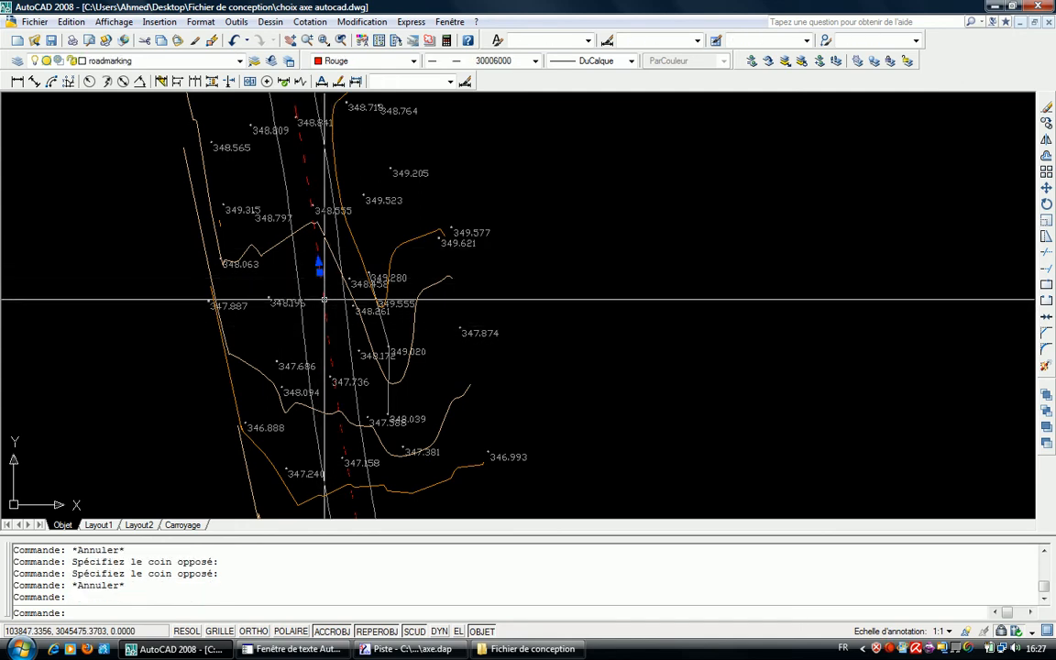
{"action": "scroll", "coordinate": [318, 295], "scroll_direction": "down", "scroll_amount": 4}
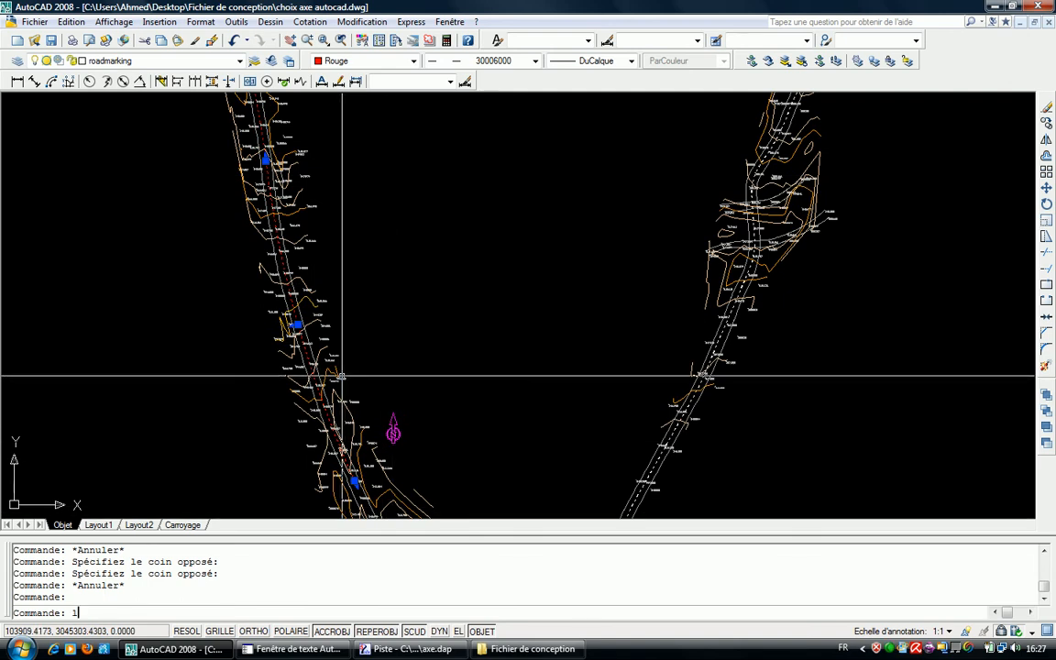
{"action": "type", "text": "s"}
{"action": "key", "text": "Return"}
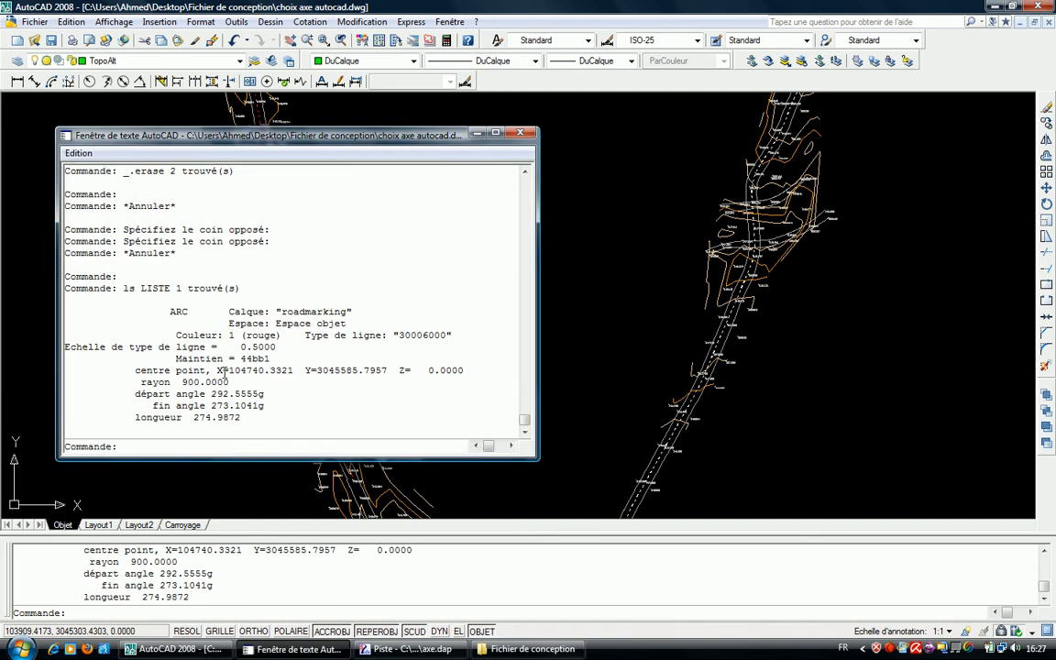
{"action": "left_click_drag", "start_coordinate": [228, 371], "coordinate": [379, 370]}
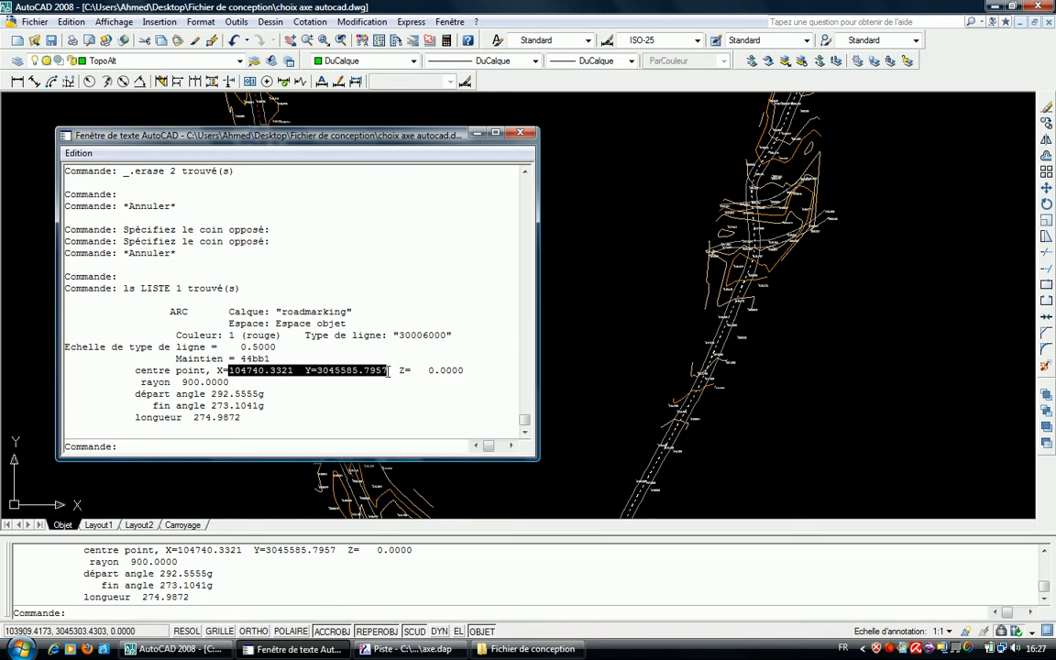
- Switch to Piste and define point CEN1 at X 104740.3321, Y 3045585.7957
{"action": "left_click", "coordinate": [410, 649]}
{"action": "type", "text": "POI CEN1"}
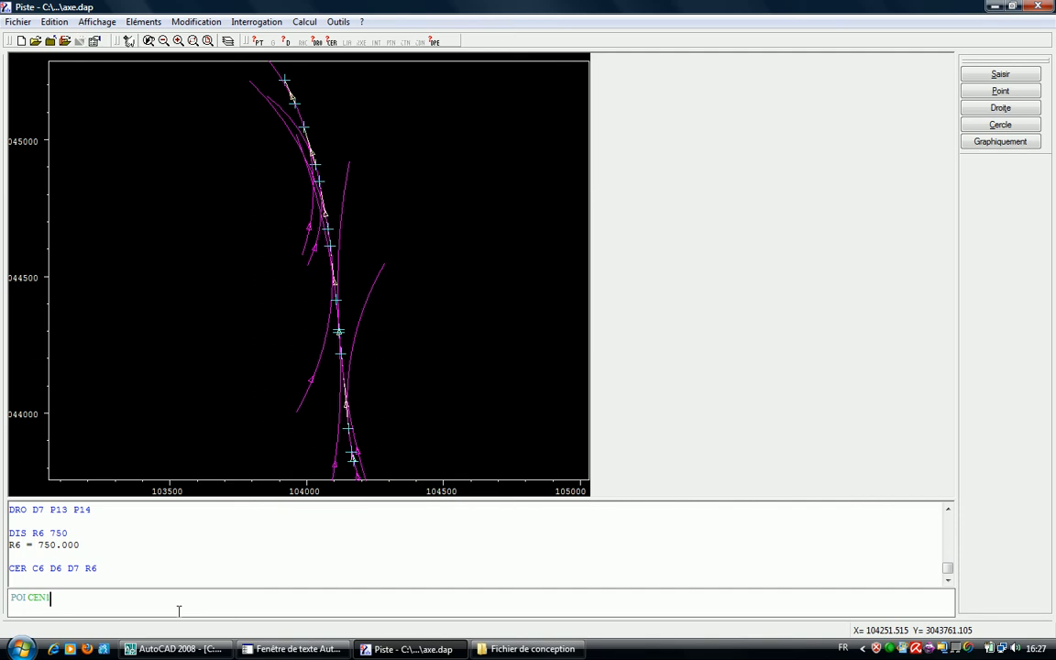
{"action": "type", "text": "104740.3321 Y=3045585.7957"}
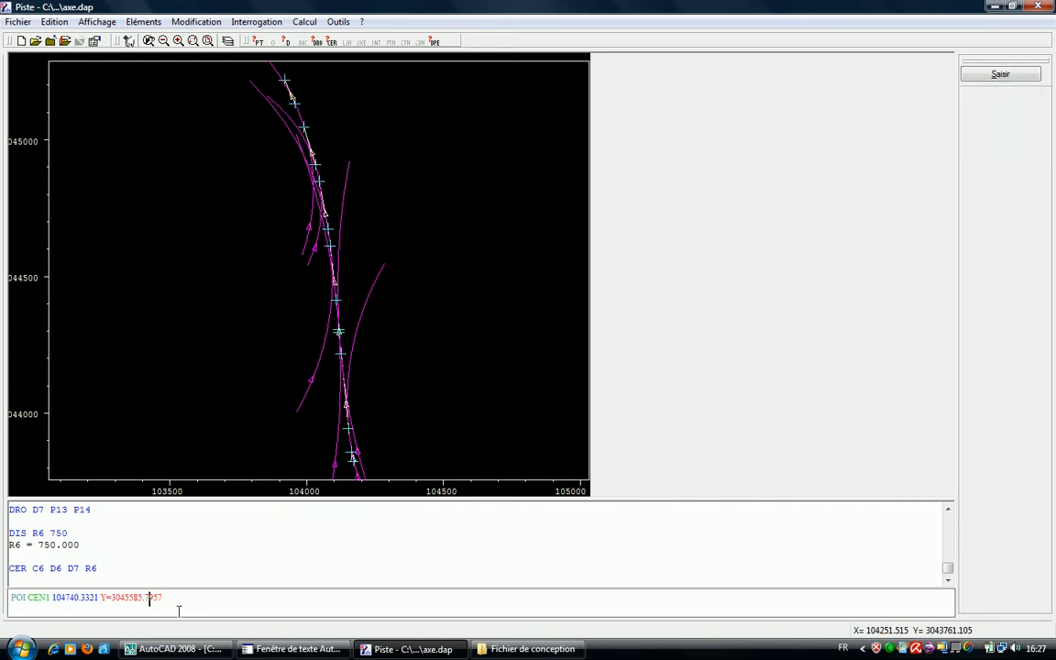
{"action": "key", "text": "BackSpace"}
{"action": "key", "text": "BackSpace"}
{"action": "key", "text": "Return"}
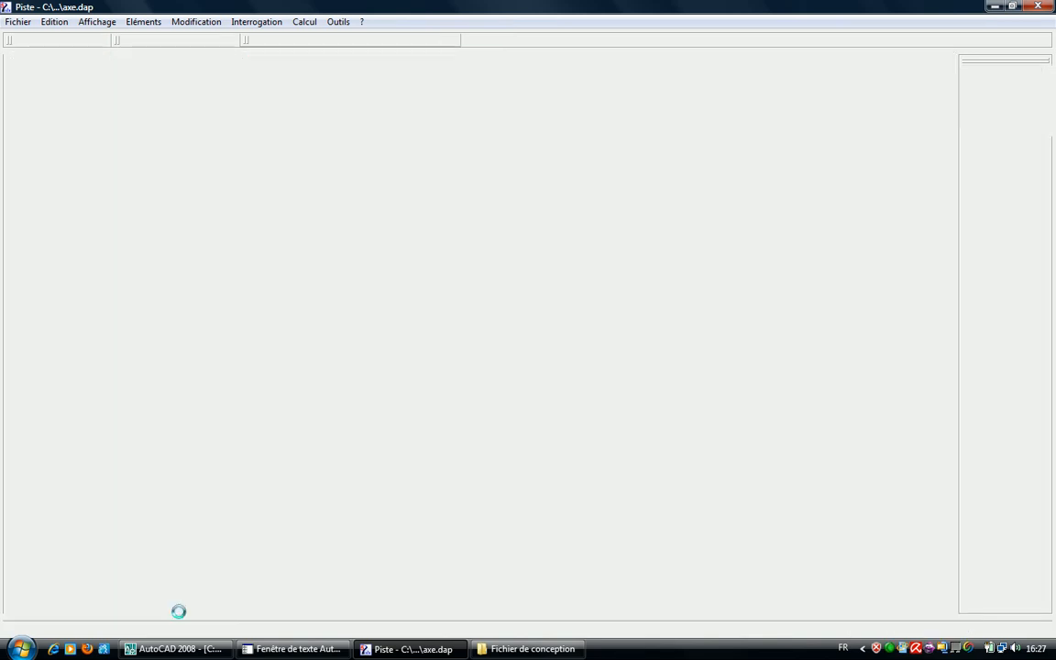
{"action": "right_click", "coordinate": [242, 236]}
{"action": "left_click", "coordinate": [293, 341]}
{"action": "right_click", "coordinate": [275, 145]}
{"action": "left_click", "coordinate": [330, 236]}
{"action": "left_click", "coordinate": [418, 67]}
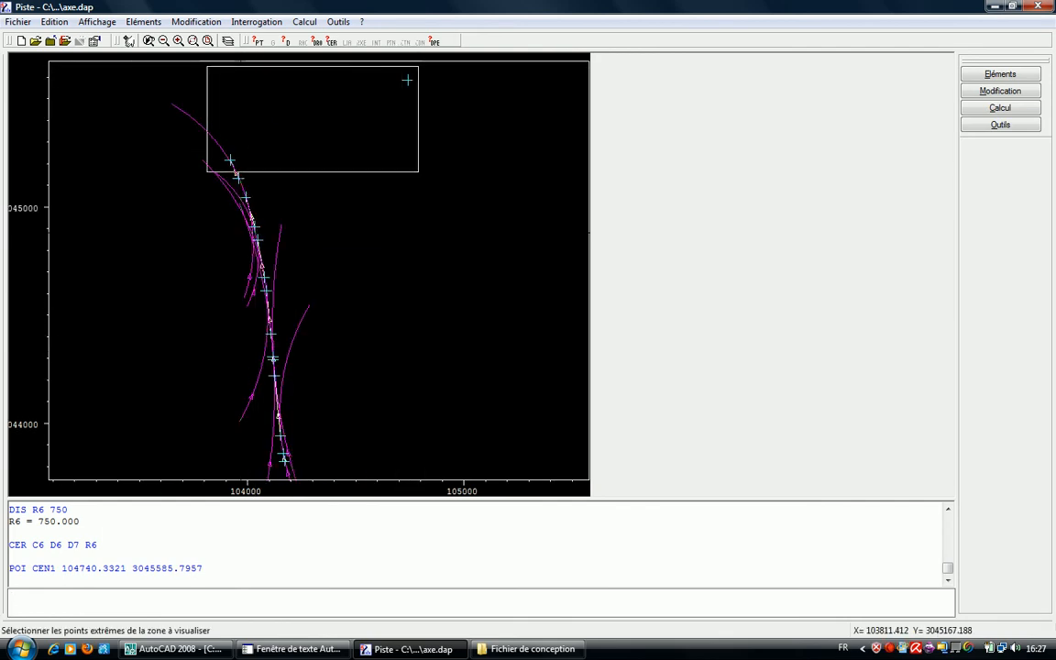
{"action": "left_click", "coordinate": [214, 167]}
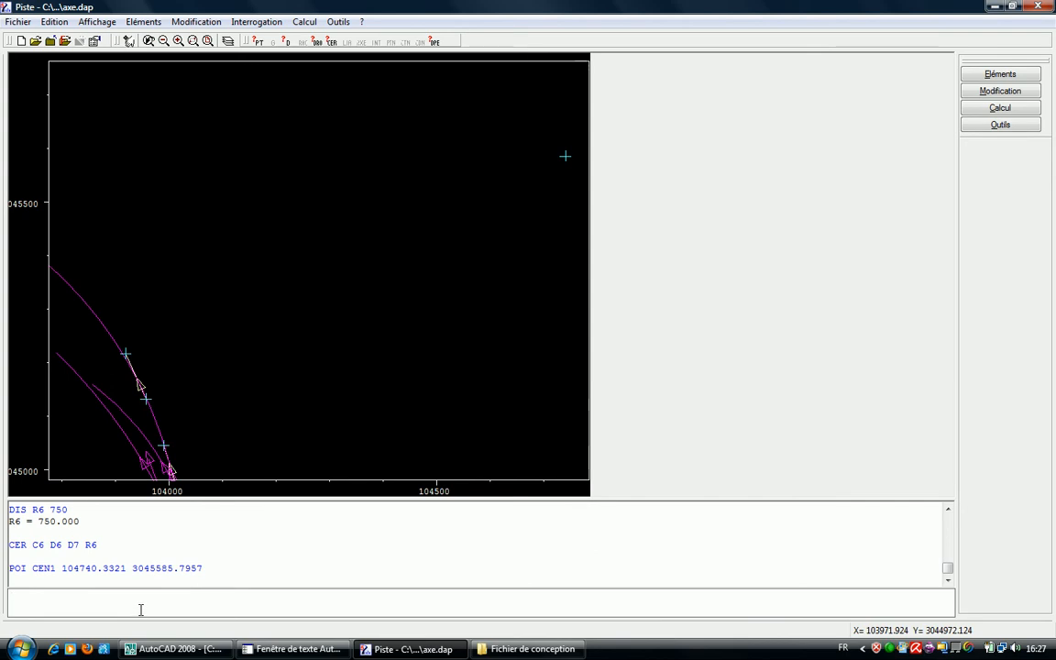
{"action": "key", "text": "alt+Tab"}
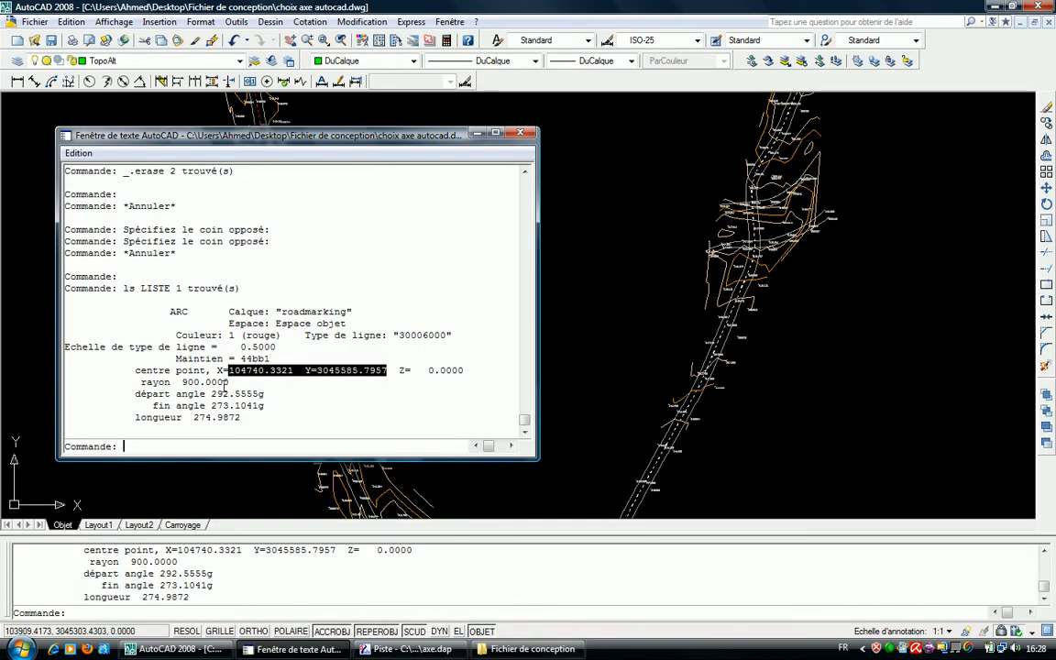
{"action": "key", "text": "alt+Tab"}
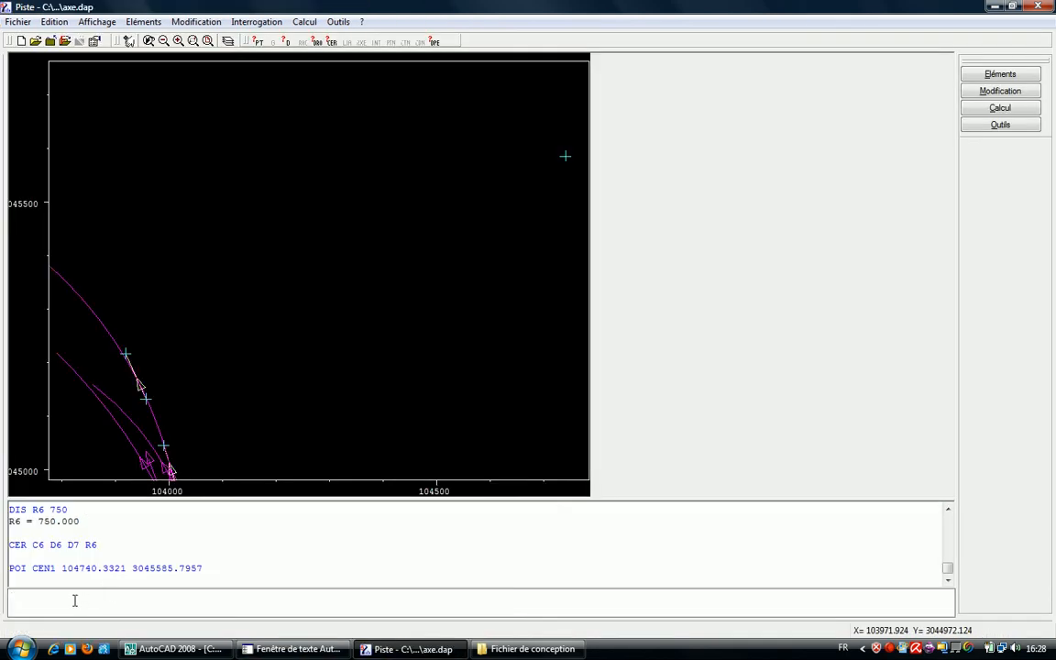
{"action": "type", "text": "CER "}
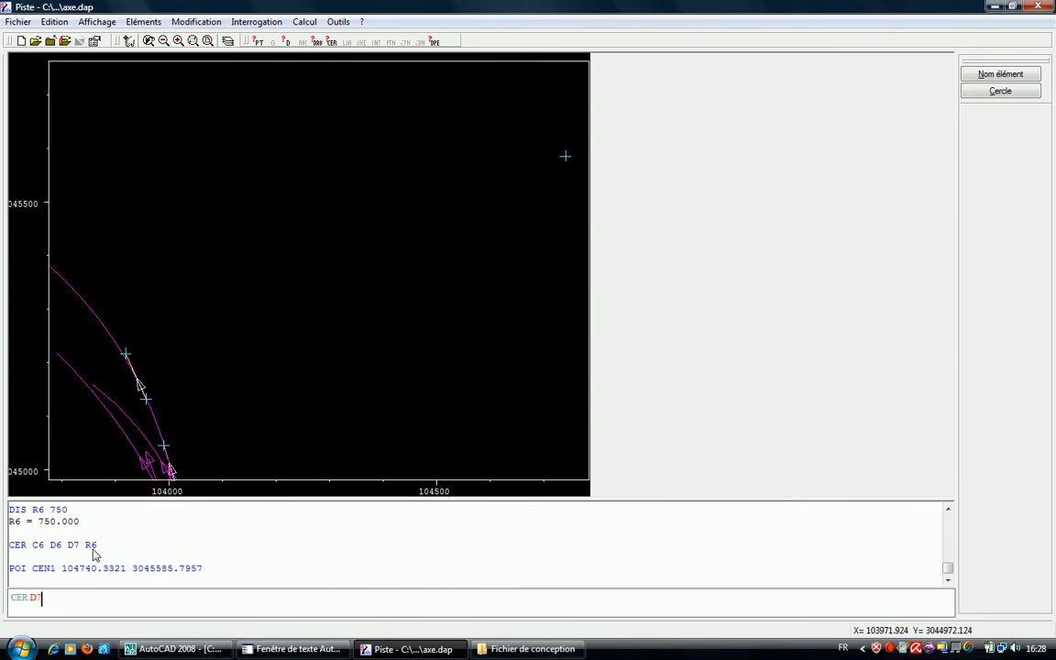
{"action": "type", "text": "C"}
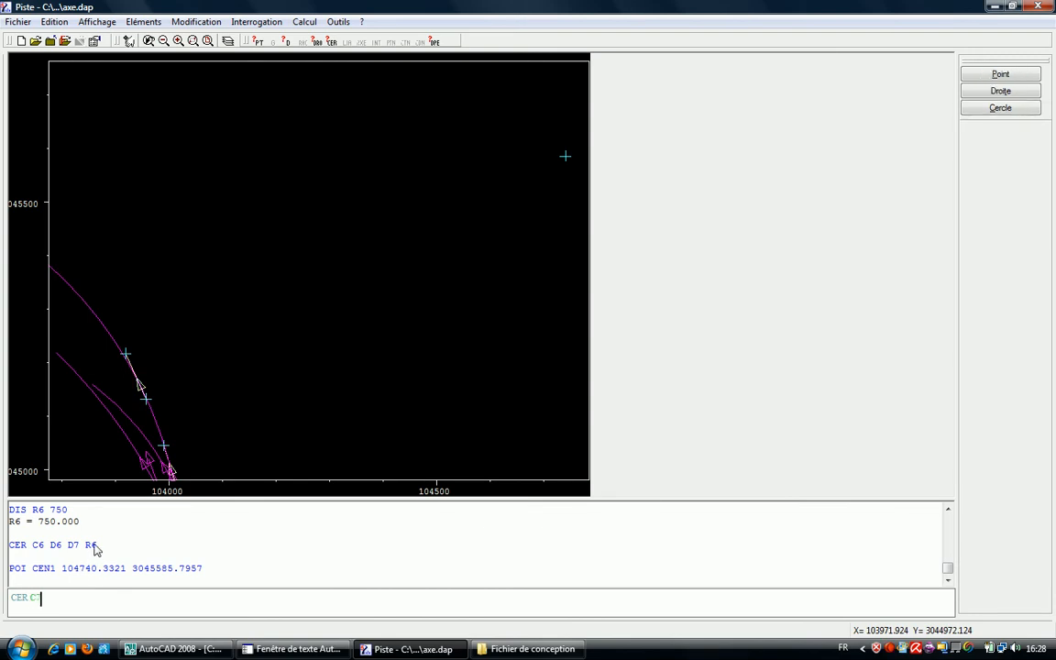
{"action": "type", "text": "7 CEN1"}
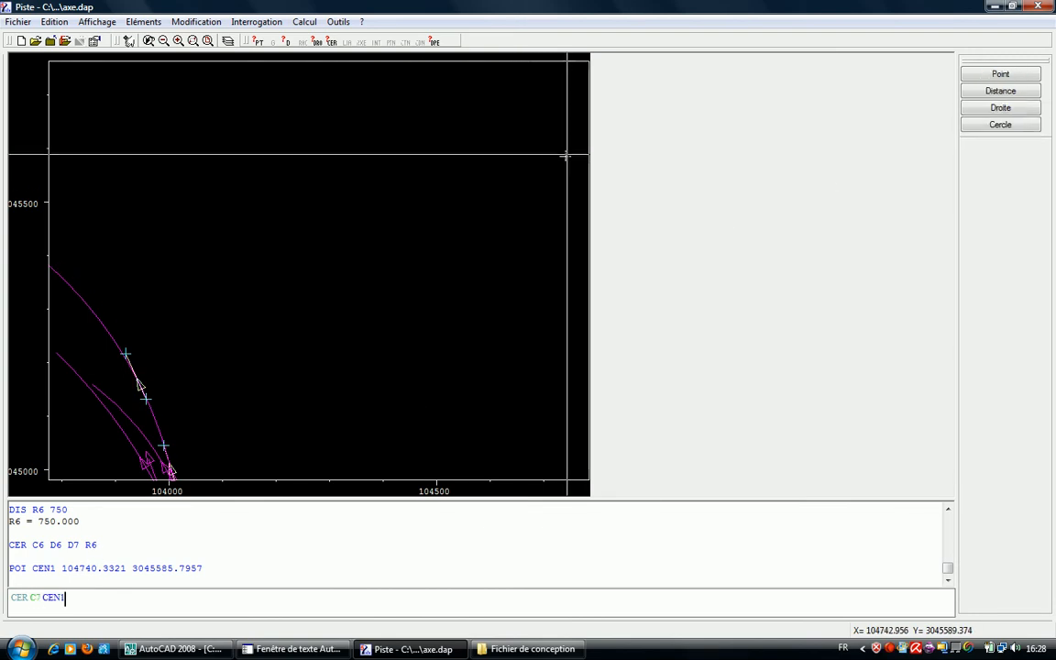
{"action": "left_click", "coordinate": [1019, 112]}
{"action": "left_click", "coordinate": [139, 376]}
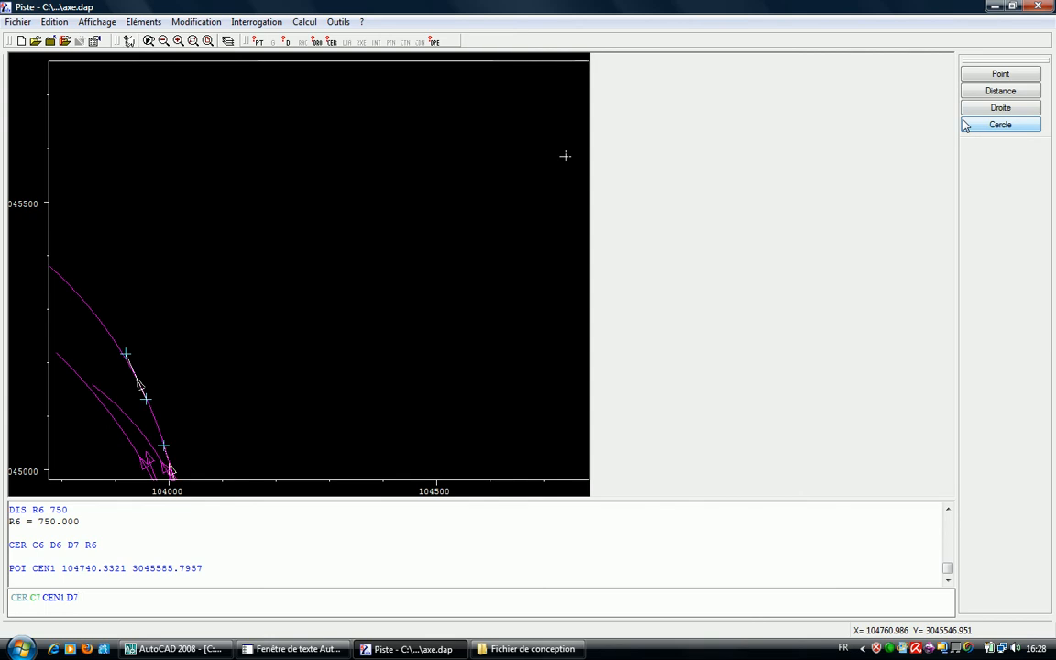
{"action": "key", "text": "BackSpace"}
{"action": "key", "text": "BackSpace"}
{"action": "key", "text": "BackSpace"}
{"action": "key", "text": "BackSpace"}
{"action": "key", "text": "BackSpace"}
{"action": "key", "text": "BackSpace"}
{"action": "key", "text": "BackSpace"}
{"action": "key", "text": "BackSpace"}
{"action": "key", "text": "BackSpace"}
{"action": "key", "text": "BackSpace"}
{"action": "key", "text": "BackSpace"}
{"action": "key", "text": "BackSpace"}
{"action": "key", "text": "BackSpace"}
{"action": "key", "text": "BackSpace"}
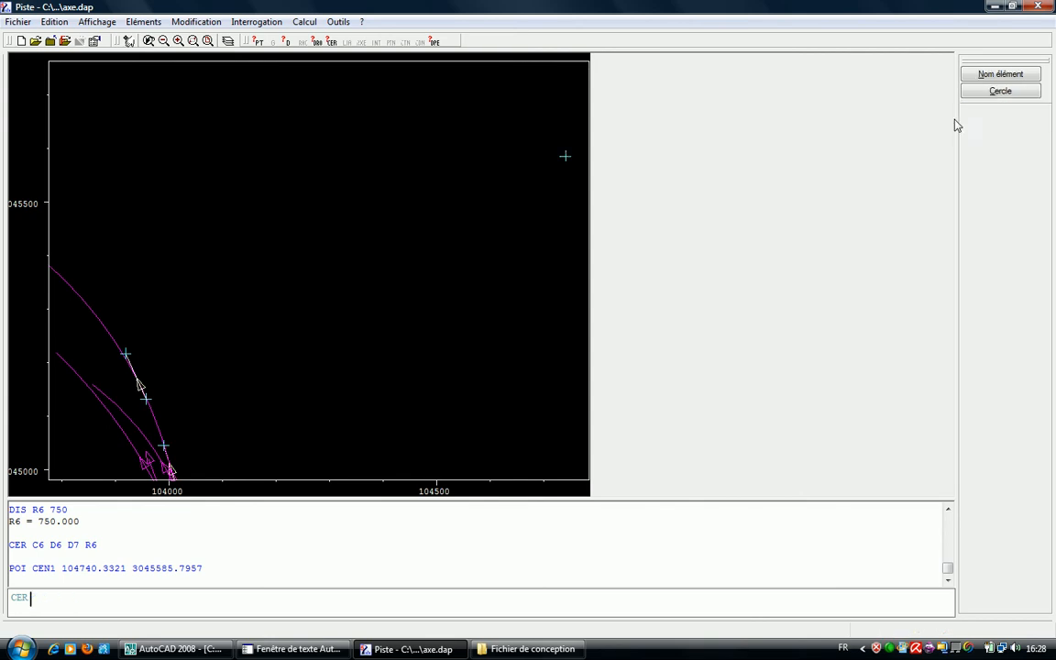
- Define distance R7 as -900, taking the radius from the arc's listing in the AutoCAD text window
{"action": "type", "text": "DIS R7"}
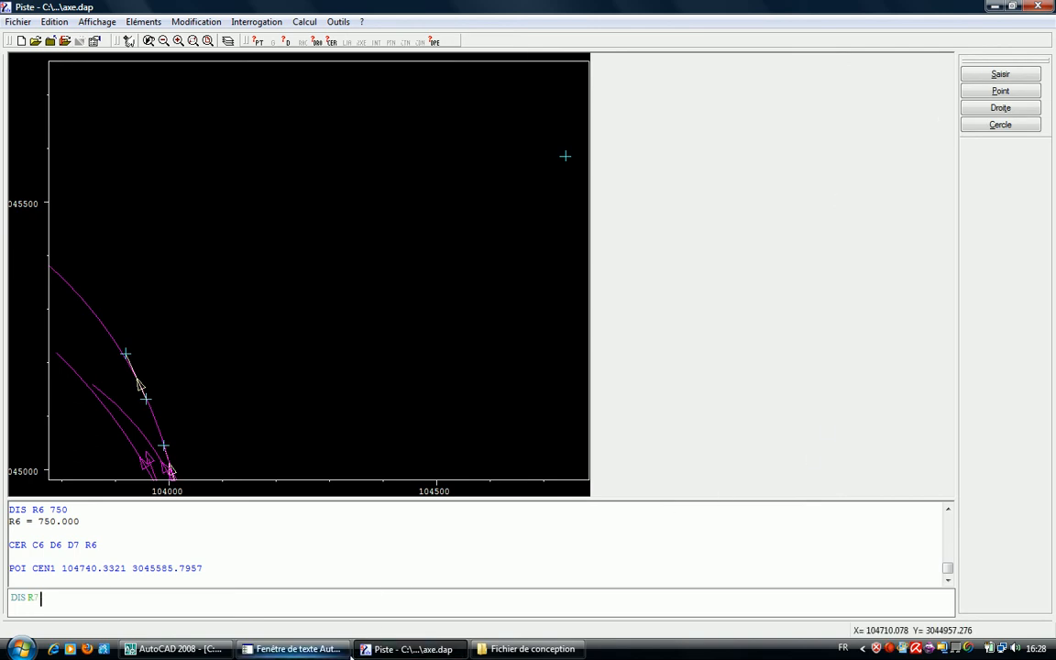
{"action": "left_click", "coordinate": [295, 649]}
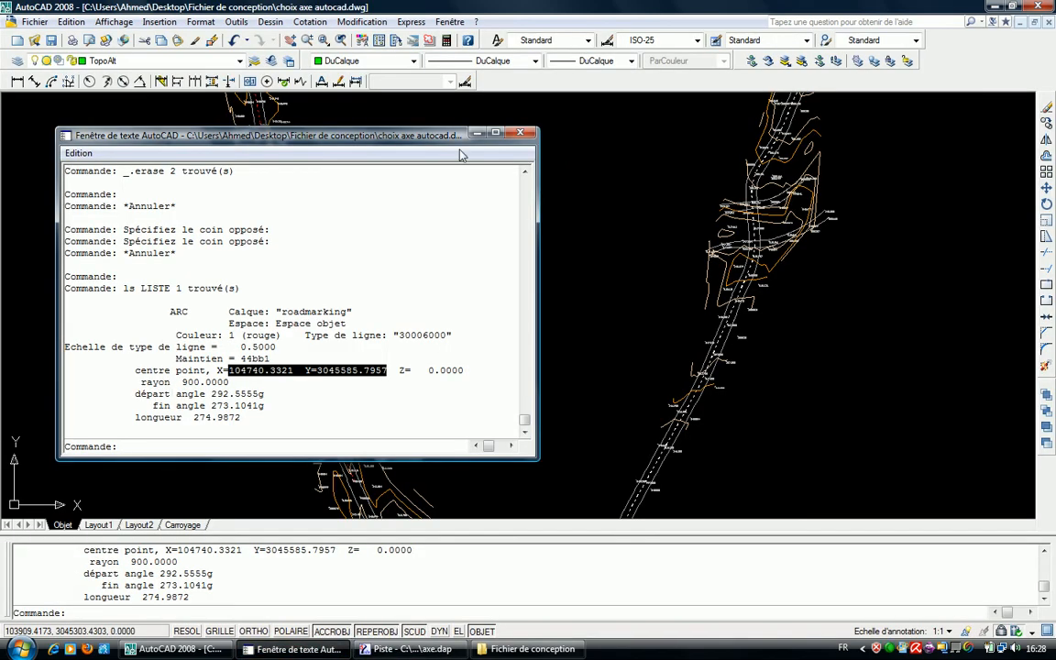
{"action": "left_click_drag", "start_coordinate": [438, 137], "coordinate": [829, 98]}
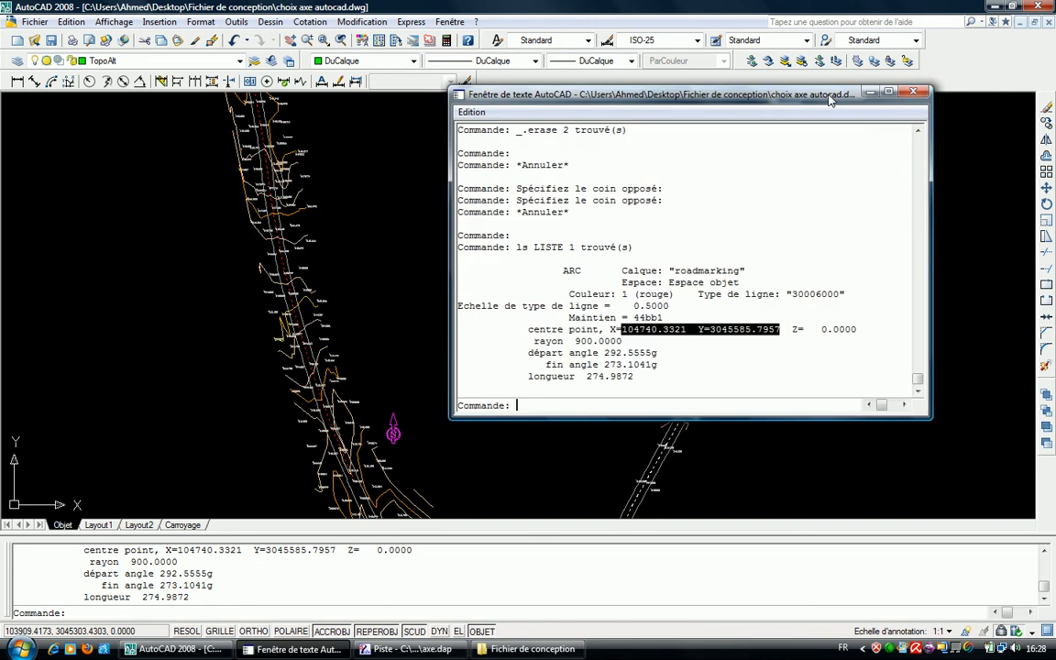
{"action": "left_click", "coordinate": [403, 649]}
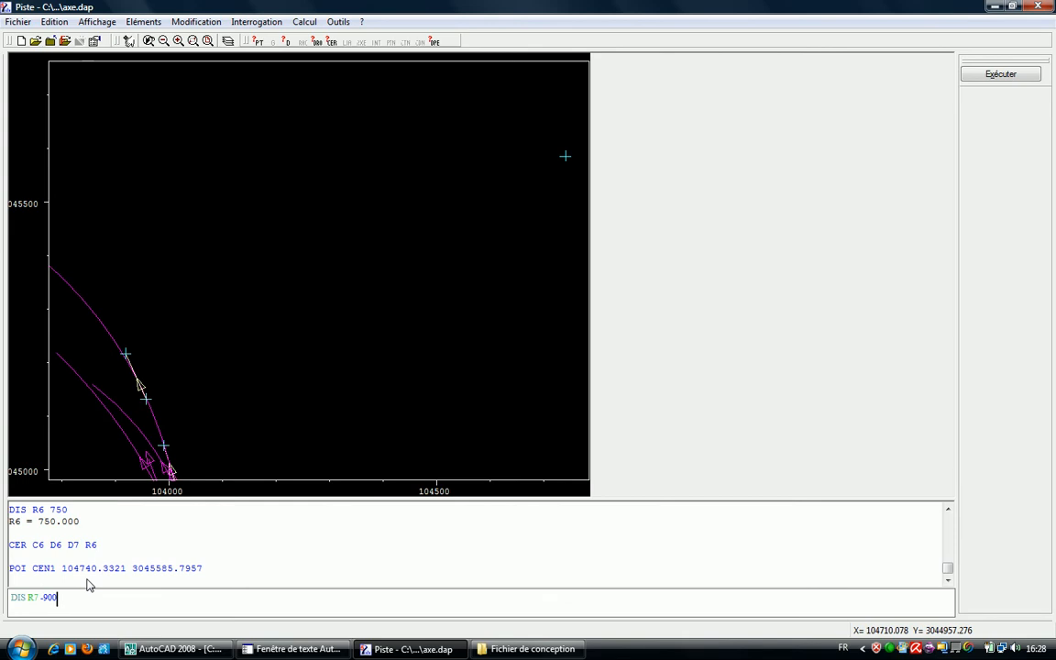
{"action": "type", "text": "-900"}
{"action": "key", "text": "Return"}
- Define circle C7 with point CEN1 as its centre and distance R7 as its radius
{"action": "type", "text": "CER "}
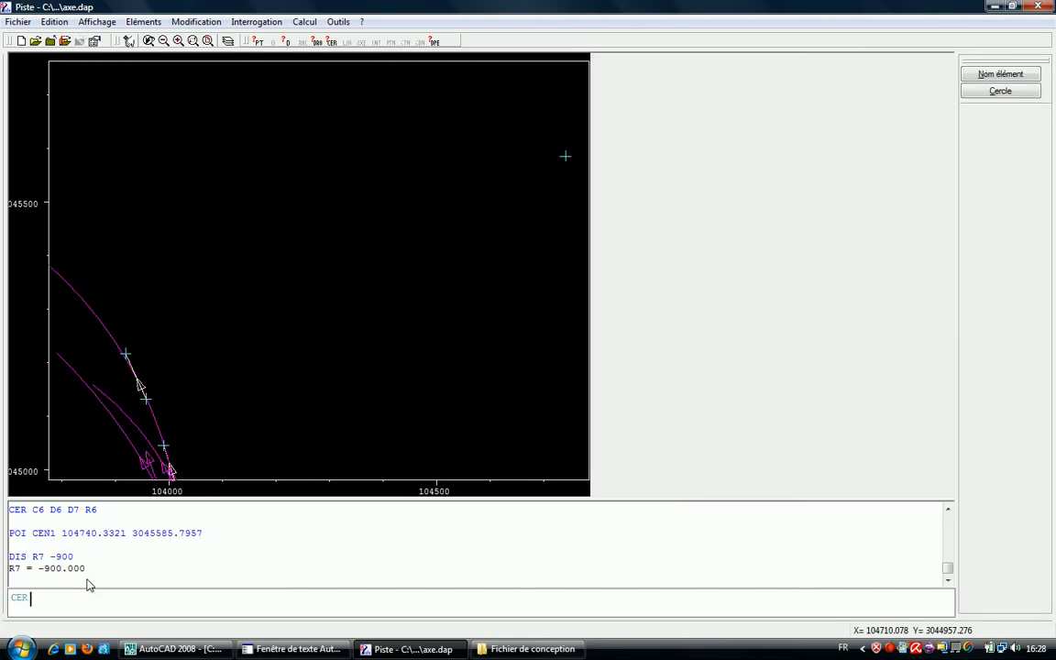
{"action": "type", "text": "C7"}
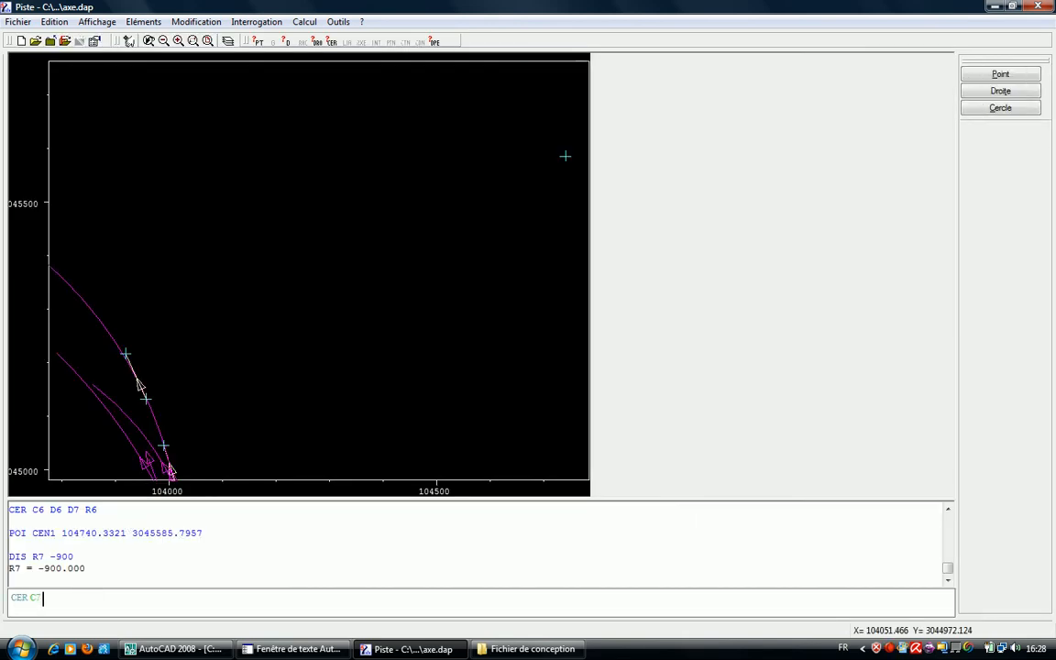
{"action": "left_click", "coordinate": [566, 155]}
{"action": "left_click", "coordinate": [1001, 91]}
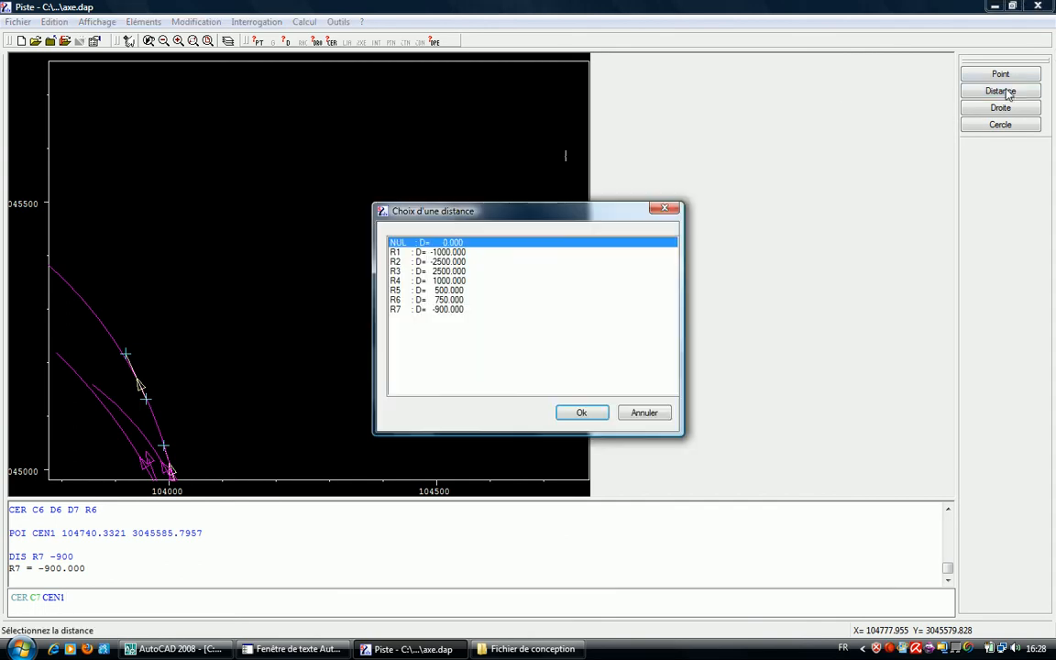
{"action": "left_click", "coordinate": [431, 309]}
{"action": "left_click", "coordinate": [581, 412]}
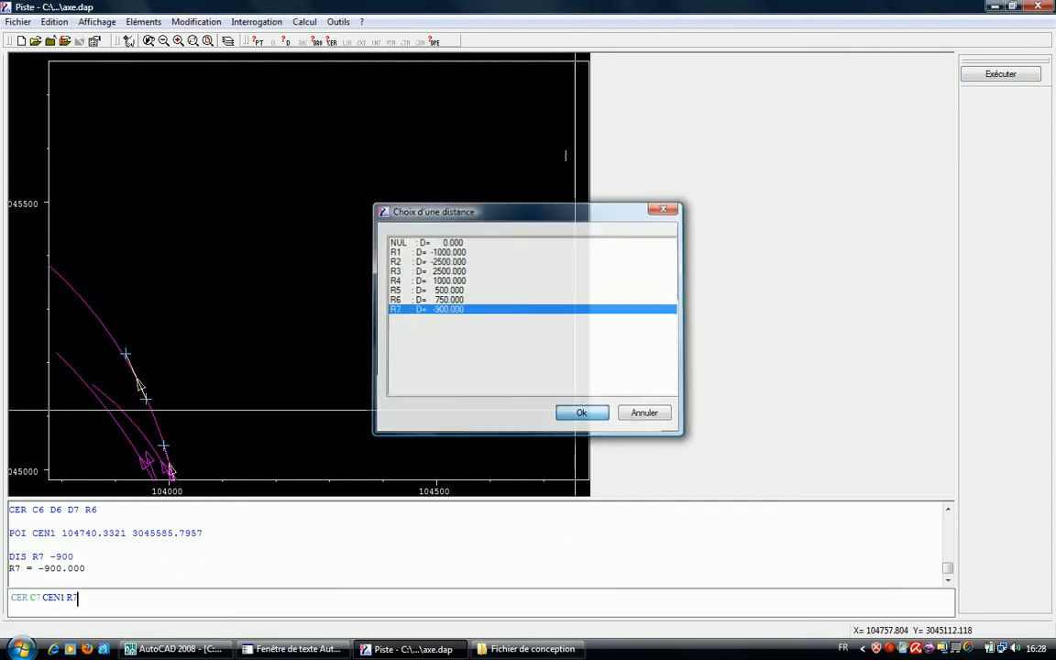
{"action": "left_click", "coordinate": [1024, 78]}
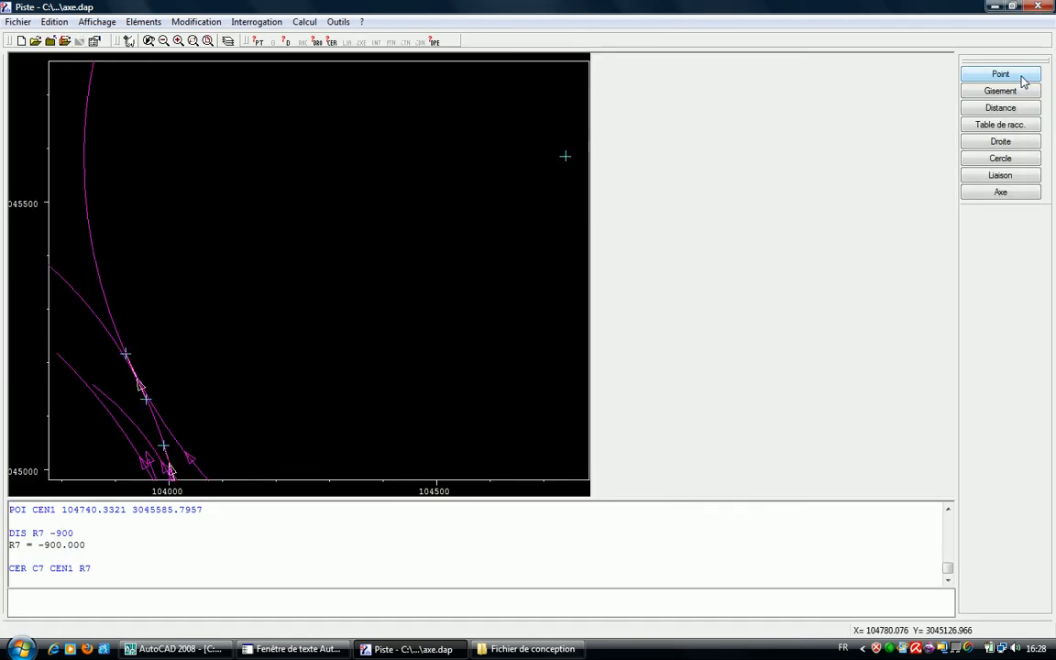
{"action": "right_click", "coordinate": [208, 191]}
{"action": "left_click", "coordinate": [240, 213]}
{"action": "left_click", "coordinate": [229, 155]}
{"action": "left_click", "coordinate": [309, 280]}
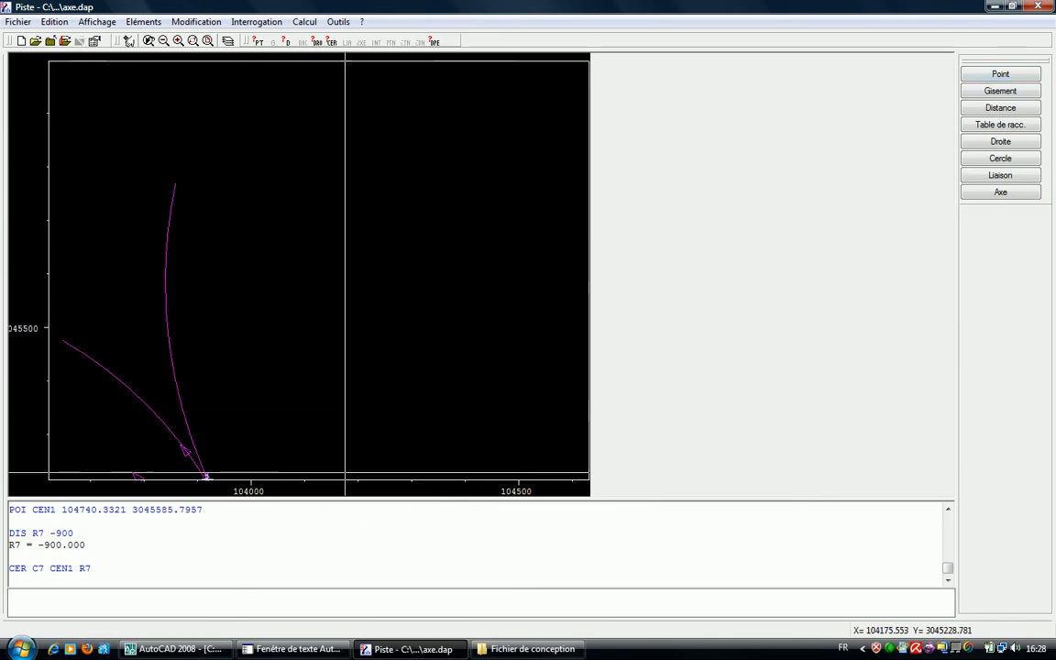
{"action": "right_click", "coordinate": [327, 299]}
{"action": "left_click", "coordinate": [354, 329]}
{"action": "left_click", "coordinate": [384, 393]}
{"action": "left_click", "coordinate": [425, 294]}
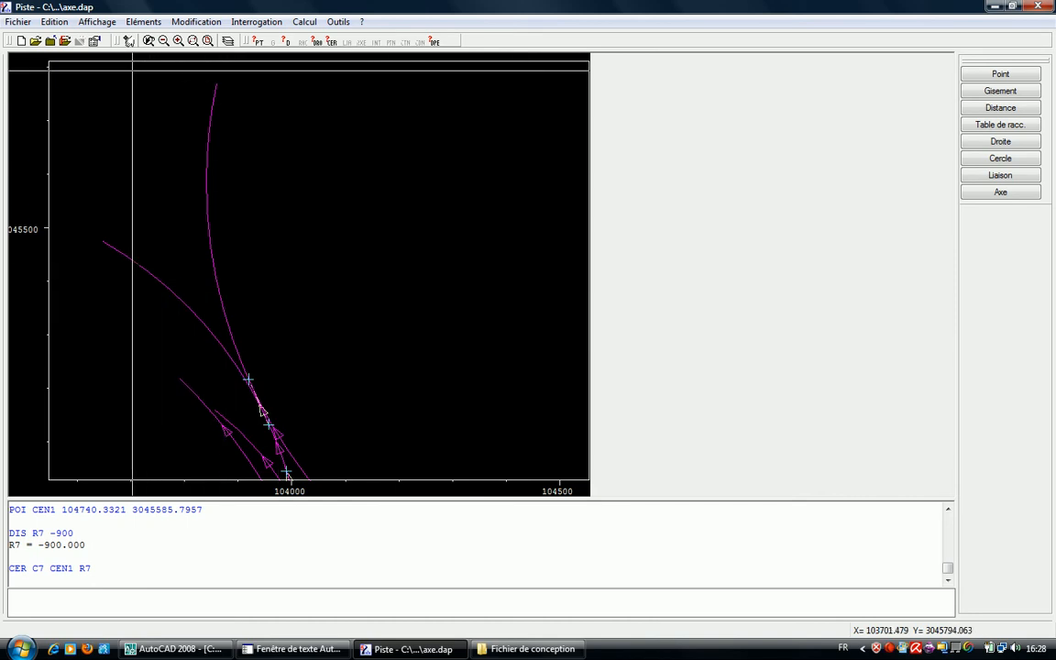
- Switch to AutoCAD and examine the red dashed roadmarking segments to locate the start of the next straight
{"action": "left_click", "coordinate": [175, 649]}
{"action": "scroll", "coordinate": [273, 231], "scroll_direction": "up", "scroll_amount": 6}
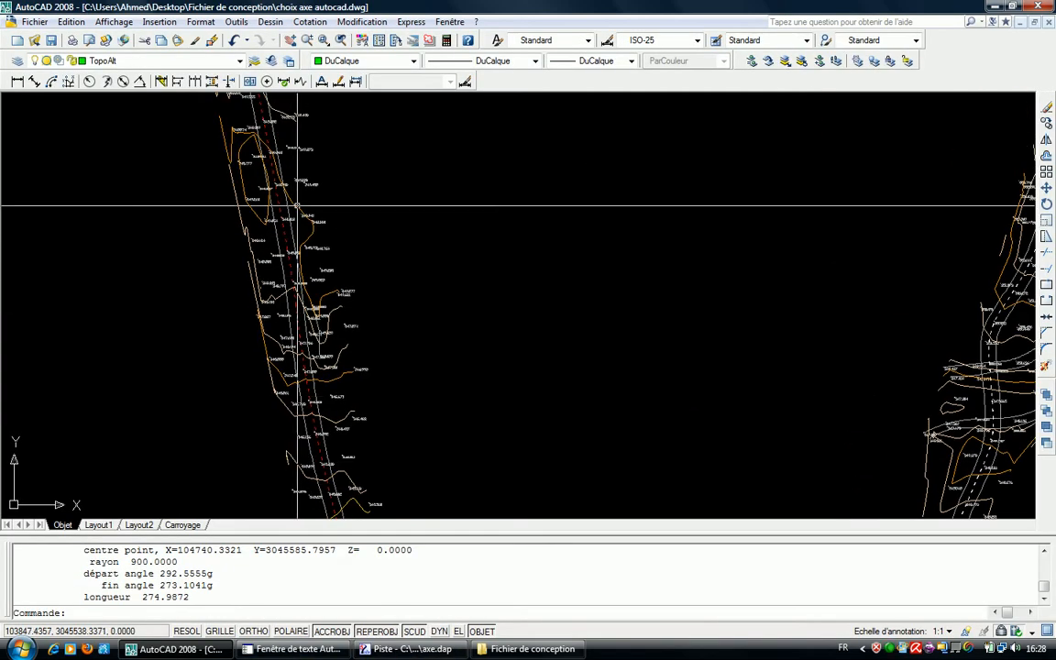
{"action": "key", "text": "Escape"}
{"action": "left_click", "coordinate": [273, 231]}
{"action": "left_click", "coordinate": [252, 230]}
{"action": "scroll", "coordinate": [275, 248], "scroll_direction": "down", "scroll_amount": 8}
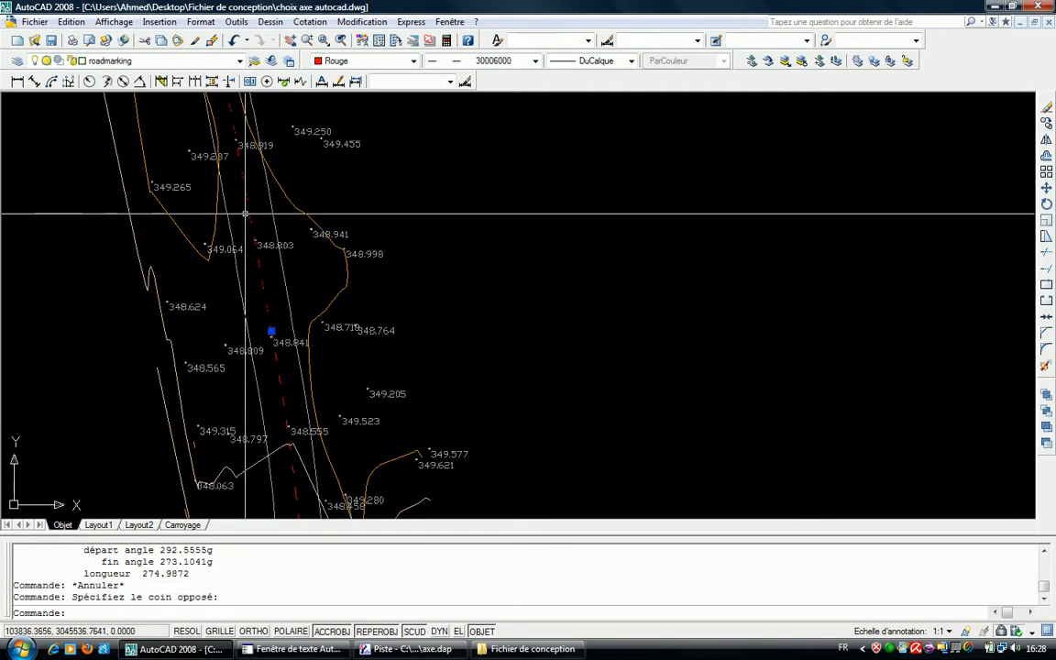
{"action": "scroll", "coordinate": [280, 272], "scroll_direction": "up", "scroll_amount": 8}
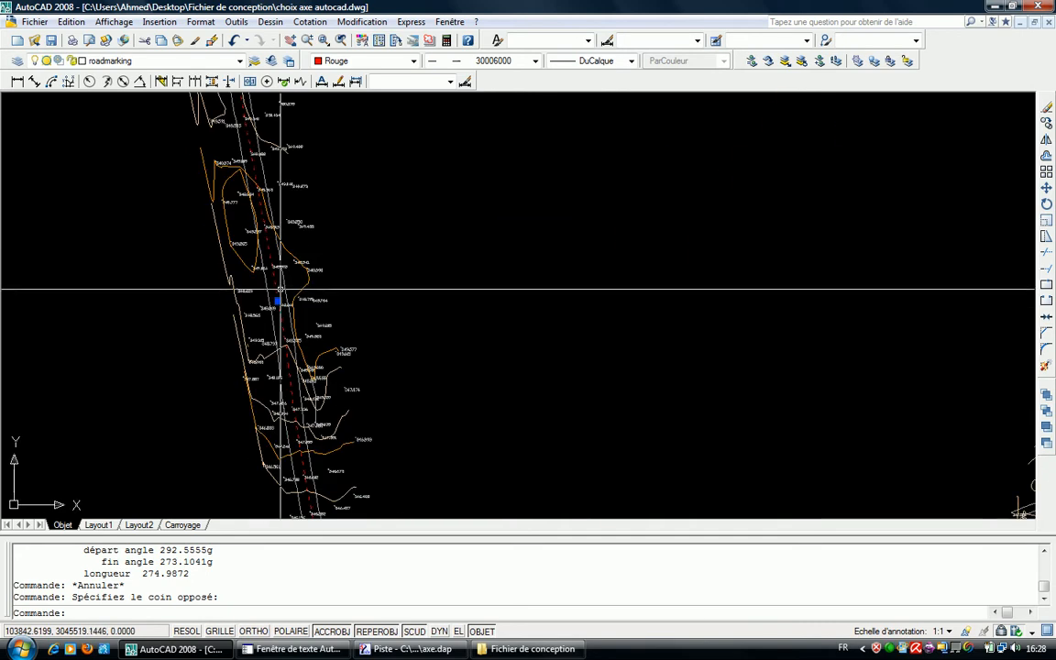
{"action": "key", "text": "Escape"}
{"action": "left_click", "coordinate": [319, 281]}
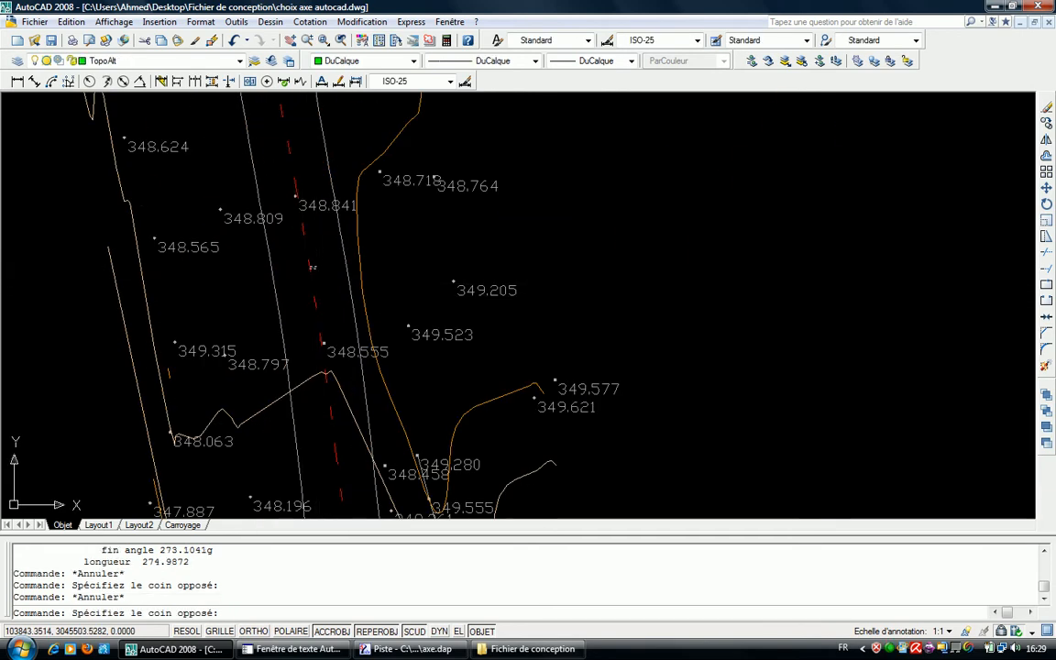
{"action": "left_click", "coordinate": [304, 264]}
{"action": "scroll", "coordinate": [305, 264], "scroll_direction": "down", "scroll_amount": 7}
{"action": "scroll", "coordinate": [294, 193], "scroll_direction": "up", "scroll_amount": 8}
{"action": "key", "text": "Escape"}
- List the properties of the red dashed roadmarking line above the point labelled 348.841
{"action": "left_click", "coordinate": [324, 236]}
{"action": "left_click", "coordinate": [304, 224]}
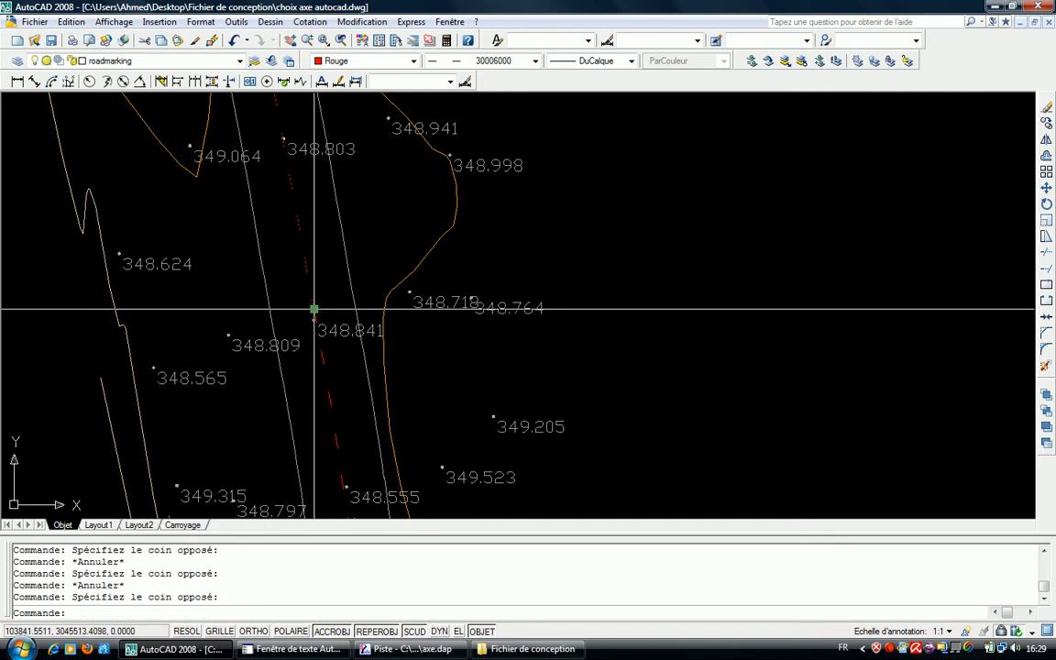
{"action": "type", "text": "ls"}
{"action": "key", "text": "Return"}
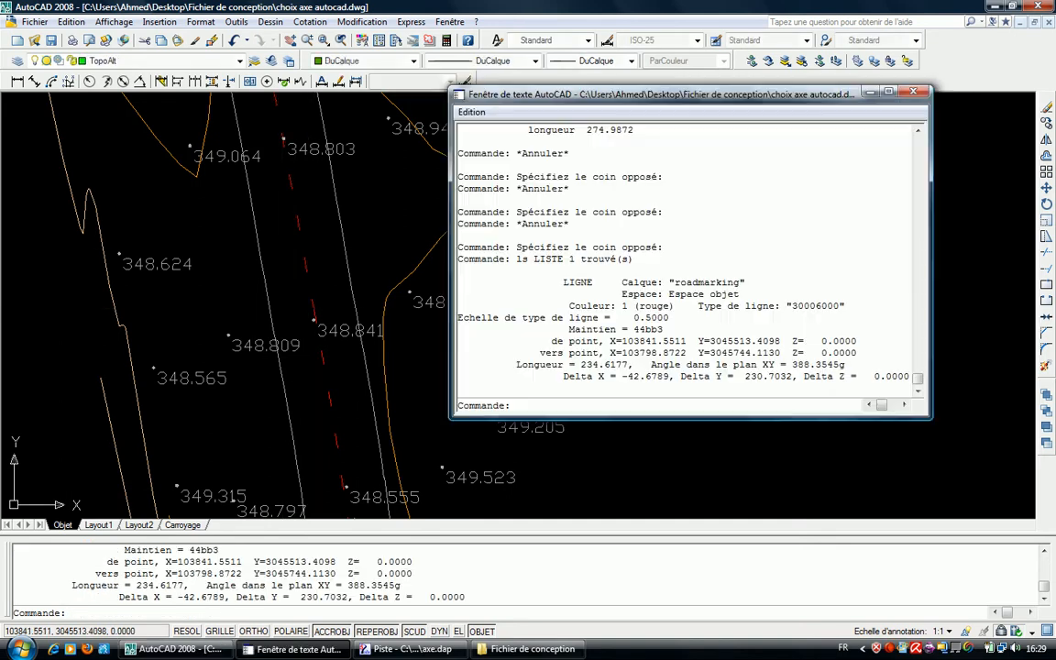
- Switch to Piste and define point P15 at 104740.3321 3045585.7957
{"action": "left_click_drag", "start_coordinate": [620, 341], "coordinate": [763, 338]}
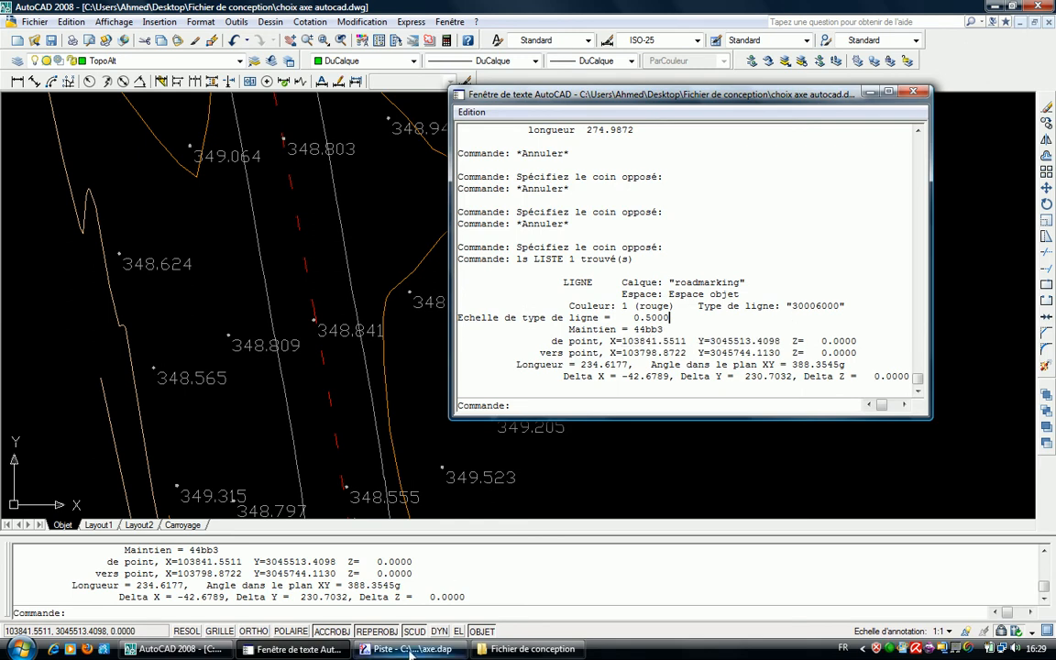
{"action": "key", "text": "alt+Tab"}
{"action": "type", "text": "POI P1"}
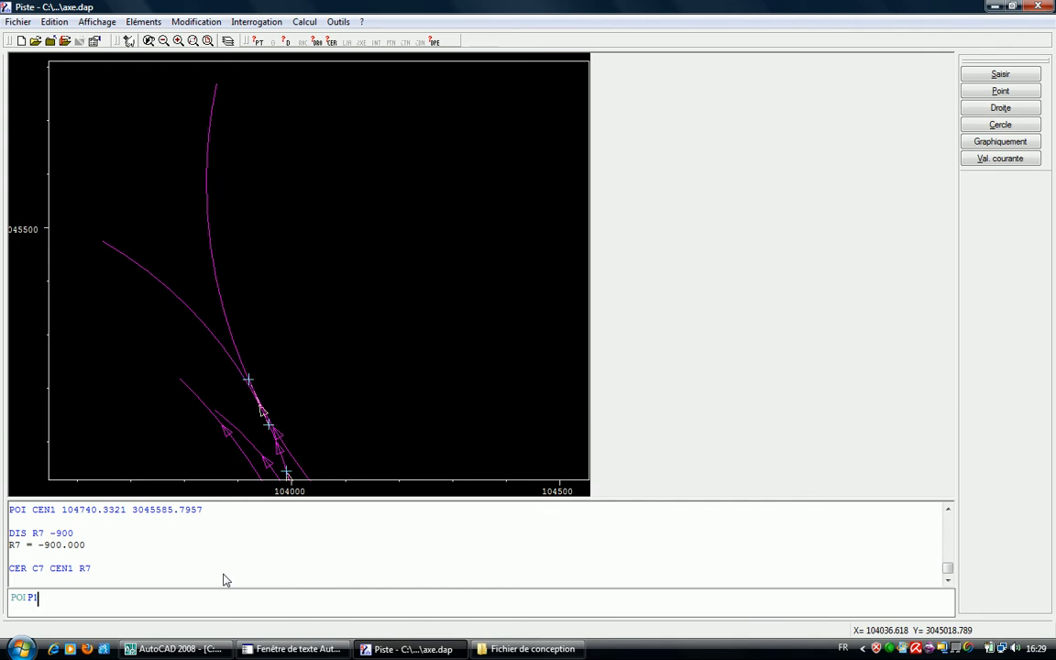
{"action": "type", "text": "35"}
{"action": "type", "text": "104740.3321 3045585.7957"}
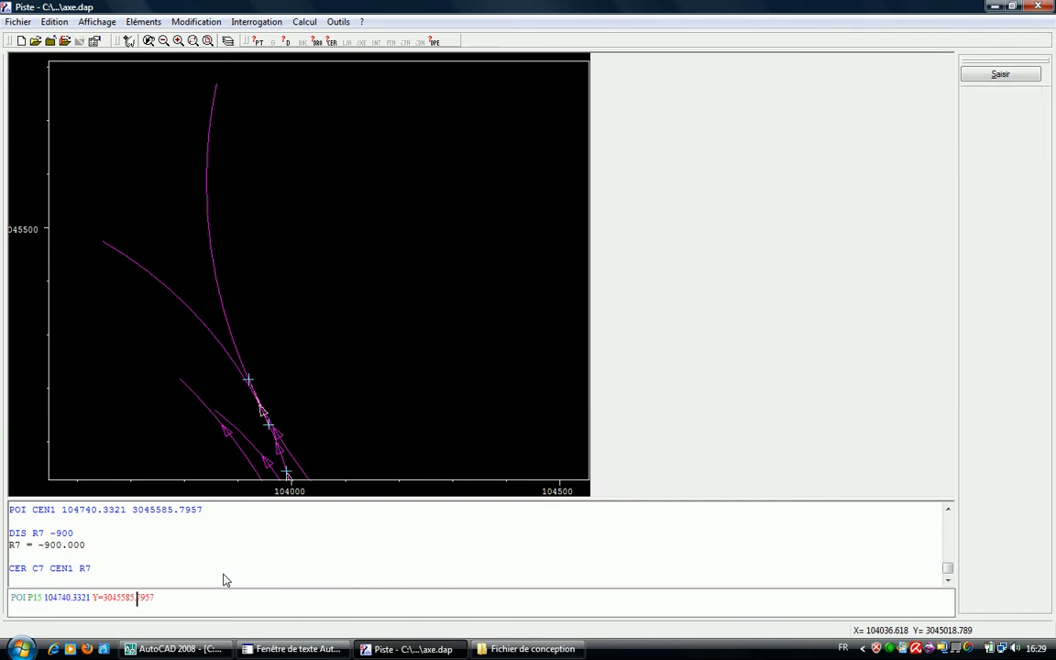
{"action": "key", "text": "Return"}
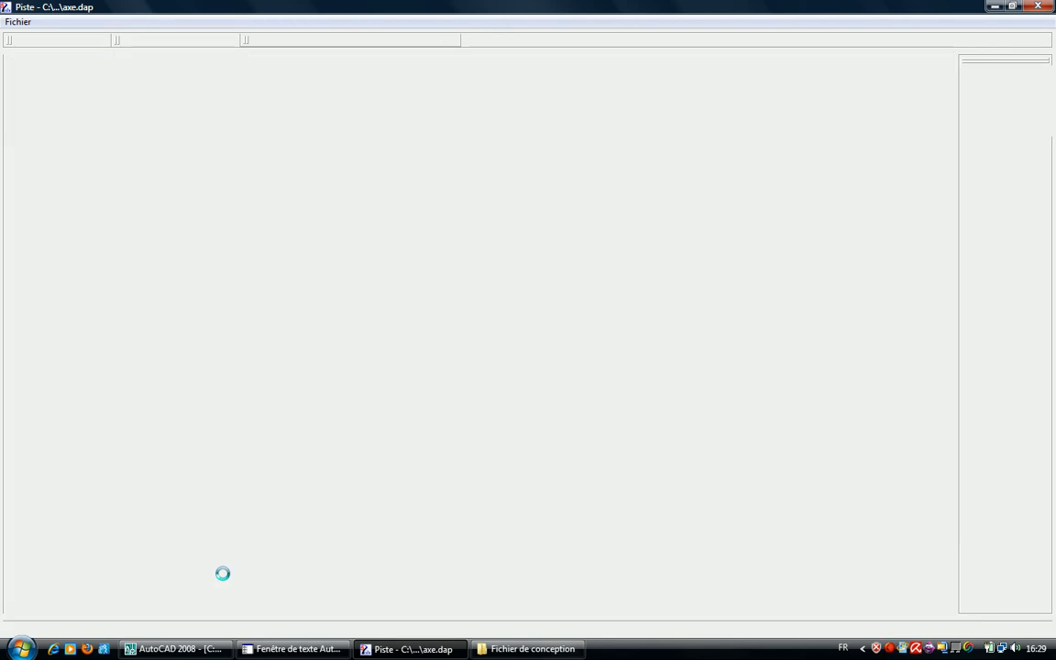
- Check where point P15 falls relative to the axis circles
{"action": "right_click", "coordinate": [295, 63]}
{"action": "left_click", "coordinate": [343, 168]}
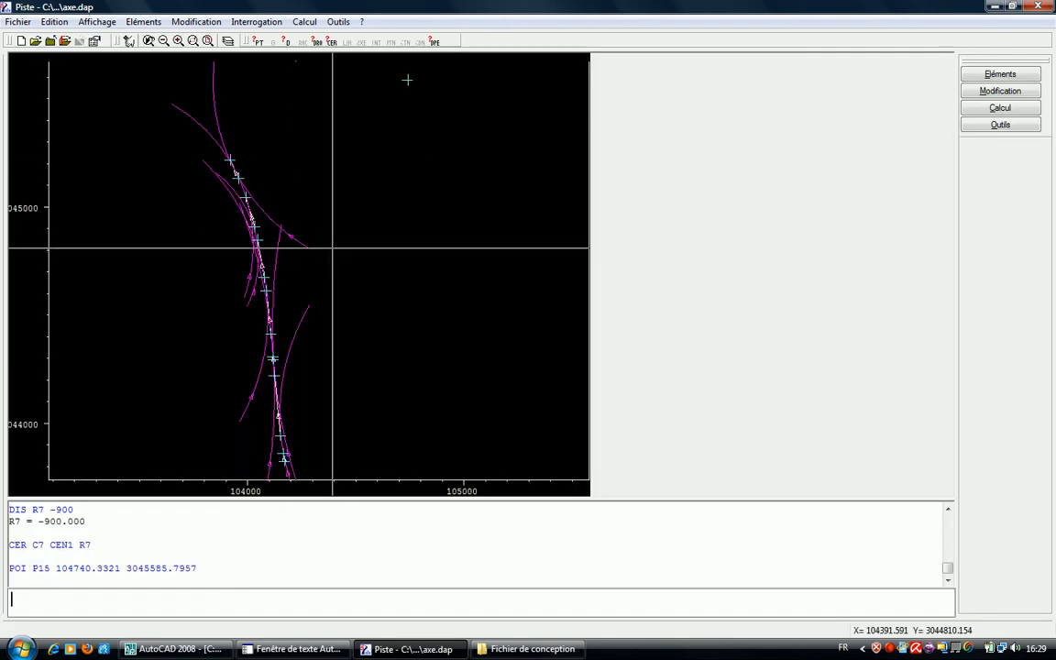
{"action": "right_click", "coordinate": [339, 155]}
{"action": "left_click", "coordinate": [376, 180]}
{"action": "left_click_drag", "start_coordinate": [335, 55], "coordinate": [401, 231]}
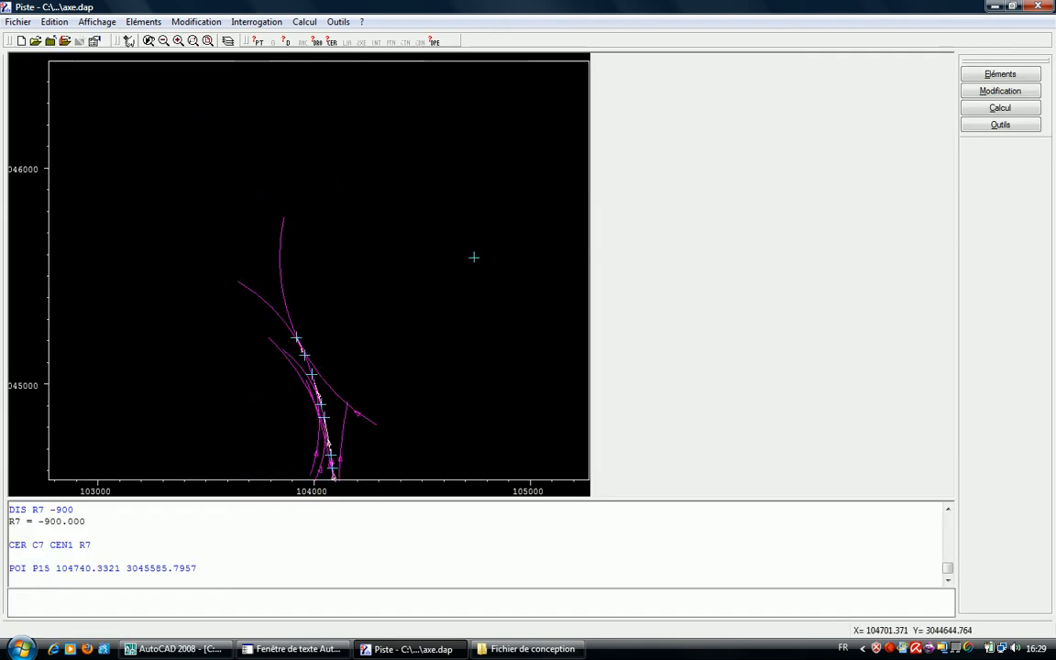
{"action": "right_click", "coordinate": [401, 231]}
{"action": "left_click", "coordinate": [447, 336]}
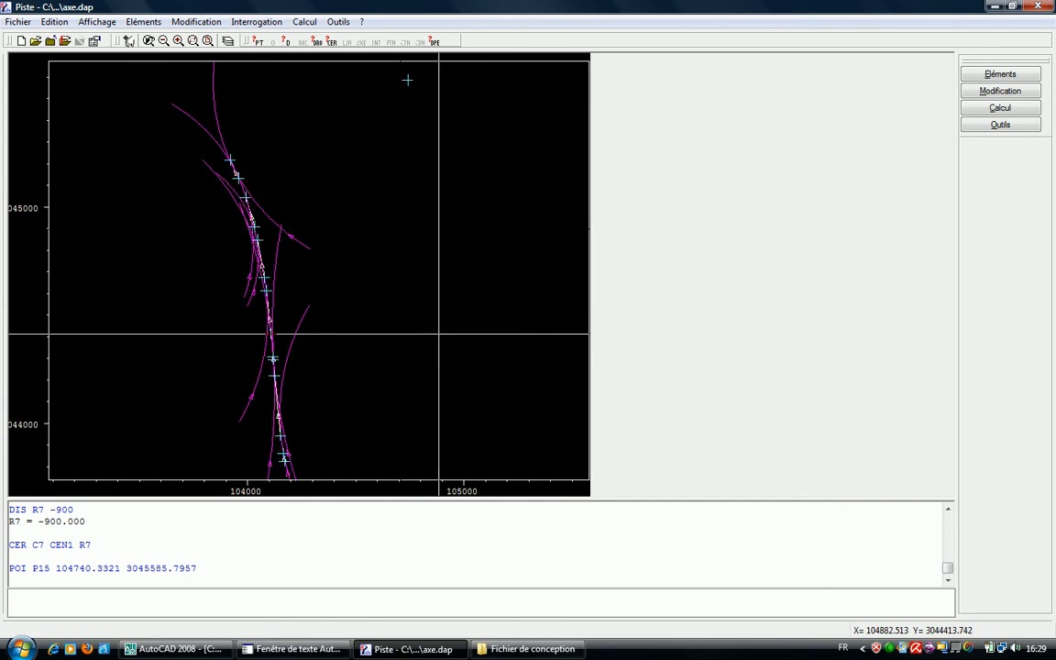
- Copy the X and Y coordinates of the listed line's start point from the AutoCAD text window
{"action": "type", "text": "POI P15"}
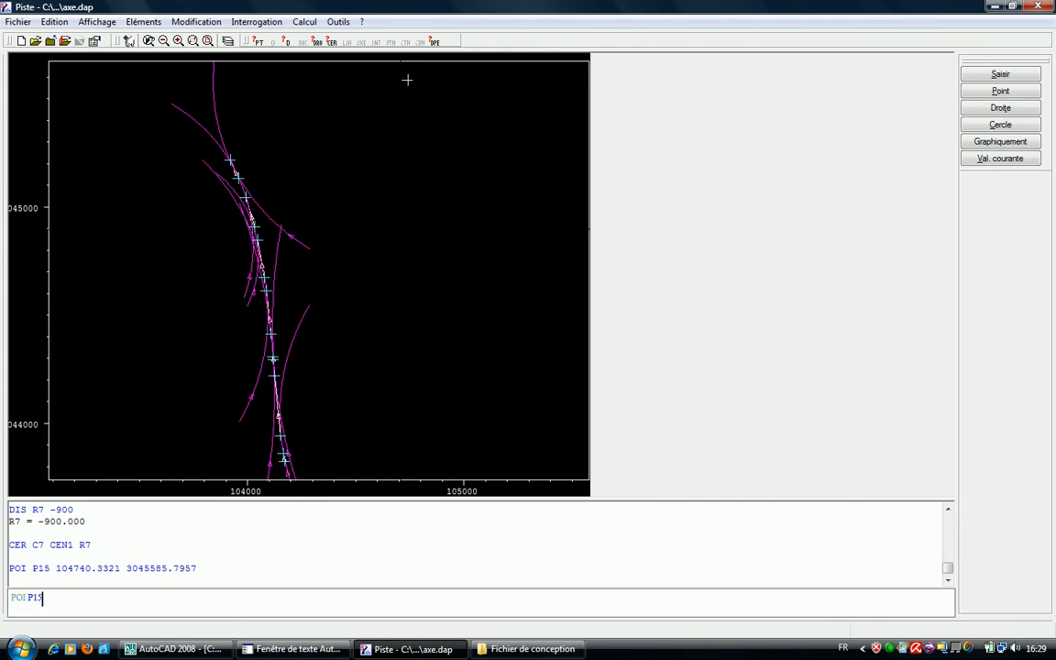
{"action": "key", "text": "Escape"}
{"action": "left_click", "coordinate": [306, 651]}
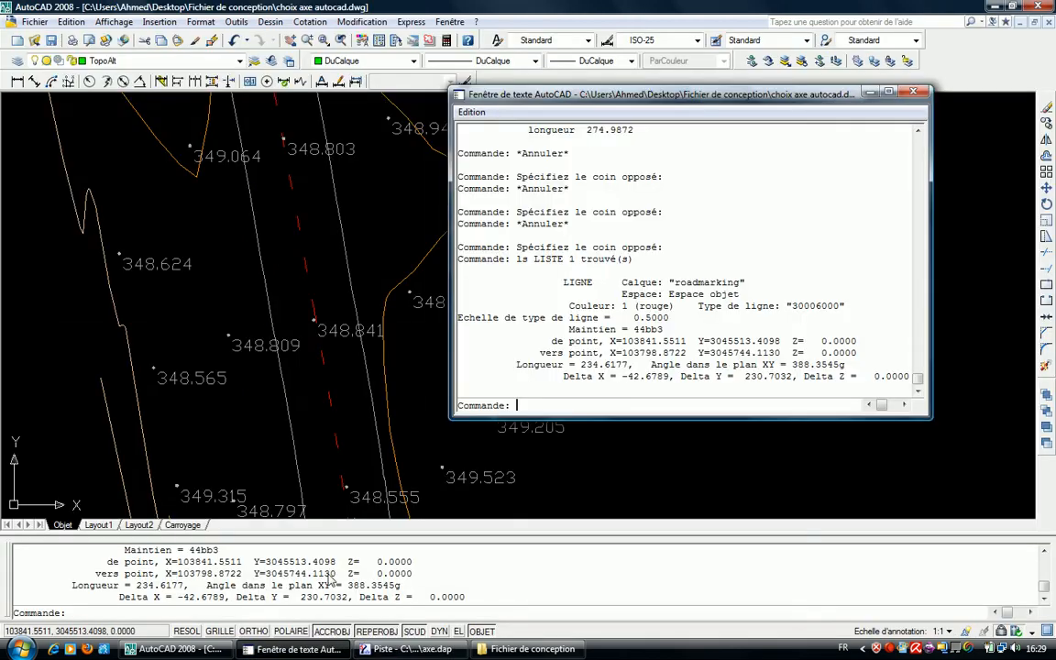
{"action": "left_click_drag", "start_coordinate": [780, 341], "coordinate": [625, 332]}
{"action": "left_click_drag", "start_coordinate": [772, 339], "coordinate": [624, 339]}
{"action": "left_click", "coordinate": [623, 338]}
{"action": "left_click_drag", "start_coordinate": [780, 340], "coordinate": [625, 340]}
{"action": "right_click", "coordinate": [638, 341]}
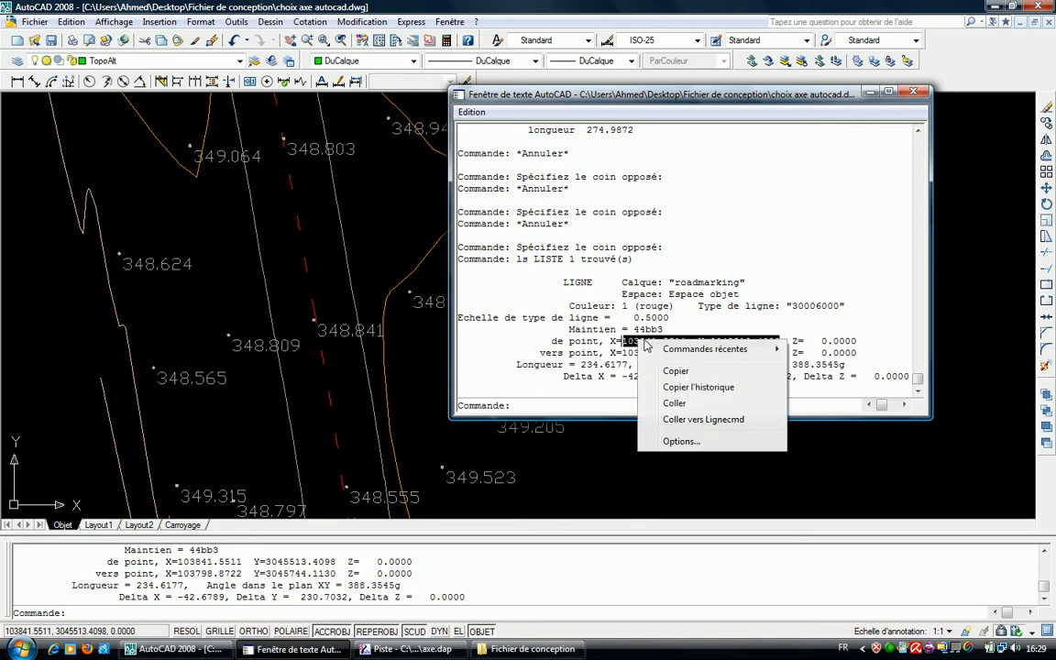
{"action": "left_click", "coordinate": [672, 368]}
- Redefine point P15 in Piste at 103841.5511 3045513.4098
{"action": "left_click", "coordinate": [402, 648]}
{"action": "left_click", "coordinate": [207, 648]}
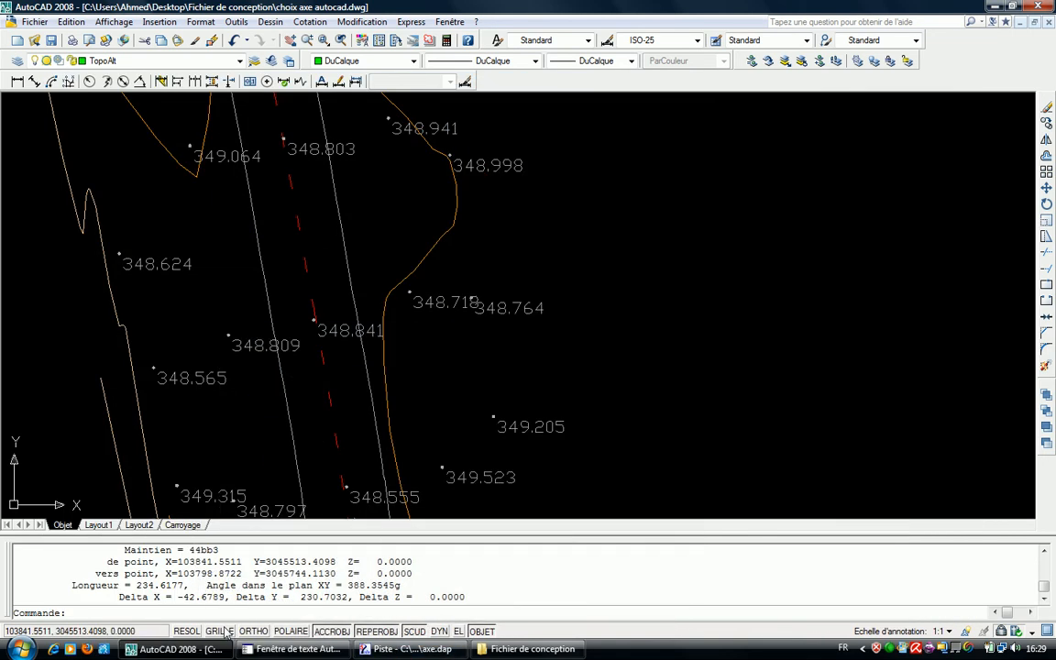
{"action": "left_click", "coordinate": [390, 647]}
{"action": "left_click", "coordinate": [206, 597]}
{"action": "type", "text": "POI P15"}
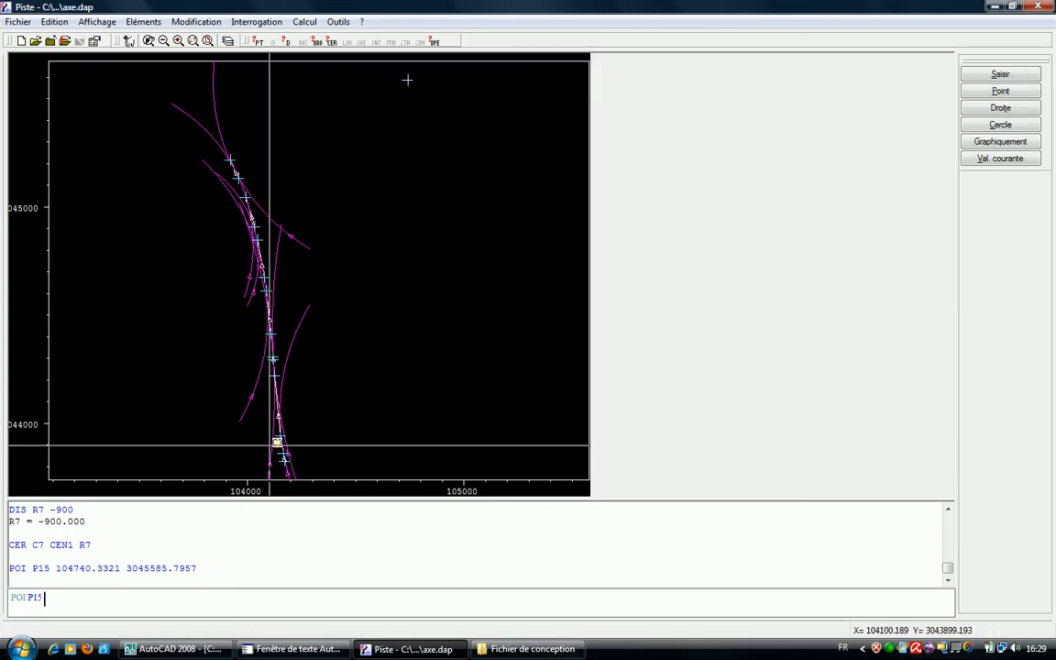
{"action": "key", "text": "ctrl+v"}
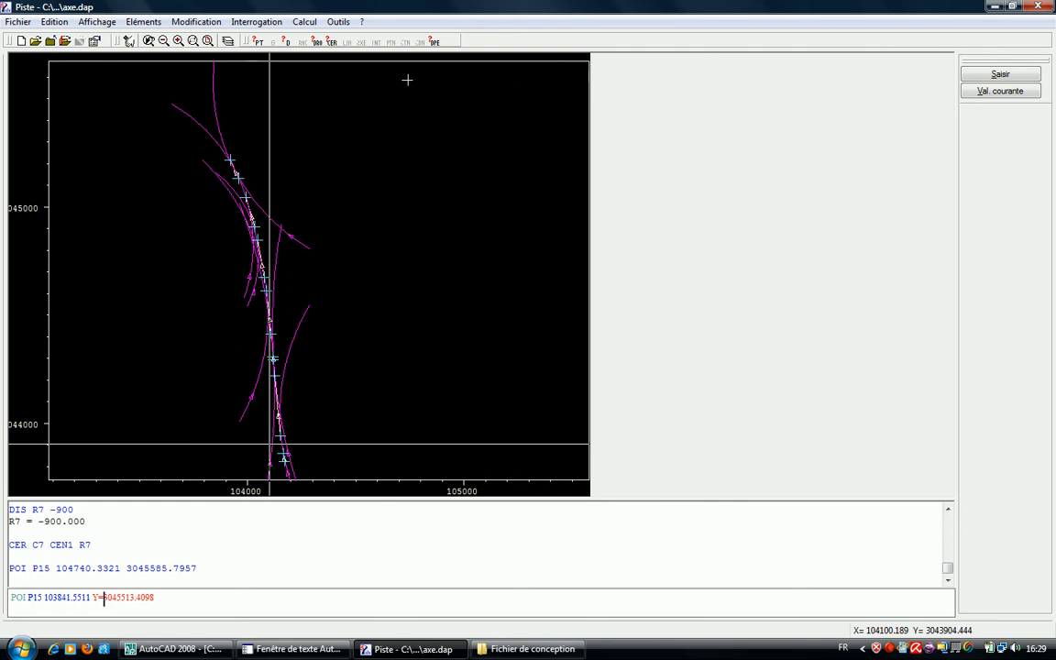
{"action": "key", "text": "Return"}
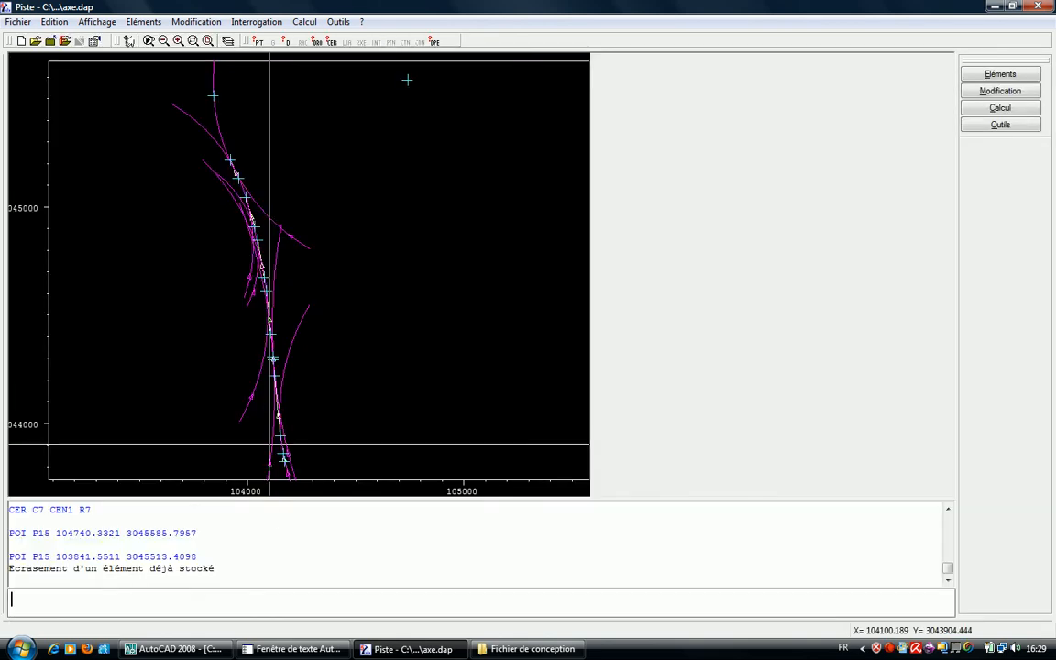
- Copy the X and Y coordinates of the line's end point from the AutoCAD text window
{"action": "left_click", "coordinate": [289, 649]}
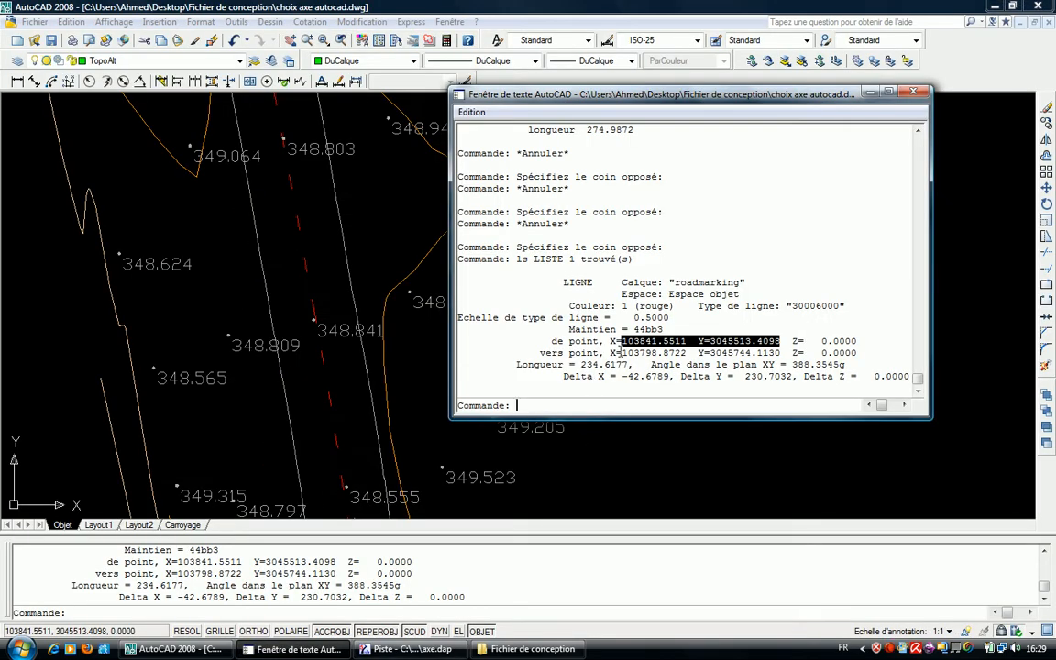
{"action": "mouse_move", "coordinate": [622, 353]}
{"action": "left_mouse_down"}
{"action": "mouse_move", "coordinate": [775, 353]}
{"action": "mouse_move", "coordinate": [641, 365]}
{"action": "mouse_move", "coordinate": [627, 356]}
{"action": "left_mouse_up"}
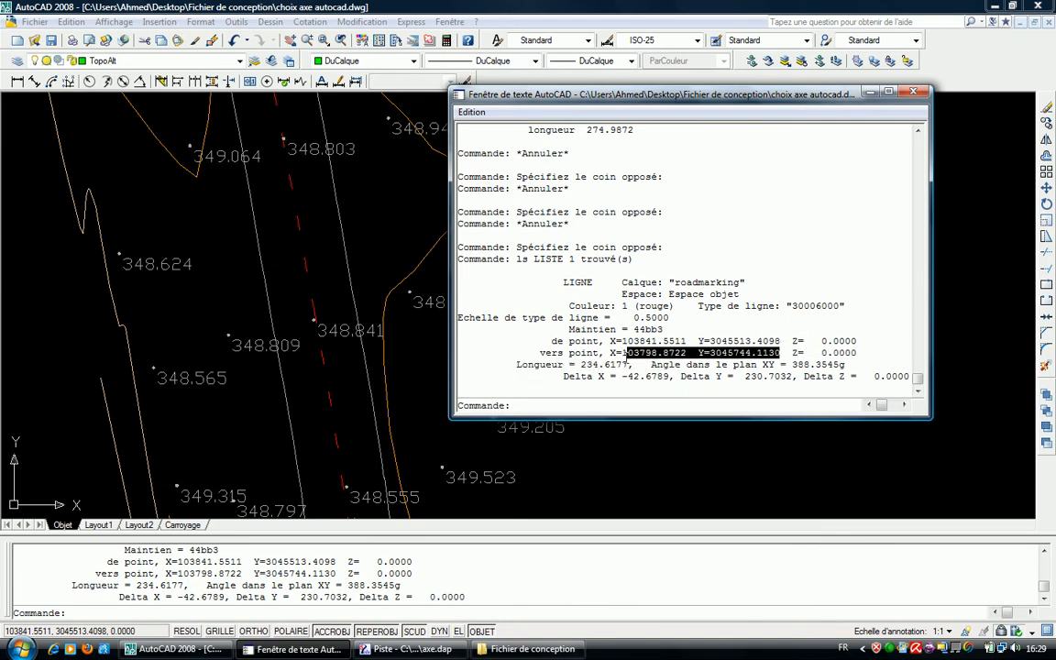
{"action": "left_click", "coordinate": [622, 353]}
{"action": "left_click_drag", "start_coordinate": [781, 353], "coordinate": [617, 352]}
{"action": "key", "text": "ctrl+c"}
{"action": "left_click", "coordinate": [623, 353]}
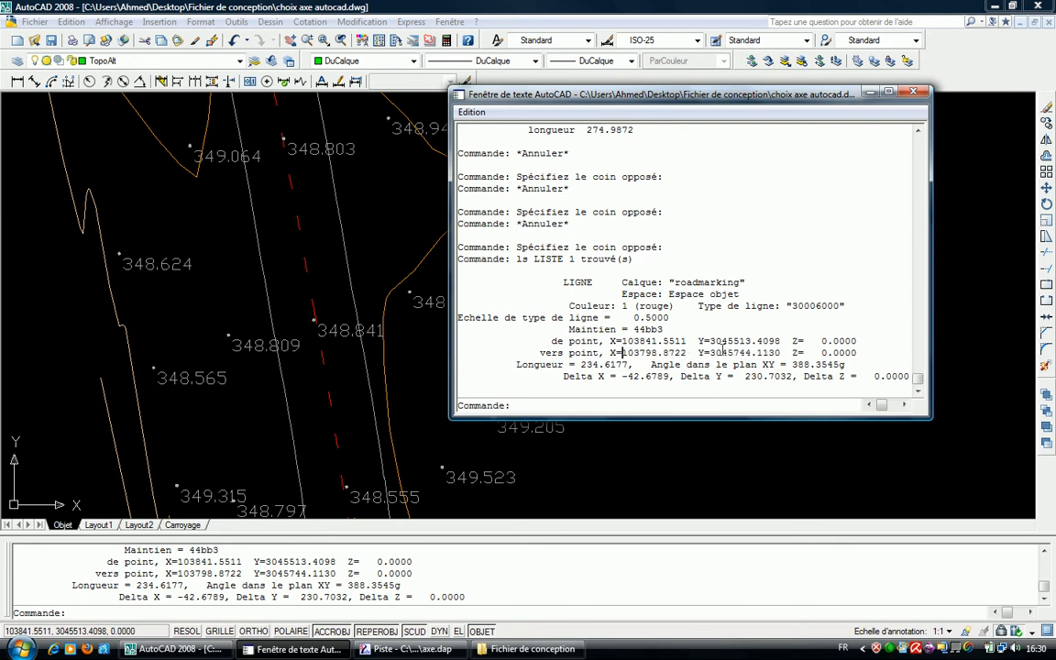
{"action": "left_click_drag", "start_coordinate": [781, 353], "coordinate": [638, 353]}
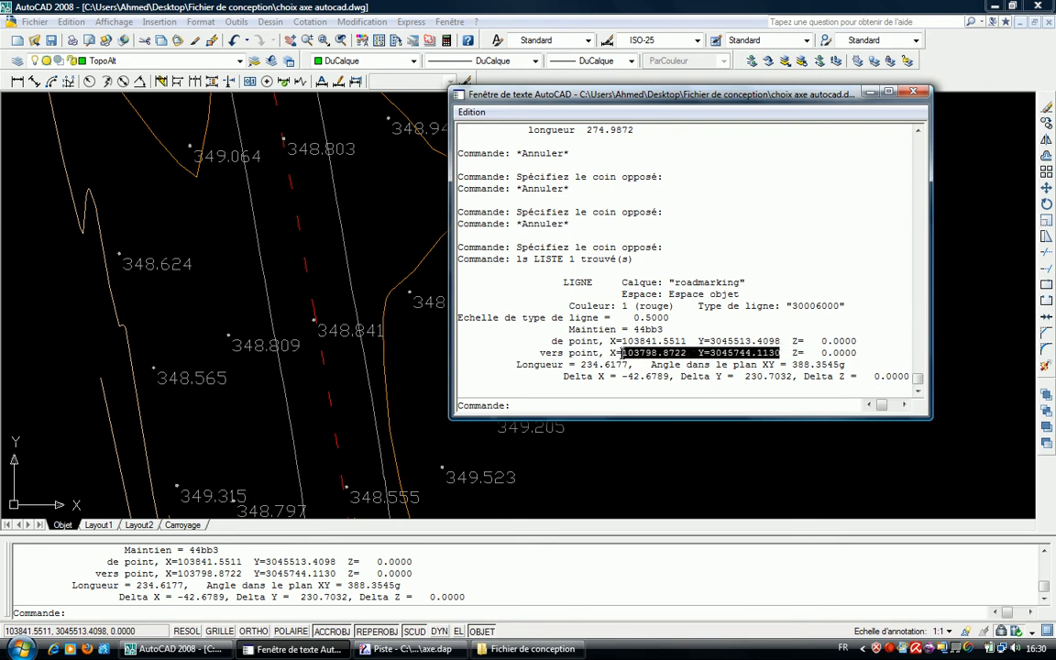
- Define point P16 in Piste at 103798.8722 3045744.1130
{"action": "left_click", "coordinate": [399, 649]}
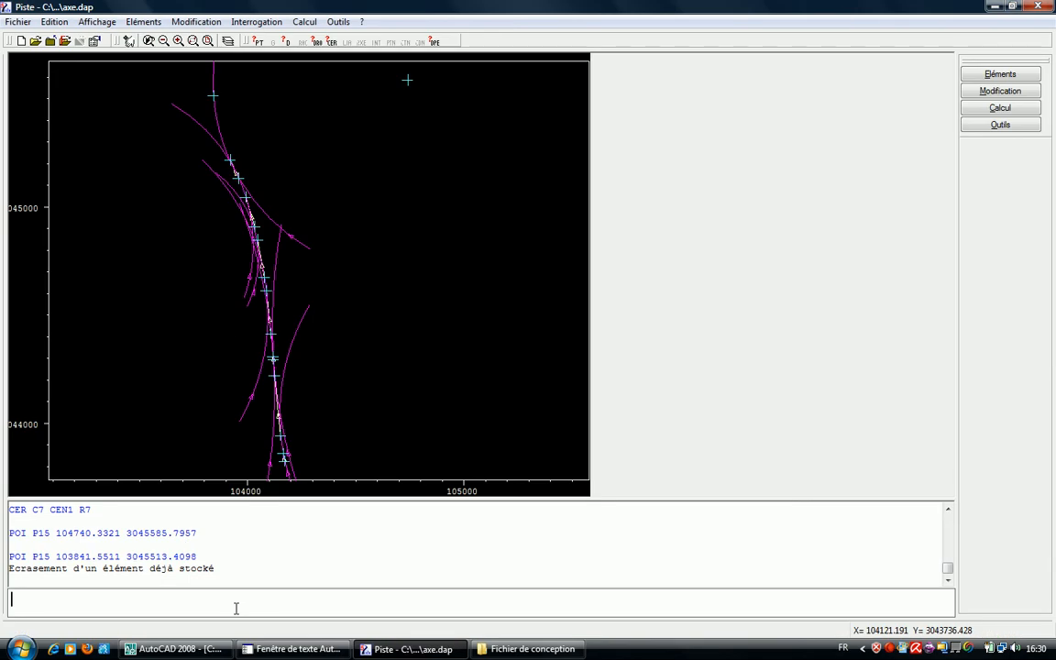
{"action": "type", "text": "POI P2"}
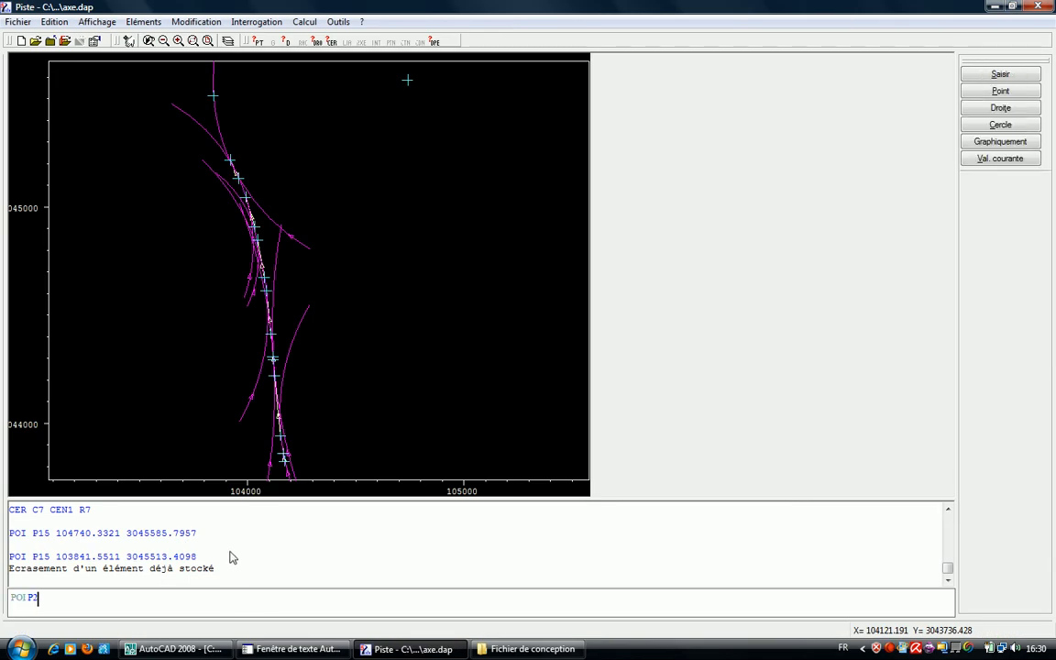
{"action": "key", "text": "BackSpace"}
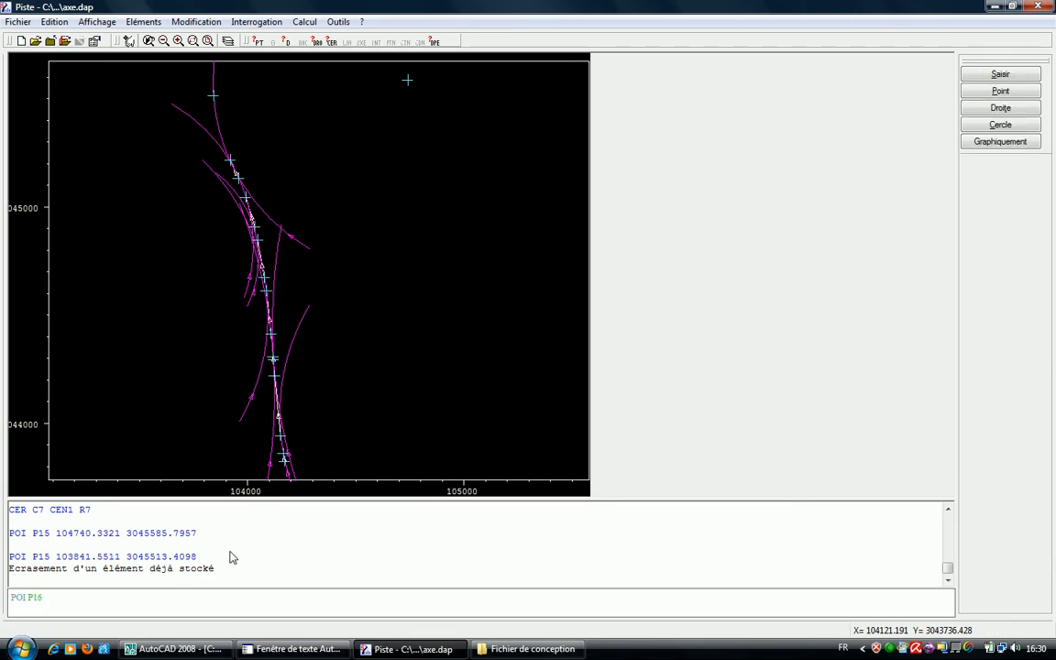
{"action": "key", "text": "Up"}
{"action": "key", "text": "Up"}
{"action": "key", "text": "Up"}
{"action": "key", "text": "Up"}
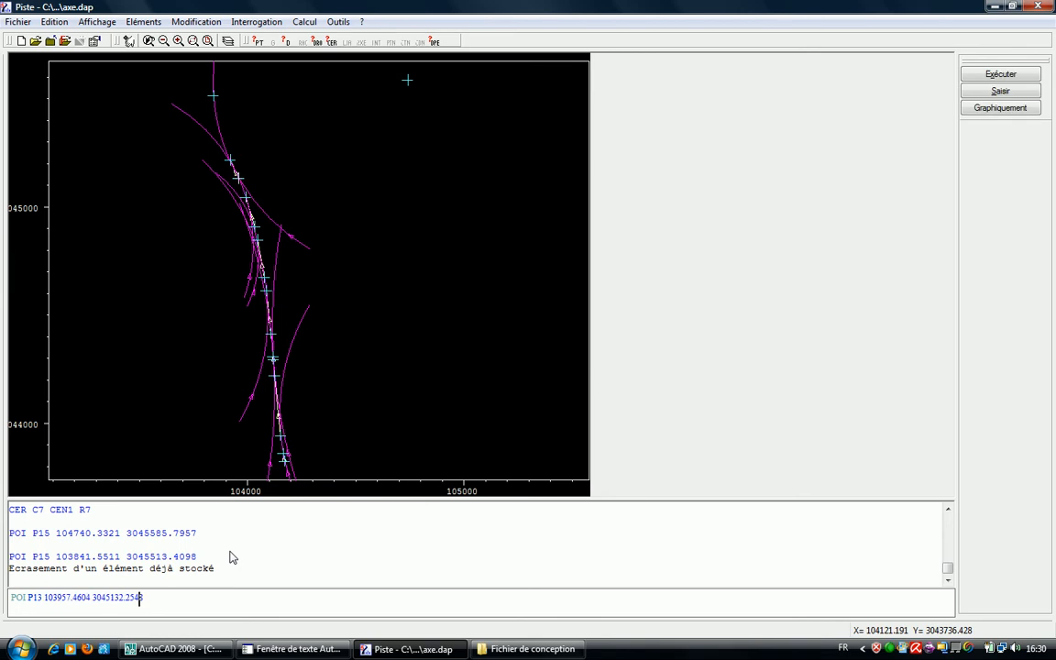
{"action": "key", "text": "BackSpace"}
{"action": "key", "text": "BackSpace"}
{"action": "key", "text": "BackSpace"}
{"action": "key", "text": "BackSpace"}
{"action": "key", "text": "BackSpace"}
{"action": "key", "text": "BackSpace"}
{"action": "key", "text": "BackSpace"}
{"action": "key", "text": "BackSpace"}
{"action": "key", "text": "BackSpace"}
{"action": "key", "text": "BackSpace"}
{"action": "key", "text": "BackSpace"}
{"action": "key", "text": "BackSpace"}
{"action": "key", "text": "BackSpace"}
{"action": "key", "text": "BackSpace"}
{"action": "key", "text": "BackSpace"}
{"action": "key", "text": "BackSpace"}
{"action": "key", "text": "BackSpace"}
{"action": "key", "text": "BackSpace"}
{"action": "key", "text": "BackSpace"}
{"action": "key", "text": "BackSpace"}
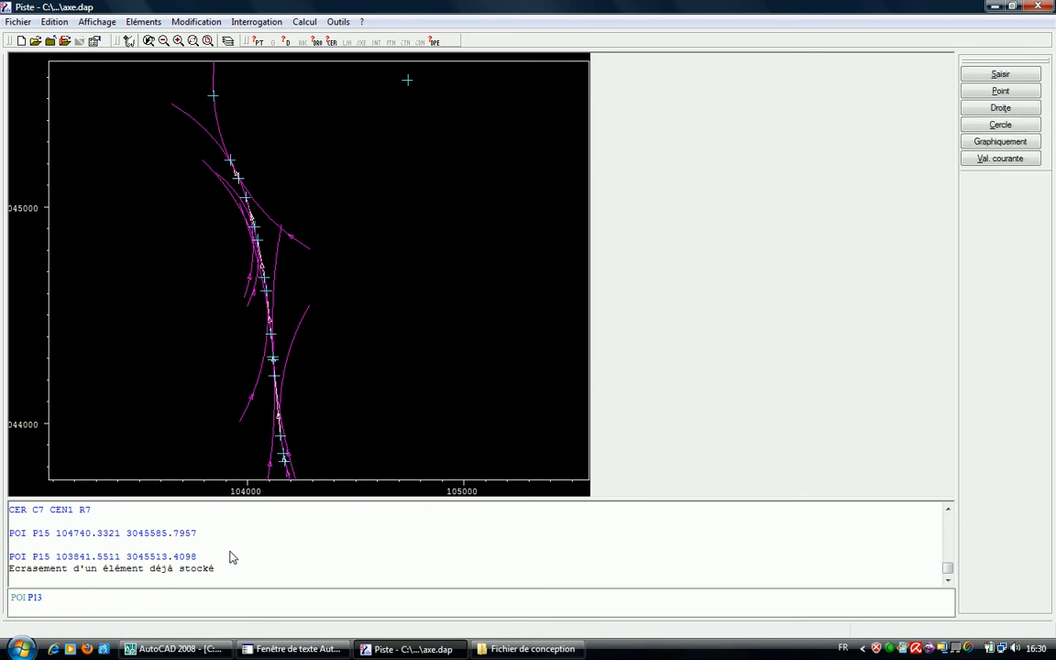
{"action": "key", "text": "BackSpace"}
{"action": "type", "text": "6"}
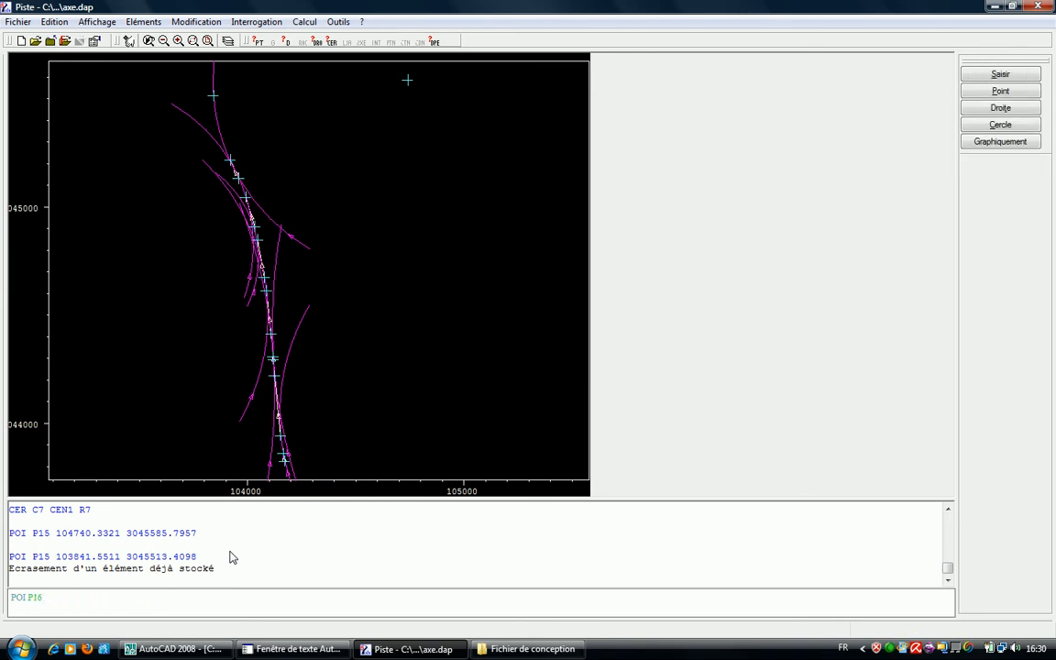
{"action": "key", "text": "ctrl+v"}
{"action": "key", "text": "Left"}
{"action": "key", "text": "Left"}
{"action": "key", "text": "Left"}
{"action": "key", "text": "Left"}
{"action": "key", "text": "Left"}
{"action": "key", "text": "BackSpace"}
{"action": "key", "text": "BackSpace"}
{"action": "key", "text": "Return"}
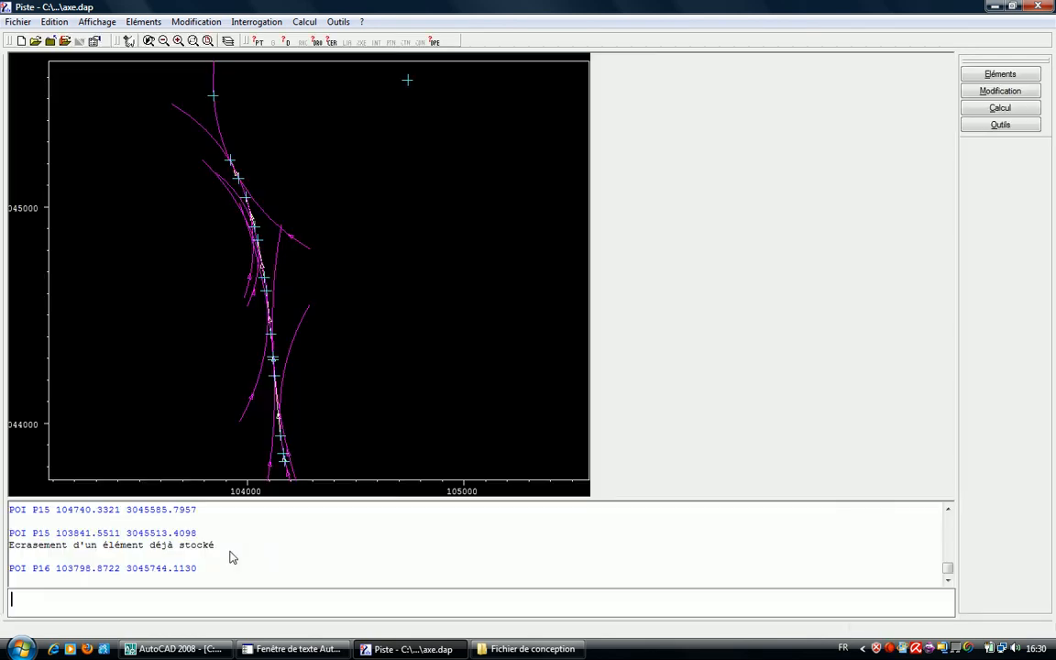
- Define straight line D8 through points P15 and P16
{"action": "right_click", "coordinate": [280, 358]}
{"action": "left_click", "coordinate": [345, 431]}
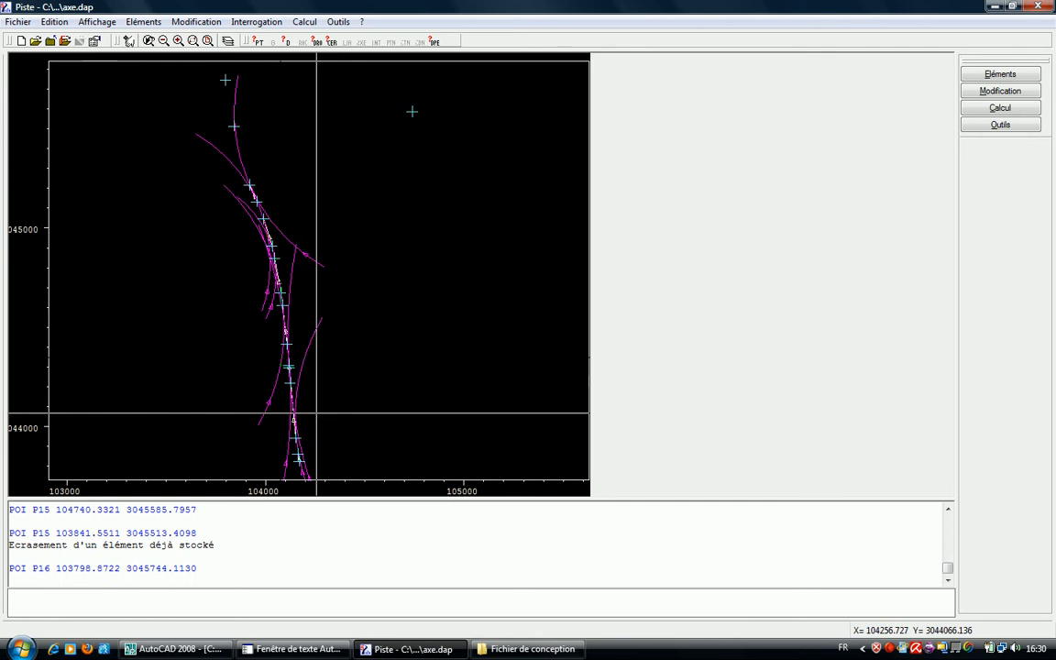
{"action": "type", "text": "DRO D"}
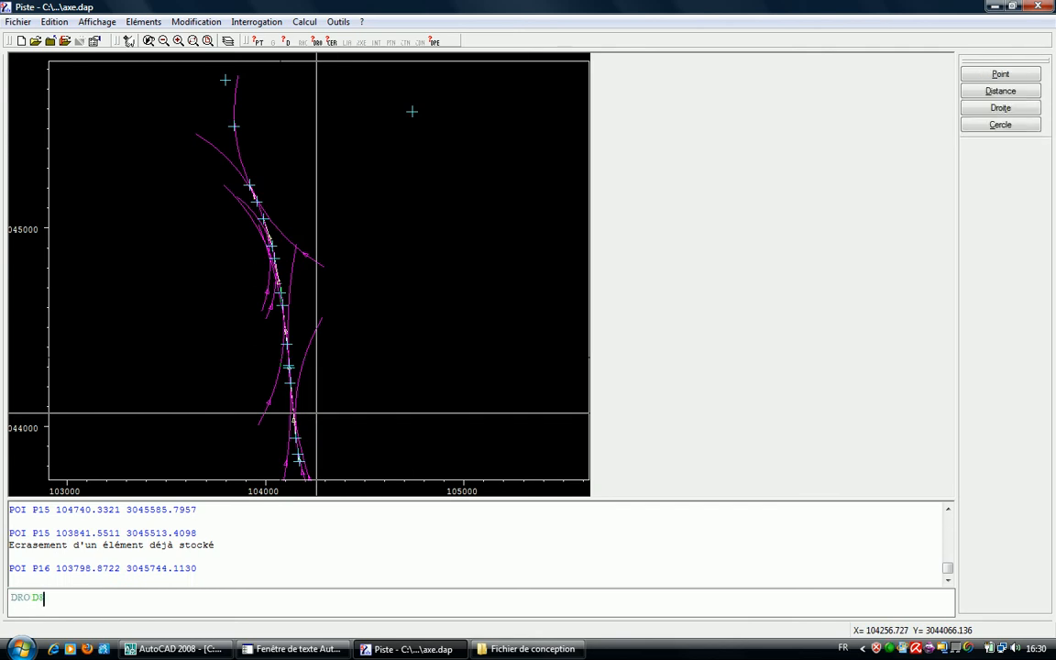
{"action": "type", "text": "8 P15"}
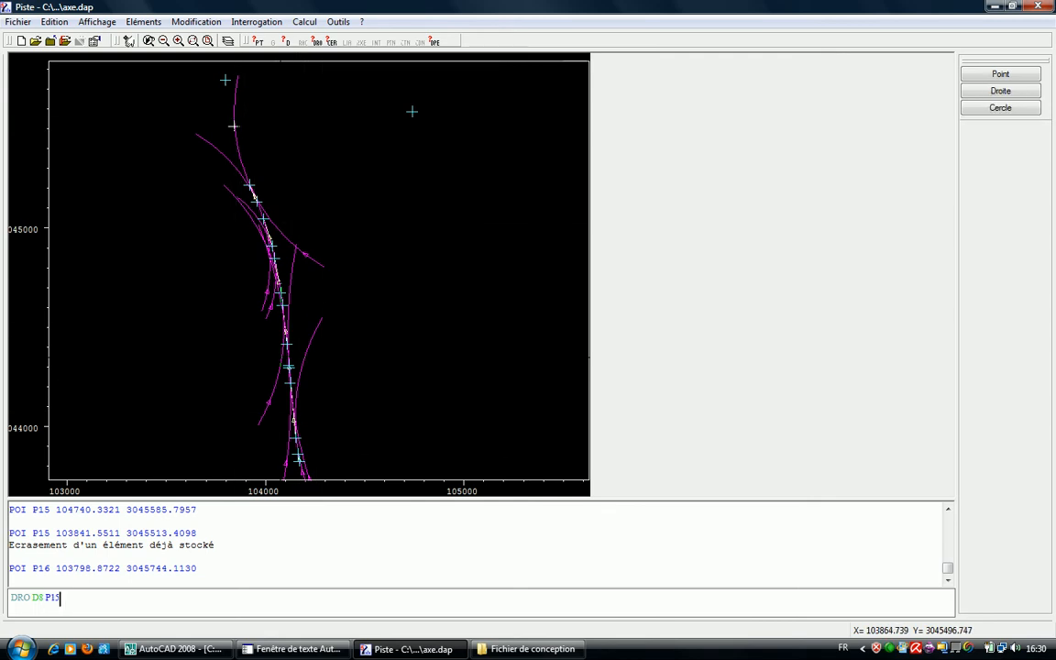
{"action": "left_click", "coordinate": [225, 85]}
{"action": "key", "text": "Return"}
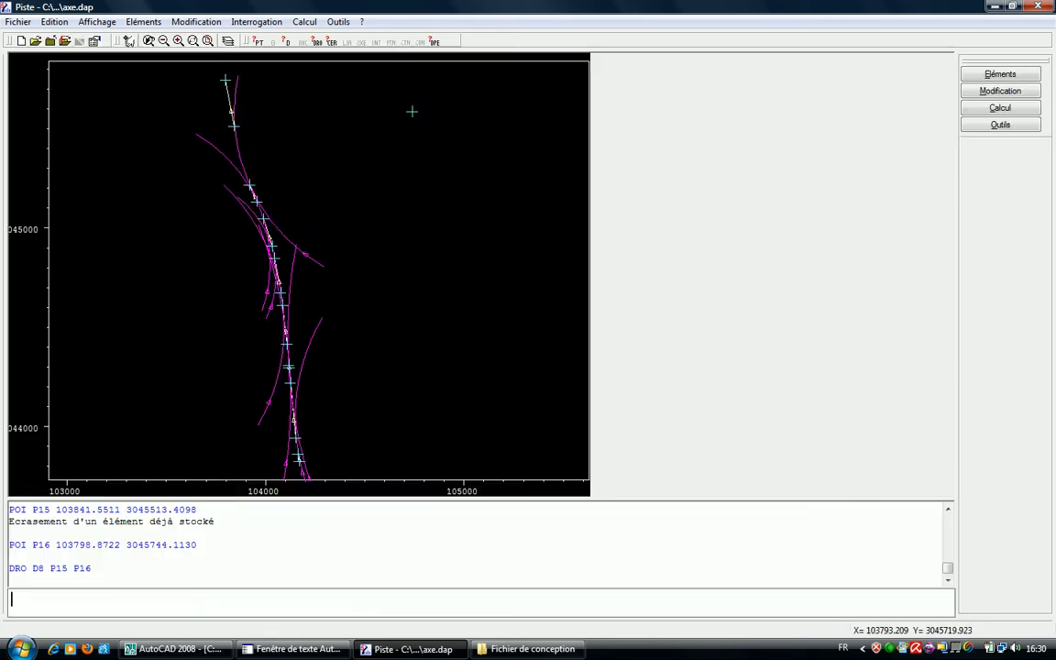
{"action": "right_click", "coordinate": [224, 85]}
{"action": "left_click", "coordinate": [259, 177]}
{"action": "mouse_move", "coordinate": [399, 94]}
{"action": "left_mouse_down"}
{"action": "mouse_move", "coordinate": [184, 186]}
{"action": "mouse_move", "coordinate": [159, 208]}
{"action": "left_mouse_up"}
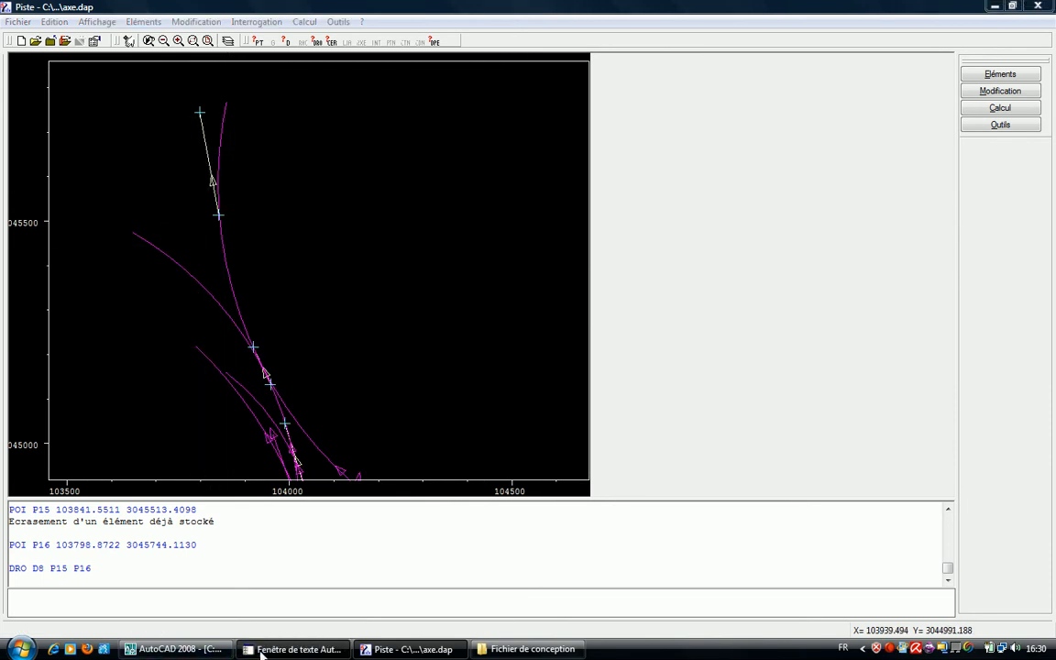
- Switch to AutoCAD and list the properties of the red centreline arc adjoining the south end of the straight line
{"action": "left_click", "coordinate": [291, 649]}
{"action": "left_click", "coordinate": [396, 371]}
{"action": "key", "text": "Escape"}
{"action": "left_click", "coordinate": [350, 406]}
{"action": "left_click", "coordinate": [317, 417]}
{"action": "scroll", "coordinate": [321, 409], "scroll_direction": "down", "scroll_amount": 2}
{"action": "middle_click_drag", "start_coordinate": [321, 410], "coordinate": [327, 267]}
{"action": "scroll", "coordinate": [347, 328], "scroll_direction": "up", "scroll_amount": 3}
{"action": "key", "text": "Escape"}
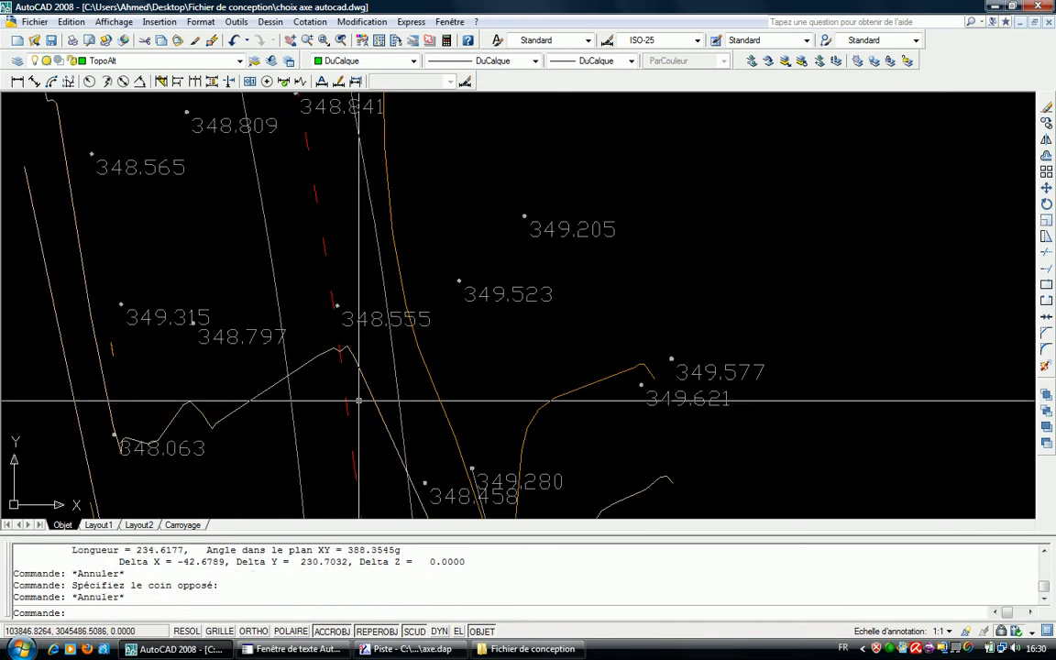
{"action": "left_click", "coordinate": [357, 400]}
{"action": "left_click", "coordinate": [347, 385]}
{"action": "scroll", "coordinate": [348, 384], "scroll_direction": "down", "scroll_amount": 8}
{"action": "middle_click_drag", "start_coordinate": [348, 384], "coordinate": [447, 309]}
{"action": "scroll", "coordinate": [448, 311], "scroll_direction": "up", "scroll_amount": 5}
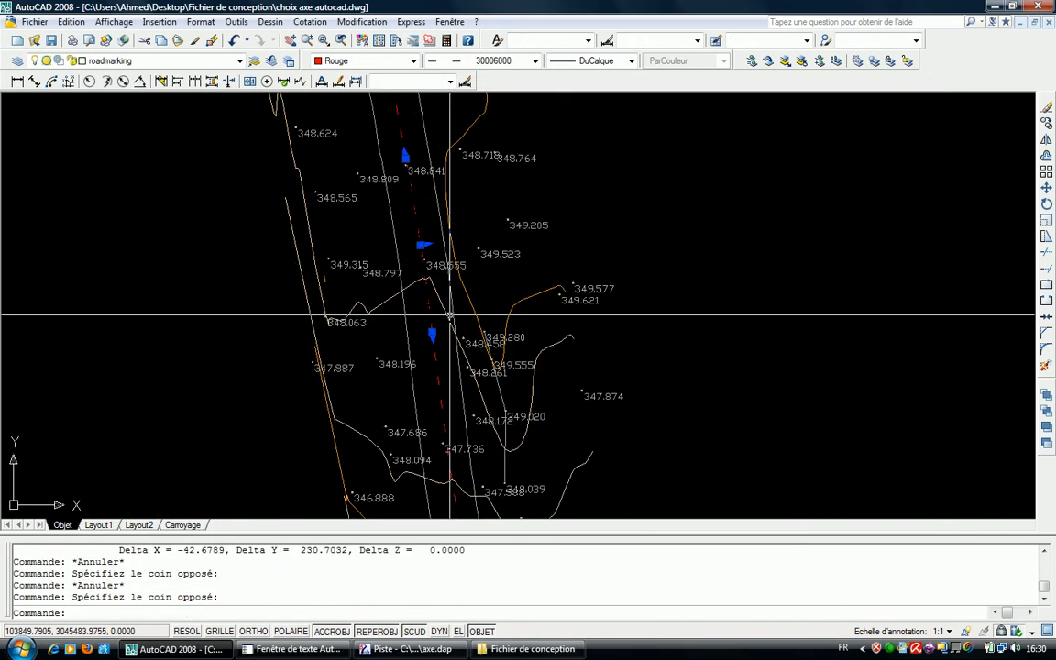
{"action": "type", "text": "ls"}
{"action": "key", "text": "Return"}
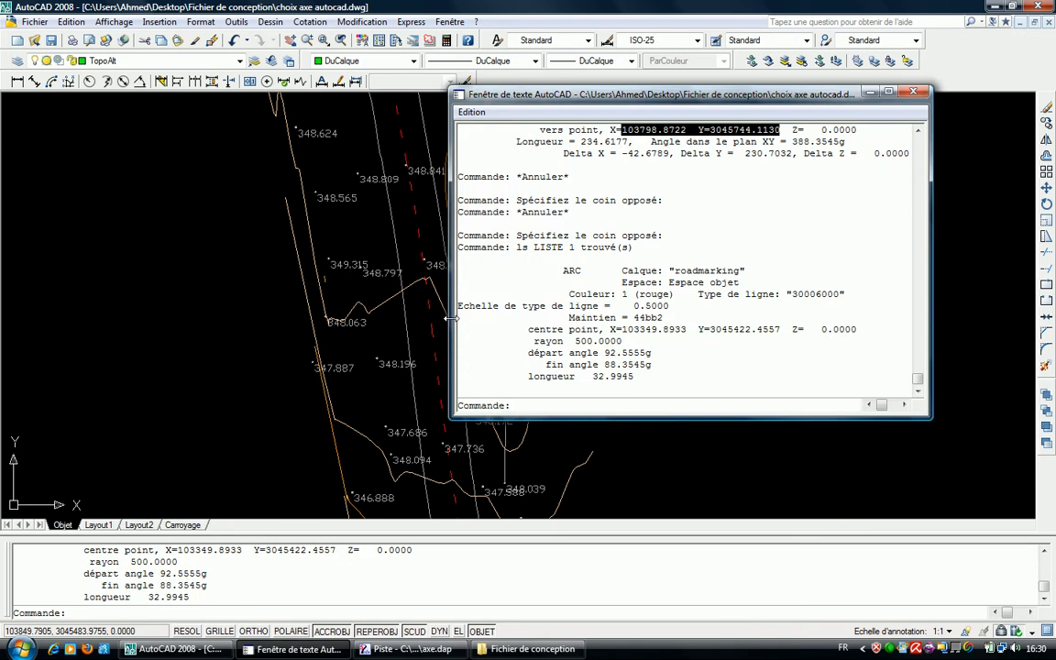
- Switch to Piste and define distance R8 as 500
{"action": "left_click", "coordinate": [408, 649]}
{"action": "type", "text": "DIS R"}
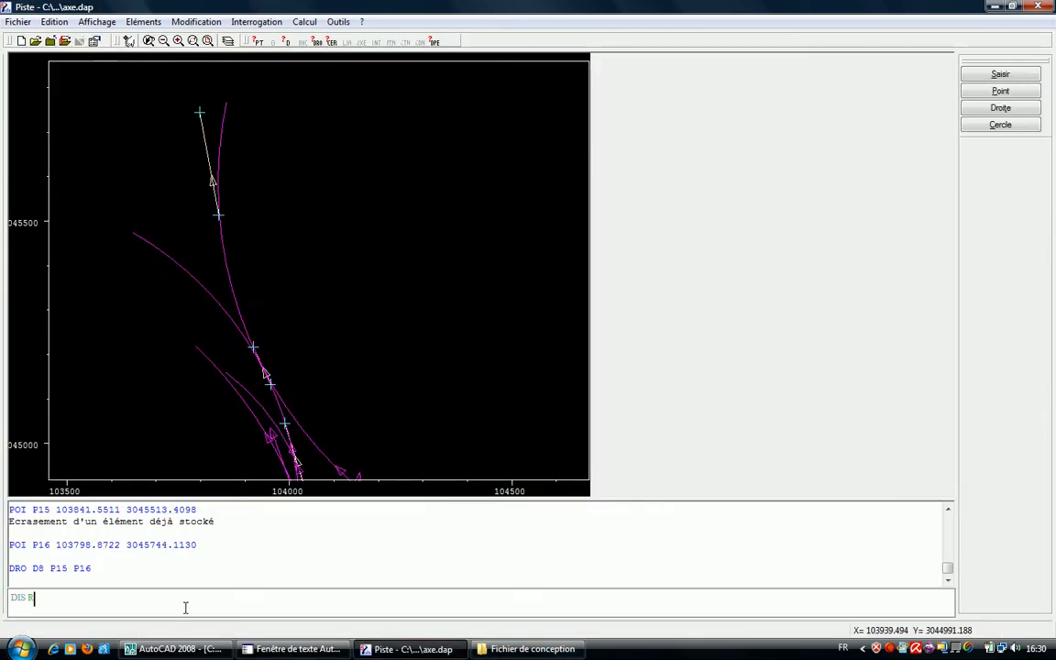
{"action": "key", "text": "F2"}
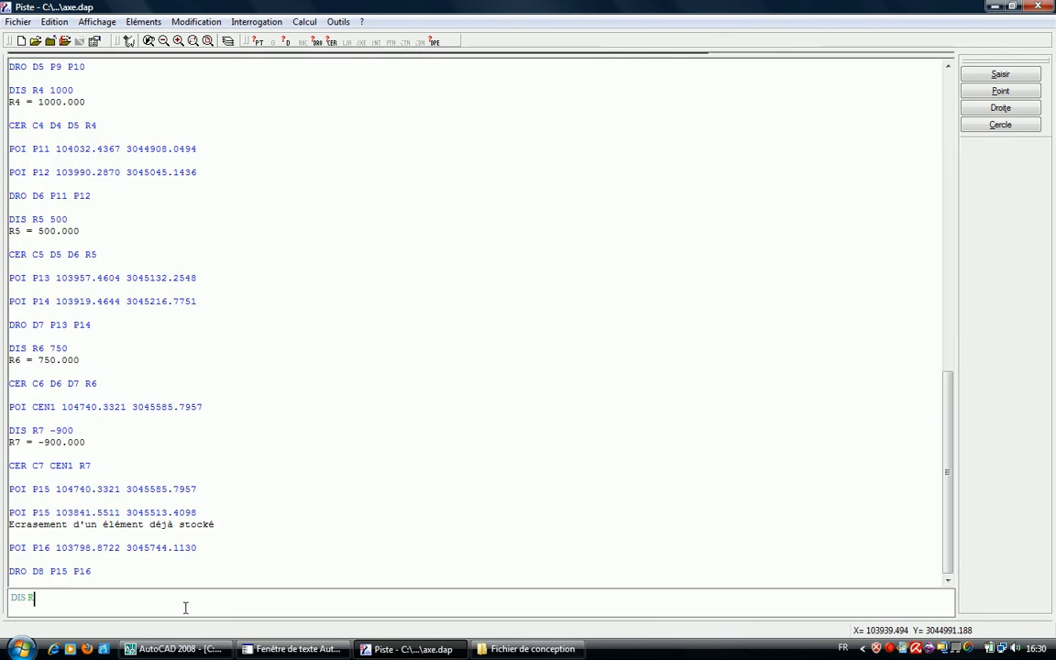
{"action": "key", "text": "F2"}
{"action": "type", "text": "8 500"}
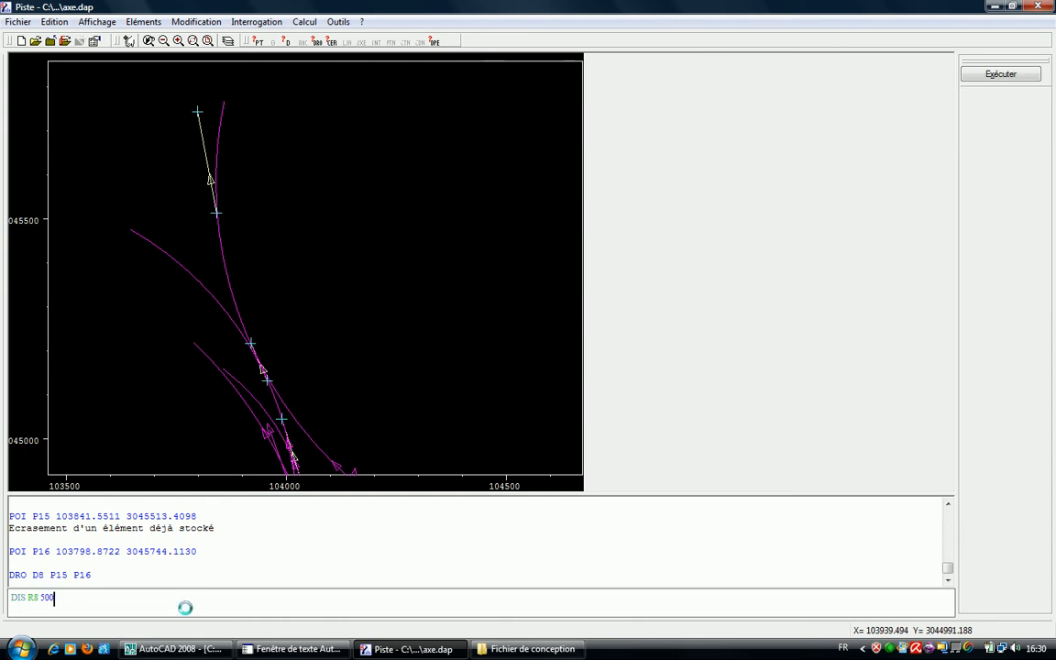
{"action": "key", "text": "Return"}
- Define circle C8 from circle C7, line D8 and radius R8
{"action": "type", "text": "CER C"}
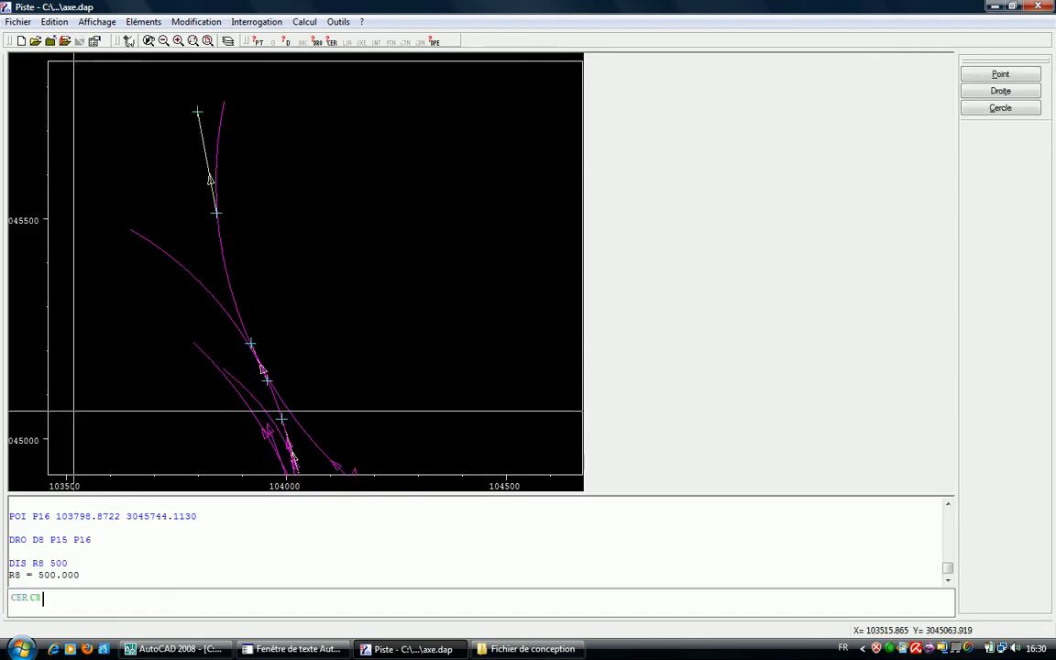
{"action": "type", "text": "8"}
{"action": "left_click", "coordinate": [990, 113]}
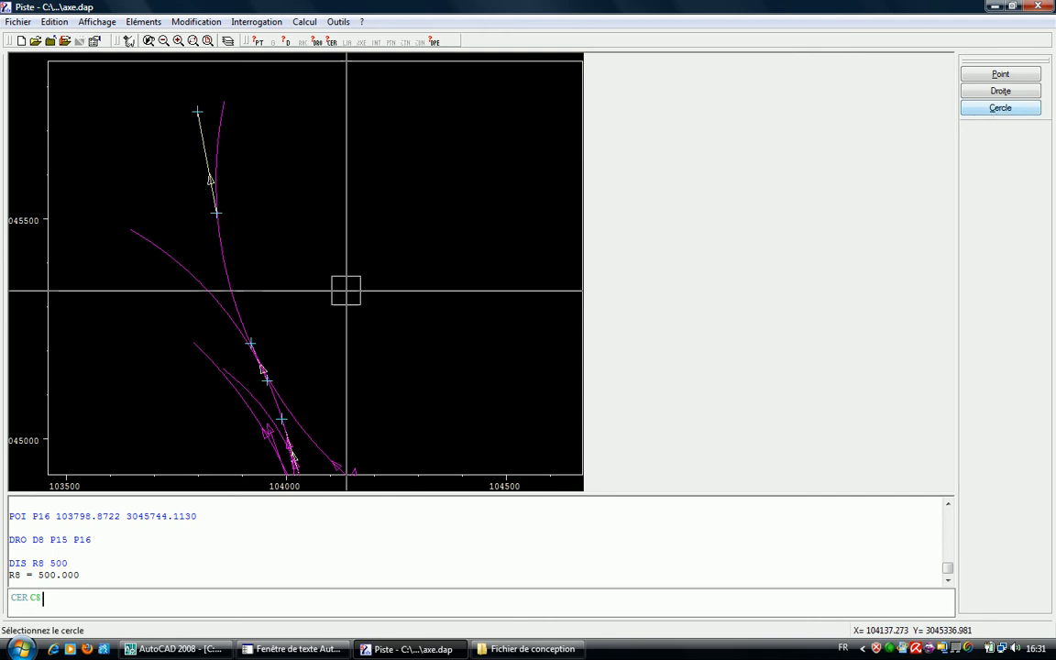
{"action": "left_click", "coordinate": [233, 295]}
{"action": "left_click", "coordinate": [998, 106]}
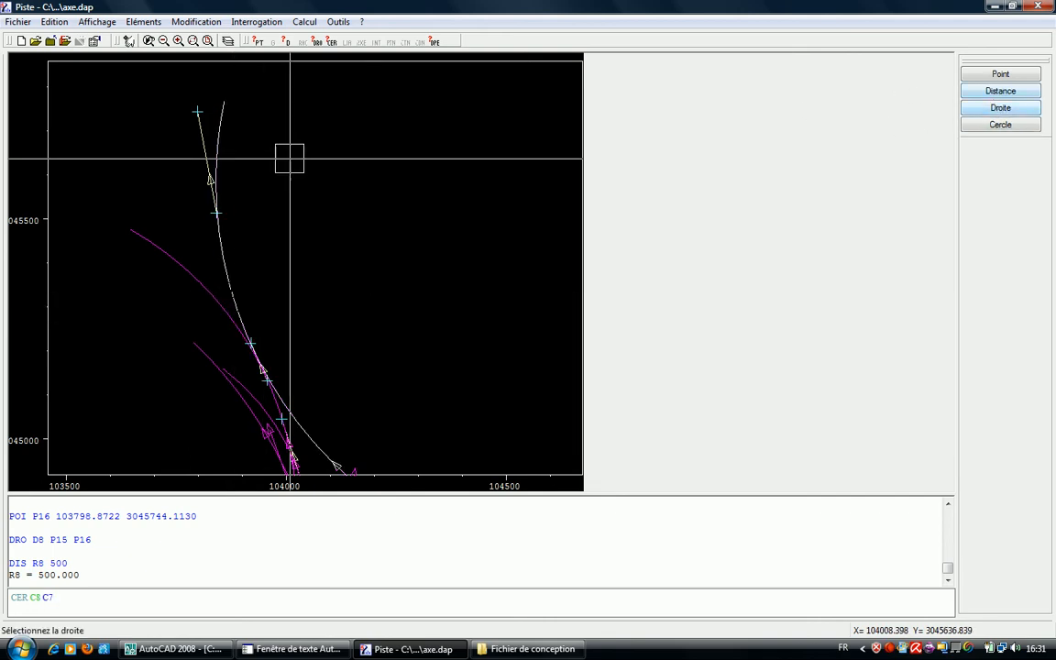
{"action": "left_click", "coordinate": [195, 122]}
{"action": "type", "text": "R8"}
{"action": "key", "text": "Return"}
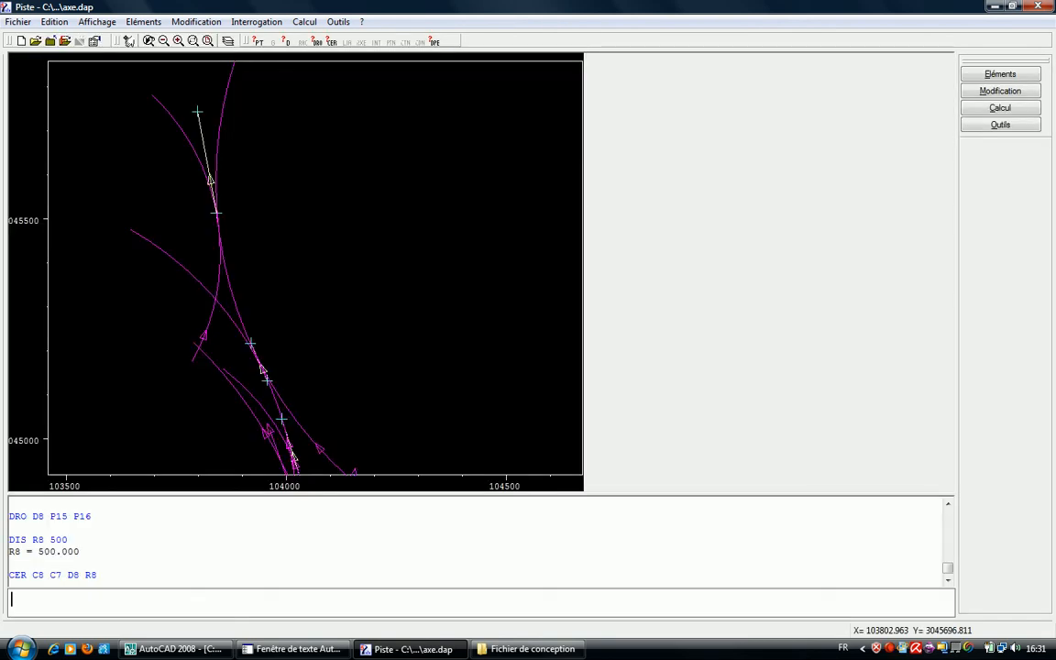
- Examine how circle C8 connects to circle C7 and line D8, and where the centre point of C7 lies
{"action": "right_click", "coordinate": [317, 211]}
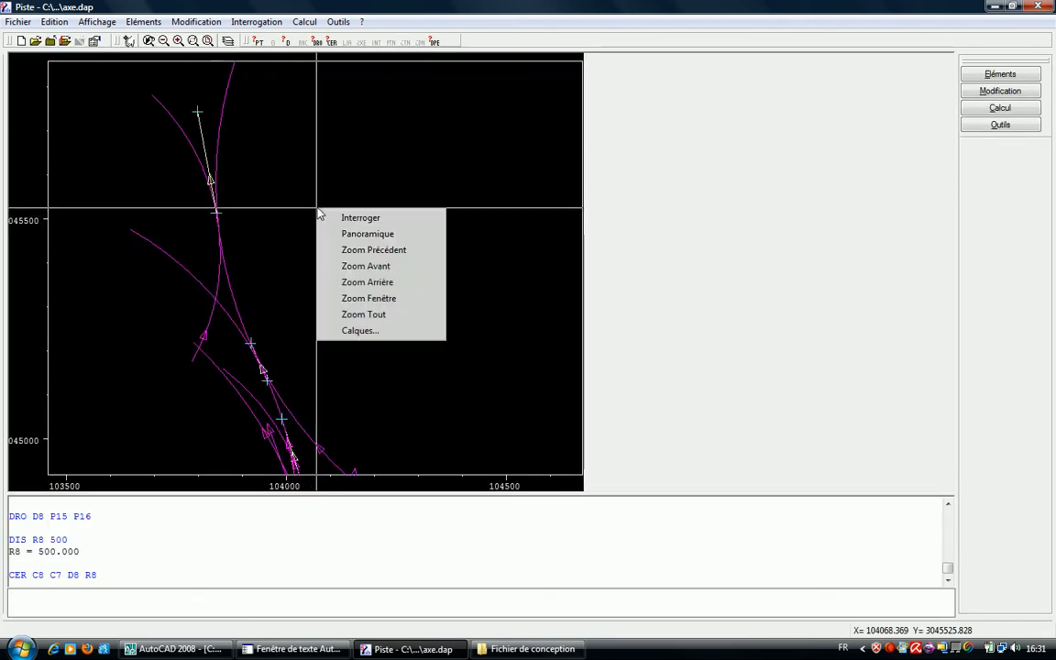
{"action": "left_click", "coordinate": [368, 235]}
{"action": "left_click", "coordinate": [517, 220]}
{"action": "left_click", "coordinate": [421, 259]}
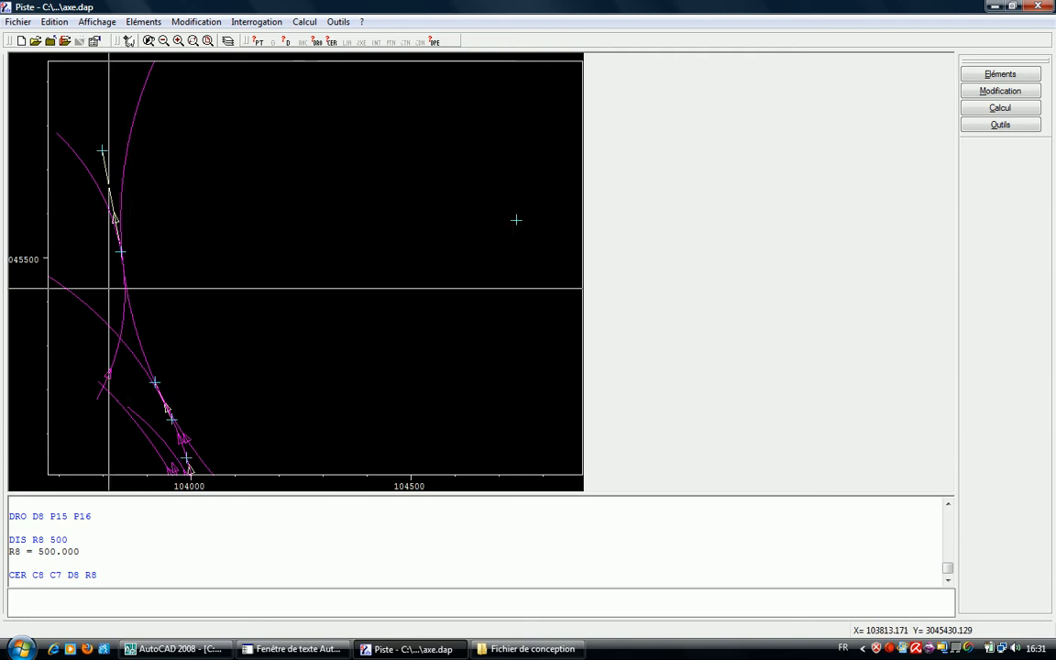
{"action": "right_click", "coordinate": [338, 241]}
{"action": "left_click", "coordinate": [390, 266]}
{"action": "left_click", "coordinate": [354, 311]}
{"action": "left_click", "coordinate": [407, 289]}
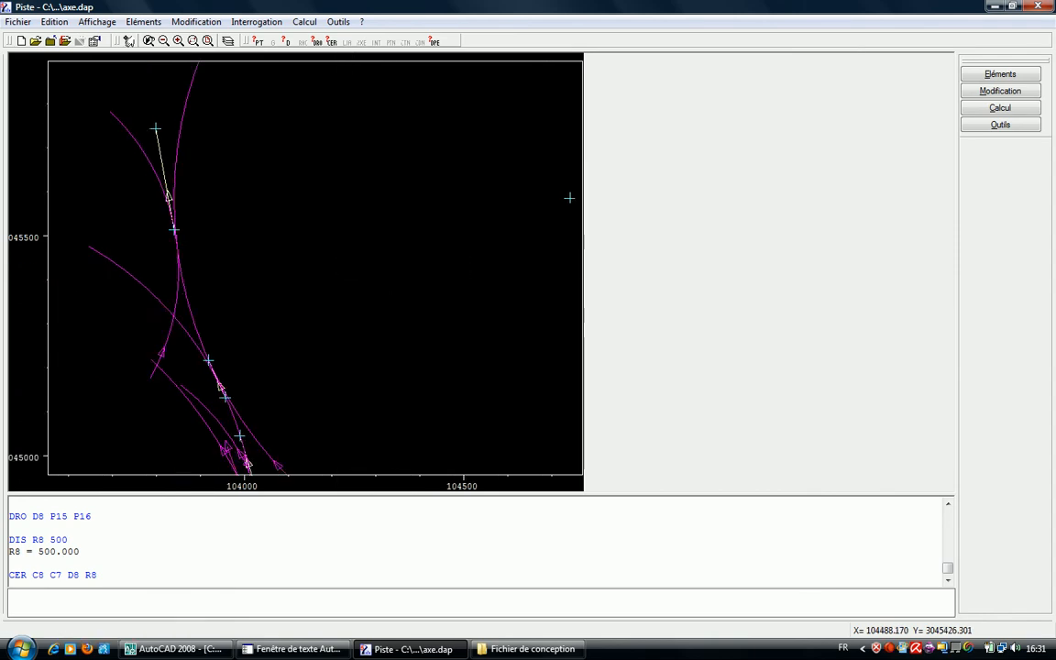
{"action": "right_click", "coordinate": [420, 287]}
{"action": "left_click", "coordinate": [470, 312]}
{"action": "left_click", "coordinate": [461, 314]}
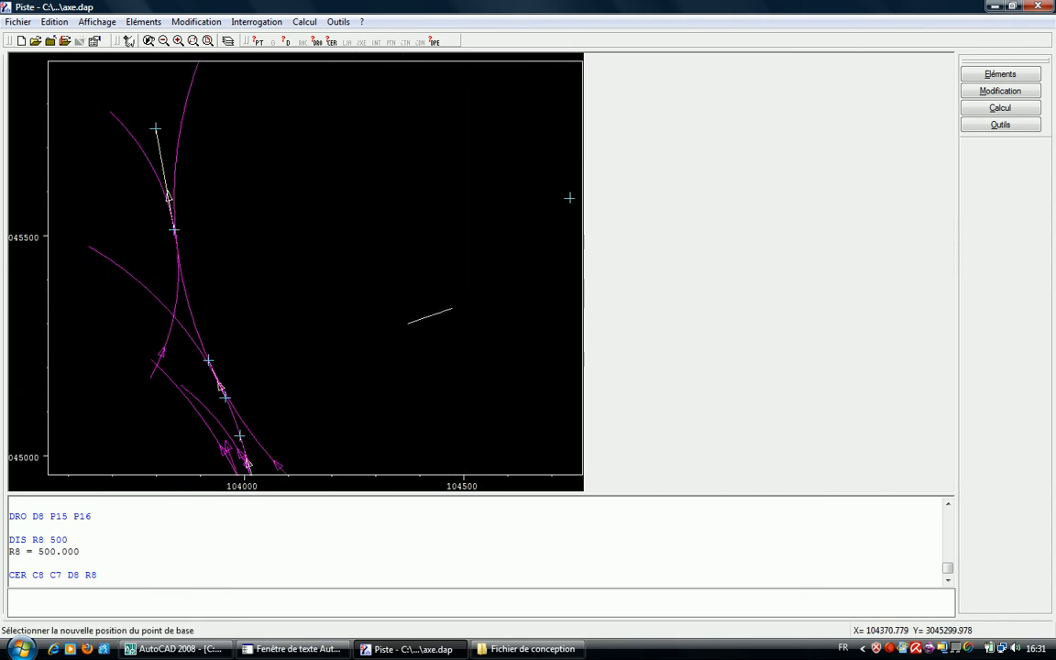
{"action": "left_click", "coordinate": [412, 333]}
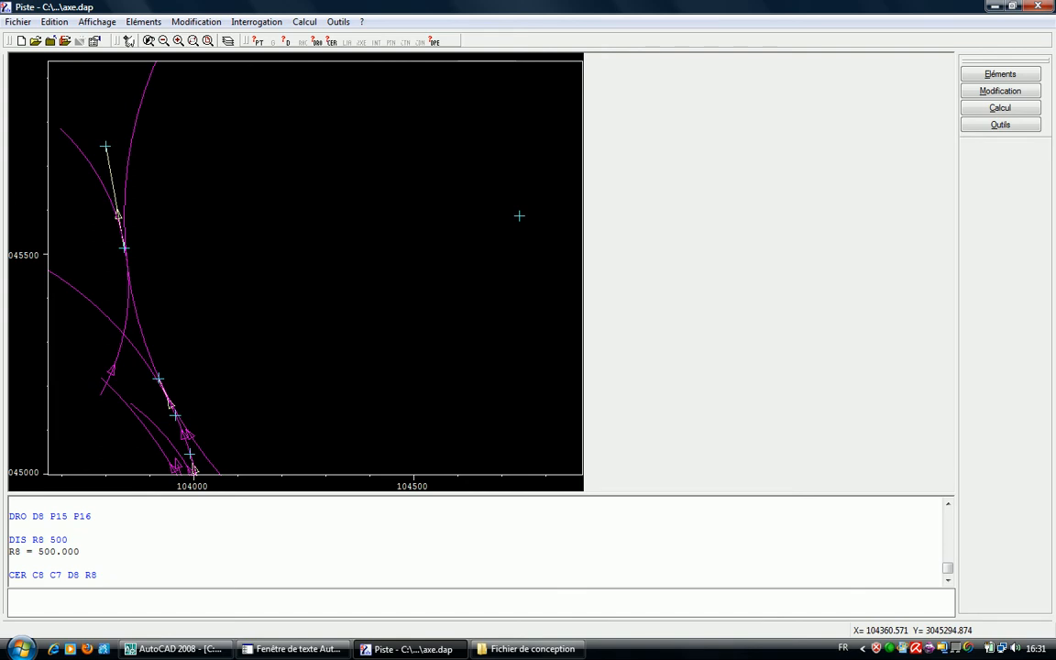
- Switch to AutoCAD and erase the two red centreline arcs south of the straight line
{"action": "left_click", "coordinate": [167, 654]}
{"action": "middle_click_drag", "start_coordinate": [396, 302], "coordinate": [400, 255]}
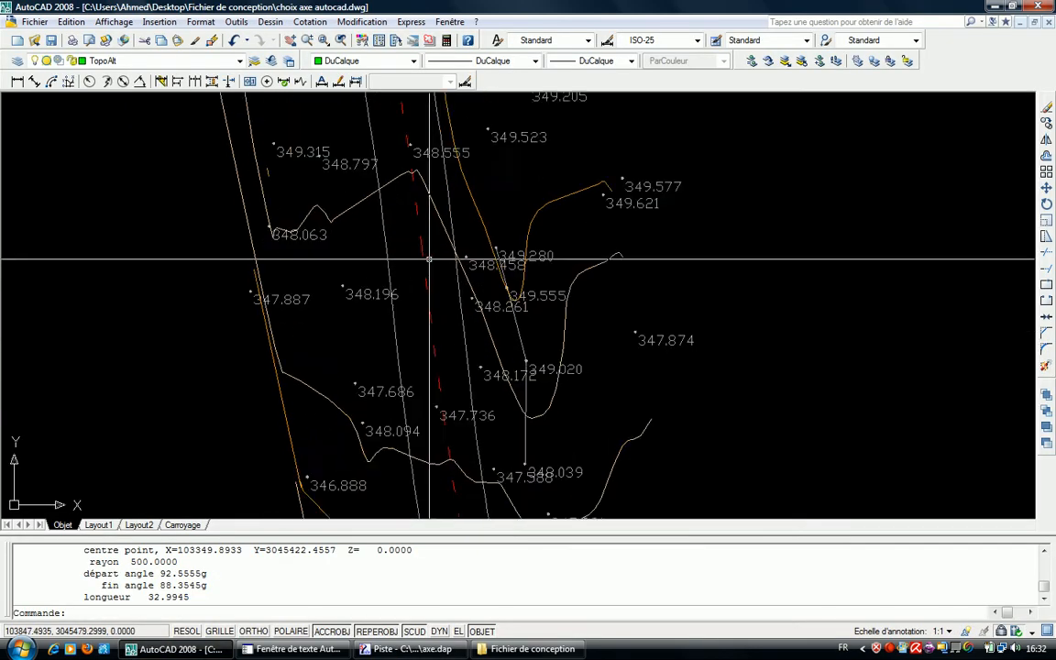
{"action": "scroll", "coordinate": [427, 276], "scroll_direction": "up", "scroll_amount": 2}
{"action": "left_click", "coordinate": [427, 276]}
{"action": "left_click", "coordinate": [410, 311]}
{"action": "scroll", "coordinate": [411, 310], "scroll_direction": "down", "scroll_amount": 2}
{"action": "mouse_move", "coordinate": [414, 310]}
{"action": "middle_mouse_down"}
{"action": "mouse_move", "coordinate": [417, 273]}
{"action": "mouse_move", "coordinate": [415, 308]}
{"action": "middle_mouse_up"}
{"action": "scroll", "coordinate": [425, 207], "scroll_direction": "up", "scroll_amount": 1}
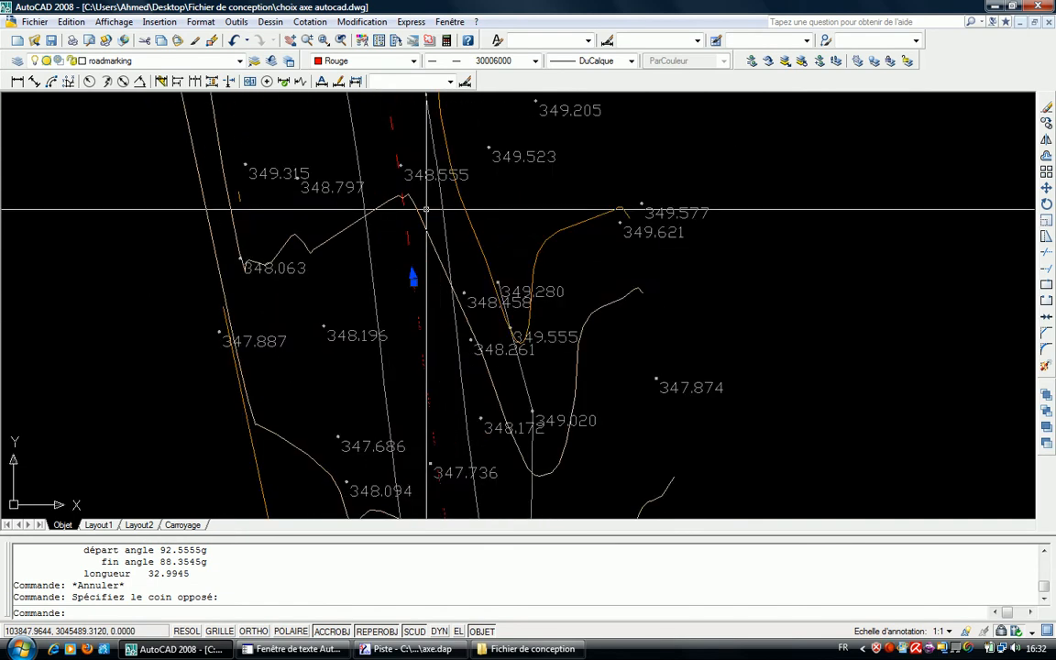
{"action": "scroll", "coordinate": [416, 240], "scroll_direction": "down", "scroll_amount": 6}
{"action": "scroll", "coordinate": [413, 220], "scroll_direction": "up", "scroll_amount": 3}
{"action": "left_click", "coordinate": [417, 220]}
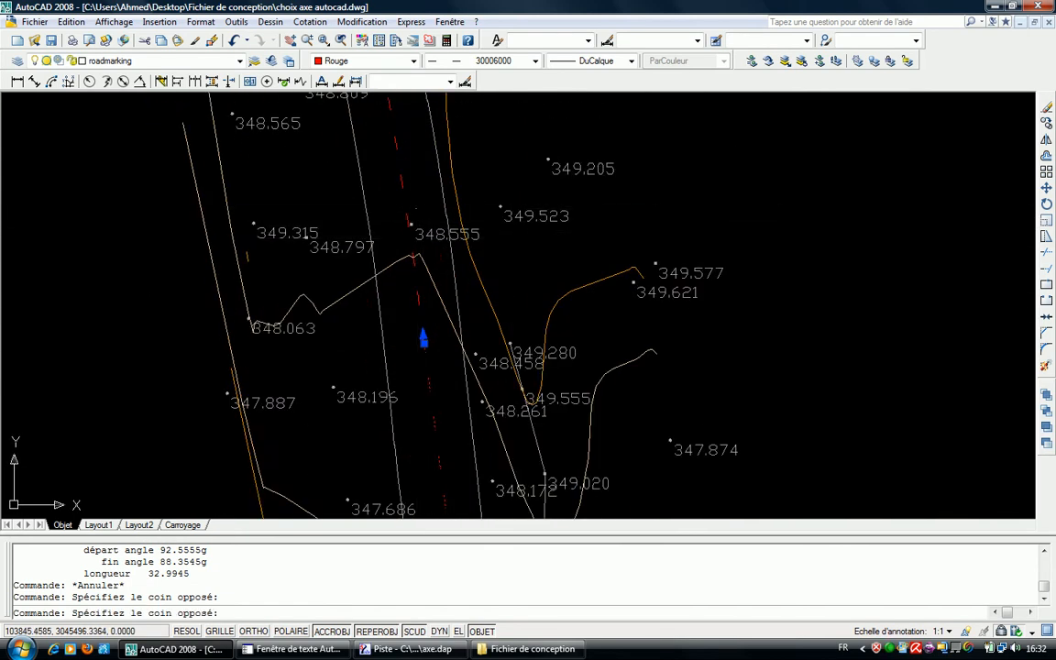
{"action": "left_click", "coordinate": [390, 210]}
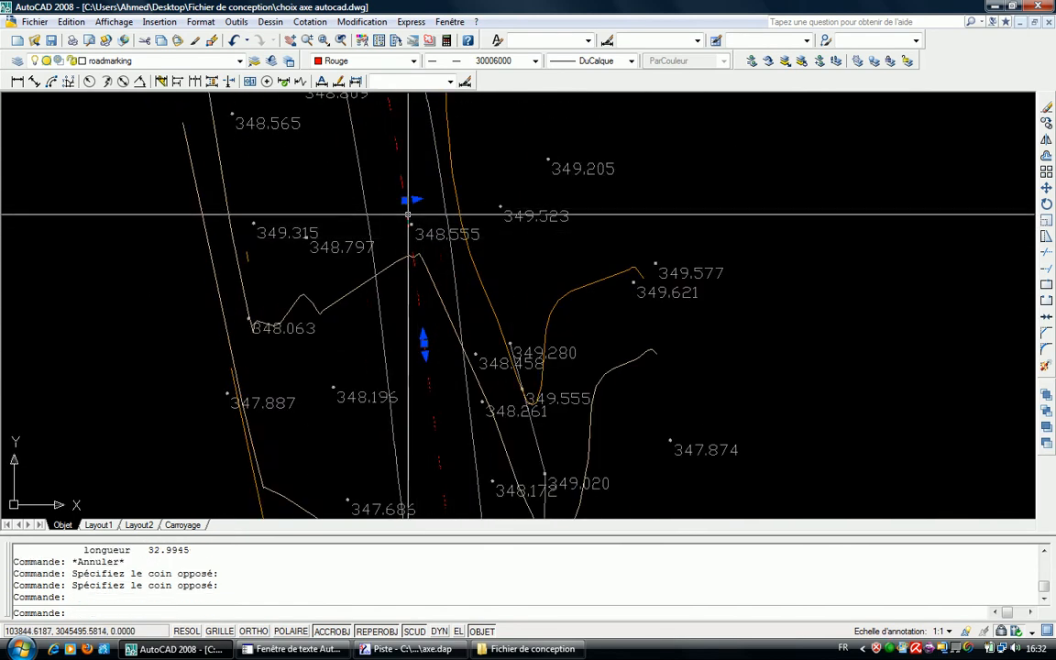
{"action": "key", "text": "Delete"}
- Erase the straight red centreline segment that follows the removed arcs
{"action": "scroll", "coordinate": [413, 224], "scroll_direction": "down", "scroll_amount": 4}
{"action": "scroll", "coordinate": [418, 257], "scroll_direction": "up", "scroll_amount": 4}
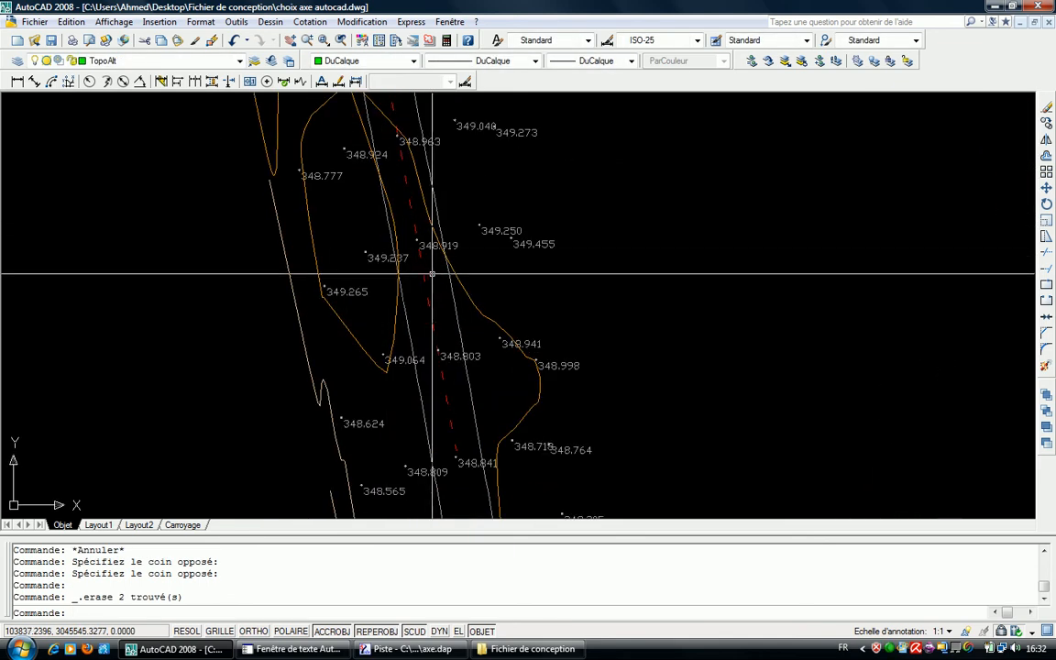
{"action": "left_click", "coordinate": [422, 274]}
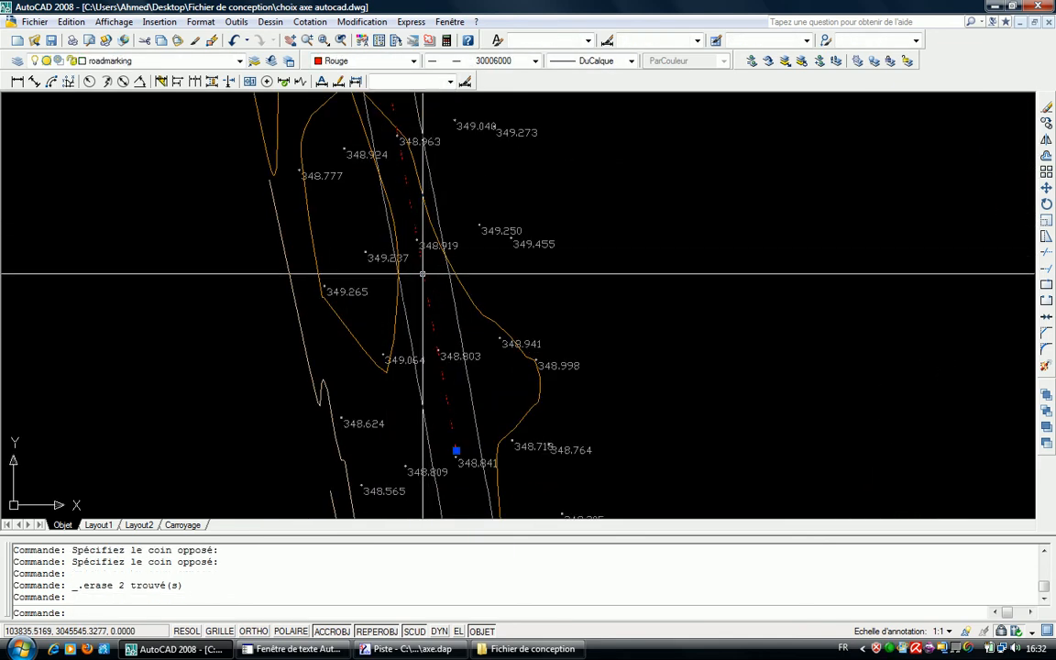
{"action": "key", "text": "Delete"}
- List the properties of the next straight red centreline segment further north
{"action": "scroll", "coordinate": [423, 274], "scroll_direction": "down", "scroll_amount": 4}
{"action": "scroll", "coordinate": [405, 366], "scroll_direction": "up", "scroll_amount": 4}
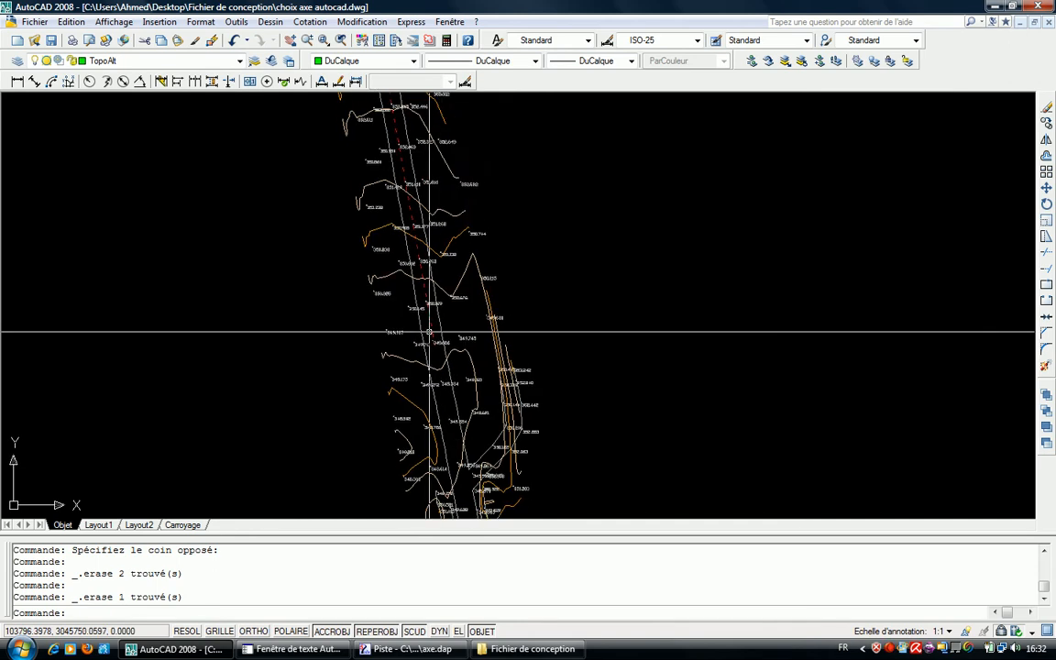
{"action": "scroll", "coordinate": [436, 335], "scroll_direction": "up", "scroll_amount": 4}
{"action": "left_click", "coordinate": [438, 298]}
{"action": "left_click", "coordinate": [425, 321]}
{"action": "scroll", "coordinate": [426, 311], "scroll_direction": "down", "scroll_amount": 4}
{"action": "middle_click_drag", "start_coordinate": [427, 318], "coordinate": [448, 451]}
{"action": "scroll", "coordinate": [431, 366], "scroll_direction": "down", "scroll_amount": 3}
{"action": "scroll", "coordinate": [431, 377], "scroll_direction": "up", "scroll_amount": 5}
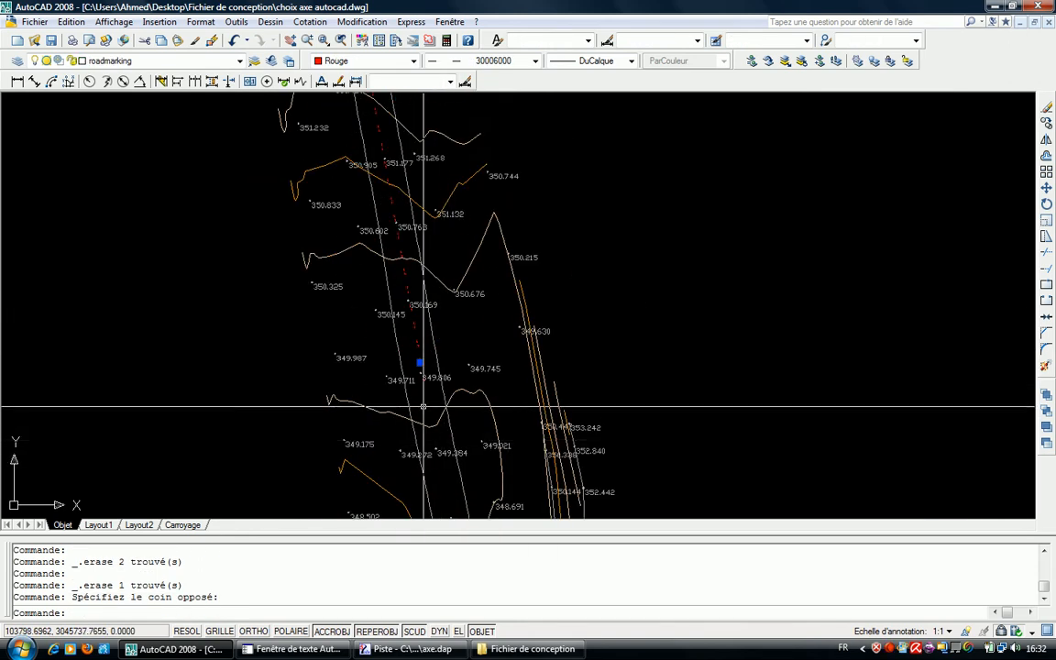
{"action": "scroll", "coordinate": [417, 385], "scroll_direction": "down", "scroll_amount": 4}
{"action": "type", "text": "ls"}
{"action": "key", "text": "Return"}
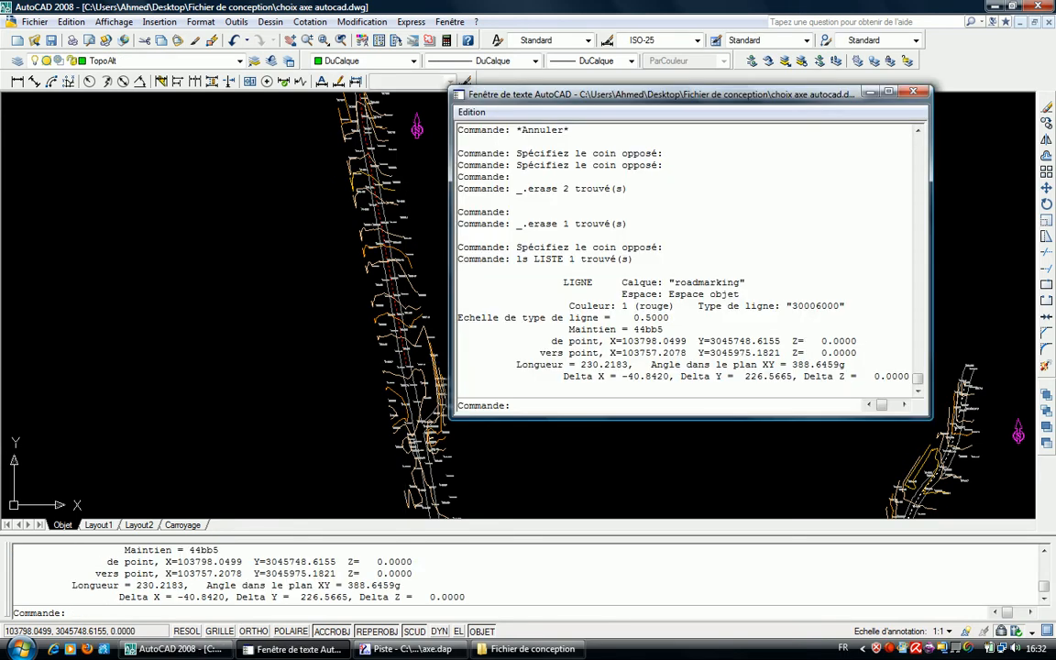
- Close the text window and undo the recent operations back through the erasure of the straight centreline segment
{"action": "key", "text": "F2"}
{"action": "key", "text": "ctrl+z"}
{"action": "key", "text": "ctrl+z"}
{"action": "type", "text": "u"}
{"action": "key", "text": "Return"}
{"action": "key", "text": "Return"}
{"action": "key", "text": "Return"}
{"action": "key", "text": "Return"}
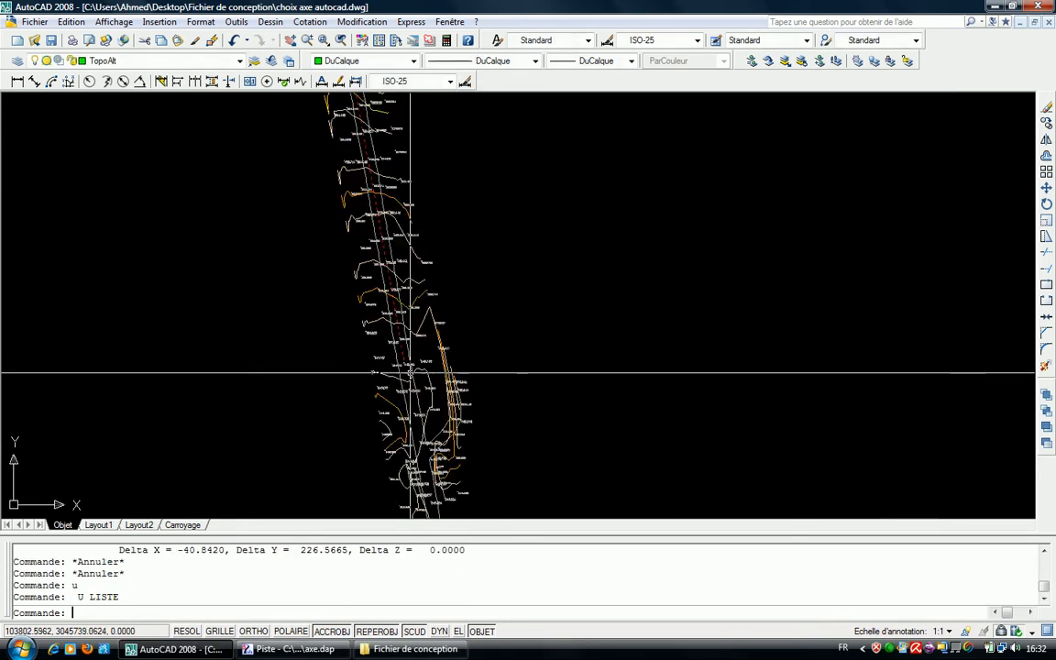
{"action": "key", "text": "Return"}
{"action": "key", "text": "Return"}
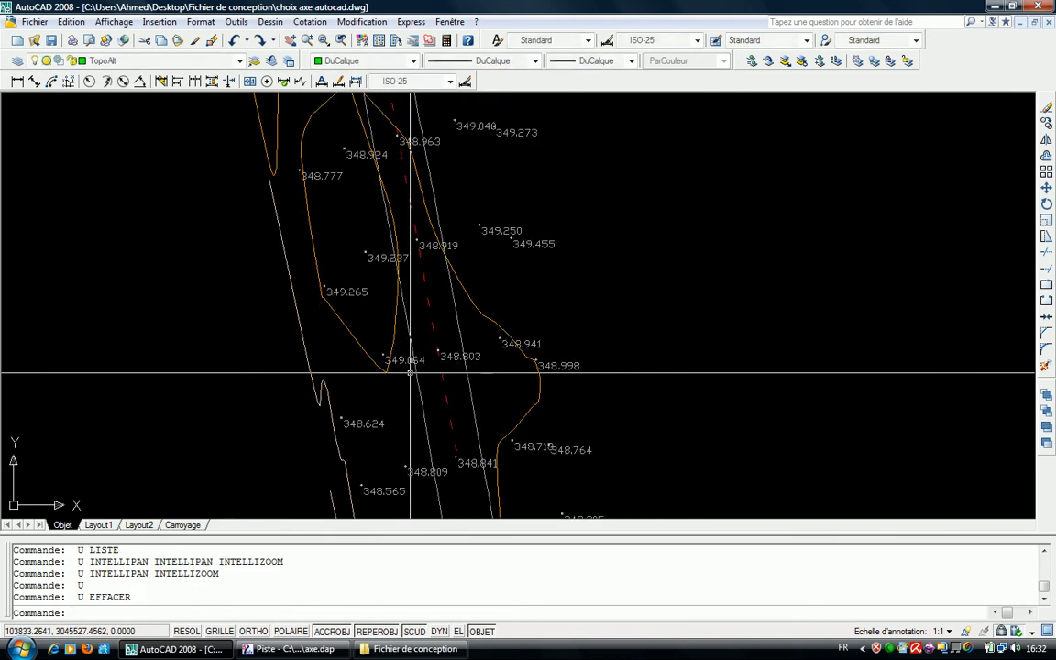
- Select the restored straight centreline segment and check the position of its two endpoints
{"action": "scroll", "coordinate": [432, 313], "scroll_direction": "up", "scroll_amount": 1}
{"action": "scroll", "coordinate": [432, 335], "scroll_direction": "down", "scroll_amount": 5}
{"action": "scroll", "coordinate": [432, 335], "scroll_direction": "up", "scroll_amount": 4}
{"action": "key", "text": "Escape"}
{"action": "left_click", "coordinate": [438, 336]}
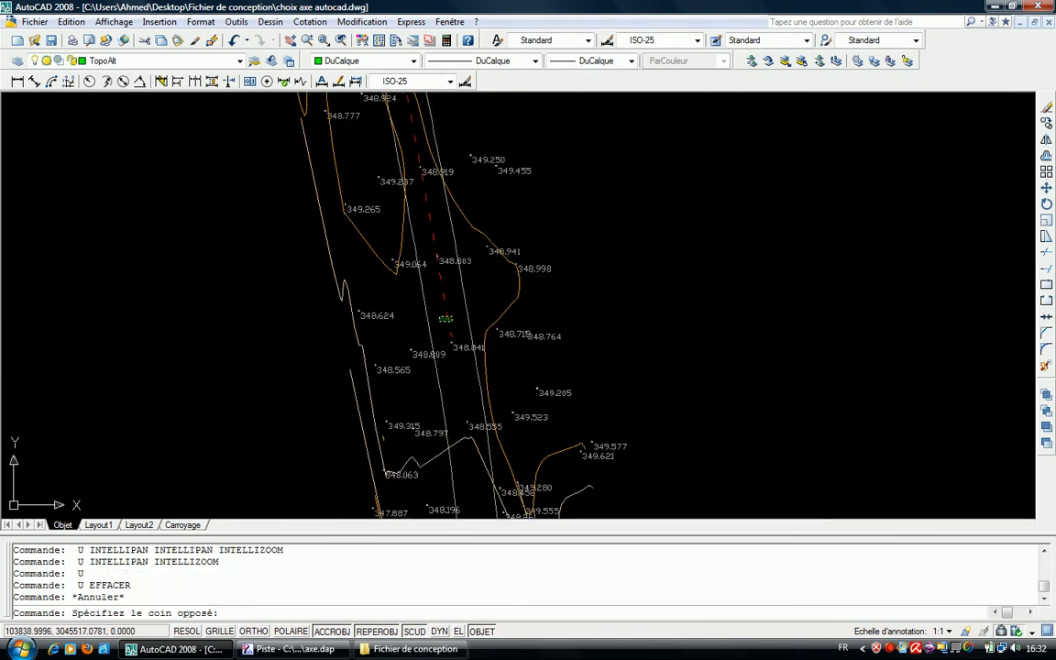
{"action": "left_click", "coordinate": [438, 336]}
{"action": "scroll", "coordinate": [436, 343], "scroll_direction": "down", "scroll_amount": 4}
{"action": "scroll", "coordinate": [433, 379], "scroll_direction": "up", "scroll_amount": 4}
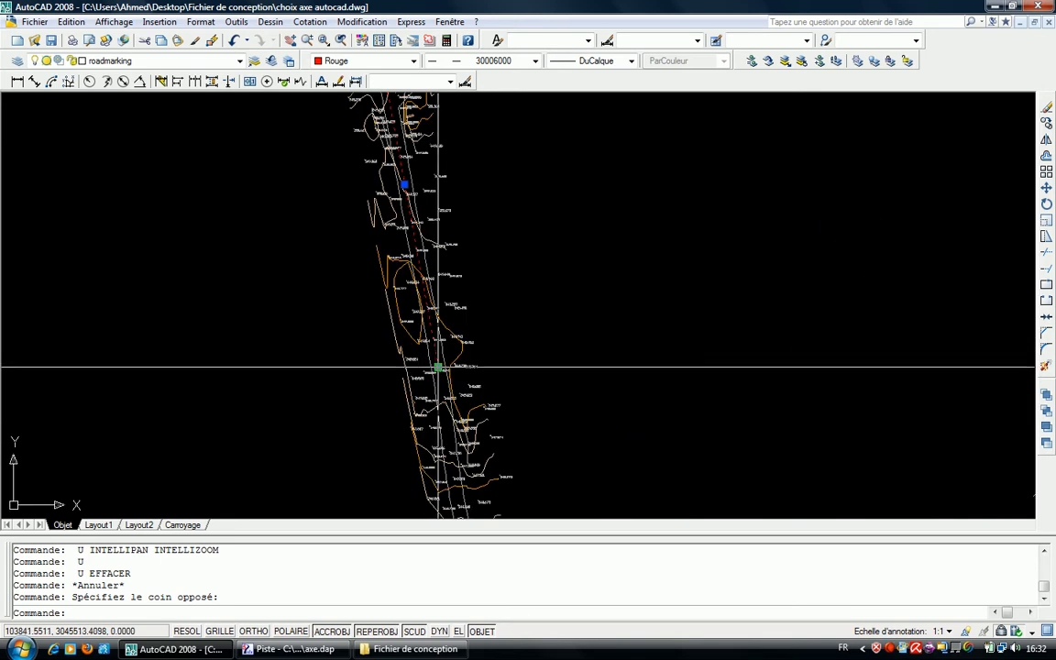
- Switch to Piste and compare the stored P15 coordinates with the endpoint of the selected AutoCAD centreline segment
{"action": "left_click", "coordinate": [288, 649]}
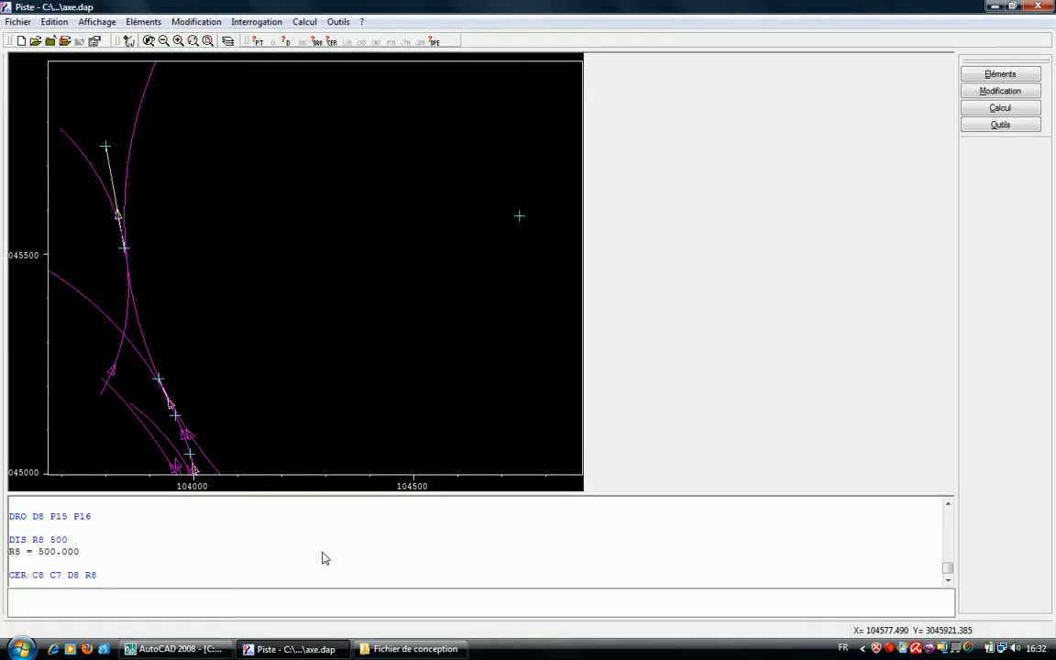
{"action": "key", "text": "F2"}
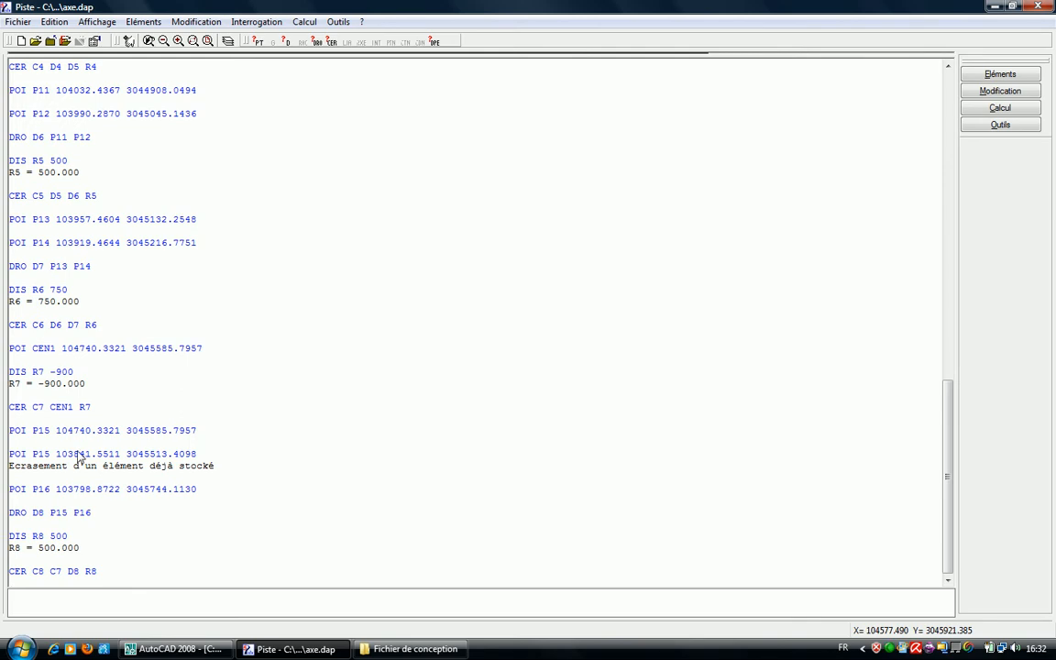
{"action": "key", "text": "alt+Tab"}
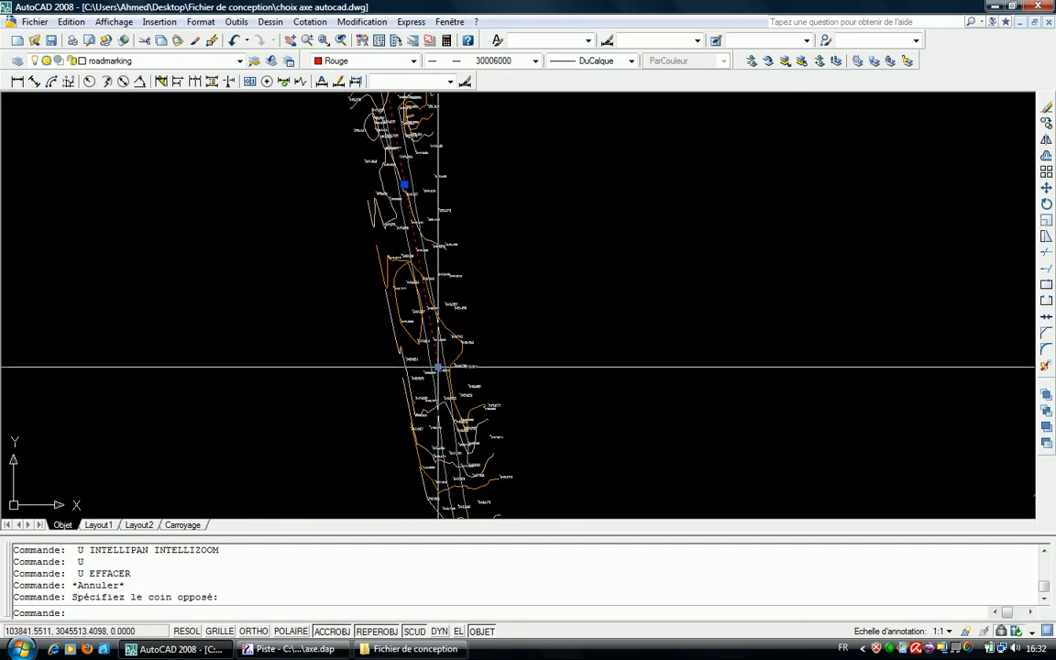
{"action": "key", "text": "alt+Tab"}
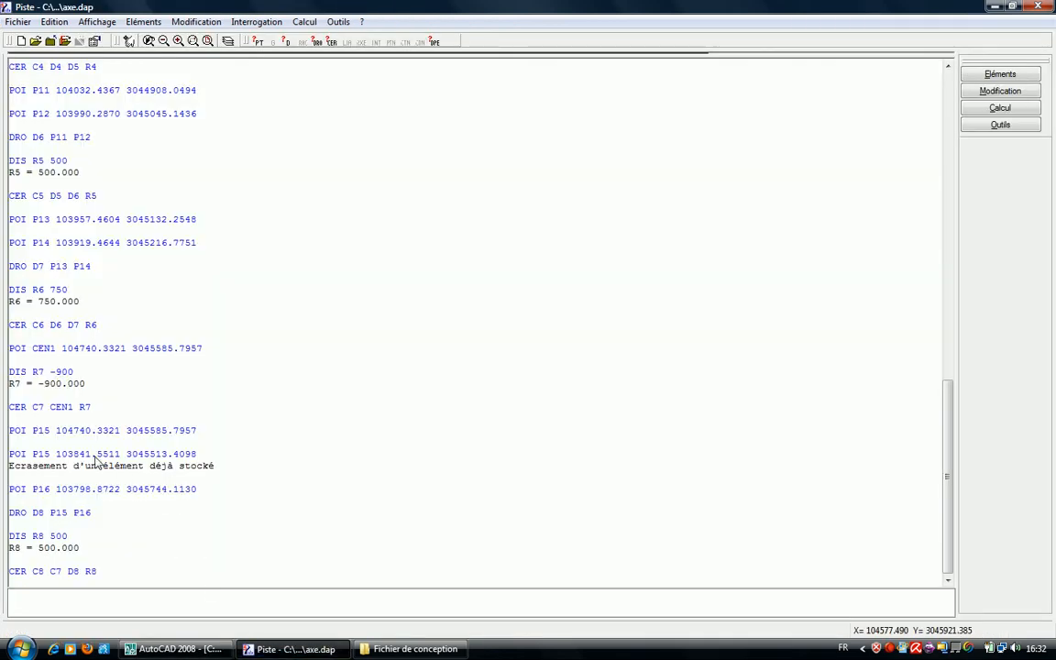
- Return to AutoCAD and erase the straight red centreline segment already transferred as P15 to P16
{"action": "key", "text": "alt+Tab"}
{"action": "scroll", "coordinate": [388, 353], "scroll_direction": "up", "scroll_amount": 3}
{"action": "scroll", "coordinate": [409, 393], "scroll_direction": "down", "scroll_amount": 6}
{"action": "scroll", "coordinate": [376, 302], "scroll_direction": "up", "scroll_amount": 8}
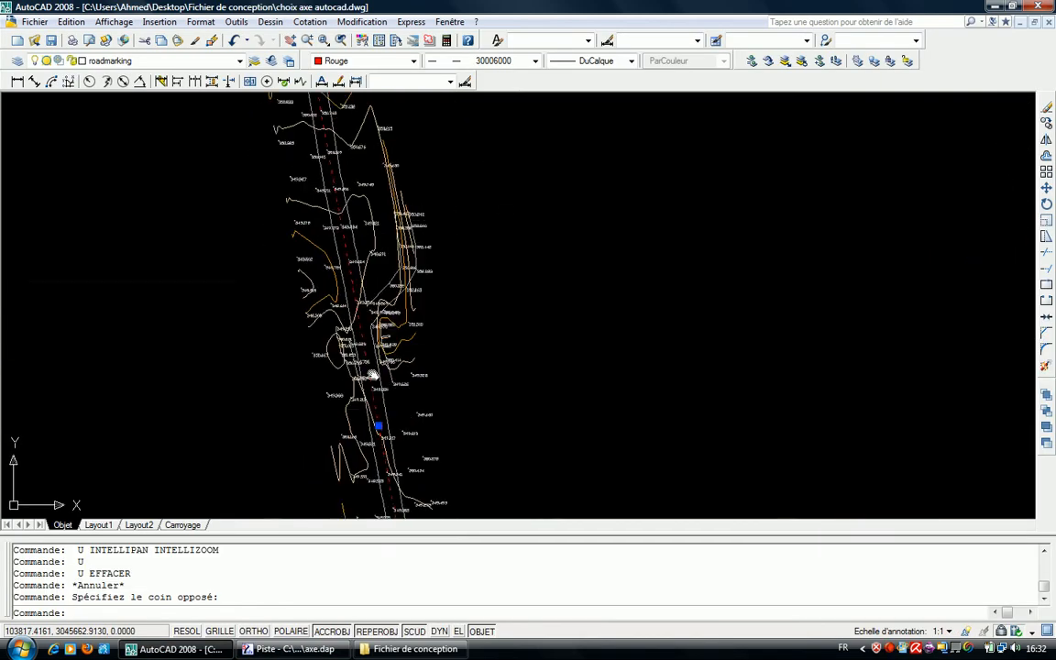
{"action": "key", "text": "Escape"}
{"action": "left_click", "coordinate": [344, 301]}
{"action": "left_click", "coordinate": [328, 287]}
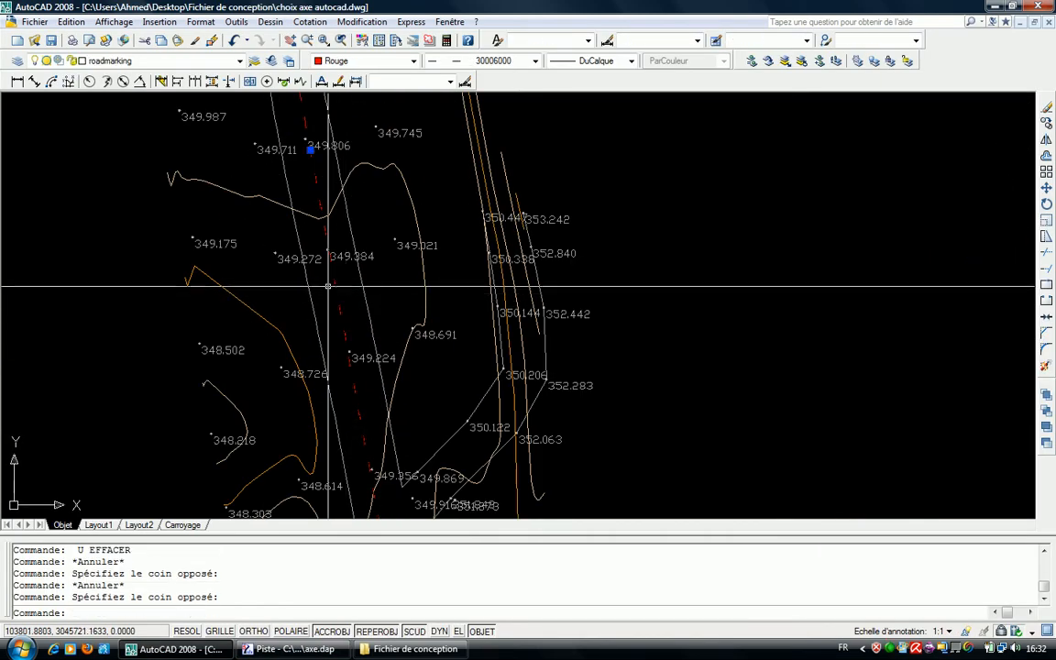
{"action": "key", "text": "Delete"}
- List the properties of the short red arc just north of the erased straight segment, and close the listing
{"action": "scroll", "coordinate": [328, 321], "scroll_direction": "down", "scroll_amount": 3}
{"action": "scroll", "coordinate": [328, 349], "scroll_direction": "up", "scroll_amount": 5}
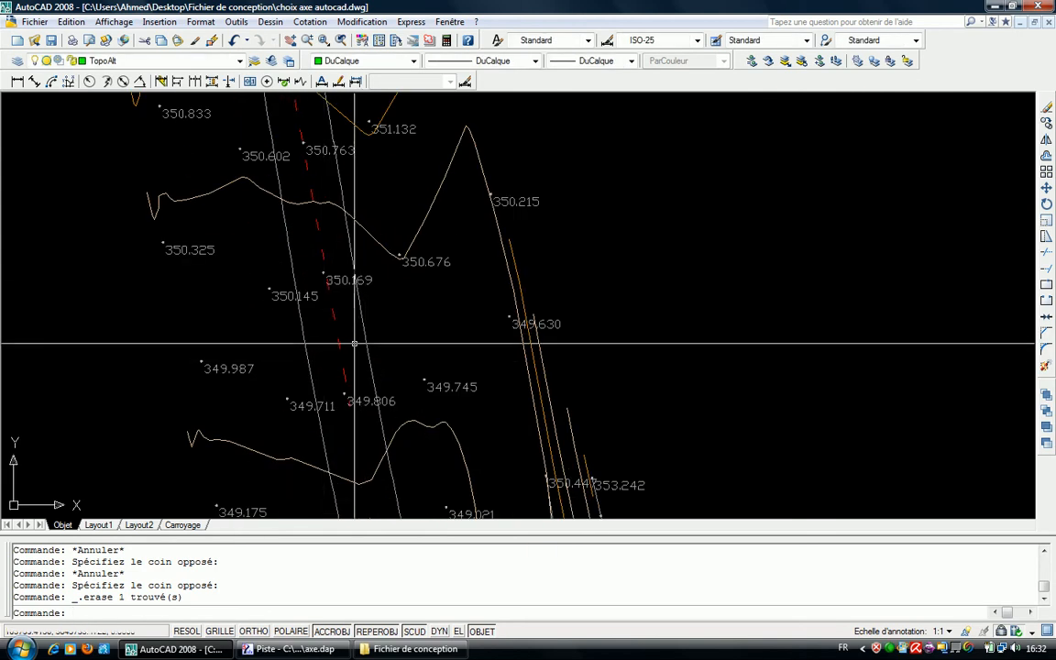
{"action": "scroll", "coordinate": [328, 330], "scroll_direction": "down", "scroll_amount": 3}
{"action": "scroll", "coordinate": [357, 284], "scroll_direction": "up", "scroll_amount": 7}
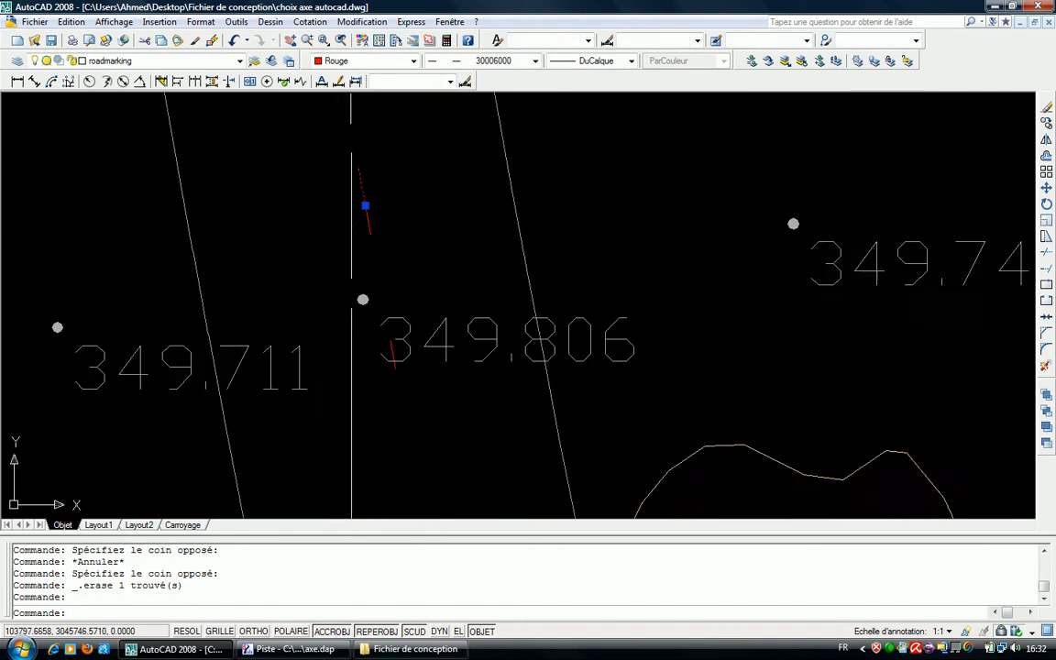
{"action": "key", "text": "Escape"}
{"action": "left_click", "coordinate": [403, 215]}
{"action": "left_click", "coordinate": [340, 220]}
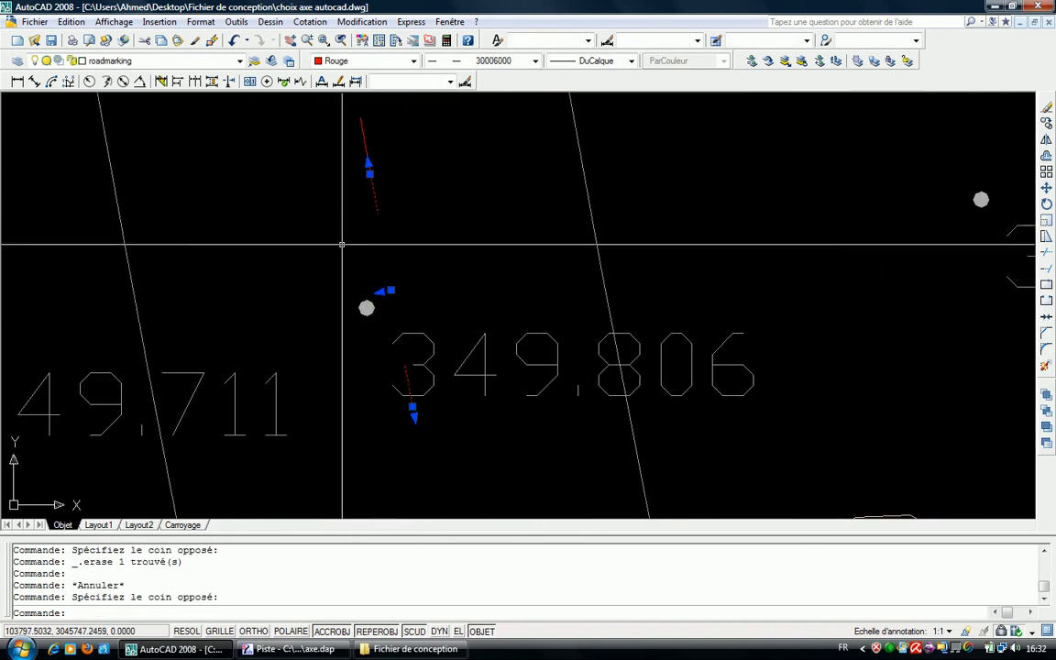
{"action": "type", "text": "ls"}
{"action": "key", "text": "Return"}
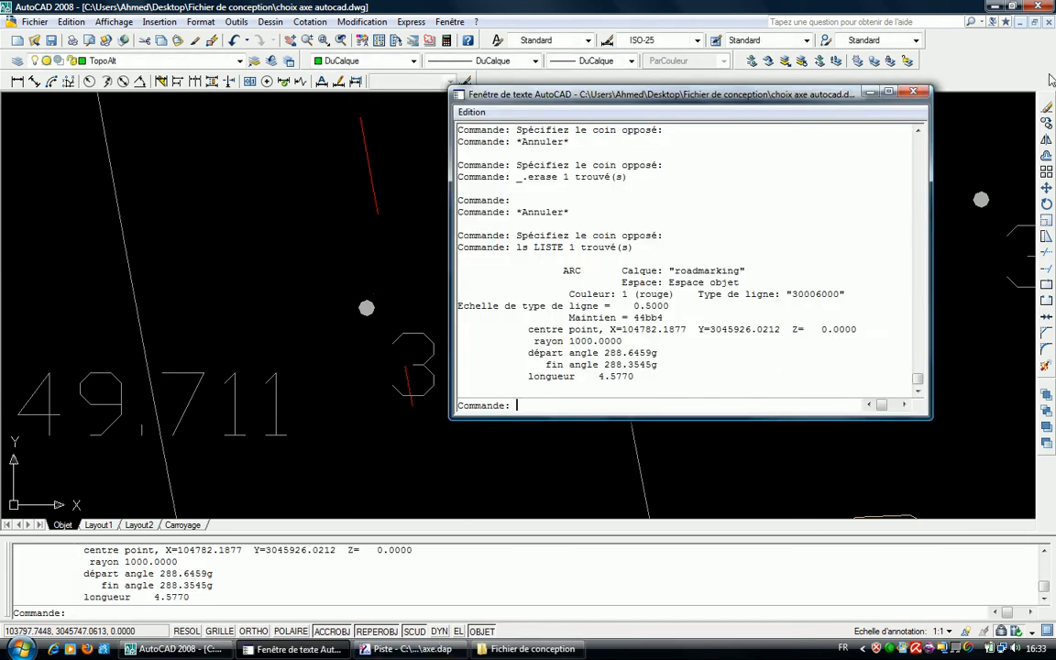
{"action": "scroll", "coordinate": [397, 247], "scroll_direction": "down", "scroll_amount": 3}
{"action": "key", "text": "F2"}
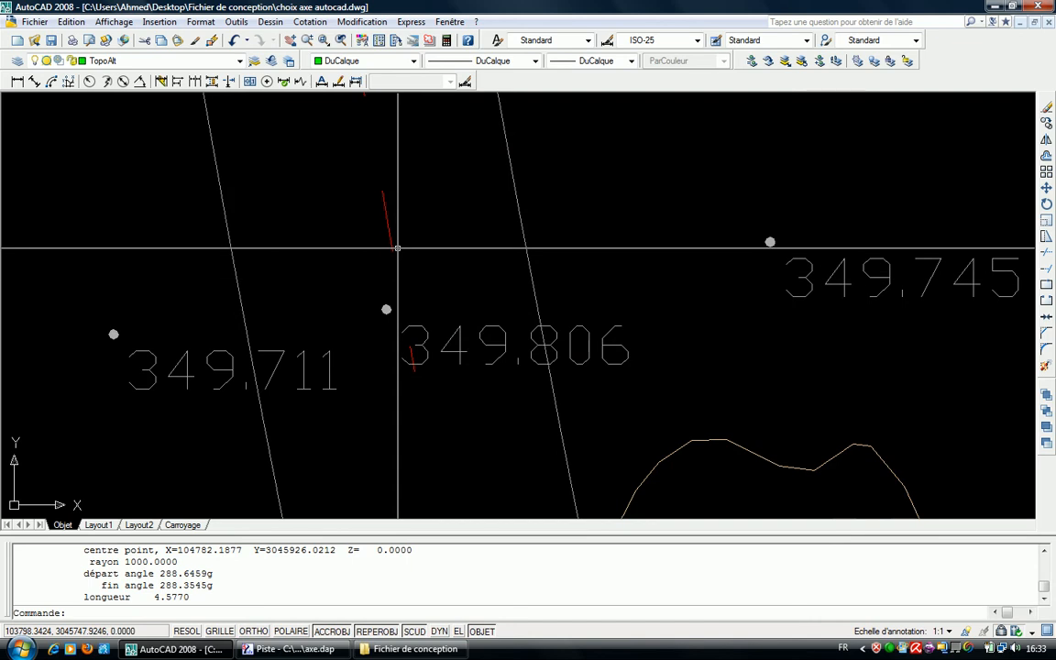
{"action": "left_click", "coordinate": [393, 247]}
{"action": "left_click", "coordinate": [391, 244]}
{"action": "left_click", "coordinate": [391, 249]}
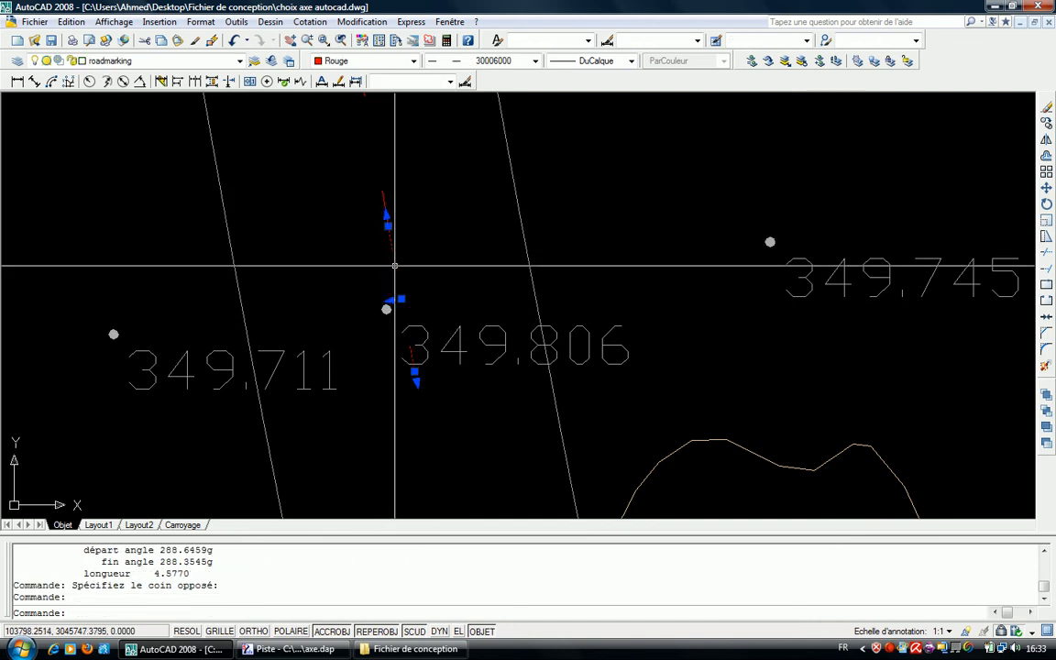
{"action": "left_click", "coordinate": [398, 300]}
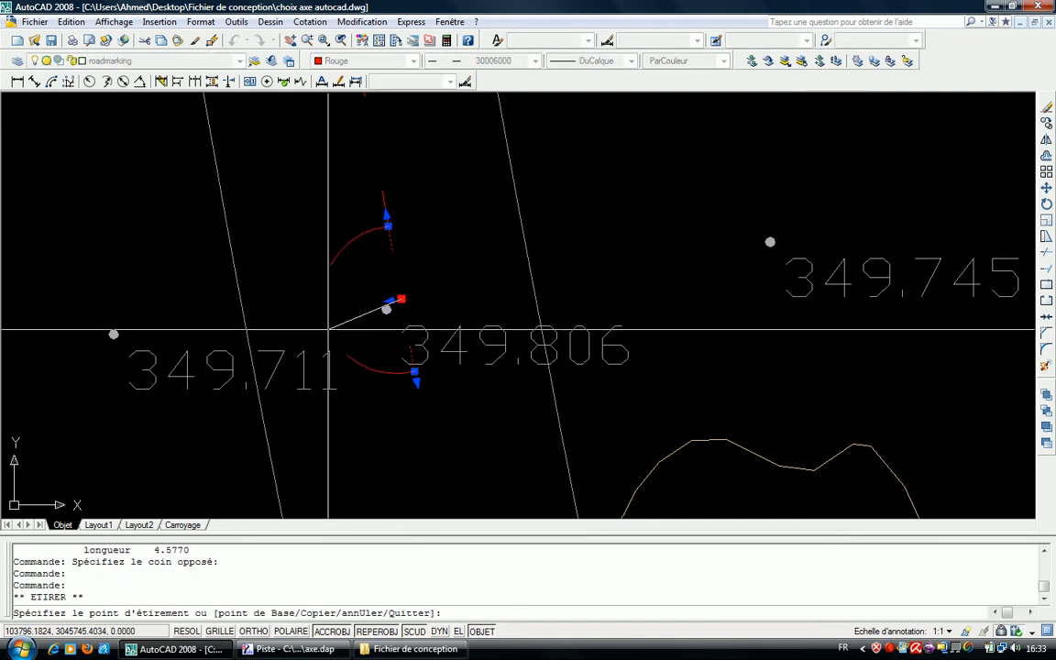
{"action": "key", "text": "Escape"}
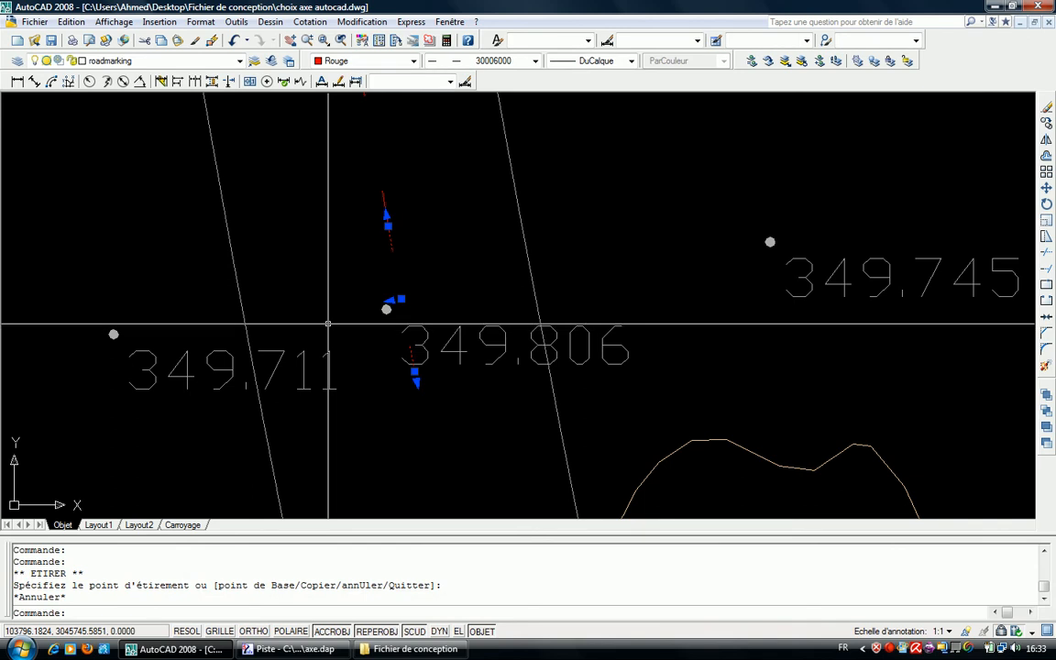
{"action": "key", "text": "Escape"}
- List the properties of the straight red centreline segment that follows the short arc to the north
{"action": "left_click", "coordinate": [412, 181]}
{"action": "left_click", "coordinate": [360, 203]}
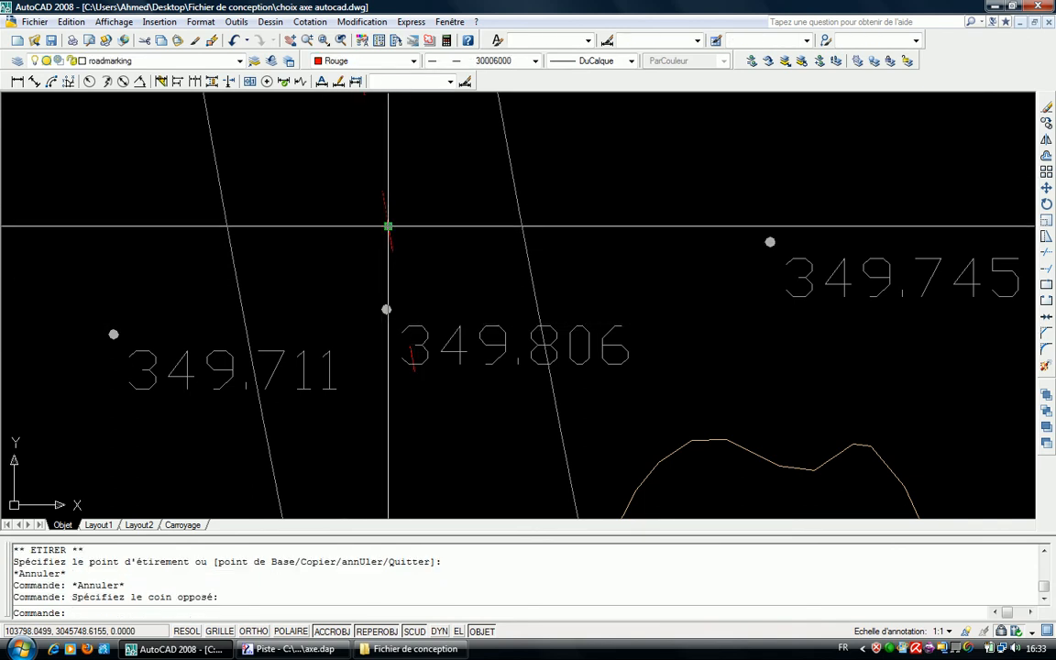
{"action": "type", "text": "ls"}
{"action": "key", "text": "Return"}
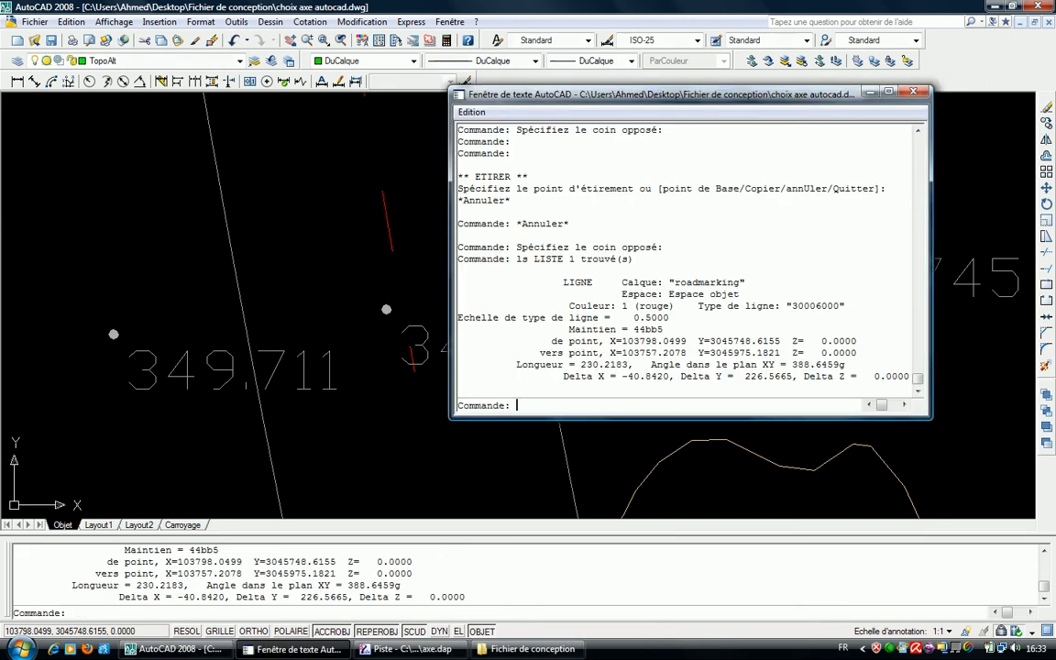
- Copy the listed line's start coordinates into Piste and define point P17 at 103798.0499 3045748.6155
{"action": "left_click_drag", "start_coordinate": [622, 341], "coordinate": [780, 340]}
{"action": "key", "text": "ctrl+c"}
{"action": "left_click_drag", "start_coordinate": [780, 340], "coordinate": [622, 341]}
{"action": "key", "text": "ctrl+c"}
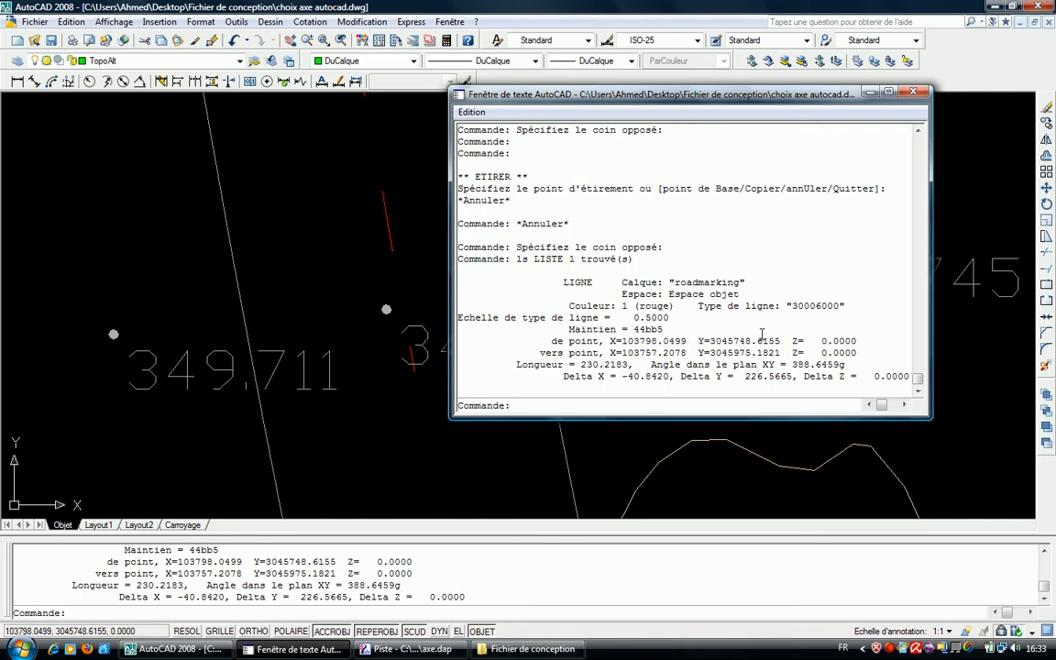
{"action": "left_click_drag", "start_coordinate": [780, 340], "coordinate": [622, 341]}
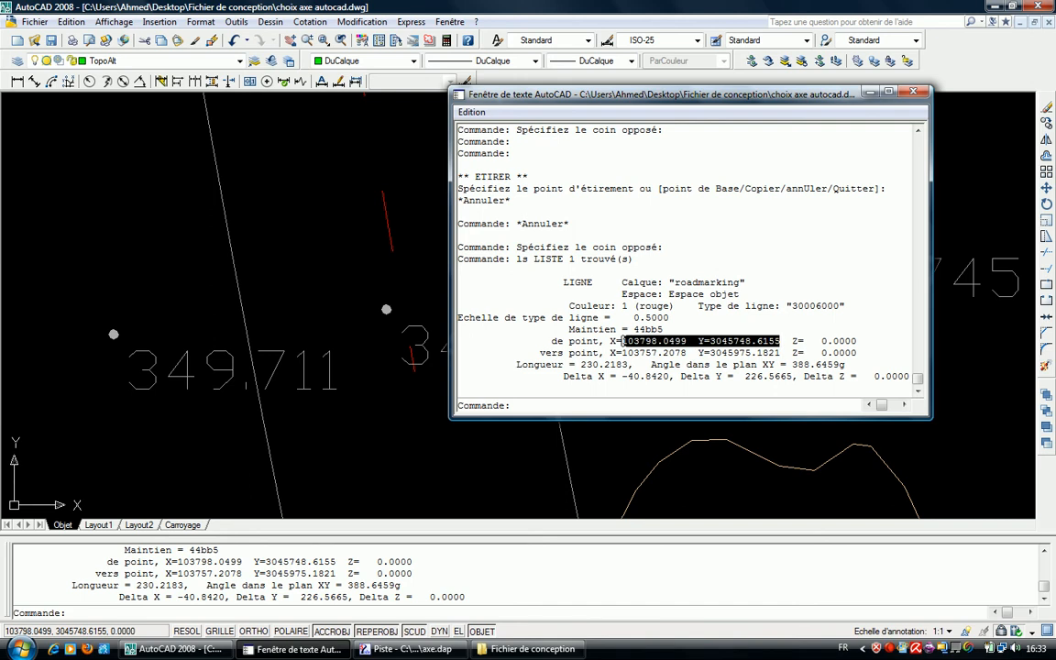
{"action": "left_click", "coordinate": [403, 649]}
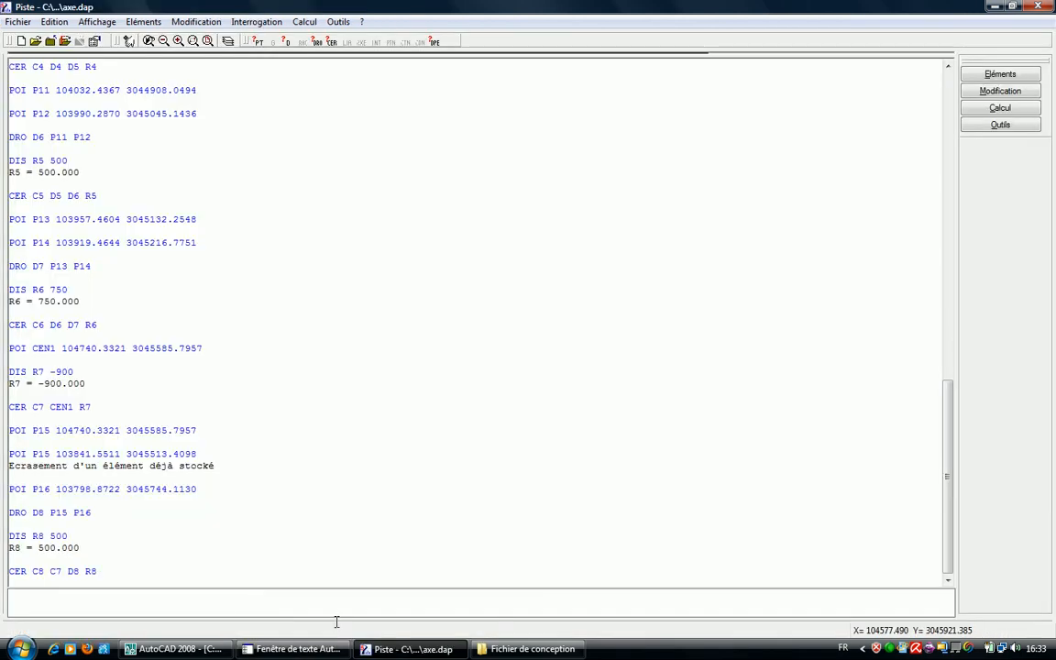
{"action": "type", "text": "POI P17"}
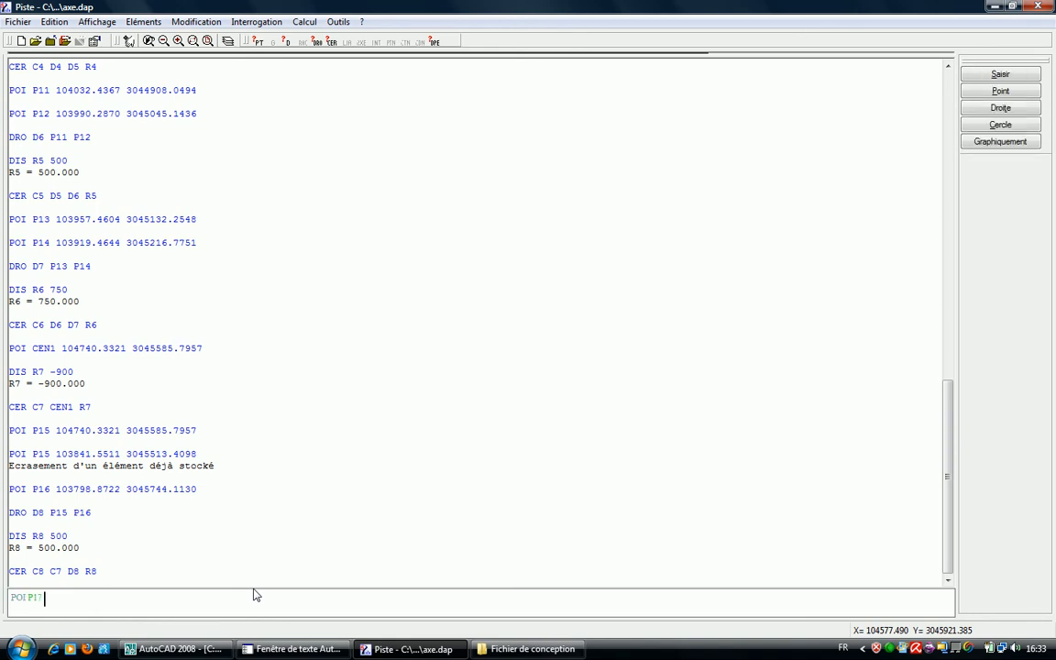
{"action": "key", "text": "ctrl+v"}
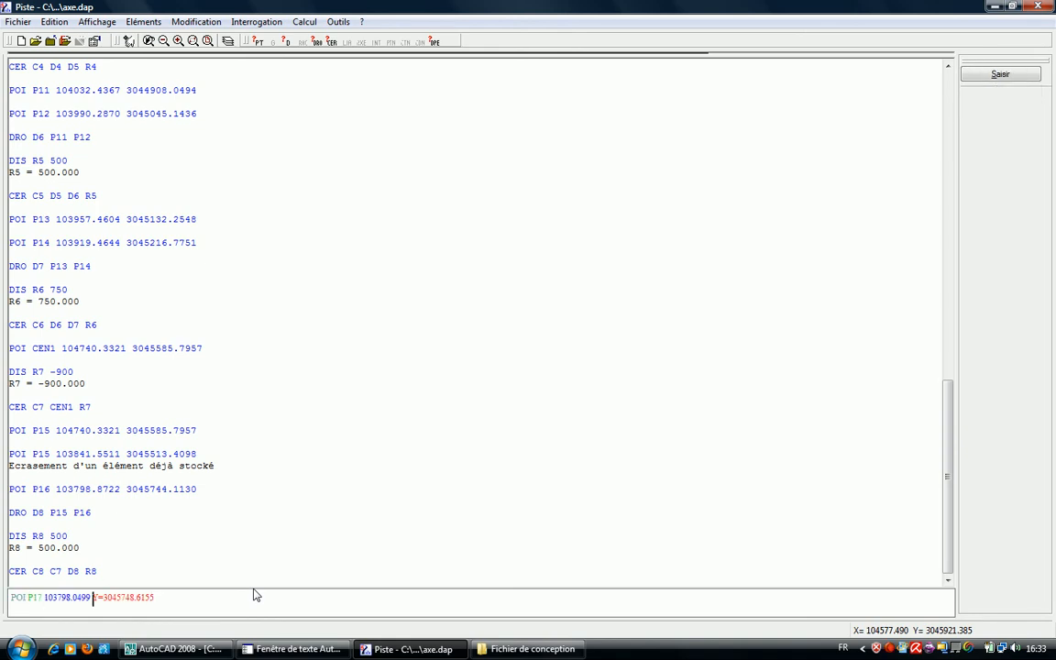
{"action": "key", "text": "Return"}
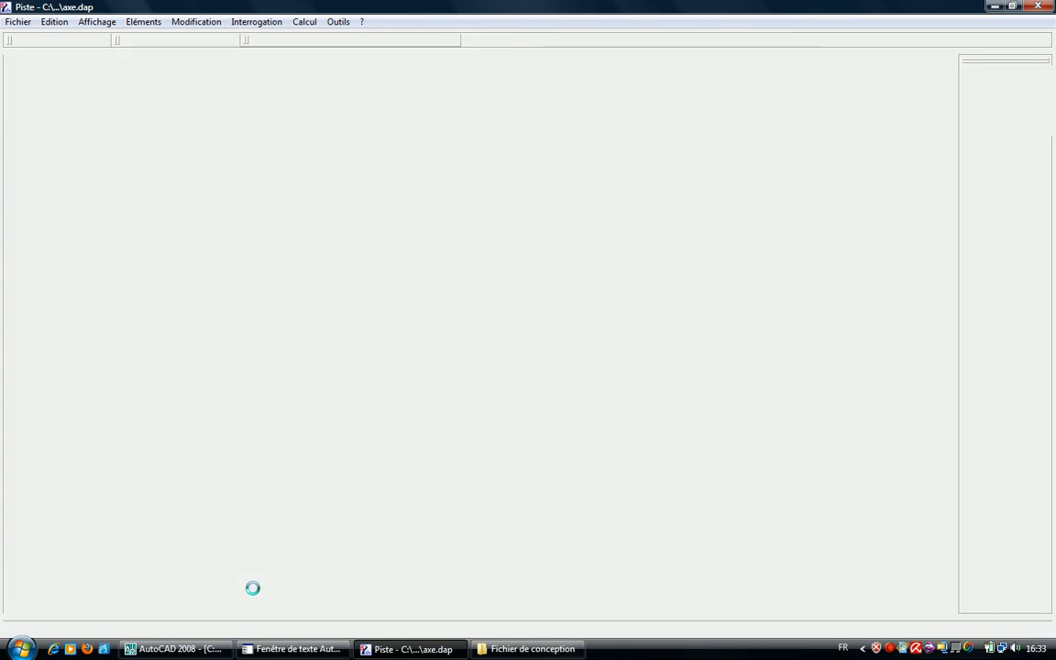
- Define point P18 in Piste at 103757.2078 3045975.1821, using the end coordinates copied from the AutoCAD line listing
{"action": "type", "text": "POI P"}
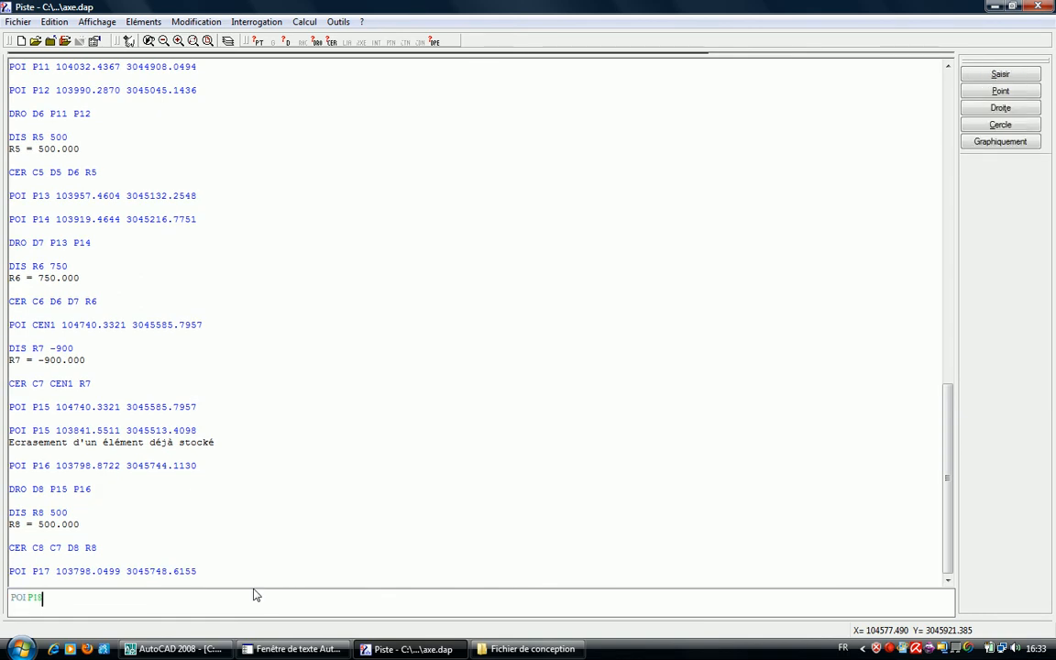
{"action": "type", "text": "18"}
{"action": "key", "text": "alt+Tab"}
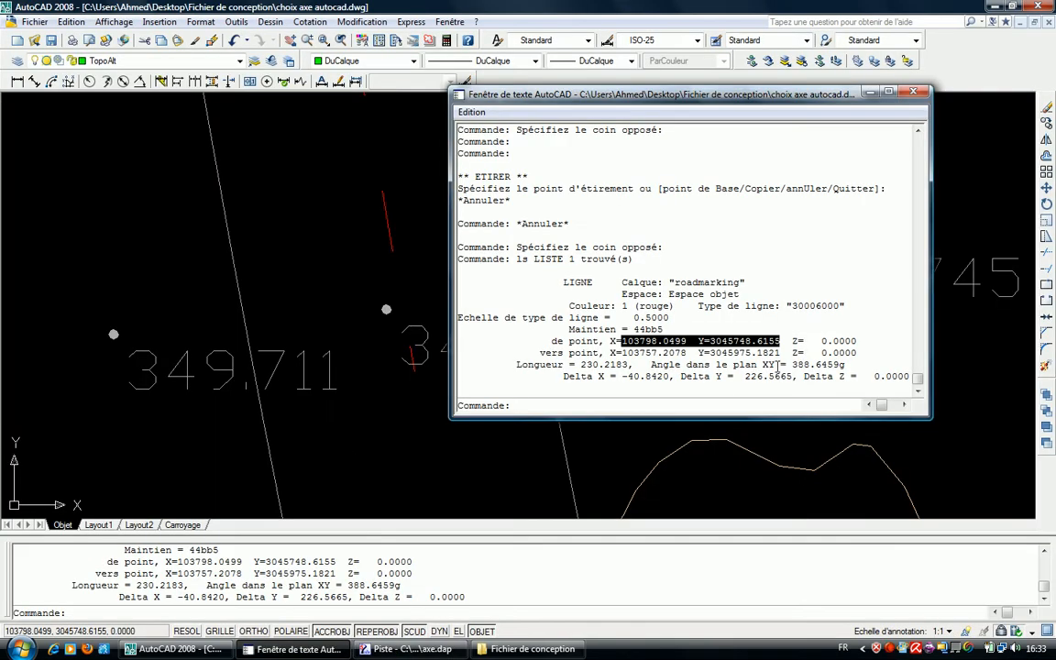
{"action": "left_click_drag", "start_coordinate": [778, 354], "coordinate": [627, 353]}
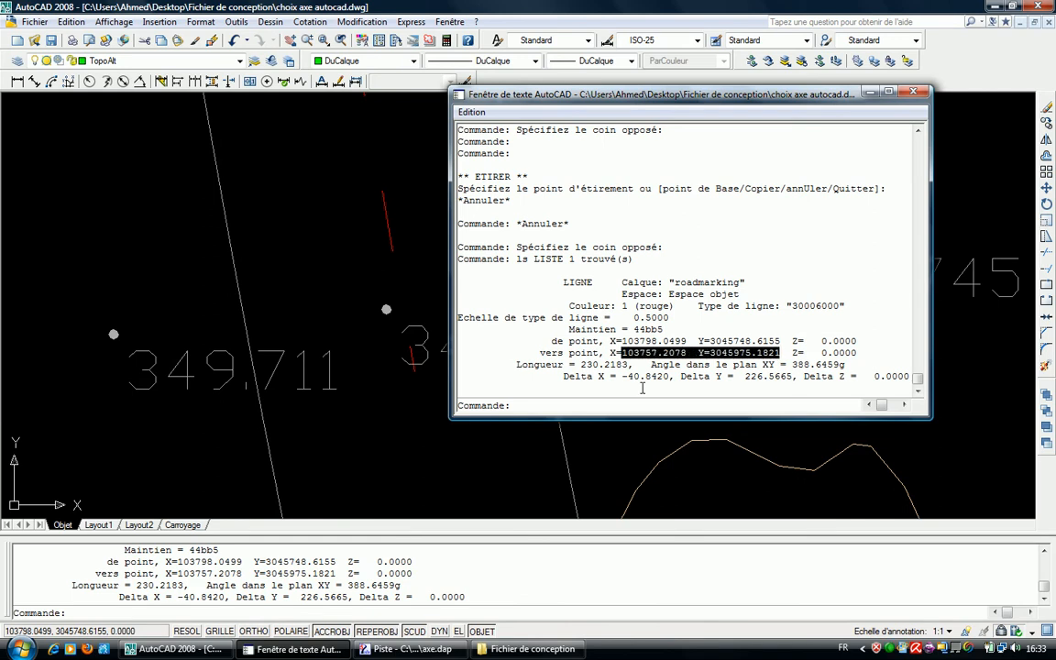
{"action": "key", "text": "alt+Tab"}
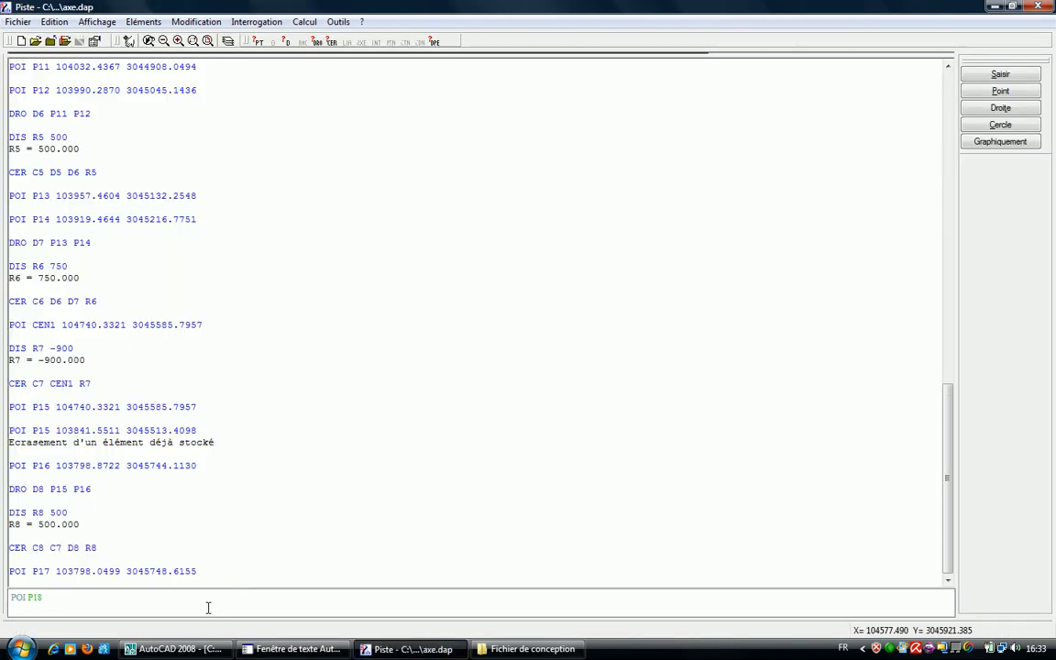
{"action": "key", "text": "ctrl+v"}
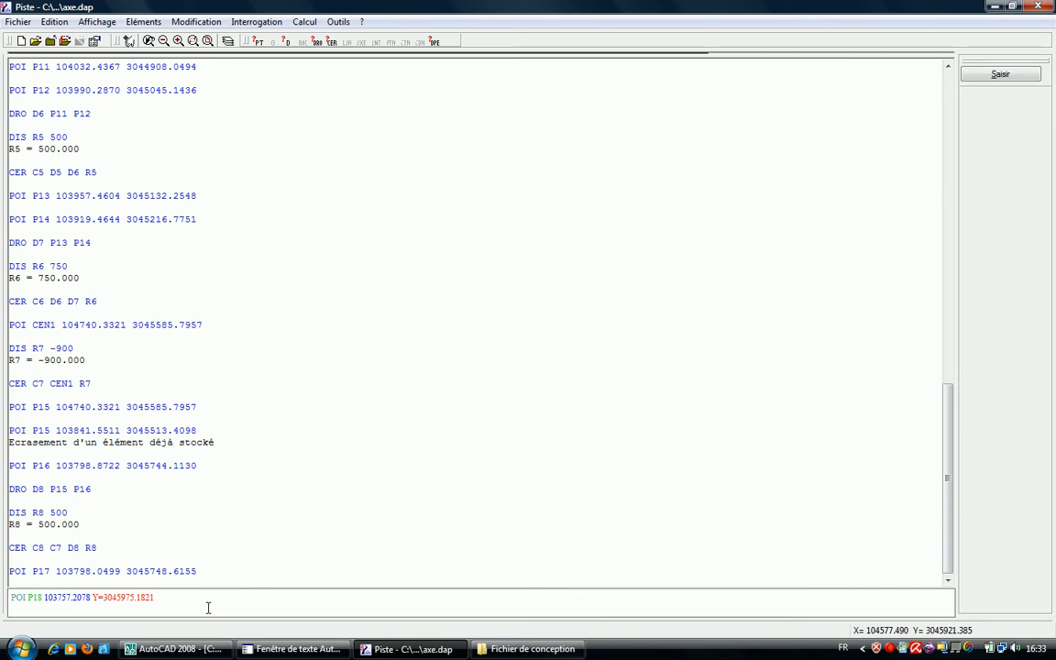
{"action": "key", "text": "BackSpace"}
{"action": "key", "text": "BackSpace"}
{"action": "key", "text": "Return"}
- Define straight line D9 through points P17 and P18
{"action": "type", "text": "DRO D"}
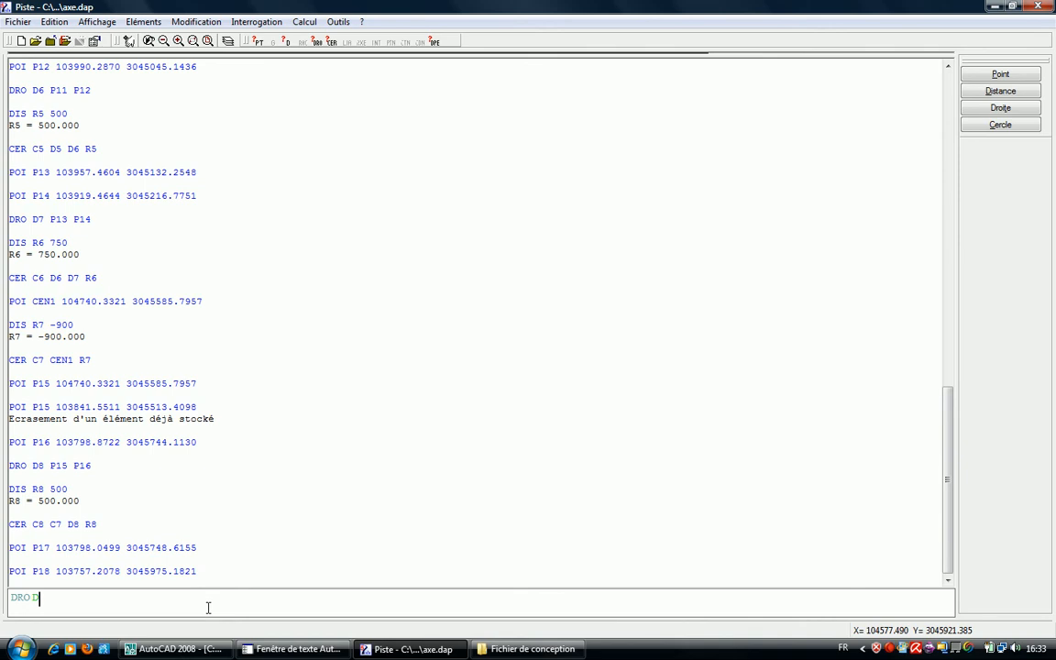
{"action": "type", "text": "9 P17 P"}
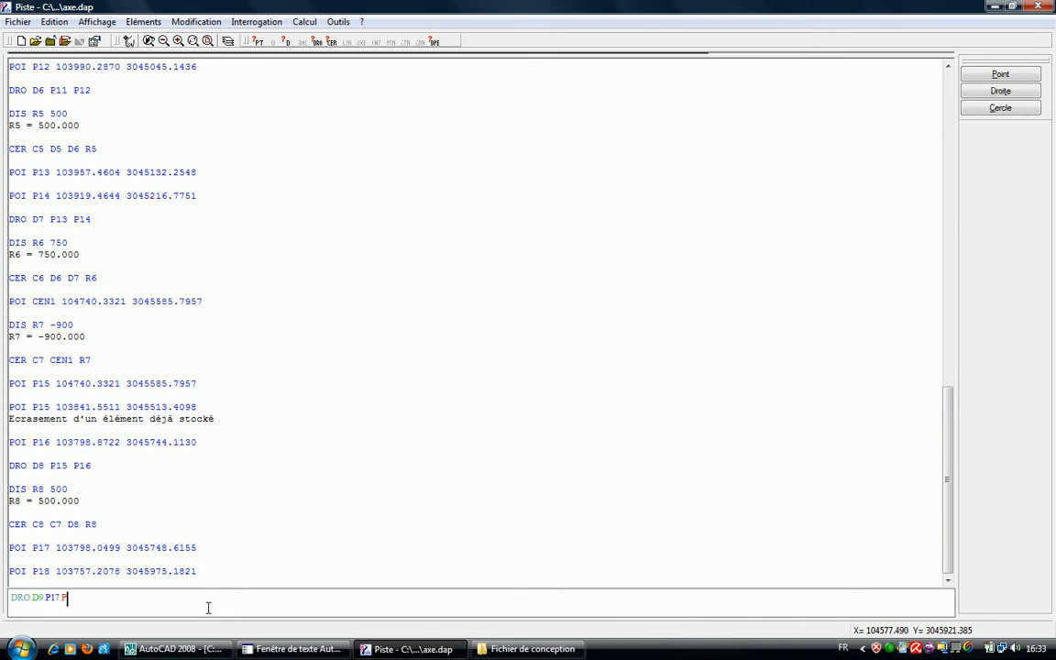
{"action": "type", "text": "18"}
{"action": "key", "text": "Return"}
- List the short red arc in AutoCAD for its radius and define distance R9 as -1000 in Piste
{"action": "type", "text": "DIS R9"}
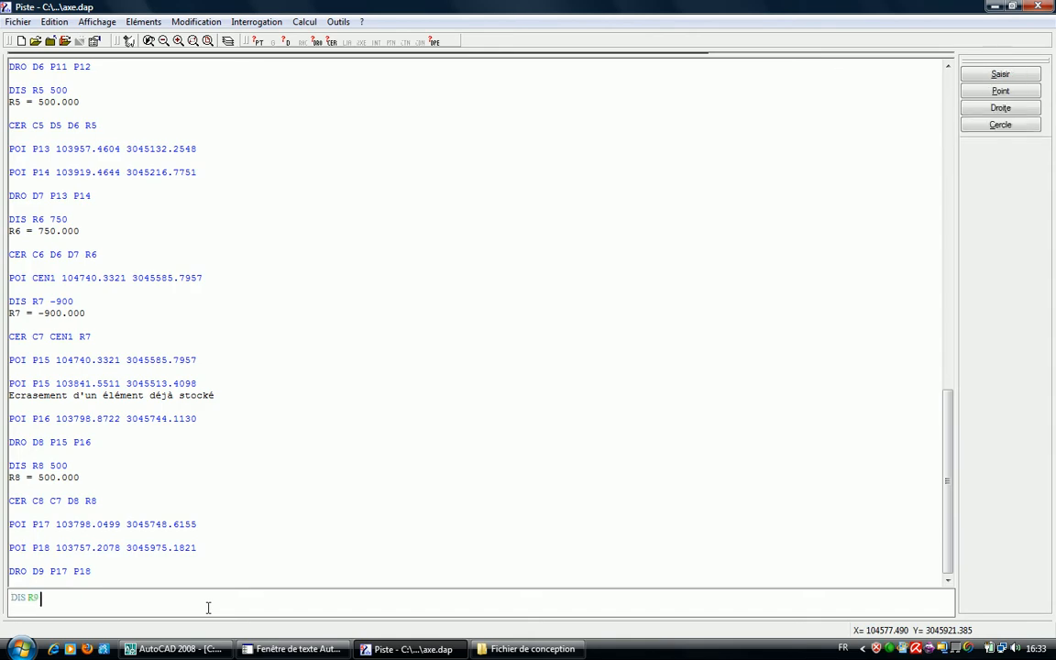
{"action": "left_click", "coordinate": [271, 649]}
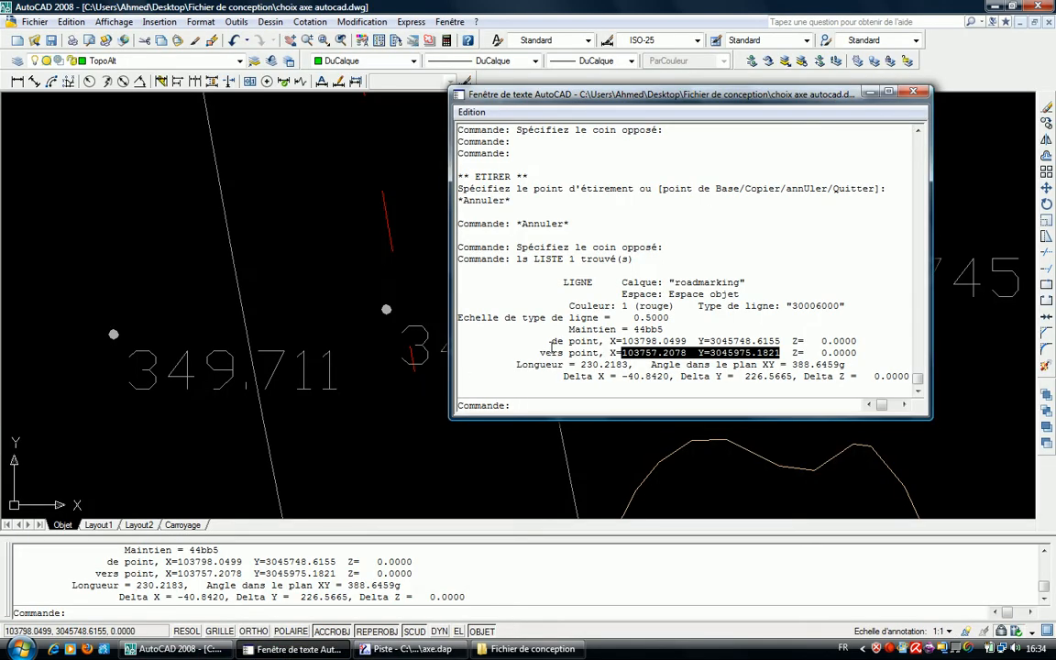
{"action": "left_click", "coordinate": [425, 360]}
{"action": "key", "text": "Escape"}
{"action": "left_click", "coordinate": [412, 357]}
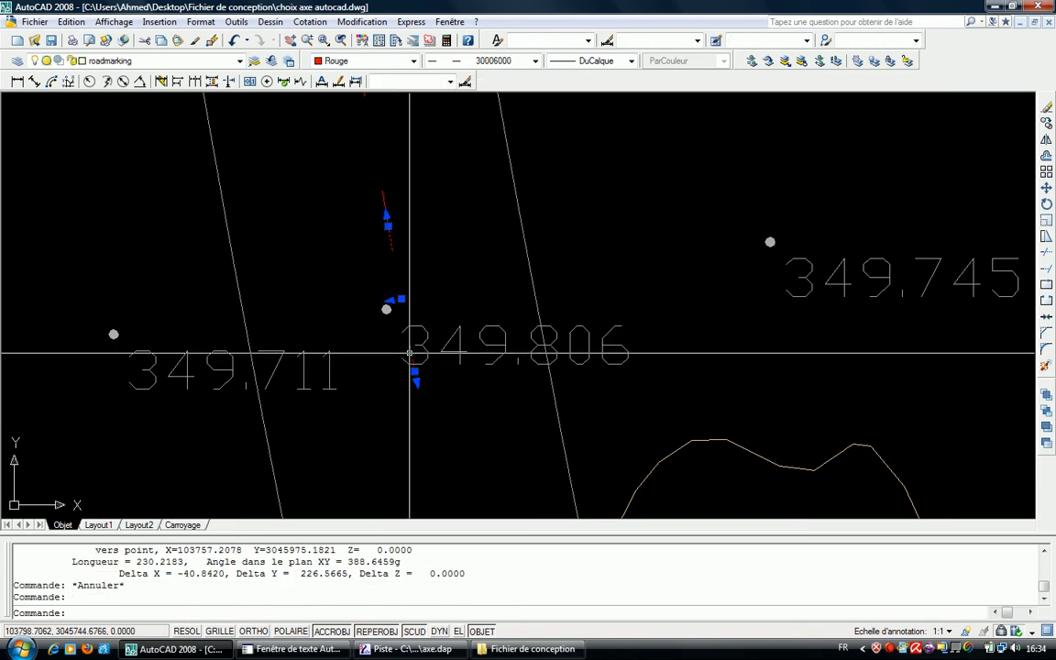
{"action": "type", "text": "ls"}
{"action": "key", "text": "Return"}
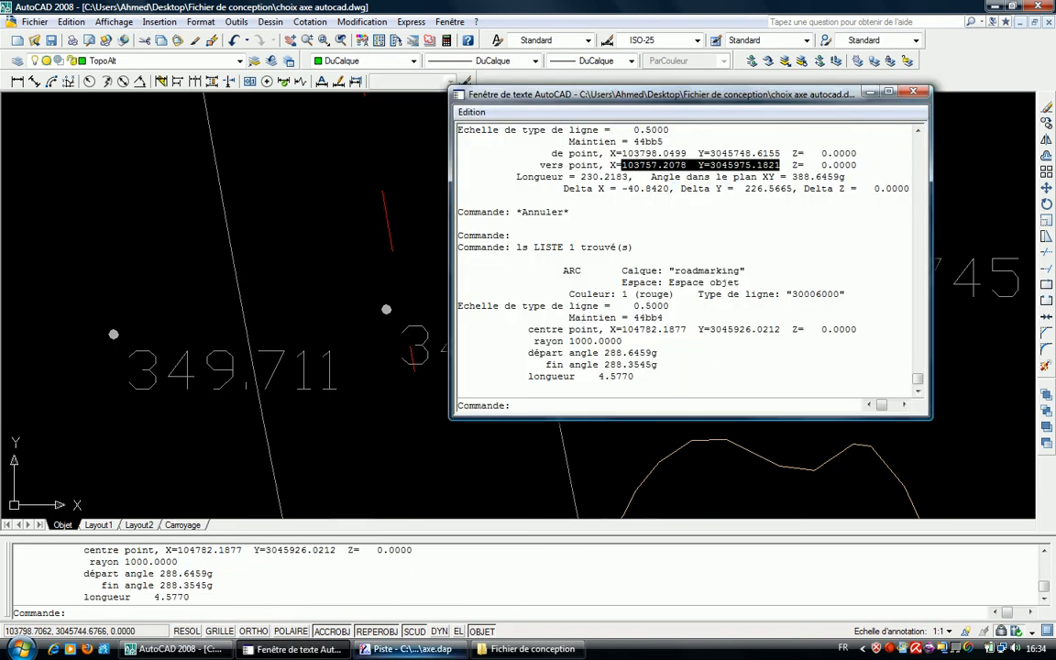
{"action": "left_click", "coordinate": [406, 649]}
{"action": "type", "text": "-1000"}
{"action": "key", "text": "Return"}
- Define circle C9 from lines D8 and D9 with radius R9
{"action": "type", "text": "CER C9"}
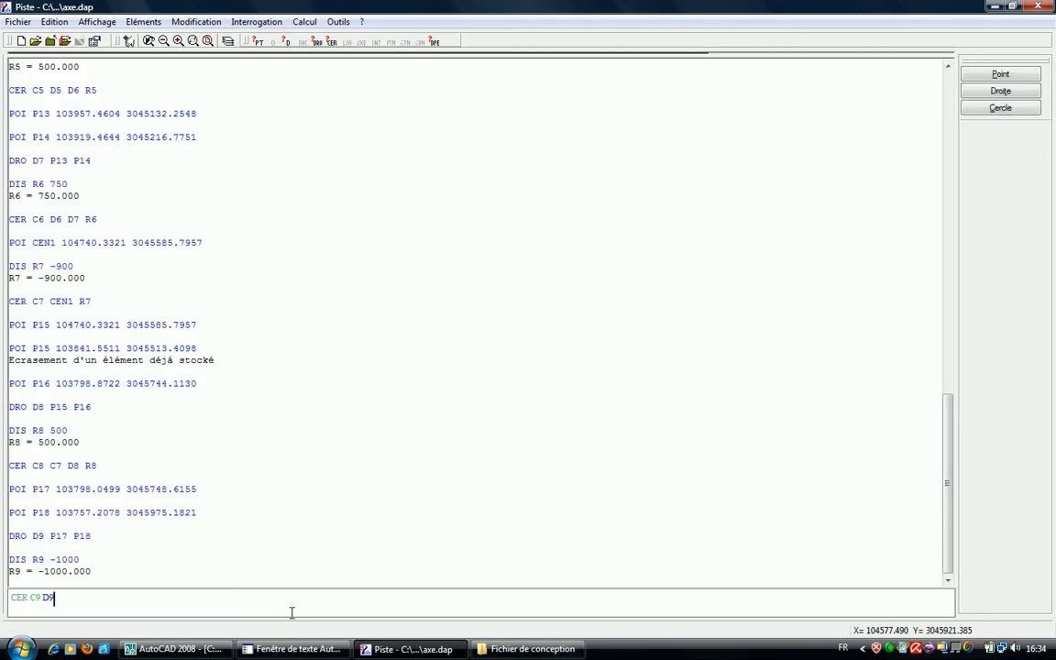
{"action": "type", "text": " D9 D"}
{"action": "key", "text": "BackSpace"}
{"action": "key", "text": "BackSpace"}
{"action": "key", "text": "BackSpace"}
{"action": "type", "text": "8 D9 R9"}
{"action": "key", "text": "Return"}
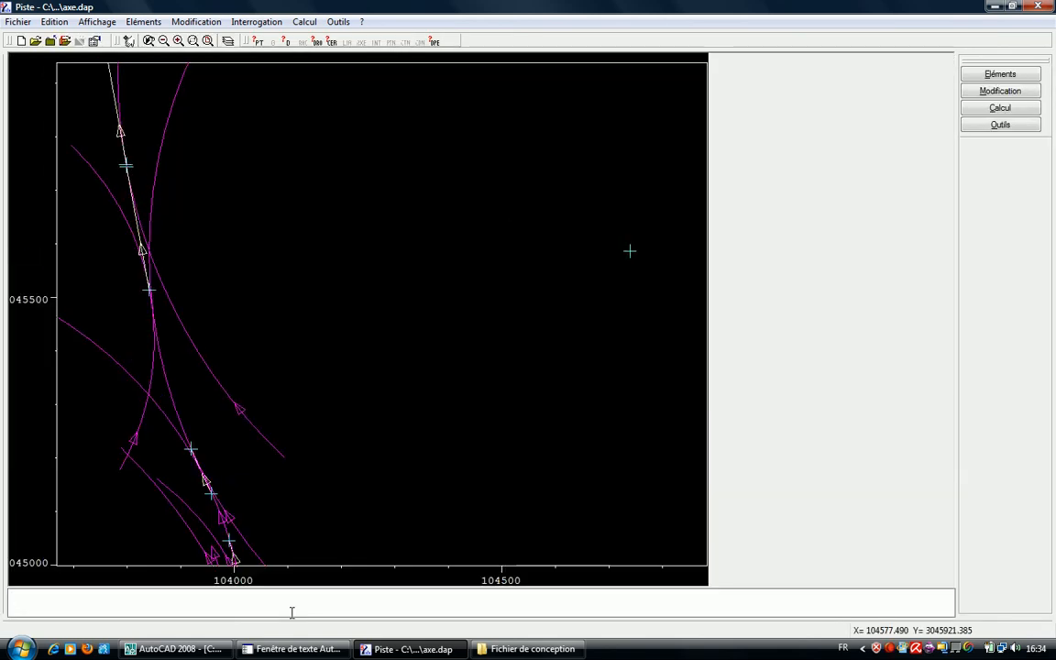
- Fit the whole axis in the Piste view, then erase the two transferred red centreline segments in AutoCAD
{"action": "right_click", "coordinate": [152, 229]}
{"action": "left_click", "coordinate": [198, 335]}
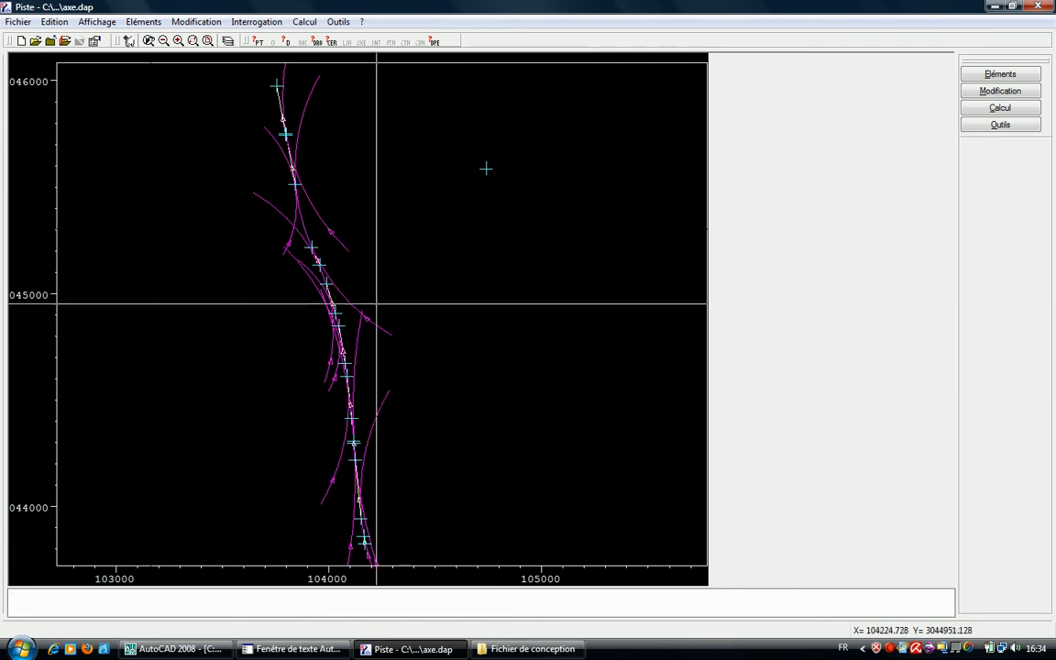
{"action": "left_click", "coordinate": [221, 655]}
{"action": "key", "text": "Escape"}
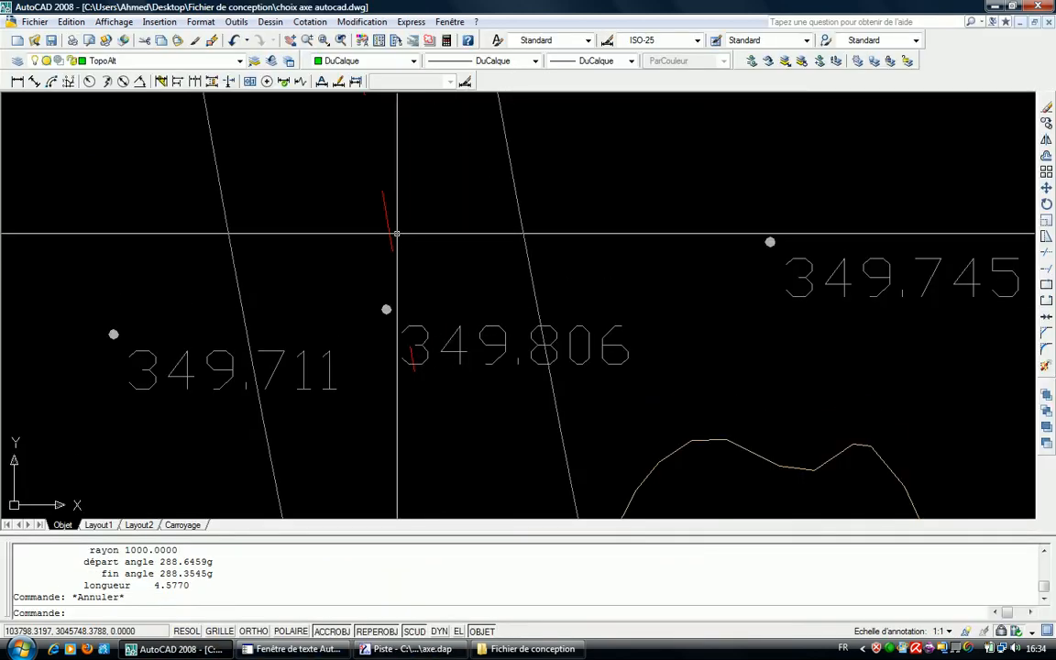
{"action": "left_click", "coordinate": [407, 233]}
{"action": "left_click", "coordinate": [374, 221]}
{"action": "left_click", "coordinate": [416, 222]}
{"action": "left_click", "coordinate": [359, 219]}
{"action": "key", "text": "Delete"}
- Locate the next straight red centreline segment north of the erased ones and list its properties
{"action": "scroll", "coordinate": [366, 244], "scroll_direction": "down", "scroll_amount": 5}
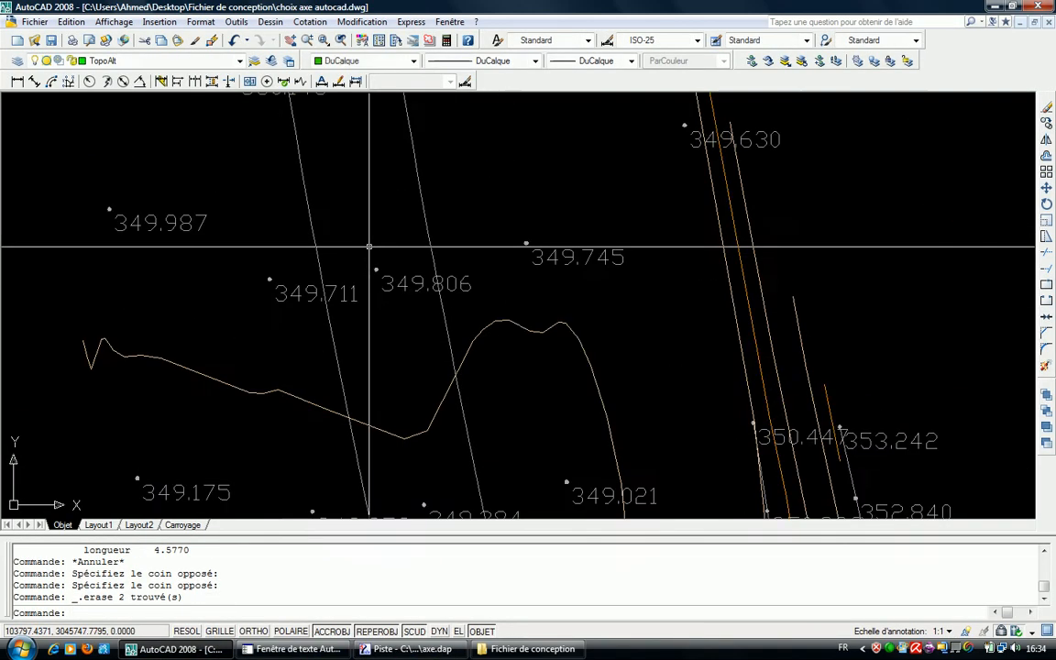
{"action": "scroll", "coordinate": [394, 500], "scroll_direction": "up", "scroll_amount": 2}
{"action": "scroll", "coordinate": [394, 500], "scroll_direction": "down", "scroll_amount": 5}
{"action": "scroll", "coordinate": [383, 442], "scroll_direction": "up", "scroll_amount": 5}
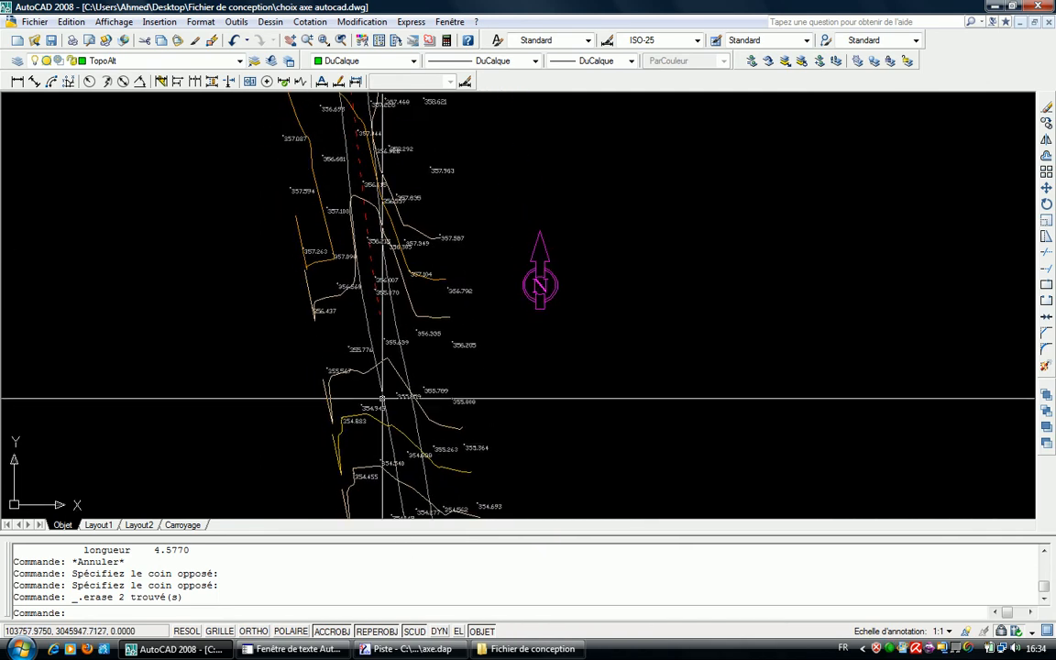
{"action": "scroll", "coordinate": [381, 322], "scroll_direction": "up", "scroll_amount": 6}
{"action": "key", "text": "Escape"}
{"action": "left_click", "coordinate": [406, 278]}
{"action": "left_click", "coordinate": [366, 258]}
{"action": "scroll", "coordinate": [358, 301], "scroll_direction": "down", "scroll_amount": 10}
{"action": "scroll", "coordinate": [360, 300], "scroll_direction": "down", "scroll_amount": 3}
{"action": "scroll", "coordinate": [360, 291], "scroll_direction": "up", "scroll_amount": 10}
{"action": "key", "text": "Escape"}
{"action": "left_click", "coordinate": [349, 271]}
{"action": "left_click", "coordinate": [342, 286]}
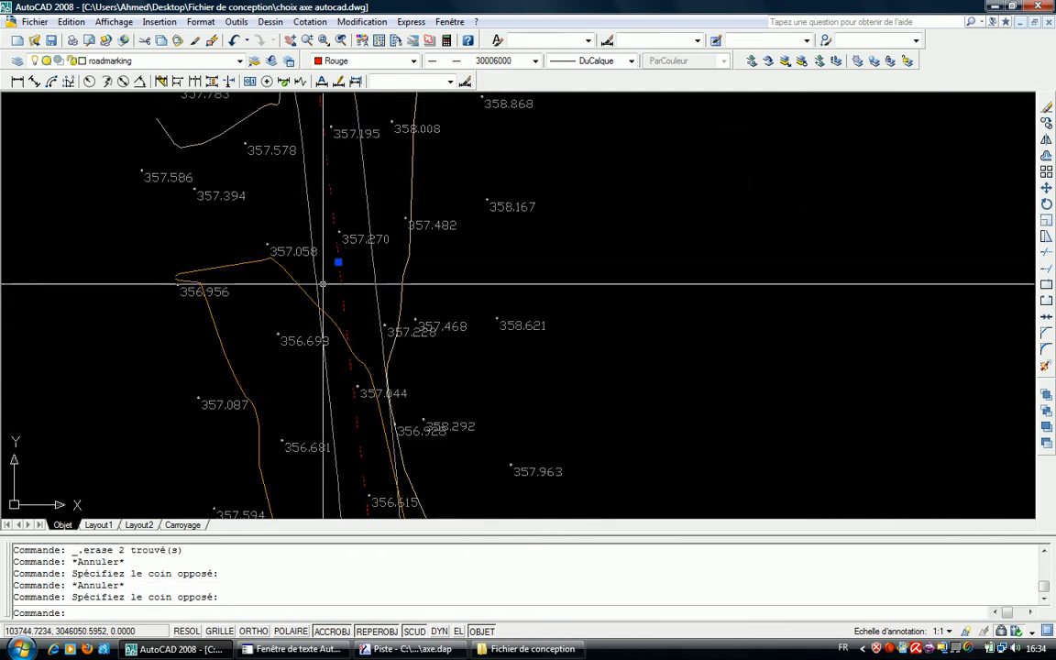
{"action": "scroll", "coordinate": [357, 312], "scroll_direction": "down", "scroll_amount": 8}
{"action": "scroll", "coordinate": [383, 294], "scroll_direction": "down", "scroll_amount": 4}
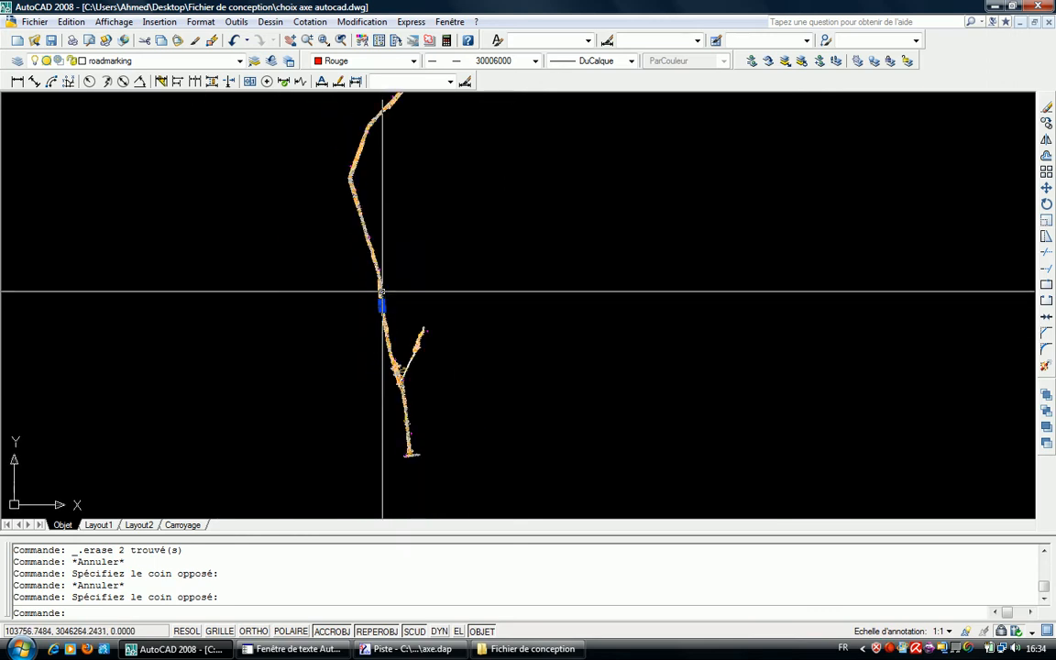
{"action": "scroll", "coordinate": [375, 300], "scroll_direction": "up", "scroll_amount": 4}
{"action": "scroll", "coordinate": [375, 300], "scroll_direction": "up", "scroll_amount": 5}
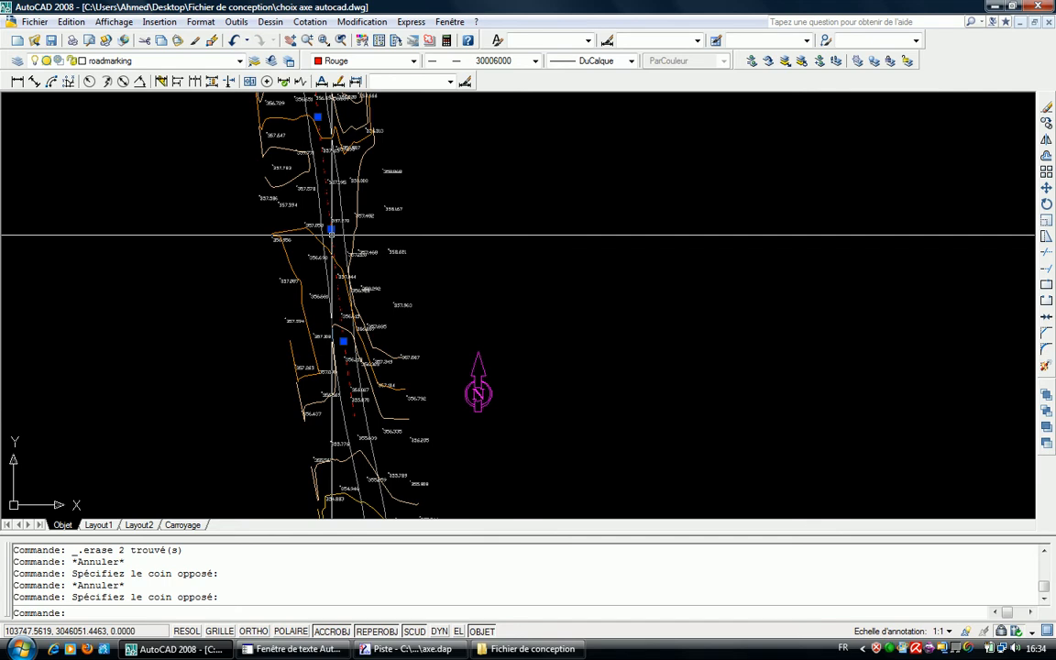
{"action": "scroll", "coordinate": [373, 319], "scroll_direction": "up", "scroll_amount": 3}
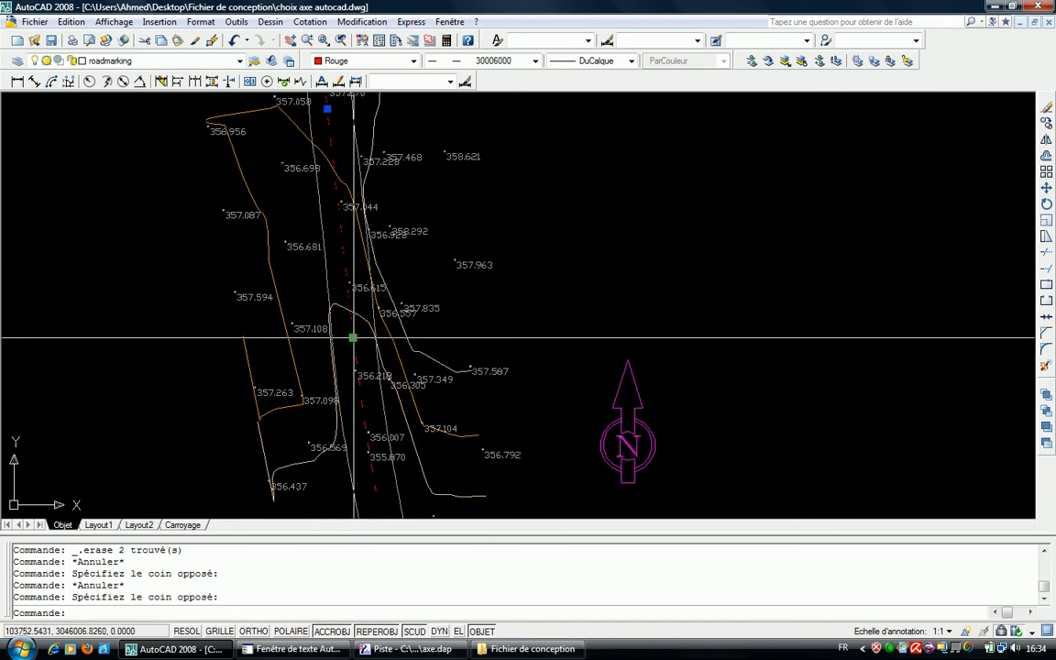
{"action": "type", "text": "ls"}
{"action": "key", "text": "Return"}
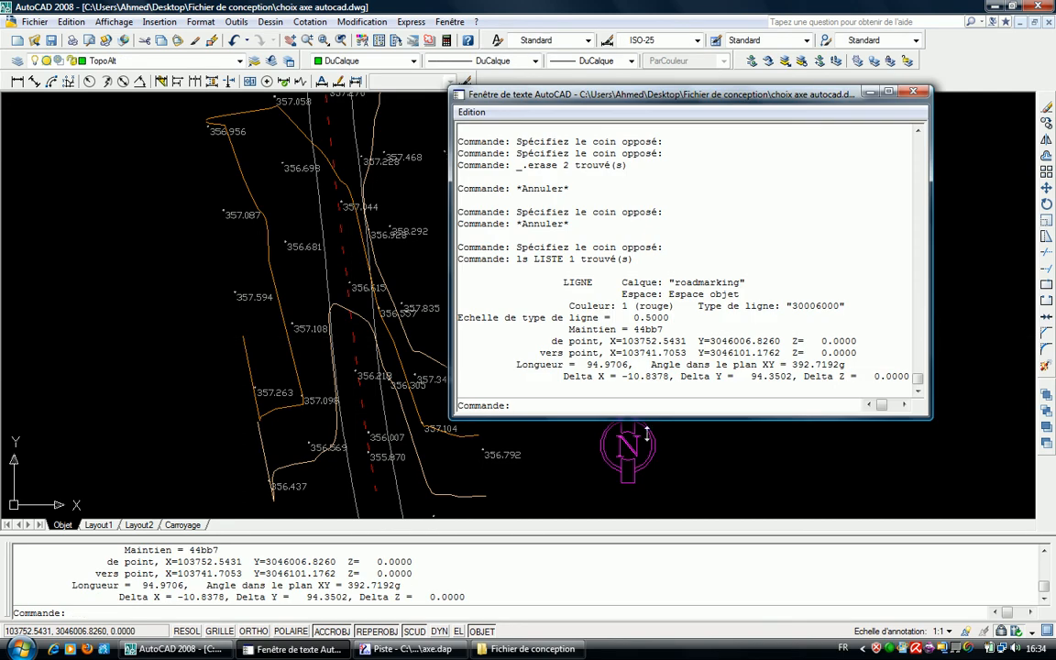
- Define point P19 in Piste at 103752.5431 3046006.8260, using the start coordinates copied from the AutoCAD line listing
{"action": "mouse_move", "coordinate": [623, 341]}
{"action": "left_mouse_down"}
{"action": "mouse_move", "coordinate": [781, 341]}
{"action": "mouse_move", "coordinate": [622, 341]}
{"action": "left_mouse_up"}
{"action": "left_click", "coordinate": [781, 340]}
{"action": "left_click", "coordinate": [622, 341]}
{"action": "left_click_drag", "start_coordinate": [781, 341], "coordinate": [623, 341]}
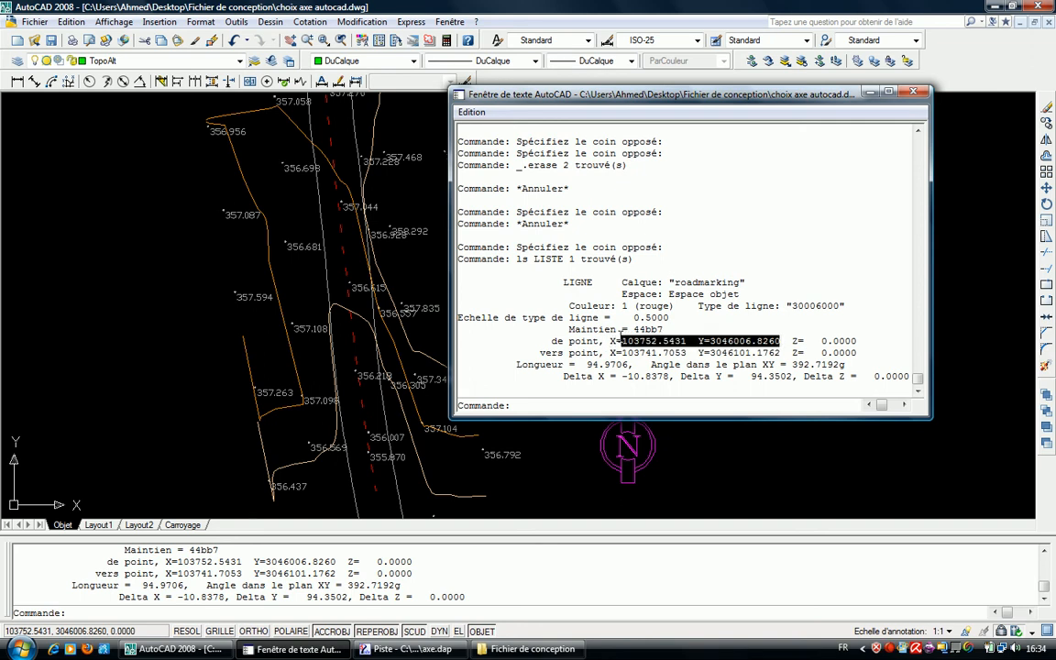
{"action": "left_click", "coordinate": [408, 649]}
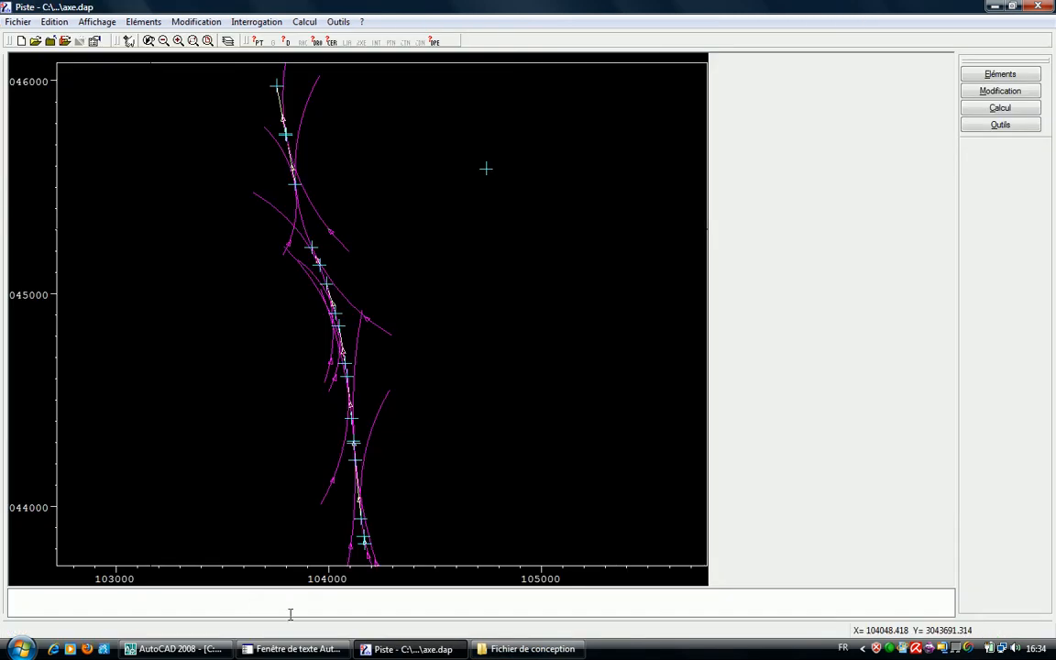
{"action": "type", "text": "POI P18"}
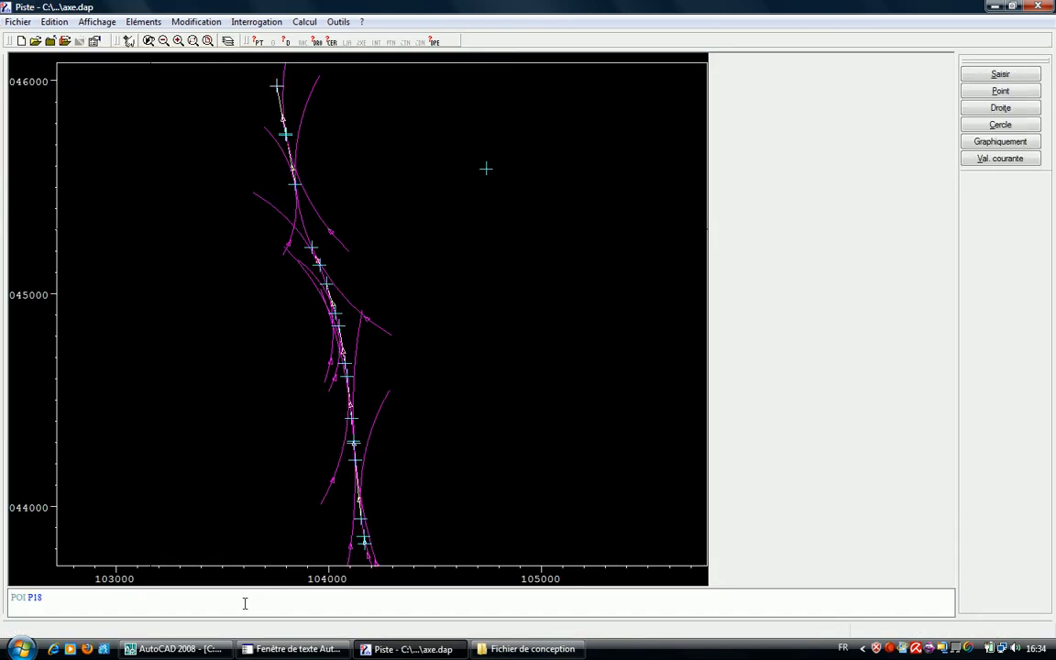
{"action": "key", "text": "BackSpace"}
{"action": "type", "text": "9"}
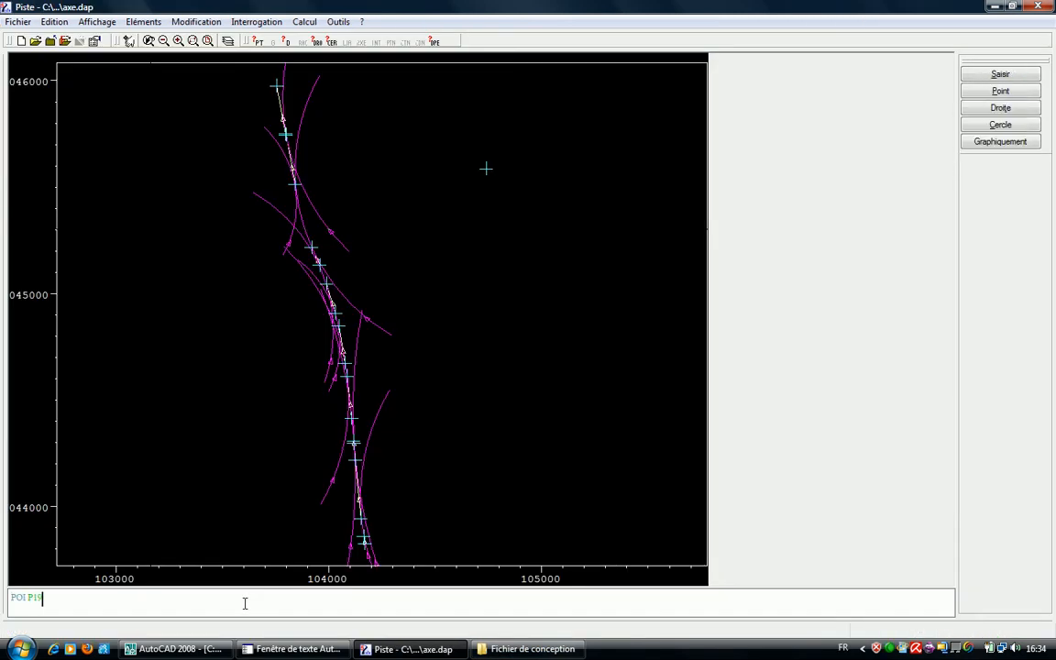
{"action": "key", "text": "Return"}
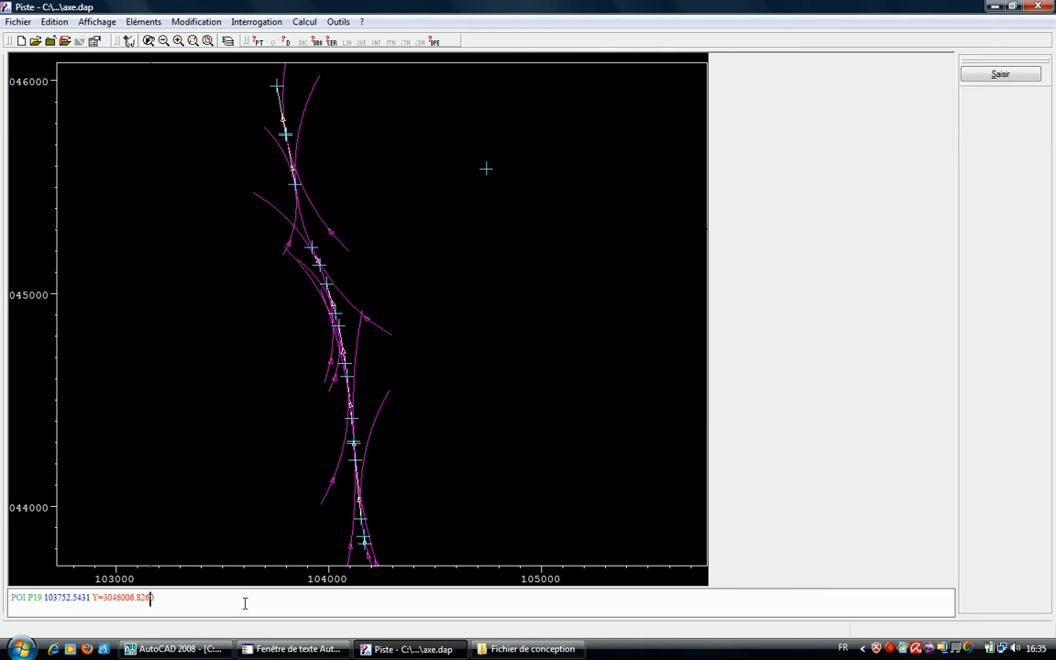
{"action": "key", "text": "Return"}
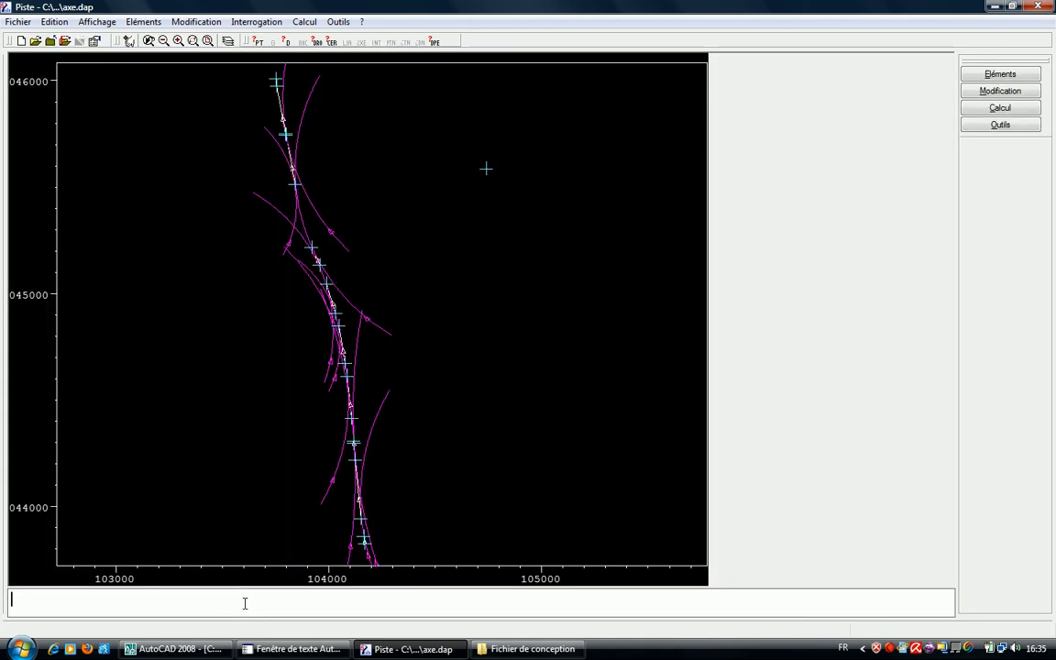
- Define point P20 in Piste at 103741.7053 3046101.1762, using the end coordinates copied from the AutoCAD line listing
{"action": "left_click", "coordinate": [316, 649]}
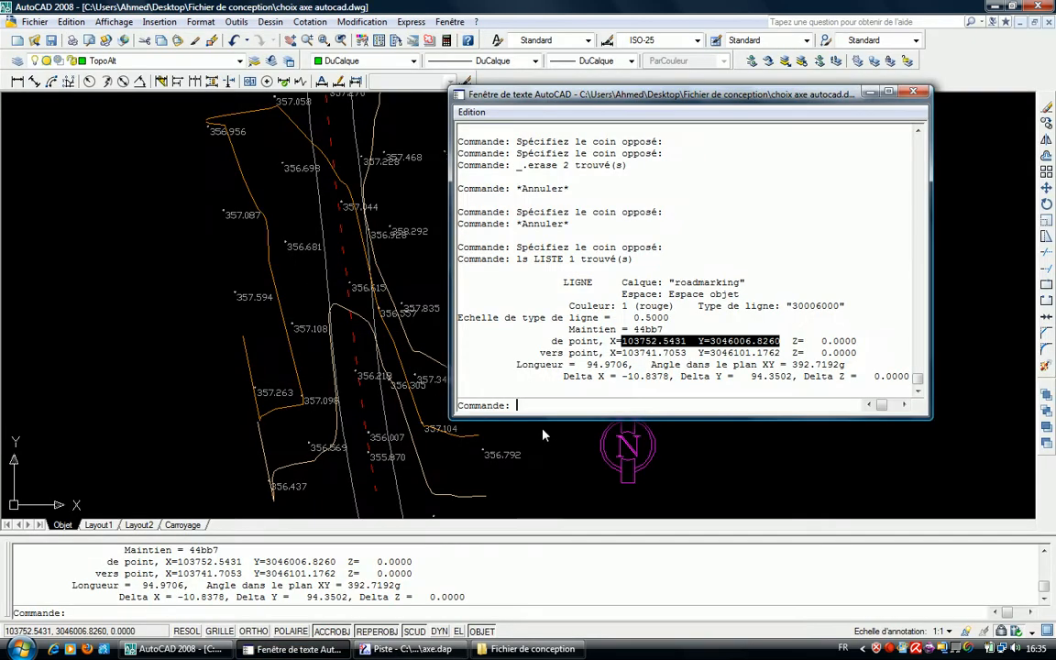
{"action": "left_click_drag", "start_coordinate": [779, 353], "coordinate": [618, 353]}
{"action": "left_click", "coordinate": [622, 353]}
{"action": "left_click_drag", "start_coordinate": [779, 354], "coordinate": [628, 354]}
{"action": "left_click", "coordinate": [623, 353]}
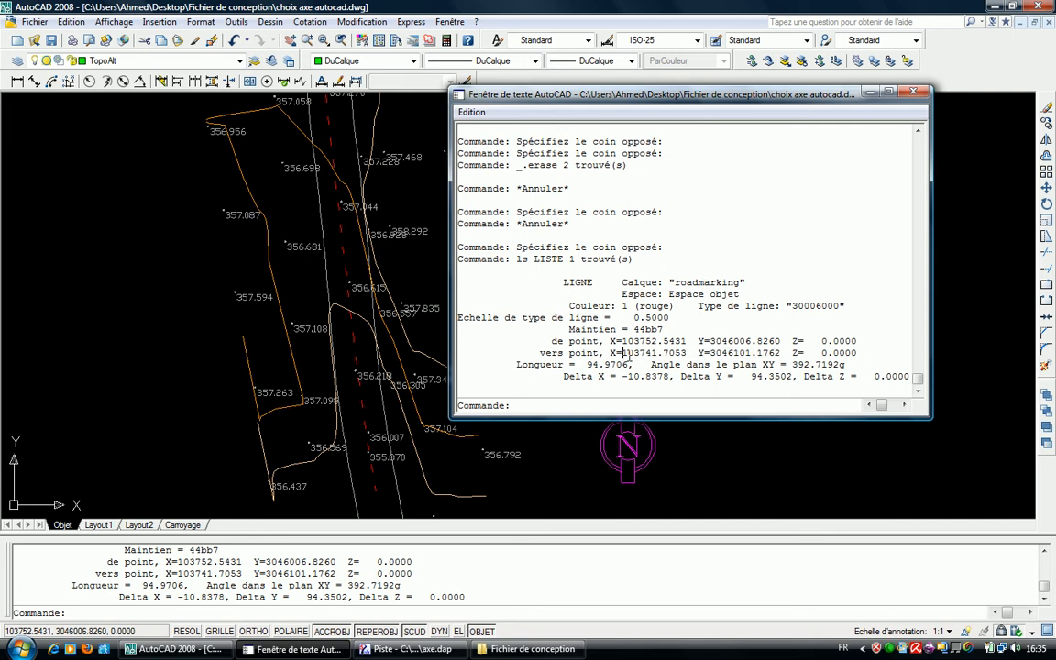
{"action": "left_click_drag", "start_coordinate": [622, 353], "coordinate": [780, 354]}
{"action": "key", "text": "ctrl+c"}
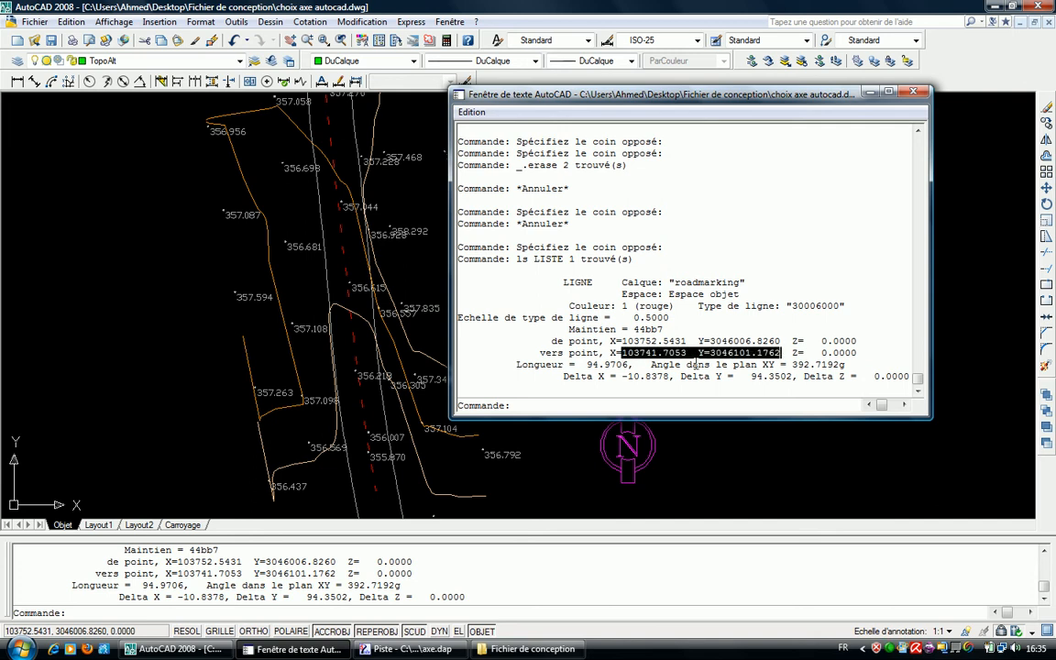
{"action": "key", "text": "alt+Tab"}
{"action": "left_click", "coordinate": [240, 609]}
{"action": "type", "text": "POI P"}
{"action": "key", "text": "Return"}
{"action": "type", "text": "POI"}
{"action": "key", "text": "ctrl+v"}
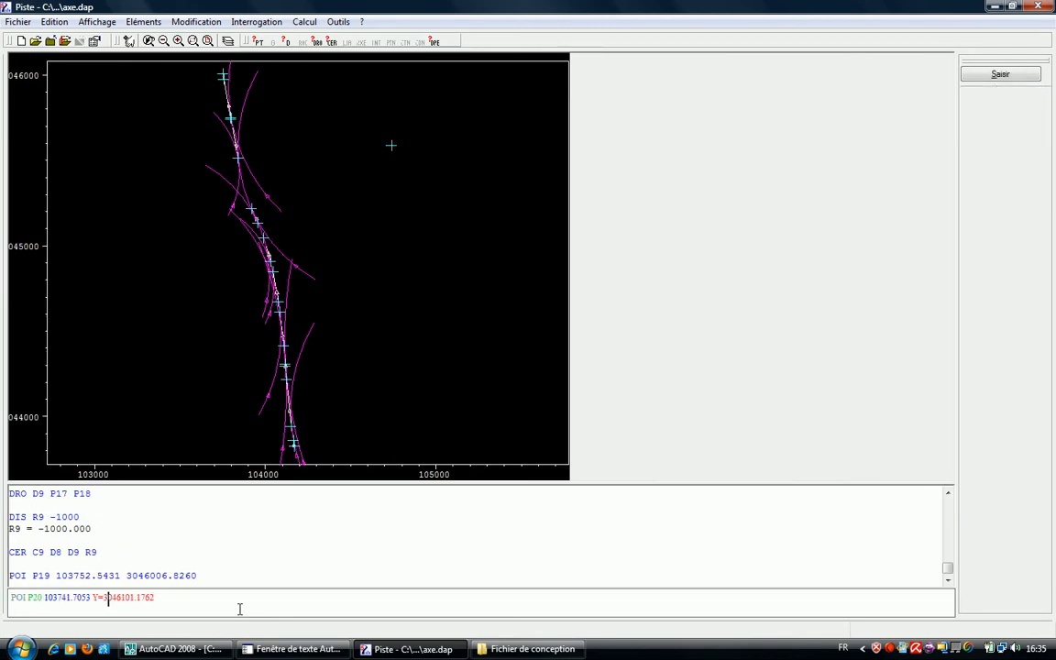
{"action": "key", "text": "BackSpace"}
{"action": "key", "text": "BackSpace"}
{"action": "key", "text": "Return"}
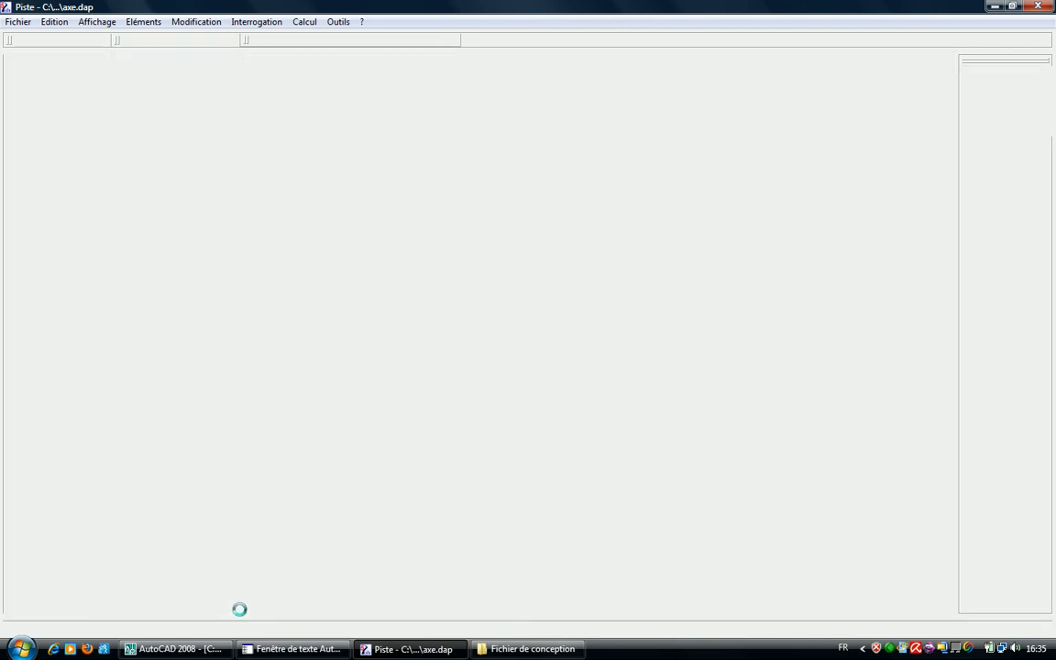
- Define straight line D10 through points P19 and P20
{"action": "right_click", "coordinate": [300, 169]}
{"action": "left_click", "coordinate": [358, 281]}
{"action": "type", "text": "DRO D"}
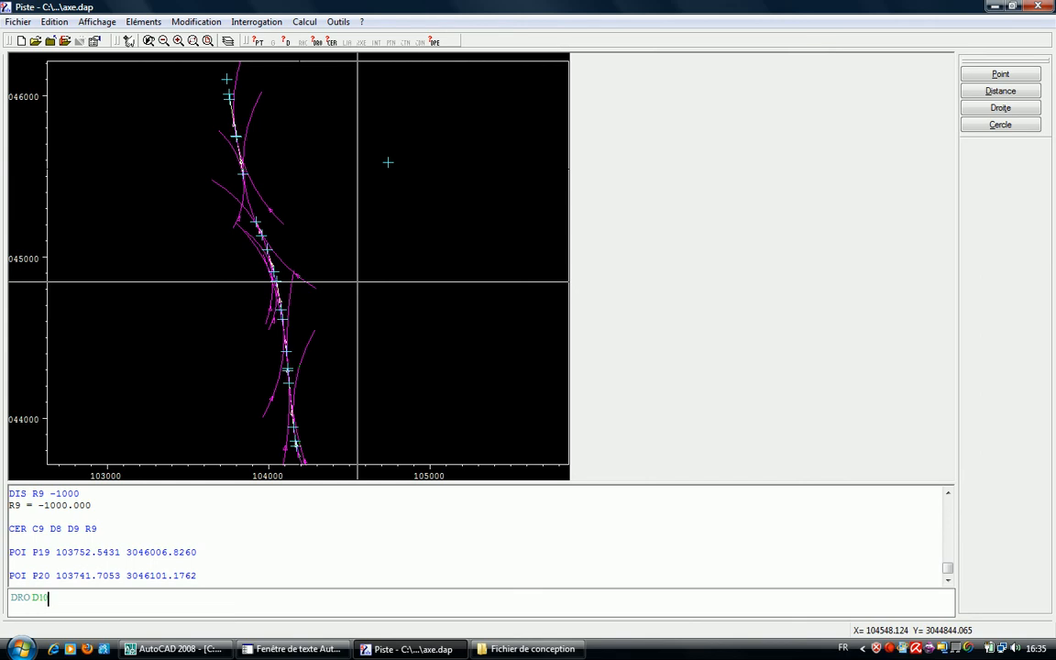
{"action": "type", "text": "10"}
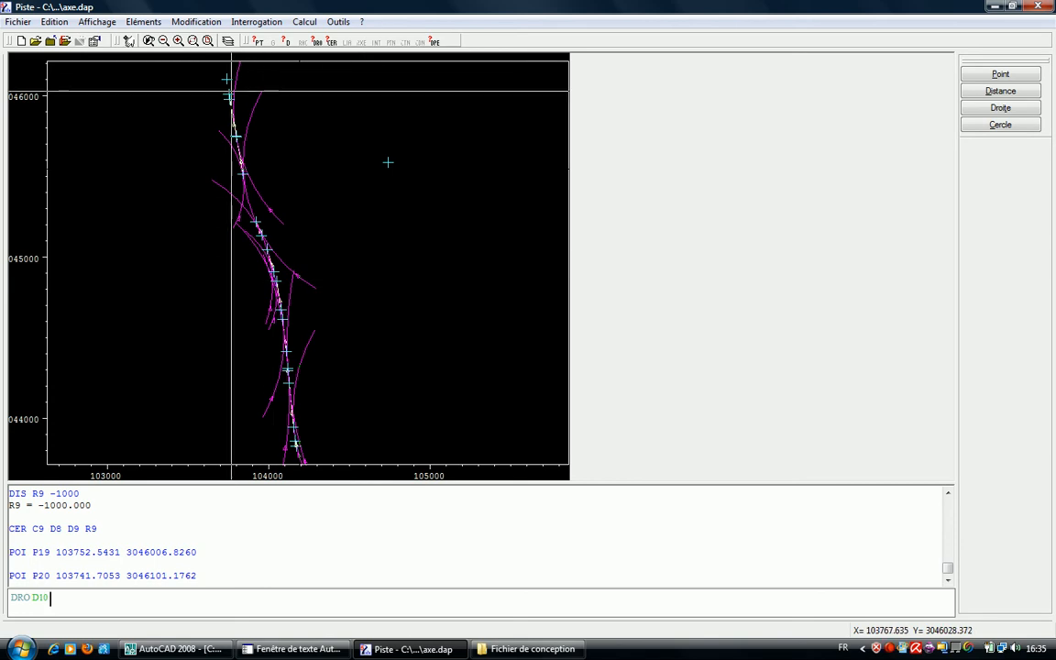
{"action": "left_click", "coordinate": [229, 91]}
{"action": "left_click", "coordinate": [229, 77]}
{"action": "key", "text": "Return"}
- List the red arc below the straight segment in AutoCAD for its radius and define distance R10 as -500 in Piste
{"action": "left_click", "coordinate": [293, 649]}
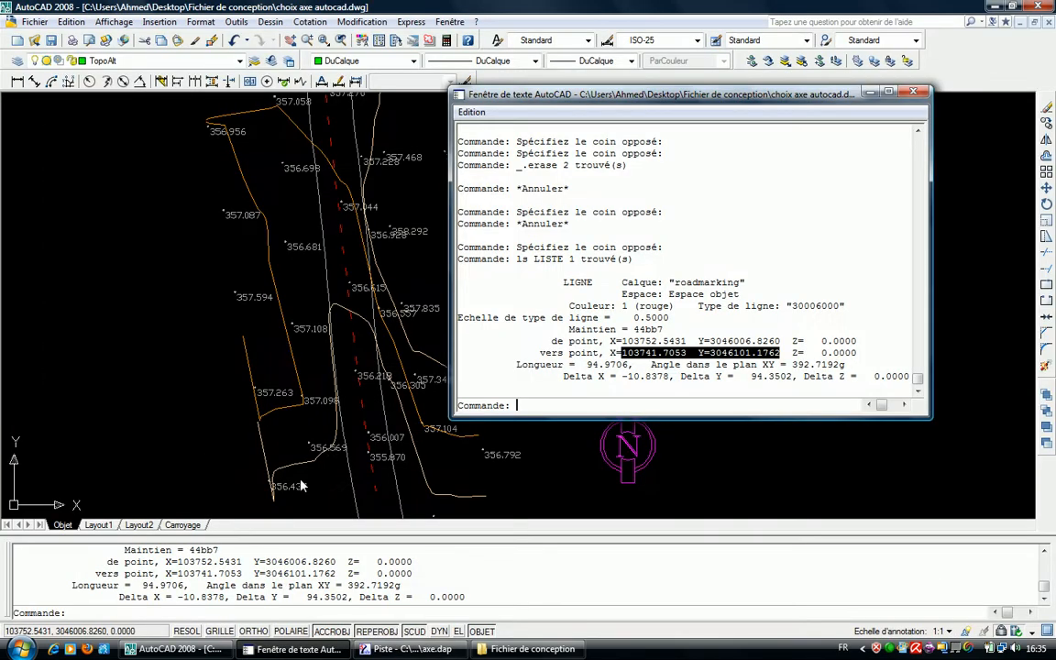
{"action": "middle_click_drag", "start_coordinate": [371, 333], "coordinate": [359, 200]}
{"action": "scroll", "coordinate": [363, 365], "scroll_direction": "up", "scroll_amount": 3}
{"action": "key", "text": "Escape"}
{"action": "left_click", "coordinate": [372, 345]}
{"action": "left_click", "coordinate": [341, 365]}
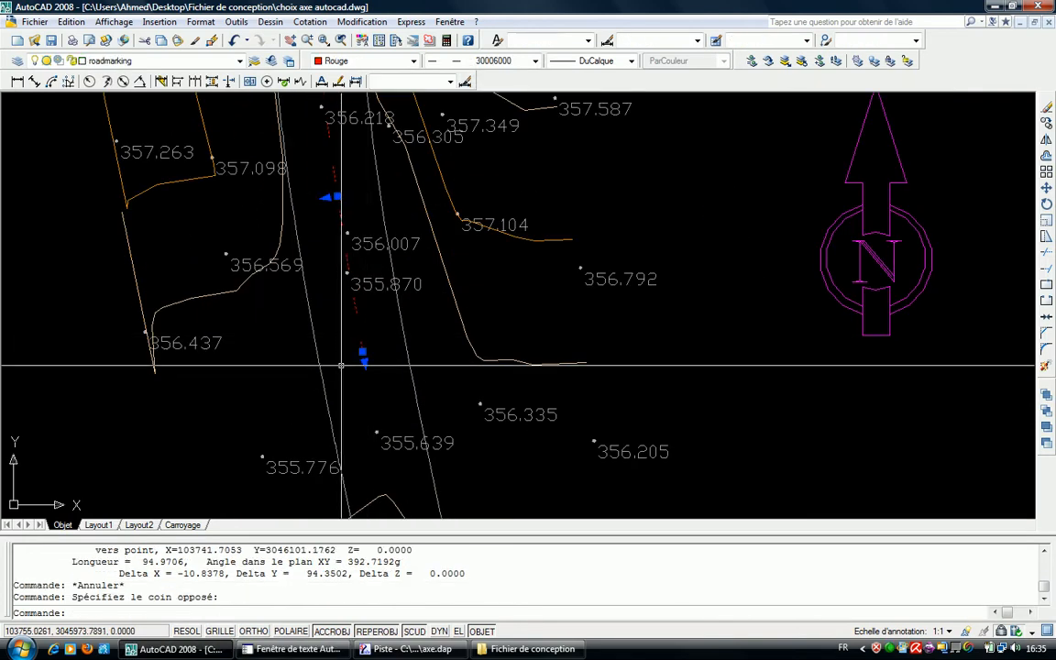
{"action": "type", "text": "ls"}
{"action": "key", "text": "Return"}
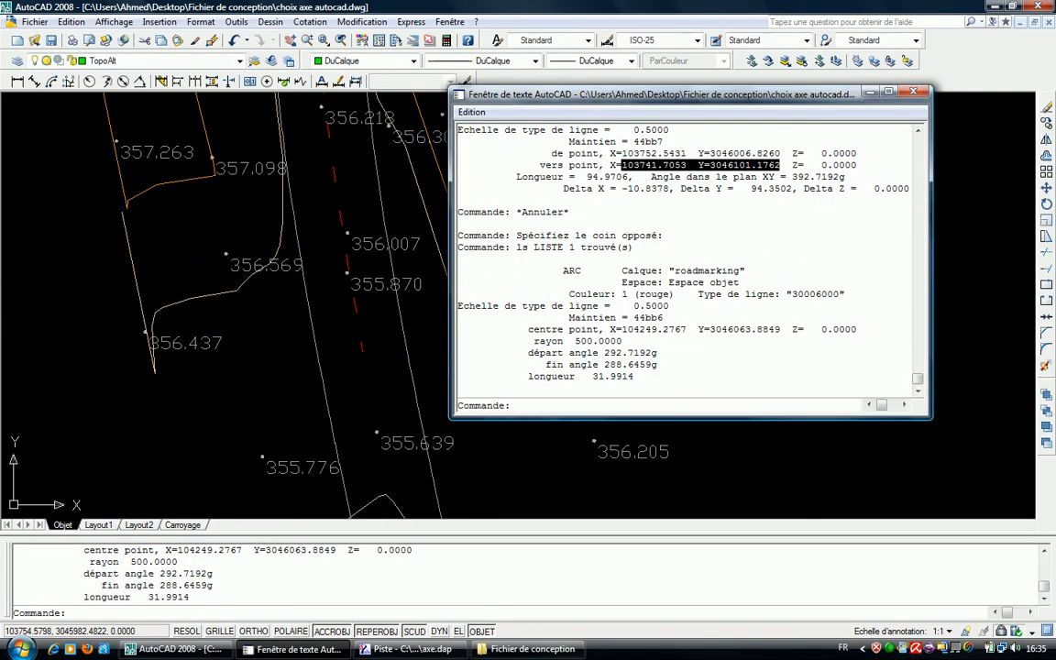
{"action": "left_click", "coordinate": [387, 651]}
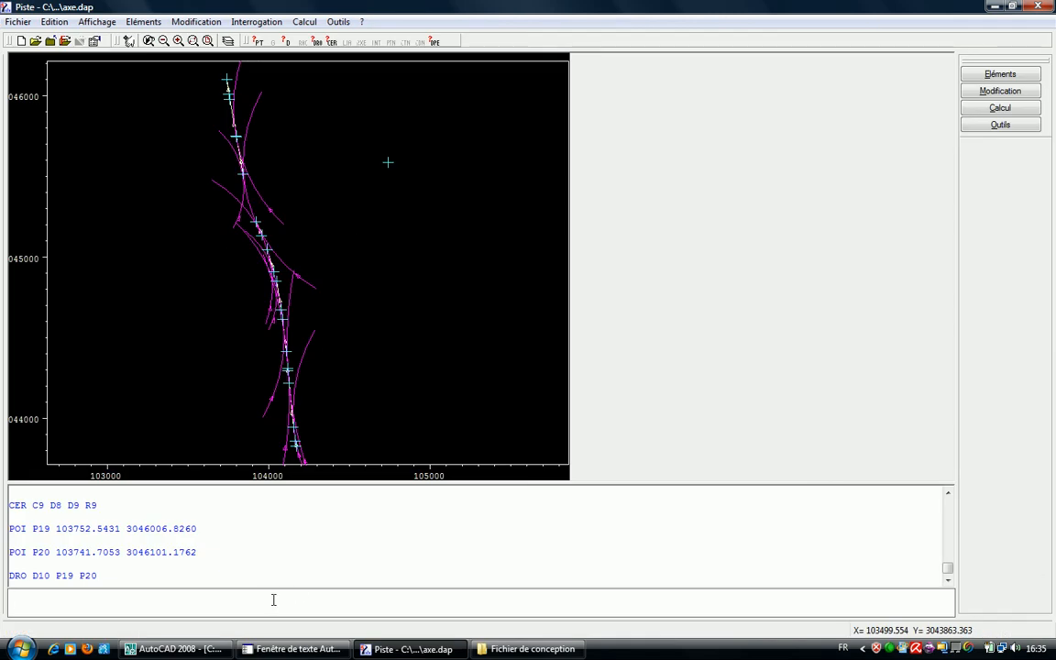
{"action": "type", "text": "DIS P"}
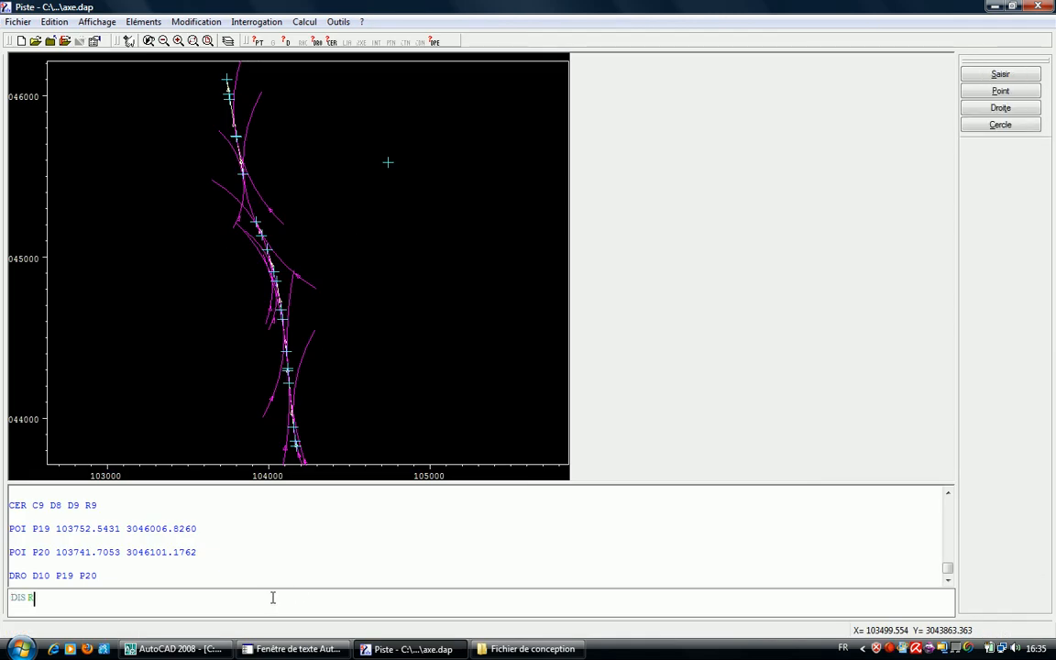
{"action": "type", "text": "10 -500"}
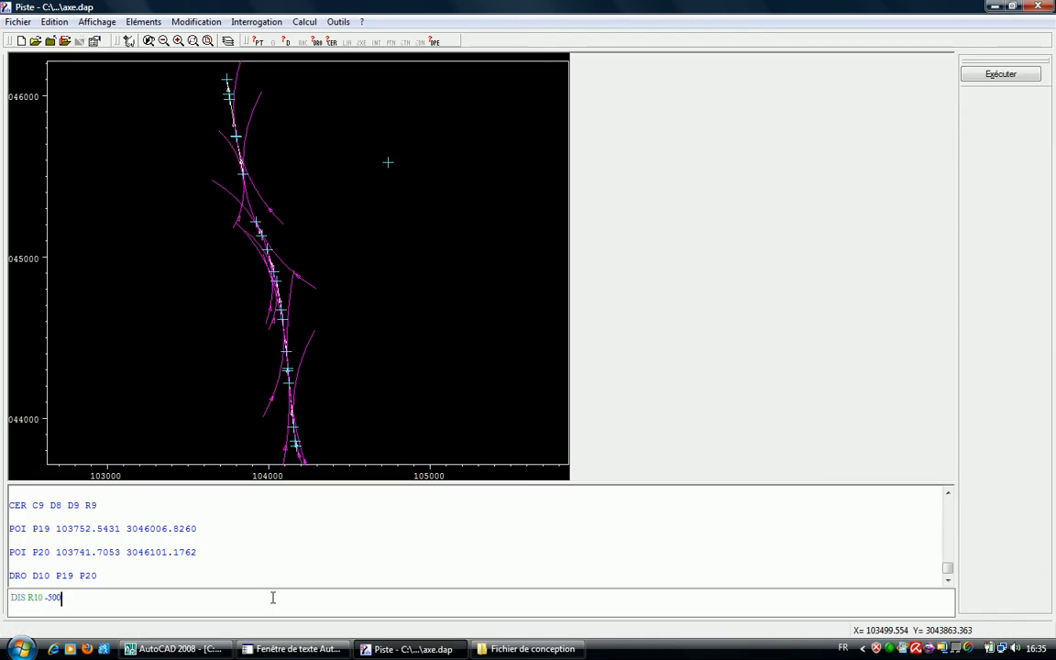
{"action": "key", "text": "Return"}
- Try to define circle C10 from lines D9 and D10 without a radius
{"action": "type", "text": "CER C10"}
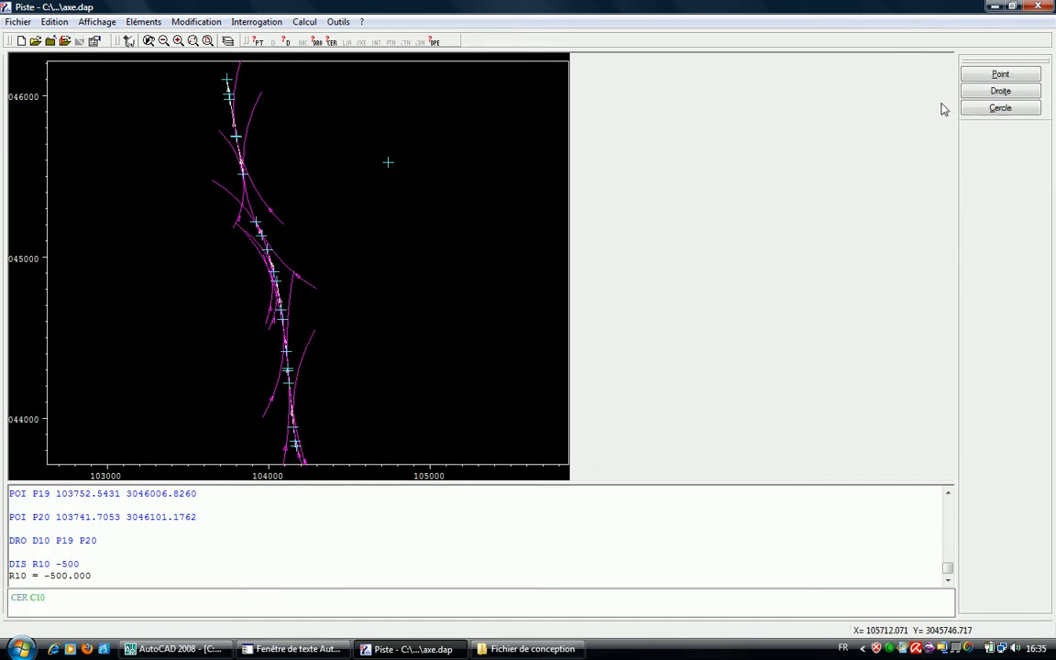
{"action": "type", "text": "10"}
{"action": "key", "text": "Return"}
{"action": "key", "text": "Up"}
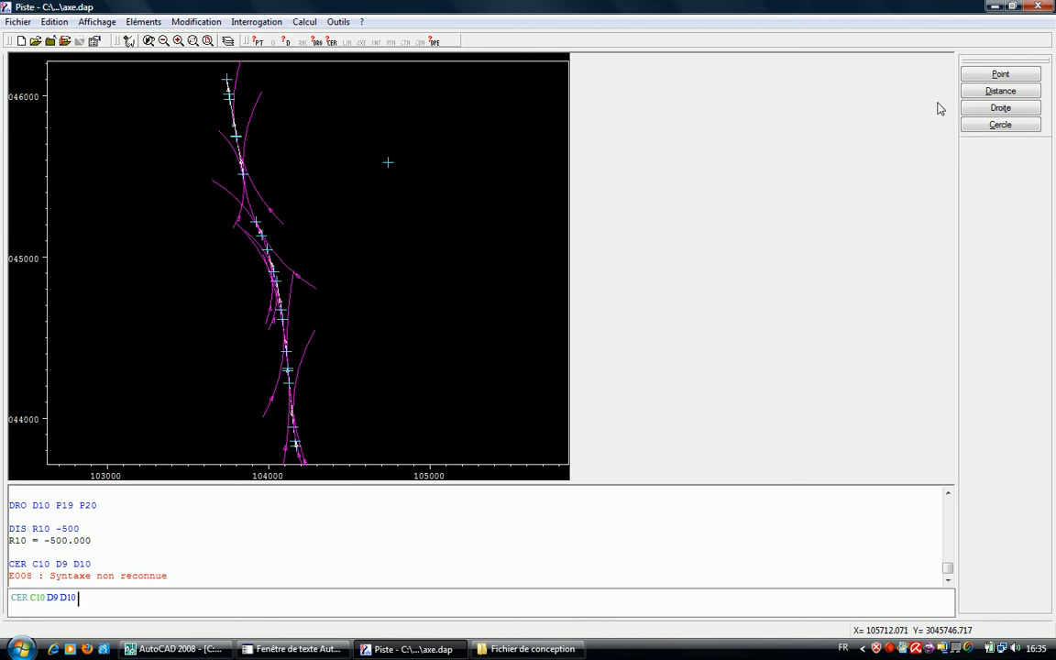
{"action": "key", "text": "BackSpace"}
{"action": "key", "text": "BackSpace"}
{"action": "key", "text": "BackSpace"}
{"action": "key", "text": "BackSpace"}
{"action": "key", "text": "BackSpace"}
{"action": "key", "text": "BackSpace"}
{"action": "key", "text": "BackSpace"}
{"action": "key", "text": "BackSpace"}
{"action": "key", "text": "BackSpace"}
{"action": "key", "text": "BackSpace"}
{"action": "key", "text": "BackSpace"}
{"action": "key", "text": "BackSpace"}
{"action": "key", "text": "BackSpace"}
{"action": "key", "text": "BackSpace"}
{"action": "key", "text": "BackSpace"}
{"action": "key", "text": "BackSpace"}
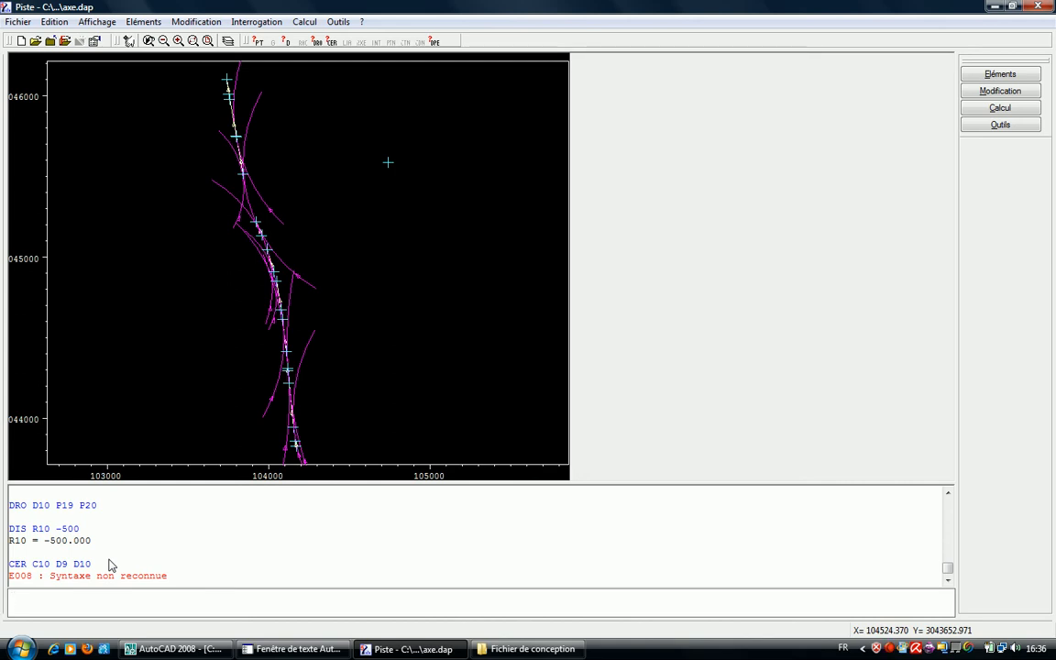
- Define circle C10 from lines D9 and D10 with radius R10
{"action": "key", "text": "Up"}
{"action": "key", "text": "Up"}
{"action": "key", "text": "Down"}
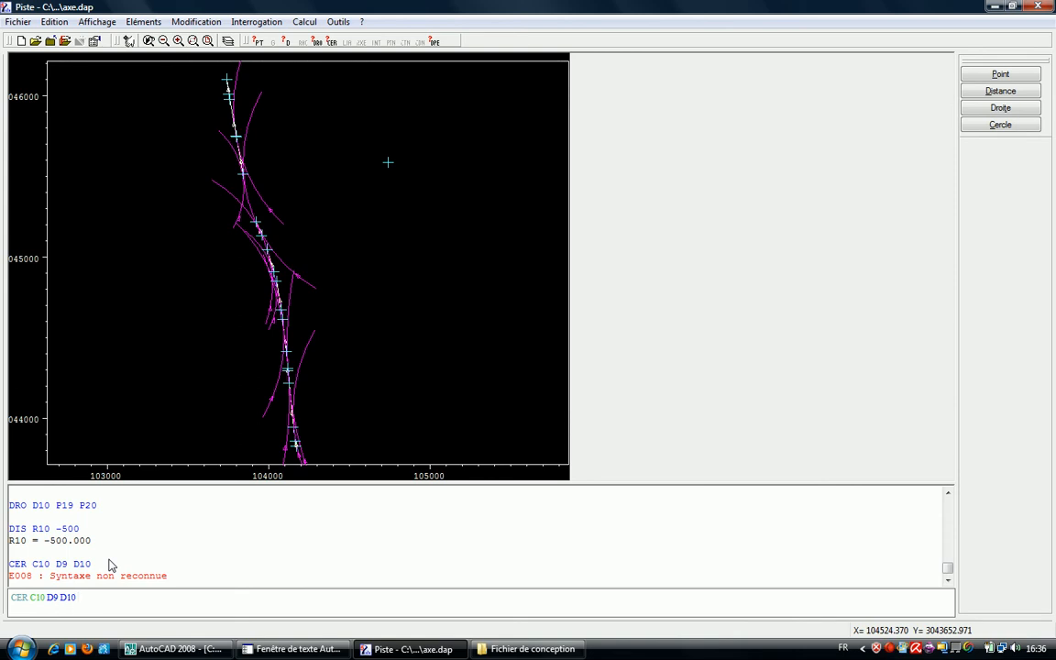
{"action": "type", "text": "R10"}
{"action": "key", "text": "Return"}
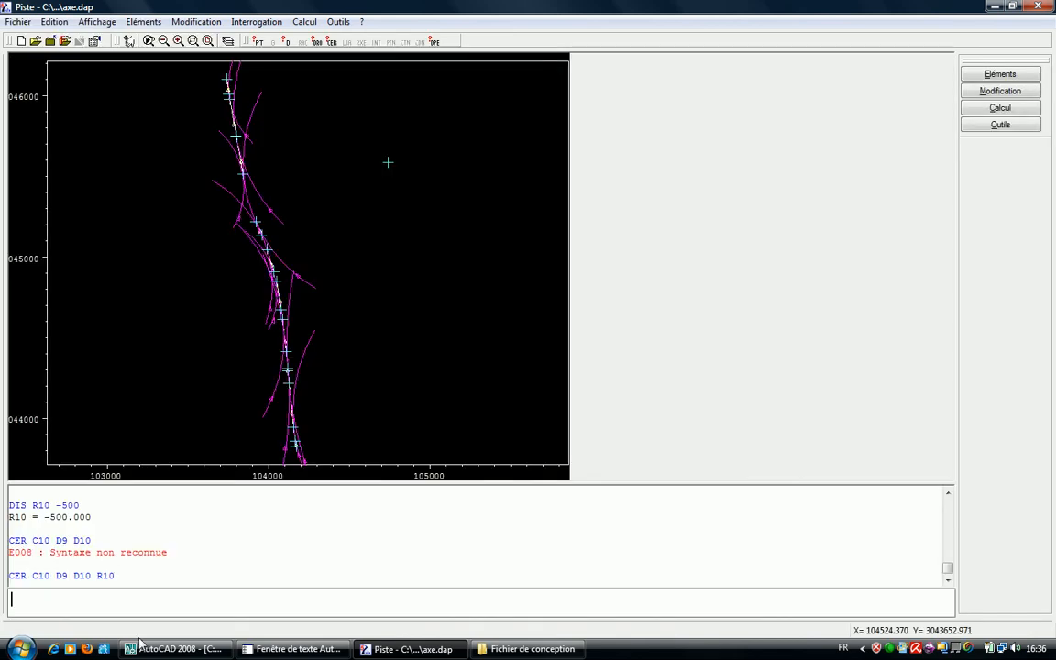
- Erase the transferred red arc and straight centreline segment in AutoCAD
{"action": "left_click", "coordinate": [174, 648]}
{"action": "scroll", "coordinate": [354, 366], "scroll_direction": "up", "scroll_amount": 1}
{"action": "scroll", "coordinate": [320, 398], "scroll_direction": "down", "scroll_amount": 3}
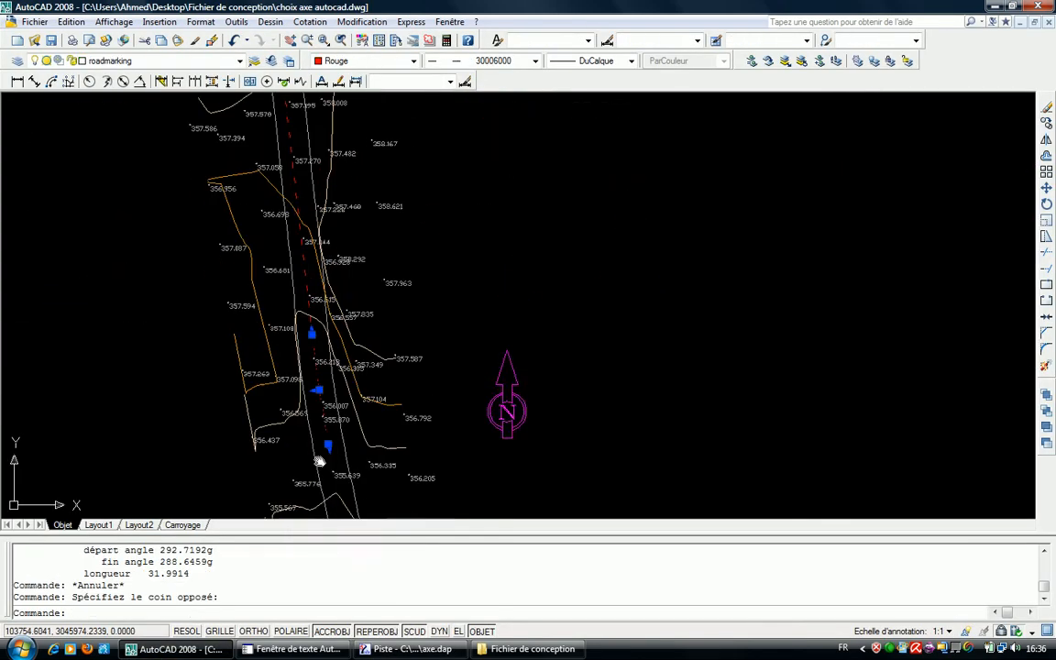
{"action": "scroll", "coordinate": [301, 294], "scroll_direction": "up", "scroll_amount": 3}
{"action": "left_click", "coordinate": [301, 295]}
{"action": "key", "text": "Delete"}
- In AutoCAD, list the properties of the next straight red centreline segment north of the erased part
{"action": "scroll", "coordinate": [361, 302], "scroll_direction": "down", "scroll_amount": 4}
{"action": "scroll", "coordinate": [358, 284], "scroll_direction": "up", "scroll_amount": 5}
{"action": "left_click", "coordinate": [339, 232]}
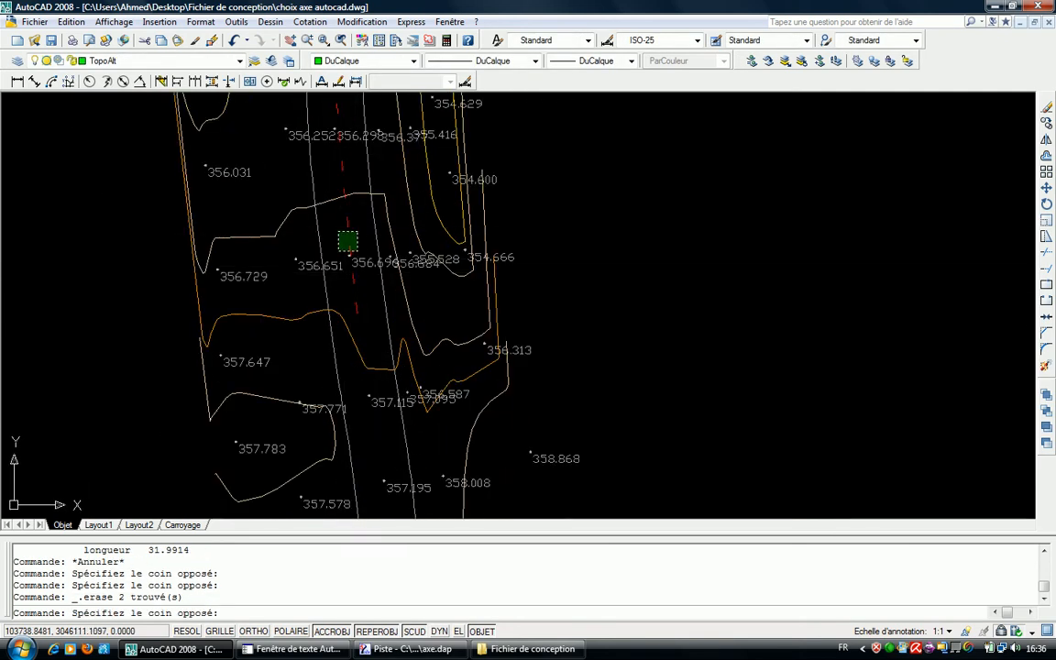
{"action": "left_click", "coordinate": [338, 251]}
{"action": "scroll", "coordinate": [363, 252], "scroll_direction": "down", "scroll_amount": 6}
{"action": "middle_click_drag", "start_coordinate": [357, 220], "coordinate": [358, 321]}
{"action": "scroll", "coordinate": [375, 332], "scroll_direction": "up", "scroll_amount": 7}
{"action": "key", "text": "Escape"}
{"action": "left_click", "coordinate": [390, 305]}
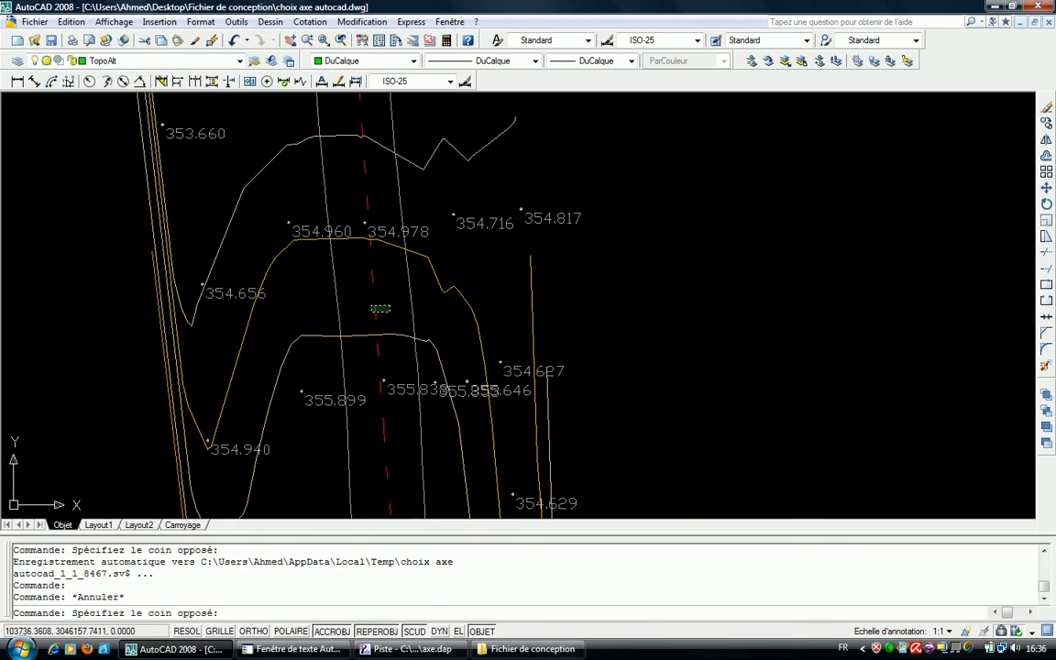
{"action": "left_click", "coordinate": [381, 308]}
{"action": "scroll", "coordinate": [372, 301], "scroll_direction": "down", "scroll_amount": 5}
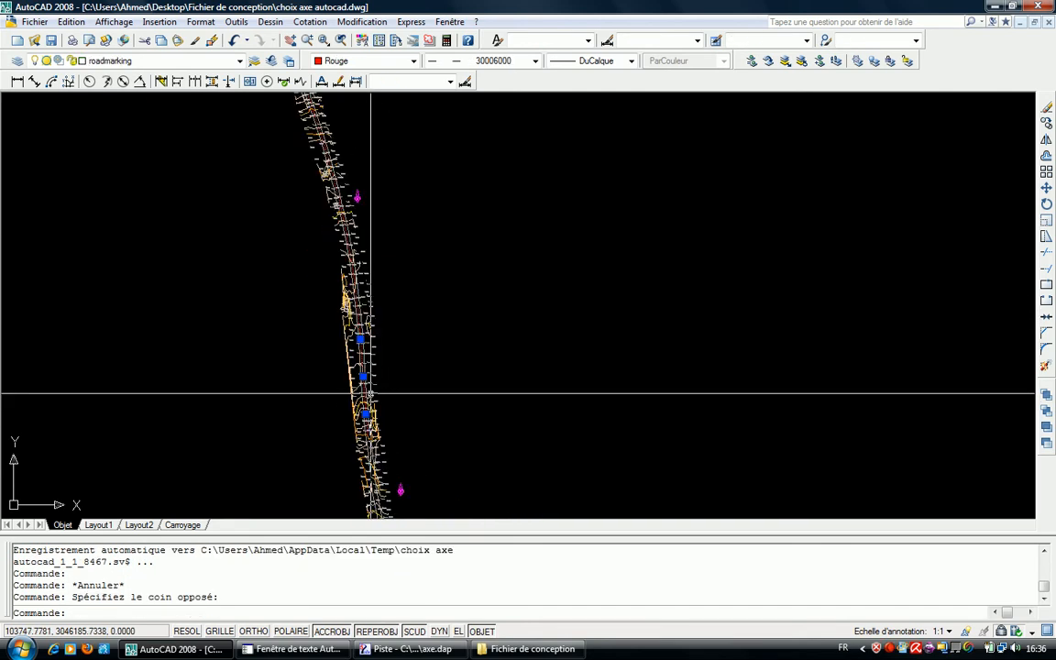
{"action": "scroll", "coordinate": [385, 427], "scroll_direction": "up", "scroll_amount": 4}
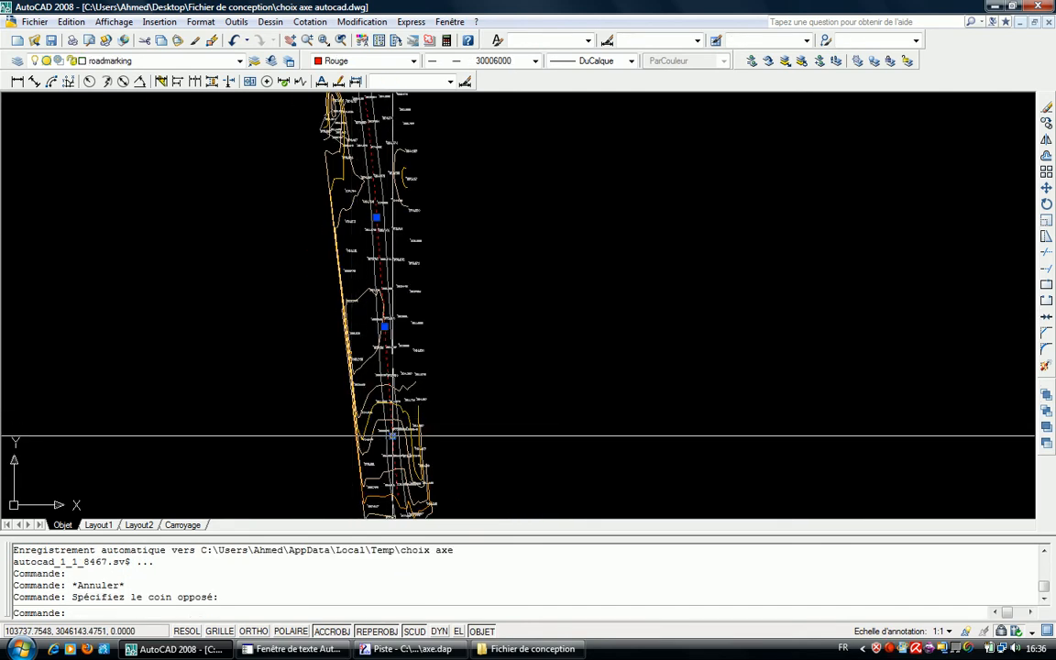
{"action": "type", "text": "ls"}
{"action": "key", "text": "Return"}
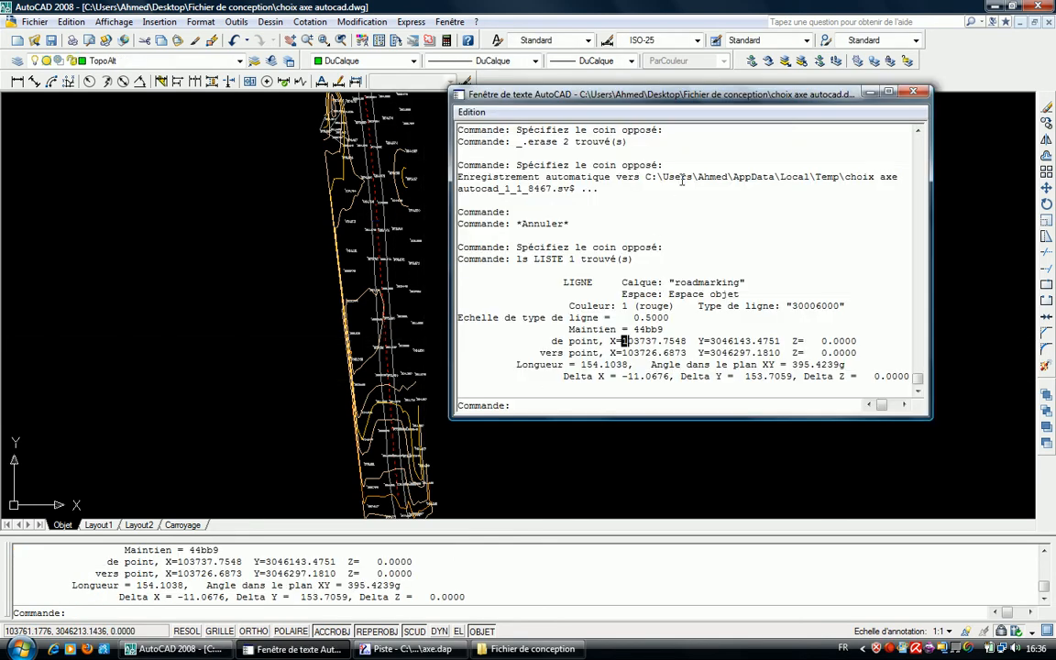
- Copy the listed segment's start point X and Y coordinates from the AutoCAD text window
{"action": "key", "text": "shift+Right"}
{"action": "key", "text": "shift+Right"}
{"action": "key", "text": "shift+Right"}
{"action": "key", "text": "shift+Right"}
{"action": "key", "text": "shift+Right"}
{"action": "key", "text": "shift+Right"}
{"action": "key", "text": "shift+Right"}
{"action": "key", "text": "shift+Right"}
{"action": "key", "text": "shift+Right"}
{"action": "key", "text": "shift+Right"}
{"action": "key", "text": "shift+Right"}
{"action": "key", "text": "shift+Right"}
{"action": "key", "text": "shift+Right"}
{"action": "key", "text": "shift+Right"}
{"action": "key", "text": "shift+Right"}
{"action": "key", "text": "shift+Right"}
{"action": "key", "text": "shift+Right"}
{"action": "key", "text": "shift+Right"}
{"action": "key", "text": "shift+Right"}
{"action": "key", "text": "shift+Right"}
{"action": "key", "text": "ctrl+c"}
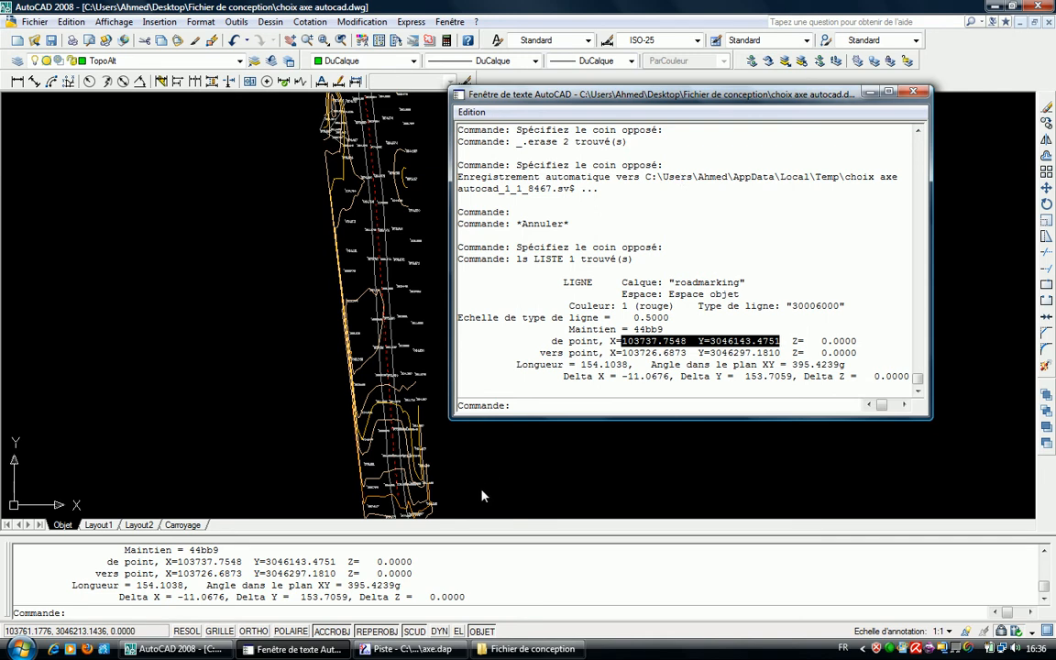
- Switch to Piste and define point P21 at 103737.7548 3046143.4751
{"action": "left_click", "coordinate": [407, 649]}
{"action": "type", "text": "POI "}
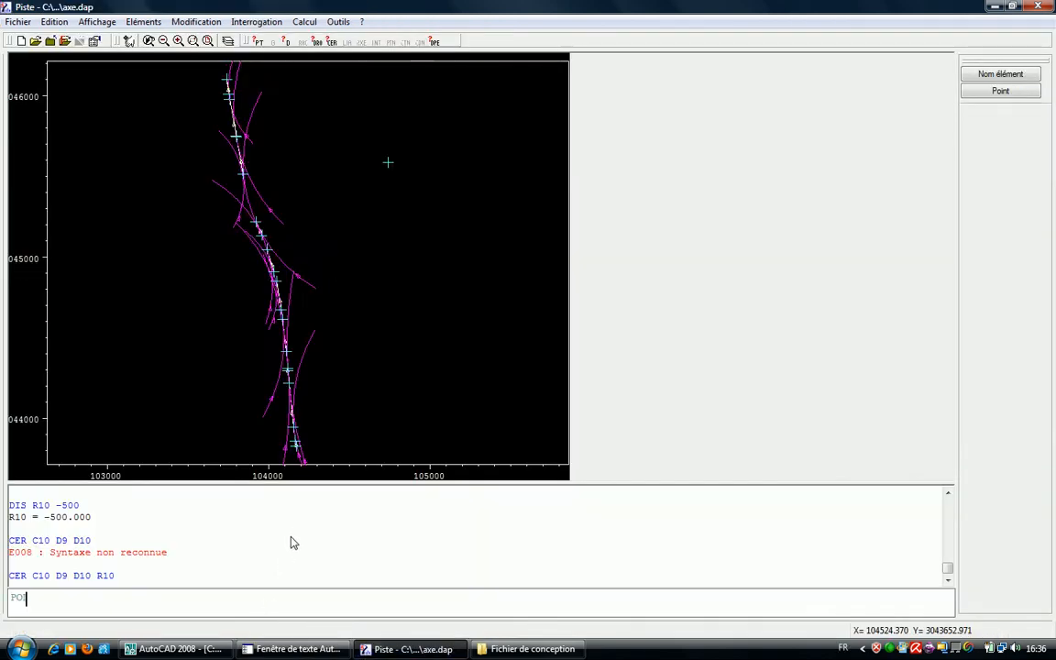
{"action": "type", "text": "P"}
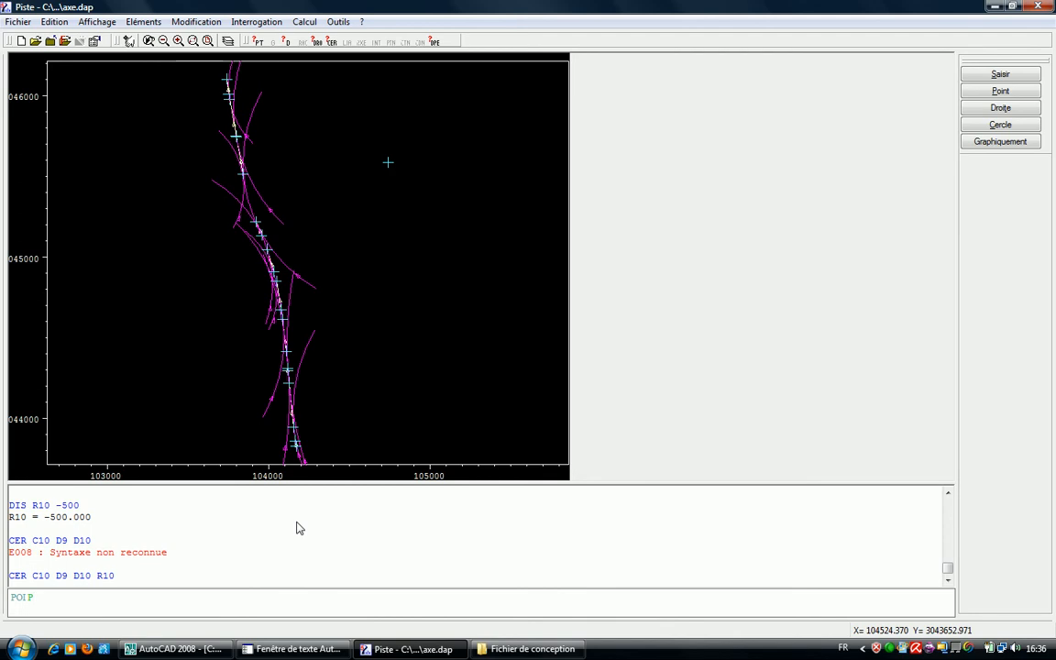
{"action": "type", "text": "20"}
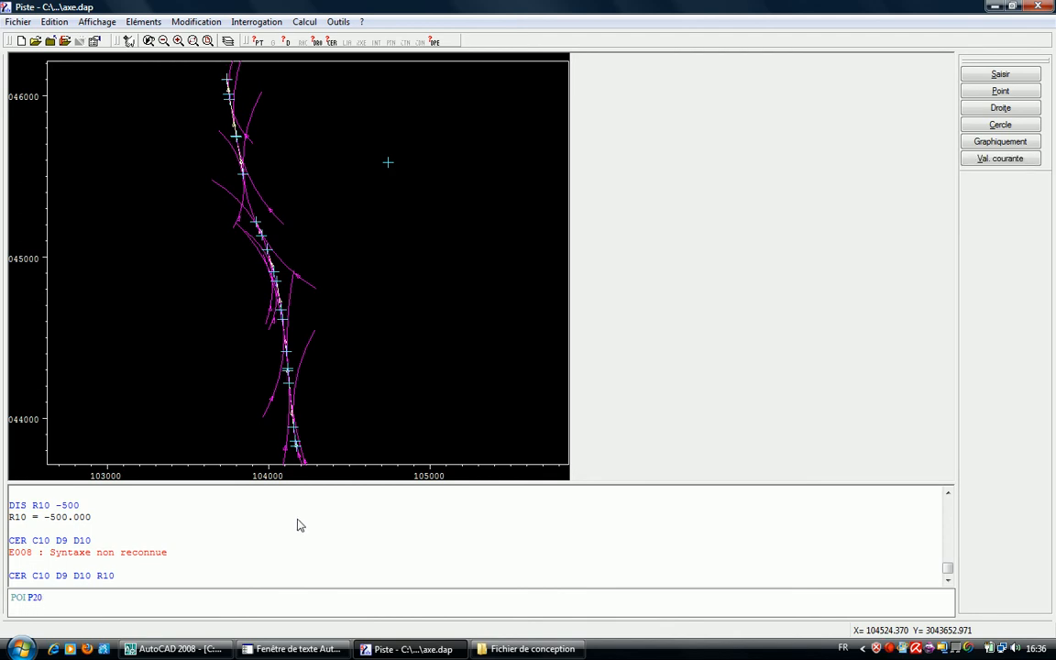
{"action": "key", "text": "BackSpace"}
{"action": "key", "text": "ctrl+v"}
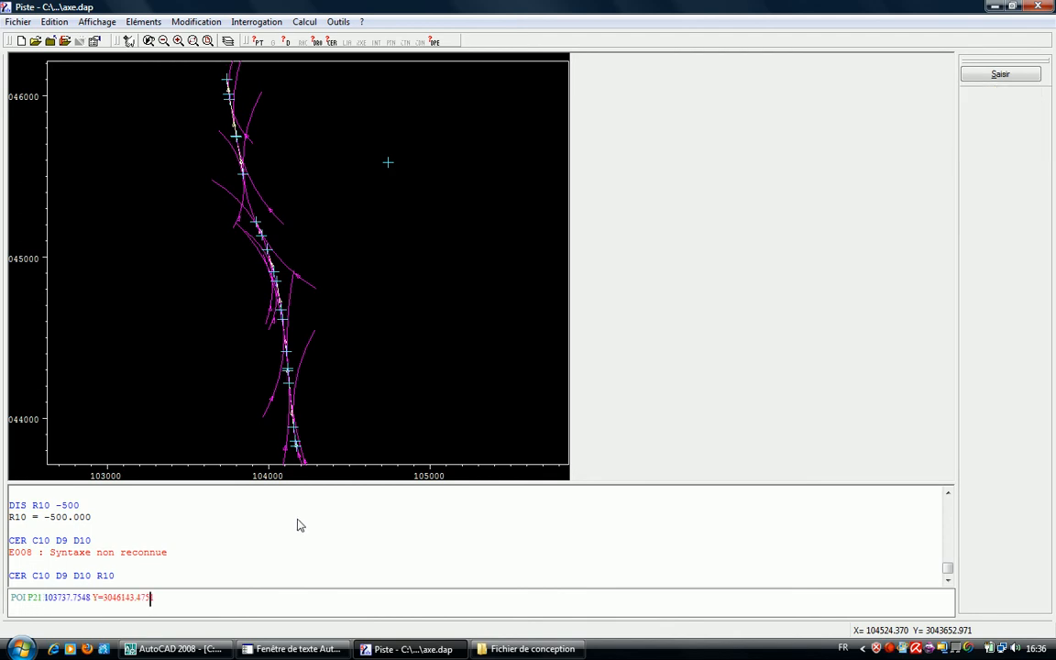
{"action": "key", "text": "BackSpace"}
{"action": "key", "text": "BackSpace"}
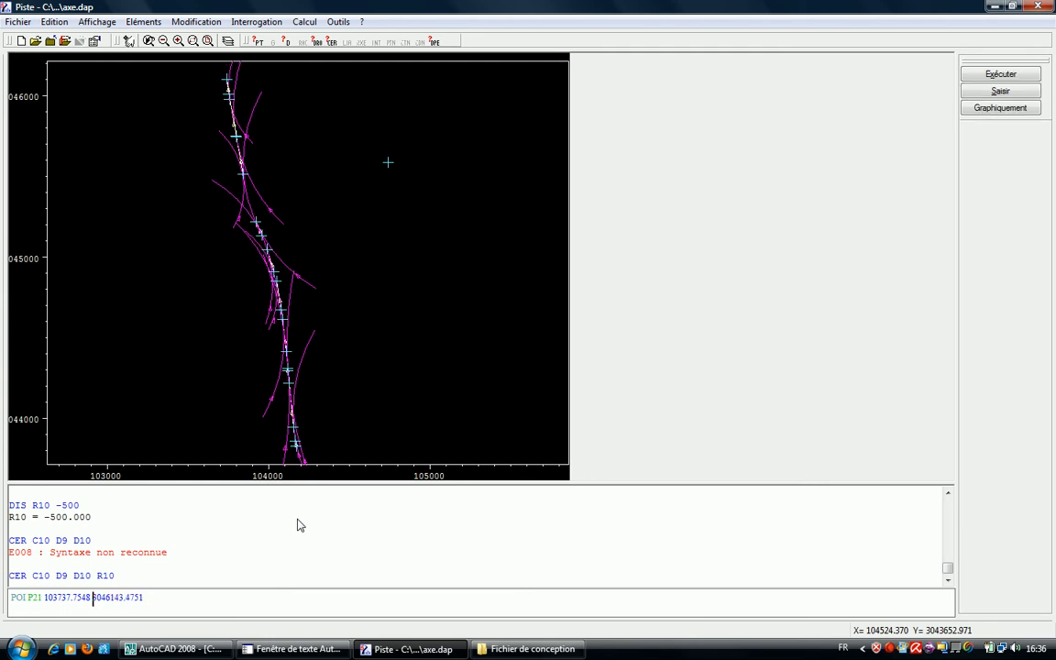
{"action": "key", "text": "Return"}
{"action": "left_click", "coordinate": [275, 649]}
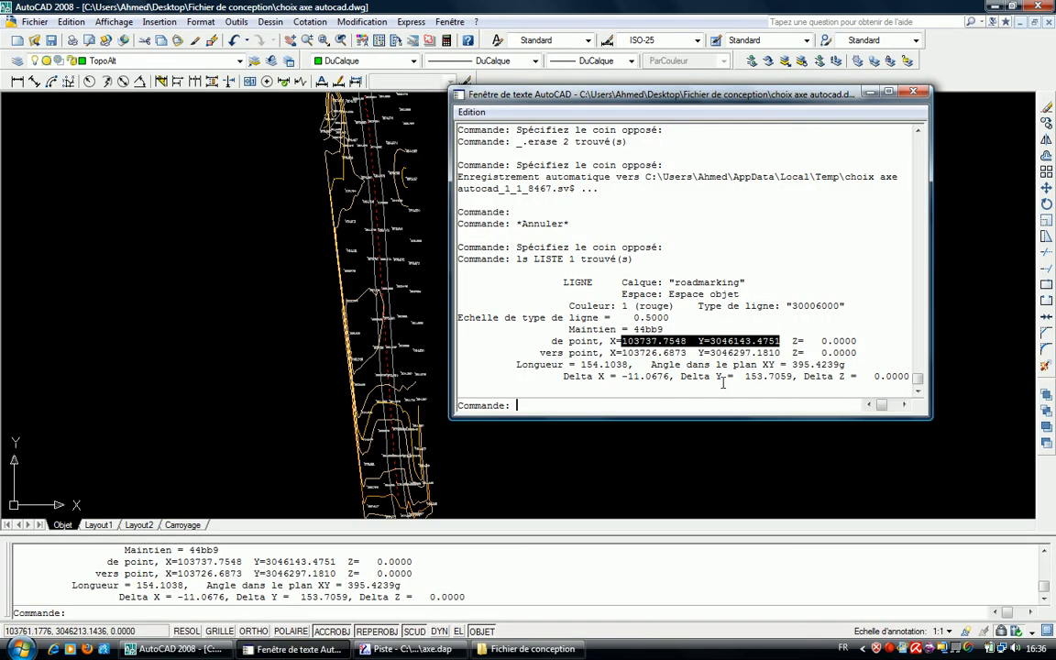
{"action": "left_click", "coordinate": [780, 352]}
{"action": "left_click_drag", "start_coordinate": [770, 352], "coordinate": [616, 352]}
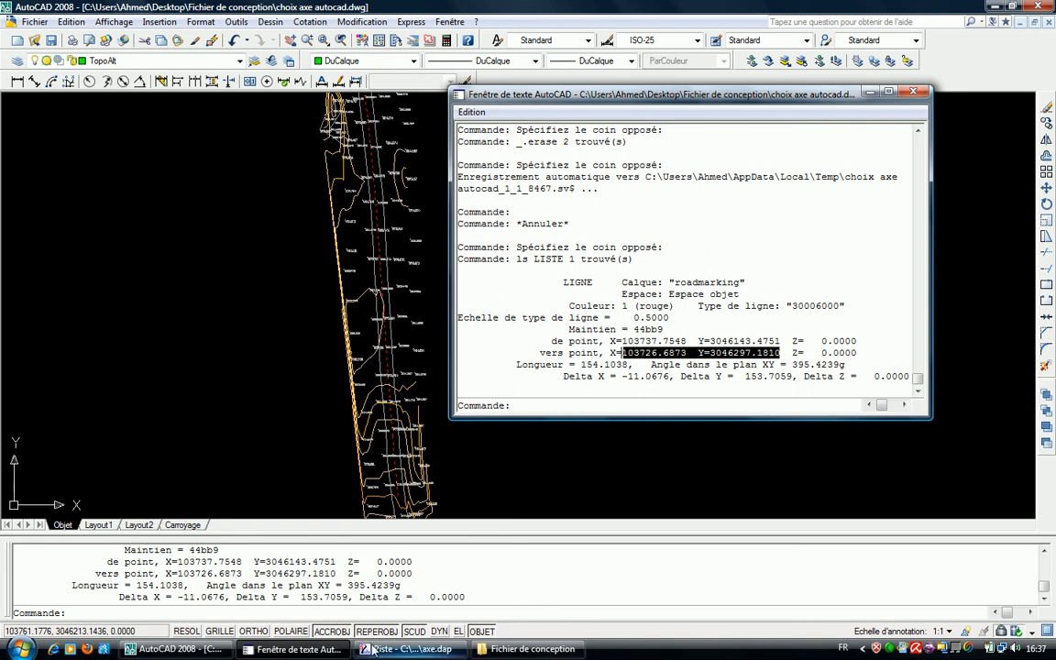
{"action": "left_click", "coordinate": [407, 649]}
{"action": "left_click", "coordinate": [304, 613]}
{"action": "type", "text": "POI P22"}
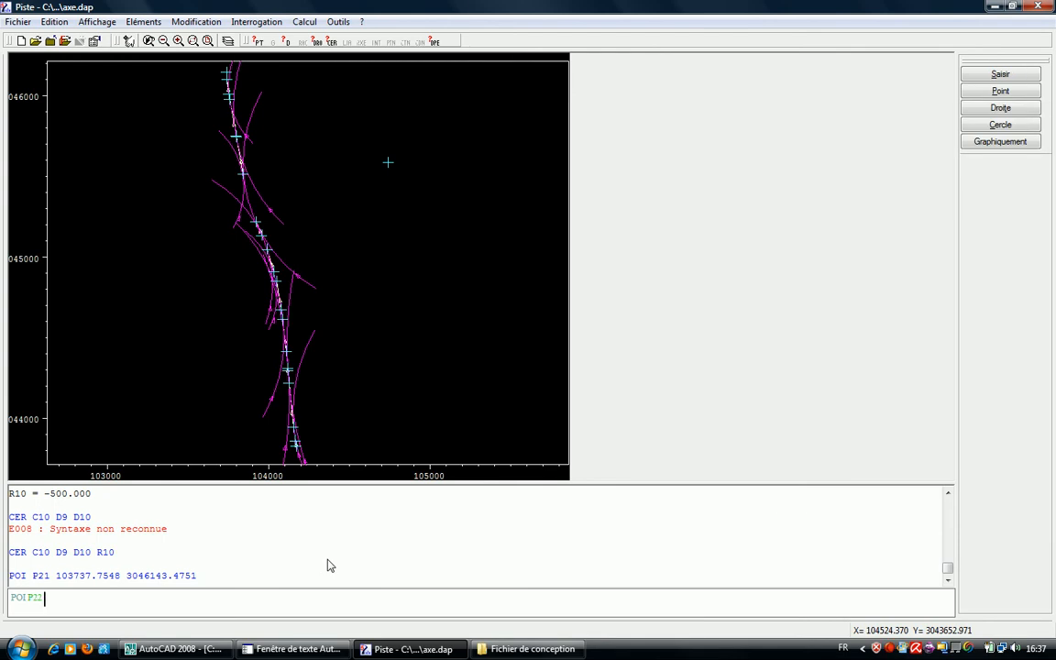
{"action": "left_click", "coordinate": [204, 649]}
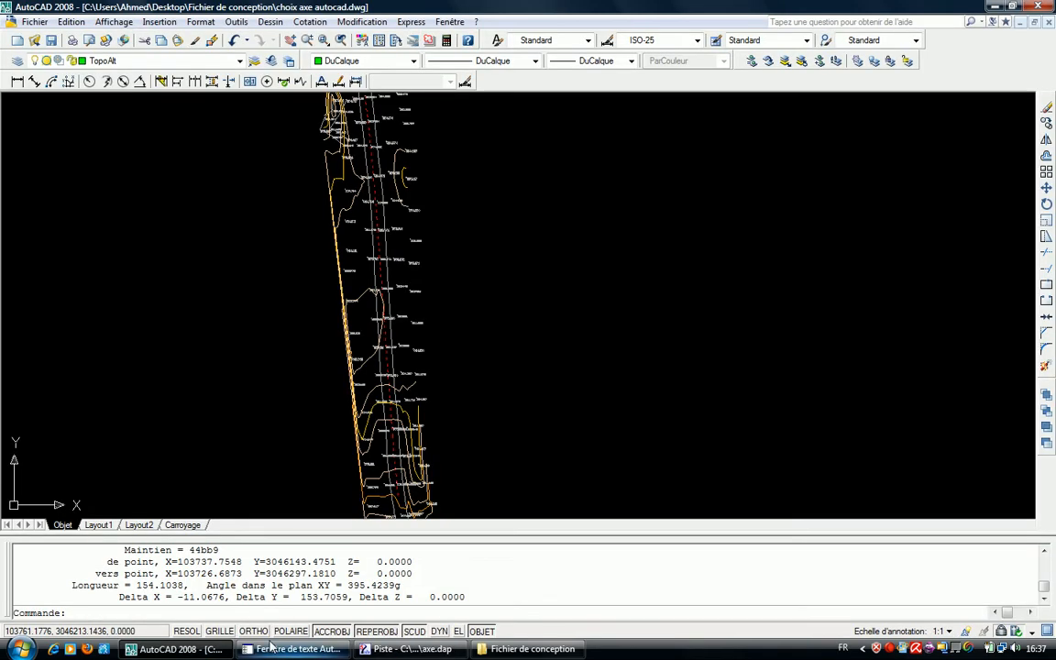
{"action": "left_click", "coordinate": [272, 649]}
{"action": "right_click", "coordinate": [716, 353]}
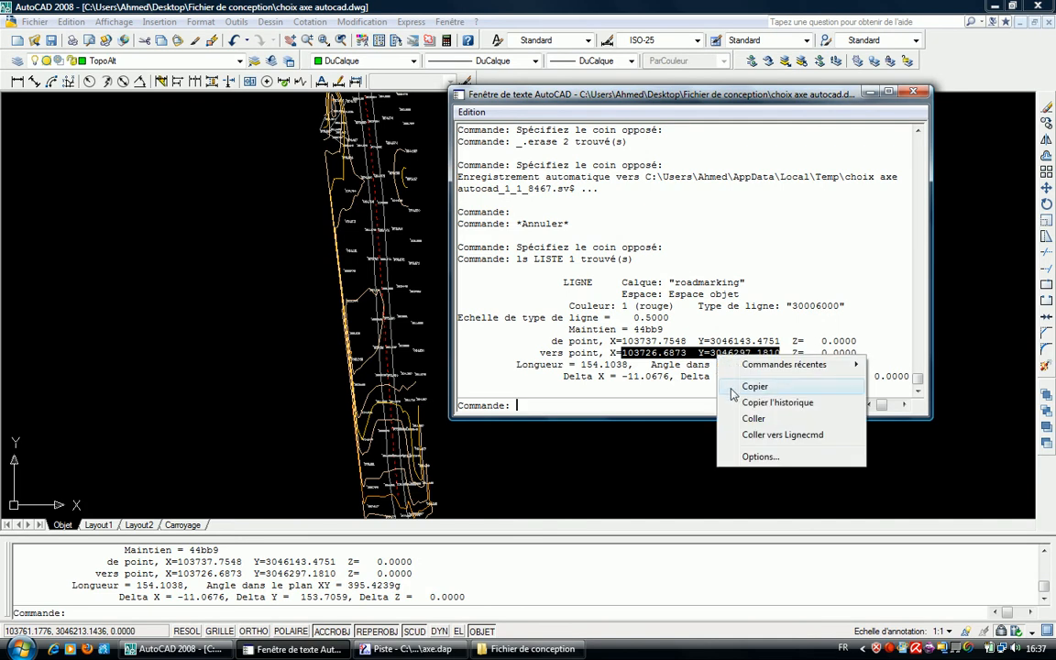
{"action": "left_click", "coordinate": [752, 384]}
{"action": "left_click", "coordinate": [406, 649]}
{"action": "left_click", "coordinate": [247, 611]}
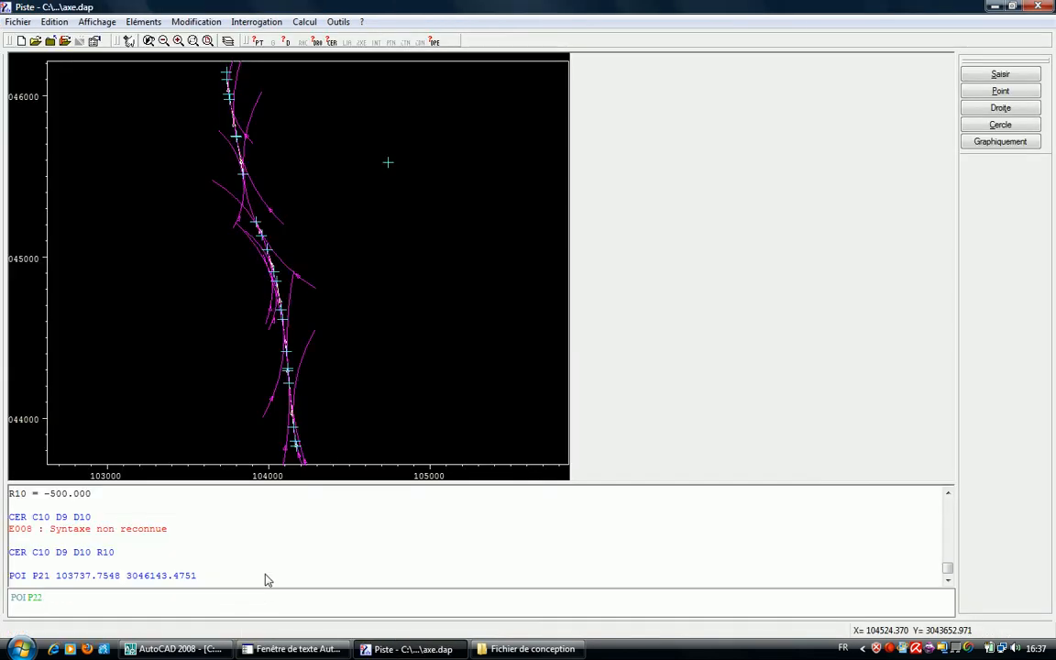
{"action": "right_click", "coordinate": [132, 598]}
{"action": "left_click", "coordinate": [182, 550]}
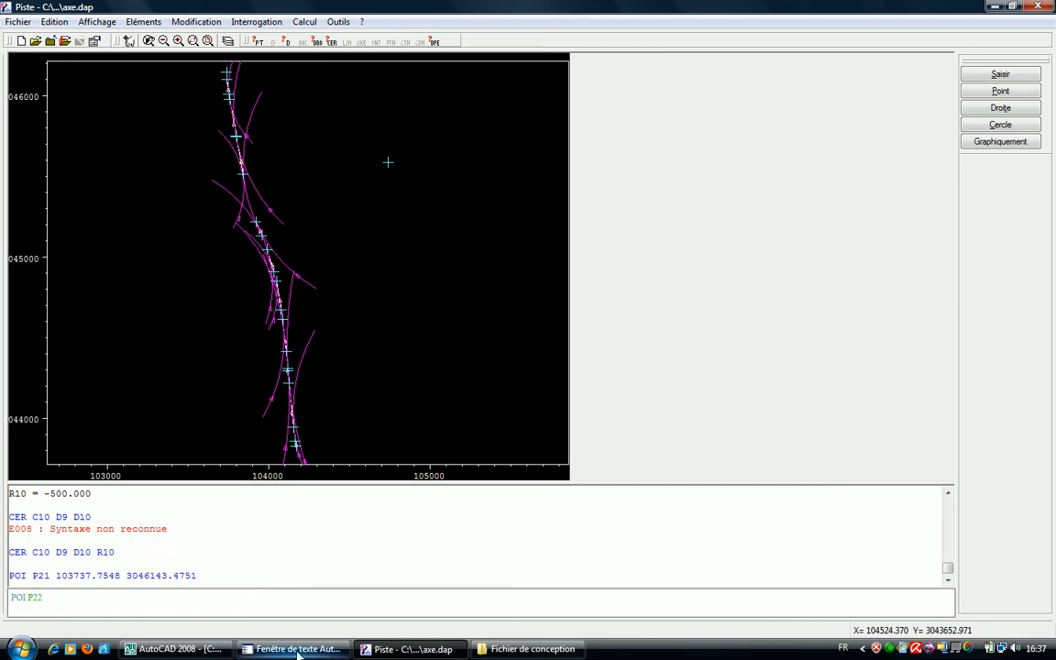
{"action": "key", "text": "Escape"}
{"action": "key", "text": "Escape"}
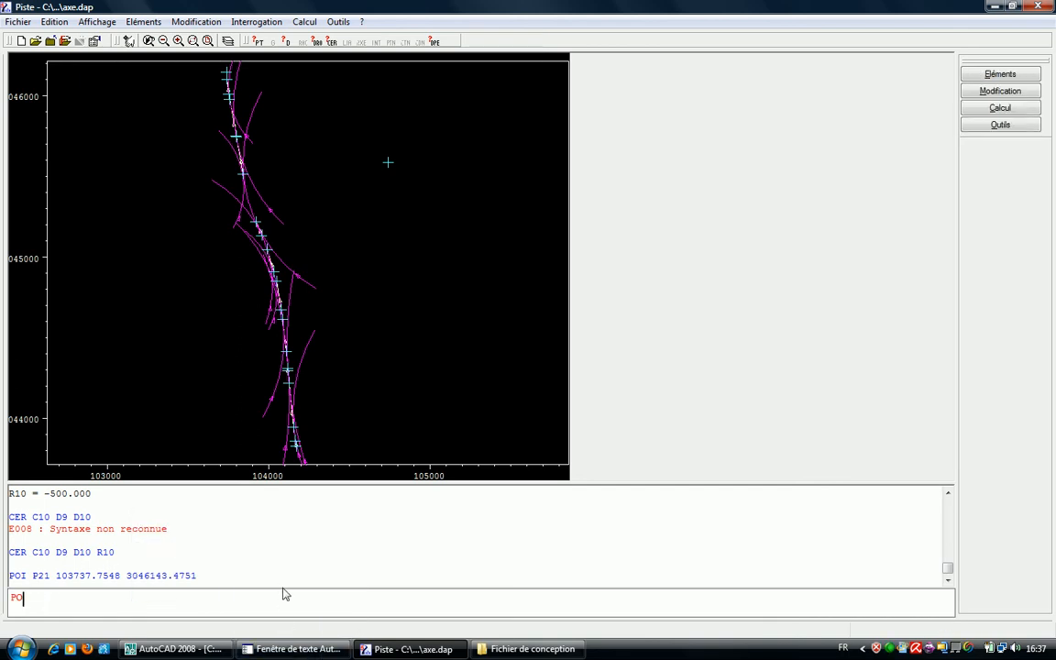
{"action": "type", "text": "POI P22"}
{"action": "key", "text": "Escape"}
- Copy the listed segment's end point X and Y coordinates from the AutoCAD text window and return to Piste
{"action": "key", "text": "alt+Tab"}
{"action": "left_click", "coordinate": [780, 364]}
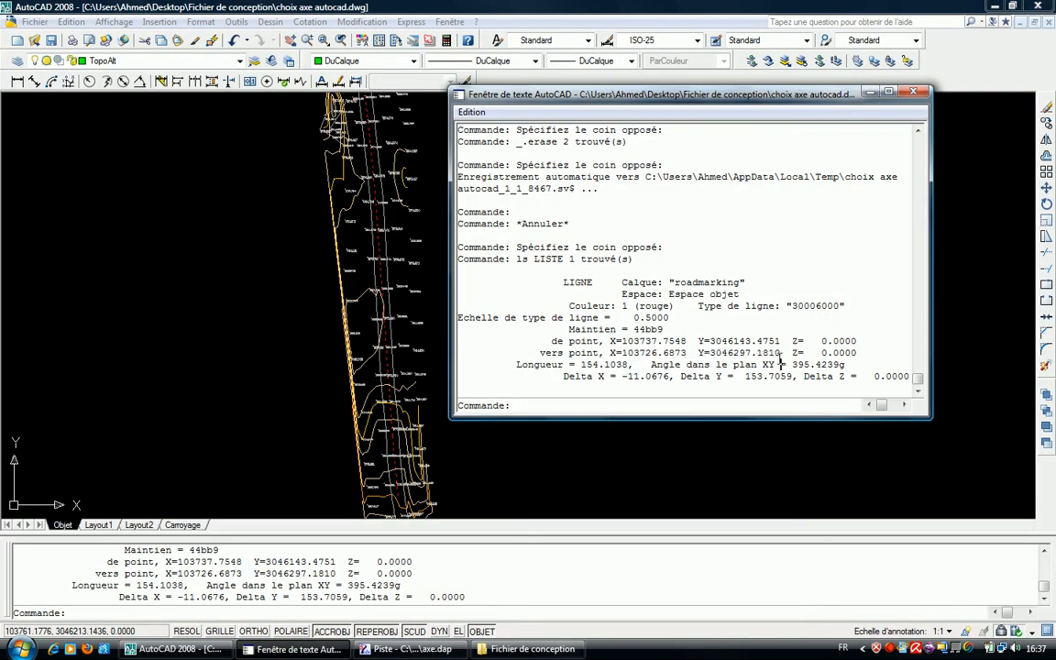
{"action": "left_click_drag", "start_coordinate": [782, 352], "coordinate": [623, 352]}
{"action": "left_click", "coordinate": [622, 352]}
{"action": "left_click_drag", "start_coordinate": [780, 352], "coordinate": [628, 353]}
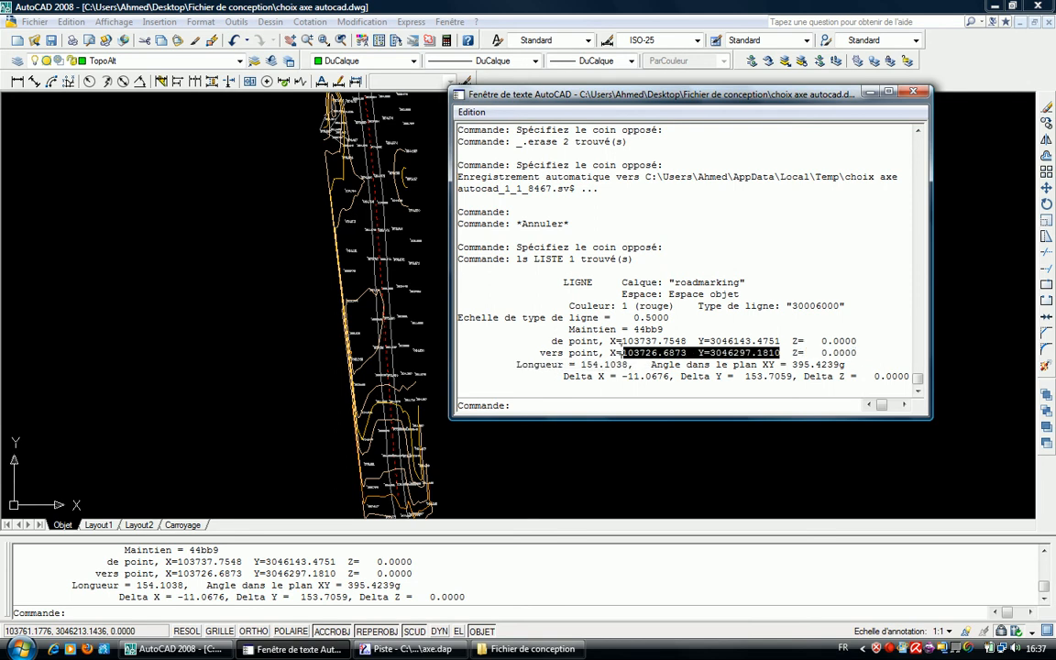
{"action": "right_click", "coordinate": [629, 353]}
{"action": "left_click", "coordinate": [660, 381]}
{"action": "left_click", "coordinate": [406, 649]}
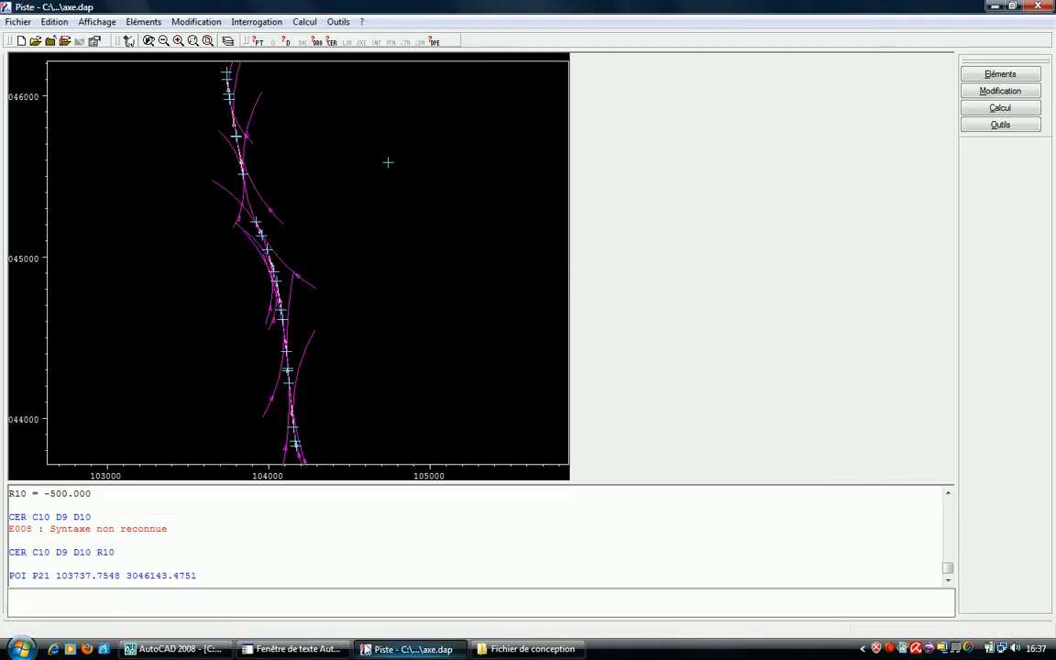
- Define point P22 at 103726.6873 3046297.1810
{"action": "type", "text": "POI P22"}
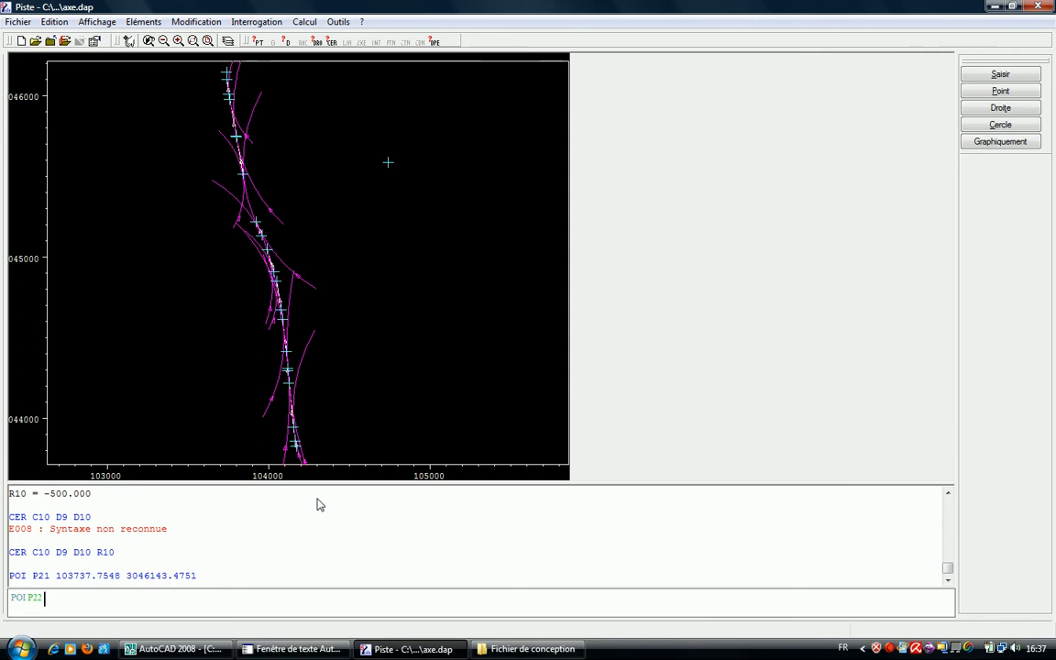
{"action": "key", "text": "ctrl+v"}
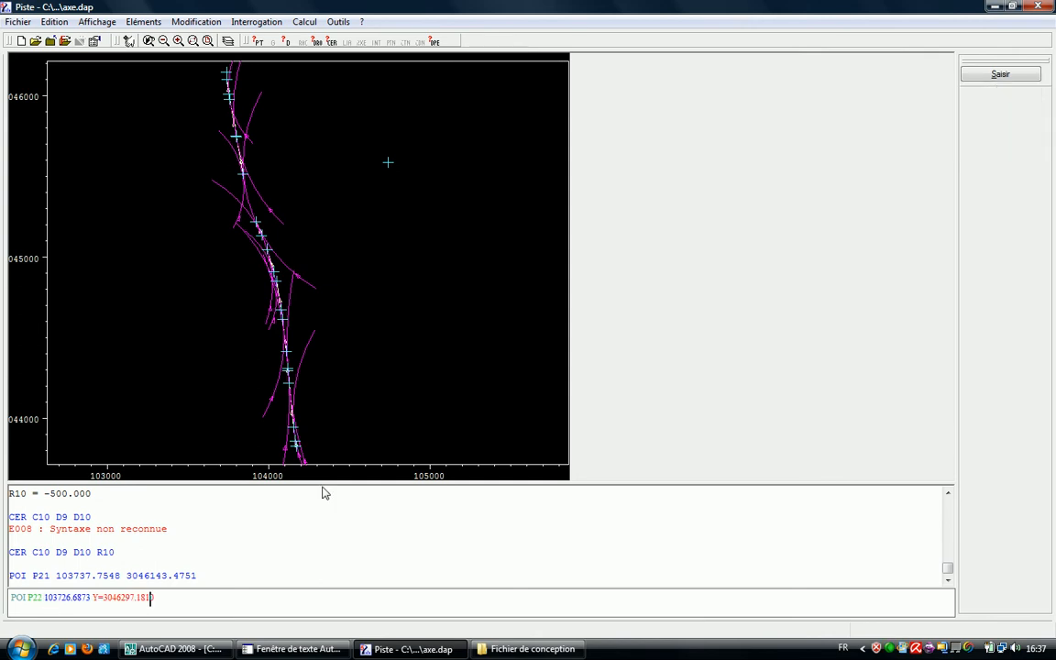
{"action": "key", "text": "BackSpace"}
{"action": "key", "text": "BackSpace"}
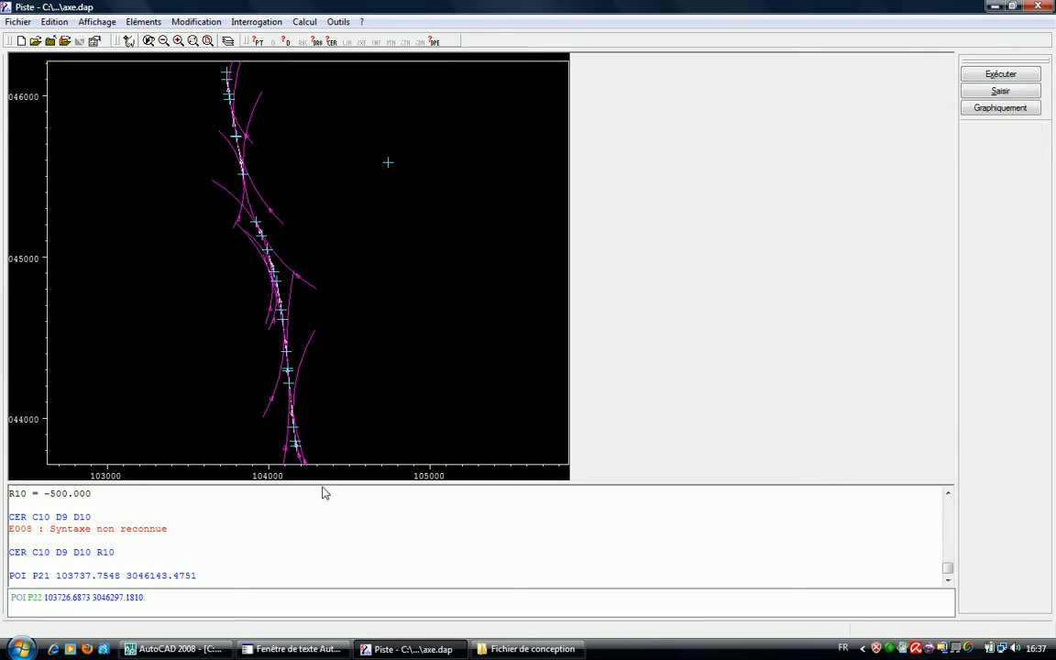
{"action": "key", "text": "Return"}
- Define line D11 through points P21 and P22
{"action": "right_click", "coordinate": [358, 171]}
{"action": "left_click", "coordinate": [394, 286]}
{"action": "type", "text": "DRO D"}
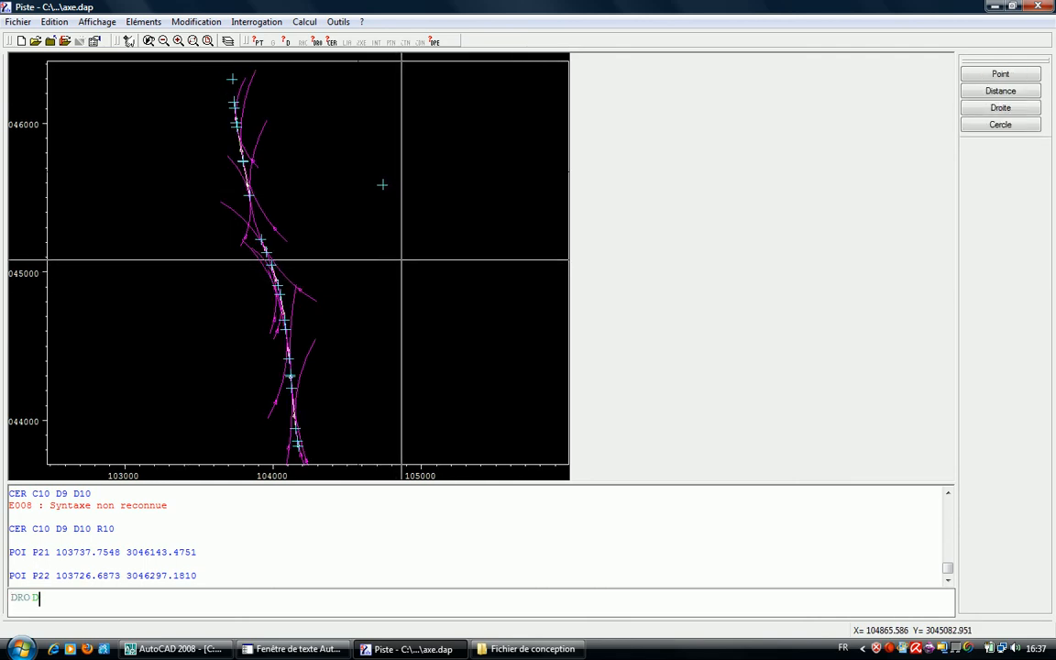
{"action": "type", "text": "1"}
{"action": "type", "text": "0"}
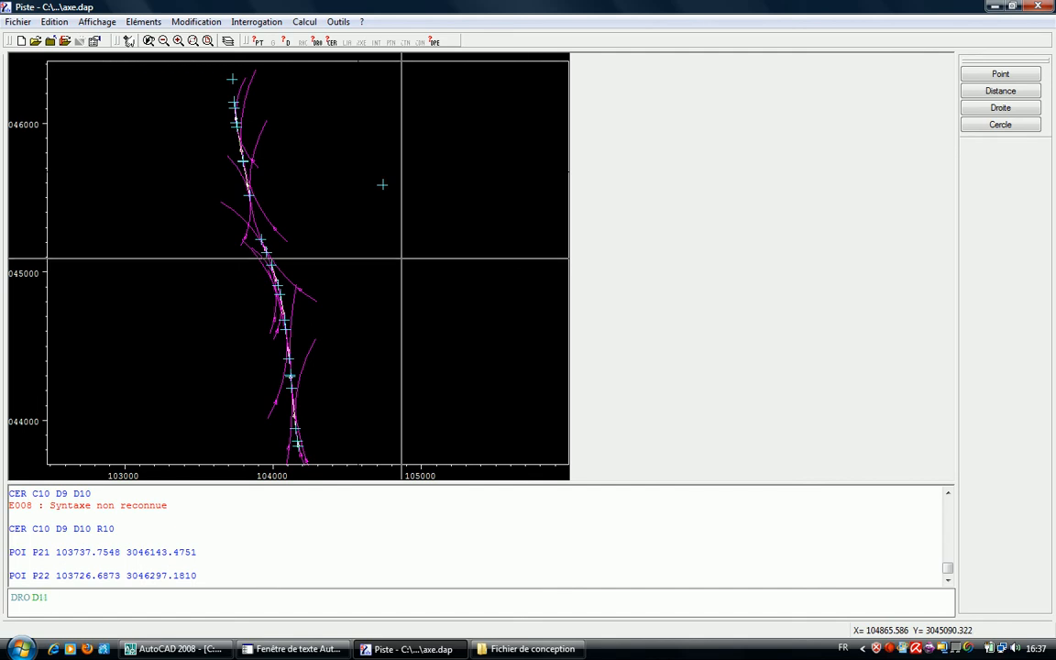
{"action": "type", "text": " P21 P22"}
{"action": "key", "text": "Return"}
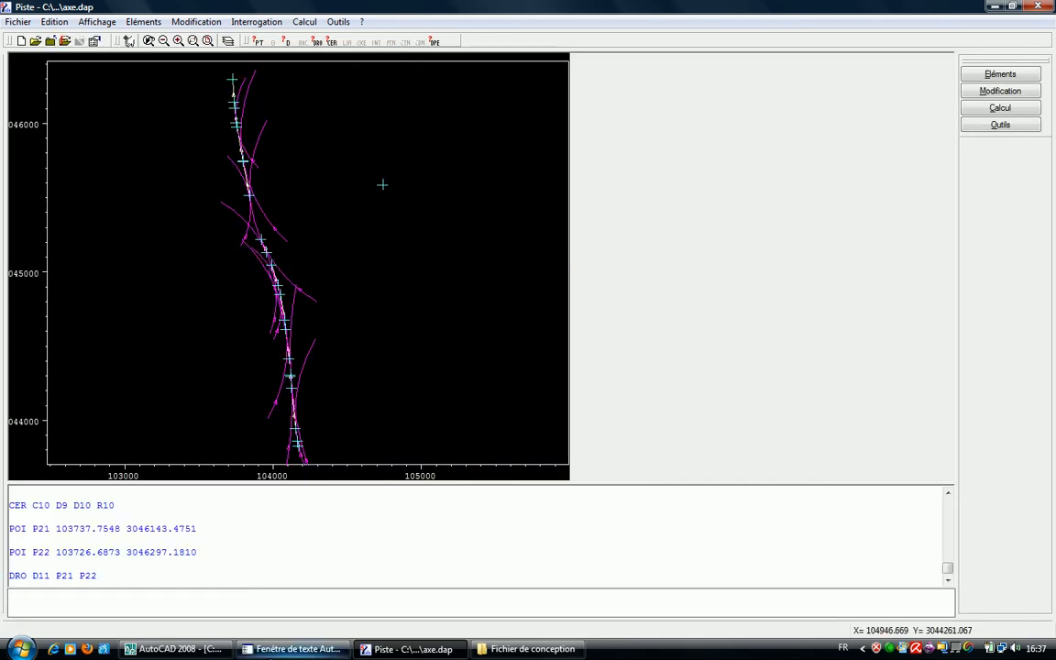
- Switch to AutoCAD and list the red arc just below the straight segment to read its radius
{"action": "left_click", "coordinate": [224, 654]}
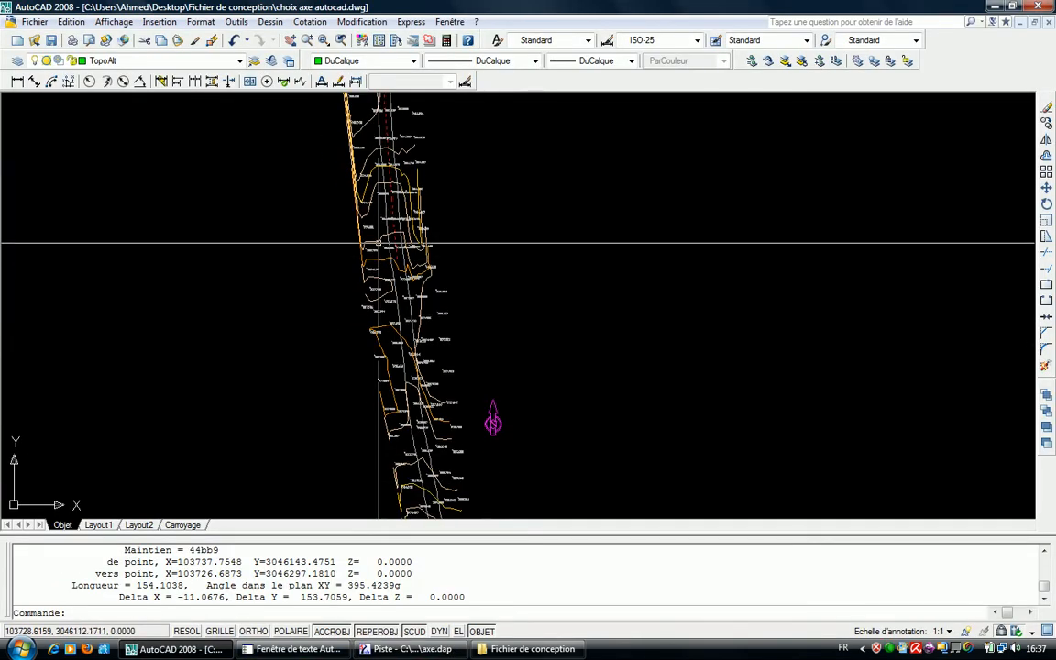
{"action": "key", "text": "Escape"}
{"action": "scroll", "coordinate": [418, 249], "scroll_direction": "up", "scroll_amount": 5}
{"action": "left_click", "coordinate": [418, 248]}
{"action": "left_click", "coordinate": [412, 232]}
{"action": "type", "text": "l"}
{"action": "key", "text": "Return"}
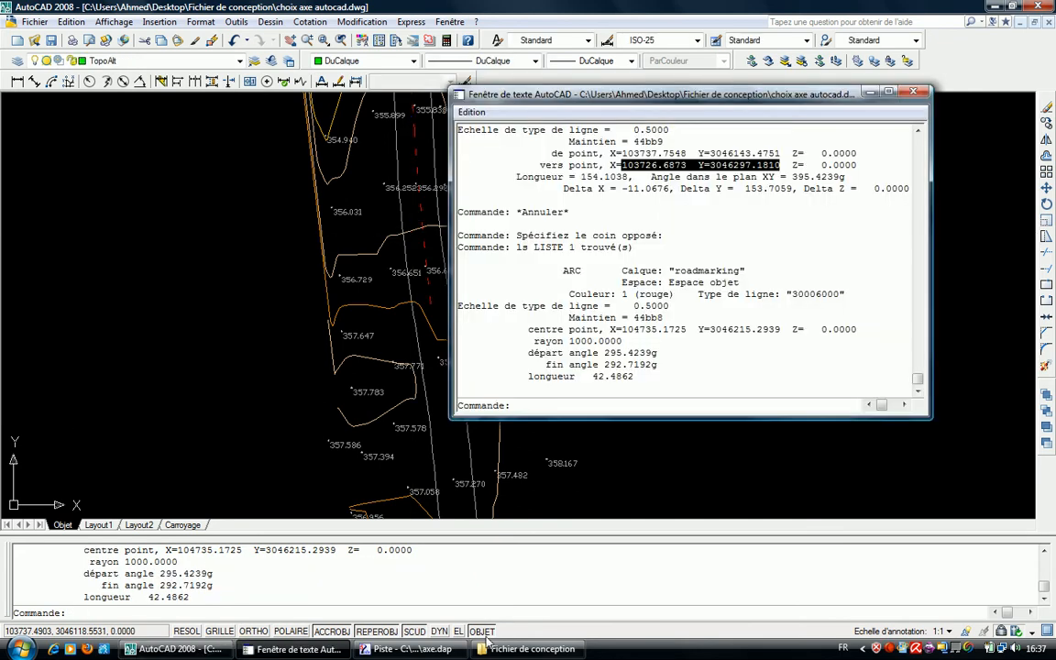
- Switch to Piste and define distance R11 as -1000
{"action": "left_click", "coordinate": [408, 649]}
{"action": "type", "text": "DIS R10"}
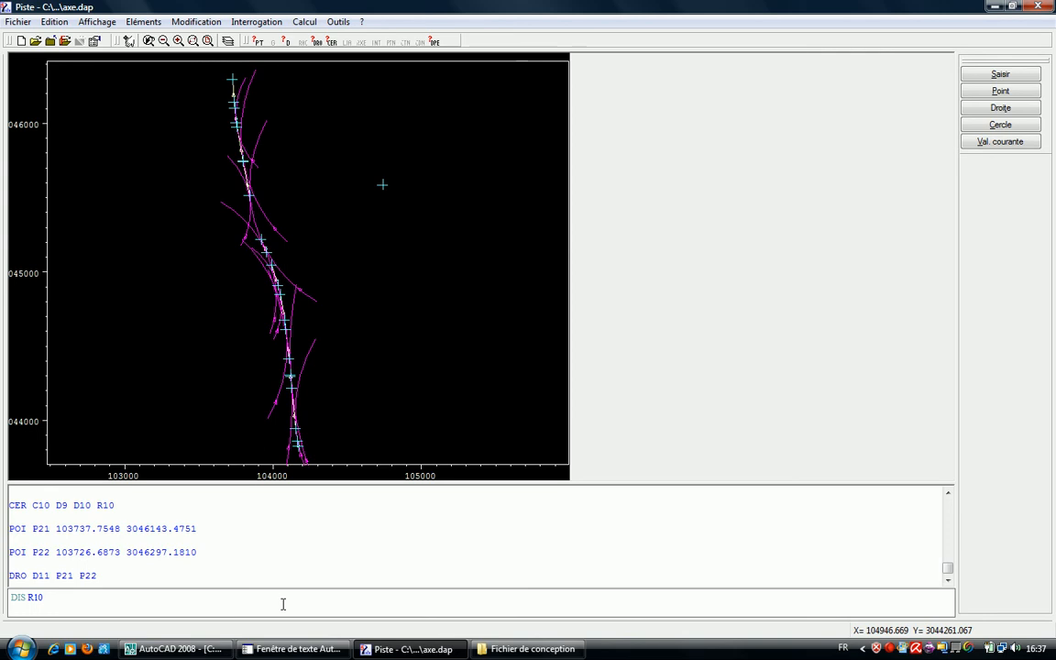
{"action": "key", "text": "BackSpace"}
{"action": "type", "text": "1"}
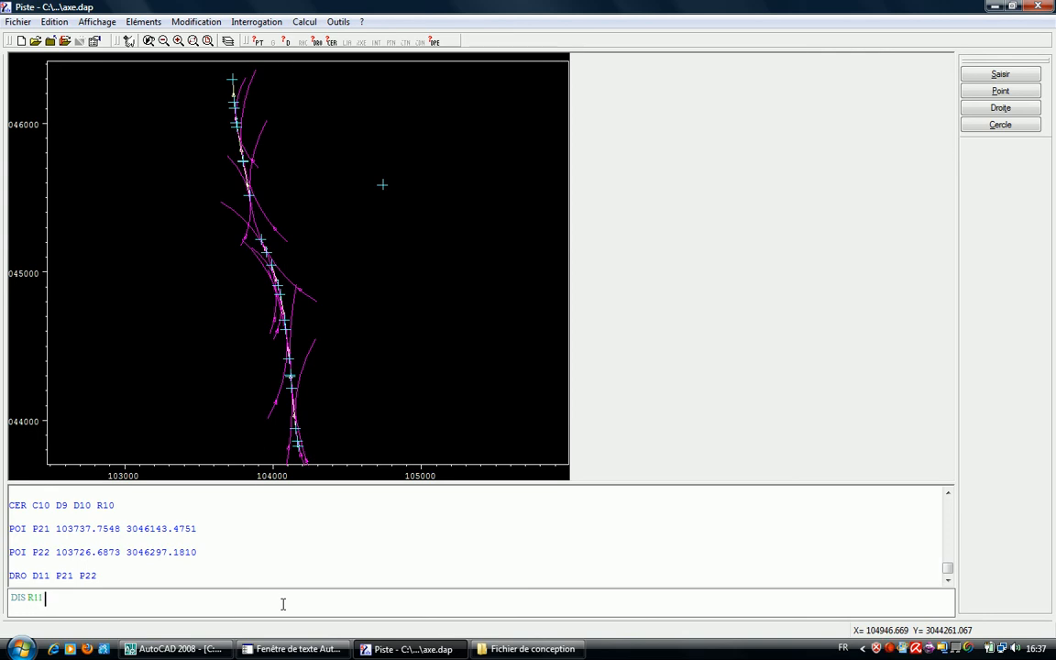
{"action": "type", "text": " -1000"}
{"action": "key", "text": "Return"}
- Define circle C11 from lines D10 and D11 with radius R11
{"action": "type", "text": "CER C1"}
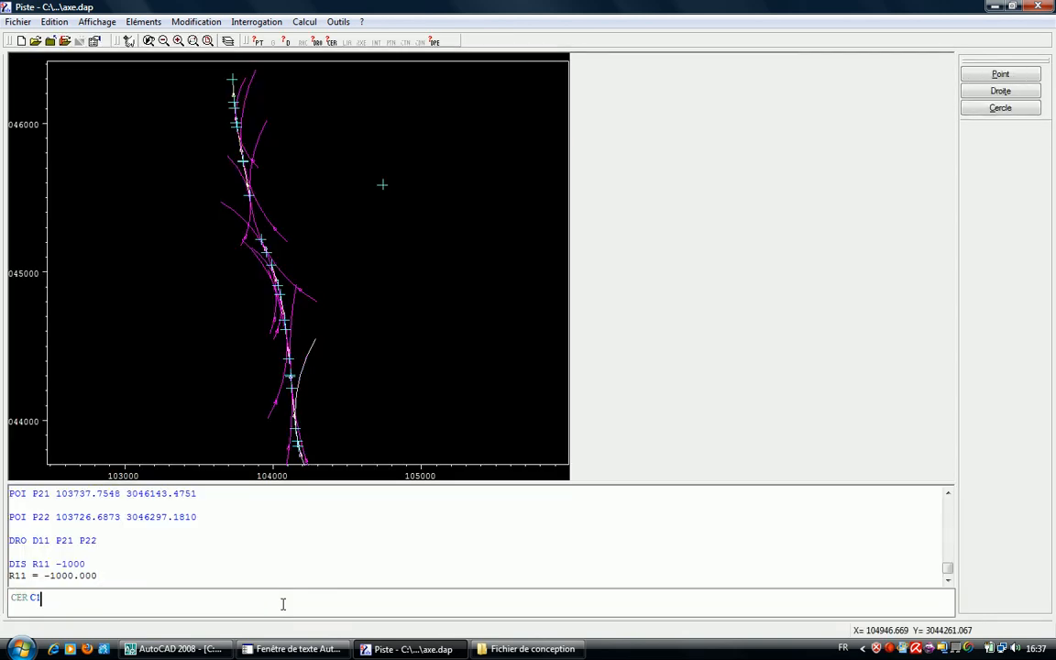
{"action": "type", "text": "1 D10 D11 R11"}
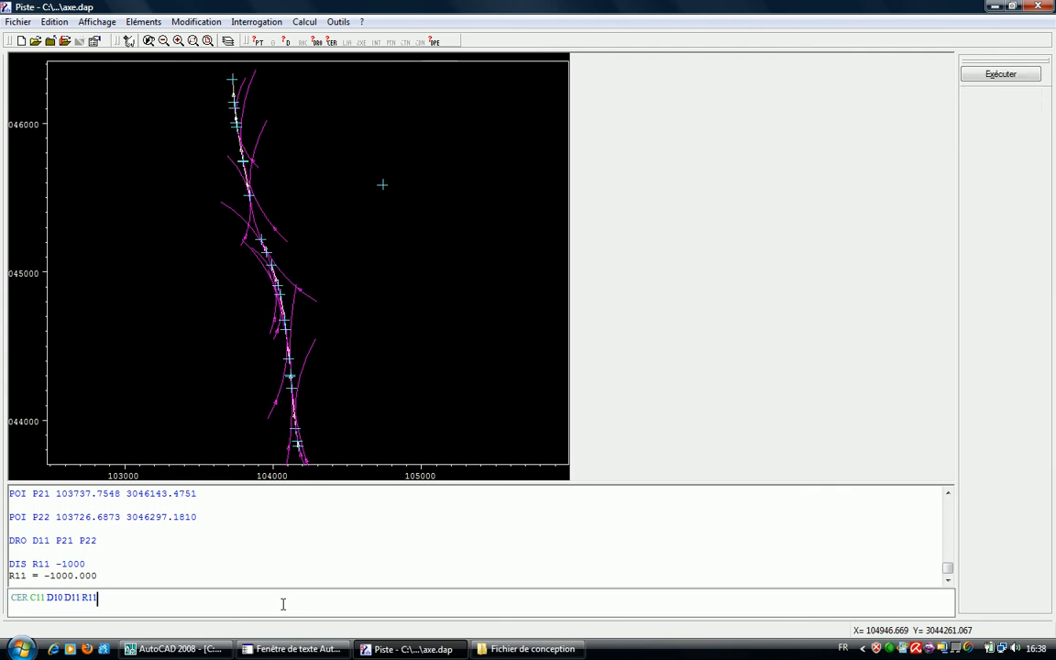
{"action": "key", "text": "Return"}
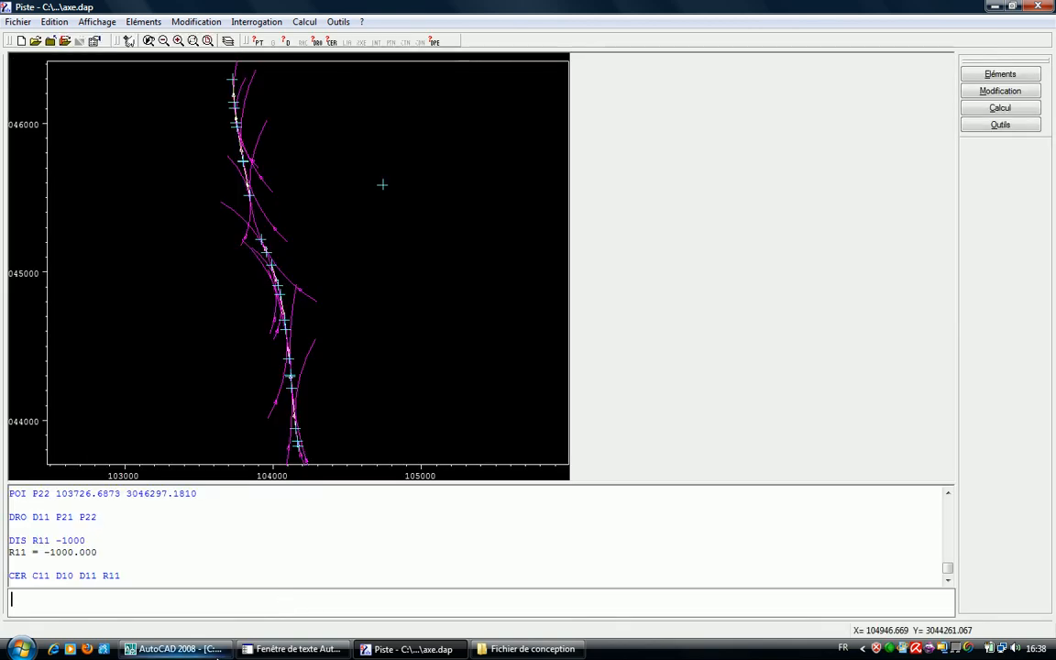
- Switch to AutoCAD and erase the two already transferred red centreline segments, the small arc and the adjoining straight line
{"action": "left_click", "coordinate": [191, 649]}
{"action": "key", "text": "Escape"}
{"action": "scroll", "coordinate": [442, 302], "scroll_direction": "up", "scroll_amount": 4}
{"action": "left_click", "coordinate": [396, 304]}
{"action": "left_click", "coordinate": [364, 307]}
{"action": "left_click", "coordinate": [363, 306]}
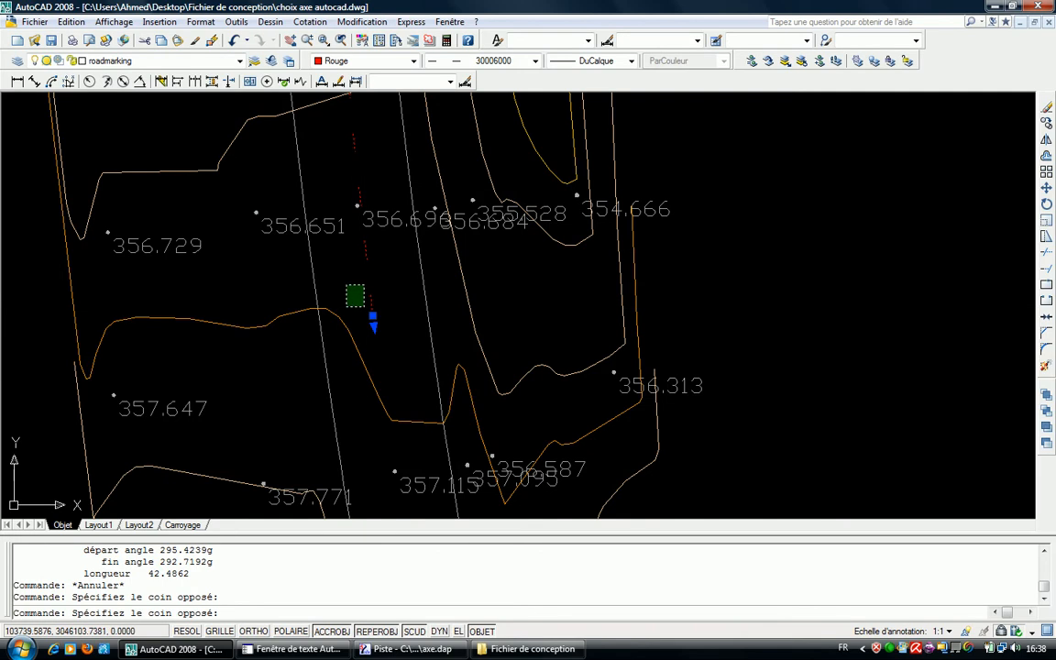
{"action": "left_click", "coordinate": [348, 286]}
{"action": "scroll", "coordinate": [357, 304], "scroll_direction": "down", "scroll_amount": 6}
{"action": "middle_click_drag", "start_coordinate": [357, 306], "coordinate": [364, 438]}
{"action": "scroll", "coordinate": [356, 331], "scroll_direction": "up", "scroll_amount": 3}
{"action": "left_click", "coordinate": [371, 320]}
{"action": "left_click", "coordinate": [343, 321]}
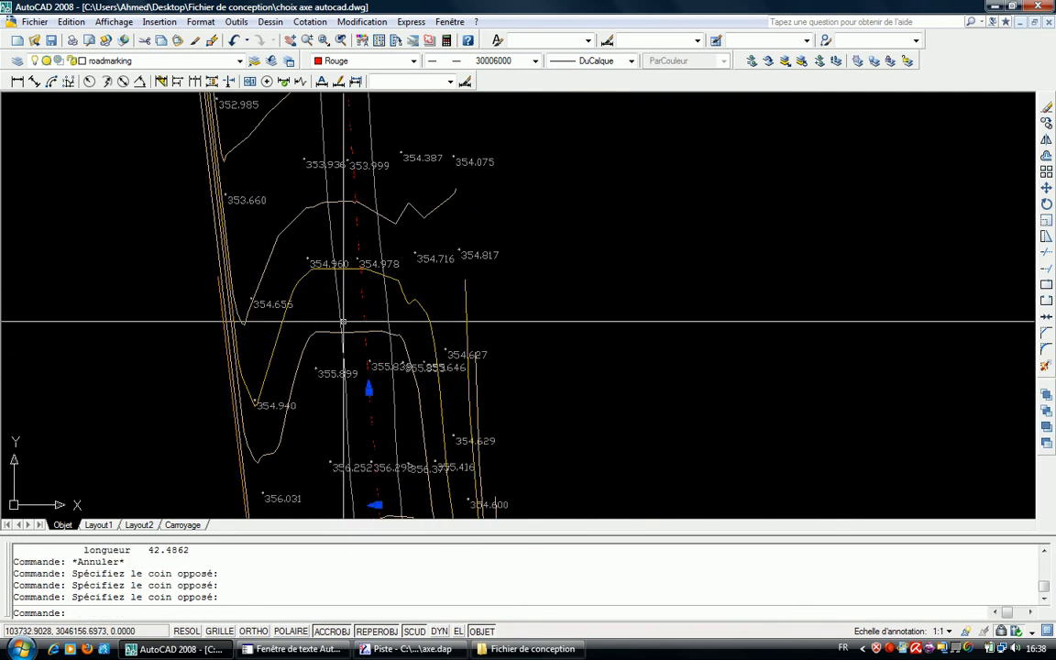
{"action": "scroll", "coordinate": [389, 326], "scroll_direction": "down", "scroll_amount": 8}
{"action": "scroll", "coordinate": [385, 328], "scroll_direction": "up", "scroll_amount": 4}
{"action": "key", "text": "Delete"}
{"action": "scroll", "coordinate": [390, 327], "scroll_direction": "down", "scroll_amount": 5}
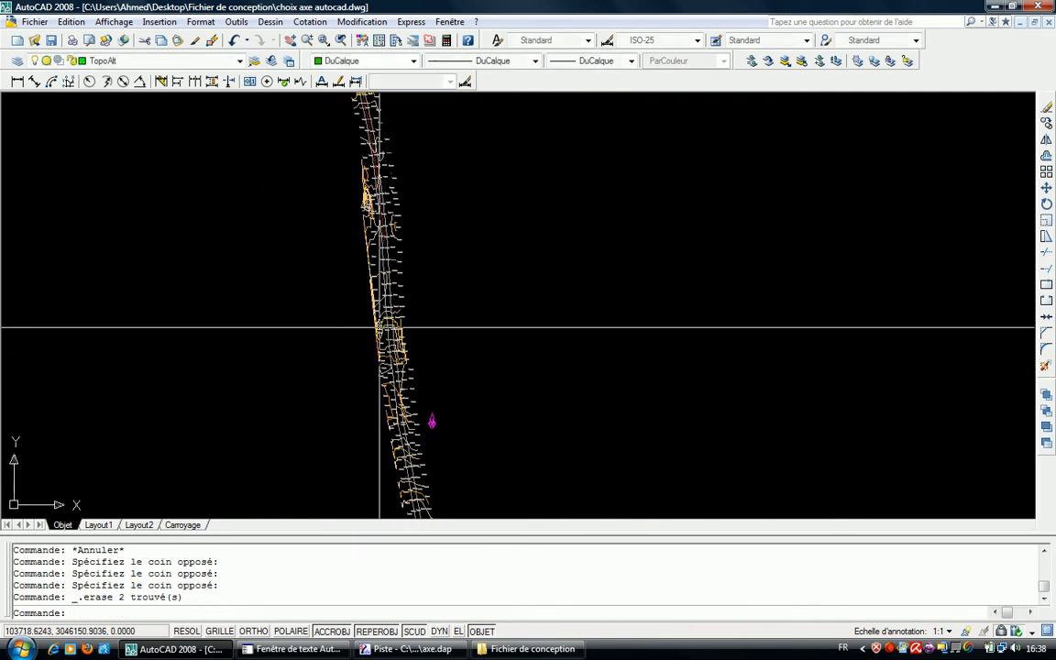
- Examine the remaining red centreline northwards to see where the next arc starts and ends
{"action": "scroll", "coordinate": [389, 367], "scroll_direction": "up", "scroll_amount": 6}
{"action": "key", "text": "Escape"}
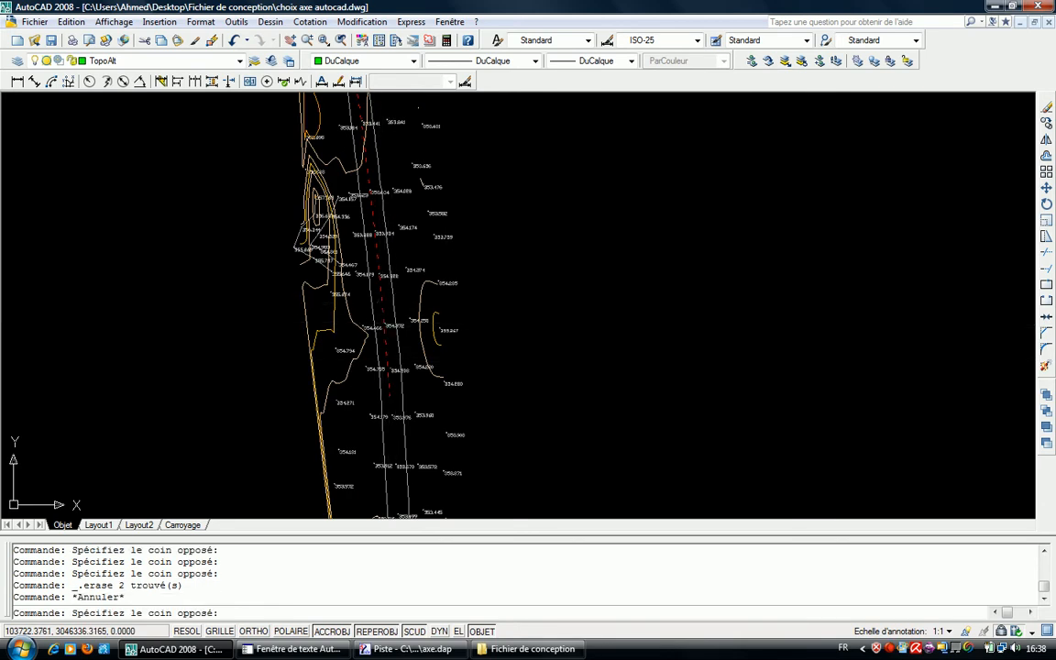
{"action": "left_click", "coordinate": [379, 296]}
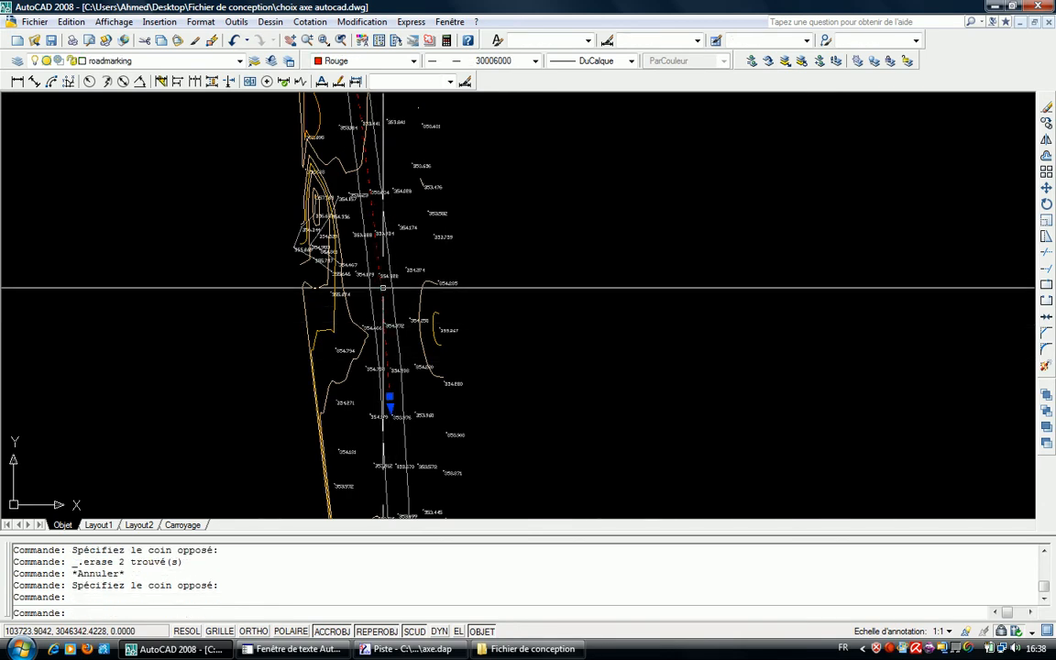
{"action": "scroll", "coordinate": [384, 289], "scroll_direction": "down", "scroll_amount": 4}
{"action": "scroll", "coordinate": [425, 300], "scroll_direction": "up", "scroll_amount": 5}
{"action": "key", "text": "Escape"}
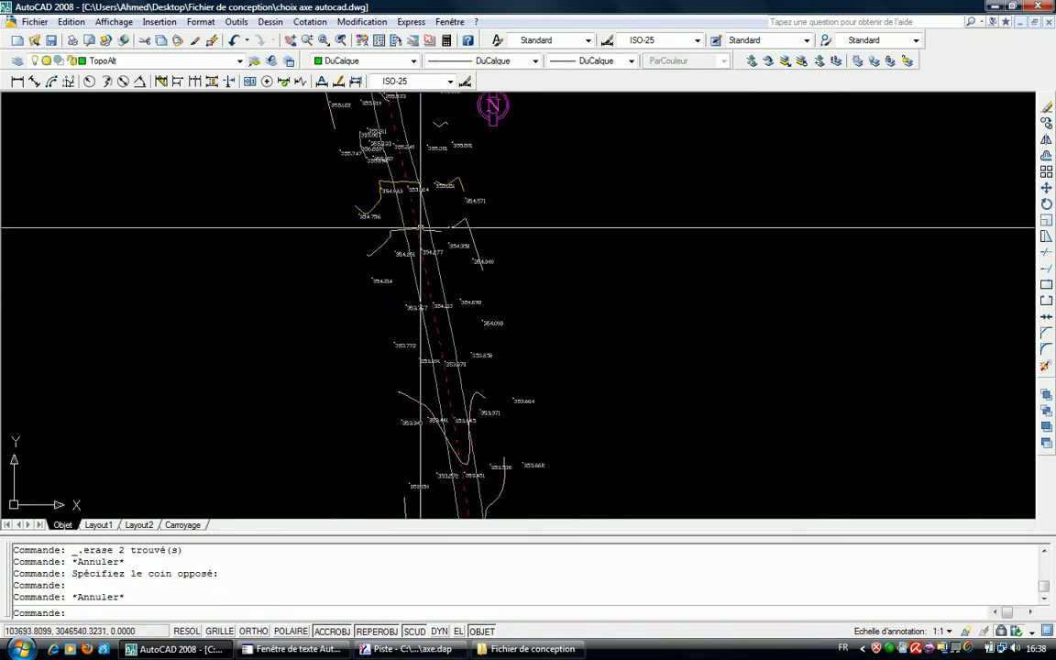
{"action": "left_click", "coordinate": [413, 208]}
{"action": "scroll", "coordinate": [417, 220], "scroll_direction": "down", "scroll_amount": 3}
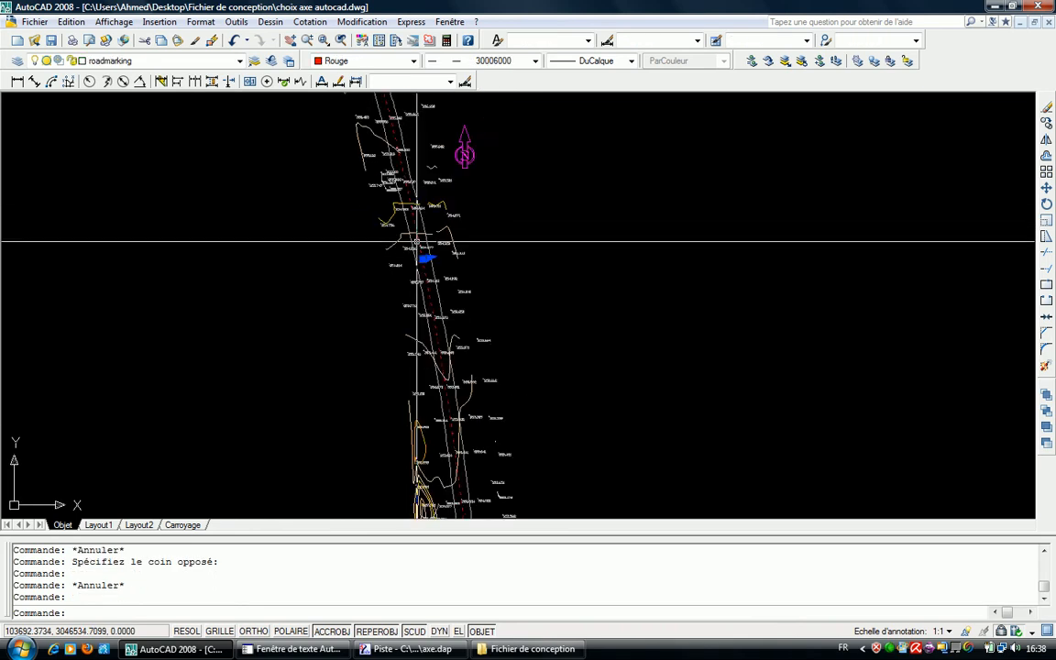
{"action": "scroll", "coordinate": [517, 460], "scroll_direction": "up", "scroll_amount": 3}
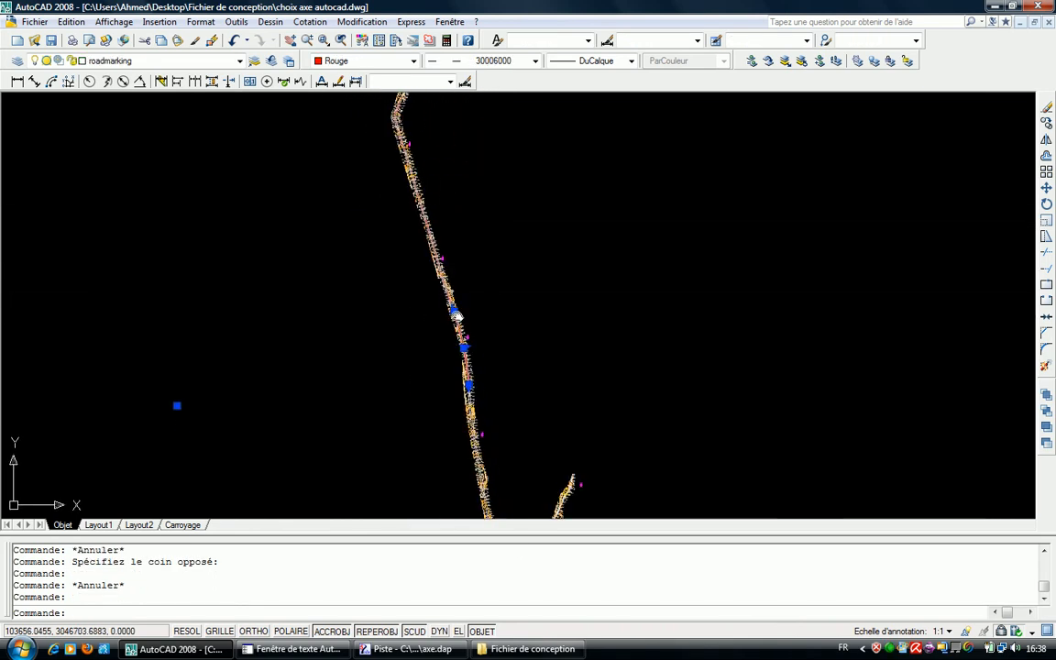
{"action": "scroll", "coordinate": [403, 123], "scroll_direction": "up", "scroll_amount": 2}
{"action": "key", "text": "Escape"}
- List the straight red segment beyond the long arc and copy its start point's X and Y coordinates
{"action": "left_click", "coordinate": [417, 165]}
{"action": "left_click", "coordinate": [397, 176]}
{"action": "scroll", "coordinate": [400, 179], "scroll_direction": "down", "scroll_amount": 5}
{"action": "scroll", "coordinate": [442, 369], "scroll_direction": "up", "scroll_amount": 5}
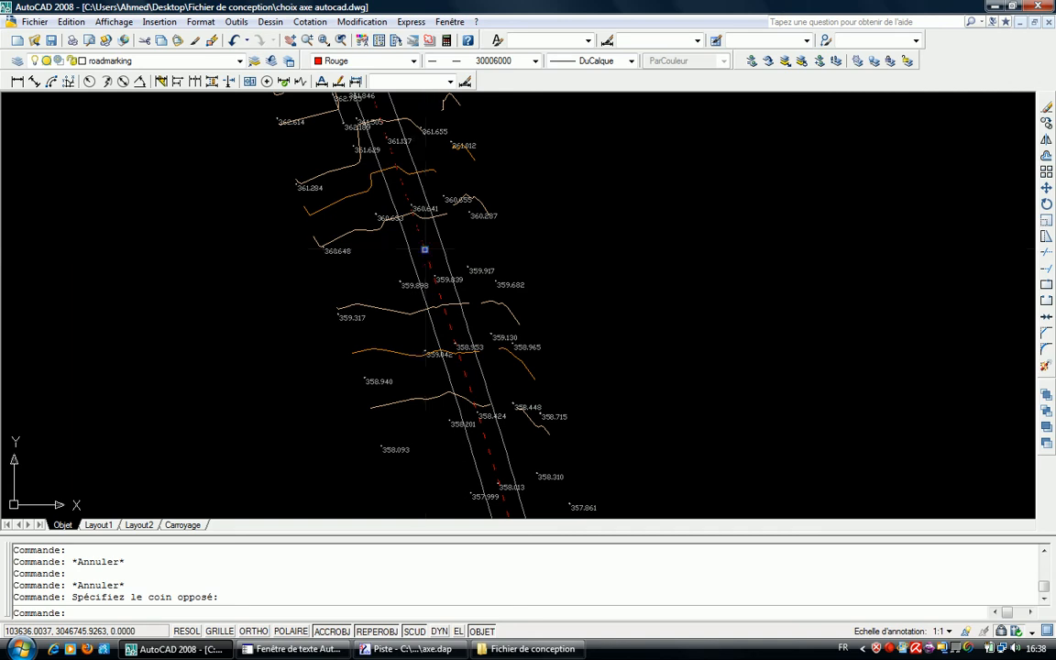
{"action": "type", "text": "ls"}
{"action": "key", "text": "Return"}
{"action": "left_click_drag", "start_coordinate": [624, 334], "coordinate": [783, 340]}
{"action": "right_click", "coordinate": [780, 341]}
{"action": "left_click", "coordinate": [802, 371]}
- Switch to Piste and define point P23 at 103636.0037 3046745.9263
{"action": "left_click", "coordinate": [373, 644]}
{"action": "left_click", "coordinate": [278, 602]}
{"action": "type", "text": "POI P23"}
{"action": "key", "text": "ctrl+v"}
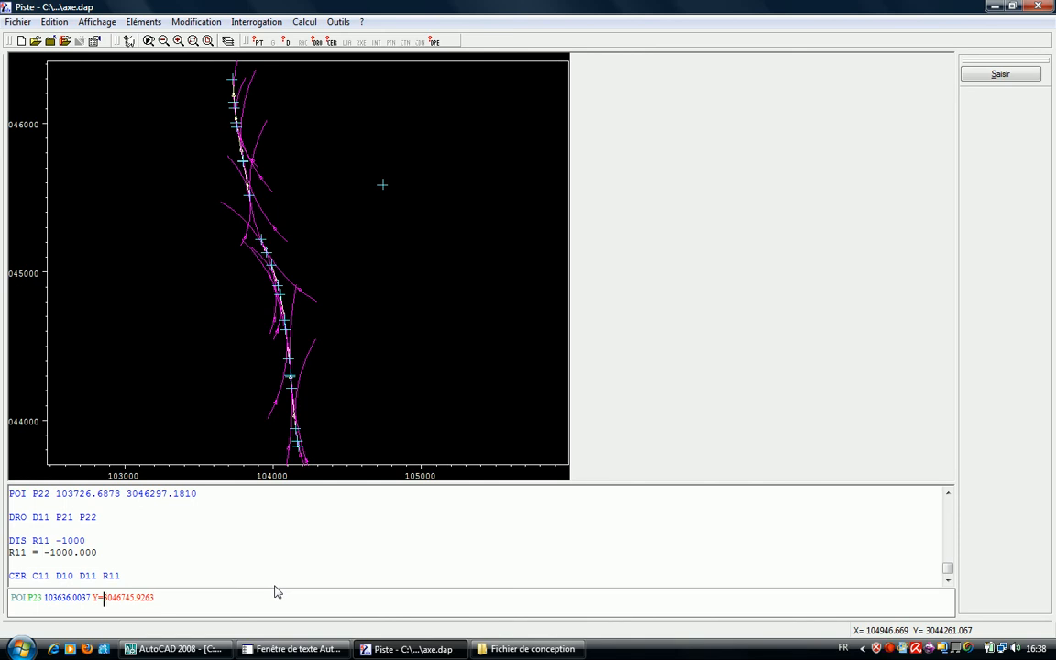
{"action": "key", "text": "BackSpace"}
{"action": "key", "text": "BackSpace"}
{"action": "key", "text": "Return"}
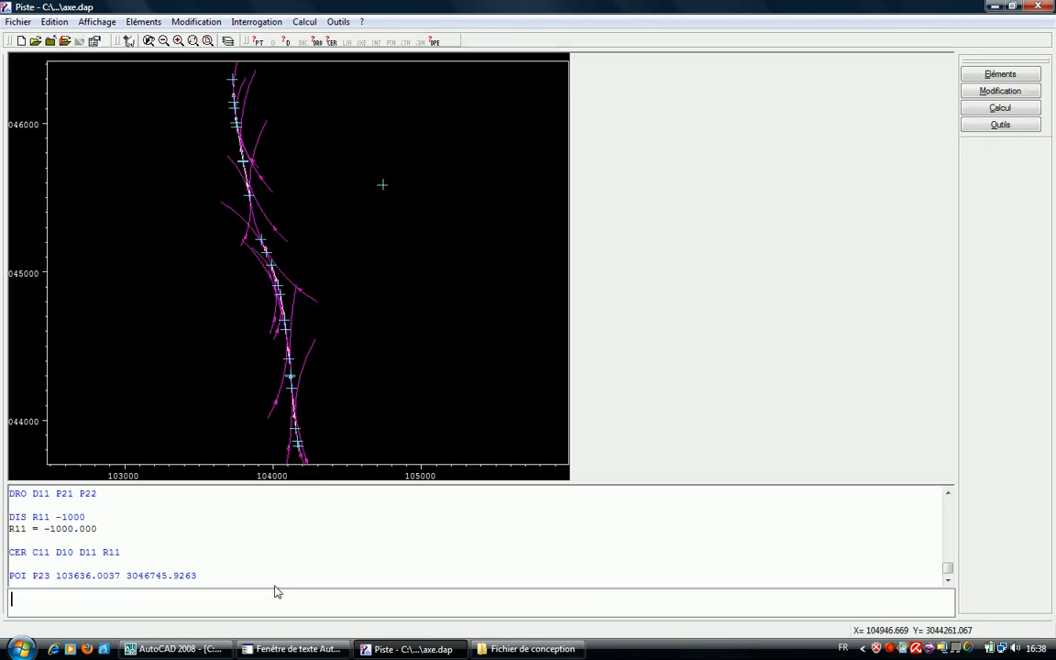
{"action": "right_click", "coordinate": [343, 169]}
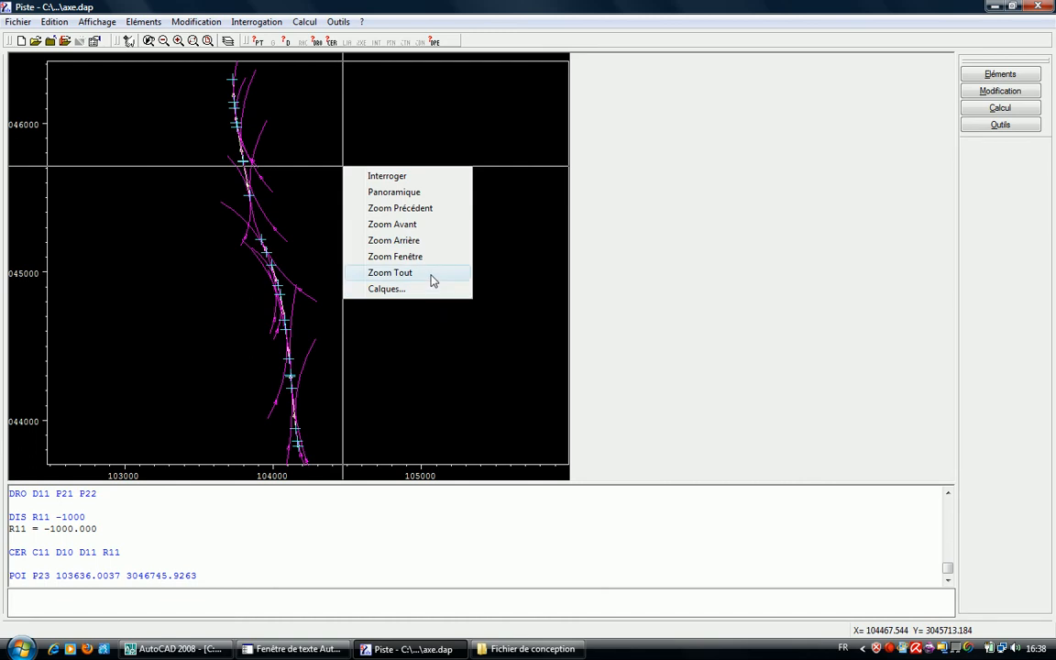
{"action": "left_click", "coordinate": [432, 274]}
- Switch to AutoCAD and copy the end point's X and Y coordinates from the straight segment's listing
{"action": "left_click", "coordinate": [174, 649]}
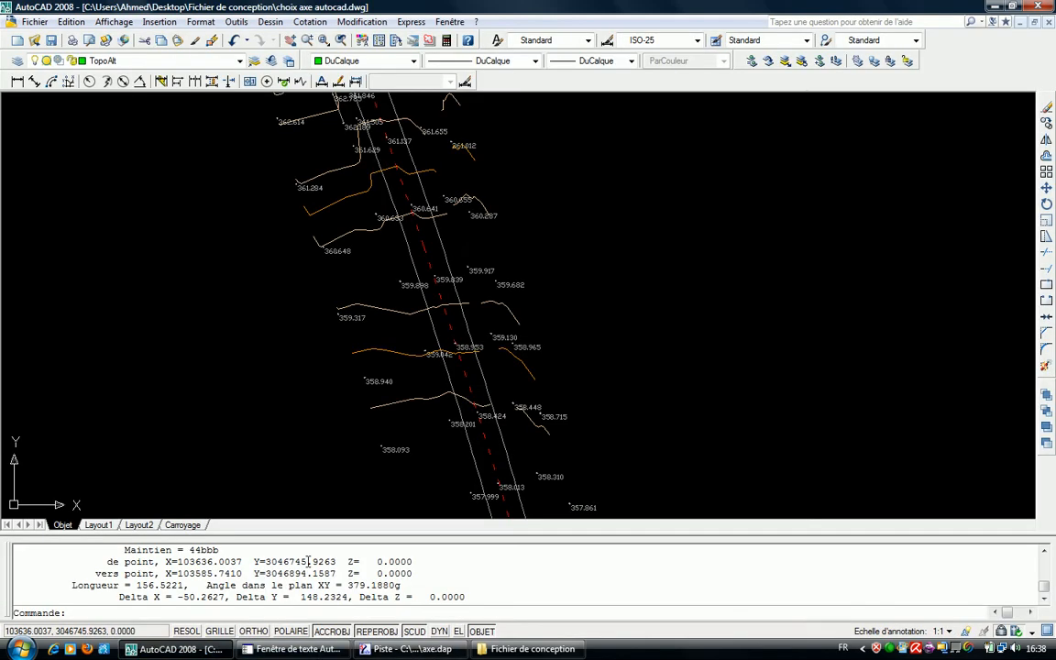
{"action": "key", "text": "F2"}
{"action": "mouse_move", "coordinate": [620, 355]}
{"action": "left_mouse_down"}
{"action": "mouse_move", "coordinate": [781, 353]}
{"action": "mouse_move", "coordinate": [622, 353]}
{"action": "left_mouse_up"}
{"action": "left_click", "coordinate": [781, 354]}
{"action": "right_click", "coordinate": [623, 354]}
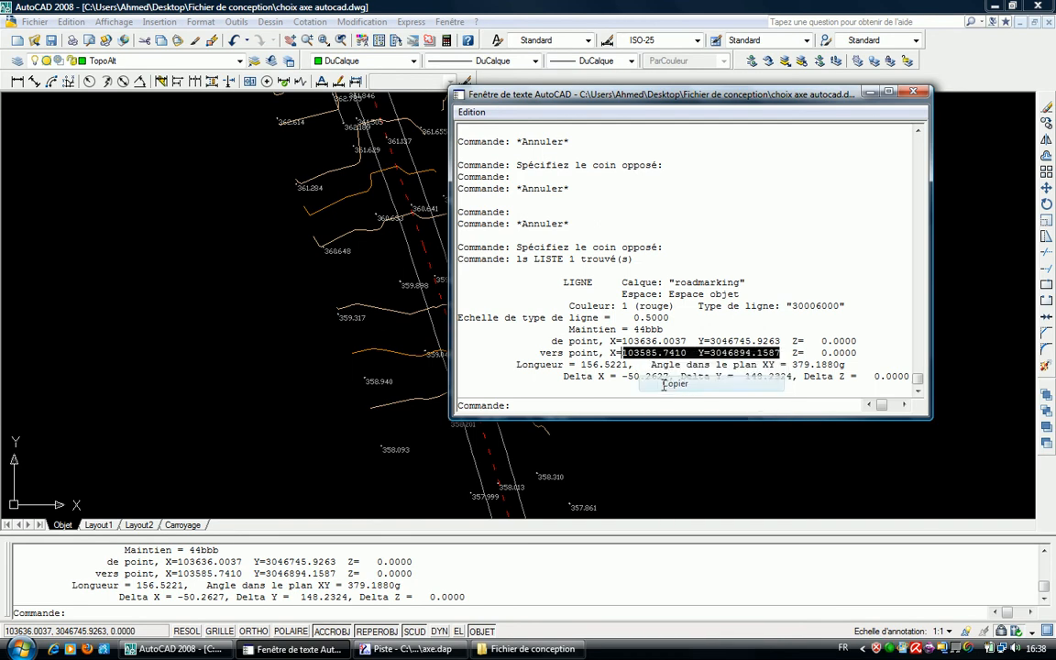
{"action": "left_click", "coordinate": [669, 383]}
- Switch to Piste and define point P24 at 103585.7410 3046894.1587
{"action": "left_click", "coordinate": [406, 649]}
{"action": "type", "text": "POI P24"}
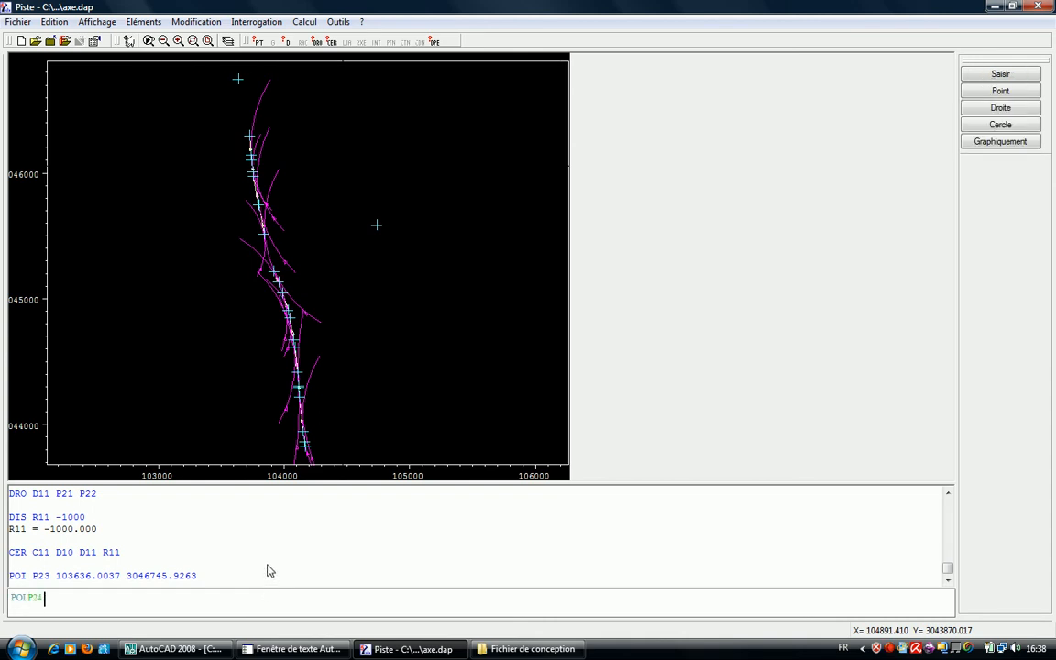
{"action": "key", "text": "ctrl+v"}
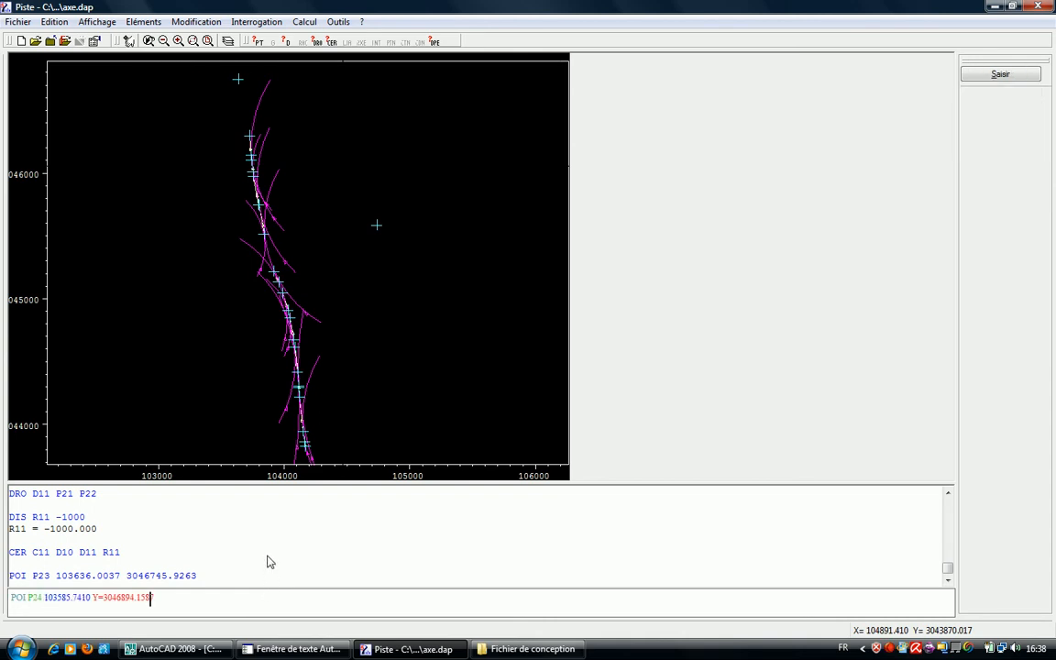
{"action": "key", "text": "BackSpace"}
{"action": "key", "text": "BackSpace"}
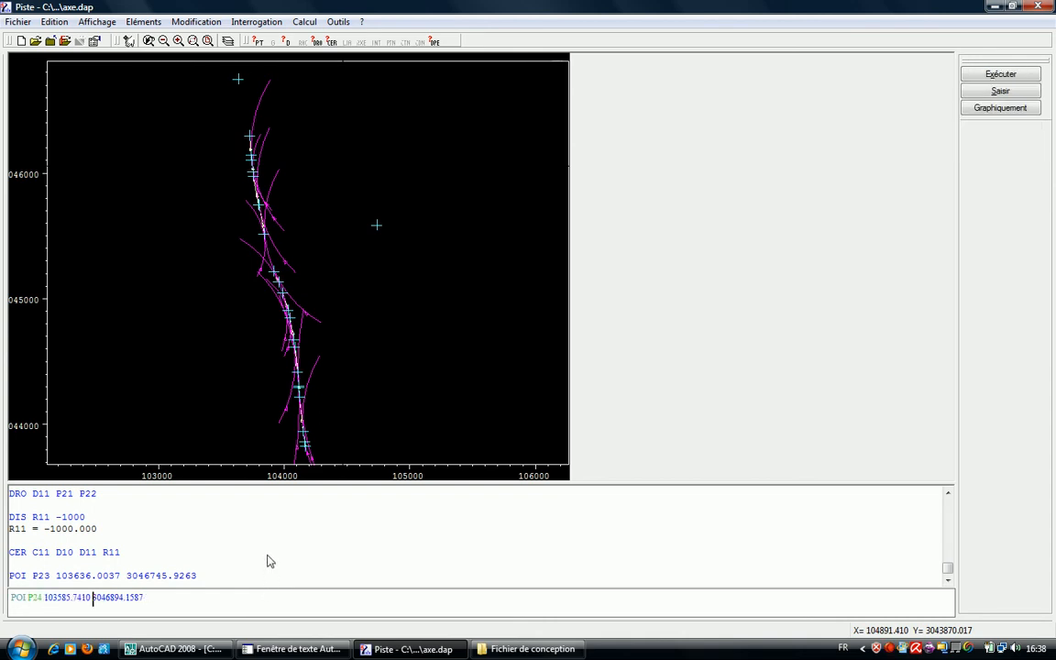
{"action": "key", "text": "Return"}
{"action": "right_click", "coordinate": [356, 349]}
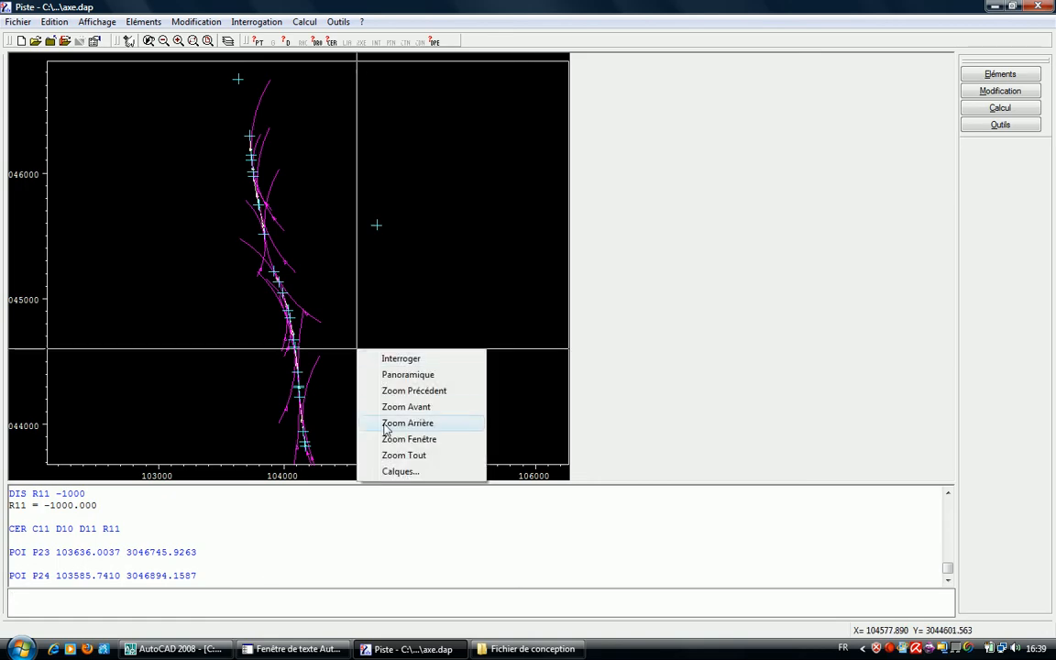
{"action": "left_click", "coordinate": [405, 455]}
- Define line D12 through points P23 and P24
{"action": "type", "text": "DR"}
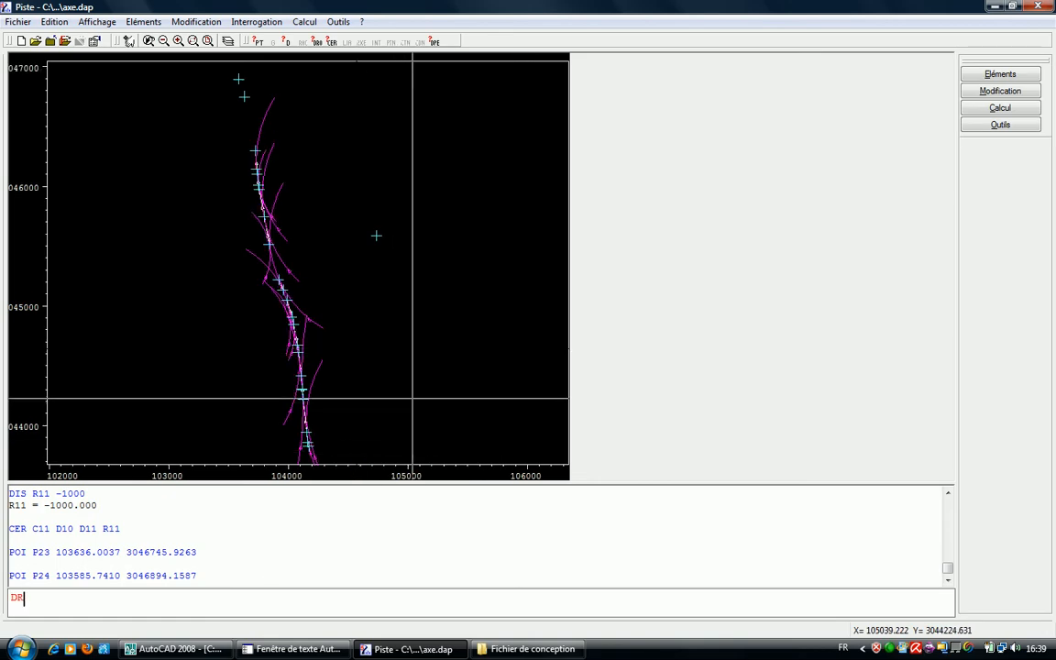
{"action": "type", "text": "O D"}
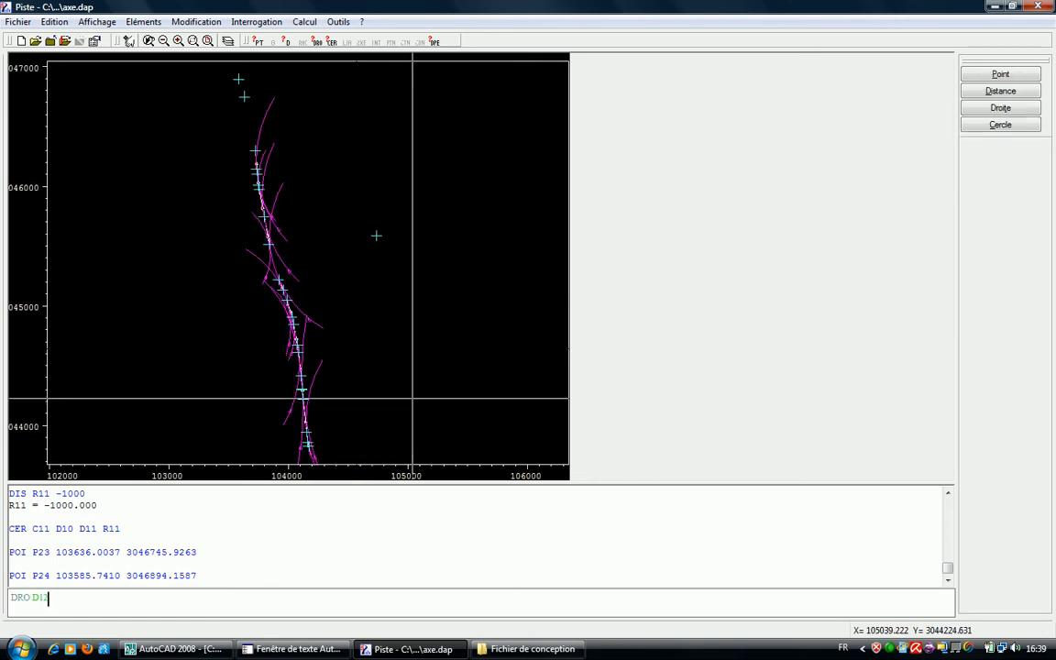
{"action": "type", "text": "11"}
{"action": "key", "text": "BackSpace"}
{"action": "type", "text": "2"}
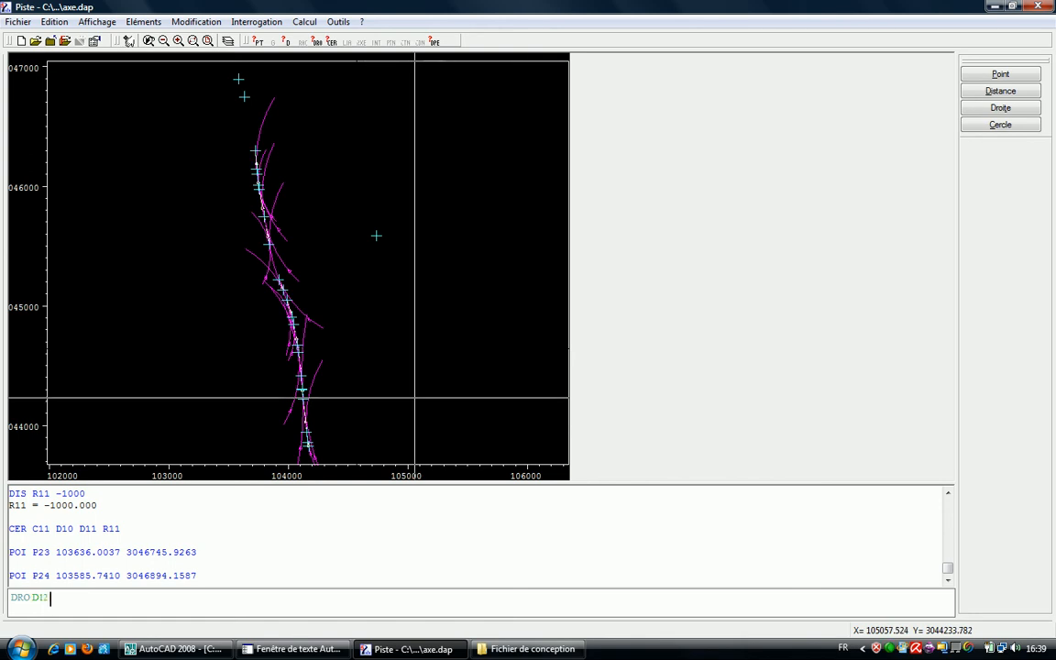
{"action": "left_click", "coordinate": [245, 96]}
{"action": "left_click", "coordinate": [244, 82]}
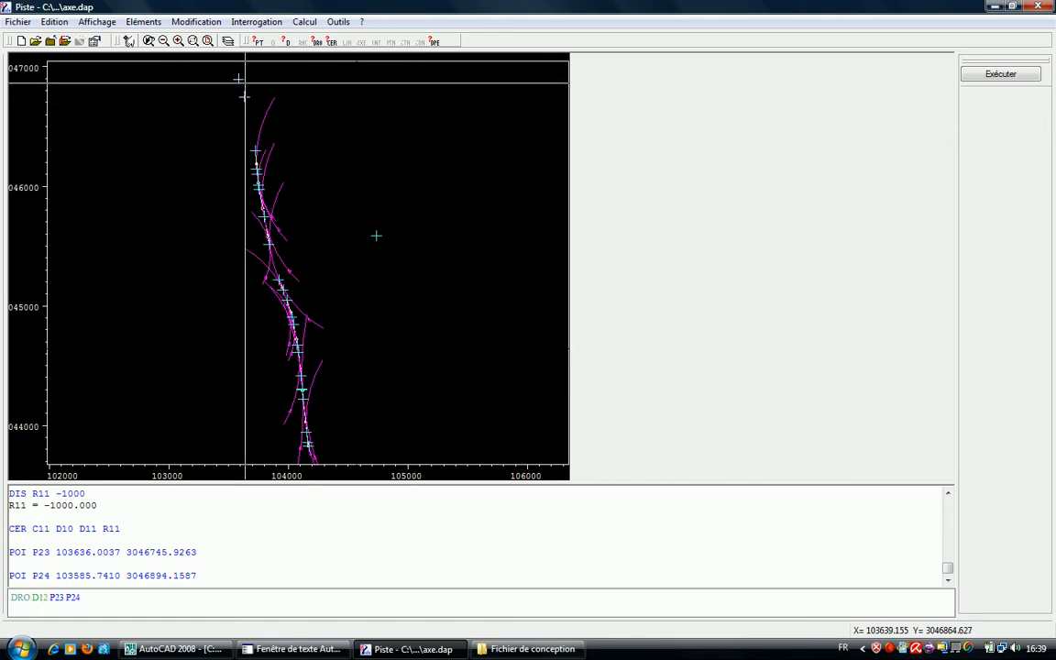
{"action": "key", "text": "Return"}
- Start defining distance R12, and switch to AutoCAD to list the long red arc below the straight segment for its radius
{"action": "type", "text": "DIS"}
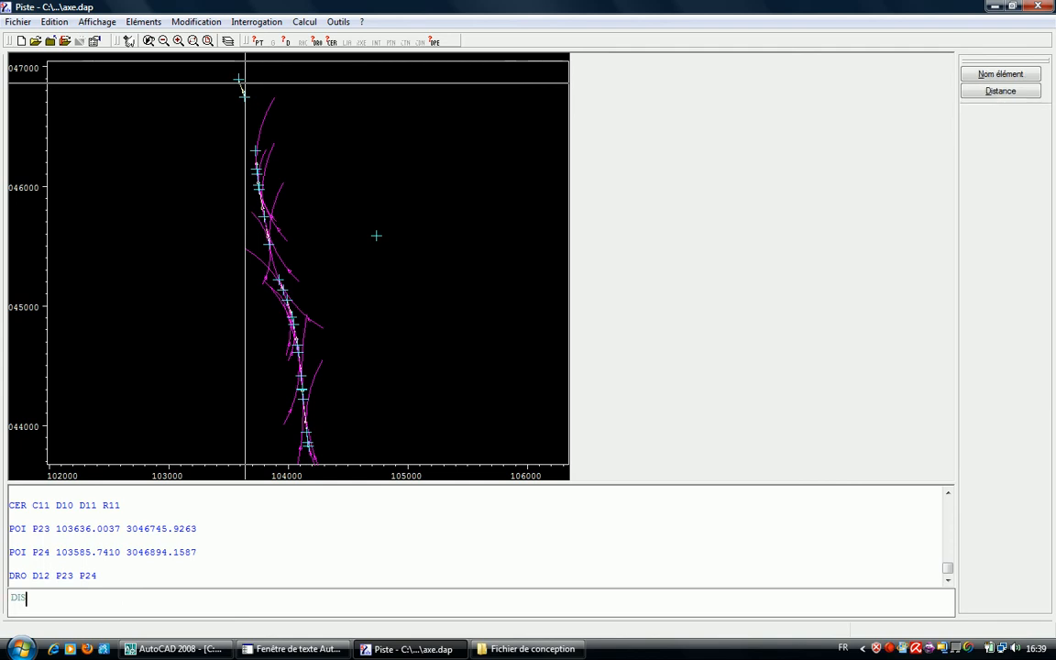
{"action": "type", "text": " R11"}
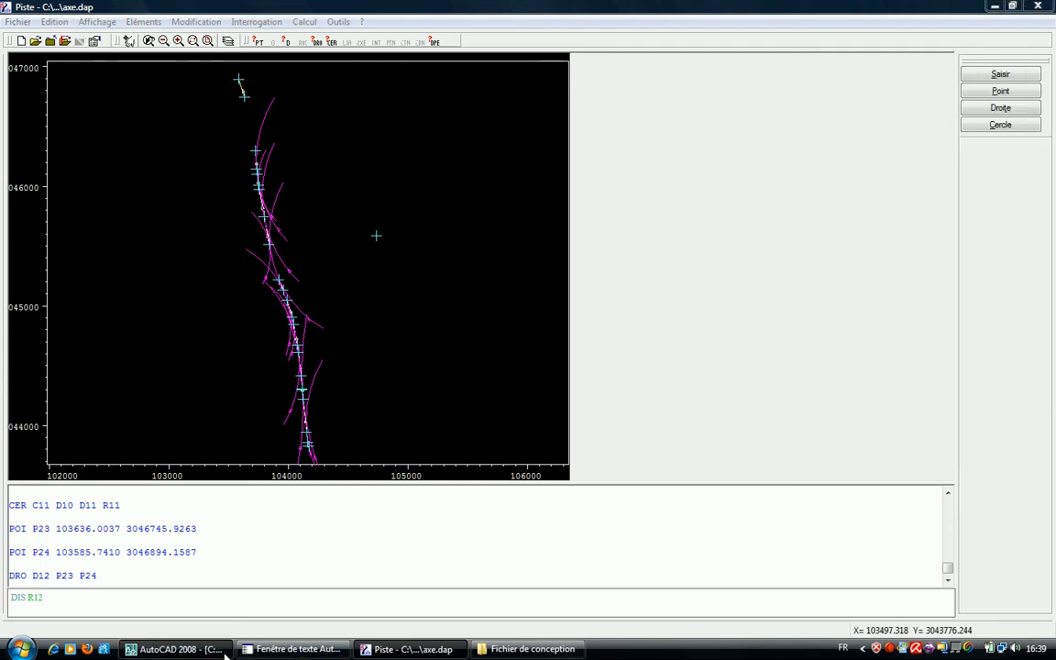
{"action": "left_click", "coordinate": [174, 649]}
{"action": "scroll", "coordinate": [401, 380], "scroll_direction": "down", "scroll_amount": 3}
{"action": "key", "text": "Escape"}
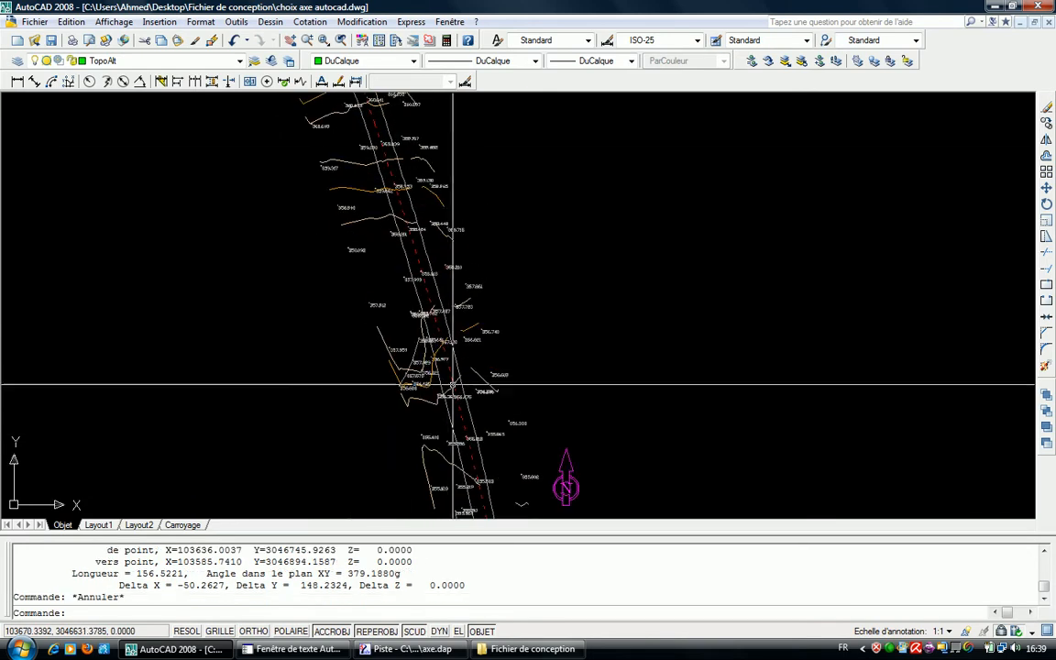
{"action": "double_click", "coordinate": [467, 435]}
{"action": "scroll", "coordinate": [456, 432], "scroll_direction": "up", "scroll_amount": 3}
{"action": "middle_click_drag", "start_coordinate": [453, 436], "coordinate": [426, 280]}
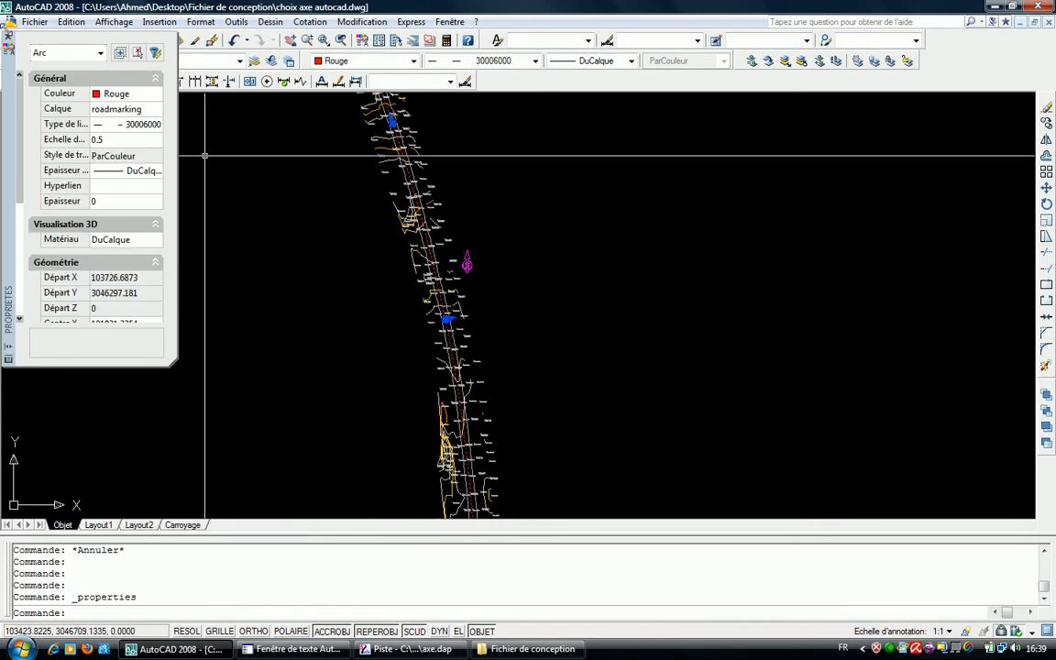
{"action": "left_click", "coordinate": [8, 35]}
{"action": "type", "text": "ls"}
{"action": "key", "text": "Return"}
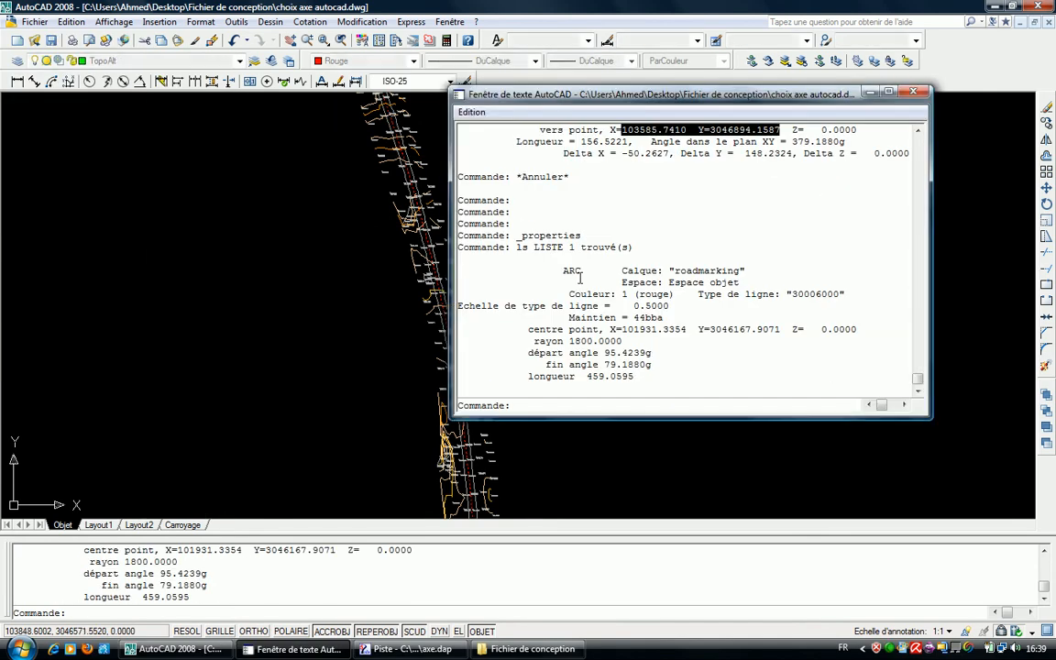
- Switch to Piste and define distance R12 as 1800
{"action": "left_click", "coordinate": [399, 648]}
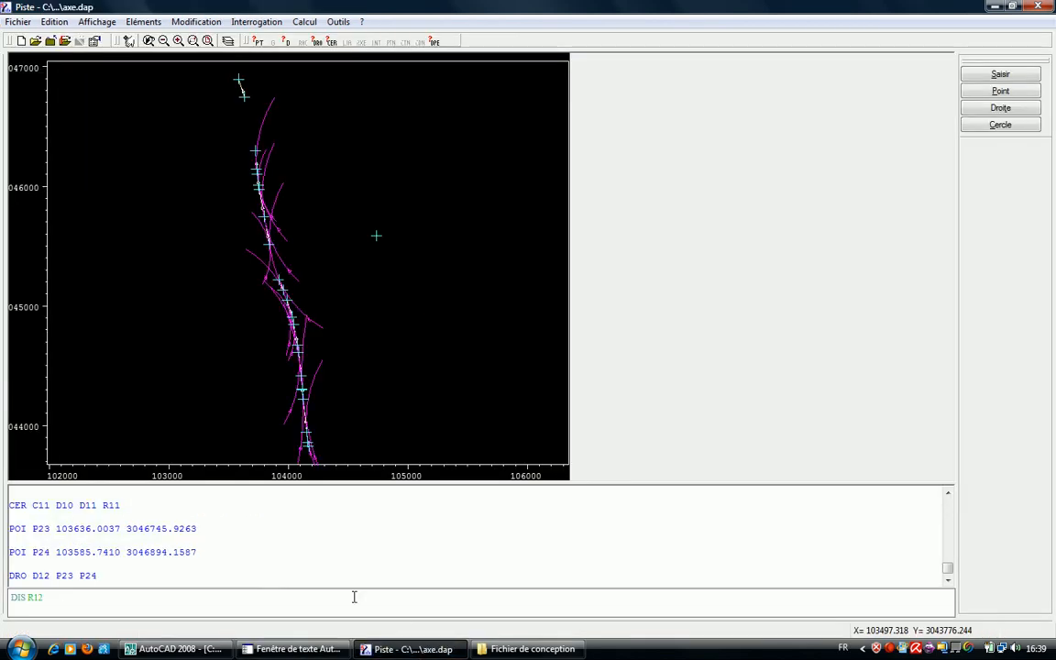
{"action": "type", "text": "DIS R12 1800"}
{"action": "key", "text": "Return"}
- Define circle C12 from lines D11 and D12 with radius R12
{"action": "type", "text": "CER C12"}
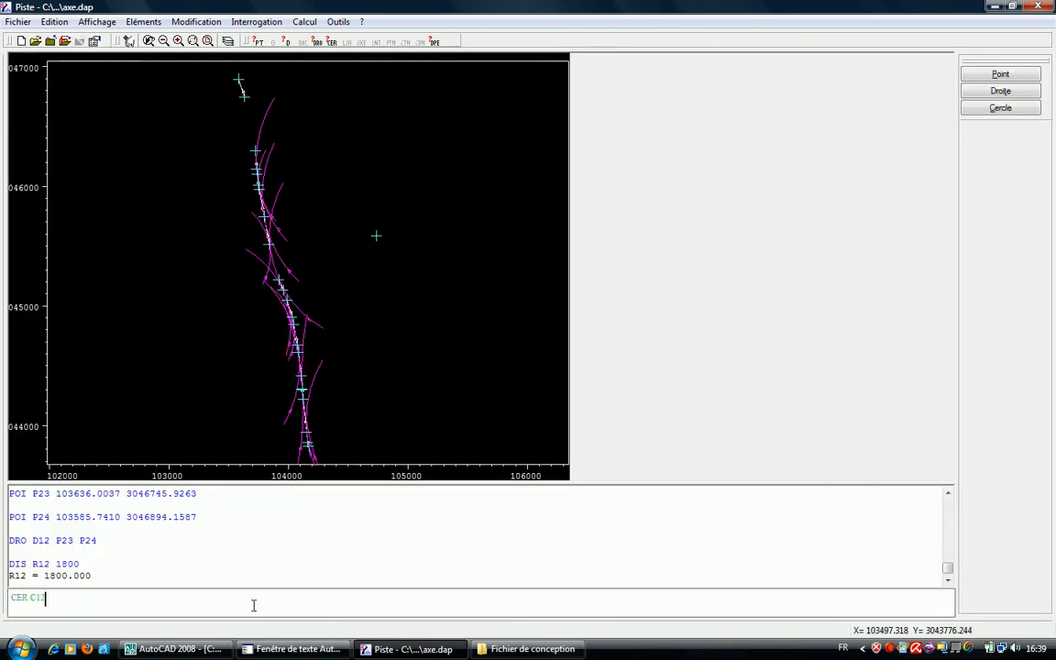
{"action": "left_click", "coordinate": [985, 93]}
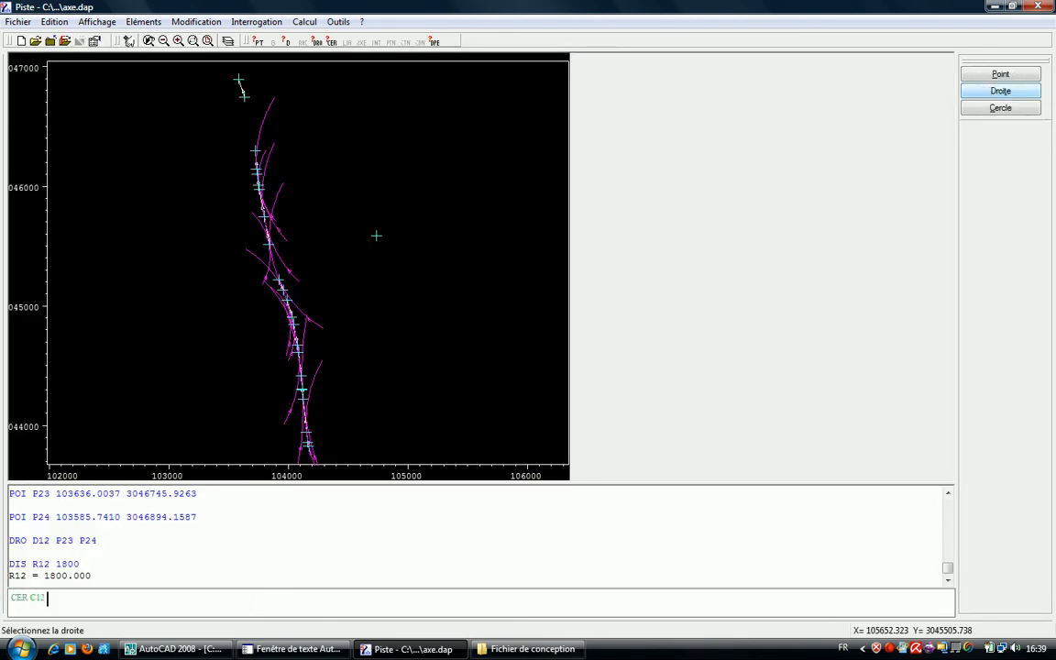
{"action": "left_click", "coordinate": [252, 154]}
{"action": "left_click", "coordinate": [1001, 91]}
{"action": "left_click", "coordinate": [236, 84]}
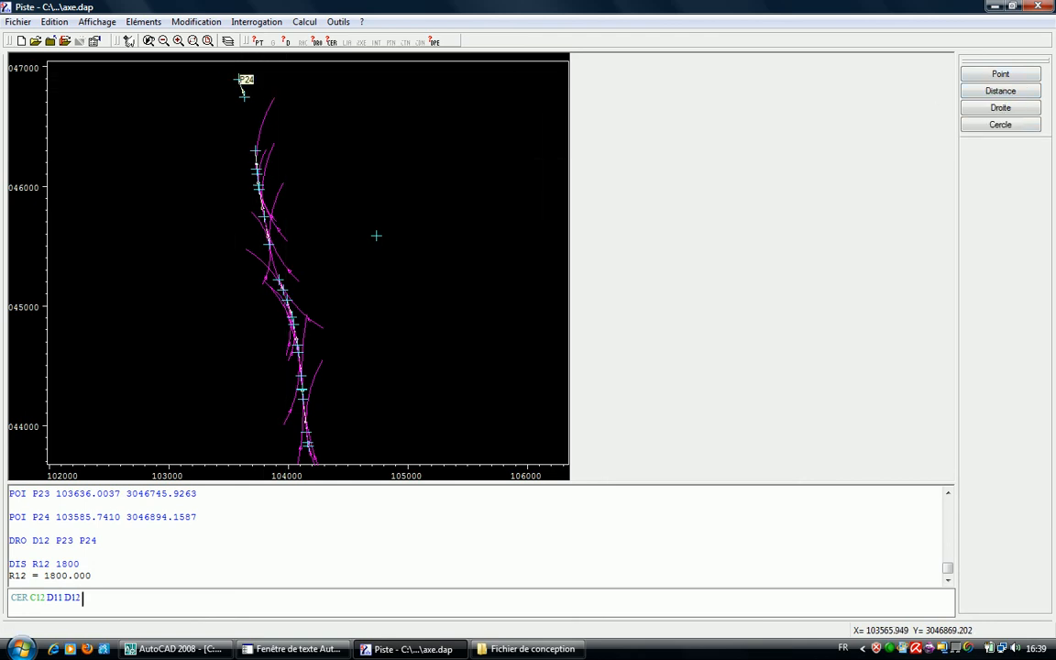
{"action": "type", "text": "R12"}
{"action": "key", "text": "Return"}
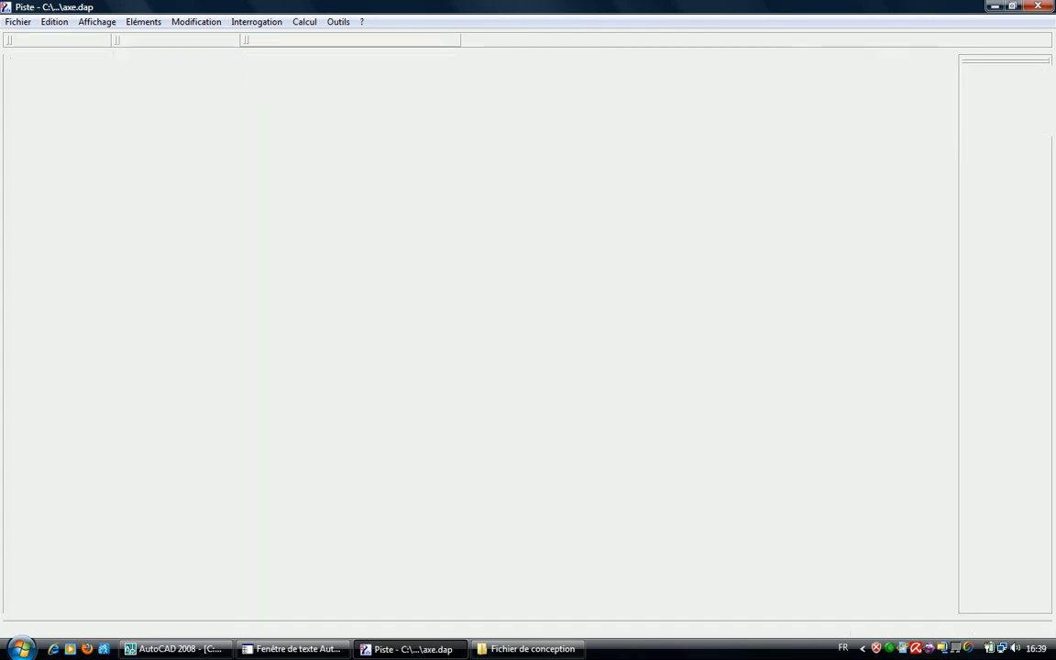
- Switch to AutoCAD and erase the already transferred red arc and the straight centreline segment above it
{"action": "key", "text": "alt+Tab"}
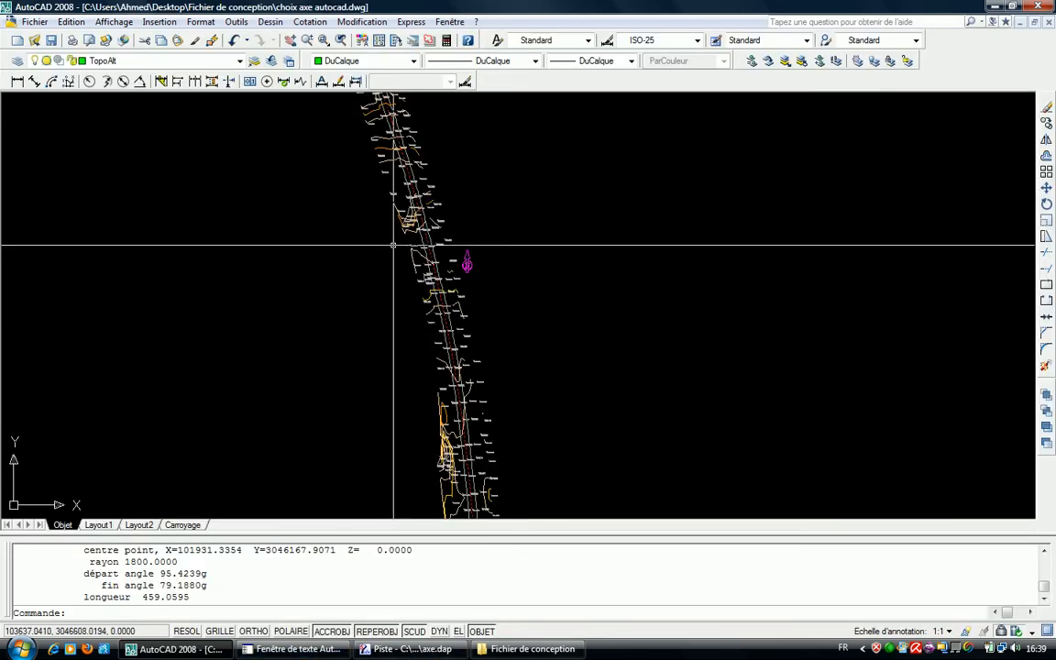
{"action": "key", "text": "Escape"}
{"action": "scroll", "coordinate": [438, 240], "scroll_direction": "up", "scroll_amount": 3}
{"action": "left_click", "coordinate": [449, 266]}
{"action": "left_click", "coordinate": [441, 254]}
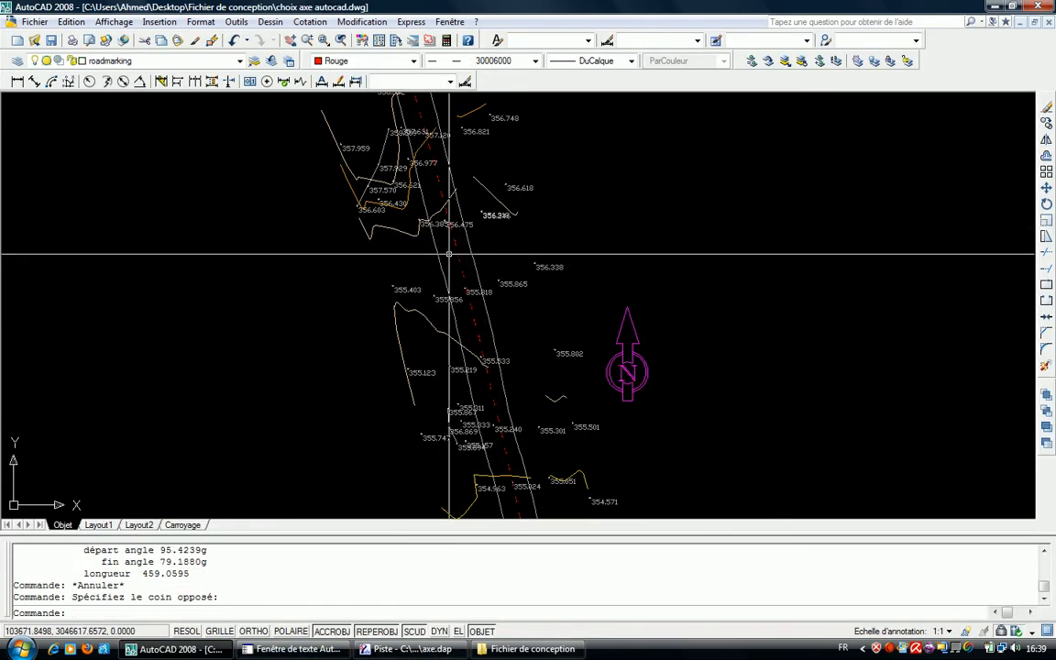
{"action": "scroll", "coordinate": [451, 323], "scroll_direction": "down", "scroll_amount": 4}
{"action": "scroll", "coordinate": [451, 322], "scroll_direction": "up", "scroll_amount": 5}
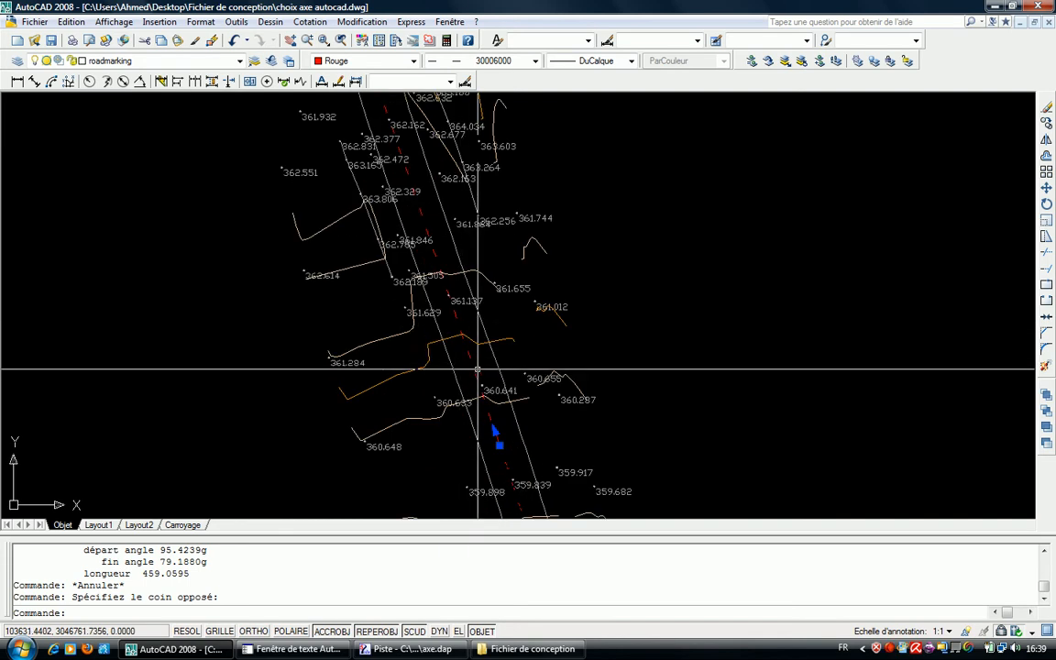
{"action": "left_click", "coordinate": [472, 348]}
{"action": "left_click", "coordinate": [461, 356]}
{"action": "key", "text": "Delete"}
- List the next straight red centreline segment, north of the short arc, to get its endpoint coordinates
{"action": "scroll", "coordinate": [452, 286], "scroll_direction": "down", "scroll_amount": 3}
{"action": "scroll", "coordinate": [388, 441], "scroll_direction": "up", "scroll_amount": 6}
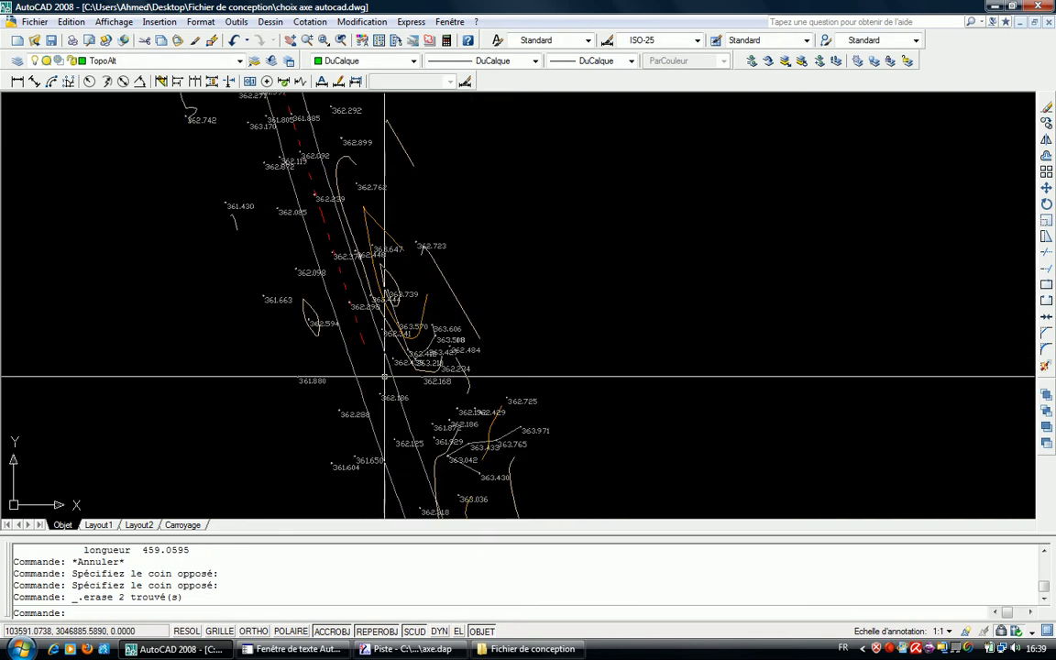
{"action": "key", "text": "Escape"}
{"action": "left_click", "coordinate": [368, 285]}
{"action": "left_click", "coordinate": [330, 297]}
{"action": "scroll", "coordinate": [351, 318], "scroll_direction": "down", "scroll_amount": 7}
{"action": "scroll", "coordinate": [347, 312], "scroll_direction": "up", "scroll_amount": 5}
{"action": "scroll", "coordinate": [384, 408], "scroll_direction": "up", "scroll_amount": 5}
{"action": "scroll", "coordinate": [424, 316], "scroll_direction": "down", "scroll_amount": 8}
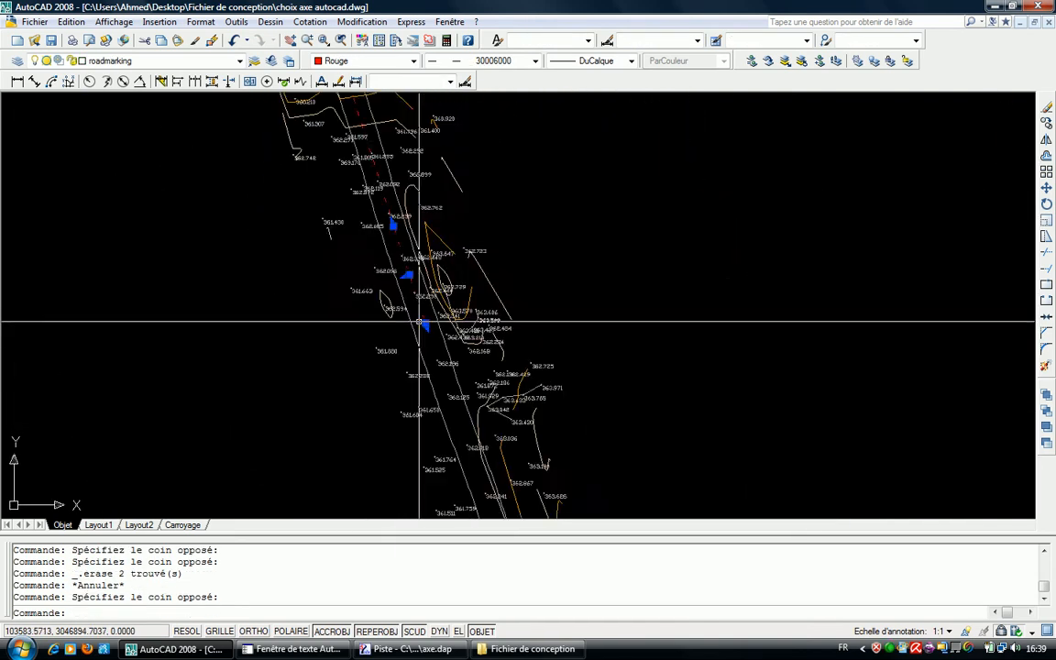
{"action": "scroll", "coordinate": [326, 274], "scroll_direction": "up", "scroll_amount": 2}
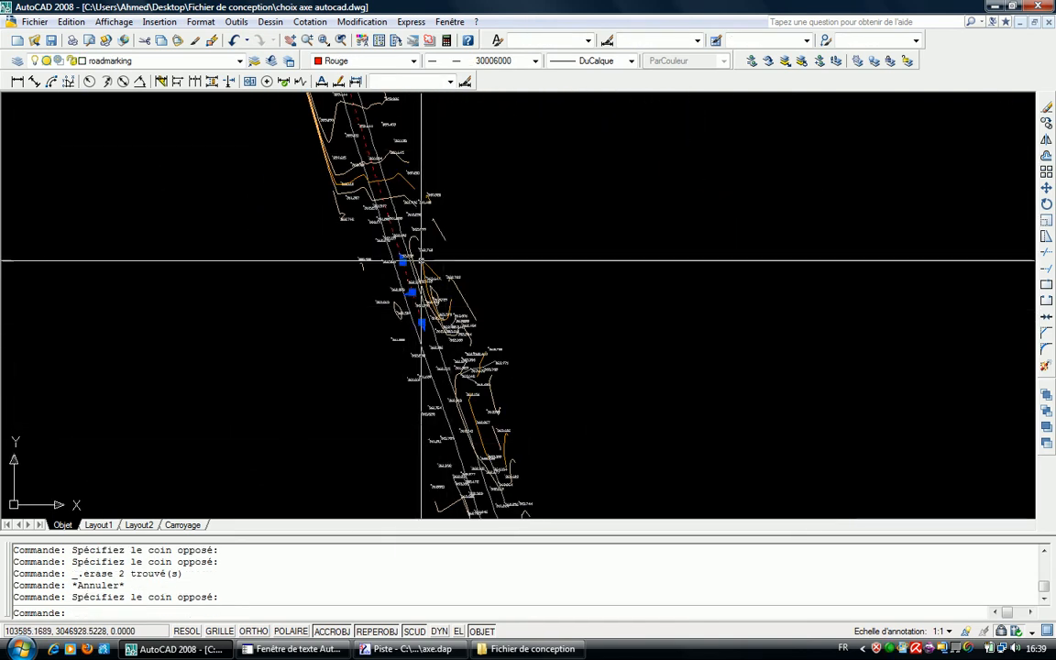
{"action": "scroll", "coordinate": [379, 244], "scroll_direction": "up", "scroll_amount": 4}
{"action": "scroll", "coordinate": [403, 321], "scroll_direction": "down", "scroll_amount": 5}
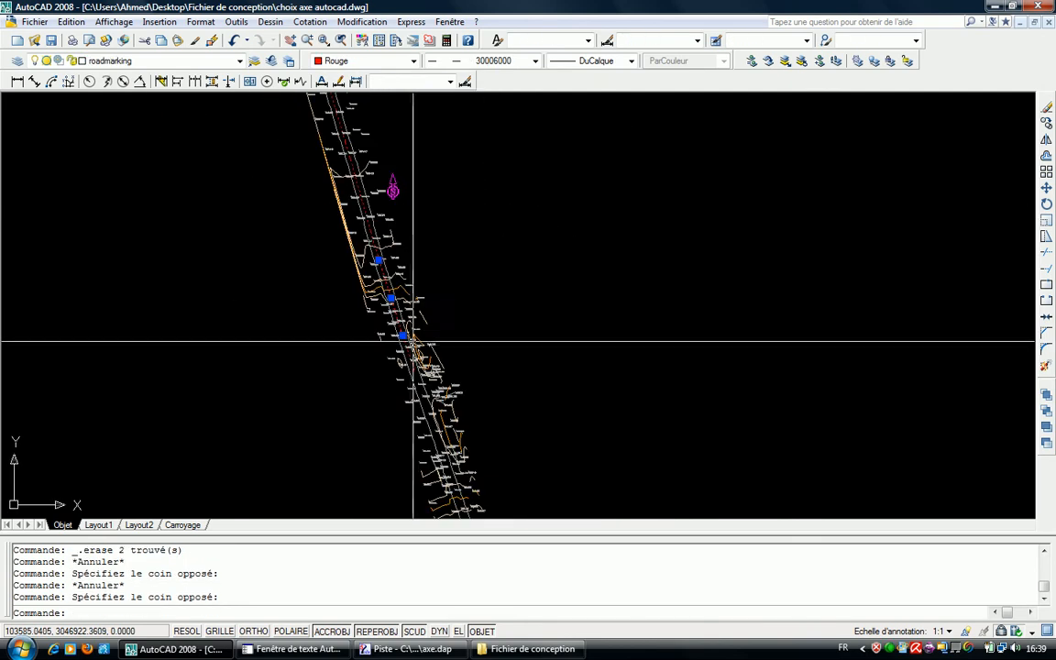
{"action": "scroll", "coordinate": [412, 340], "scroll_direction": "up", "scroll_amount": 5}
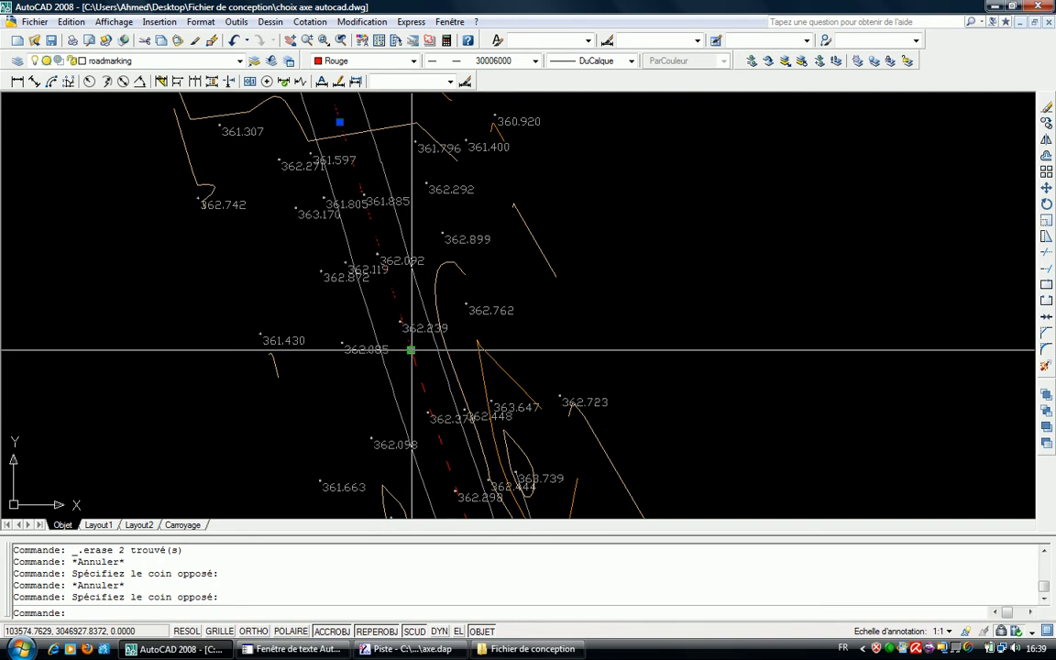
{"action": "key", "text": "Return"}
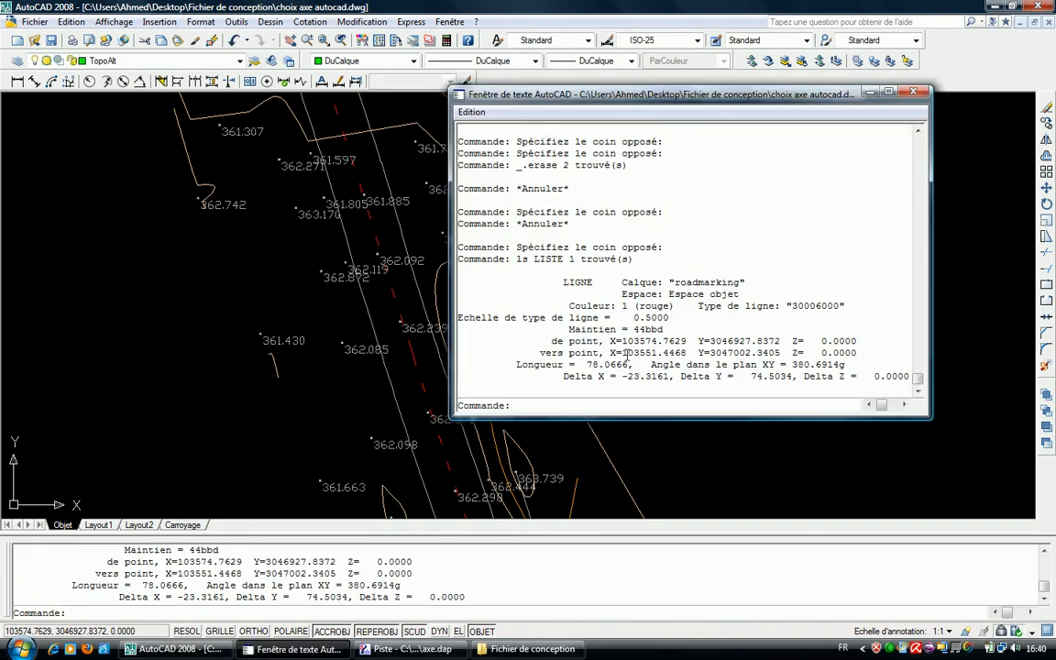
- Select the listed line's start coordinates for copying, and switch to Piste to start defining point P25
{"action": "left_click_drag", "start_coordinate": [623, 343], "coordinate": [778, 341]}
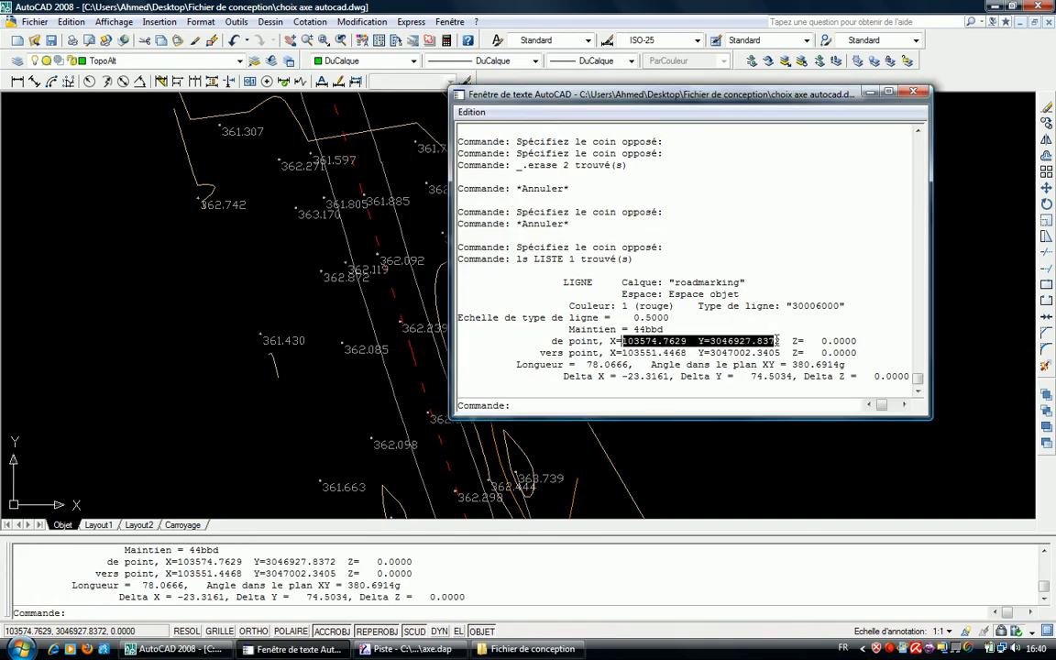
{"action": "left_click", "coordinate": [782, 341]}
{"action": "left_click_drag", "start_coordinate": [780, 341], "coordinate": [623, 341]}
{"action": "left_click", "coordinate": [623, 340]}
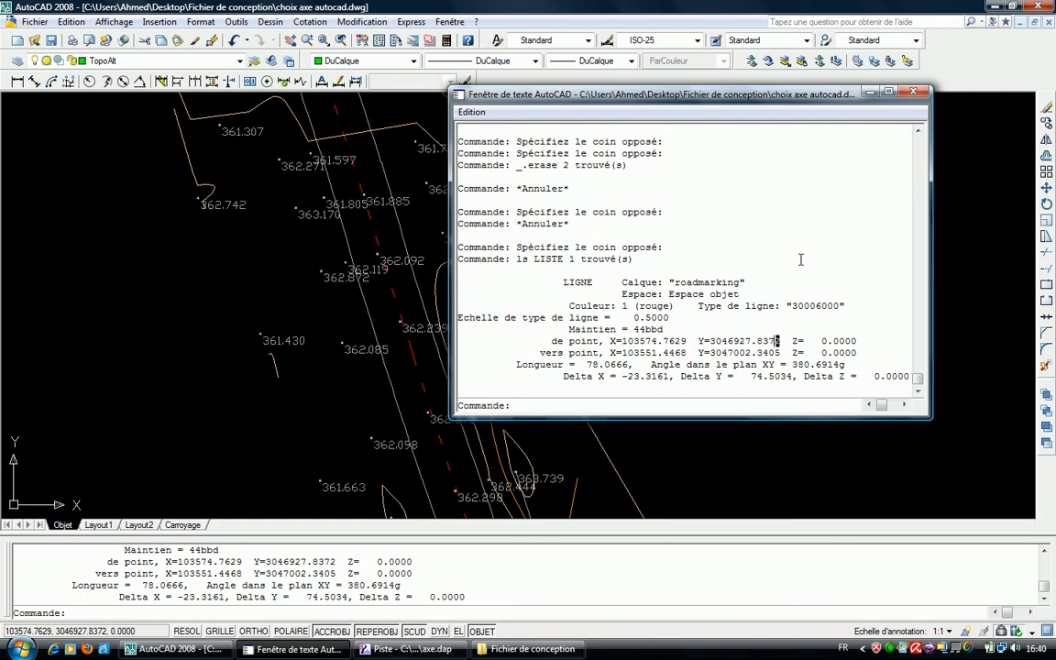
{"action": "left_click_drag", "start_coordinate": [780, 341], "coordinate": [623, 341]}
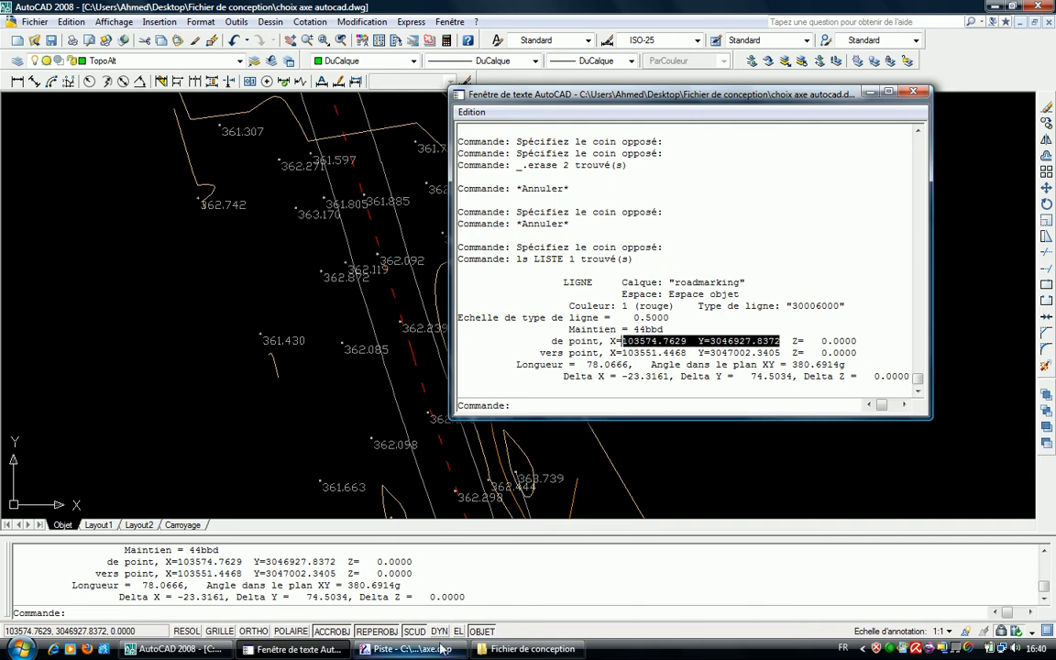
{"action": "left_click", "coordinate": [406, 649]}
{"action": "type", "text": "POI P25"}
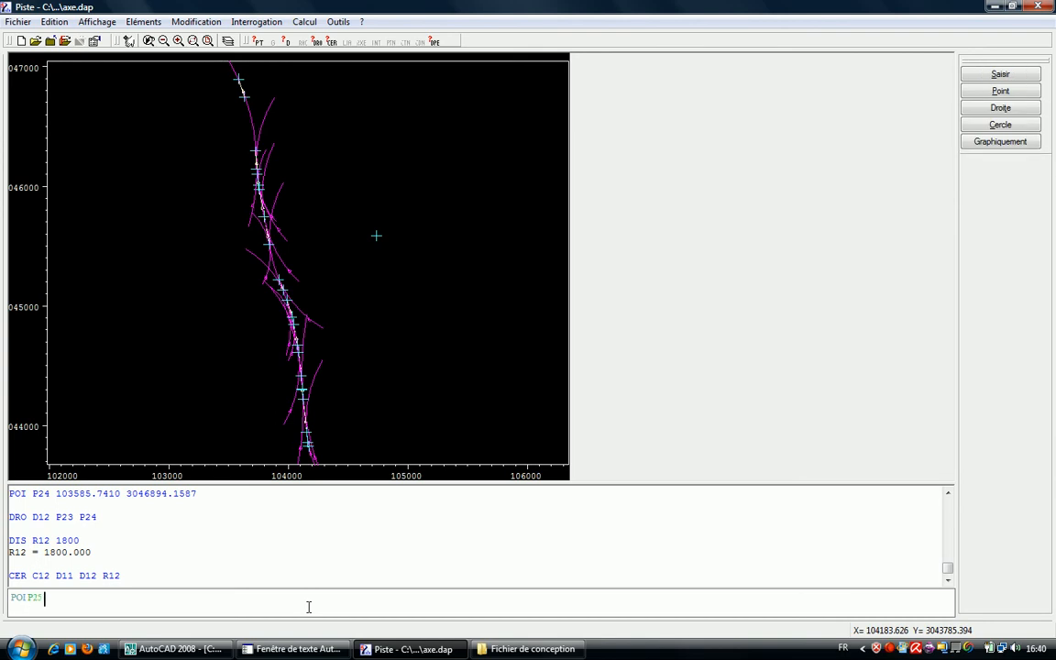
- Return to the AutoCAD text window and copy the listed line's start X and Y coordinates
{"action": "left_click", "coordinate": [305, 649]}
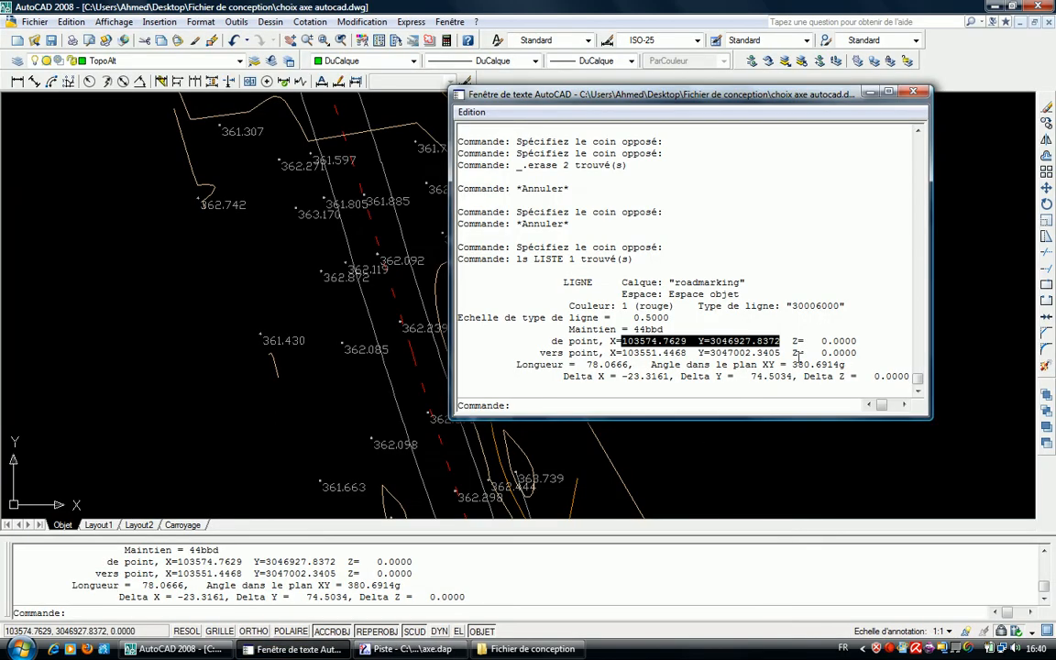
{"action": "left_click_drag", "start_coordinate": [785, 344], "coordinate": [623, 341]}
{"action": "left_click", "coordinate": [625, 340]}
{"action": "left_click", "coordinate": [771, 341]}
{"action": "left_click", "coordinate": [623, 341]}
{"action": "left_click_drag", "start_coordinate": [780, 341], "coordinate": [624, 341]}
{"action": "left_click", "coordinate": [623, 341]}
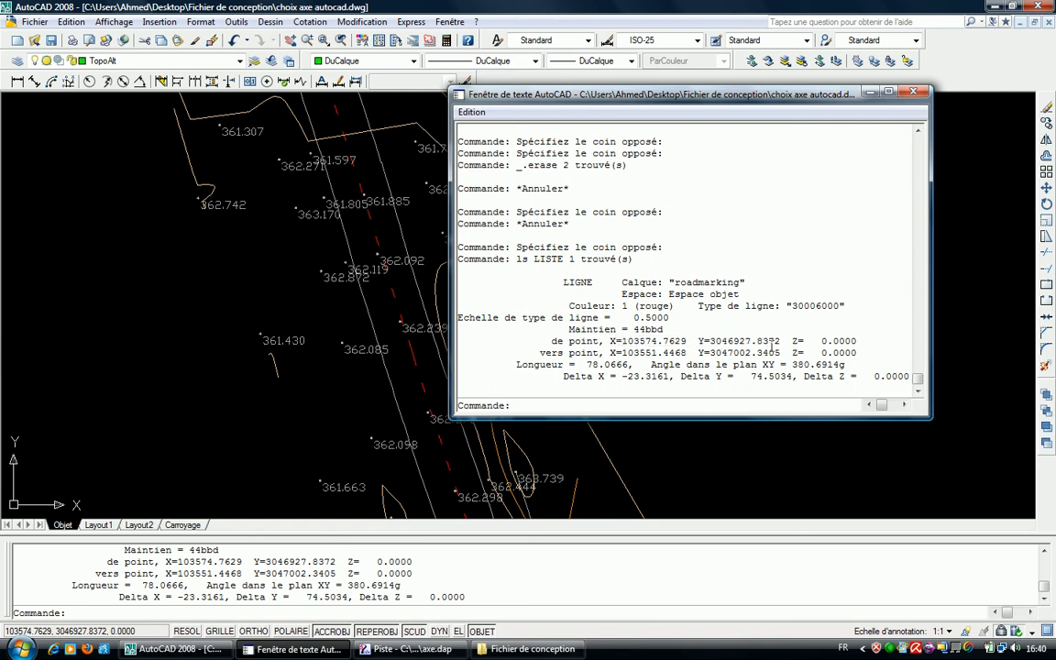
{"action": "left_click_drag", "start_coordinate": [780, 341], "coordinate": [616, 341]}
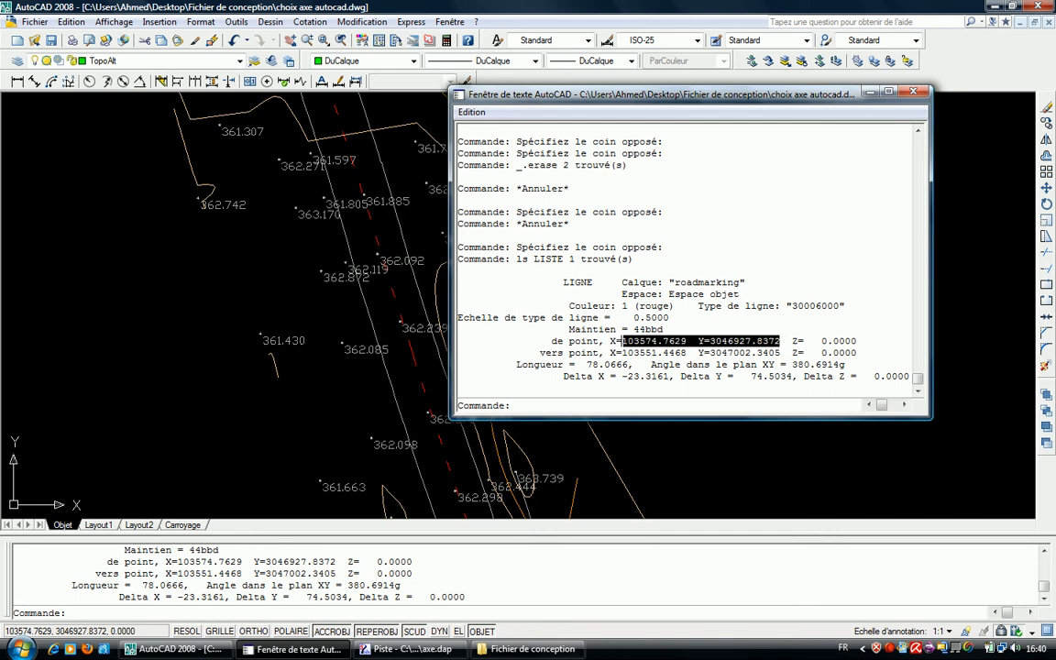
{"action": "key", "text": "alt+Tab"}
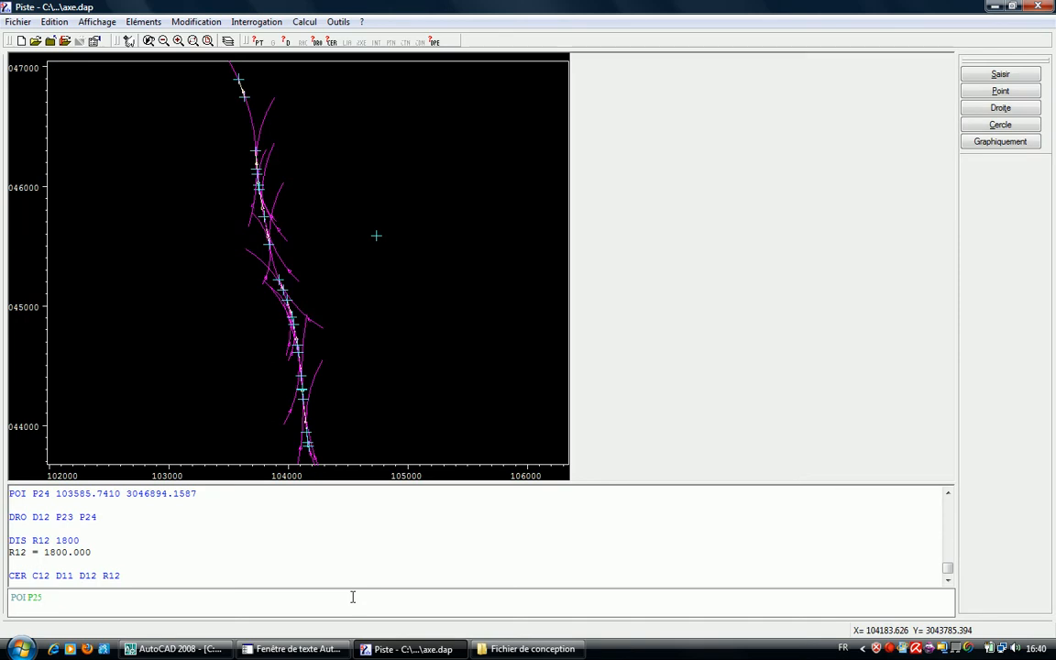
{"action": "key", "text": "alt+Tab"}
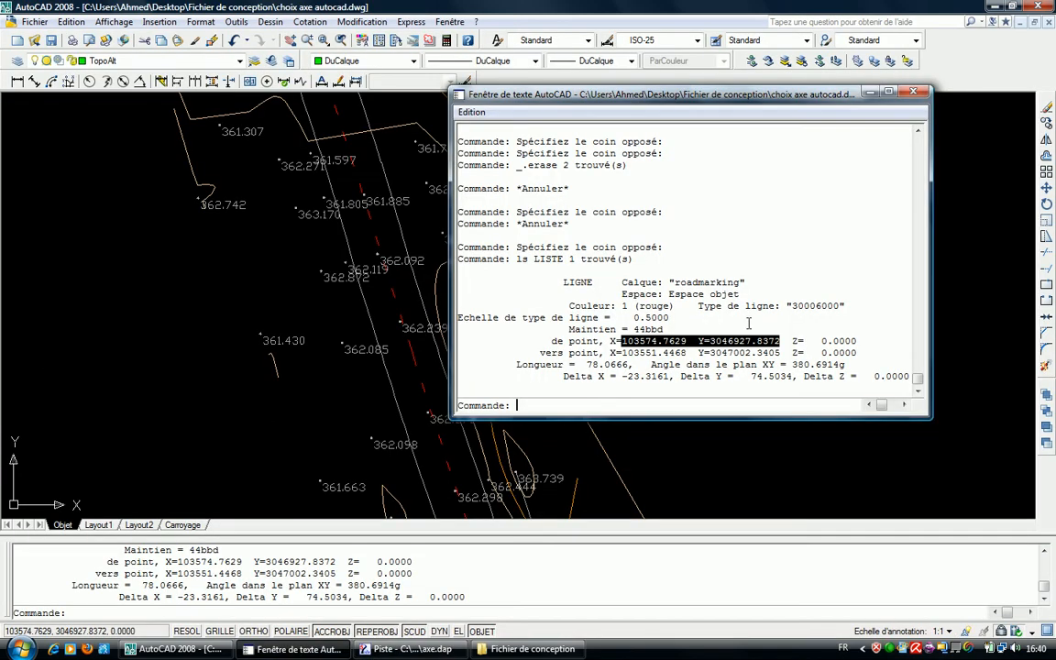
{"action": "left_click_drag", "start_coordinate": [781, 342], "coordinate": [621, 342]}
{"action": "key", "text": "ctrl+c"}
{"action": "left_click", "coordinate": [623, 342]}
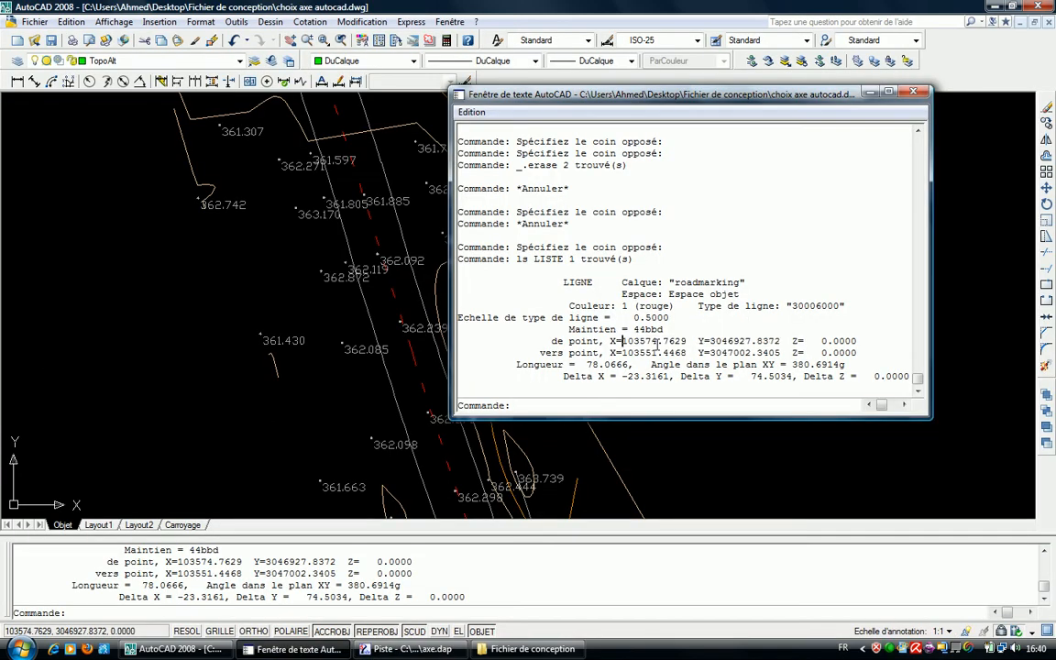
{"action": "mouse_move", "coordinate": [780, 342]}
{"action": "left_mouse_down"}
{"action": "mouse_move", "coordinate": [591, 342]}
{"action": "mouse_move", "coordinate": [771, 340]}
{"action": "left_mouse_up"}
{"action": "left_click", "coordinate": [622, 342]}
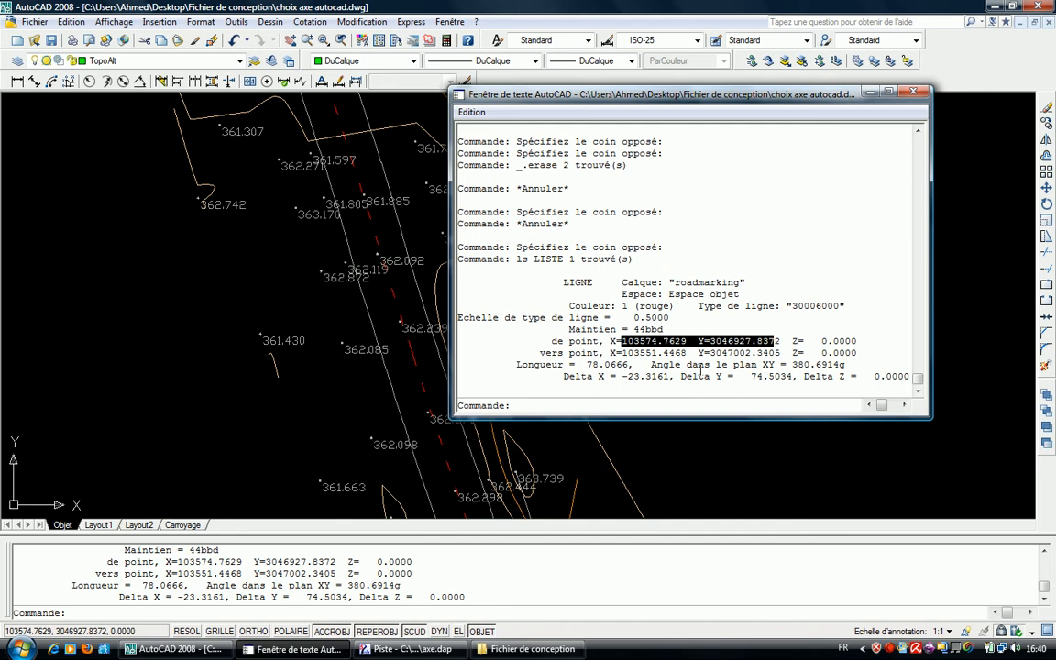
- Switch to Piste and define point P25 at 103574.7629 3046927.837 from the copied coordinates
{"action": "key", "text": "alt+Tab"}
{"action": "key", "text": "ctrl+v"}
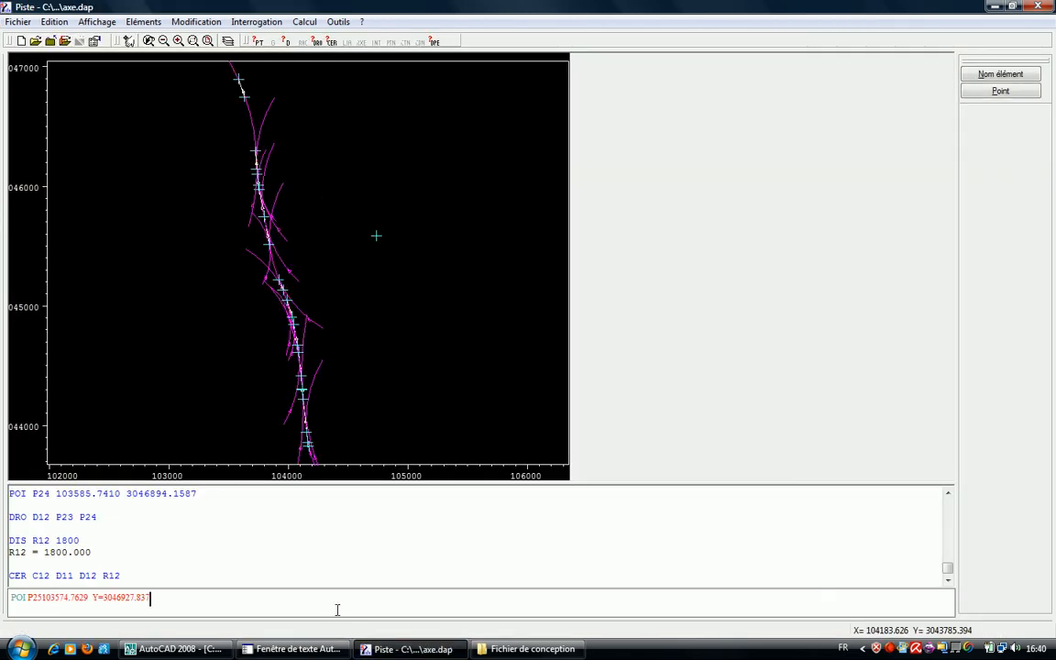
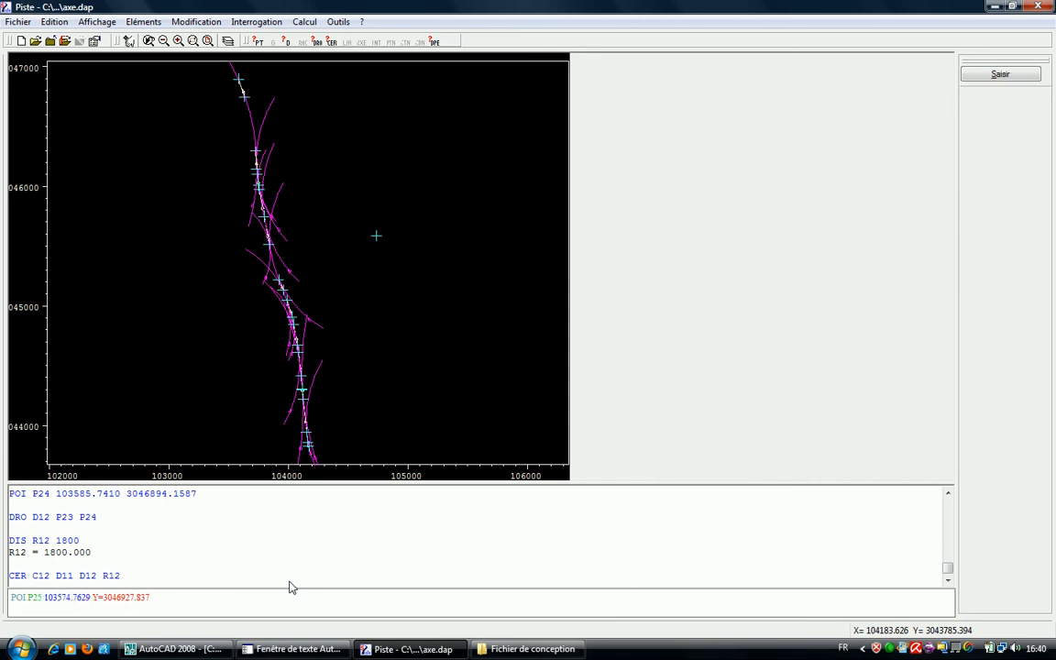
{"action": "key", "text": "BackSpace"}
{"action": "key", "text": "BackSpace"}
{"action": "key", "text": "Return"}
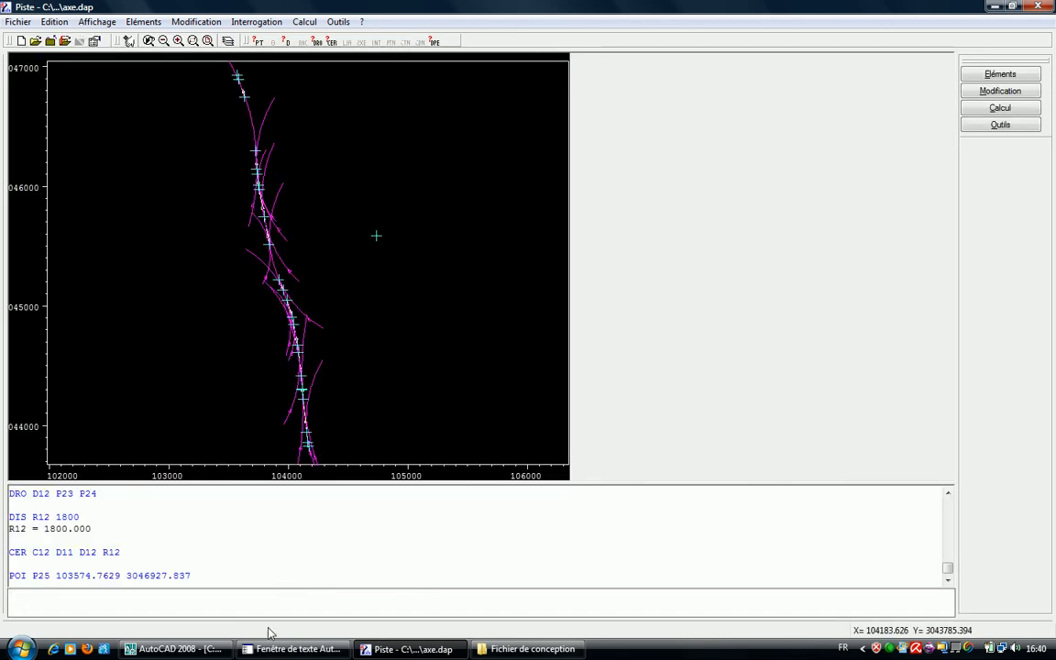
- Copy the line's end coordinates from AutoCAD and define point P26 in Piste at 103551.4468 3047002.3405
{"action": "key", "text": "alt+Tab"}
{"action": "left_click_drag", "start_coordinate": [780, 353], "coordinate": [639, 353]}
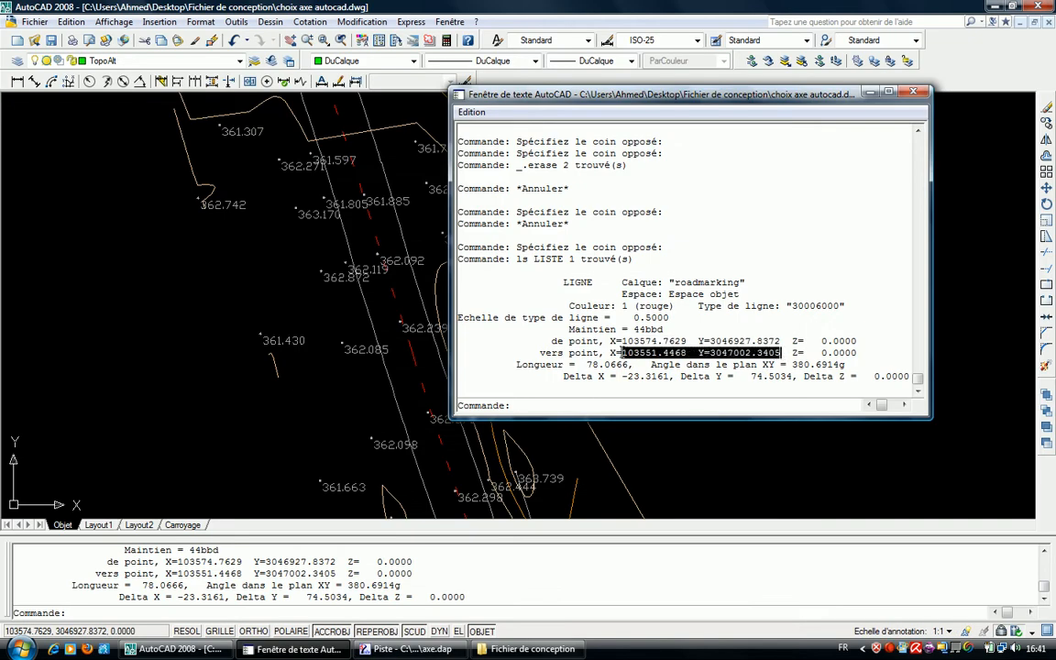
{"action": "right_click", "coordinate": [626, 353]}
{"action": "left_click", "coordinate": [674, 385]}
{"action": "key", "text": "alt+Tab"}
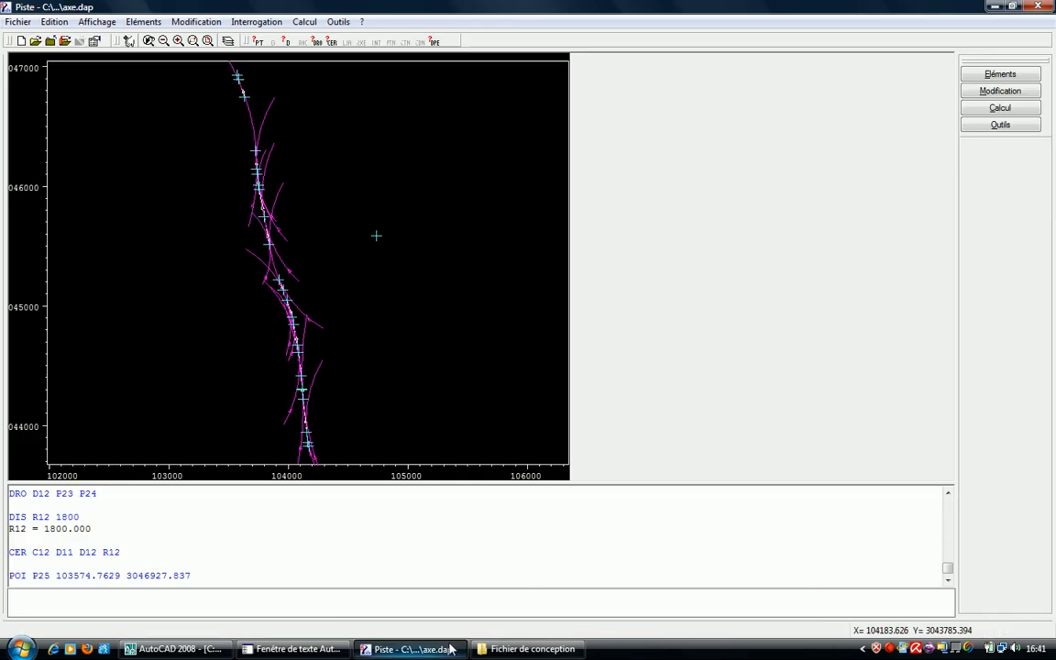
{"action": "type", "text": "POI P26"}
{"action": "key", "text": "ctrl+v"}
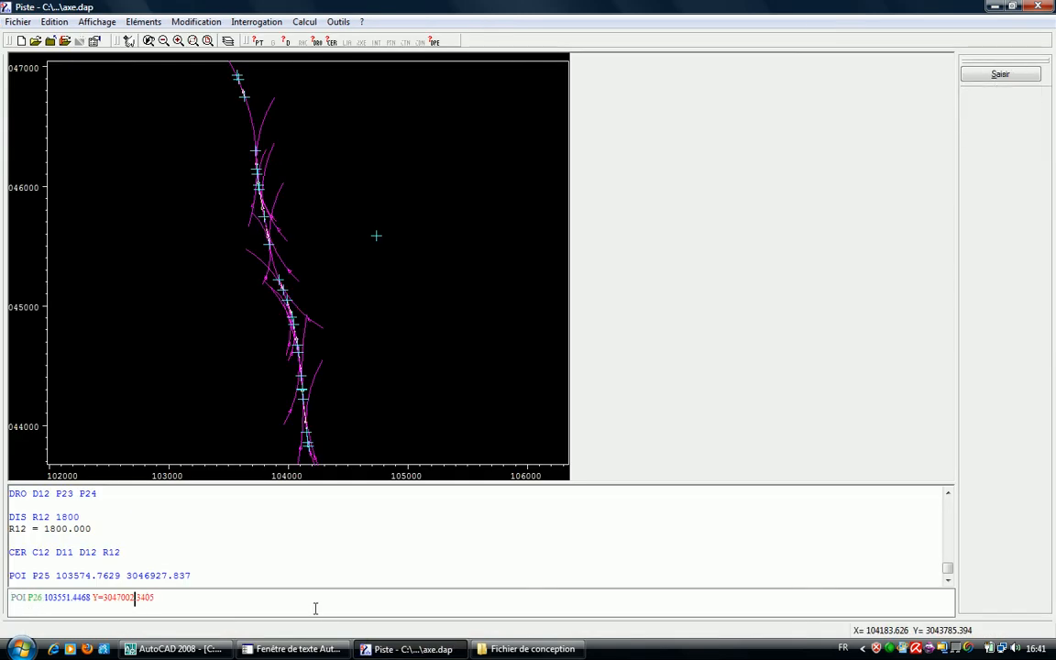
{"action": "key", "text": "BackSpace"}
{"action": "key", "text": "BackSpace"}
{"action": "key", "text": "Return"}
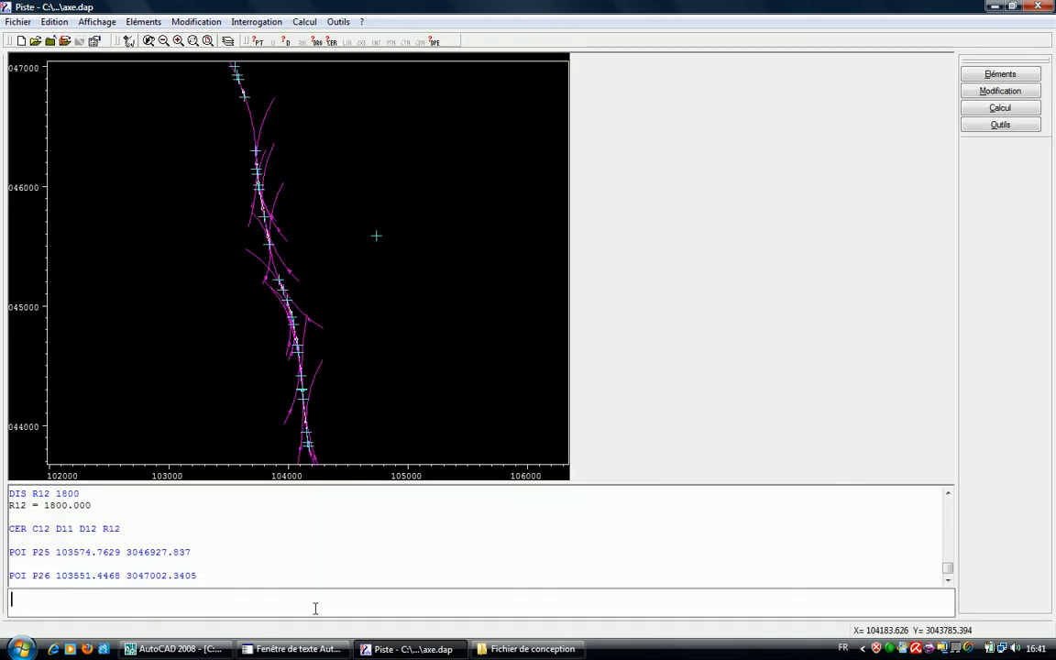
- Define line D13 through points P25 and P26
{"action": "type", "text": "DRO D13"}
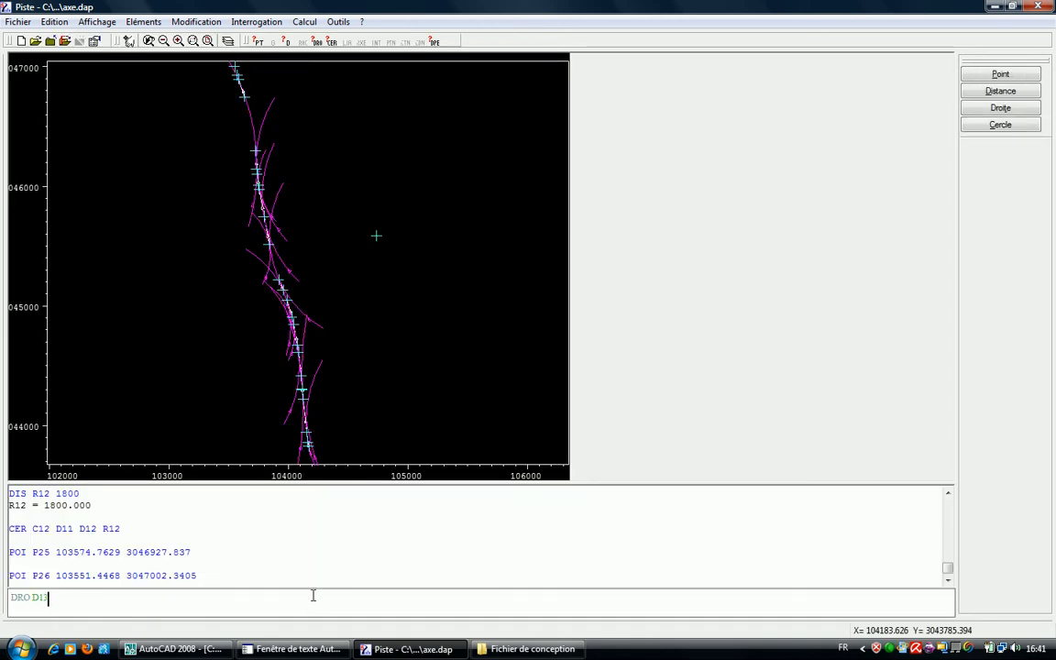
{"action": "type", "text": " P25 P26"}
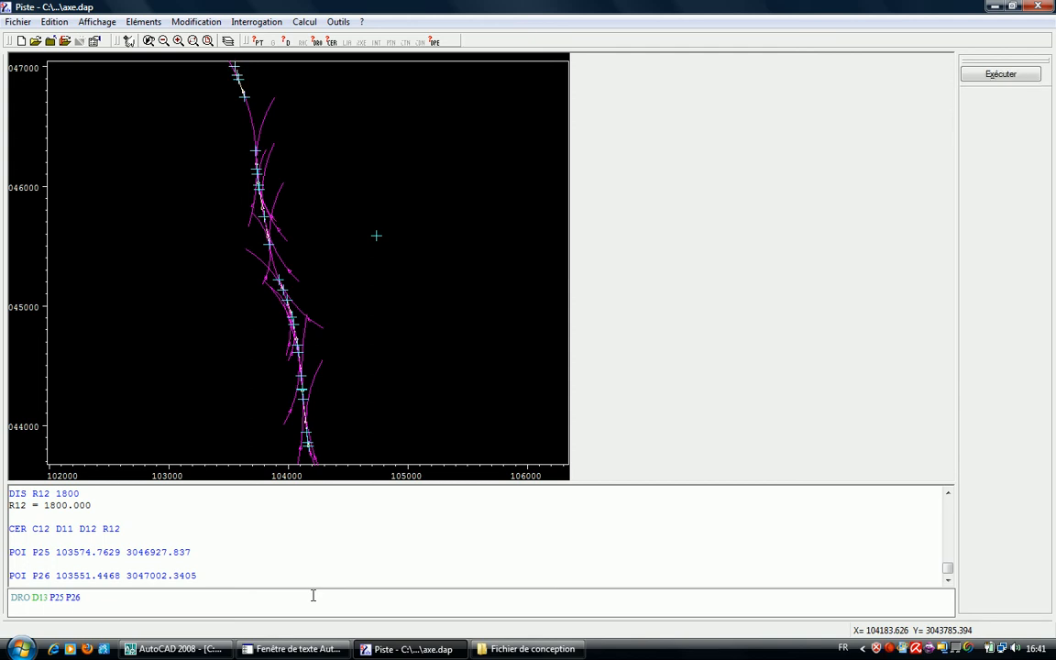
{"action": "key", "text": "Return"}
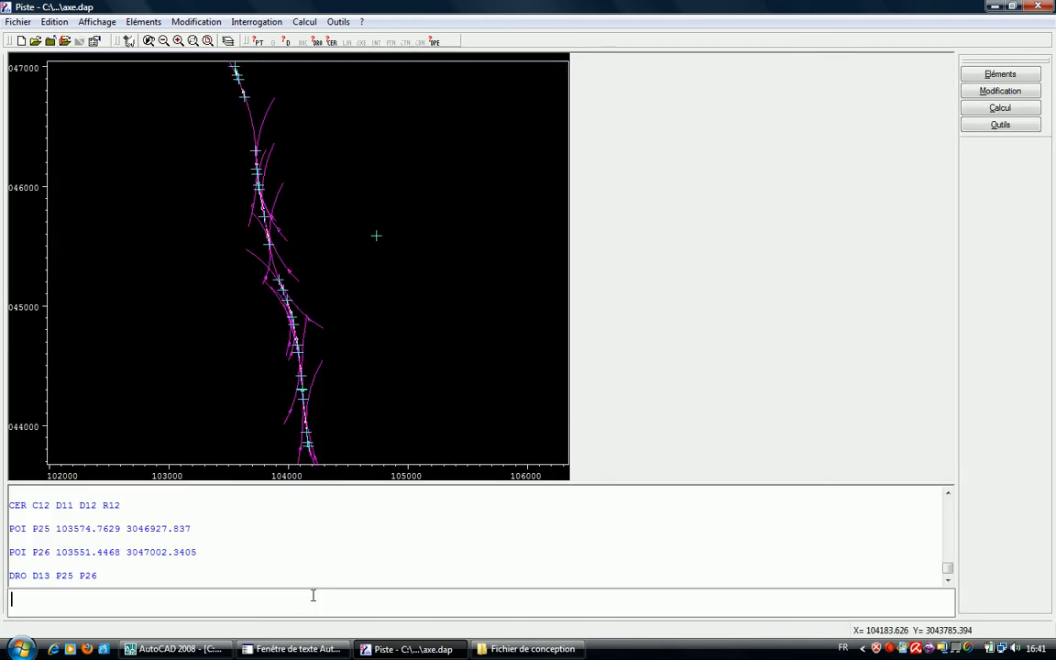
- Switch to AutoCAD and list the short red arc below the straight segment for its radius
{"action": "left_click", "coordinate": [207, 651]}
{"action": "key", "text": "Escape"}
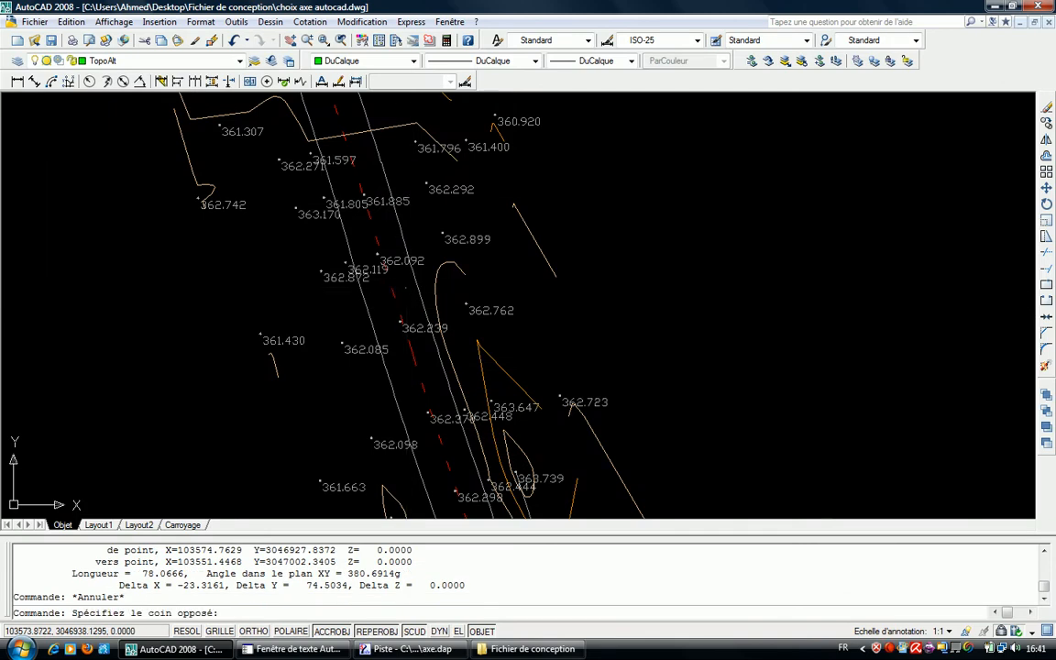
{"action": "left_click", "coordinate": [405, 287]}
{"action": "left_click", "coordinate": [371, 301]}
{"action": "scroll", "coordinate": [431, 330], "scroll_direction": "down", "scroll_amount": 6}
{"action": "middle_click_drag", "start_coordinate": [431, 330], "coordinate": [438, 298]}
{"action": "scroll", "coordinate": [437, 341], "scroll_direction": "up", "scroll_amount": 6}
{"action": "key", "text": "Escape"}
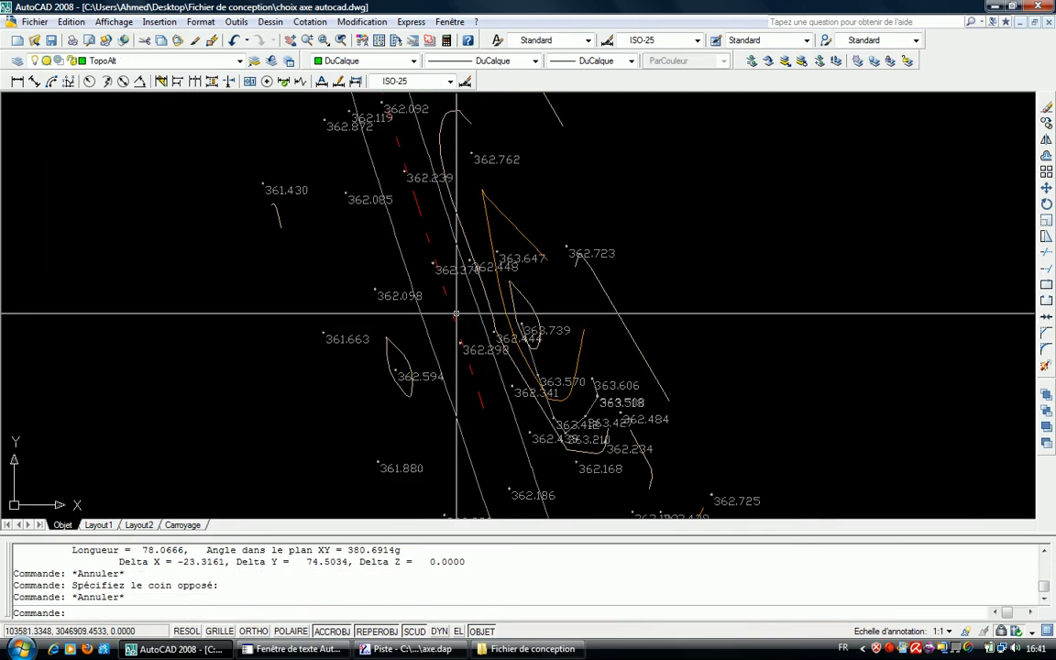
{"action": "left_click", "coordinate": [457, 314]}
{"action": "left_click", "coordinate": [438, 318]}
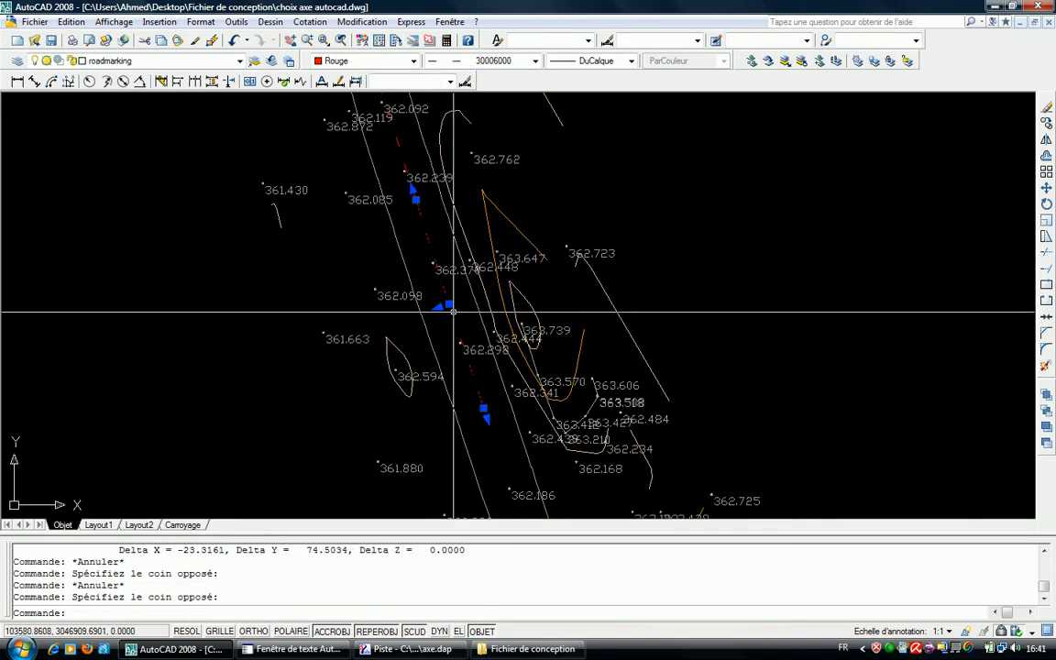
{"action": "type", "text": "ls"}
{"action": "key", "text": "space"}
- Switch to Piste, define radius R13 as -1500, and create circle C13 from lines D12 and D13 with R13
{"action": "left_click", "coordinate": [454, 649]}
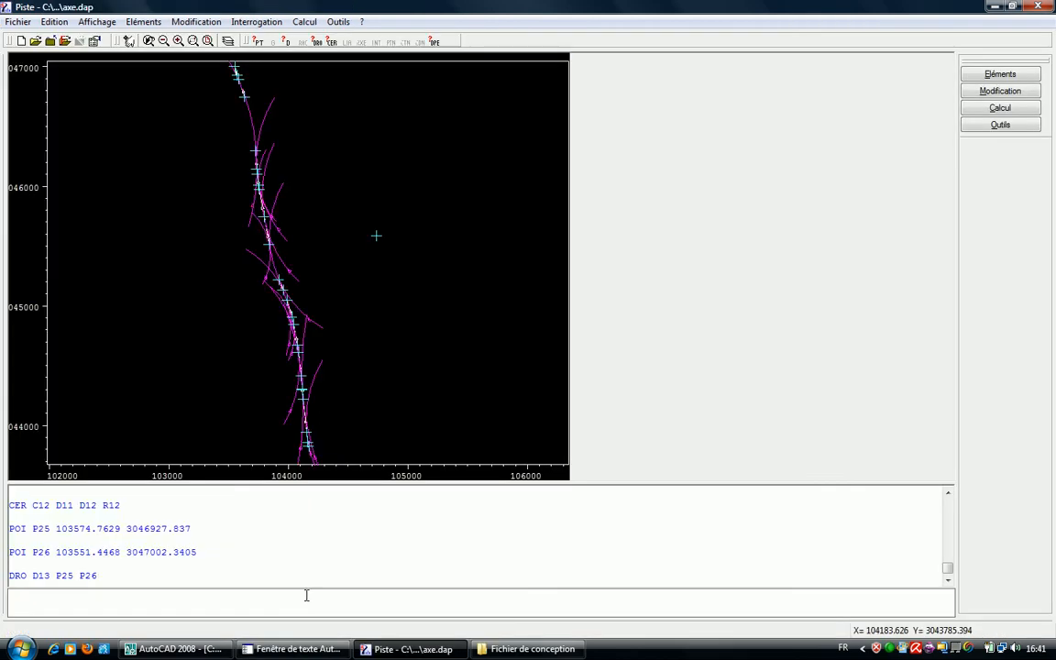
{"action": "type", "text": "DIS R13"}
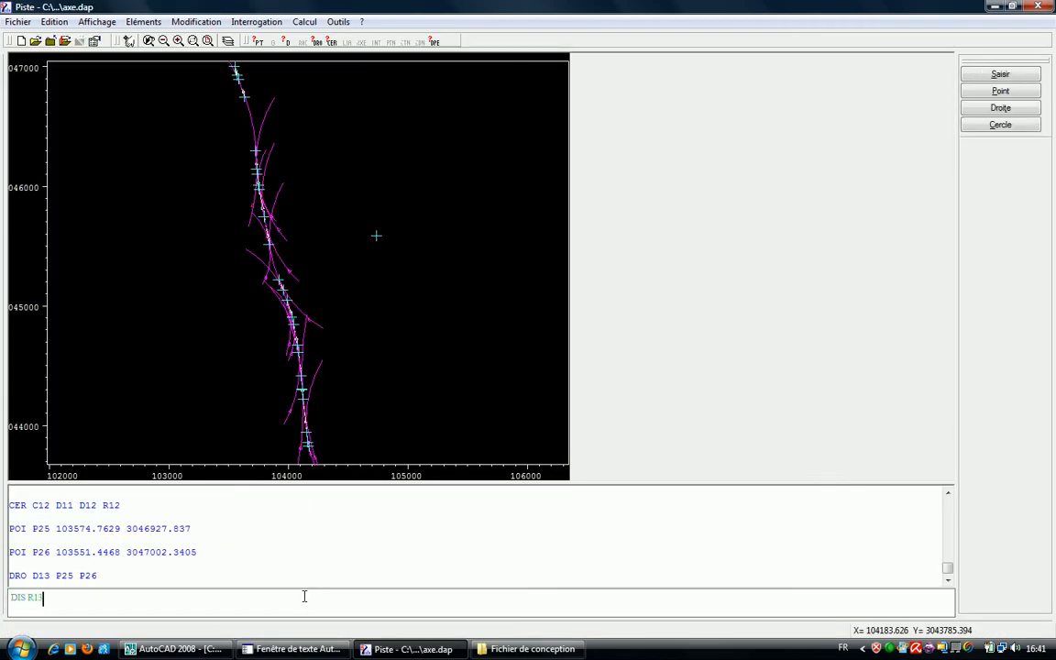
{"action": "type", "text": " -1500"}
{"action": "key", "text": "Return"}
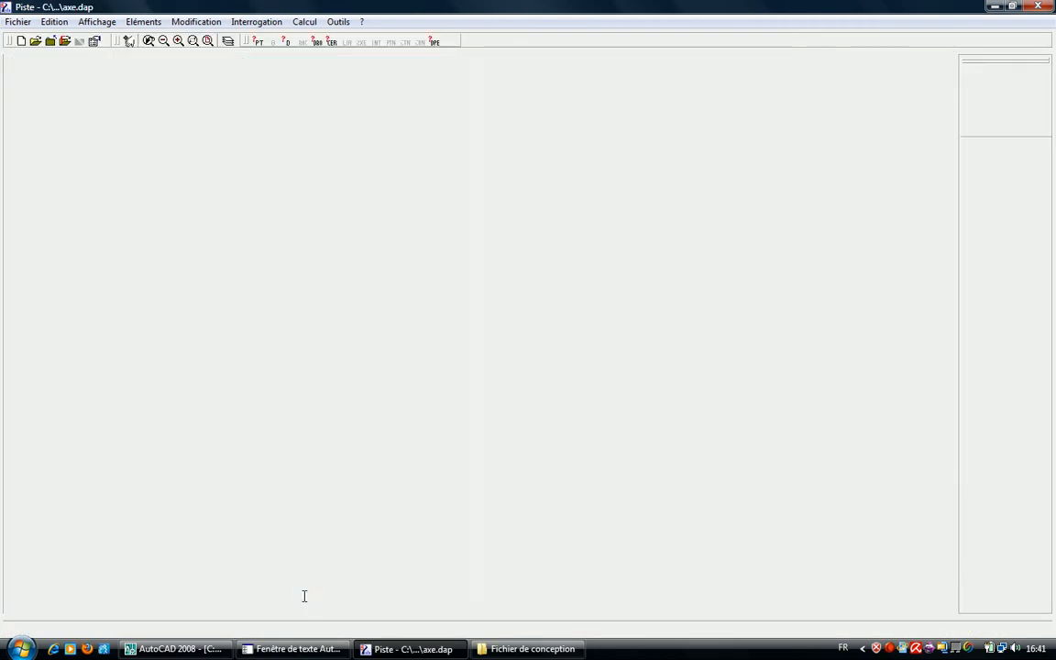
{"action": "type", "text": "CER C13 D12 D13 R13"}
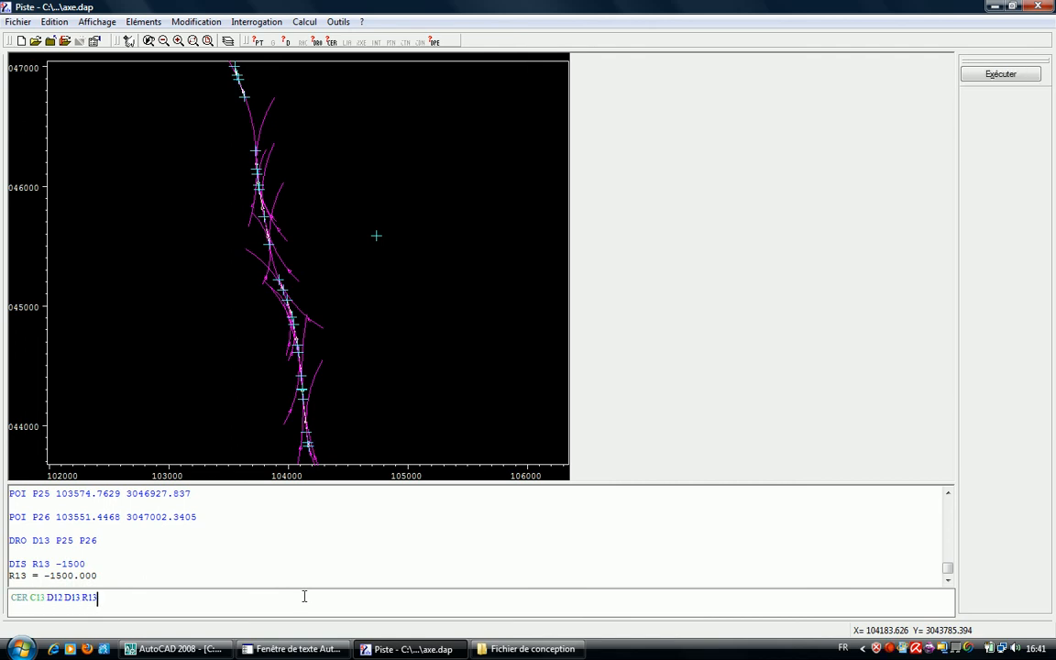
{"action": "key", "text": "Return"}
- Examine how circle C13 meets lines D12 and D13 at the northern end of the axis
{"action": "right_click", "coordinate": [397, 160]}
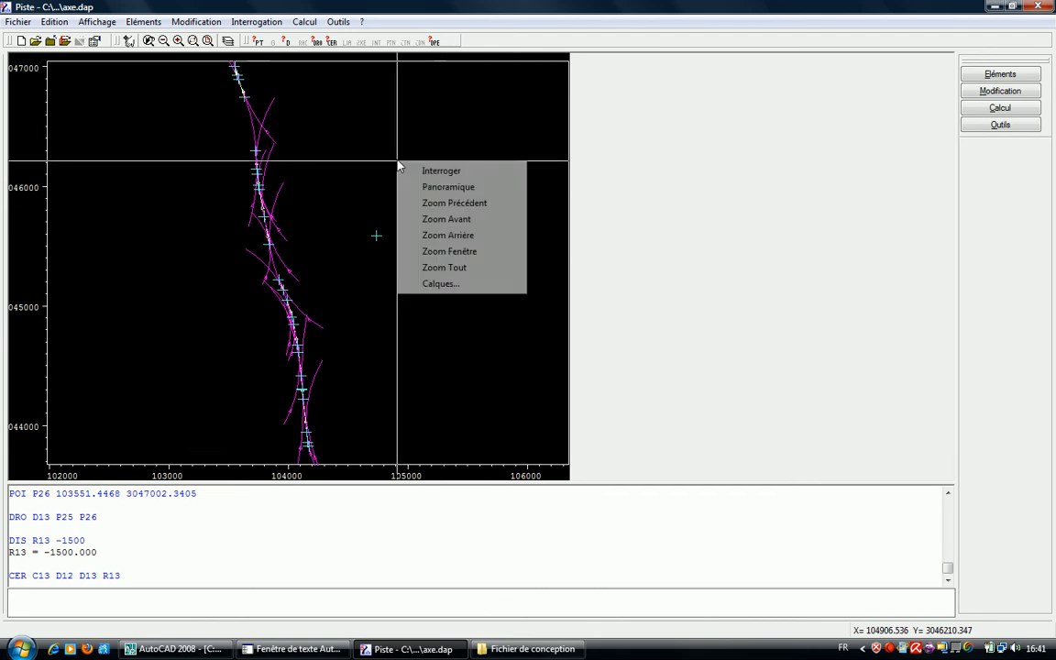
{"action": "left_click", "coordinate": [451, 267]}
{"action": "right_click", "coordinate": [426, 161]}
{"action": "left_click", "coordinate": [462, 183]}
{"action": "left_click", "coordinate": [399, 126]}
{"action": "left_click", "coordinate": [444, 243]}
{"action": "right_click", "coordinate": [349, 207]}
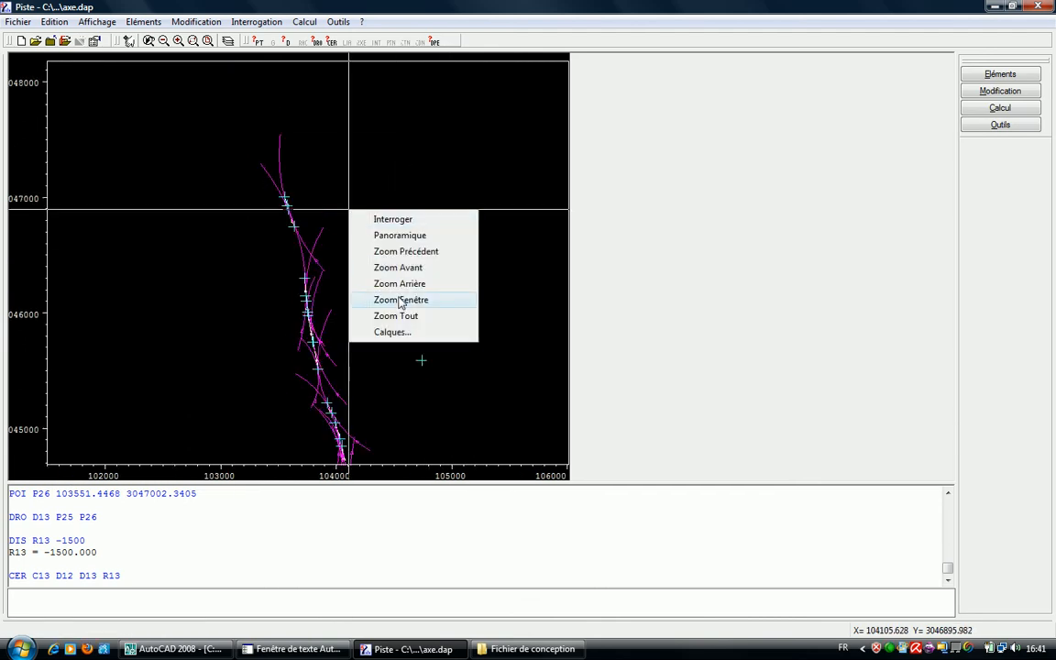
{"action": "left_click", "coordinate": [401, 300]}
{"action": "left_click", "coordinate": [326, 240]}
{"action": "left_click", "coordinate": [233, 162]}
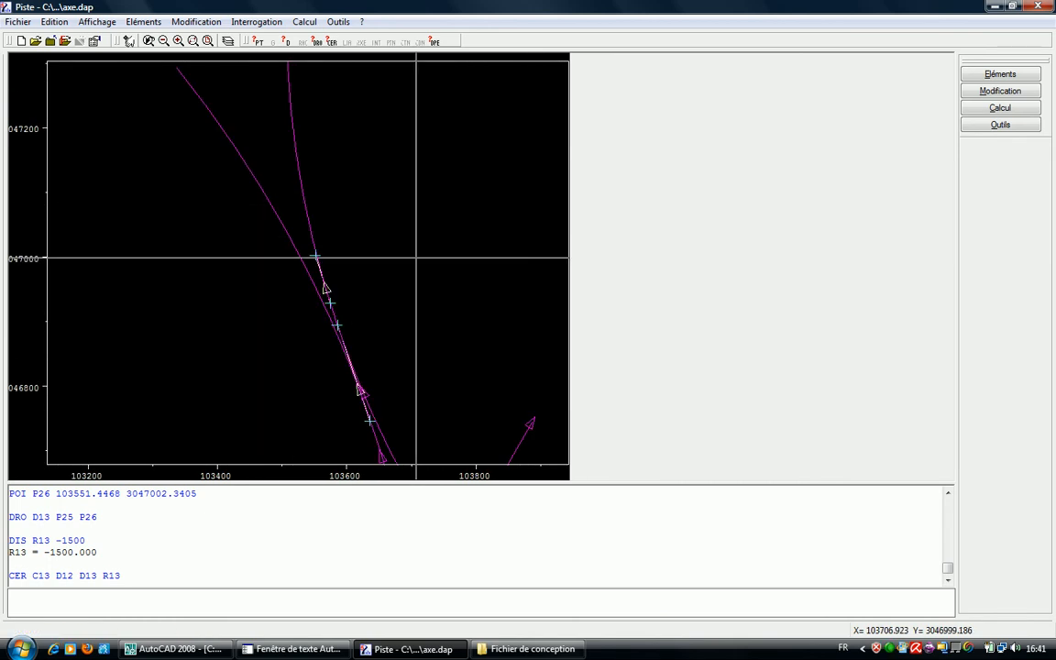
- Switch to AutoCAD and erase the transferred red line and short arc
{"action": "left_click", "coordinate": [174, 649]}
{"action": "key", "text": "Escape"}
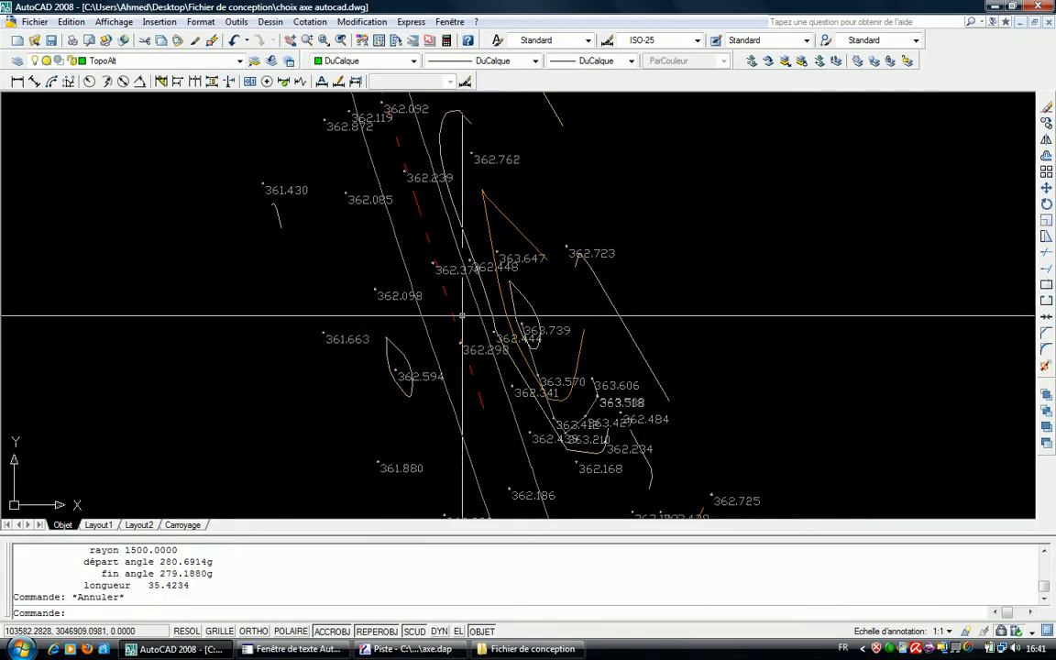
{"action": "left_click", "coordinate": [398, 145]}
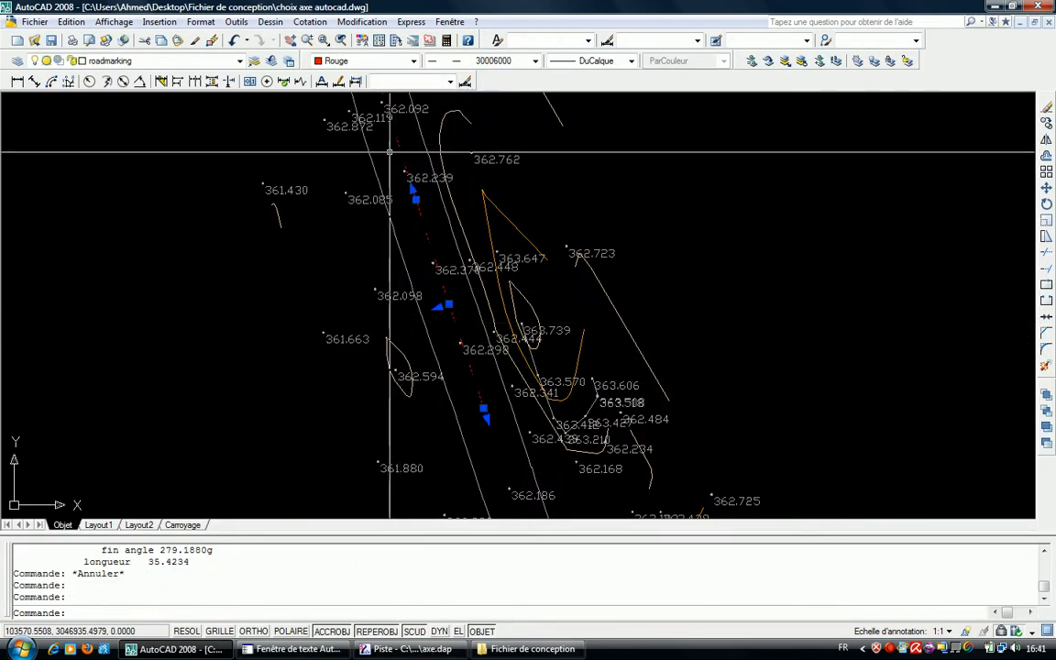
{"action": "key", "text": "Delete"}
- Examine the next red centreline segments to the north to tell arcs from straight lines
{"action": "scroll", "coordinate": [451, 233], "scroll_direction": "down", "scroll_amount": 7}
{"action": "scroll", "coordinate": [479, 353], "scroll_direction": "up", "scroll_amount": 6}
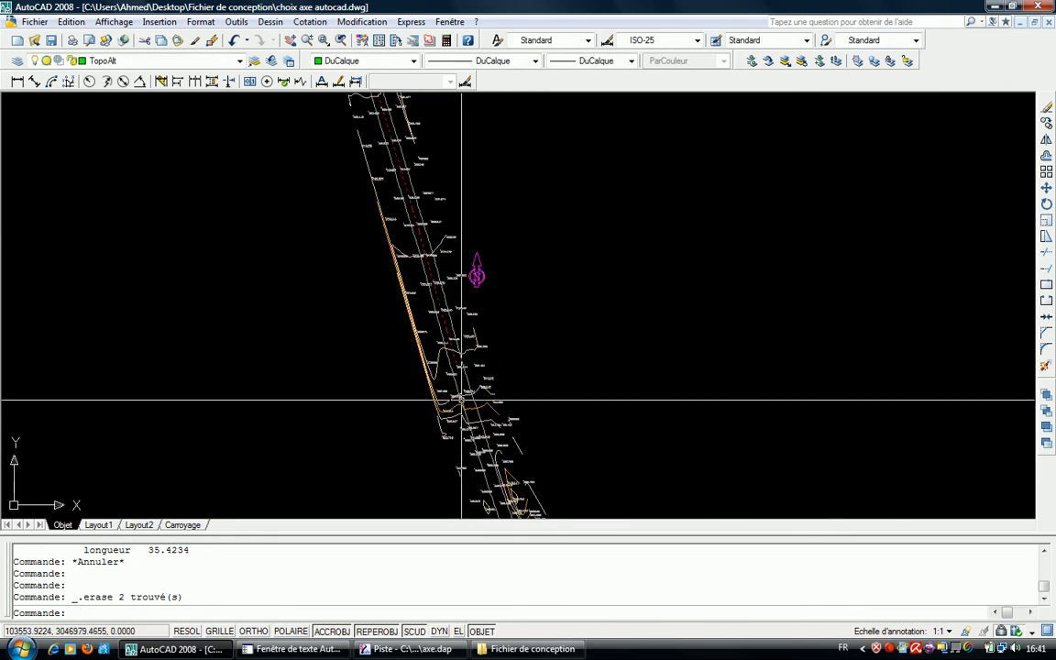
{"action": "key", "text": "Escape"}
{"action": "left_click", "coordinate": [460, 264]}
{"action": "left_click", "coordinate": [415, 281]}
{"action": "scroll", "coordinate": [443, 293], "scroll_direction": "down", "scroll_amount": 5}
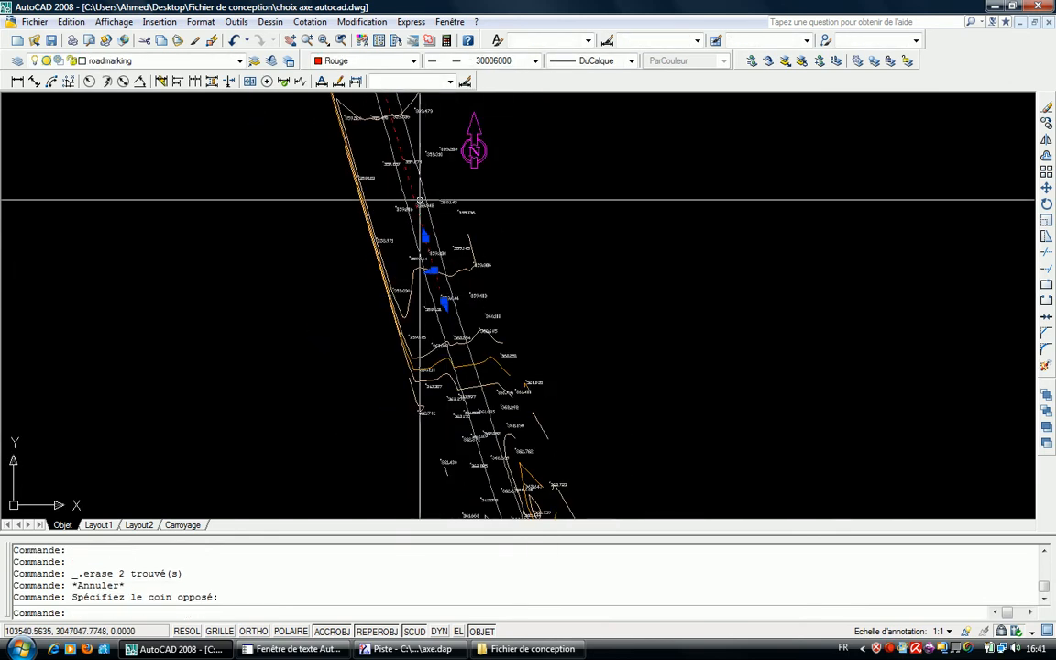
{"action": "scroll", "coordinate": [423, 213], "scroll_direction": "up", "scroll_amount": 5}
{"action": "key", "text": "Escape"}
{"action": "left_click", "coordinate": [412, 183]}
{"action": "left_click", "coordinate": [382, 208]}
{"action": "scroll", "coordinate": [463, 282], "scroll_direction": "down", "scroll_amount": 8}
{"action": "middle_click_drag", "start_coordinate": [465, 288], "coordinate": [451, 318]}
{"action": "mouse_move", "coordinate": [431, 251]}
{"action": "middle_mouse_down"}
{"action": "mouse_move", "coordinate": [438, 398]}
{"action": "mouse_move", "coordinate": [432, 324]}
{"action": "middle_mouse_up"}
{"action": "scroll", "coordinate": [432, 382], "scroll_direction": "up", "scroll_amount": 9}
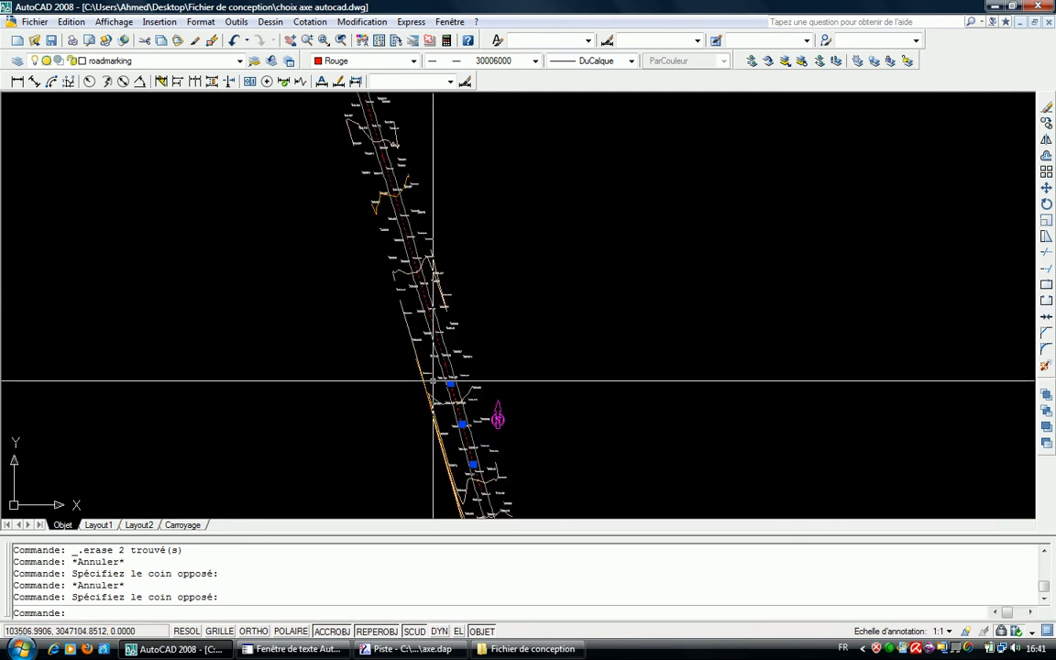
{"action": "left_click", "coordinate": [396, 173]}
{"action": "left_click", "coordinate": [425, 236]}
{"action": "scroll", "coordinate": [431, 252], "scroll_direction": "down", "scroll_amount": 5}
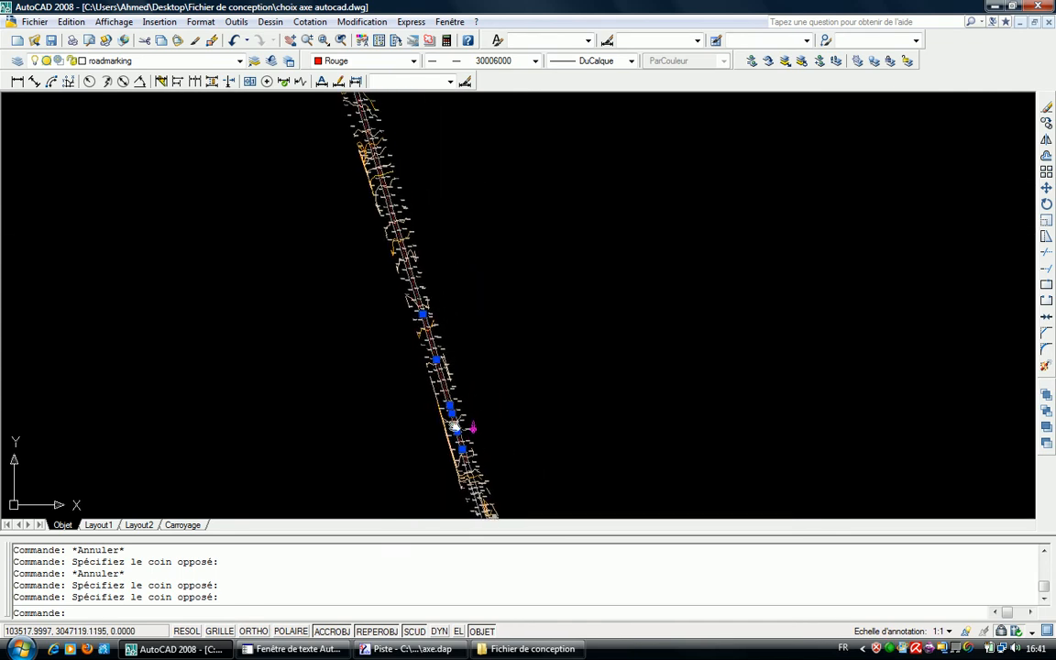
{"action": "scroll", "coordinate": [438, 367], "scroll_direction": "up", "scroll_amount": 8}
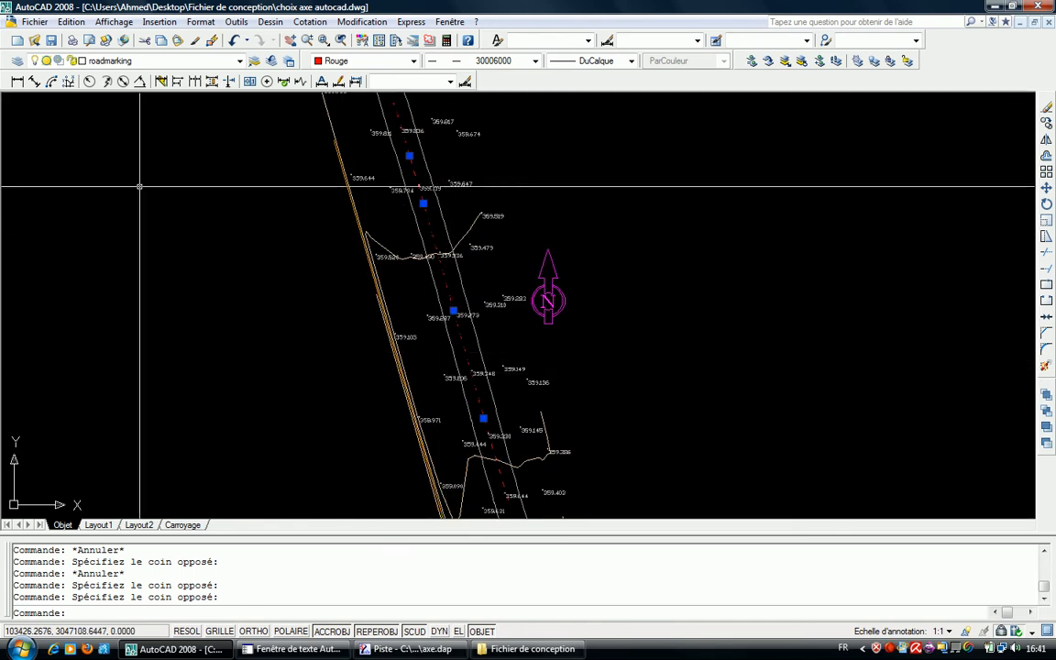
{"action": "middle_click_drag", "start_coordinate": [316, 360], "coordinate": [307, 328]}
{"action": "scroll", "coordinate": [420, 322], "scroll_direction": "up", "scroll_amount": 3}
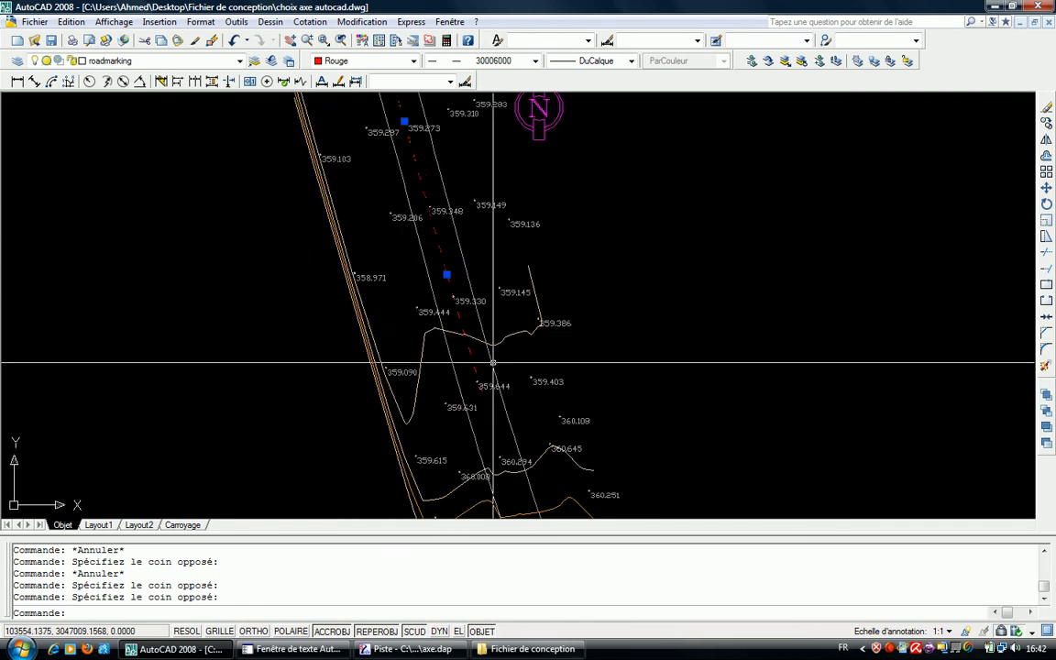
- List the data of the straight red line just north of the short arc
{"action": "key", "text": "Escape"}
{"action": "scroll", "coordinate": [451, 333], "scroll_direction": "up", "scroll_amount": 4}
{"action": "left_click", "coordinate": [440, 335]}
{"action": "left_click", "coordinate": [394, 350]}
{"action": "scroll", "coordinate": [401, 320], "scroll_direction": "down", "scroll_amount": 4}
{"action": "middle_click_drag", "start_coordinate": [365, 172], "coordinate": [396, 318]}
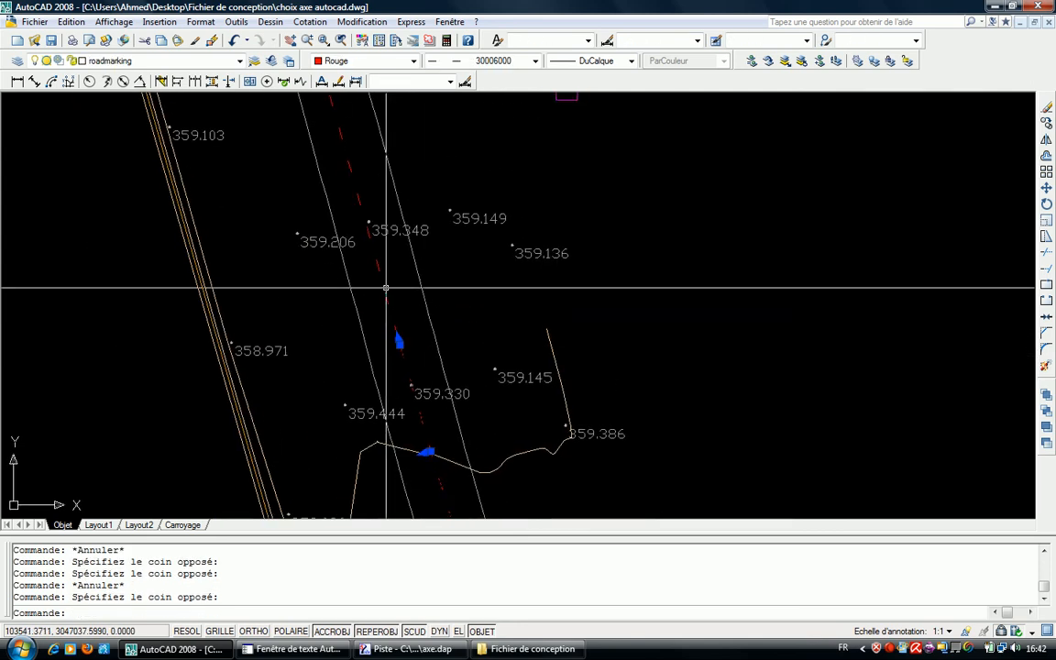
{"action": "key", "text": "Escape"}
{"action": "scroll", "coordinate": [388, 287], "scroll_direction": "up", "scroll_amount": 3}
{"action": "left_click", "coordinate": [386, 289]}
{"action": "left_click", "coordinate": [380, 301]}
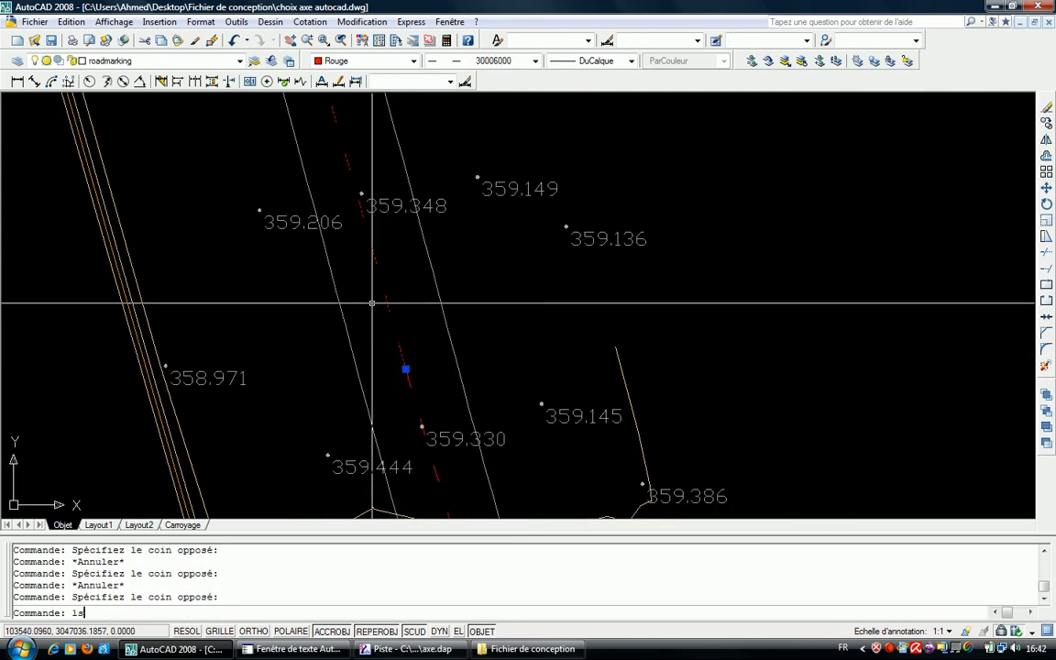
{"action": "type", "text": "ls"}
{"action": "key", "text": "Return"}
- Copy the line's start-point X and Y coordinates from the AutoCAD listing
{"action": "mouse_move", "coordinate": [782, 340]}
{"action": "left_mouse_down"}
{"action": "mouse_move", "coordinate": [609, 341]}
{"action": "mouse_move", "coordinate": [778, 341]}
{"action": "left_mouse_up"}
{"action": "left_click", "coordinate": [622, 341]}
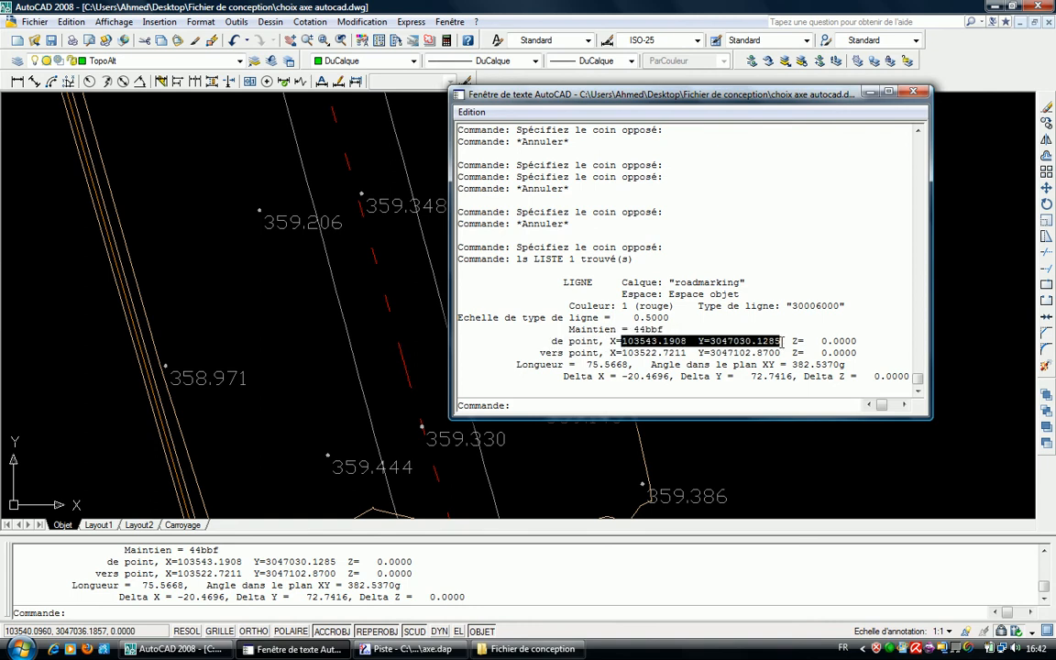
{"action": "left_click", "coordinate": [782, 341]}
{"action": "left_click_drag", "start_coordinate": [777, 341], "coordinate": [622, 341]}
{"action": "key", "text": "ctrl+c"}
{"action": "left_click", "coordinate": [622, 341]}
{"action": "mouse_move", "coordinate": [781, 341]}
{"action": "left_mouse_down"}
{"action": "mouse_move", "coordinate": [614, 341]}
{"action": "mouse_move", "coordinate": [777, 341]}
{"action": "left_mouse_up"}
{"action": "left_click", "coordinate": [614, 341]}
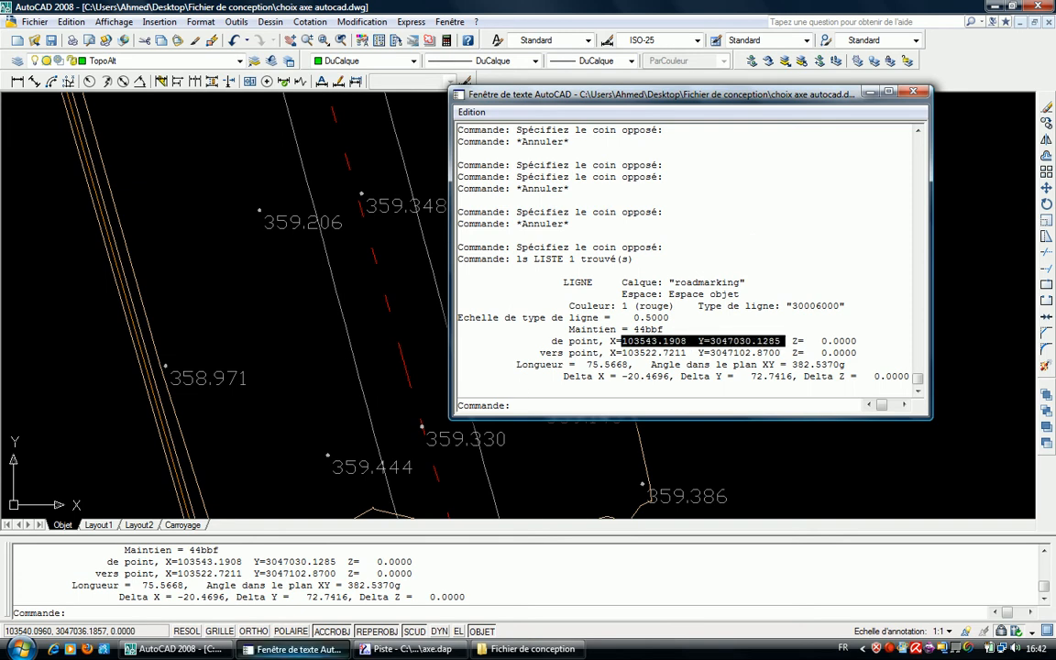
- Switch to Piste and define point P27 at 103543.1908 3047030.1285 from the copied coordinates
{"action": "left_click", "coordinate": [404, 649]}
{"action": "type", "text": "POI P27"}
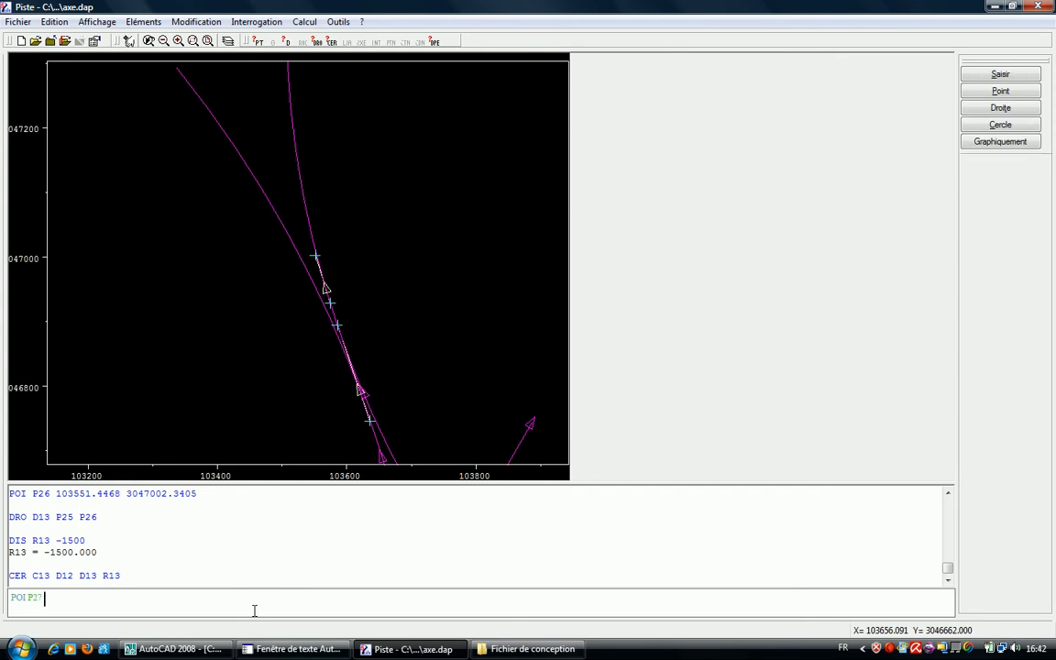
{"action": "key", "text": "ctrl+v"}
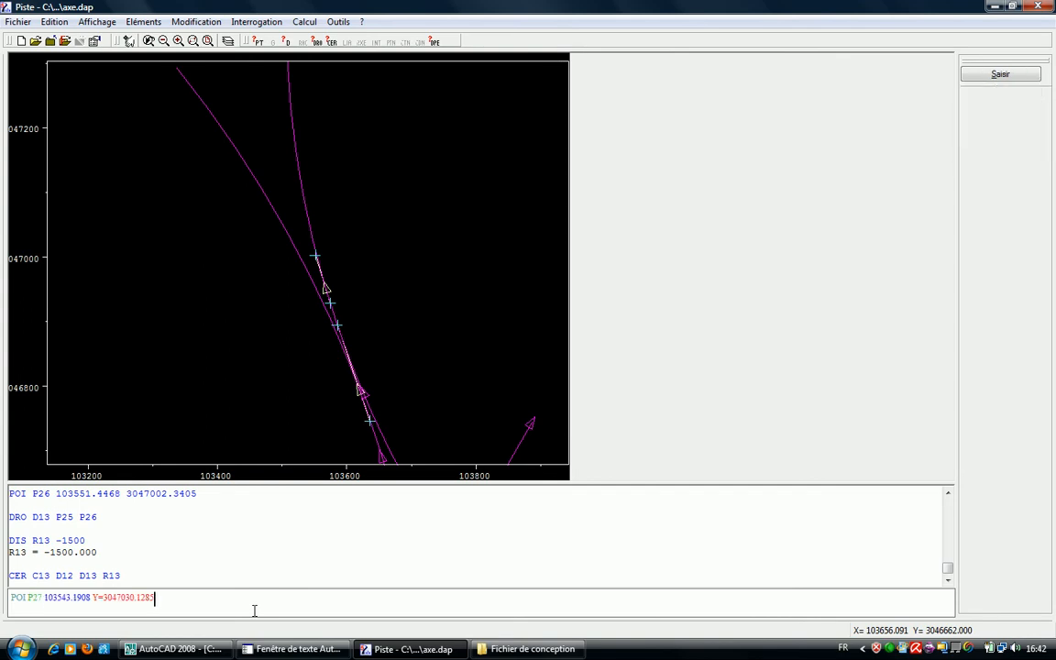
{"action": "key", "text": "Return"}
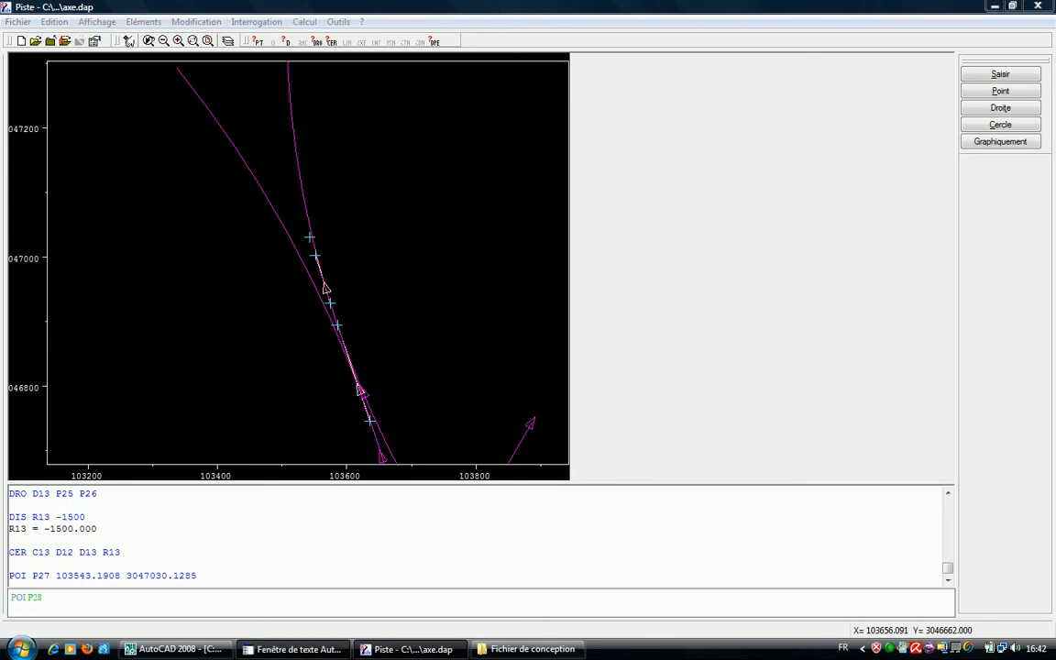
- Copy the line's end coordinates from AutoCAD and define point P28 in Piste at 103522.7211 3047102.8700
{"action": "left_click", "coordinate": [293, 649]}
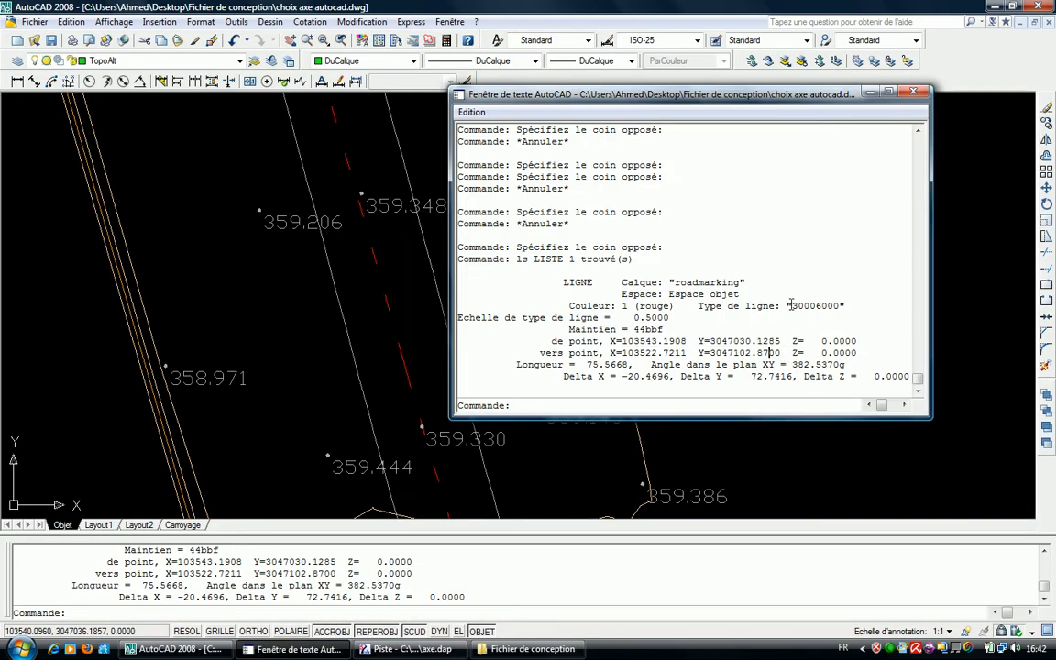
{"action": "left_click_drag", "start_coordinate": [775, 353], "coordinate": [629, 353]}
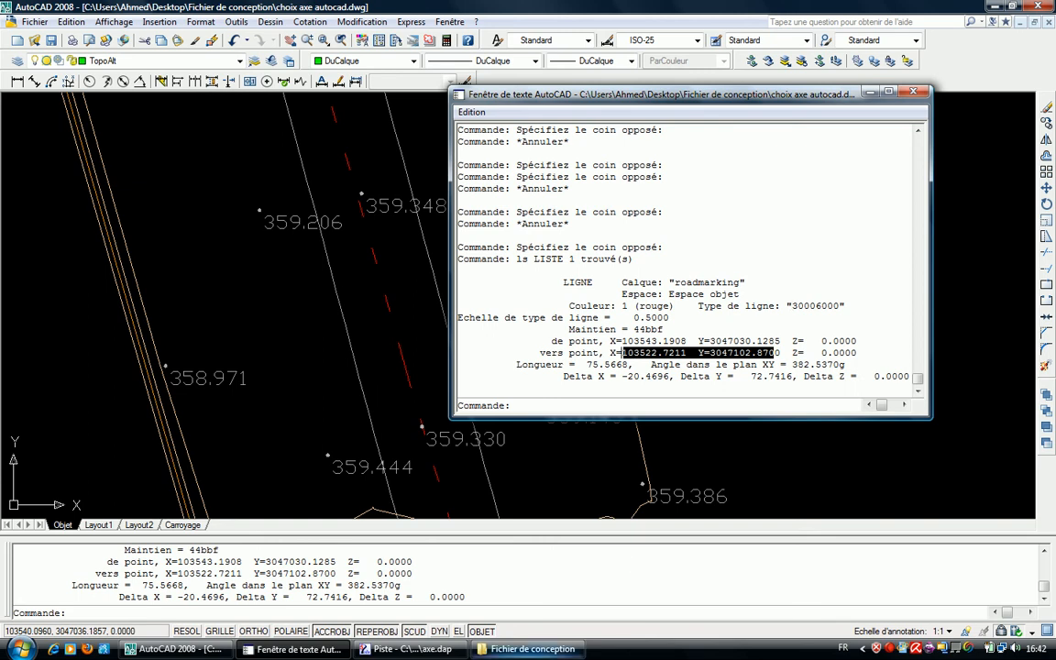
{"action": "key", "text": "alt+Tab"}
{"action": "key", "text": "alt+Tab"}
{"action": "left_click_drag", "start_coordinate": [780, 353], "coordinate": [621, 353]}
{"action": "right_click", "coordinate": [624, 353]}
{"action": "left_click", "coordinate": [623, 346]}
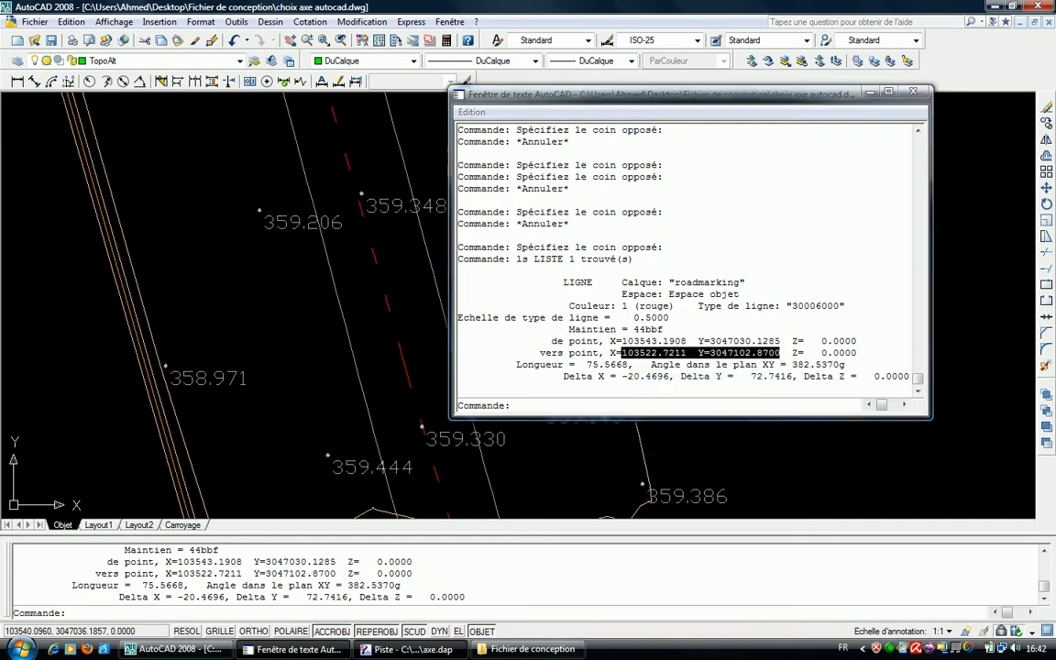
{"action": "key", "text": "alt+Tab"}
{"action": "key", "text": "ctrl+v"}
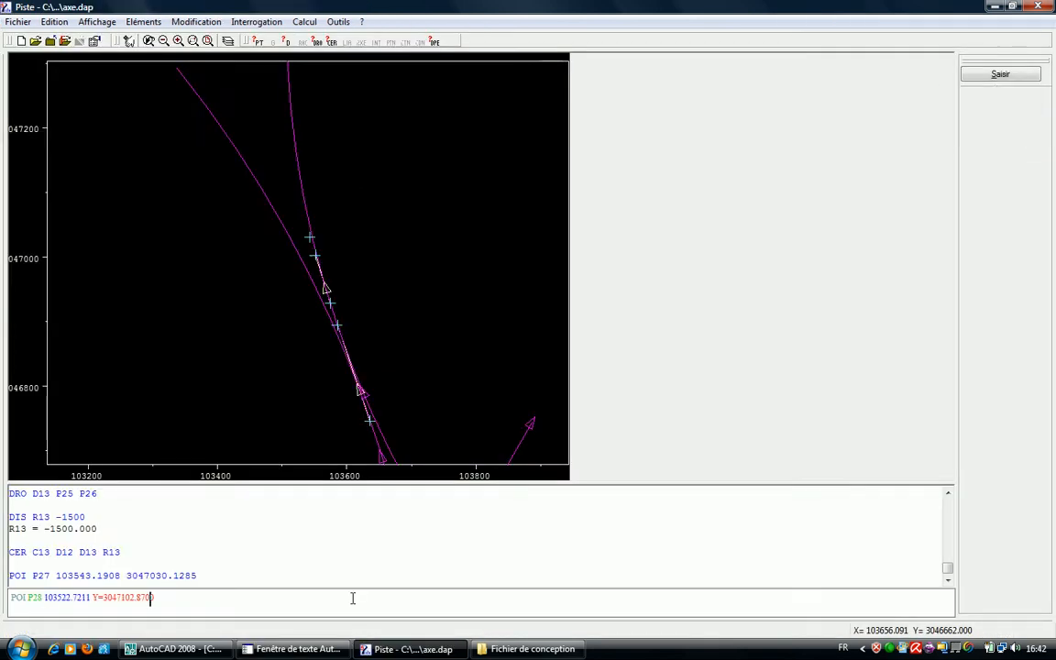
{"action": "key", "text": "Return"}
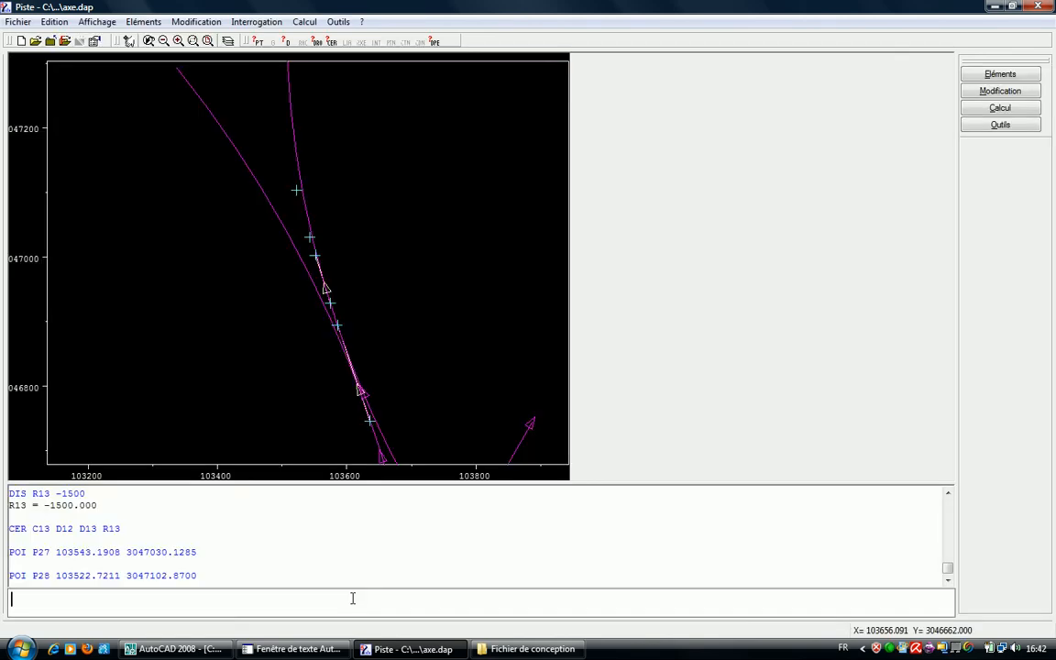
- Define line D14 through points P27 and P28
{"action": "right_click", "coordinate": [331, 207]}
{"action": "left_click", "coordinate": [111, 598]}
{"action": "type", "text": "DRO D12"}
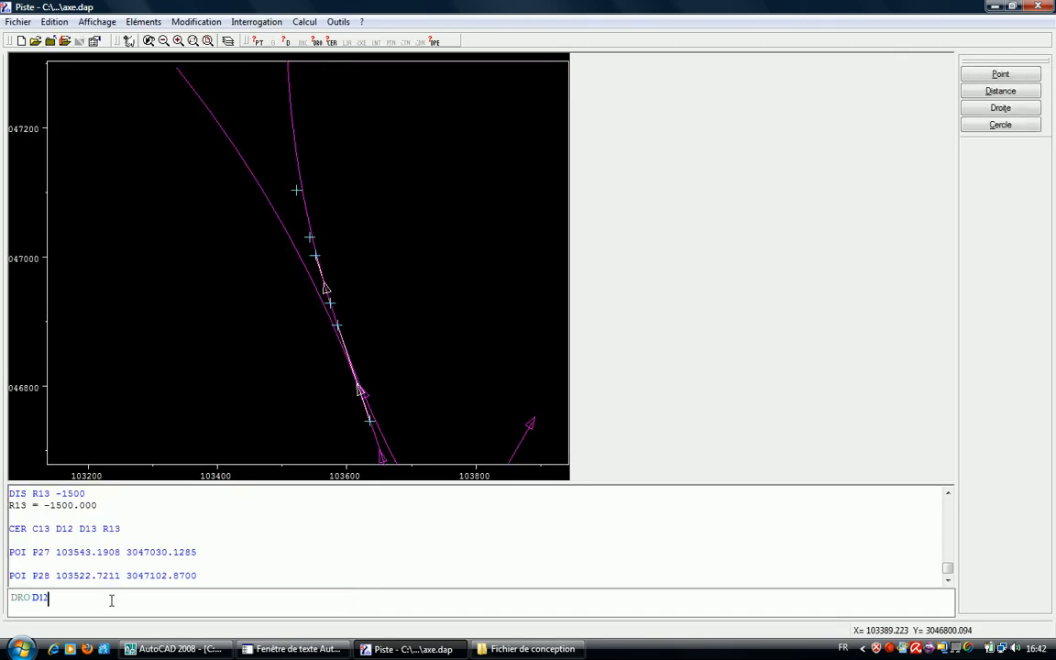
{"action": "key", "text": "BackSpace"}
{"action": "type", "text": "4"}
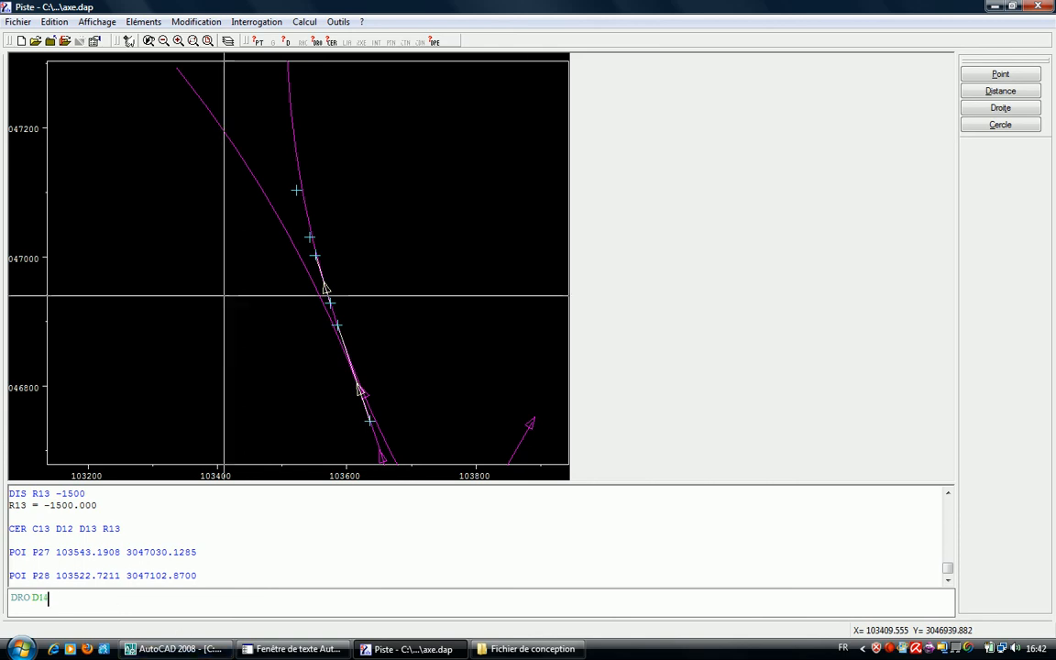
{"action": "left_click", "coordinate": [309, 237]}
{"action": "left_click", "coordinate": [294, 188]}
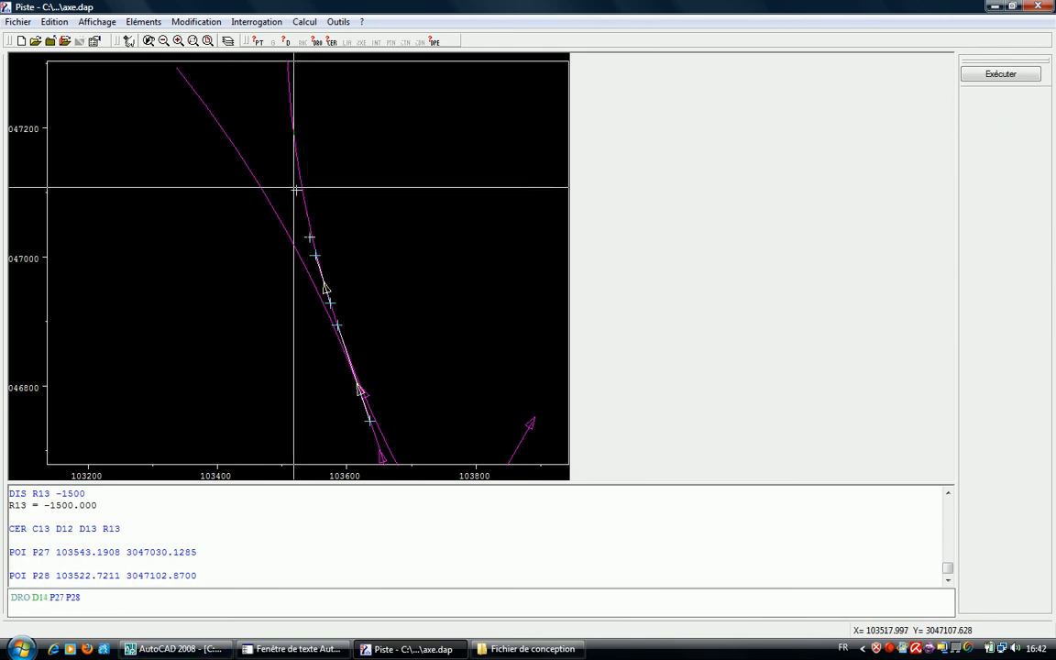
{"action": "key", "text": "Return"}
- Switch to AutoCAD and list the short red arc south of the straight line for its radius
{"action": "left_click", "coordinate": [302, 649]}
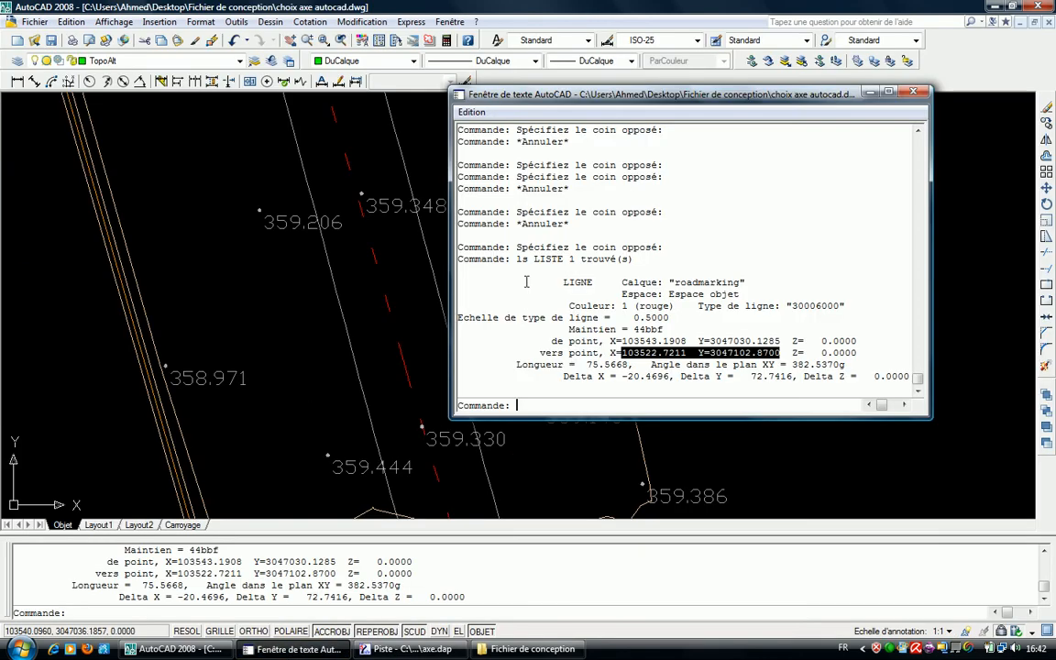
{"action": "left_click", "coordinate": [429, 394]}
{"action": "key", "text": "Escape"}
{"action": "mouse_move", "coordinate": [445, 403]}
{"action": "middle_mouse_down"}
{"action": "mouse_move", "coordinate": [450, 189]}
{"action": "mouse_move", "coordinate": [439, 92]}
{"action": "middle_mouse_up"}
{"action": "key", "text": "Escape"}
{"action": "left_click", "coordinate": [474, 268]}
{"action": "left_click", "coordinate": [444, 273]}
{"action": "left_click", "coordinate": [471, 251]}
{"action": "left_click", "coordinate": [454, 258]}
{"action": "scroll", "coordinate": [467, 272], "scroll_direction": "down", "scroll_amount": 2}
{"action": "middle_click_drag", "start_coordinate": [468, 271], "coordinate": [474, 369]}
{"action": "type", "text": "li"}
{"action": "key", "text": "Return"}
- Switch to Piste, define radius R14 as -1000, and create circle C14 from lines D13 and D14 with R14
{"action": "left_click", "coordinate": [376, 653]}
{"action": "left_click", "coordinate": [370, 649]}
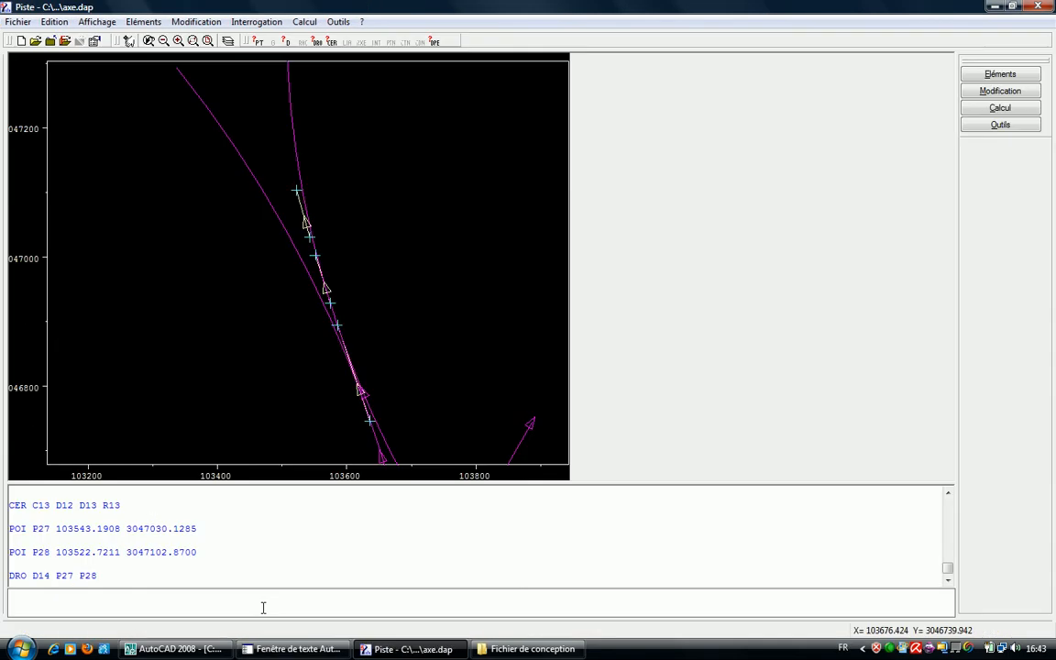
{"action": "type", "text": "DIS P"}
{"action": "type", "text": "14 -1000"}
{"action": "key", "text": "Return"}
{"action": "type", "text": "CER C"}
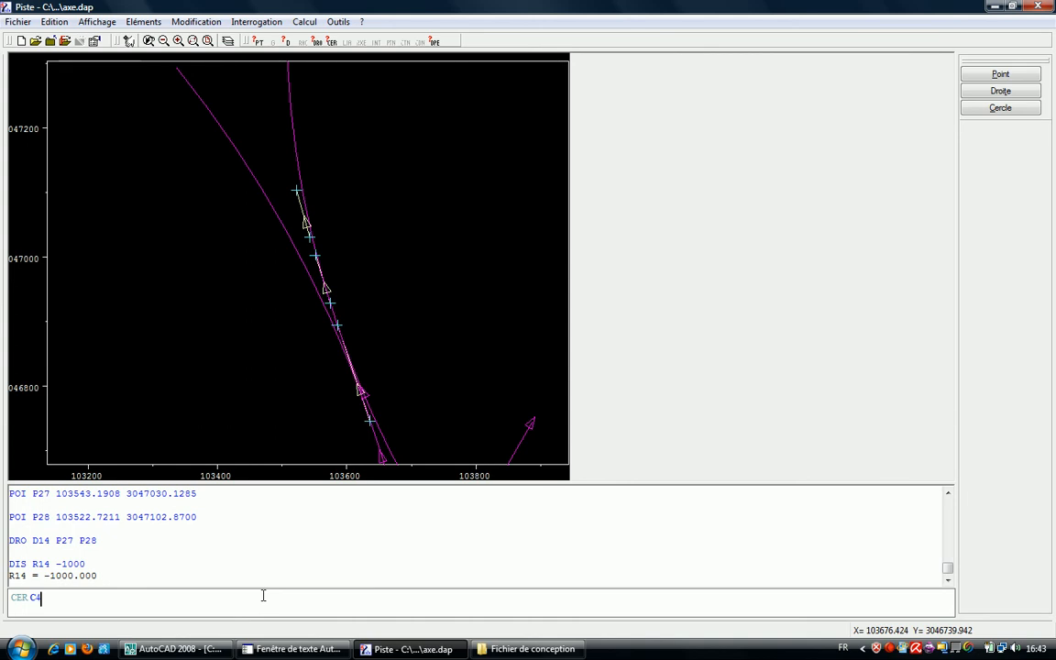
{"action": "type", "text": "14 D13 D14 R14"}
{"action": "key", "text": "Return"}
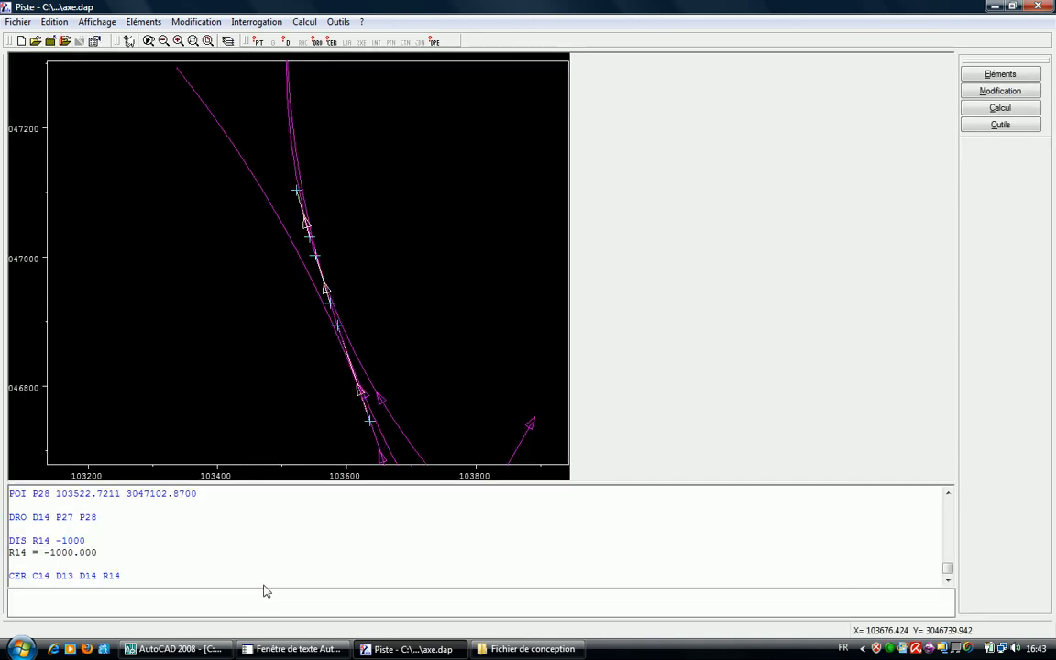
- Switch to AutoCAD and erase the transferred red centreline segment and the short arc beside it
{"action": "left_click", "coordinate": [174, 648]}
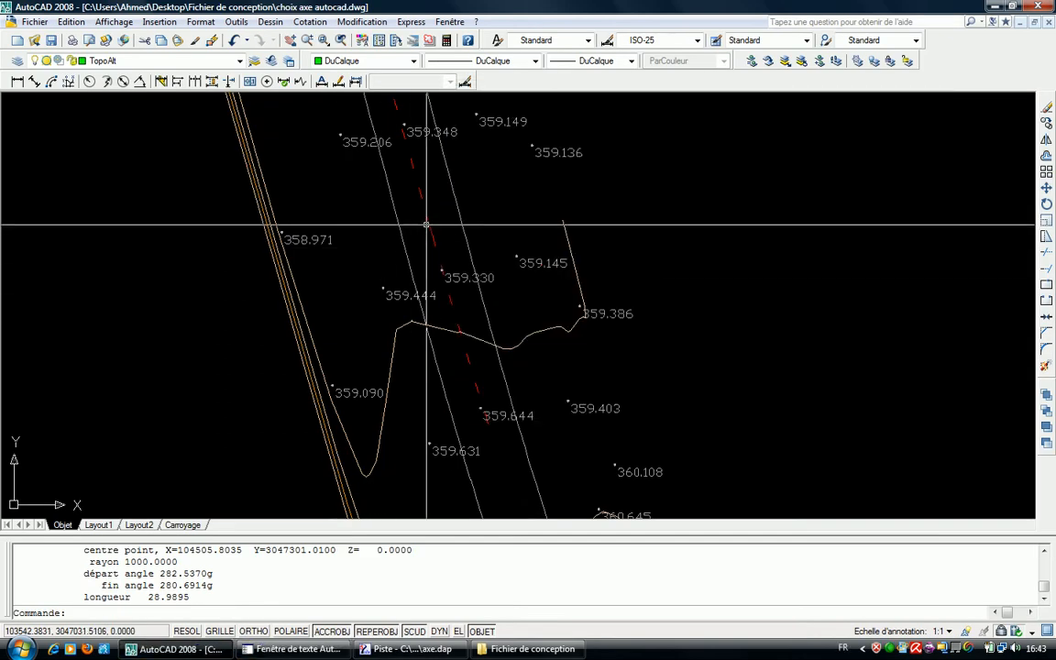
{"action": "left_click", "coordinate": [410, 195]}
{"action": "scroll", "coordinate": [433, 417], "scroll_direction": "down", "scroll_amount": 8}
{"action": "scroll", "coordinate": [444, 381], "scroll_direction": "up", "scroll_amount": 9}
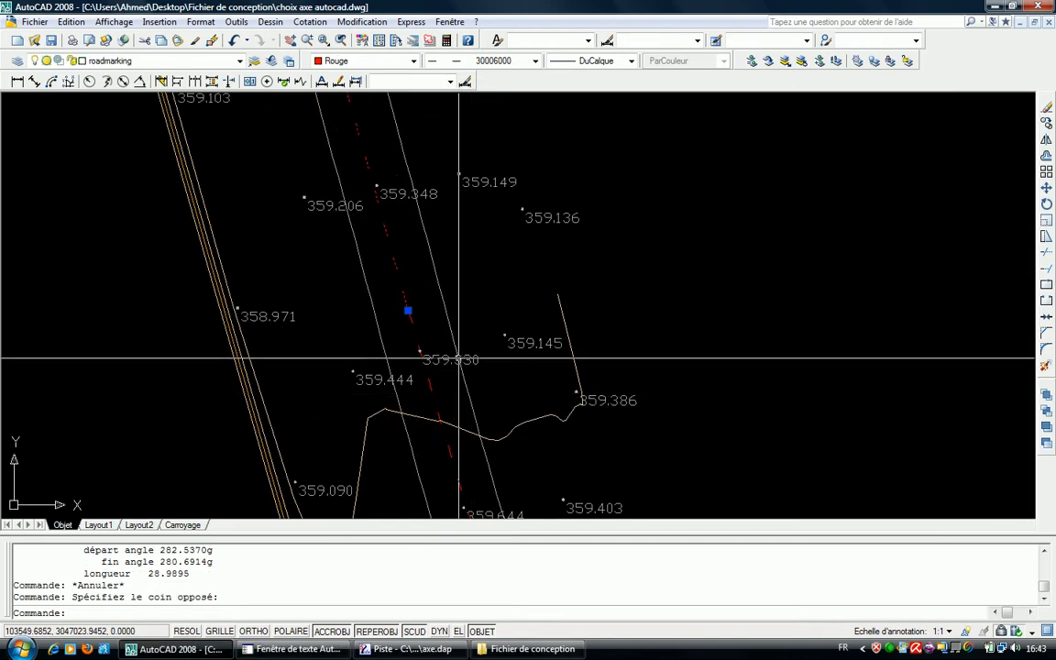
{"action": "left_click", "coordinate": [440, 386]}
{"action": "left_click", "coordinate": [410, 398]}
{"action": "scroll", "coordinate": [437, 382], "scroll_direction": "down", "scroll_amount": 4}
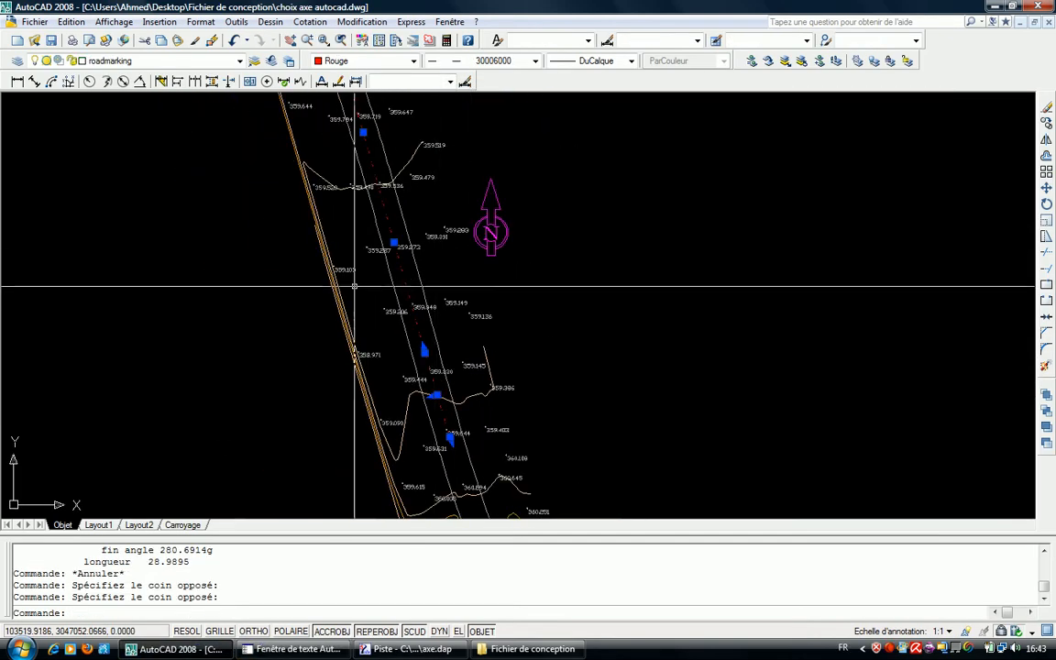
{"action": "key", "text": "Delete"}
- List the properties of the next red centreline straight to the north, beyond the short arc
{"action": "middle_click_drag", "start_coordinate": [320, 135], "coordinate": [463, 410]}
{"action": "scroll", "coordinate": [468, 406], "scroll_direction": "up", "scroll_amount": 4}
{"action": "key", "text": "Escape"}
{"action": "left_click", "coordinate": [532, 322]}
{"action": "left_click", "coordinate": [520, 328]}
{"action": "key", "text": "Escape"}
{"action": "left_click", "coordinate": [499, 215]}
{"action": "left_click", "coordinate": [486, 222]}
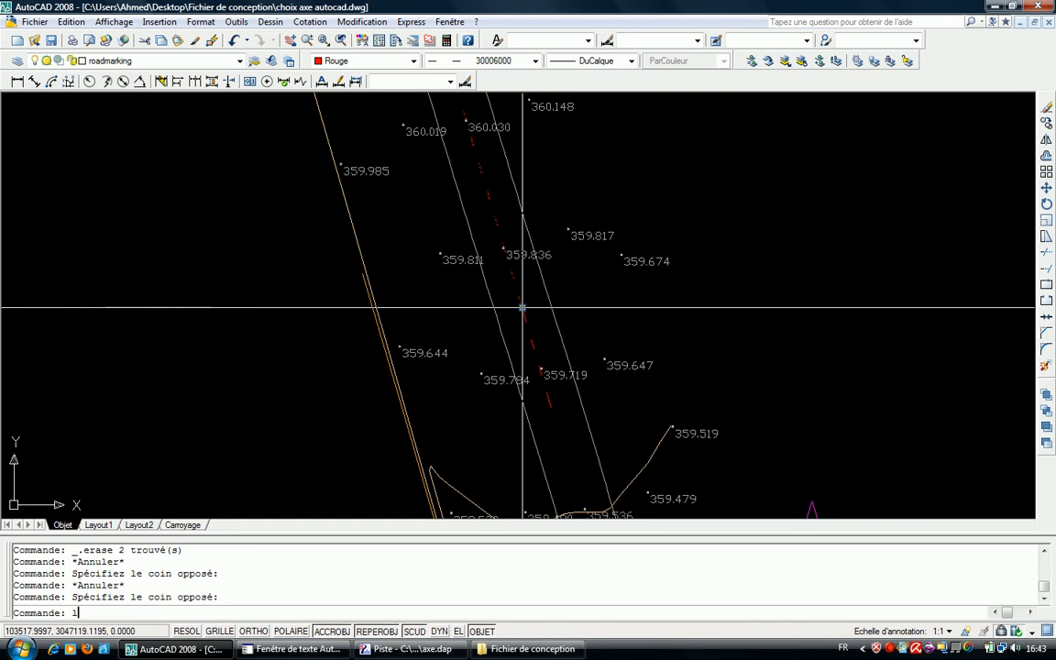
{"action": "type", "text": "ls"}
{"action": "key", "text": "Return"}
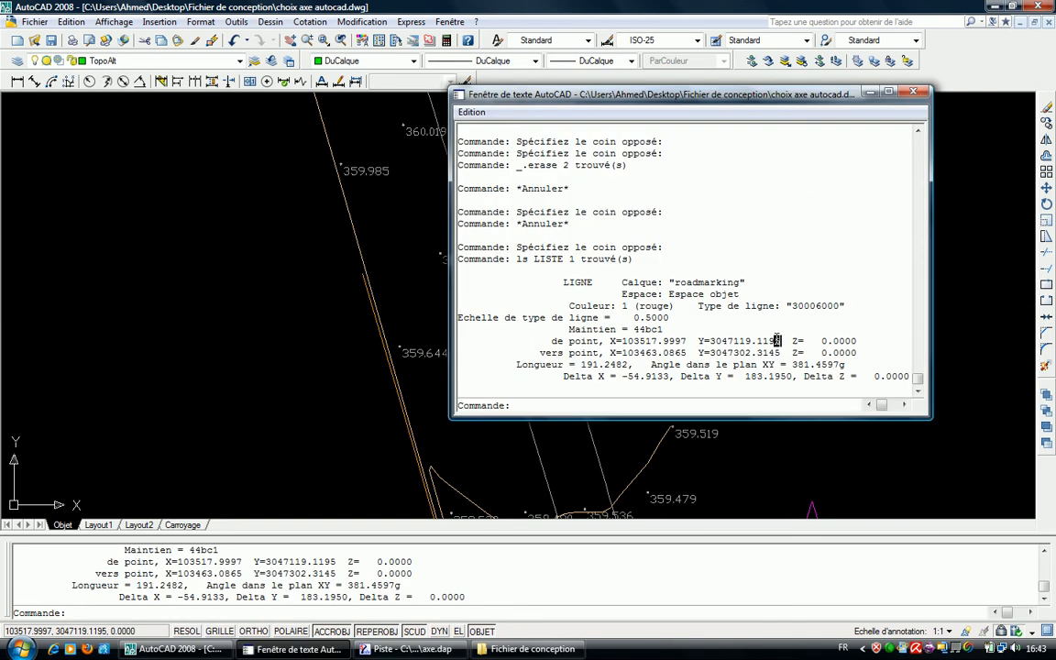
- Copy the listed line's start-point X and Y coordinates and switch to Piste
{"action": "left_click_drag", "start_coordinate": [783, 340], "coordinate": [623, 340]}
{"action": "key", "text": "ctrl+c"}
{"action": "left_click", "coordinate": [622, 340]}
{"action": "left_click_drag", "start_coordinate": [780, 340], "coordinate": [627, 340]}
{"action": "left_click", "coordinate": [617, 340]}
{"action": "left_click", "coordinate": [782, 340]}
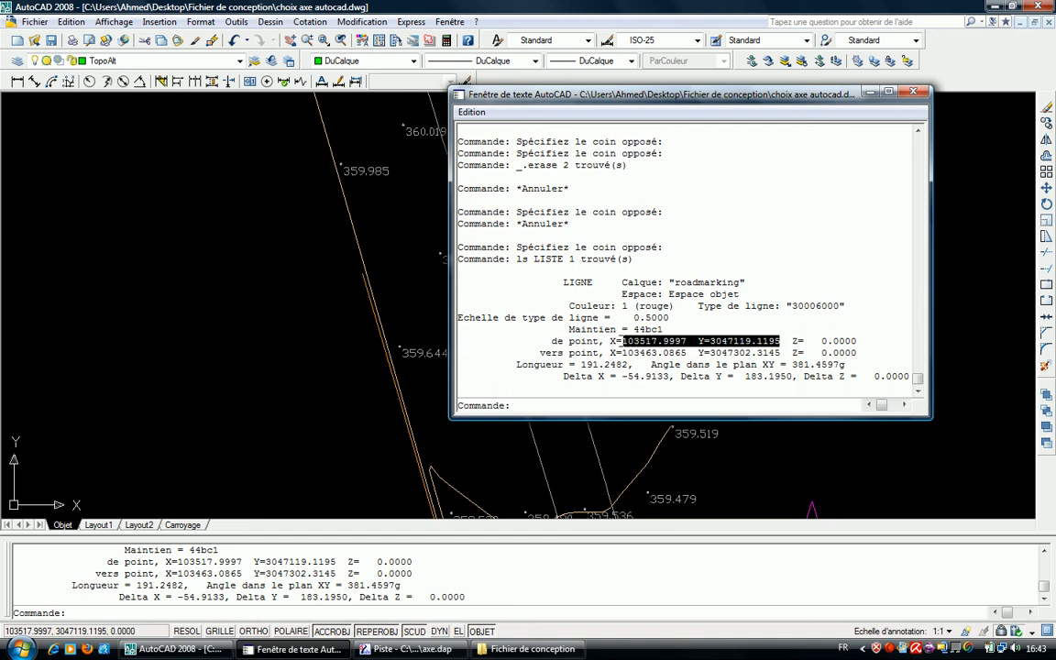
{"action": "right_click", "coordinate": [645, 338]}
{"action": "left_click", "coordinate": [670, 372]}
{"action": "left_click", "coordinate": [417, 649]}
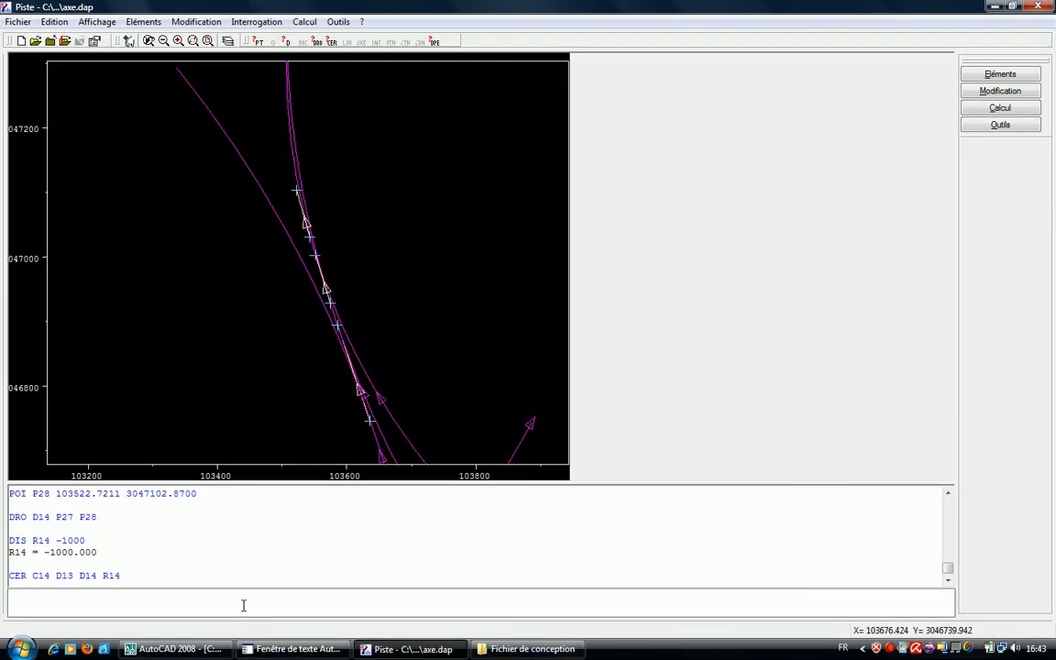
{"action": "type", "text": "DIS R"}
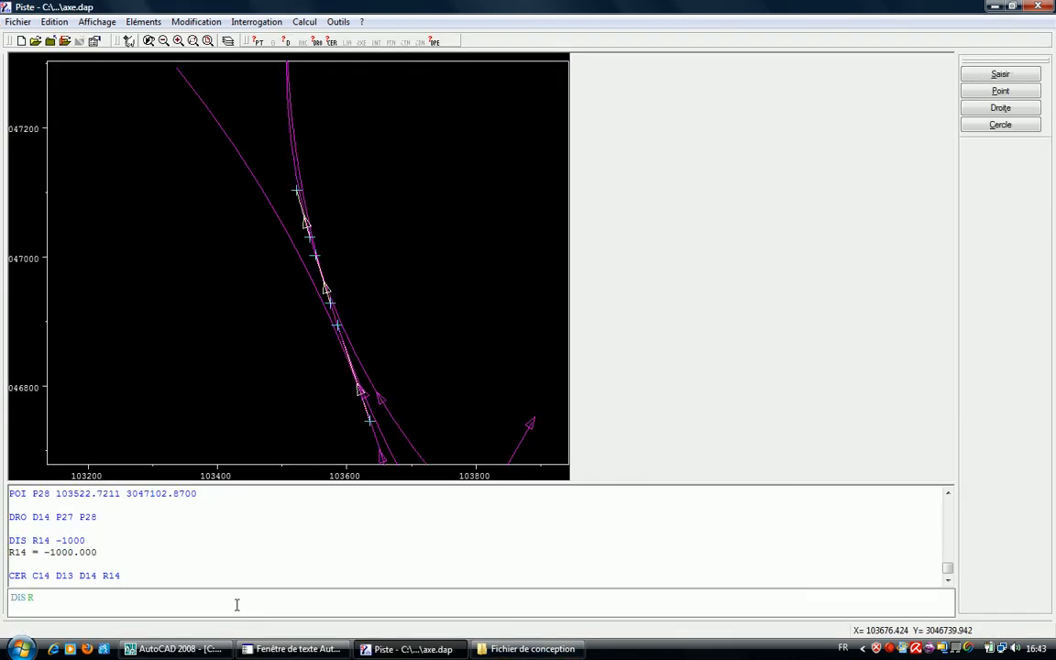
{"action": "type", "text": "15"}
{"action": "key", "text": "ctrl+v"}
{"action": "key", "text": "BackSpace"}
{"action": "key", "text": "BackSpace"}
{"action": "key", "text": "BackSpace"}
{"action": "key", "text": "BackSpace"}
{"action": "key", "text": "BackSpace"}
{"action": "key", "text": "BackSpace"}
{"action": "key", "text": "BackSpace"}
{"action": "key", "text": "BackSpace"}
{"action": "key", "text": "BackSpace"}
{"action": "key", "text": "BackSpace"}
{"action": "key", "text": "BackSpace"}
{"action": "key", "text": "BackSpace"}
{"action": "key", "text": "BackSpace"}
{"action": "key", "text": "BackSpace"}
{"action": "key", "text": "BackSpace"}
{"action": "key", "text": "BackSpace"}
{"action": "key", "text": "BackSpace"}
{"action": "key", "text": "BackSpace"}
{"action": "key", "text": "BackSpace"}
{"action": "key", "text": "BackSpace"}
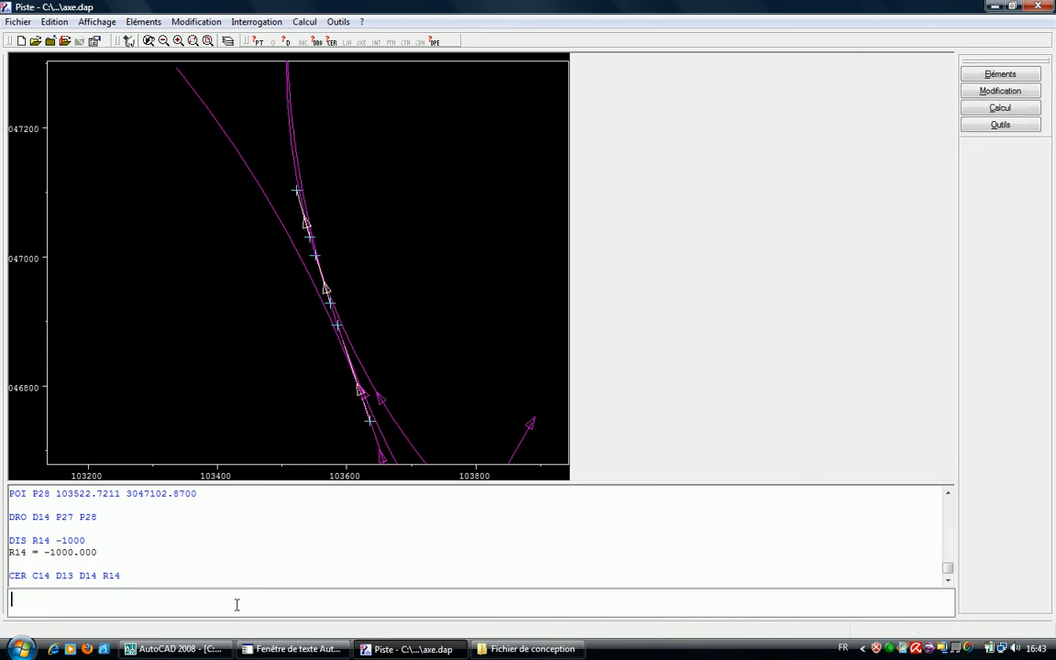
- Define point P29 at the copied coordinates 103517.9997 3047119.1195
{"action": "type", "text": "POI P29"}
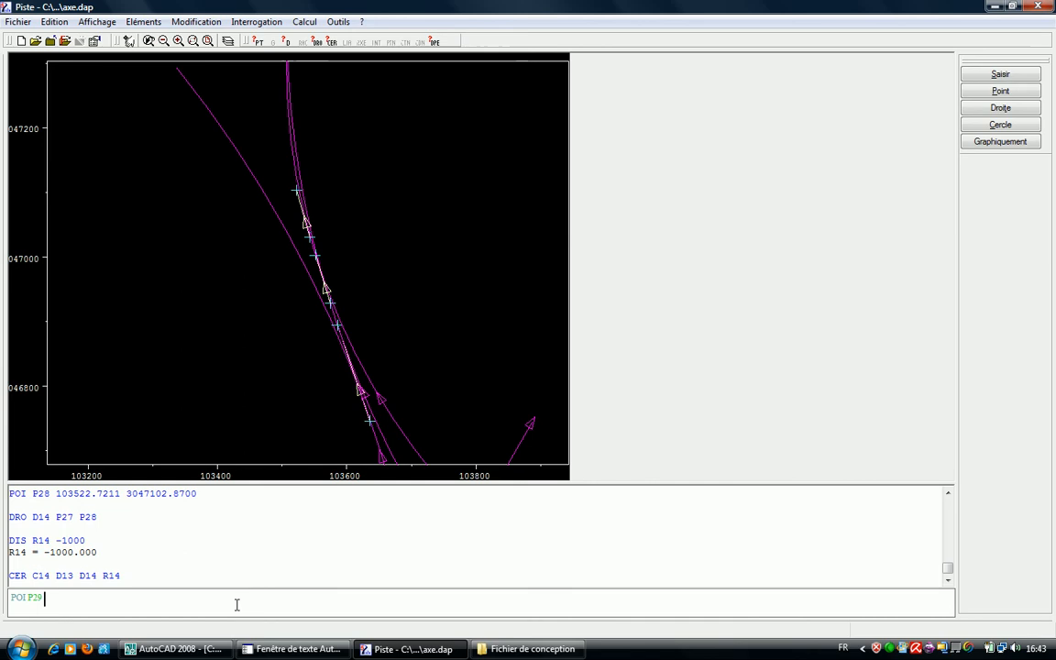
{"action": "key", "text": "ctrl+v"}
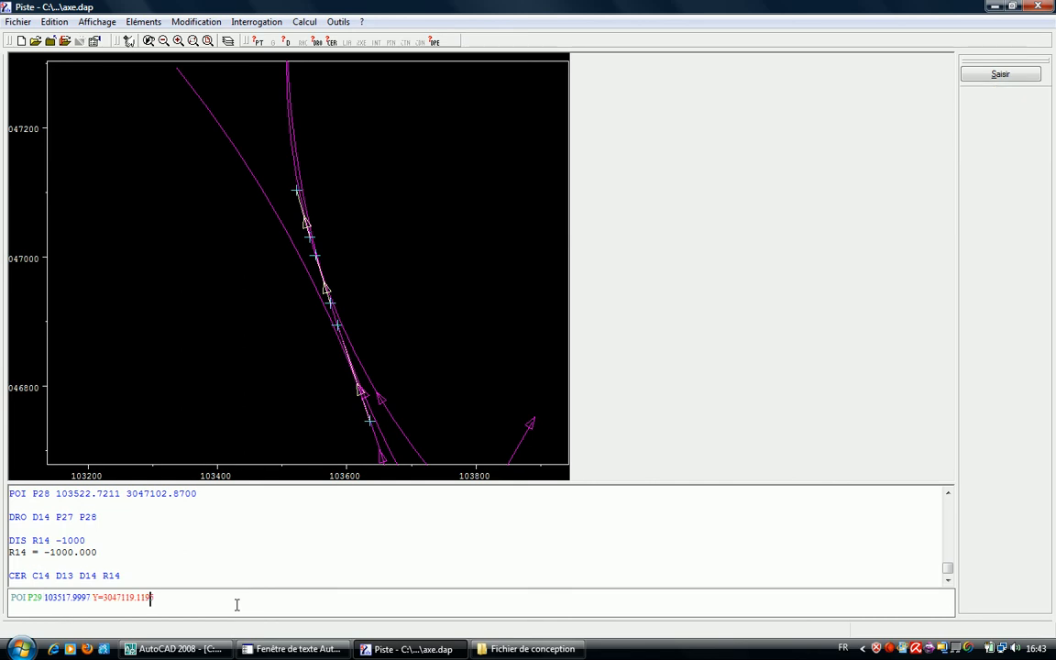
{"action": "key", "text": "Return"}
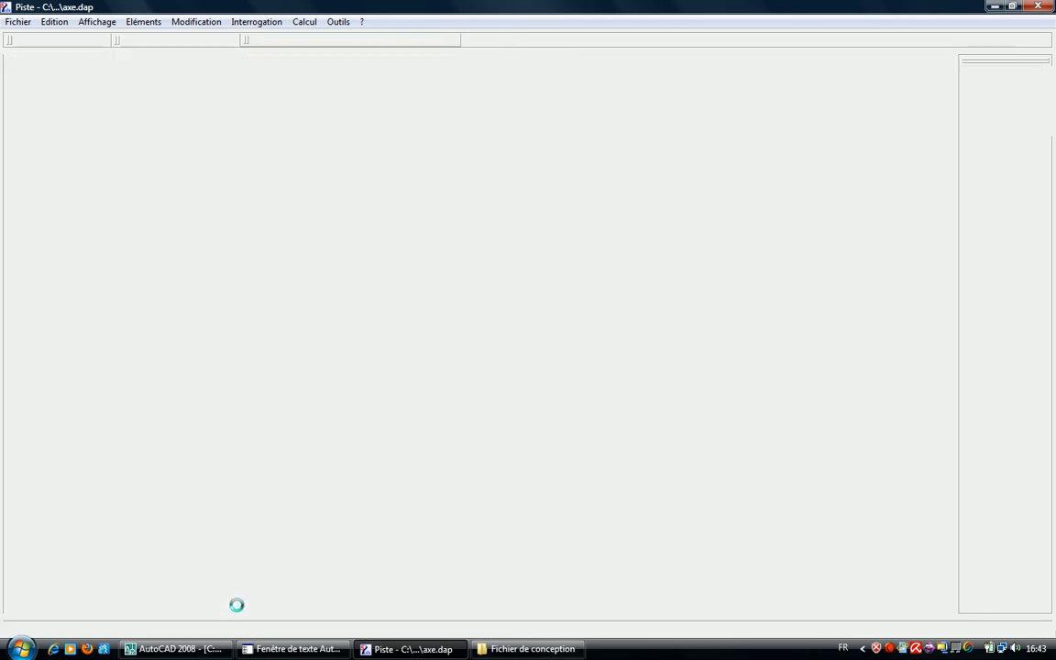
- Switch to AutoCAD, check the extent of the listed red line, and copy its end-point X and Y coordinates
{"action": "left_click", "coordinate": [293, 649]}
{"action": "left_click", "coordinate": [300, 596]}
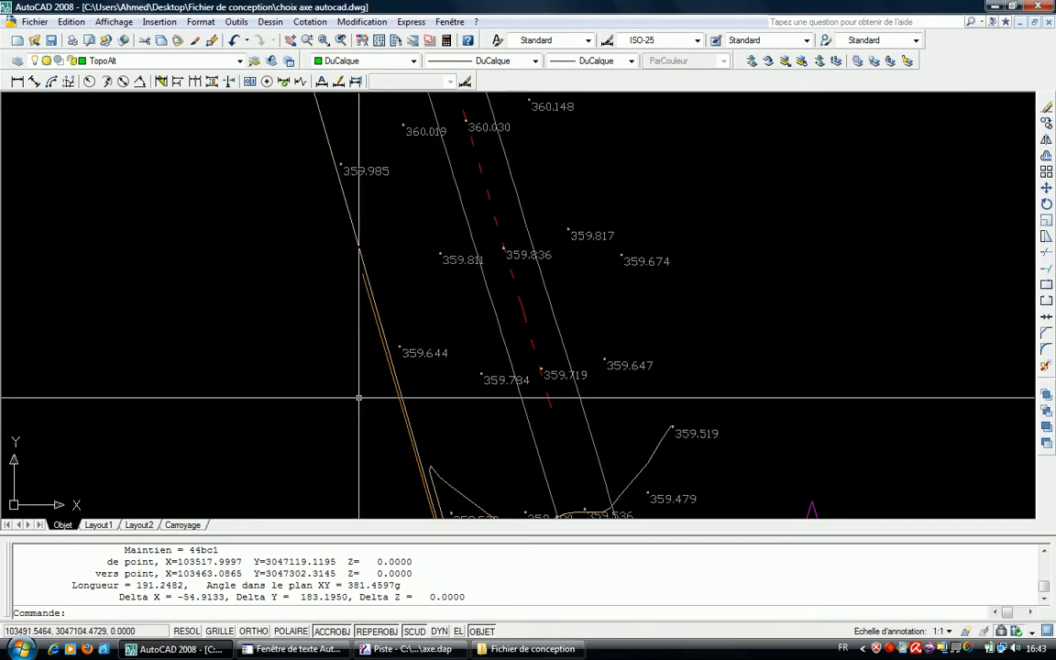
{"action": "key", "text": "Escape"}
{"action": "left_click", "coordinate": [486, 202]}
{"action": "scroll", "coordinate": [487, 202], "scroll_direction": "down", "scroll_amount": 5}
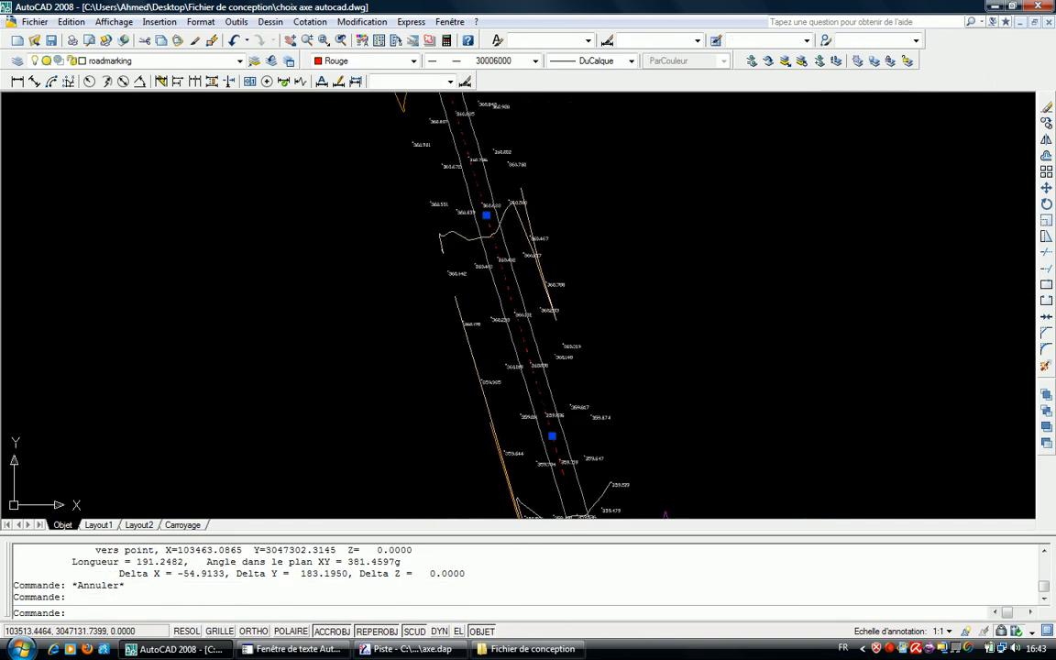
{"action": "scroll", "coordinate": [524, 368], "scroll_direction": "down", "scroll_amount": 3}
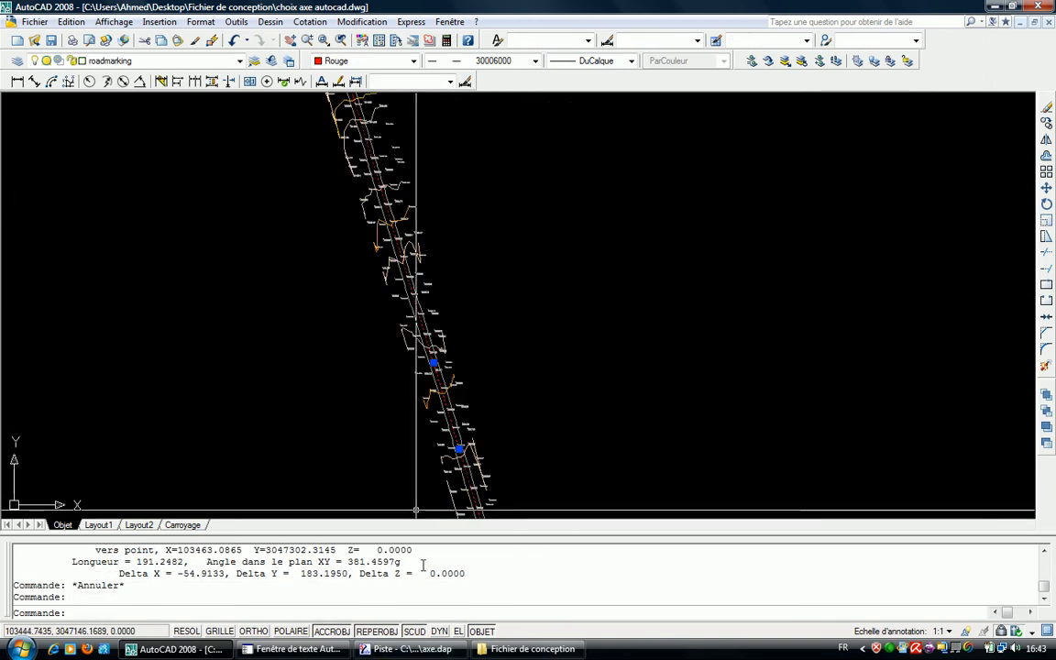
{"action": "key", "text": "F2"}
{"action": "mouse_move", "coordinate": [779, 317]}
{"action": "left_mouse_down"}
{"action": "mouse_move", "coordinate": [615, 317]}
{"action": "mouse_move", "coordinate": [780, 317]}
{"action": "left_mouse_up"}
{"action": "key", "text": "ctrl+c"}
{"action": "left_click", "coordinate": [622, 317]}
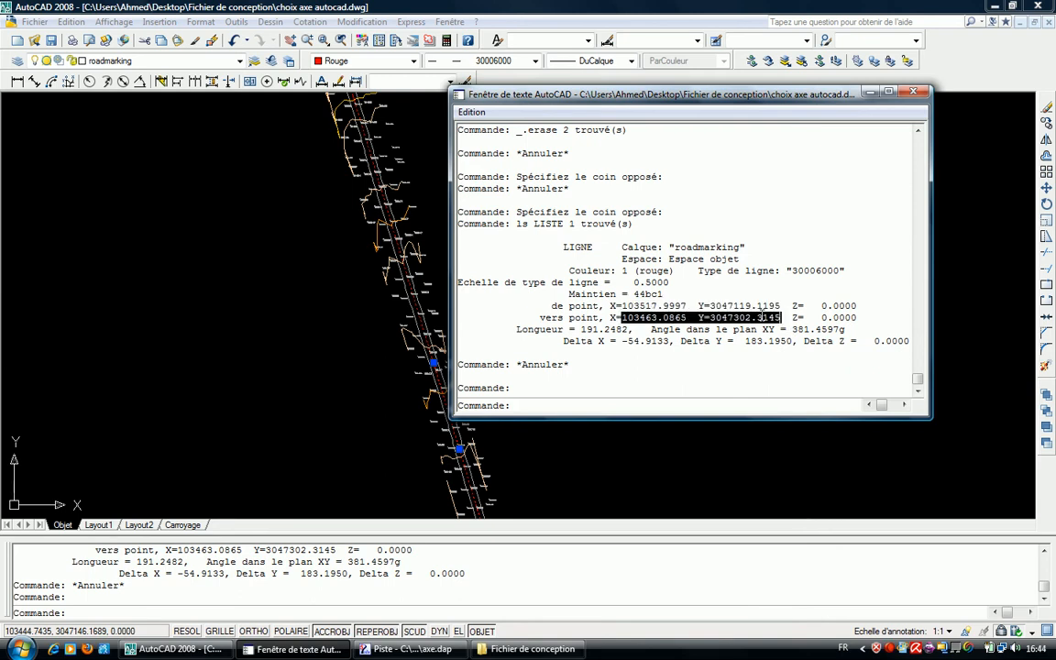
{"action": "right_click", "coordinate": [765, 317]}
{"action": "left_click", "coordinate": [796, 346]}
- Switch to Piste and define point P30 at 103463.0865 3047302.3145
{"action": "key", "text": "alt+Tab"}
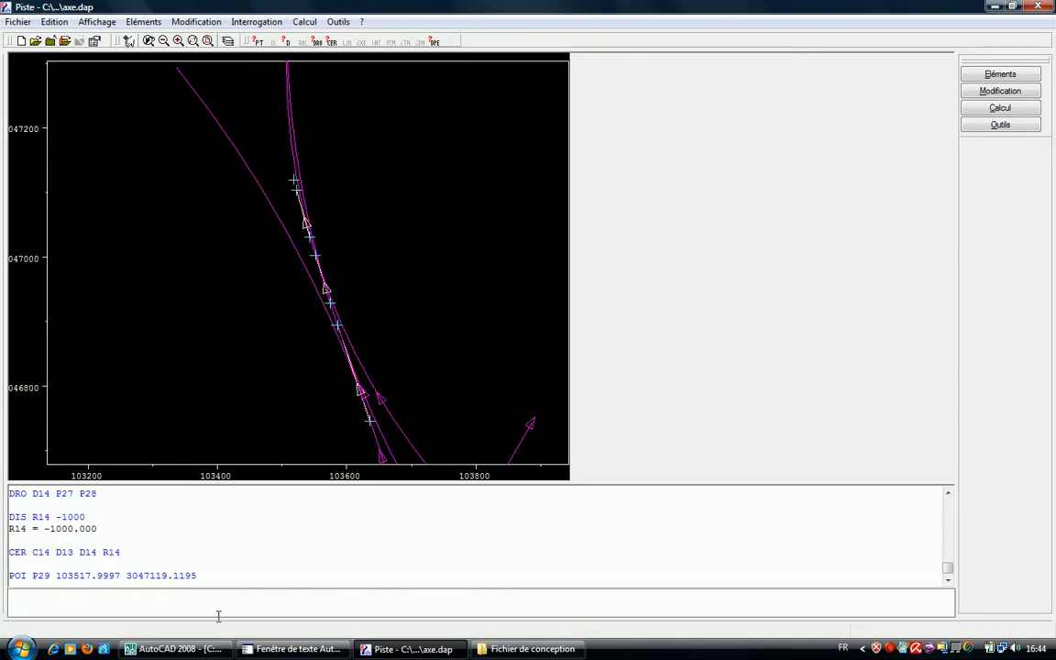
{"action": "type", "text": "POI P30"}
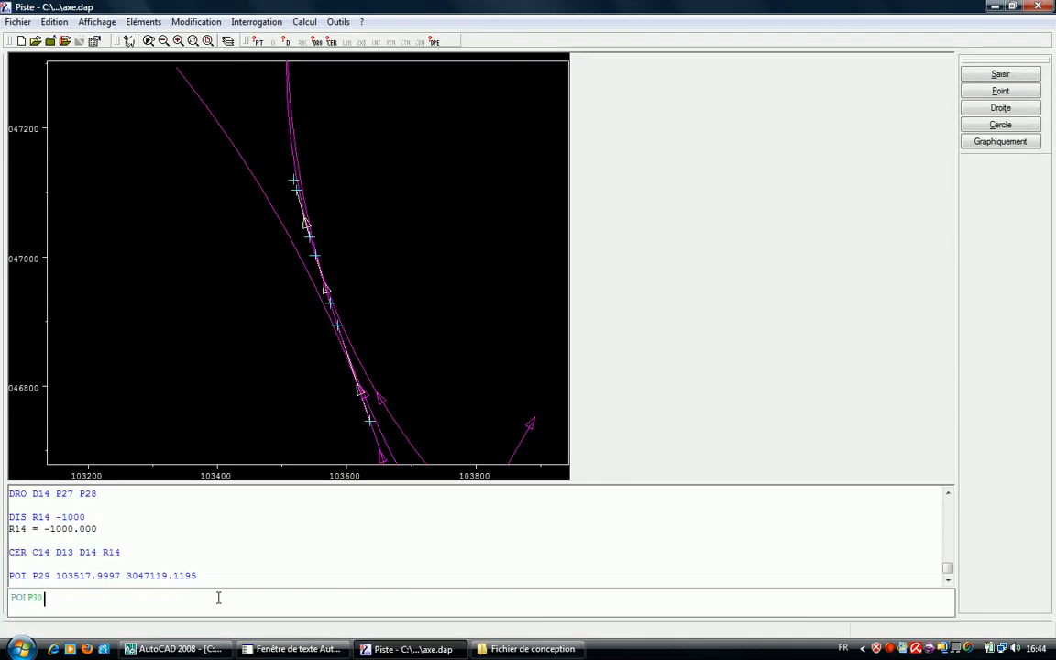
{"action": "key", "text": "ctrl+v"}
{"action": "key", "text": "BackSpace"}
{"action": "key", "text": "BackSpace"}
{"action": "key", "text": "Return"}
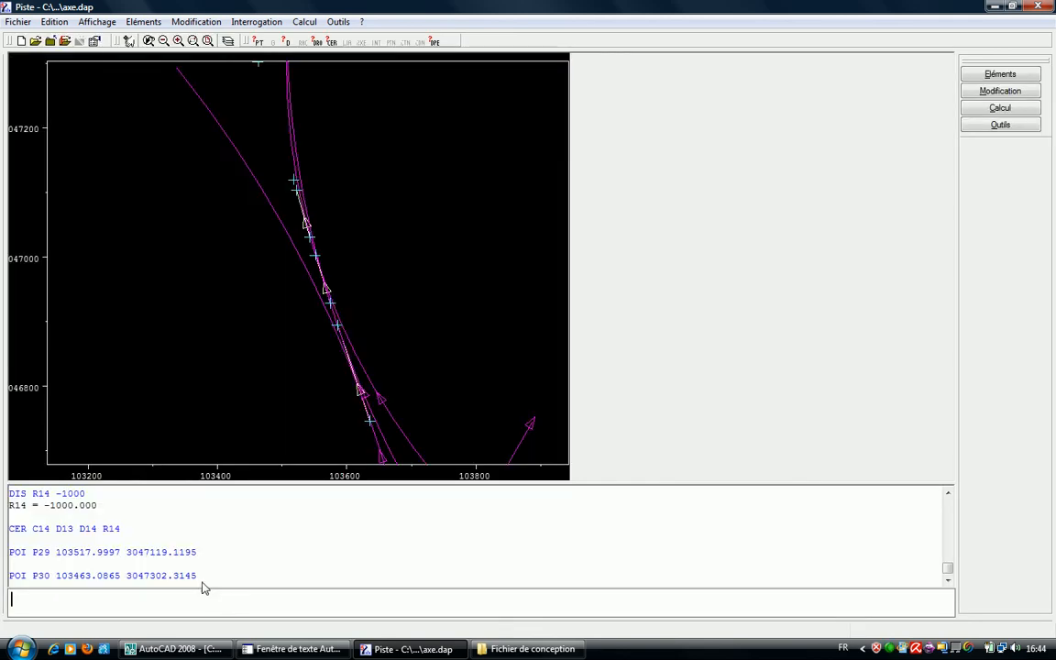
- Define line D15 through points P29 and P30
{"action": "left_click", "coordinate": [131, 42]}
{"action": "left_click", "coordinate": [141, 120]}
{"action": "left_click", "coordinate": [165, 227]}
{"action": "left_click", "coordinate": [111, 608]}
{"action": "type", "text": "DRO D"}
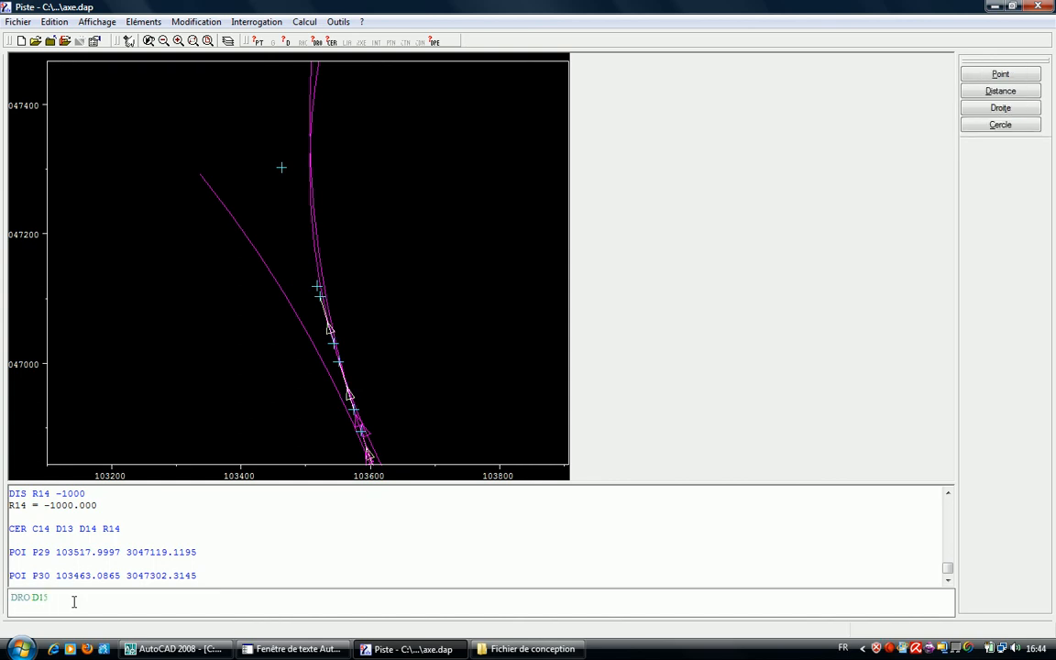
{"action": "type", "text": "15"}
{"action": "left_click", "coordinate": [316, 286]}
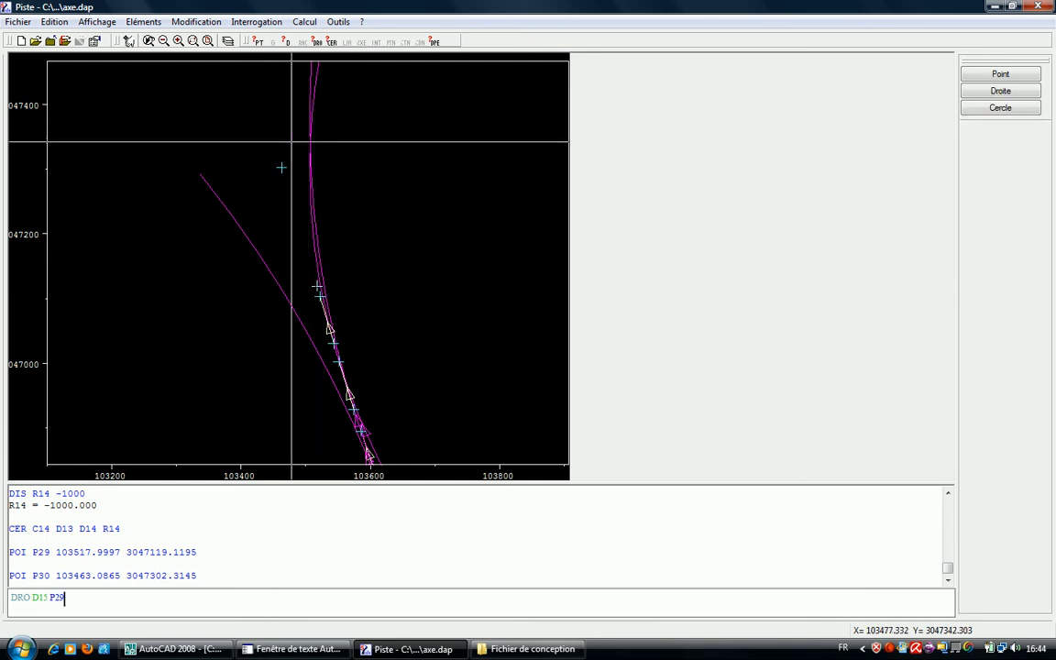
{"action": "left_click", "coordinate": [281, 167]}
{"action": "key", "text": "Return"}
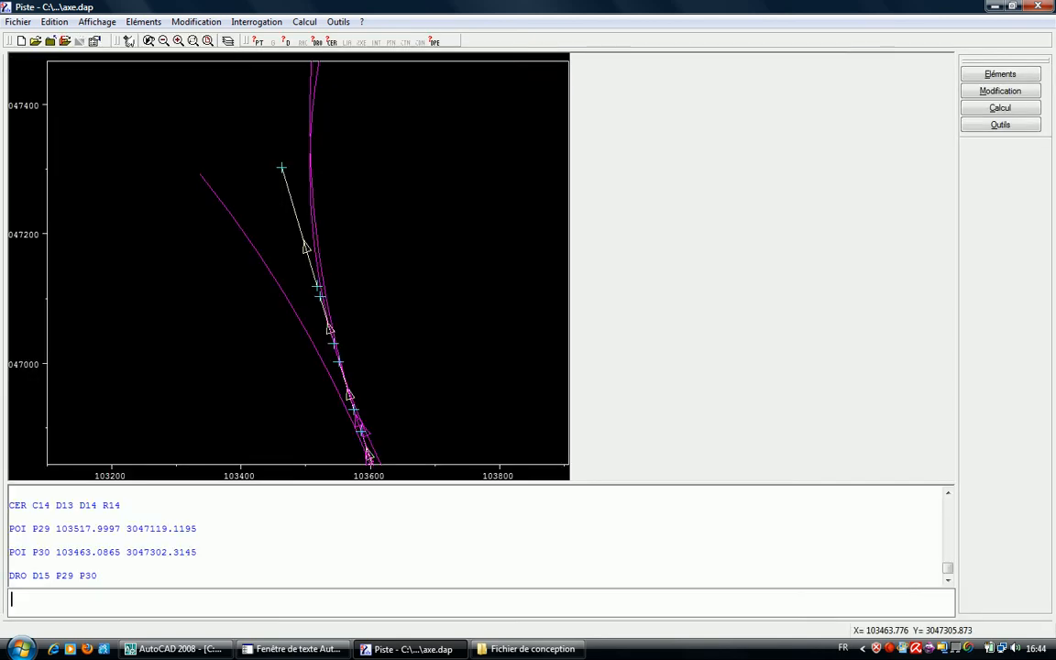
- Switch to AutoCAD and select the short red arc at the southern end of the transferred line
{"action": "key", "text": "alt+Tab"}
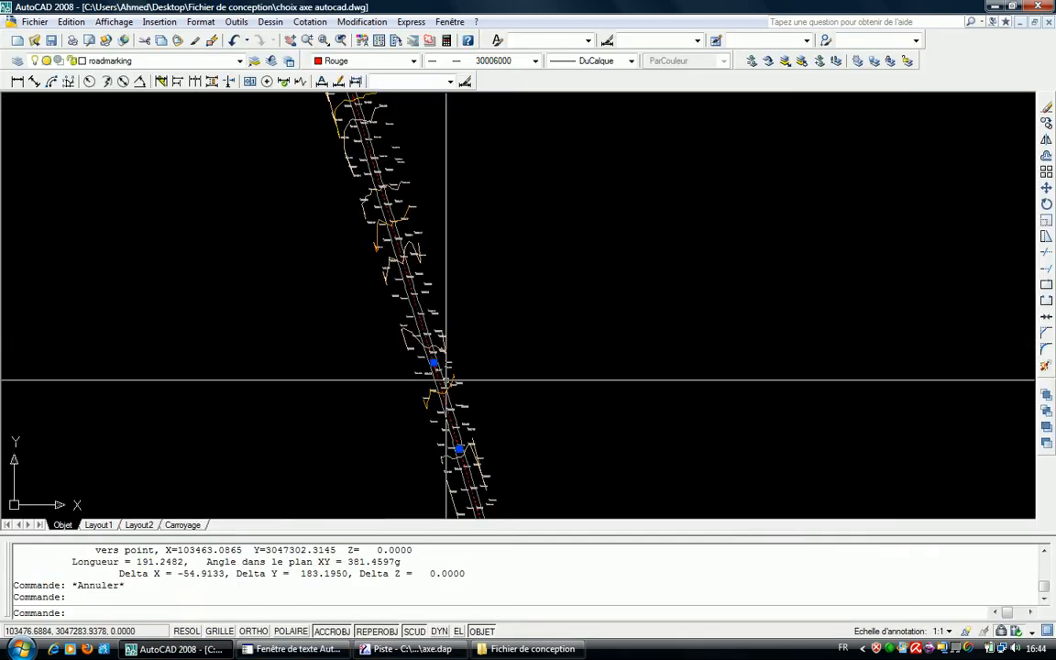
{"action": "scroll", "coordinate": [401, 209], "scroll_direction": "up", "scroll_amount": 5}
{"action": "left_click", "coordinate": [437, 274]}
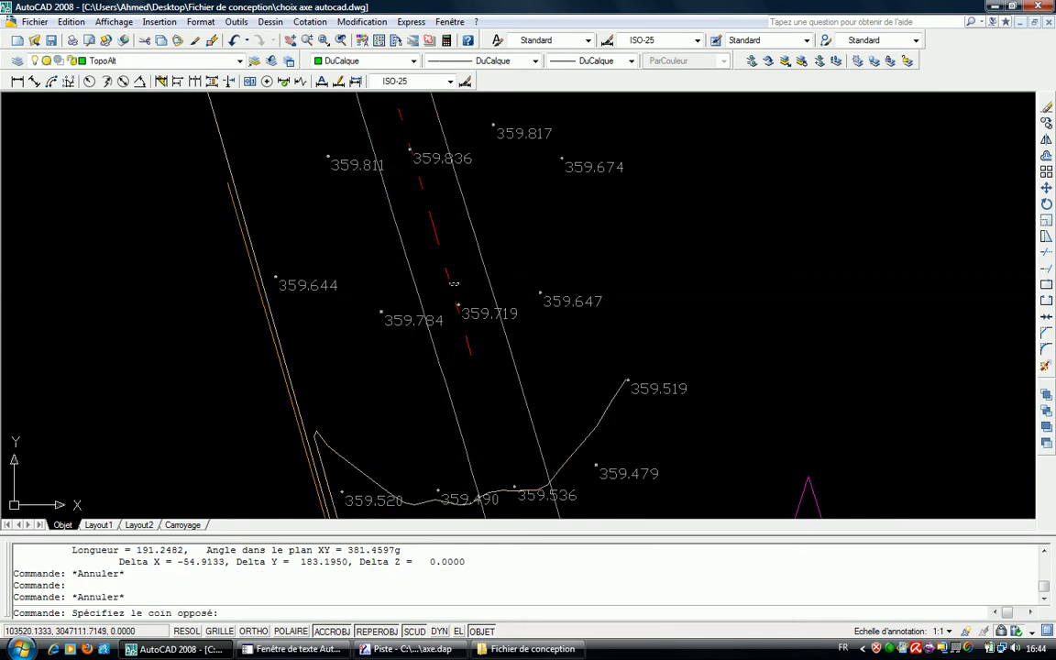
{"action": "left_click", "coordinate": [452, 290]}
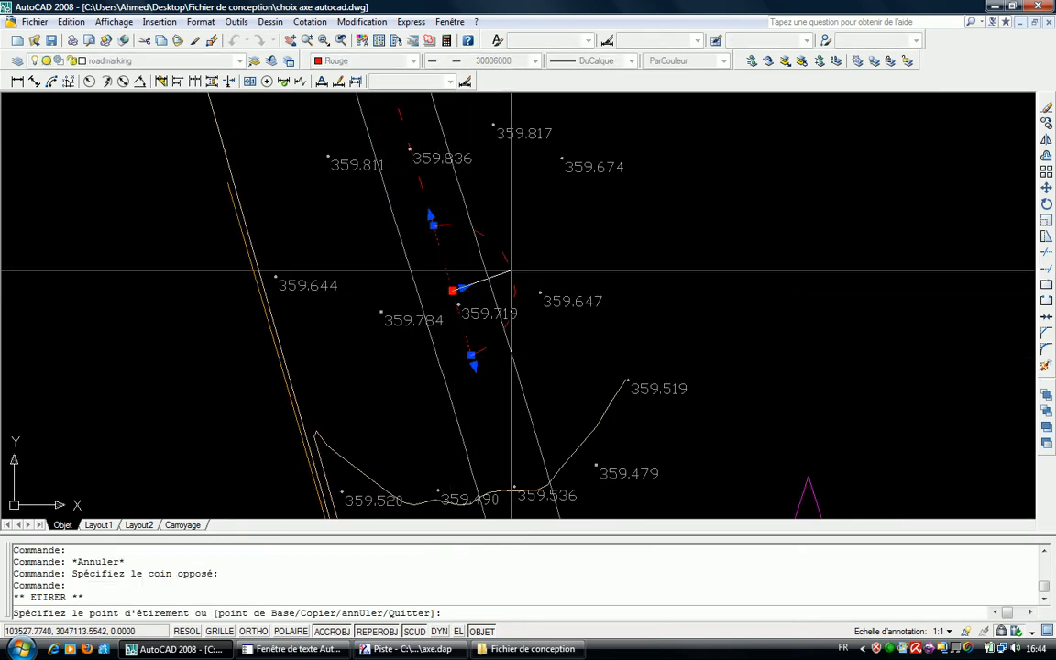
- Cancel the stretch on the selected red arc and list the arc's properties
{"action": "key", "text": "Escape"}
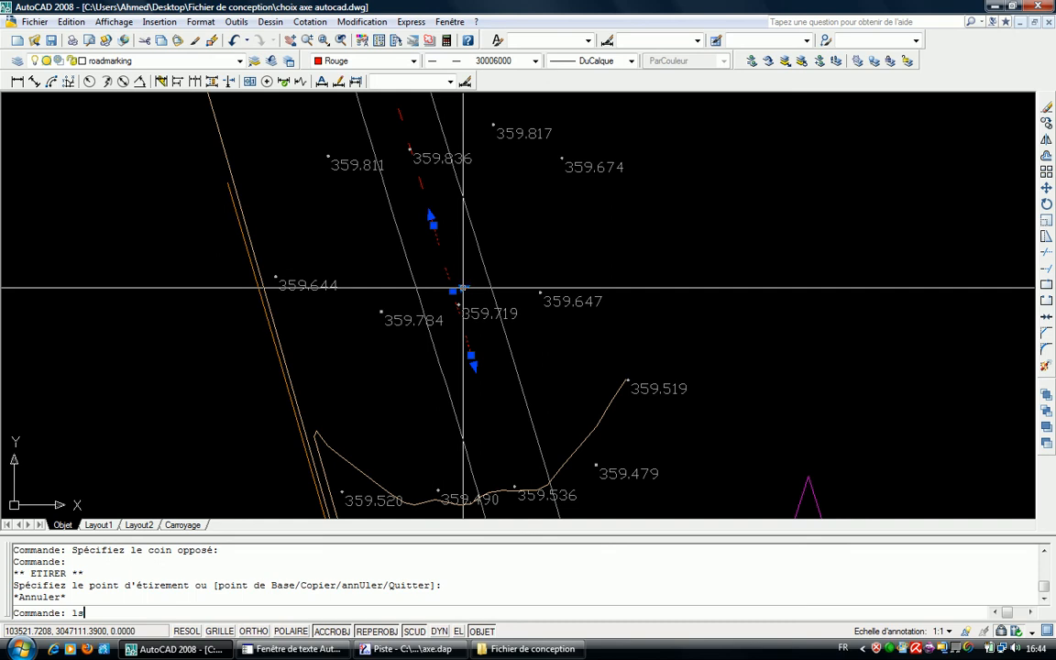
{"action": "key", "text": "Return"}
- Switch to Piste, define distance R15 as 1000, and create circle C15 from lines D14 and D15 with radius R15
{"action": "left_click", "coordinate": [424, 651]}
{"action": "left_click", "coordinate": [232, 599]}
{"action": "type", "text": "DIS R"}
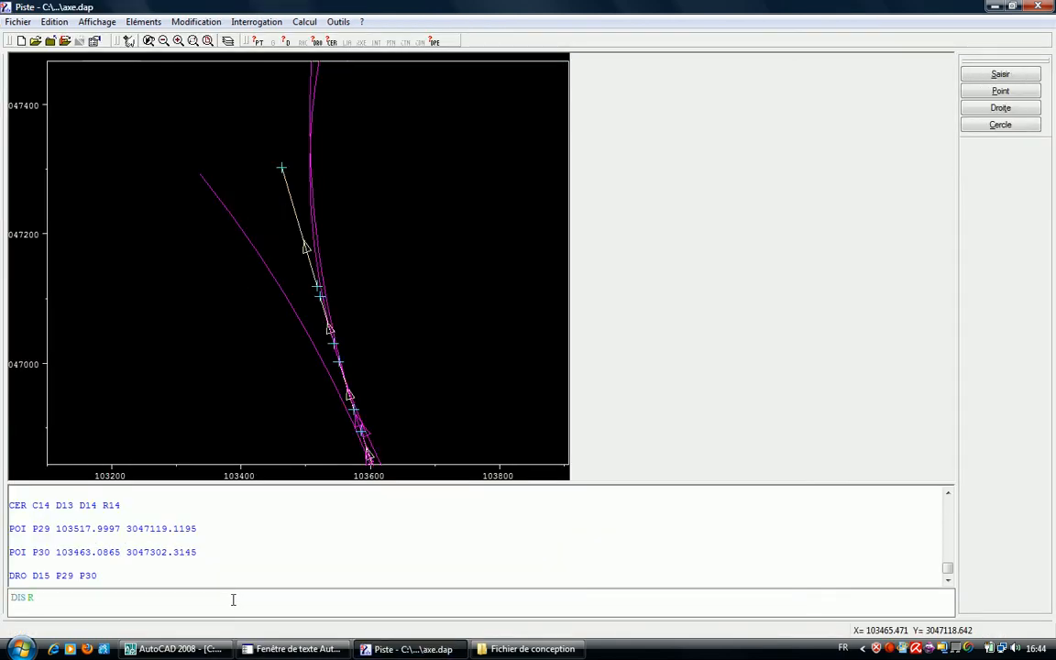
{"action": "type", "text": "14"}
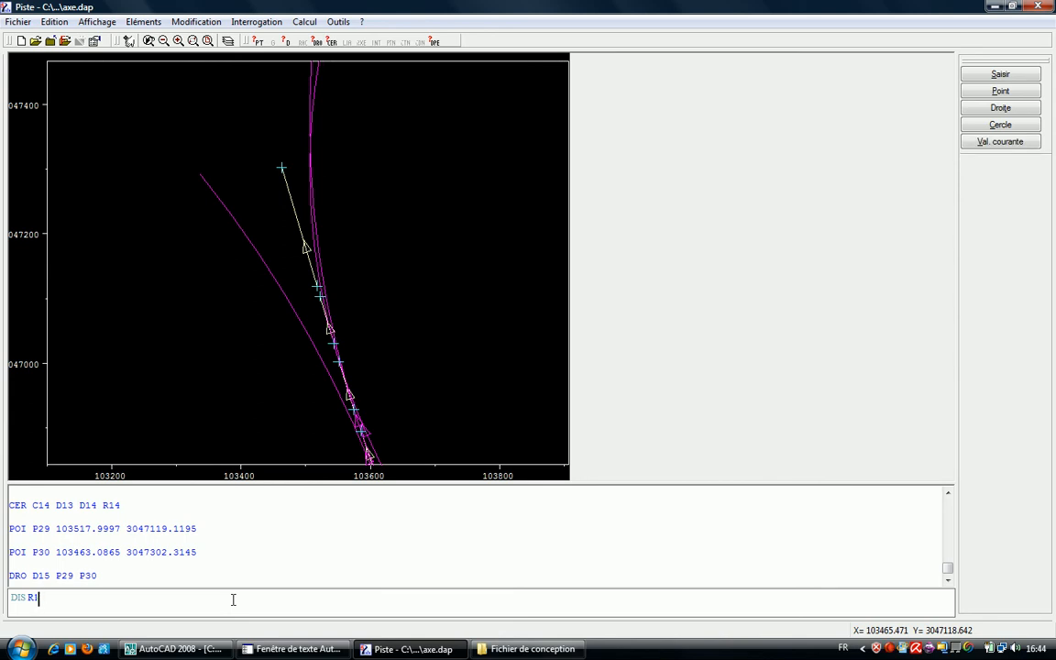
{"action": "left_click", "coordinate": [293, 649]}
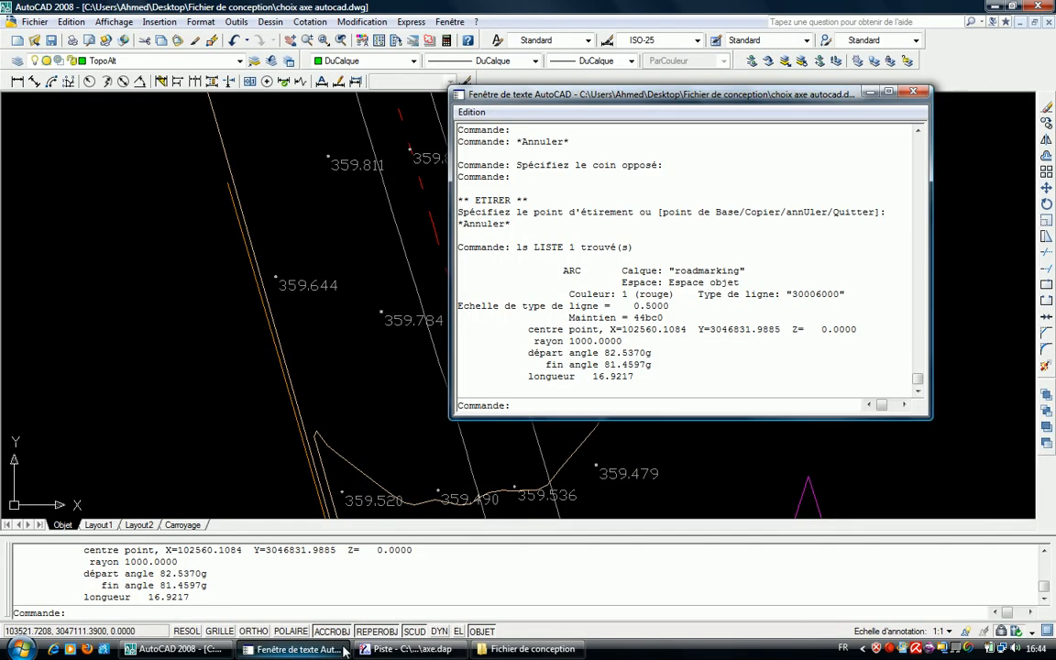
{"action": "left_click", "coordinate": [295, 649]}
{"action": "type", "text": "1000"}
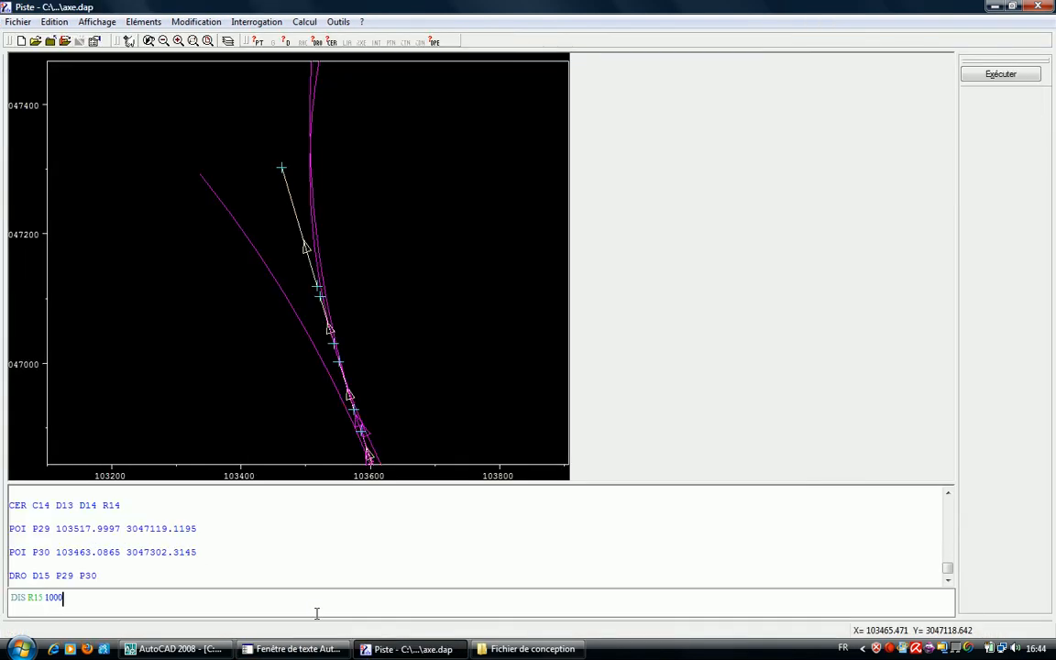
{"action": "key", "text": "Return"}
{"action": "type", "text": "CER C15 D14 D15 R15"}
{"action": "key", "text": "Return"}
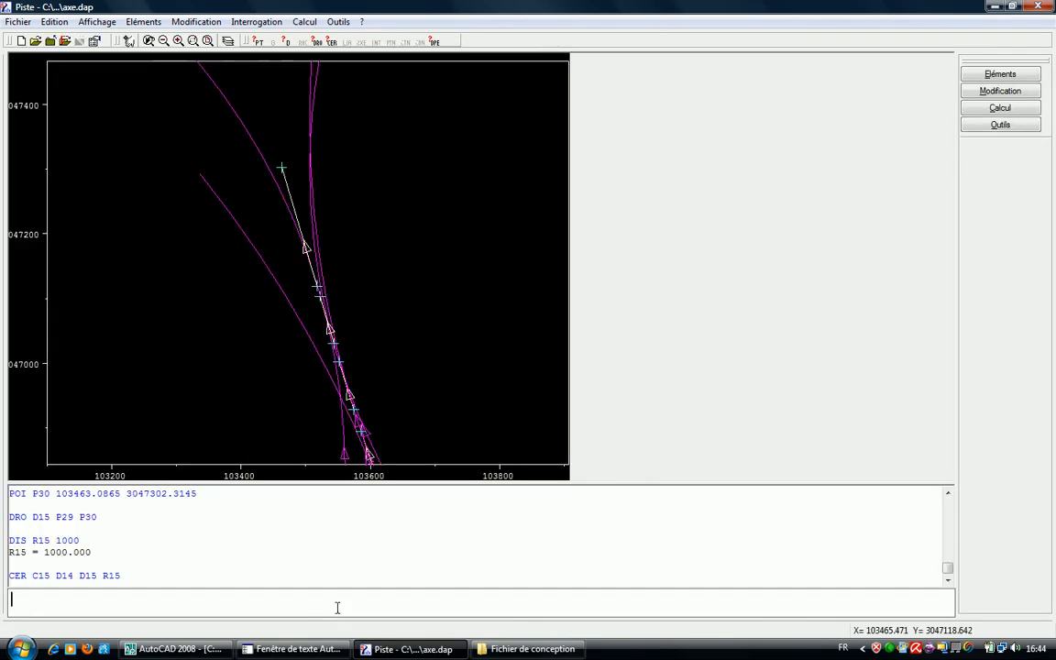
- Switch to AutoCAD and erase the red arc already entered in Piste and the red line directly following it
{"action": "left_click", "coordinate": [174, 649]}
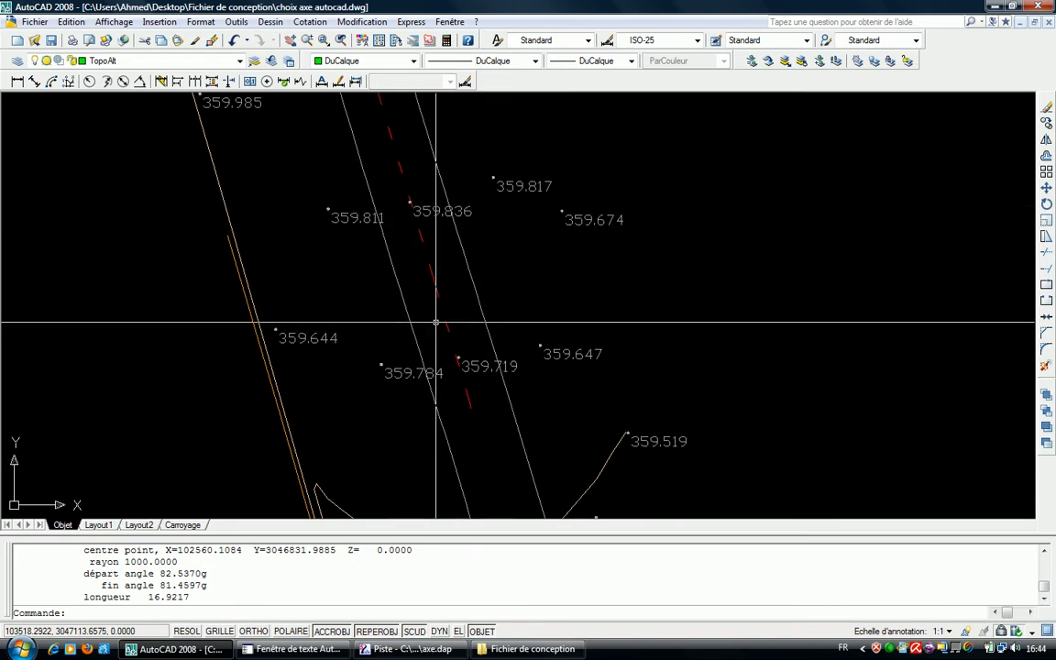
{"action": "key", "text": "Escape"}
{"action": "left_click", "coordinate": [454, 279]}
{"action": "left_click", "coordinate": [430, 301]}
{"action": "key", "text": "Delete"}
{"action": "left_click", "coordinate": [441, 242]}
{"action": "left_click", "coordinate": [424, 264]}
{"action": "key", "text": "Delete"}
- Follow the red road axis northward, select its remaining straight segments to examine their extents up to the bend, and clear the selection
{"action": "scroll", "coordinate": [422, 272], "scroll_direction": "down", "scroll_amount": 6}
{"action": "middle_click_drag", "start_coordinate": [417, 283], "coordinate": [446, 462]}
{"action": "middle_click_drag", "start_coordinate": [391, 258], "coordinate": [409, 339]}
{"action": "middle_click_drag", "start_coordinate": [379, 275], "coordinate": [434, 512]}
{"action": "mouse_move", "coordinate": [410, 371]}
{"action": "middle_mouse_down"}
{"action": "mouse_move", "coordinate": [451, 569]}
{"action": "mouse_move", "coordinate": [405, 372]}
{"action": "middle_mouse_up"}
{"action": "scroll", "coordinate": [426, 451], "scroll_direction": "down", "scroll_amount": 5}
{"action": "scroll", "coordinate": [425, 451], "scroll_direction": "up", "scroll_amount": 2}
{"action": "scroll", "coordinate": [405, 372], "scroll_direction": "up", "scroll_amount": 3}
{"action": "scroll", "coordinate": [428, 452], "scroll_direction": "up", "scroll_amount": 9}
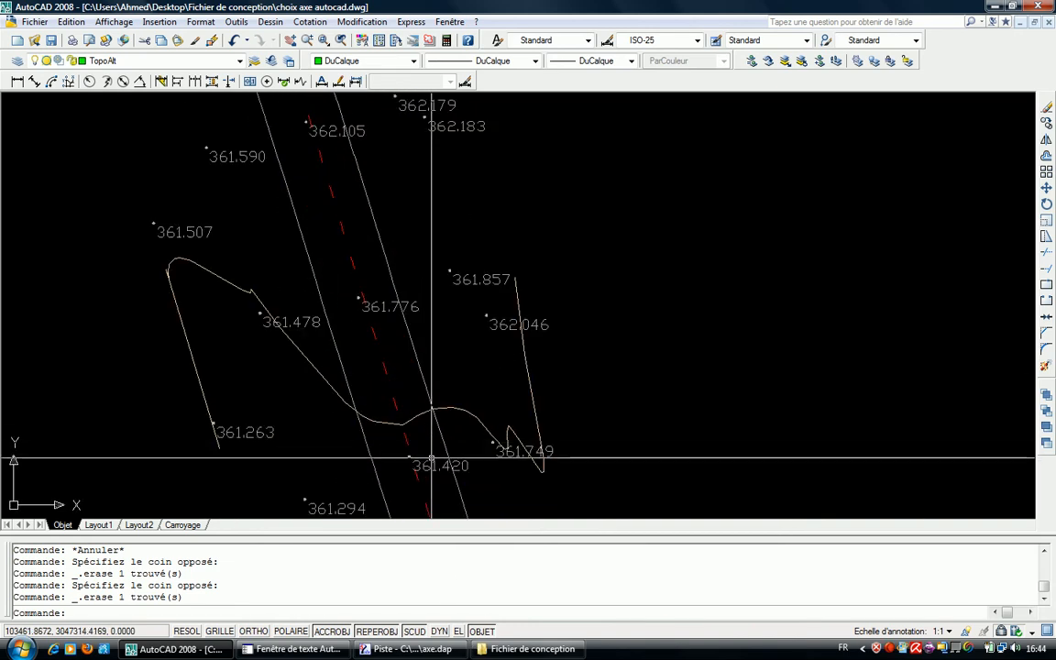
{"action": "left_click", "coordinate": [376, 334]}
{"action": "scroll", "coordinate": [377, 334], "scroll_direction": "down", "scroll_amount": 6}
{"action": "scroll", "coordinate": [367, 284], "scroll_direction": "up", "scroll_amount": 5}
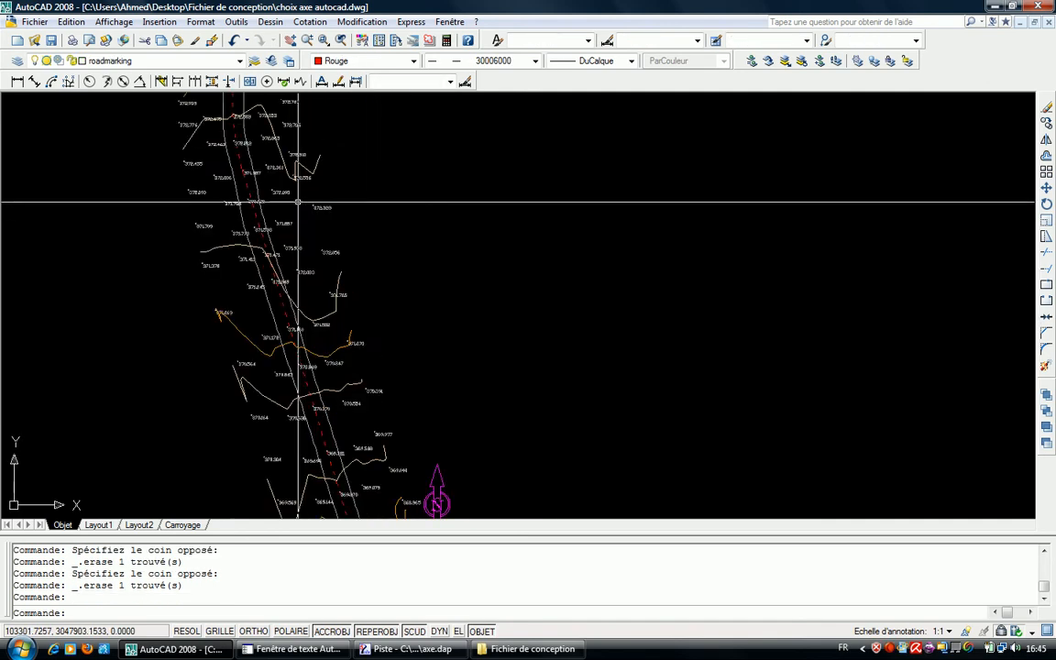
{"action": "scroll", "coordinate": [256, 197], "scroll_direction": "up", "scroll_amount": 3}
{"action": "left_click", "coordinate": [240, 179]}
{"action": "scroll", "coordinate": [244, 187], "scroll_direction": "down", "scroll_amount": 7}
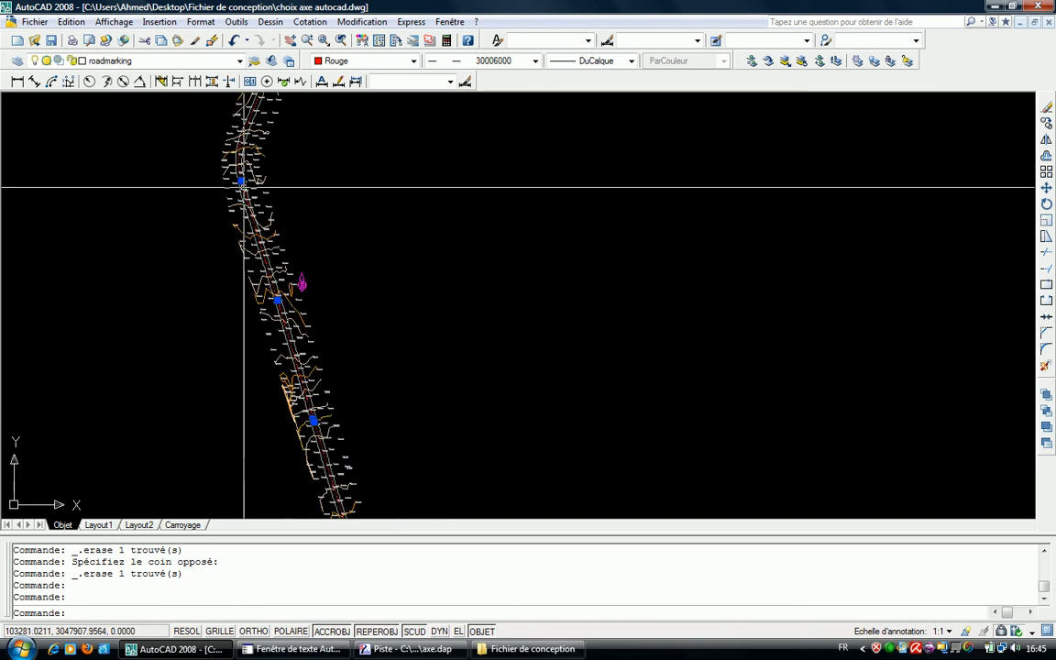
{"action": "scroll", "coordinate": [289, 294], "scroll_direction": "up", "scroll_amount": 4}
{"action": "scroll", "coordinate": [284, 293], "scroll_direction": "down", "scroll_amount": 3}
{"action": "middle_click_drag", "start_coordinate": [283, 290], "coordinate": [260, 212]}
{"action": "middle_click_drag", "start_coordinate": [327, 411], "coordinate": [276, 187]}
{"action": "scroll", "coordinate": [299, 268], "scroll_direction": "down", "scroll_amount": 2}
{"action": "middle_click_drag", "start_coordinate": [302, 291], "coordinate": [338, 509]}
{"action": "middle_click_drag", "start_coordinate": [266, 262], "coordinate": [270, 292]}
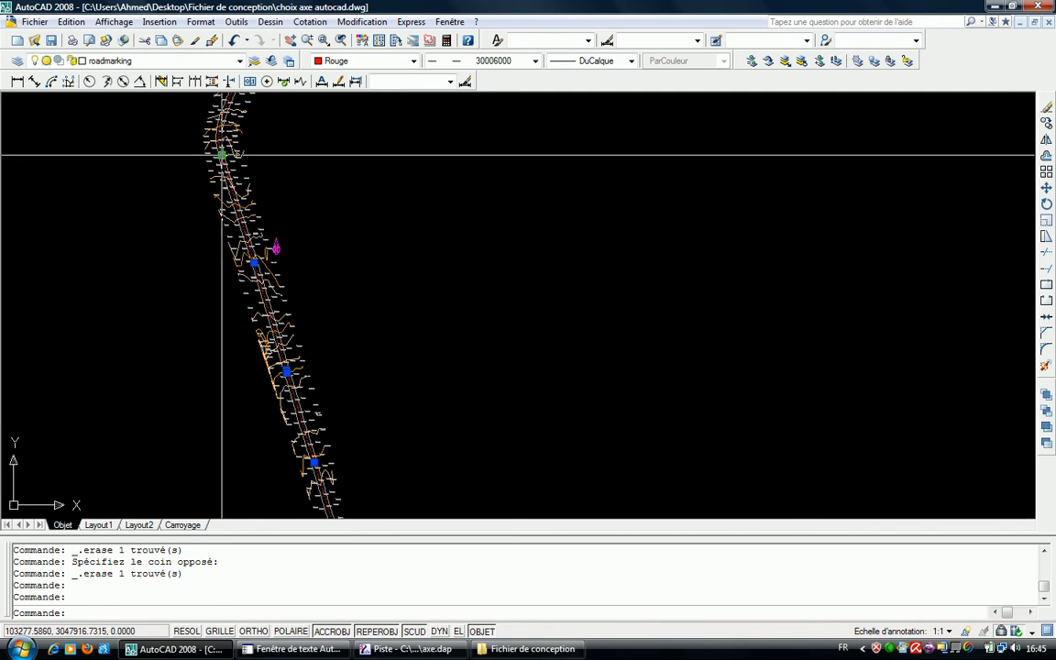
{"action": "key", "text": "ctrl+z"}
{"action": "key", "text": "ctrl+z"}
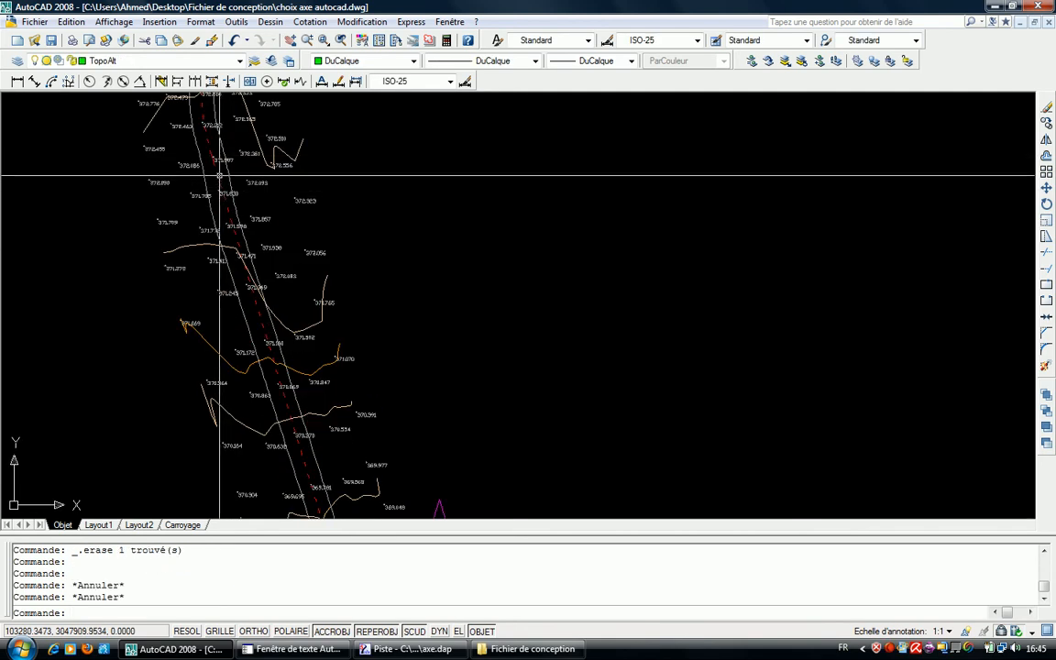
- List the properties of the red axis line ending at the bend and copy its end point's X and Y coordinates
{"action": "type", "text": "ls"}
{"action": "key", "text": "Return"}
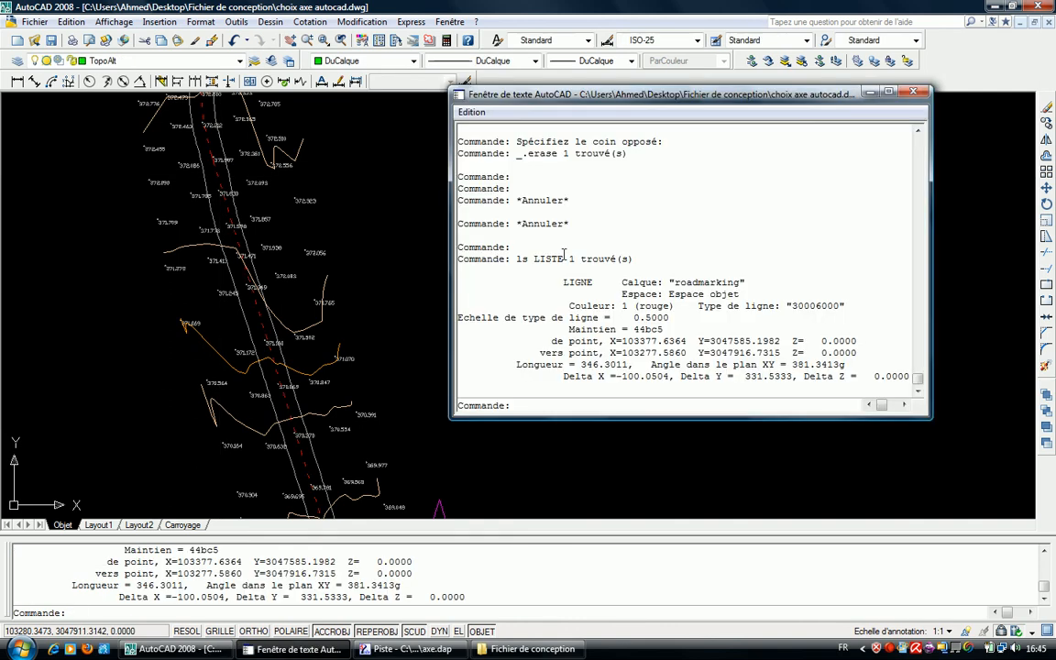
{"action": "mouse_move", "coordinate": [780, 352]}
{"action": "left_mouse_down"}
{"action": "mouse_move", "coordinate": [627, 352]}
{"action": "mouse_move", "coordinate": [635, 365]}
{"action": "mouse_move", "coordinate": [651, 353]}
{"action": "mouse_move", "coordinate": [724, 365]}
{"action": "mouse_move", "coordinate": [782, 353]}
{"action": "left_mouse_up"}
{"action": "key", "text": "ctrl+c"}
{"action": "left_click", "coordinate": [623, 352]}
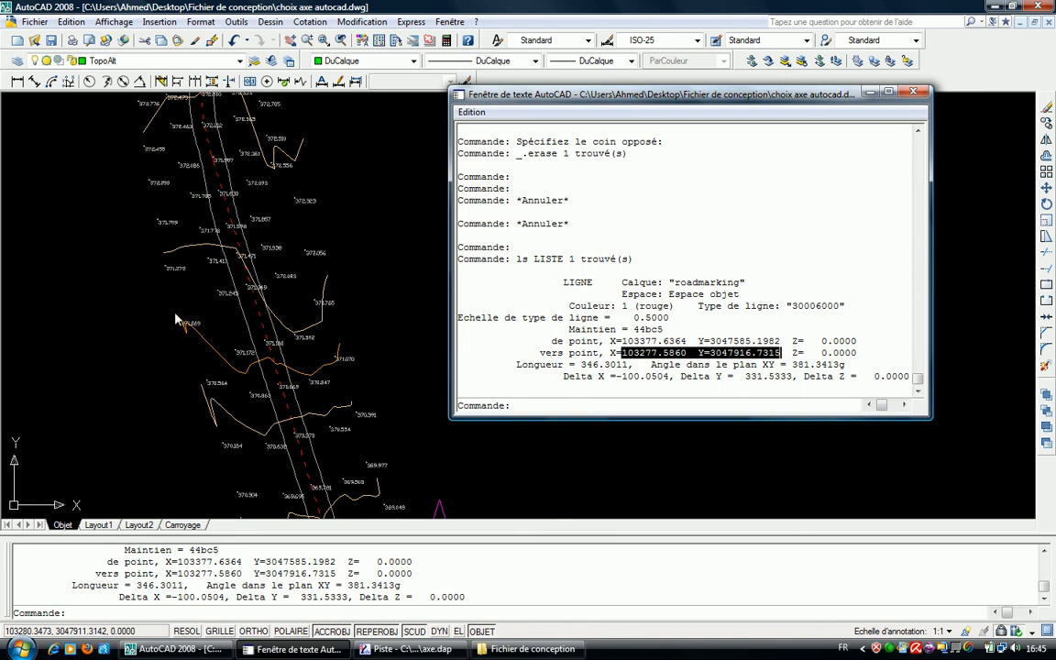
- Switch to Piste and create point P31 at 103277.5860 3047916.7315, removing the "Y=" prefix from the pasted coordinates
{"action": "left_click", "coordinate": [394, 649]}
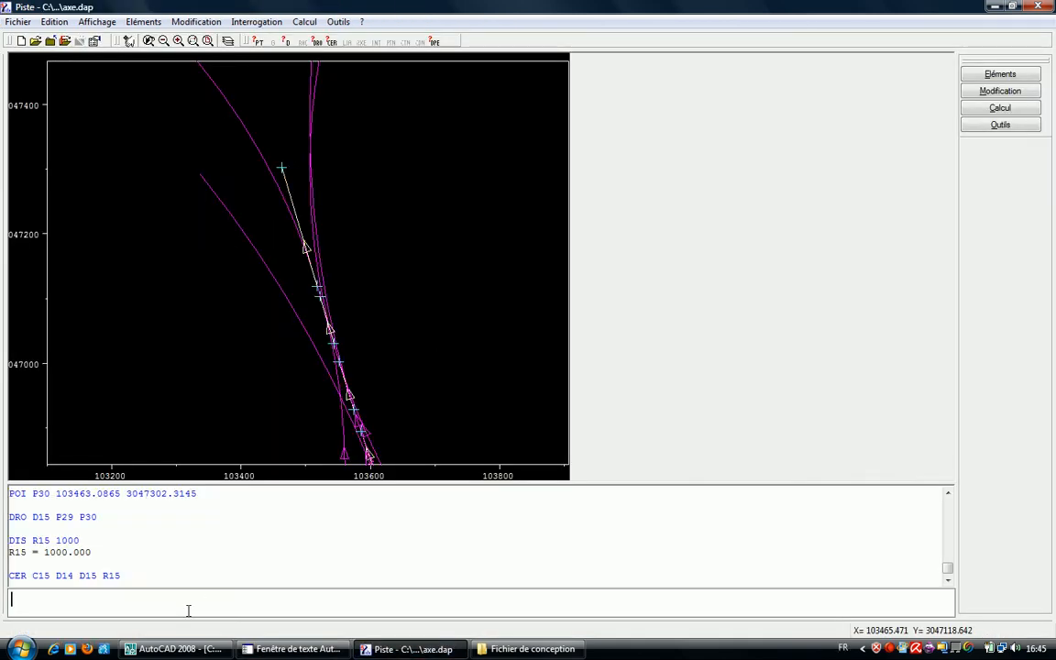
{"action": "type", "text": "POI P"}
{"action": "key", "text": "ctrl+v"}
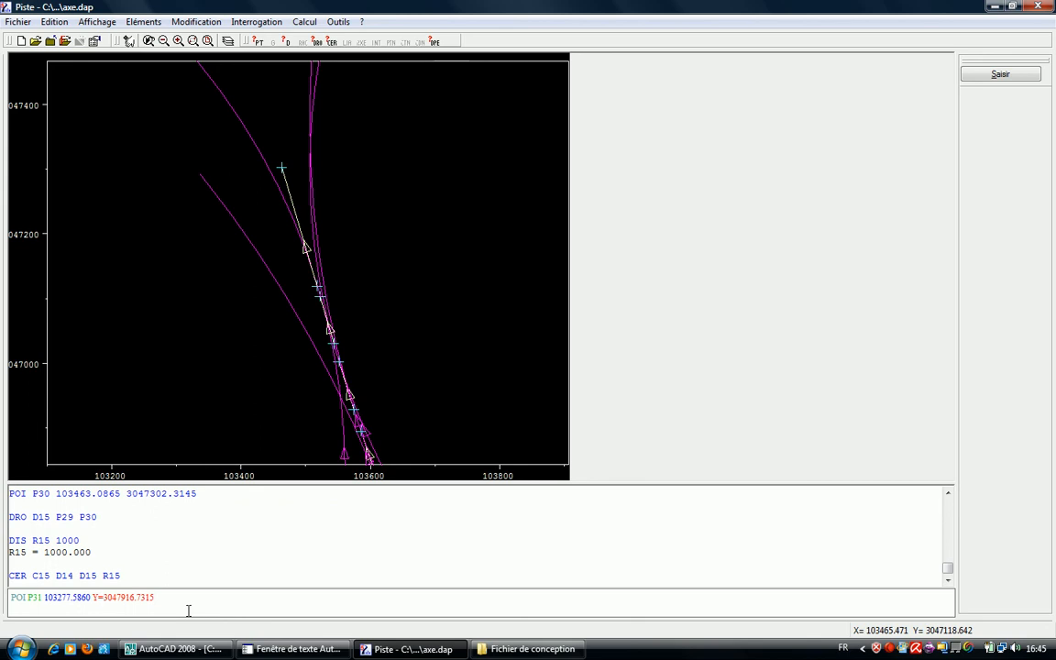
{"action": "key", "text": "BackSpace"}
{"action": "key", "text": "BackSpace"}
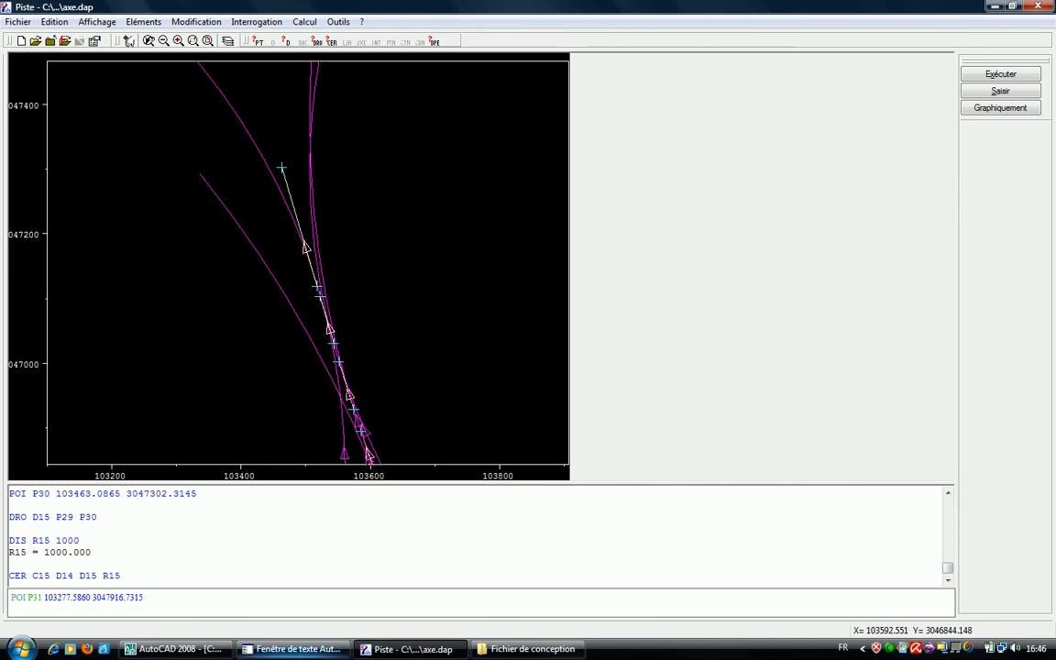
{"action": "left_click", "coordinate": [175, 649]}
{"action": "scroll", "coordinate": [264, 369], "scroll_direction": "down", "scroll_amount": 2}
{"action": "middle_click_drag", "start_coordinate": [272, 375], "coordinate": [225, 214]}
{"action": "left_click", "coordinate": [397, 649]}
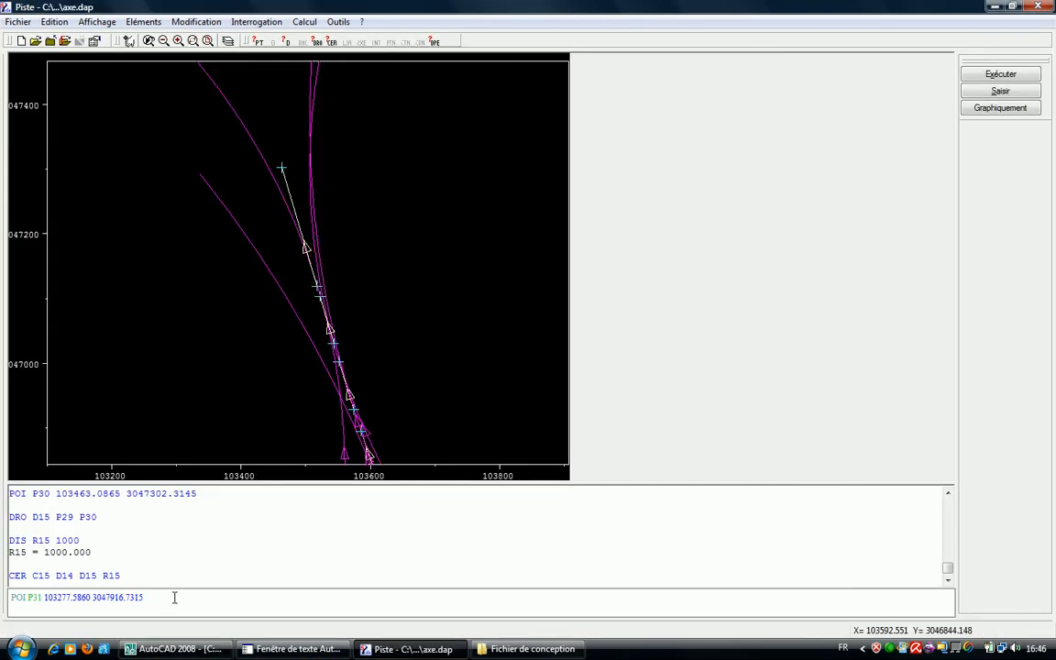
{"action": "double_click", "coordinate": [175, 593]}
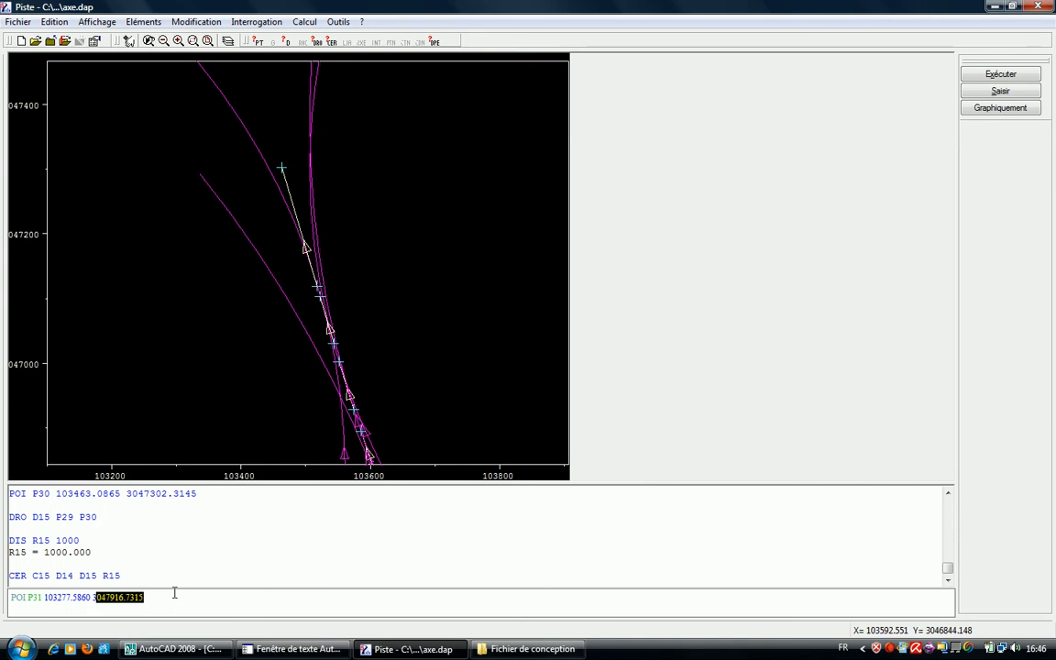
{"action": "key", "text": "Return"}
- Create line D16 through points P30 and P31
{"action": "right_click", "coordinate": [278, 228]}
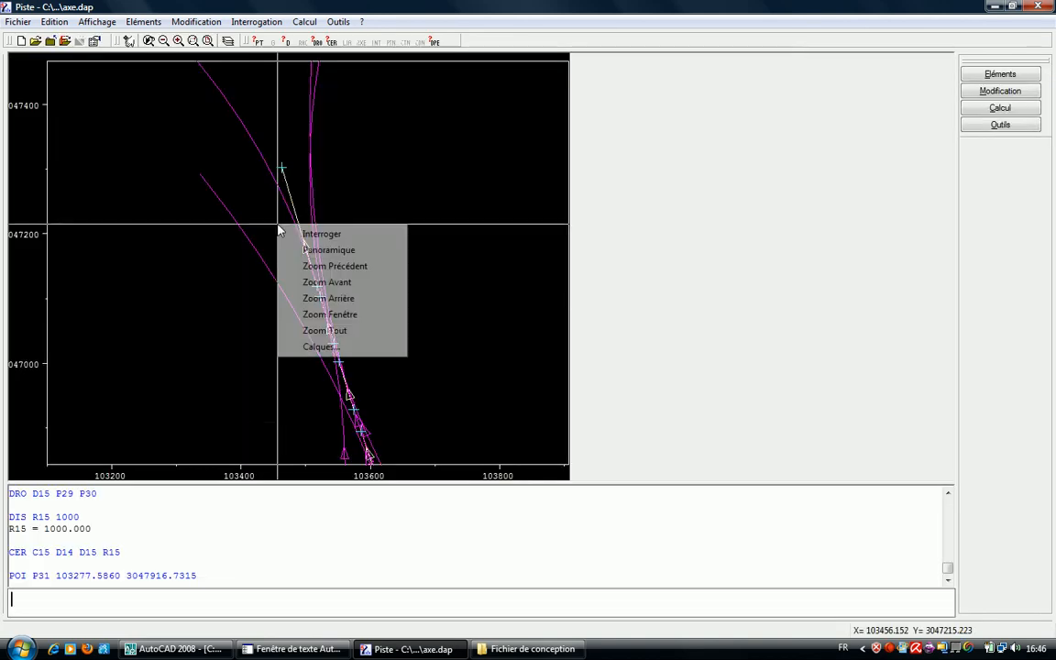
{"action": "left_click", "coordinate": [361, 331]}
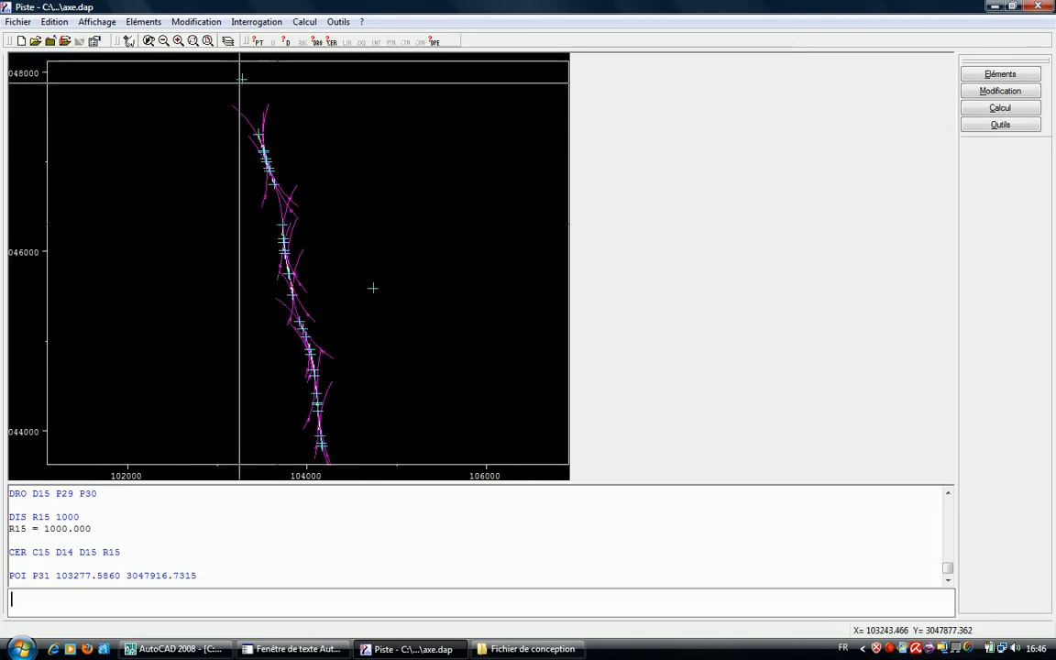
{"action": "left_click", "coordinate": [174, 649]}
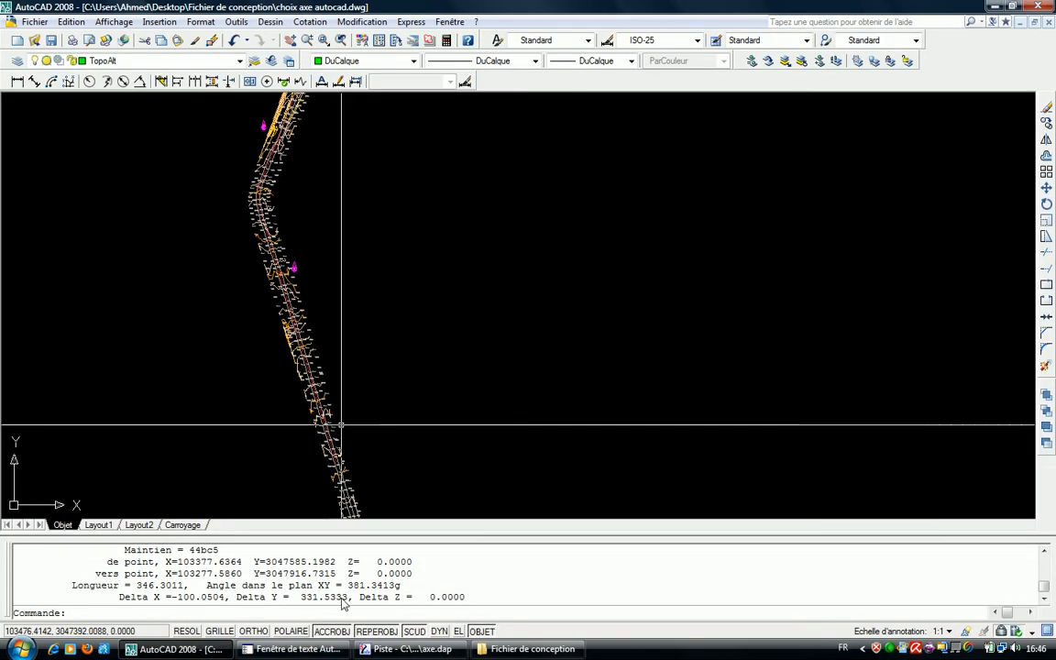
{"action": "key", "text": "alt+Tab"}
{"action": "right_click", "coordinate": [284, 142]}
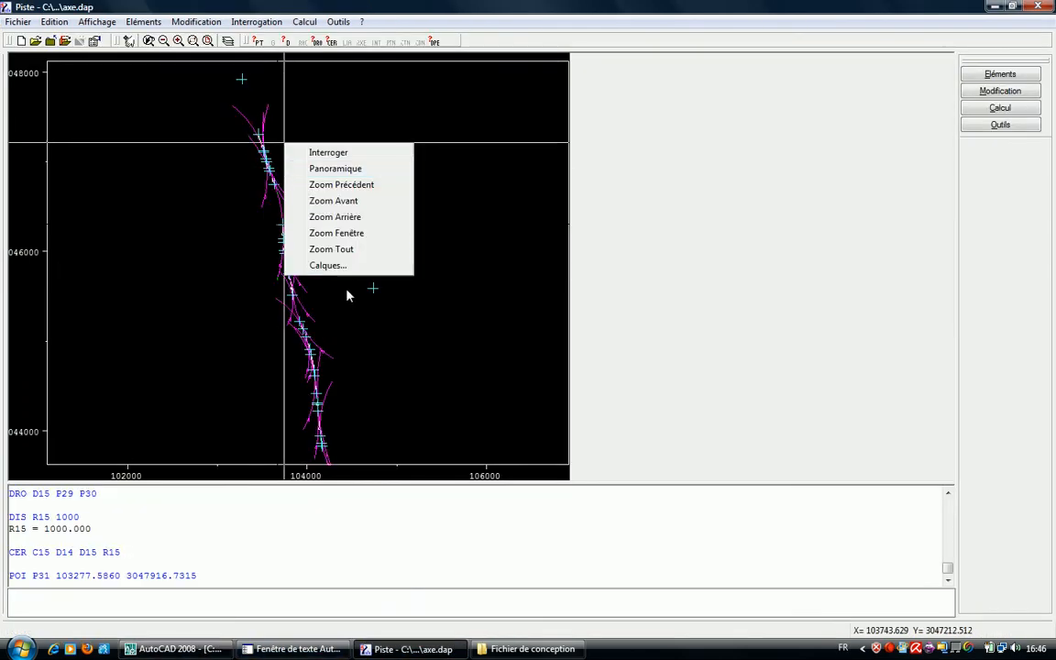
{"action": "left_click", "coordinate": [343, 235]}
{"action": "left_click", "coordinate": [269, 65]}
{"action": "left_click", "coordinate": [217, 170]}
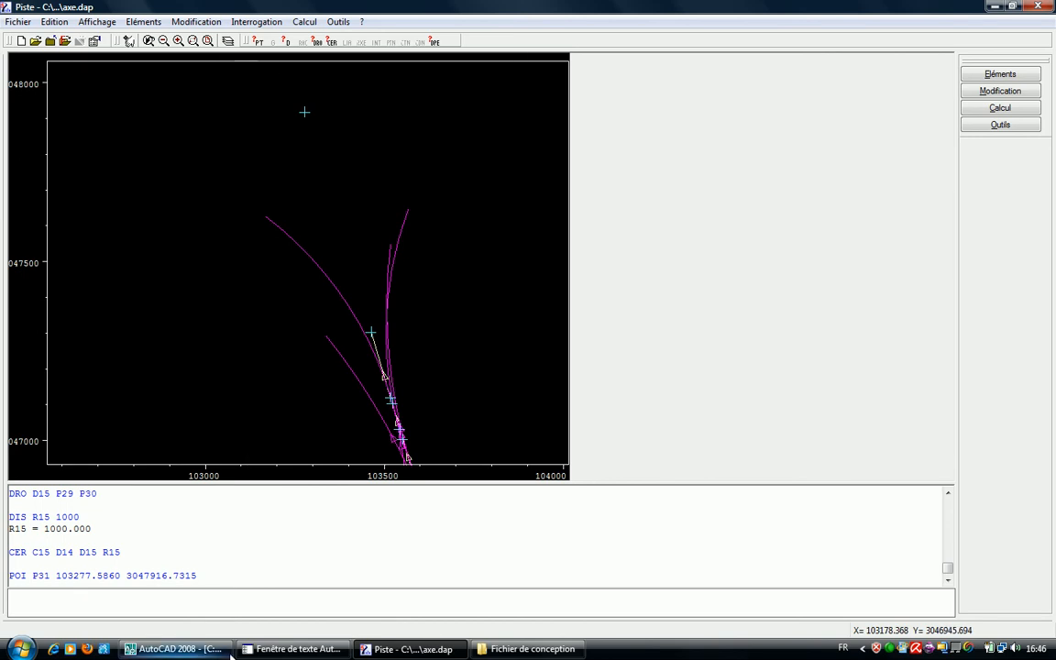
{"action": "type", "text": "DRO D"}
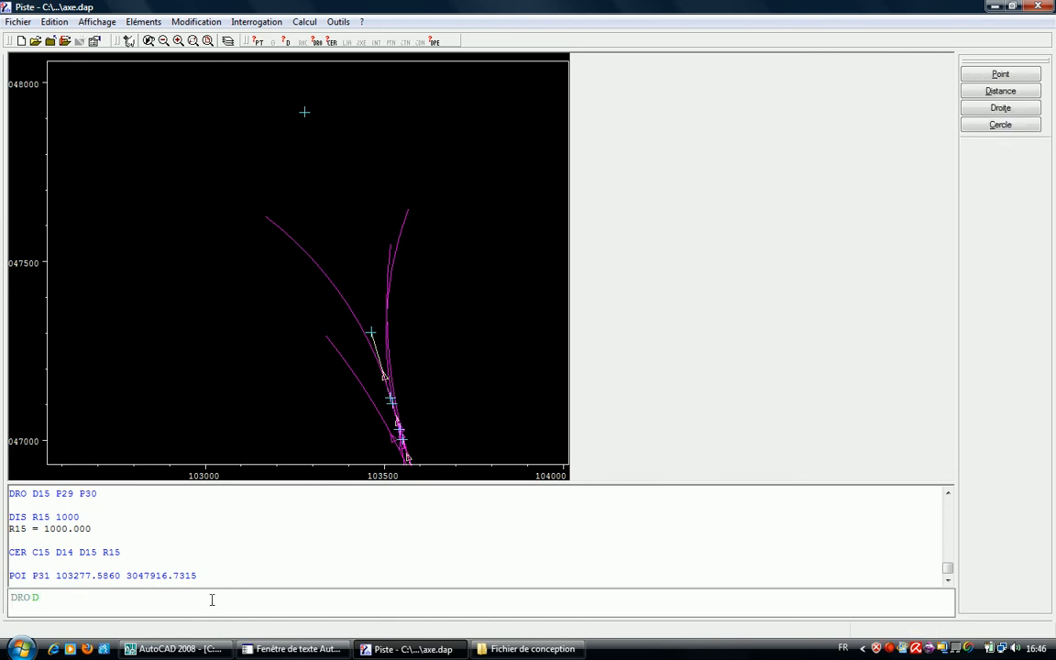
{"action": "key", "text": "F2"}
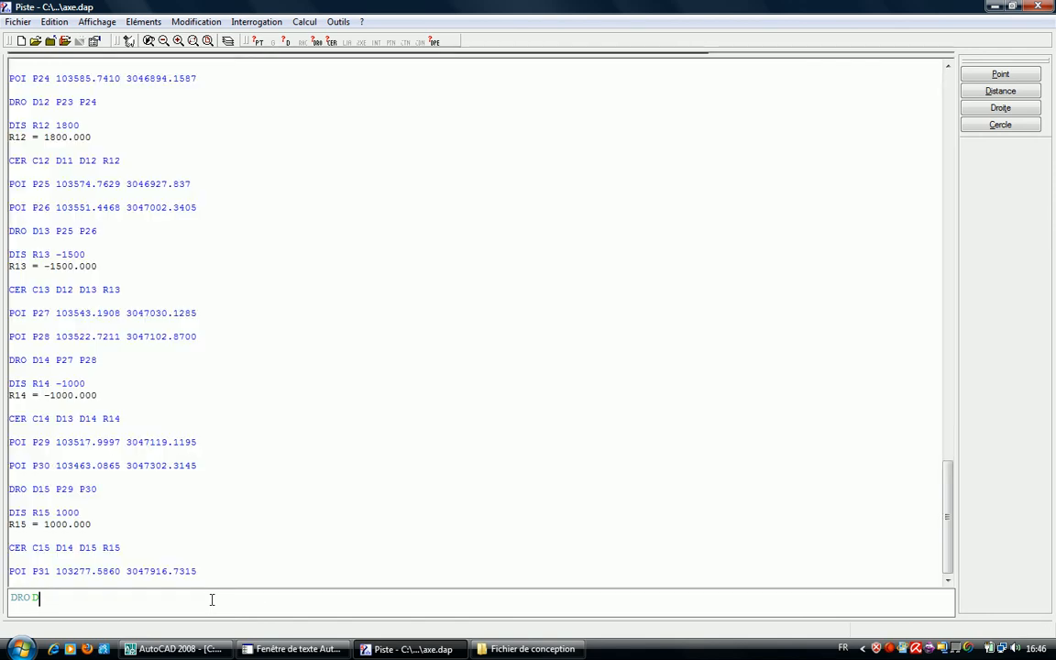
{"action": "type", "text": "16"}
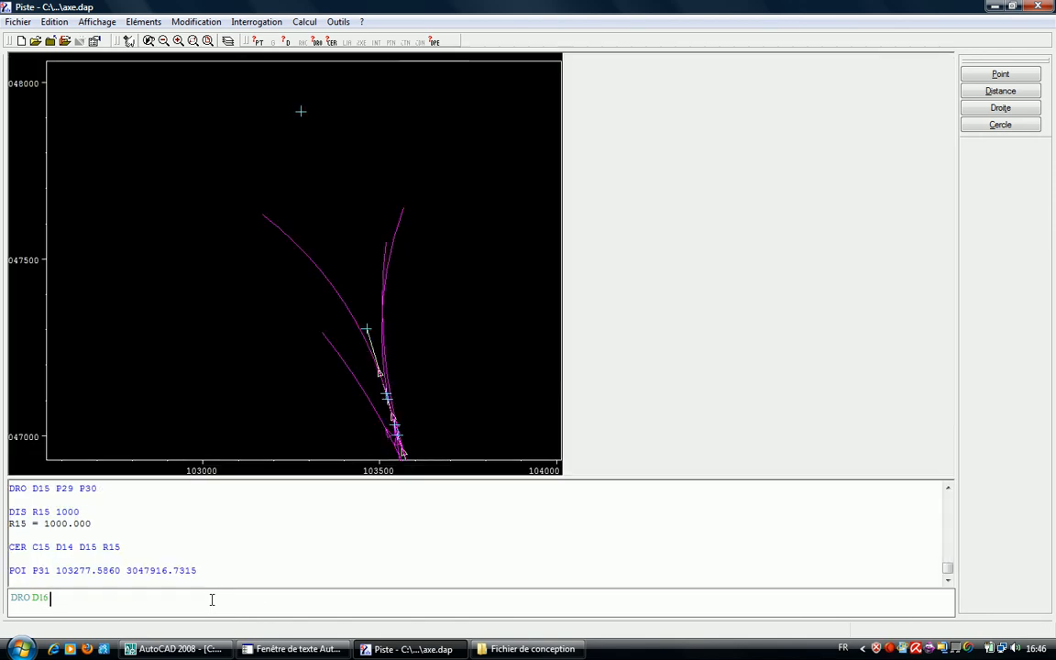
{"action": "left_click", "coordinate": [375, 323]}
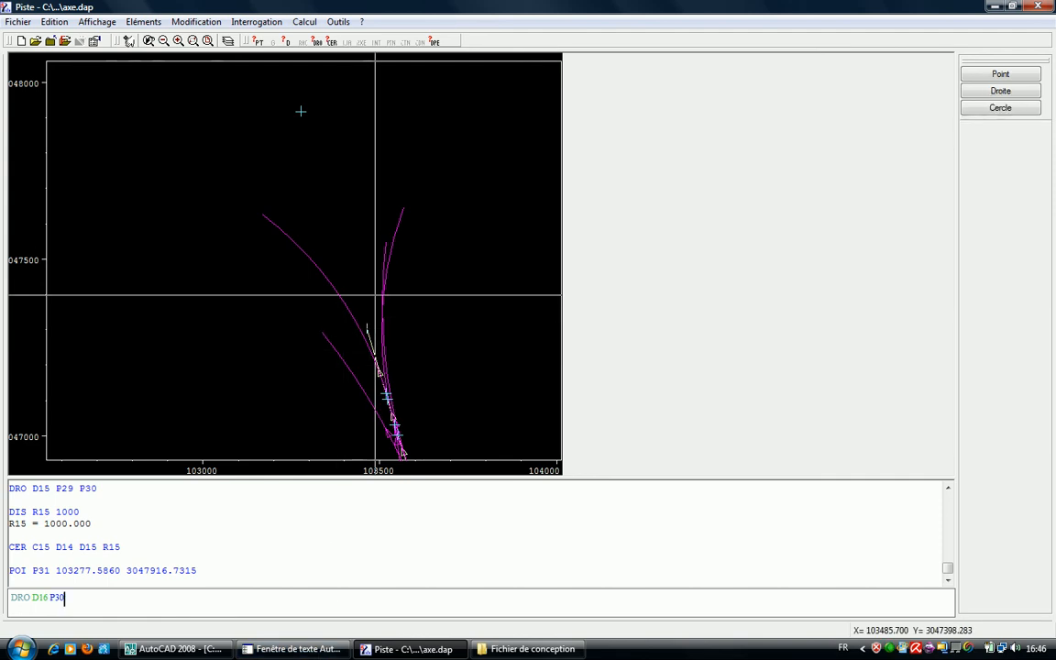
{"action": "left_click", "coordinate": [301, 112]}
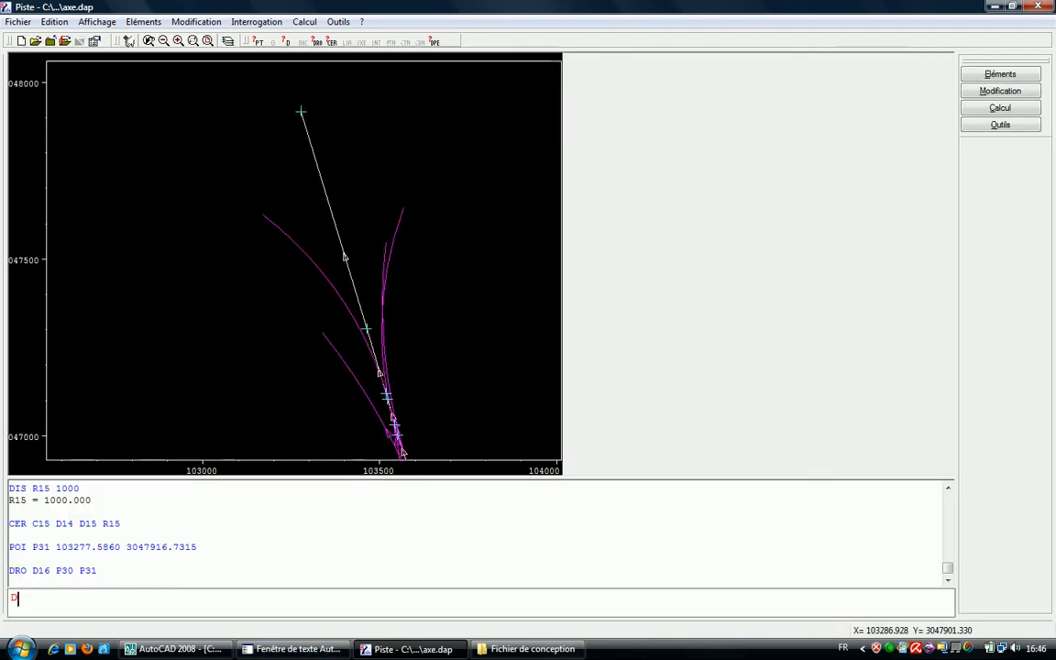
- Define distance R16 as -1500
{"action": "type", "text": "R"}
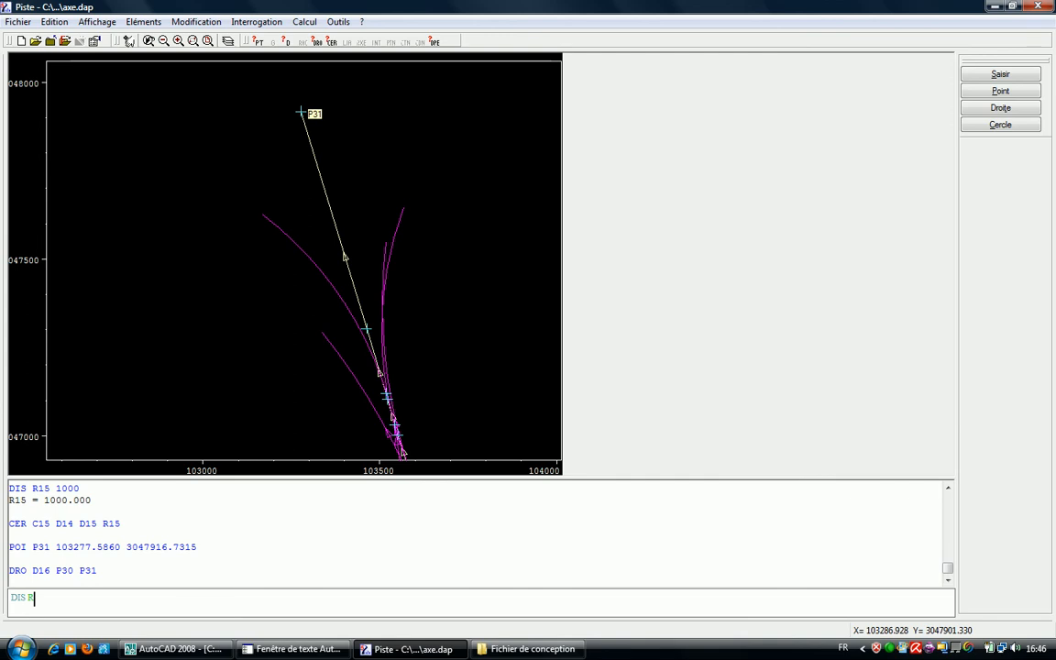
{"action": "type", "text": "16"}
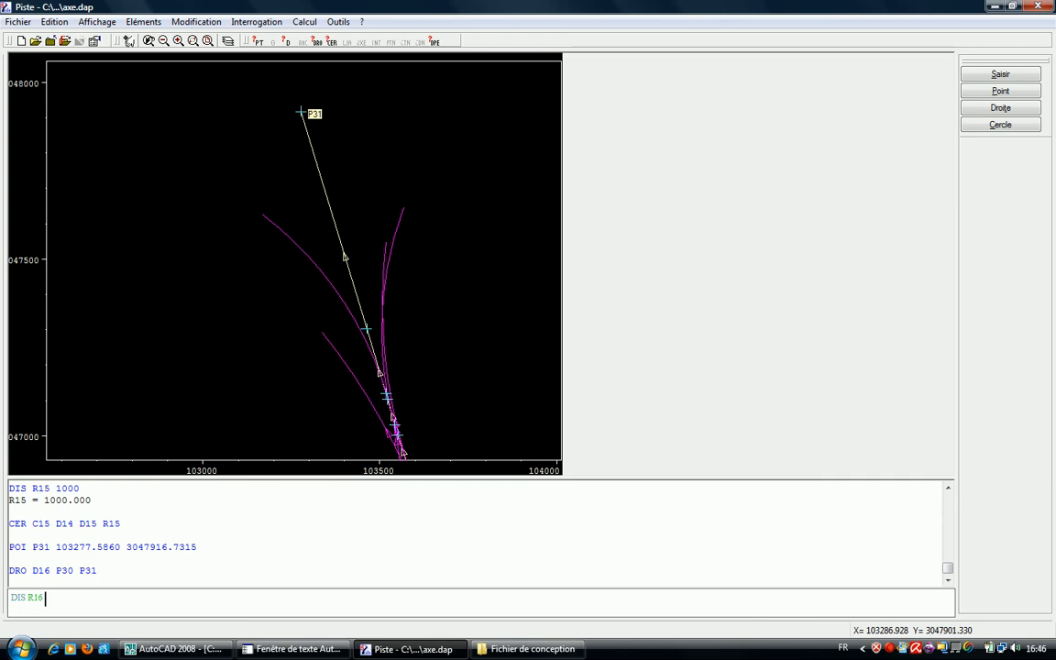
{"action": "type", "text": " -1500"}
{"action": "key", "text": "Return"}
- Create circle C16 from lines D15 and D16 with radius R16
{"action": "type", "text": "CER C16"}
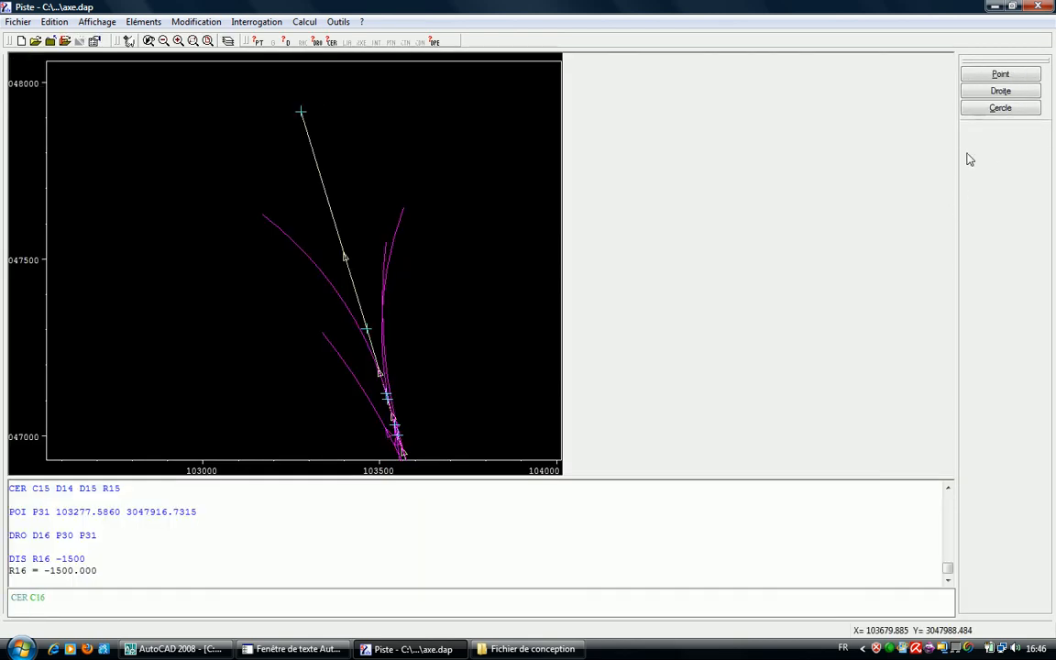
{"action": "left_click", "coordinate": [986, 92]}
{"action": "left_click", "coordinate": [372, 351]}
{"action": "left_click", "coordinate": [999, 91]}
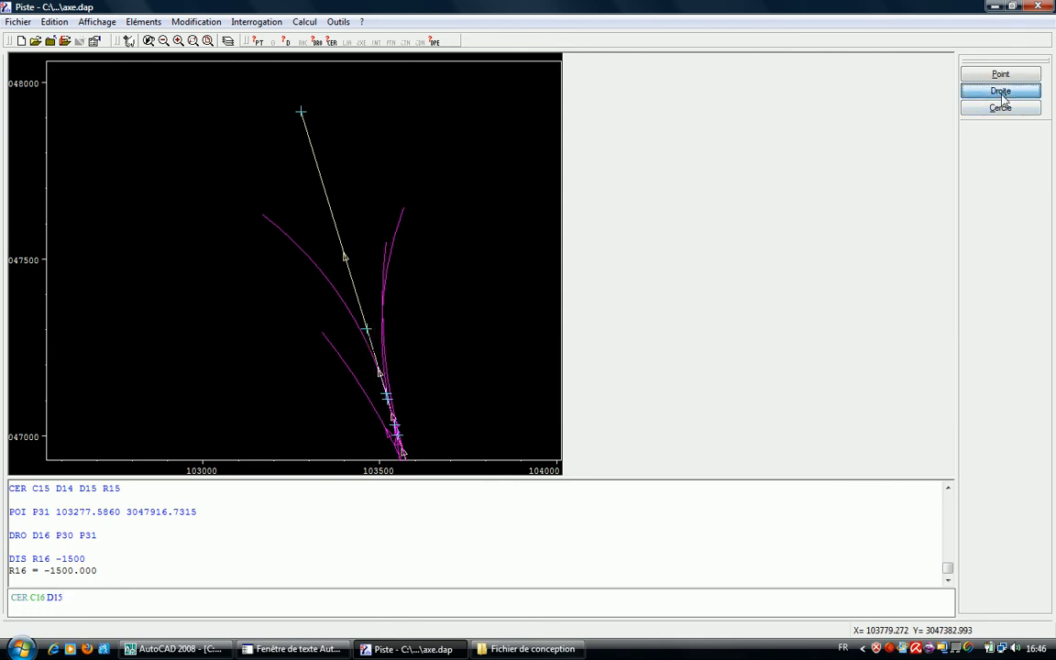
{"action": "left_click", "coordinate": [323, 195]}
{"action": "type", "text": "R16"}
{"action": "key", "text": "Return"}
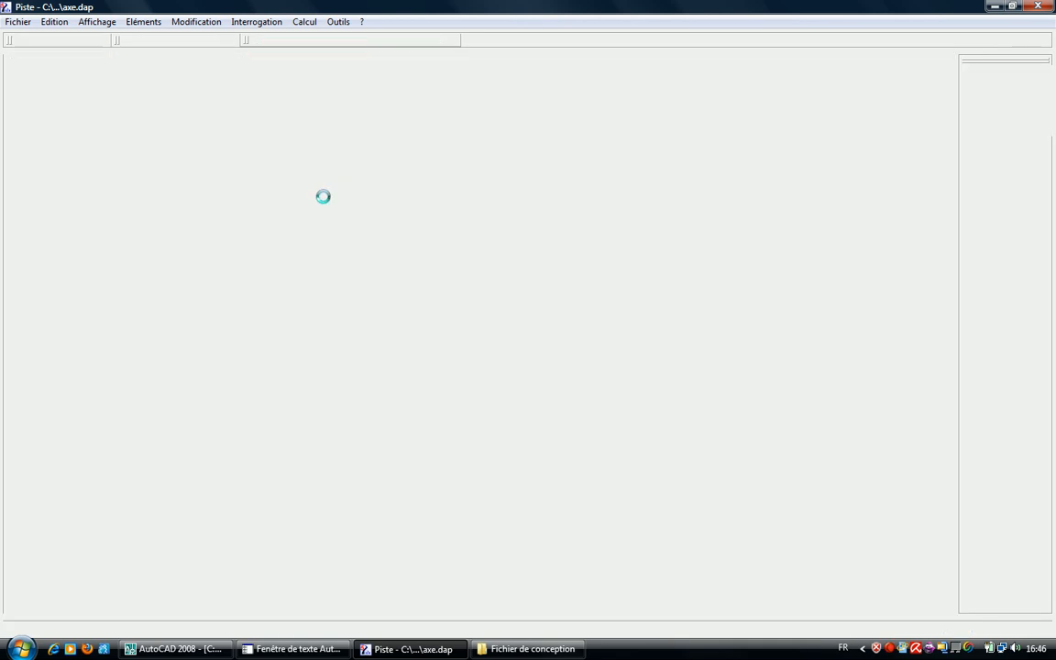
{"action": "right_click", "coordinate": [340, 253]}
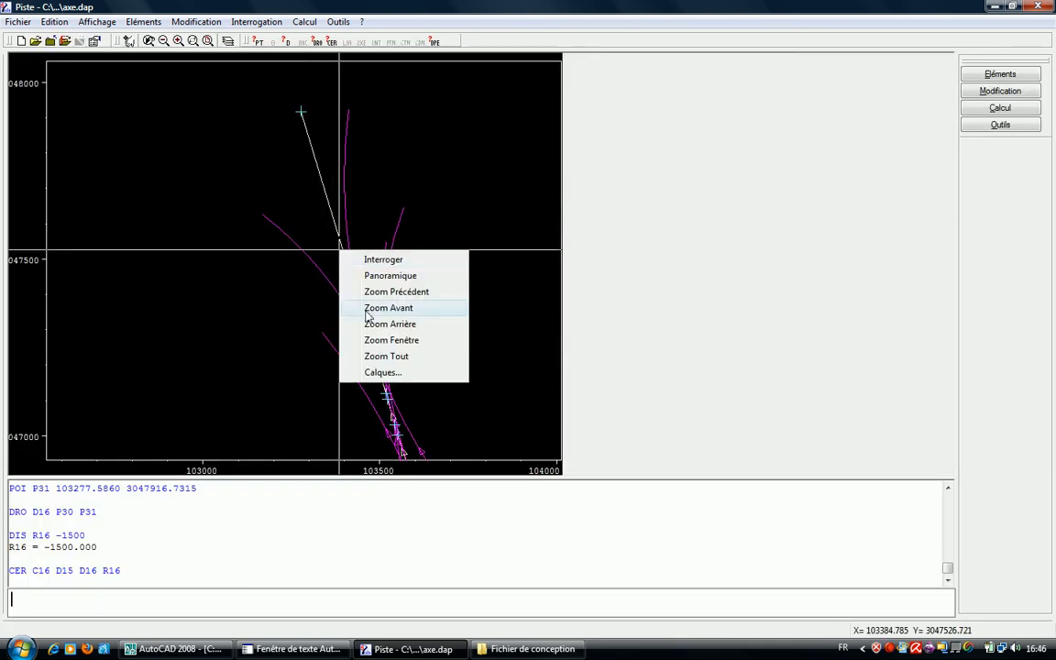
- Inspect the junction of lines D15 and D16 around circle C16 at close range and in overview
{"action": "left_click", "coordinate": [392, 340]}
{"action": "left_click", "coordinate": [343, 342]}
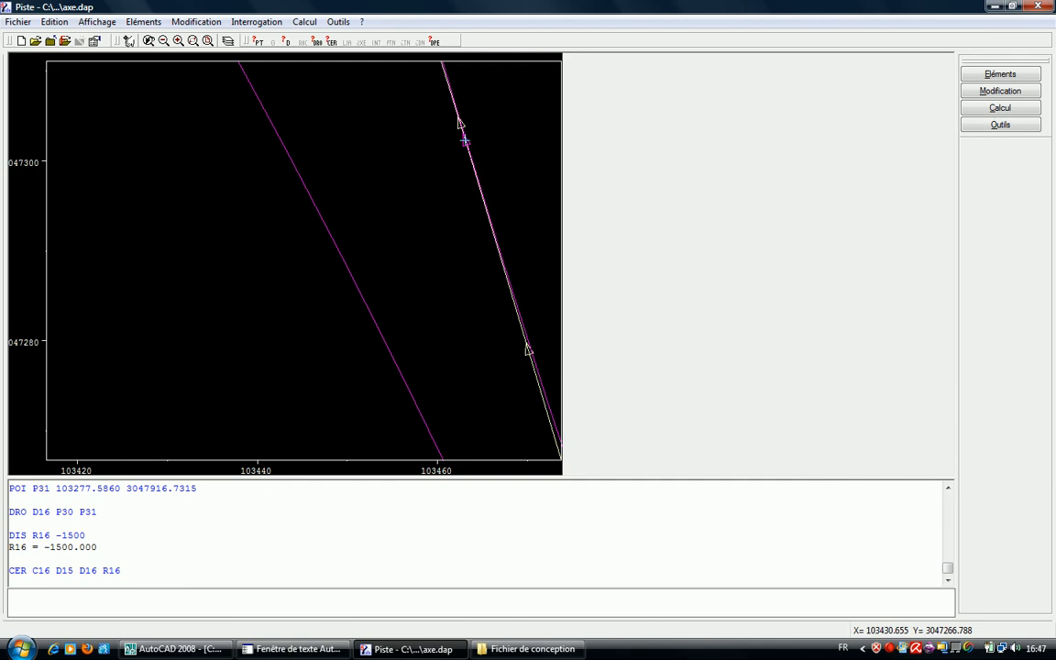
{"action": "left_click", "coordinate": [163, 42]}
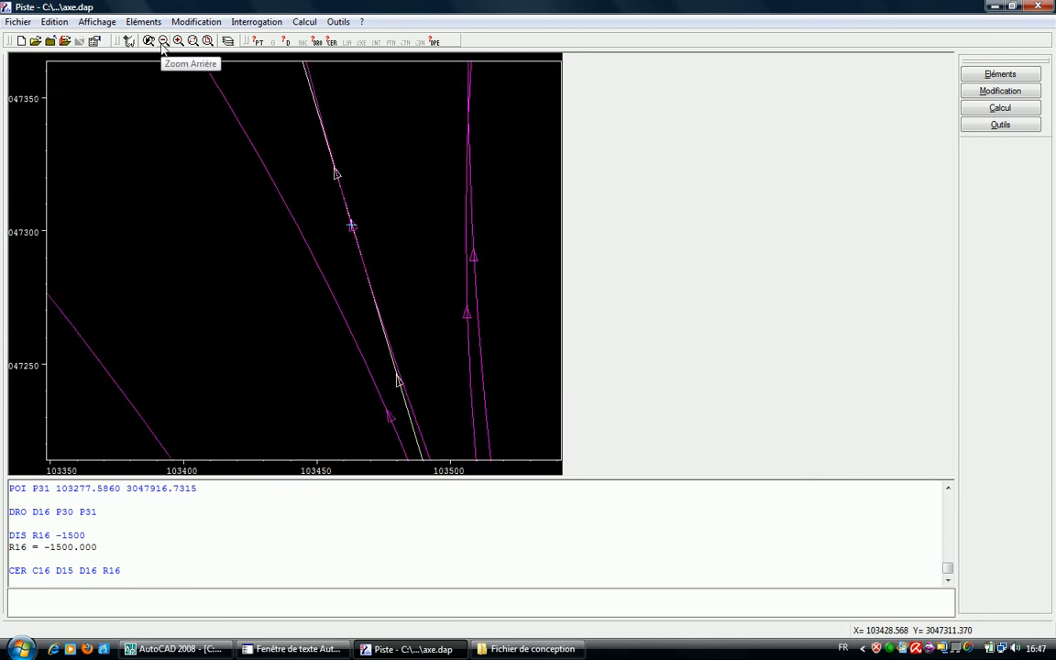
{"action": "left_click", "coordinate": [163, 42]}
{"action": "left_click", "coordinate": [162, 41]}
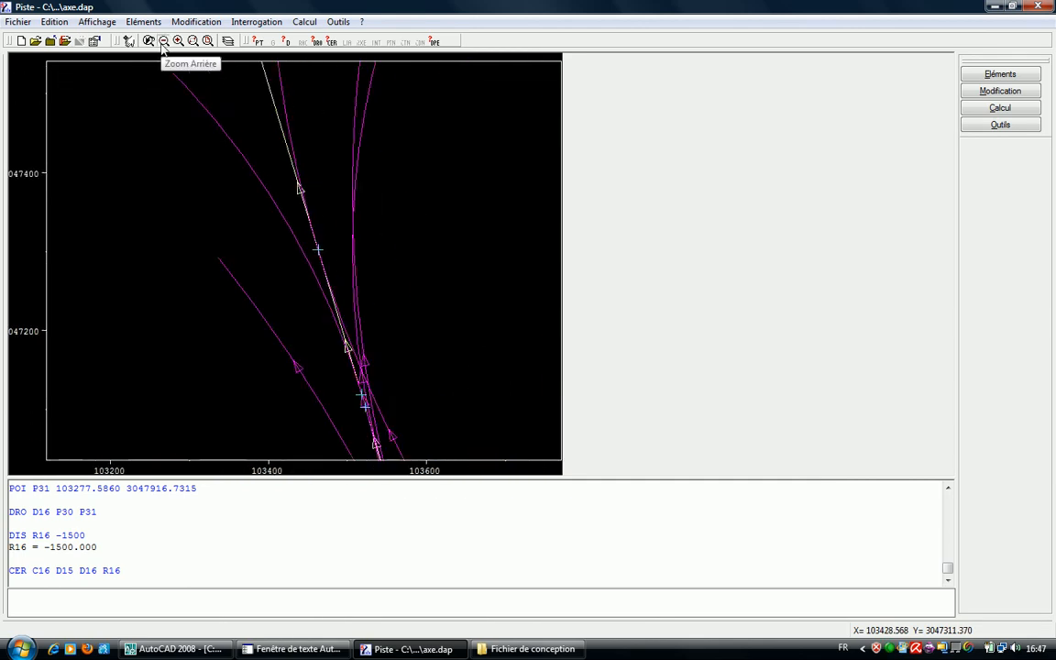
{"action": "left_click", "coordinate": [162, 41]}
- Switch to AutoCAD and list the properties of the red roadmarking arc just beyond the last line to read its radius
{"action": "left_click", "coordinate": [298, 649]}
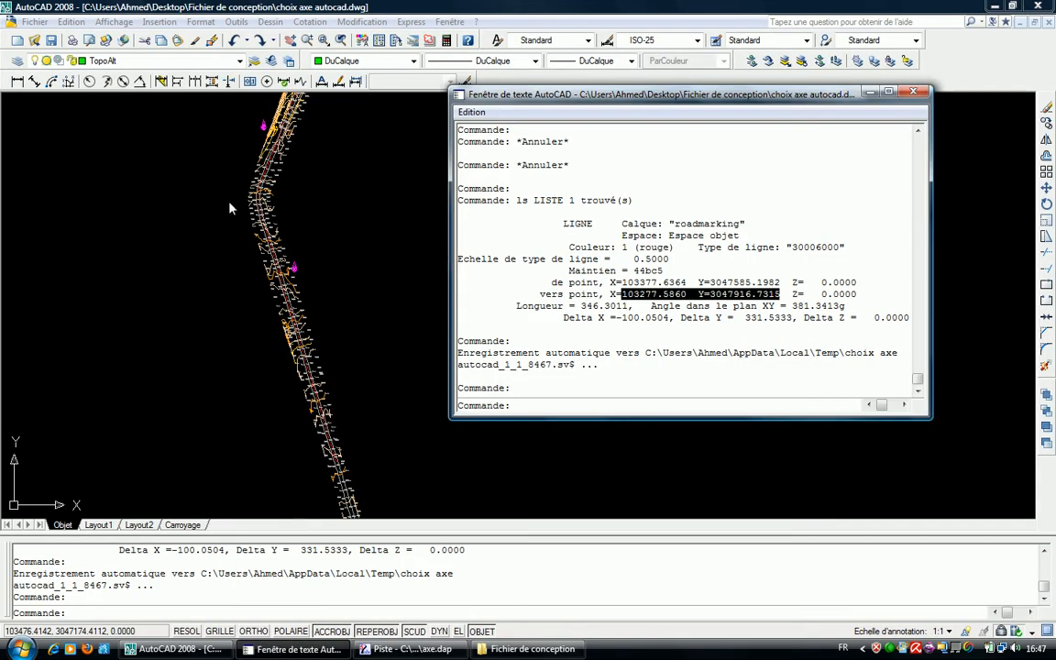
{"action": "scroll", "coordinate": [236, 220], "scroll_direction": "up", "scroll_amount": 1}
{"action": "left_click", "coordinate": [266, 213]}
{"action": "scroll", "coordinate": [261, 198], "scroll_direction": "up", "scroll_amount": 5}
{"action": "scroll", "coordinate": [261, 198], "scroll_direction": "up", "scroll_amount": 4}
{"action": "key", "text": "Escape"}
{"action": "left_click", "coordinate": [239, 156]}
{"action": "left_click", "coordinate": [220, 170]}
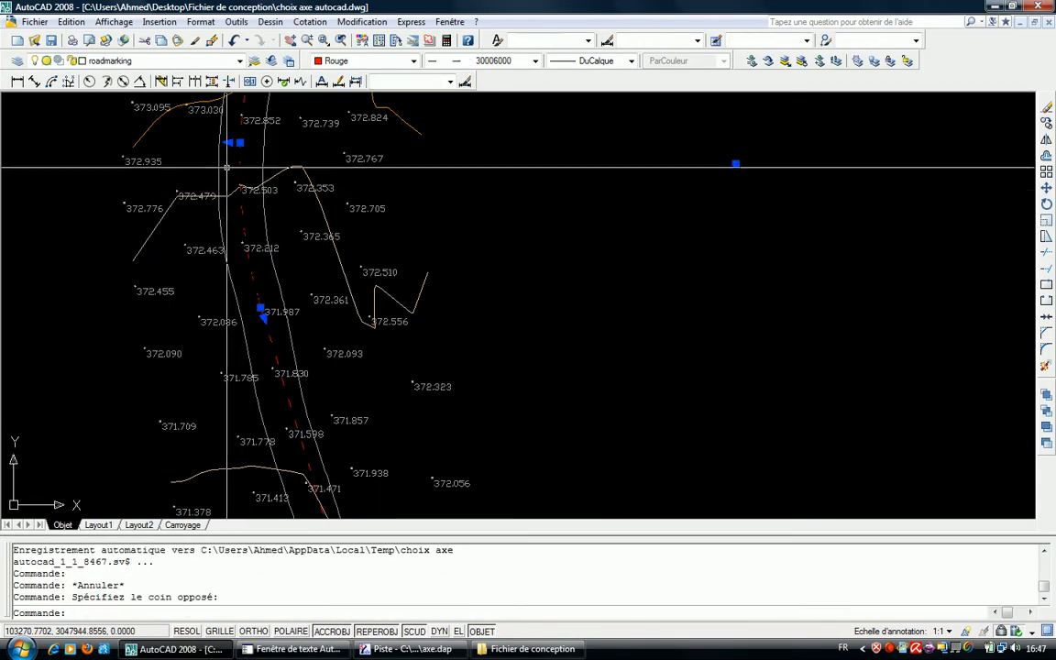
{"action": "type", "text": "ls"}
{"action": "key", "text": "Return"}
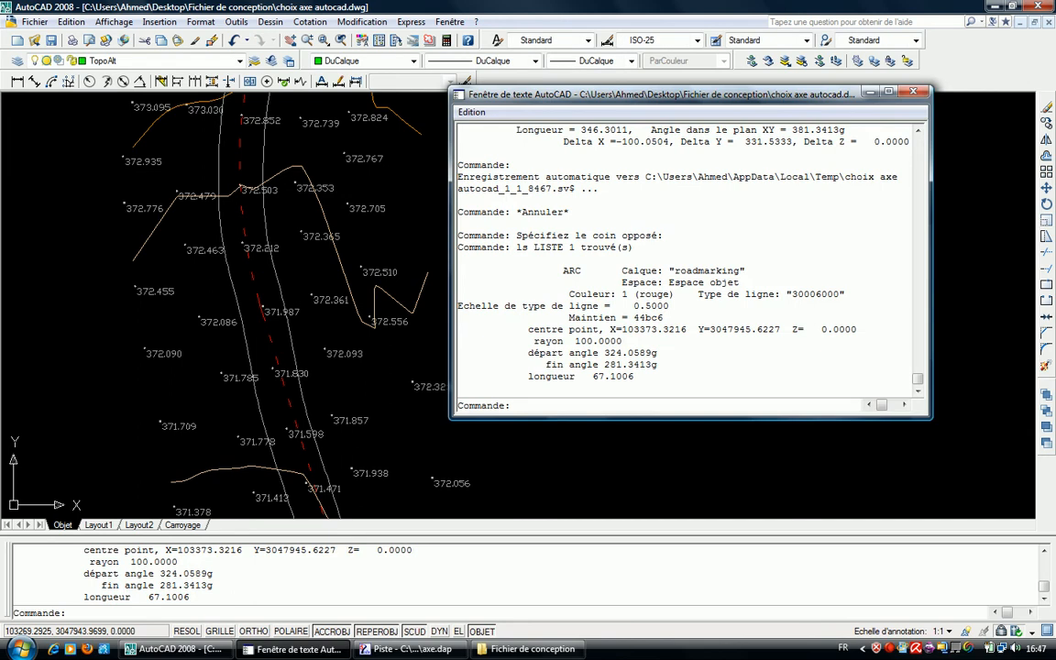
{"action": "mouse_move", "coordinate": [577, 341]}
{"action": "left_mouse_down"}
{"action": "mouse_move", "coordinate": [625, 342]}
{"action": "mouse_move", "coordinate": [562, 351]}
{"action": "left_mouse_up"}
{"action": "left_click", "coordinate": [626, 341]}
{"action": "left_click", "coordinate": [560, 351]}
{"action": "left_click", "coordinate": [569, 342]}
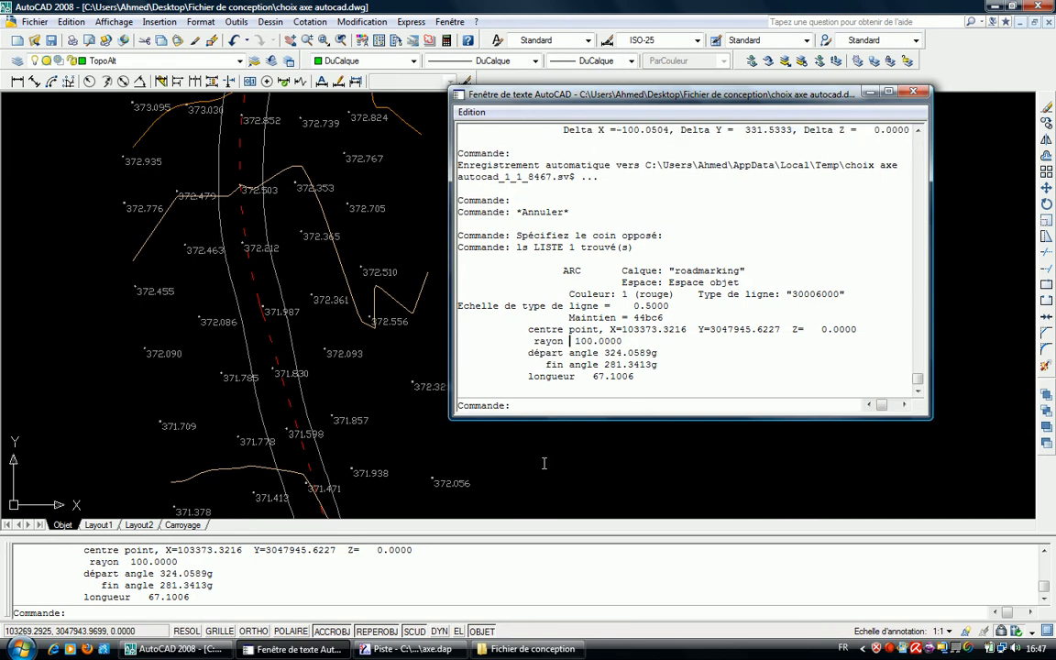
{"action": "left_click", "coordinate": [914, 93]}
- List the properties of the red roadmarking line that continues north of the arc
{"action": "middle_click_drag", "start_coordinate": [250, 266], "coordinate": [239, 366]}
{"action": "key", "text": "Escape"}
{"action": "left_click", "coordinate": [231, 269]}
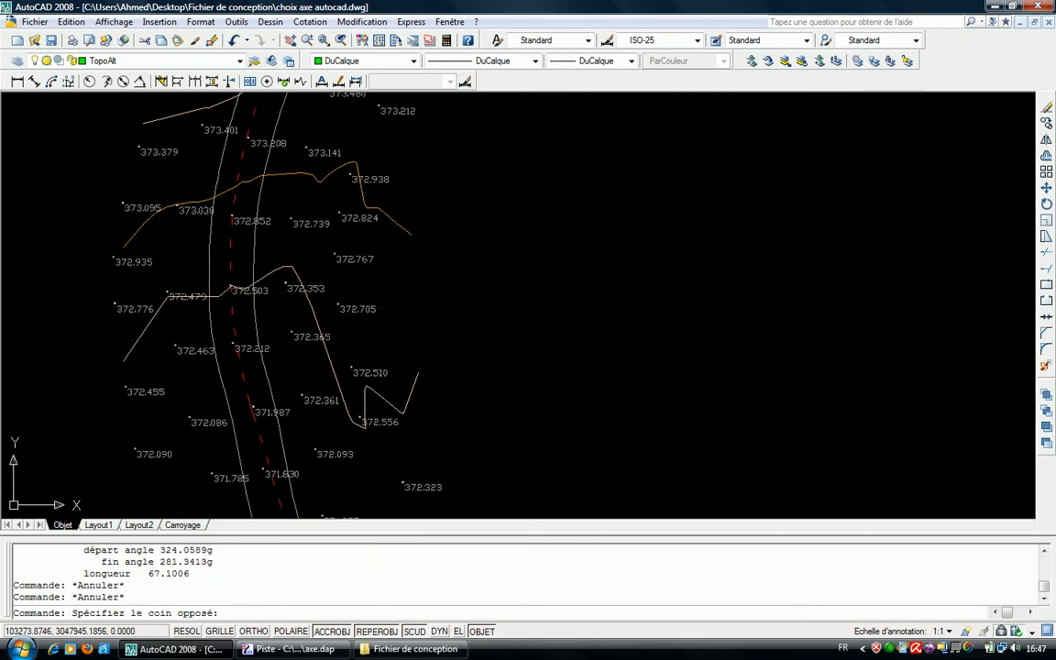
{"action": "left_click", "coordinate": [217, 261]}
{"action": "scroll", "coordinate": [232, 311], "scroll_direction": "down", "scroll_amount": 2}
{"action": "middle_click_drag", "start_coordinate": [233, 317], "coordinate": [218, 458]}
{"action": "scroll", "coordinate": [245, 271], "scroll_direction": "up", "scroll_amount": 2}
{"action": "key", "text": "Escape"}
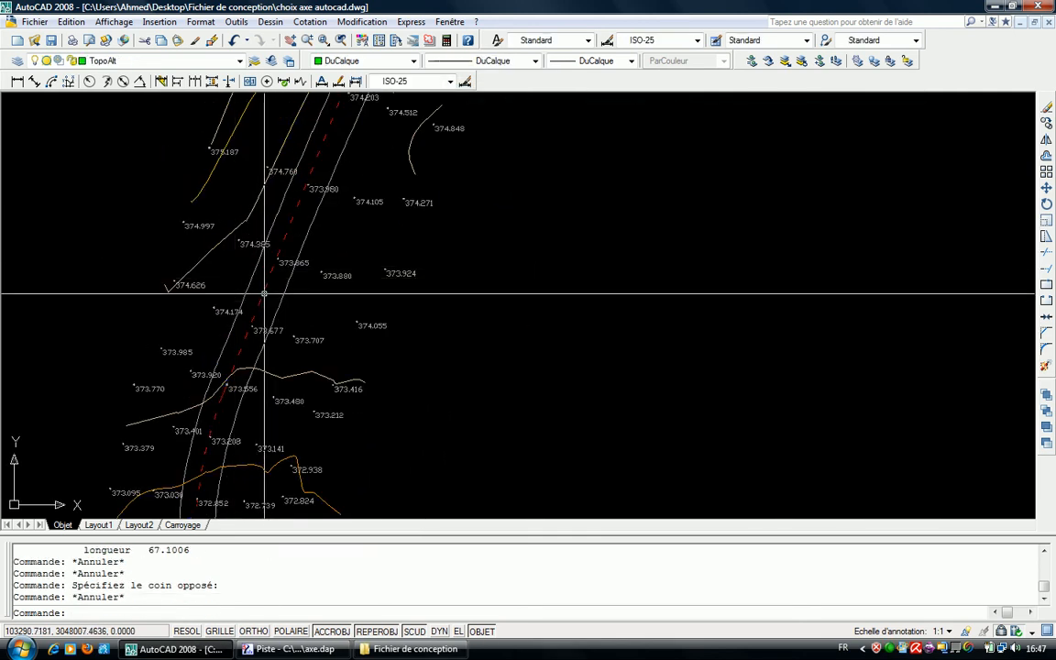
{"action": "left_click", "coordinate": [268, 287]}
{"action": "scroll", "coordinate": [231, 355], "scroll_direction": "down", "scroll_amount": 2}
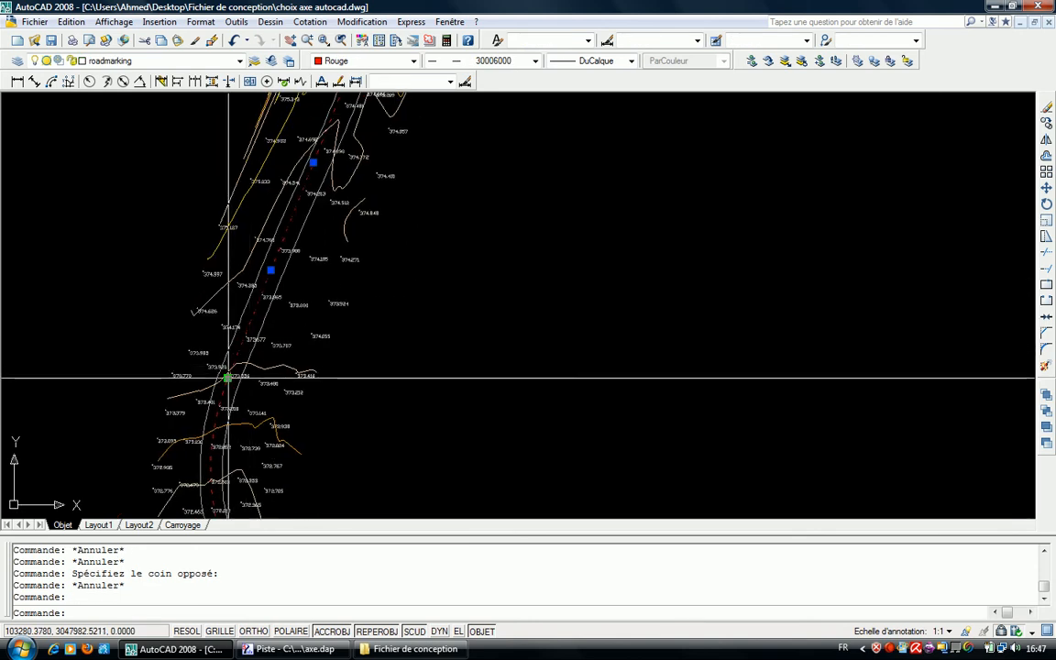
{"action": "type", "text": "ls"}
{"action": "key", "text": "Return"}
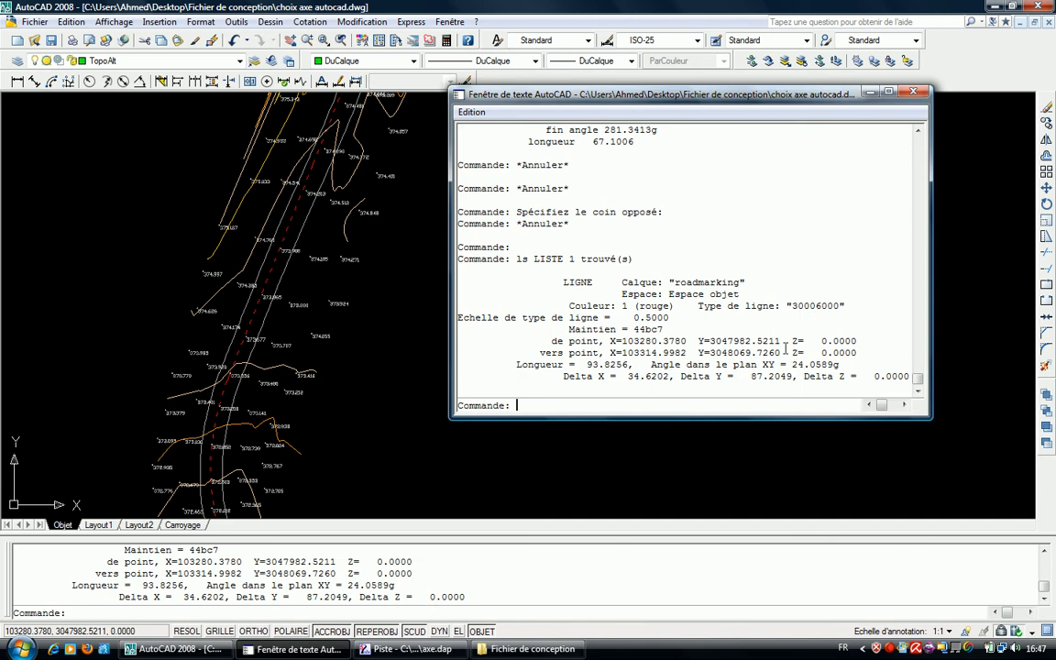
- Copy the listed line's start coordinates, 103280.3780 Y=3047982.5211
{"action": "left_click_drag", "start_coordinate": [780, 342], "coordinate": [621, 341]}
{"action": "left_click", "coordinate": [621, 341]}
{"action": "left_click_drag", "start_coordinate": [780, 342], "coordinate": [621, 341]}
{"action": "left_click", "coordinate": [621, 341]}
{"action": "left_click", "coordinate": [781, 341]}
{"action": "left_click", "coordinate": [622, 341]}
{"action": "mouse_move", "coordinate": [782, 341]}
{"action": "left_mouse_down"}
{"action": "mouse_move", "coordinate": [622, 341]}
{"action": "mouse_move", "coordinate": [782, 341]}
{"action": "left_mouse_up"}
{"action": "key", "text": "ctrl+c"}
{"action": "left_click", "coordinate": [621, 341]}
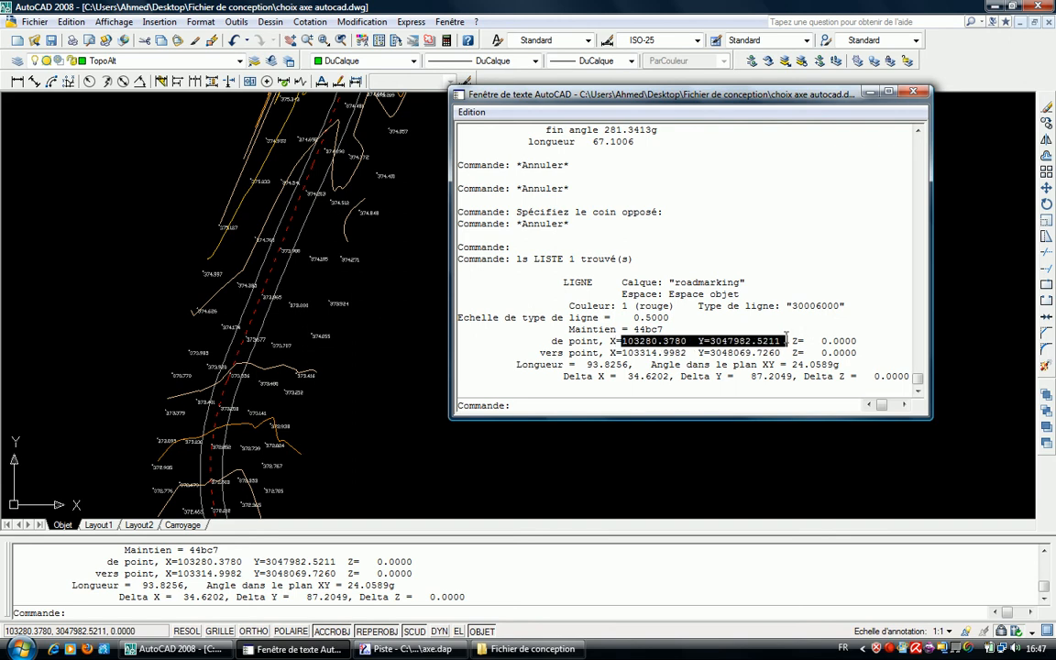
{"action": "right_click", "coordinate": [762, 339]}
{"action": "left_click", "coordinate": [778, 370]}
- Switch to Piste and create point P32 at 103280.3780 3047982.5211, removing the "Y=" prefix from the pasted coordinates
{"action": "left_click", "coordinate": [403, 649]}
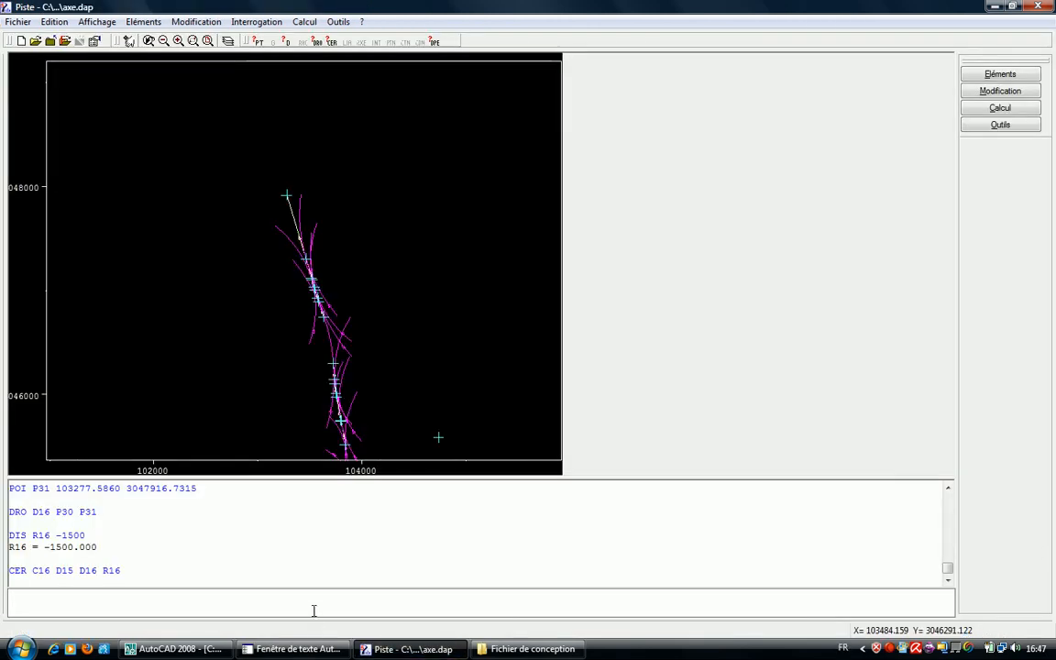
{"action": "type", "text": "P32"}
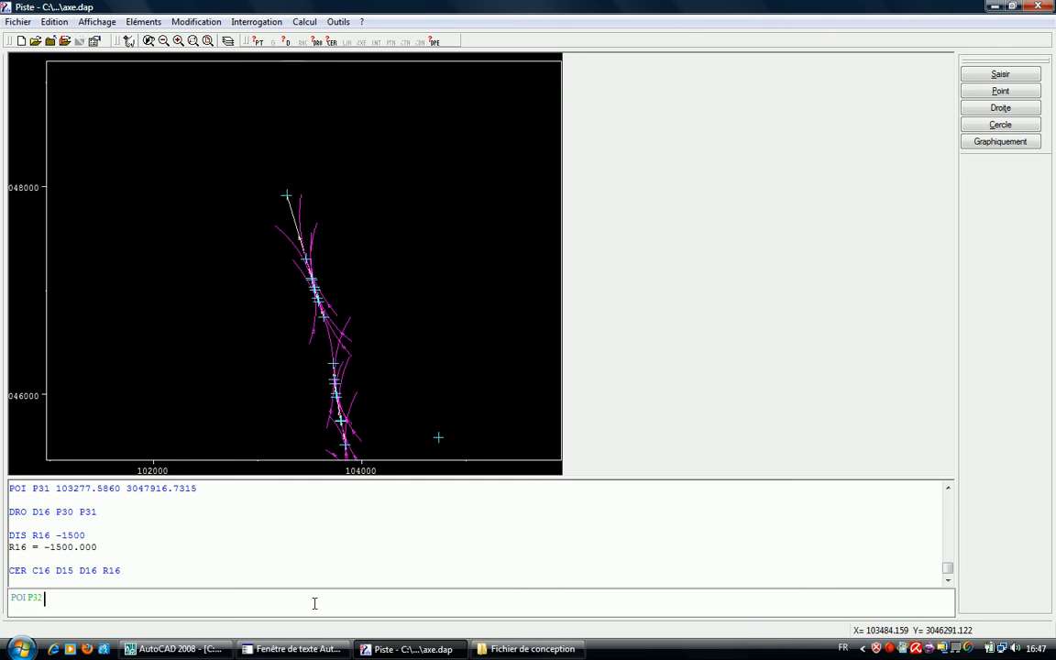
{"action": "key", "text": "ctrl+v"}
{"action": "key", "text": "Left"}
{"action": "key", "text": "Left"}
{"action": "key", "text": "Left"}
{"action": "key", "text": "Left"}
{"action": "key", "text": "Left"}
{"action": "key", "text": "Return"}
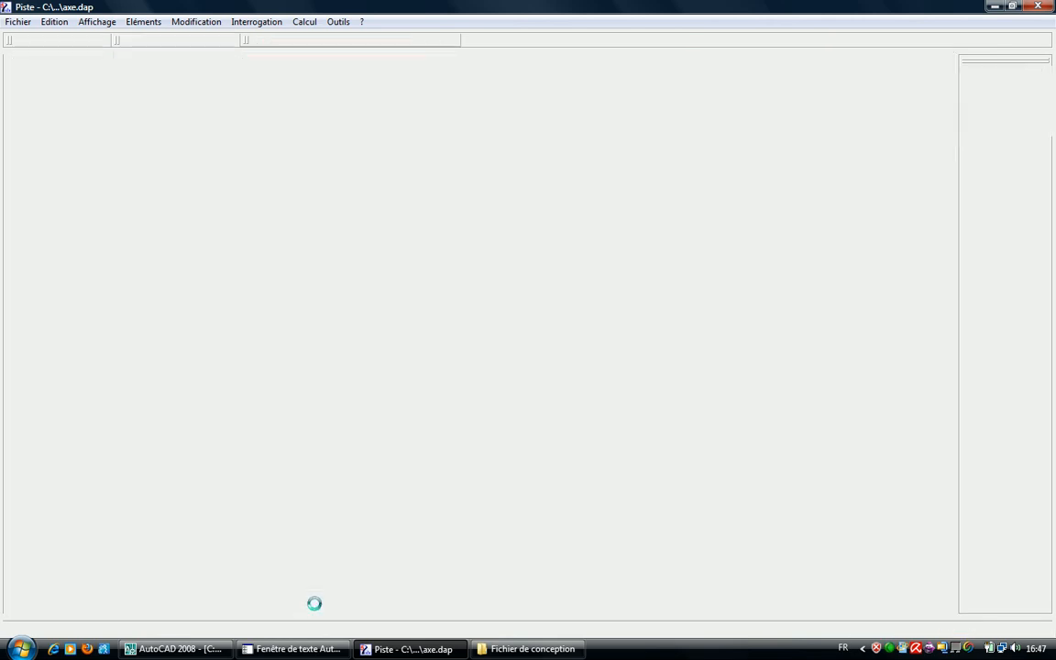
- Begin defining point P33 and copy the listed line's end coordinates, 103314.9982 Y=3048069.726, from the AutoCAD text window
{"action": "type", "text": "POI P33"}
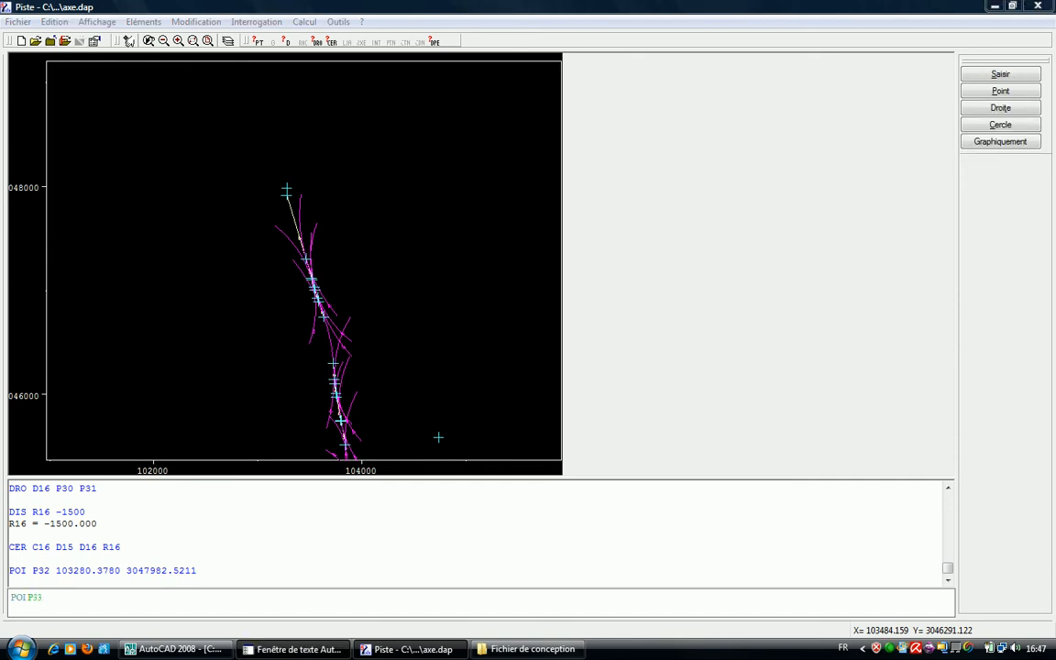
{"action": "key", "text": "alt+Tab"}
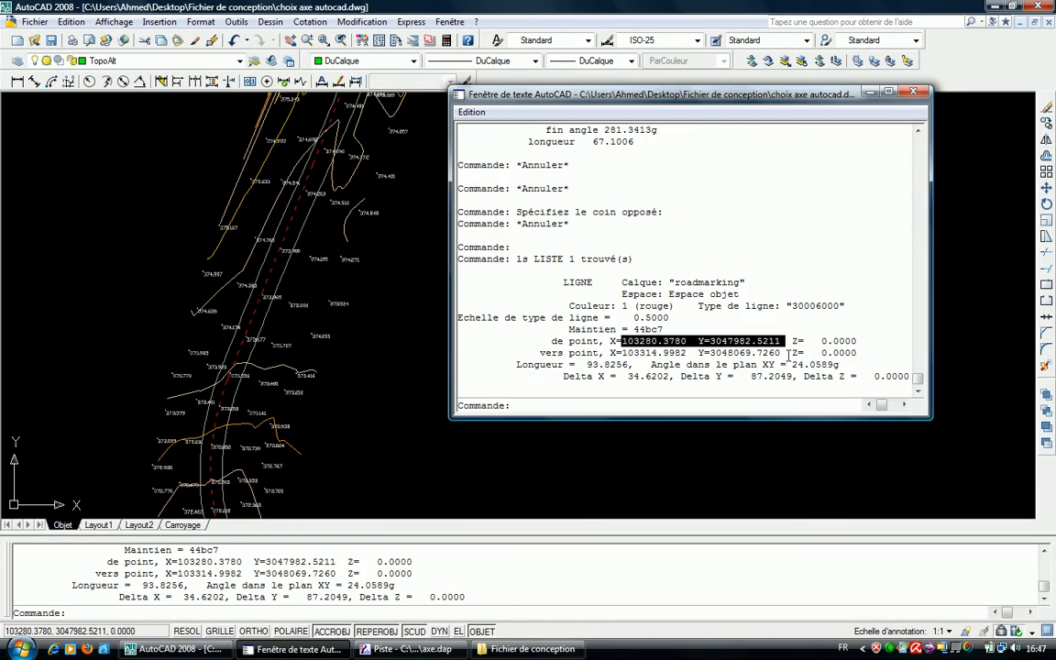
{"action": "left_click_drag", "start_coordinate": [790, 353], "coordinate": [622, 353]}
{"action": "left_click", "coordinate": [623, 353]}
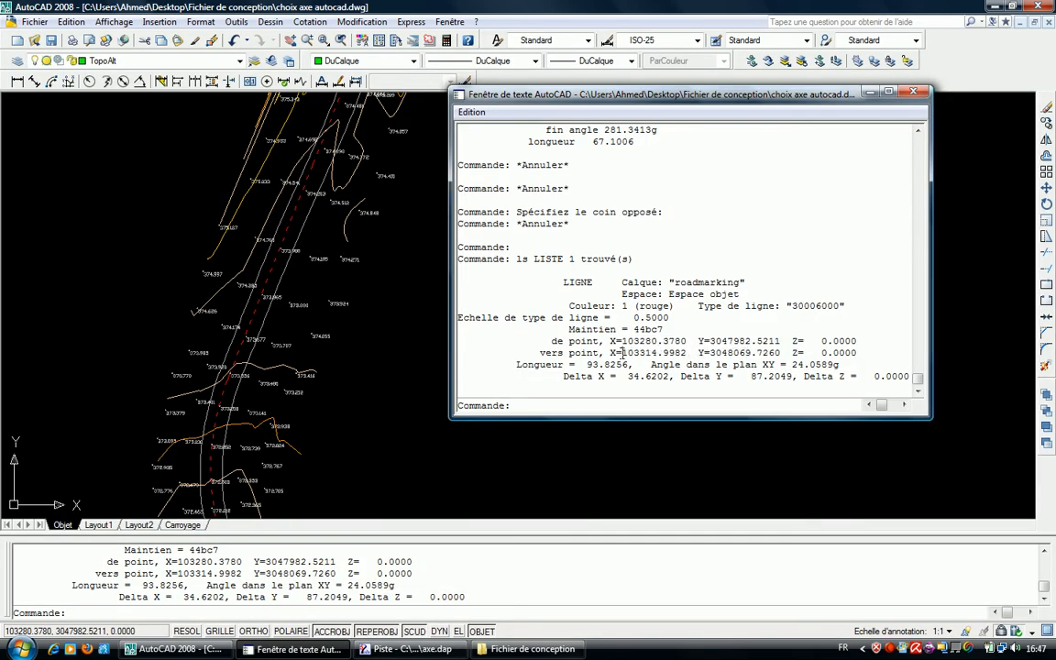
{"action": "mouse_move", "coordinate": [782, 352]}
{"action": "left_mouse_down"}
{"action": "mouse_move", "coordinate": [622, 361]}
{"action": "mouse_move", "coordinate": [776, 353]}
{"action": "left_mouse_up"}
{"action": "key", "text": "ctrl+c"}
{"action": "left_click", "coordinate": [622, 353]}
{"action": "left_click", "coordinate": [782, 353]}
{"action": "left_click", "coordinate": [622, 354]}
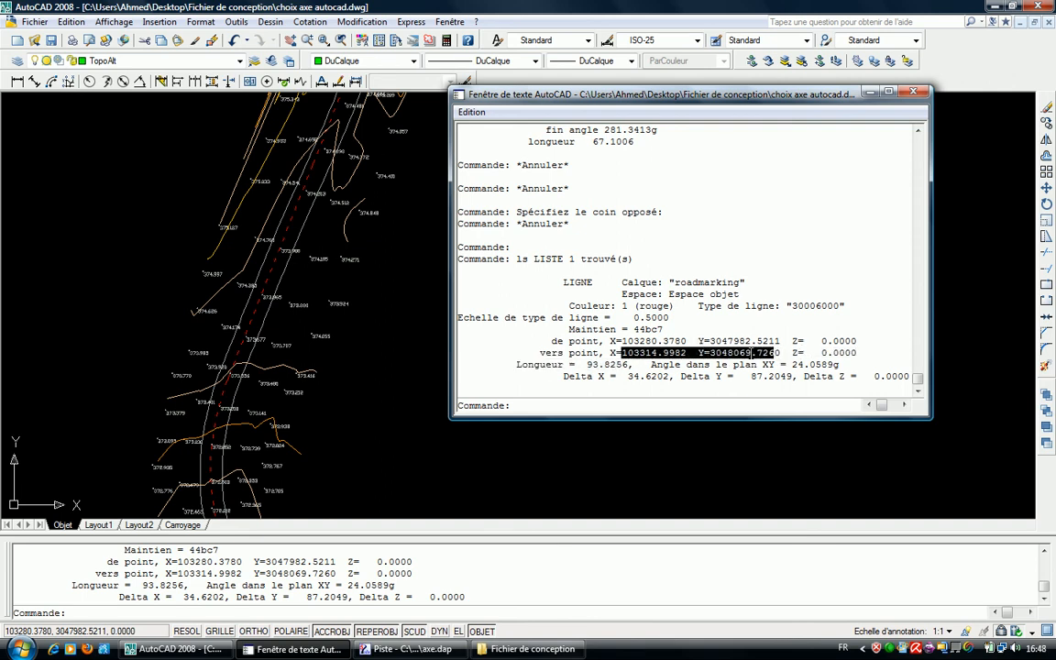
- Switch back to Piste and complete point P33 at 103314.9982 3048069.726, removing the "Y=" prefix from the pasted coordinates
{"action": "left_click", "coordinate": [406, 649]}
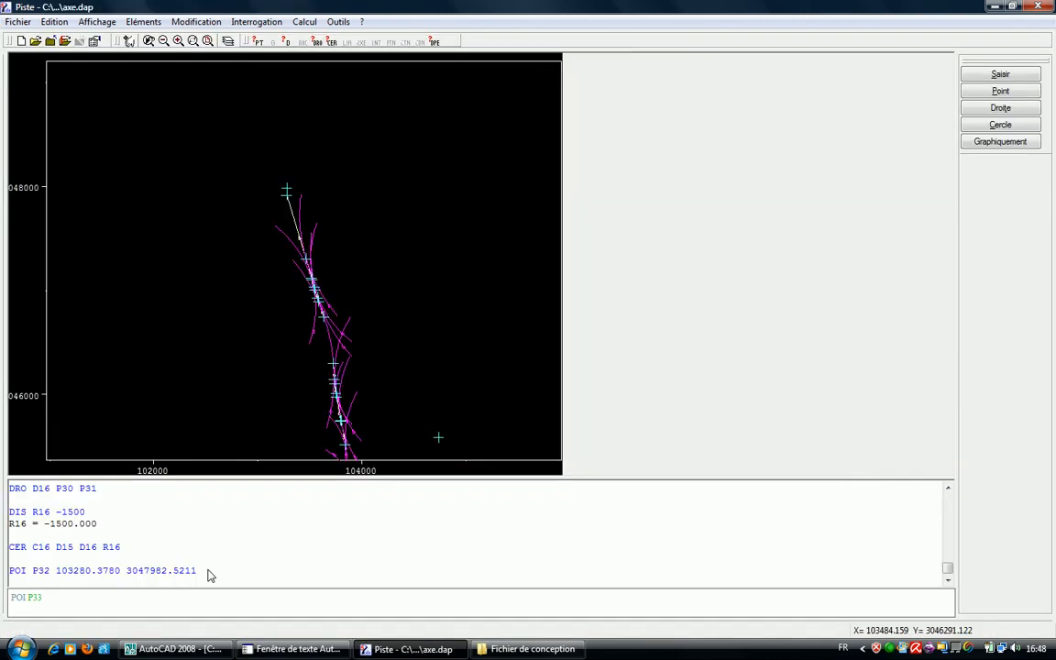
{"action": "key", "text": "ctrl+v"}
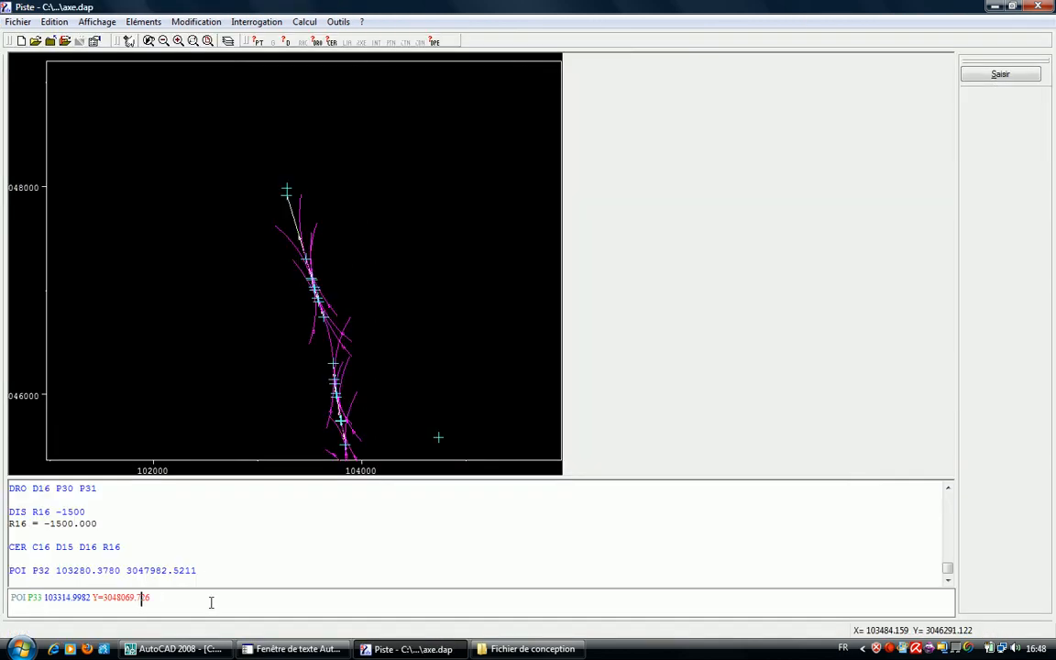
{"action": "key", "text": "BackSpace"}
{"action": "key", "text": "BackSpace"}
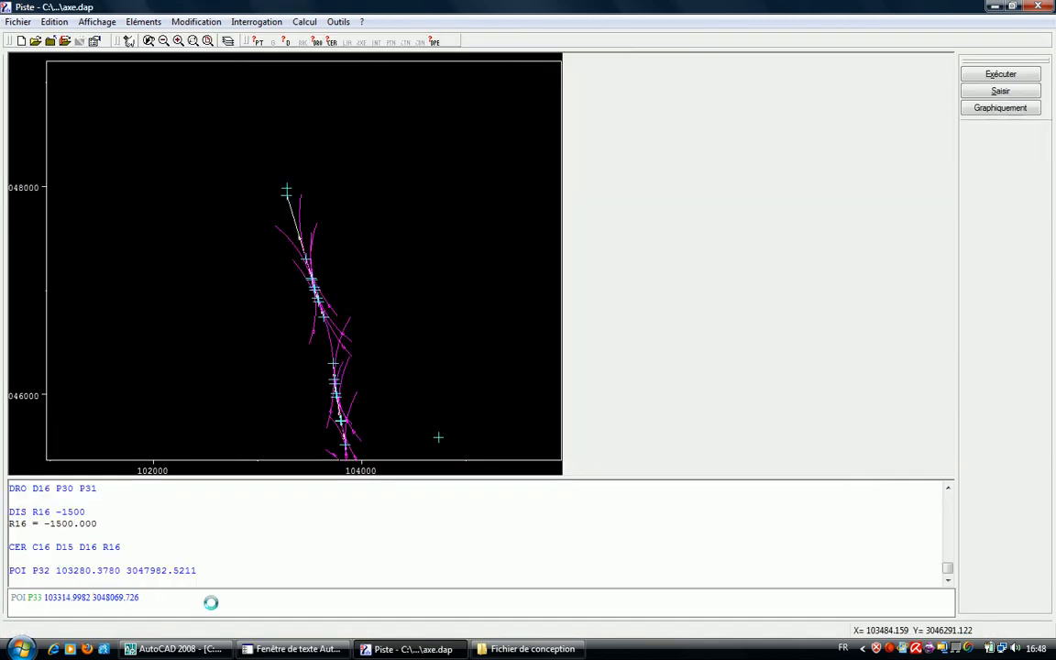
{"action": "key", "text": "Return"}
- Create line D17 through points P32 and P33
{"action": "type", "text": "DRO D"}
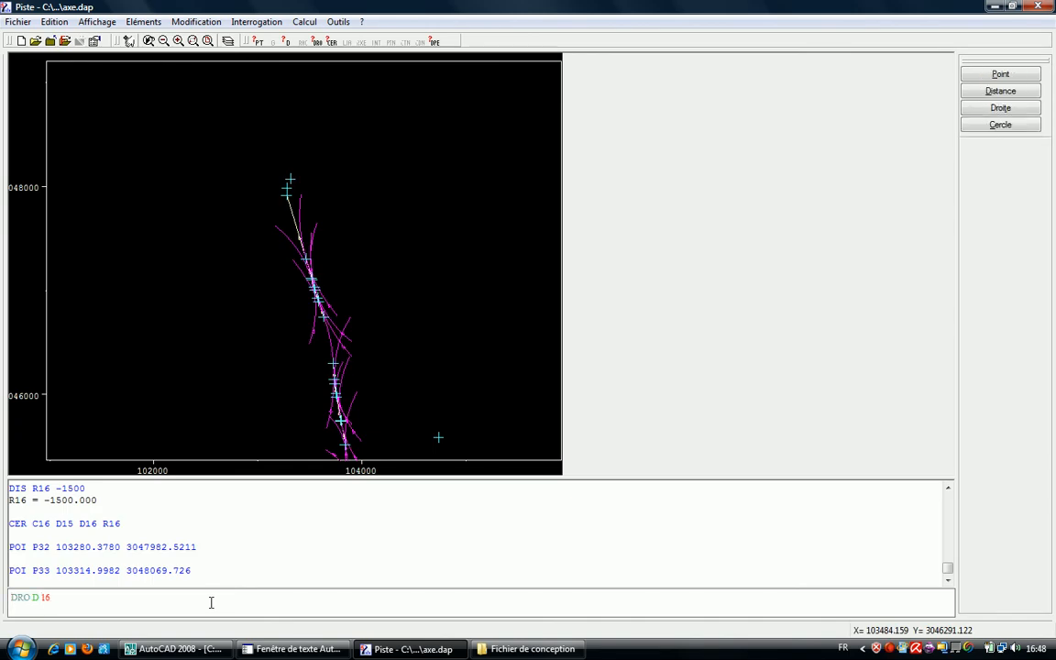
{"action": "type", "text": "1"}
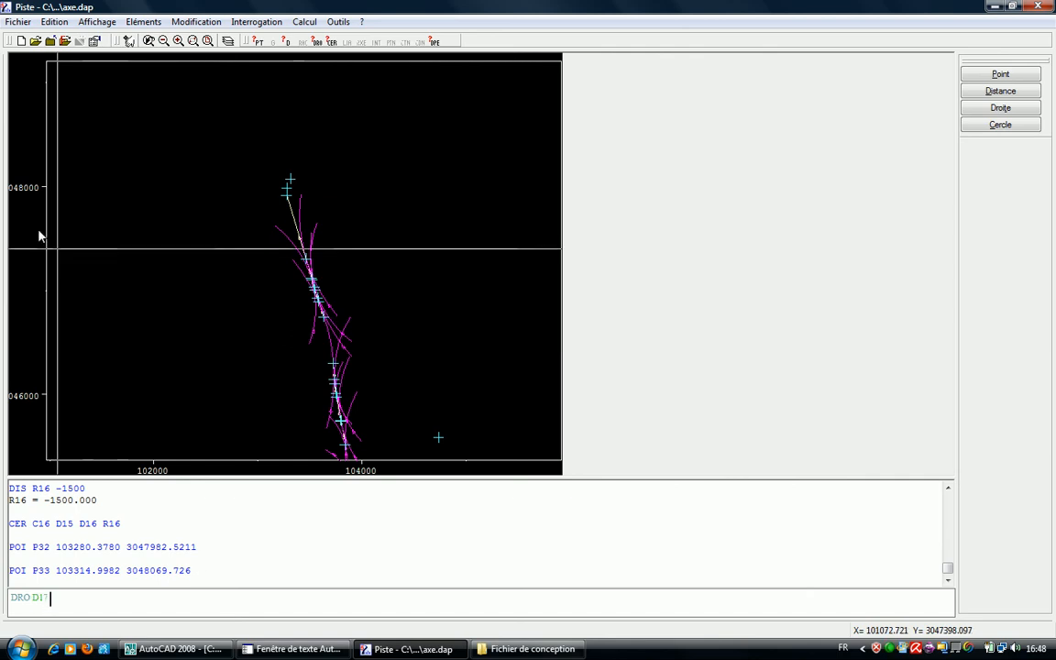
{"action": "type", "text": "7"}
{"action": "left_click", "coordinate": [285, 189]}
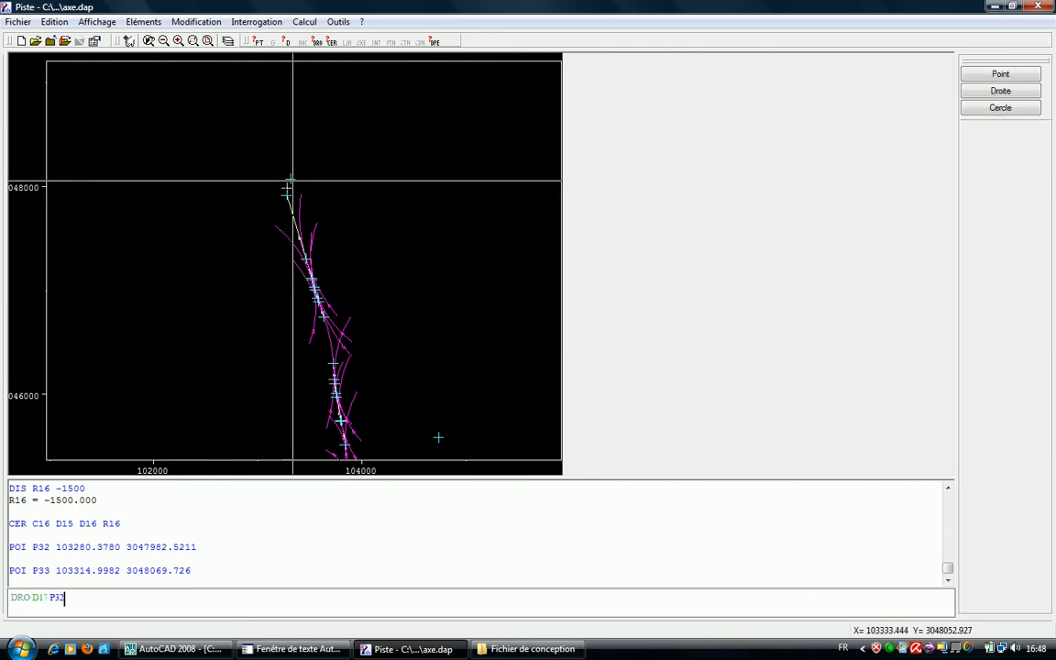
{"action": "left_click", "coordinate": [289, 180]}
{"action": "key", "text": "Return"}
- Examine the gap between lines D16 and D17 around points P31 and P32
{"action": "right_click", "coordinate": [294, 180]}
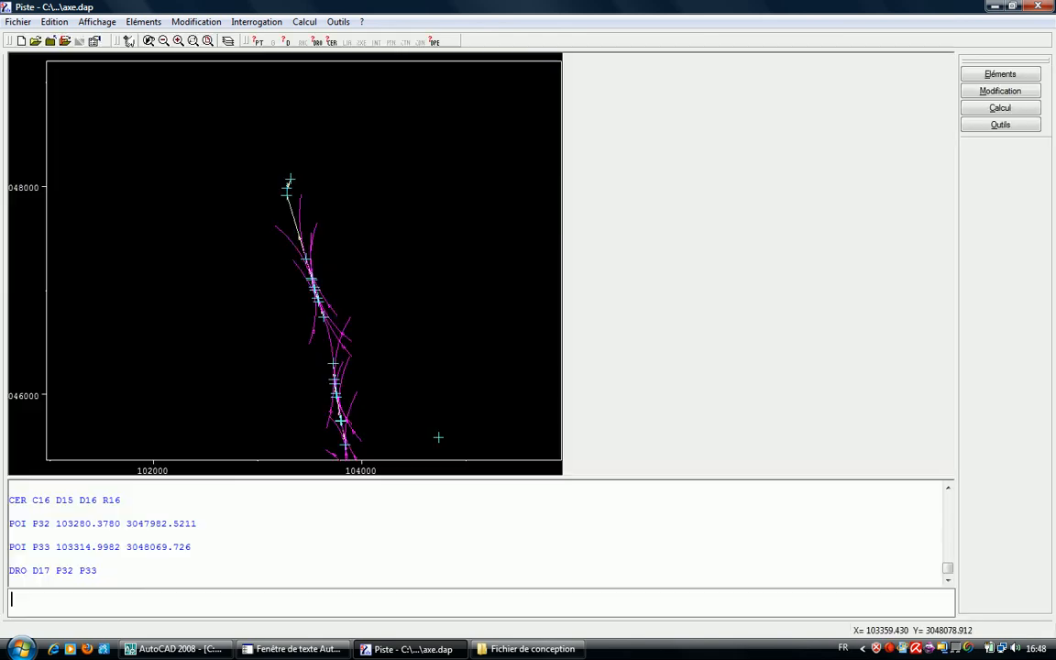
{"action": "left_click", "coordinate": [371, 276]}
{"action": "left_click", "coordinate": [321, 228]}
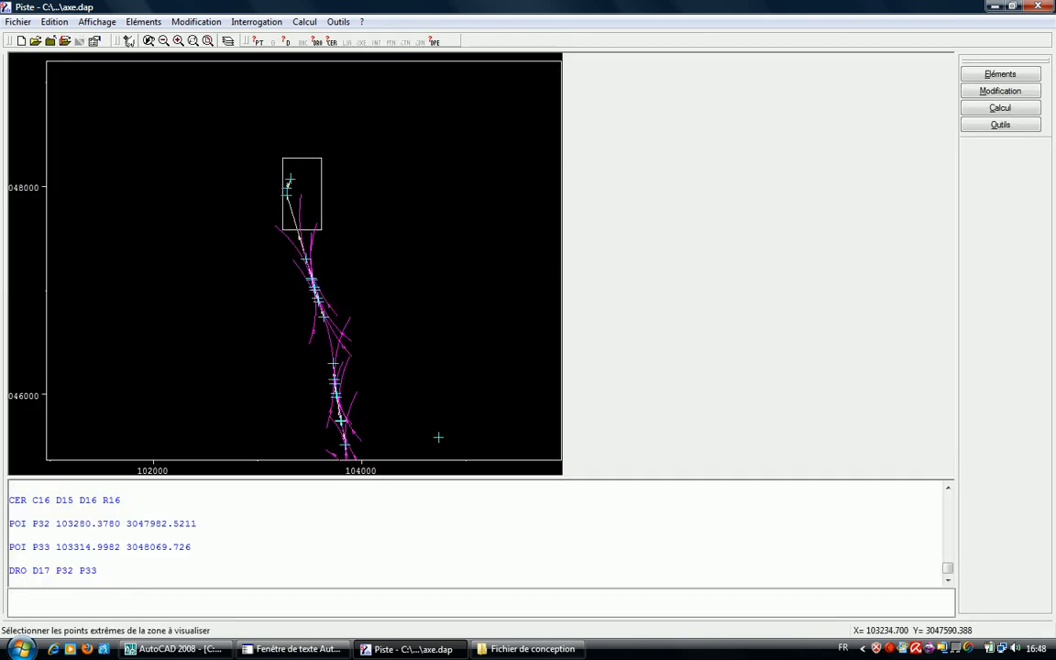
{"action": "left_click", "coordinate": [239, 158]}
{"action": "right_click", "coordinate": [288, 190]}
{"action": "left_click", "coordinate": [340, 280]}
{"action": "left_click", "coordinate": [304, 153]}
{"action": "left_click", "coordinate": [248, 330]}
- Switch to AutoCAD and select the red arc that joins the two axis lines
{"action": "key", "text": "alt+Tab"}
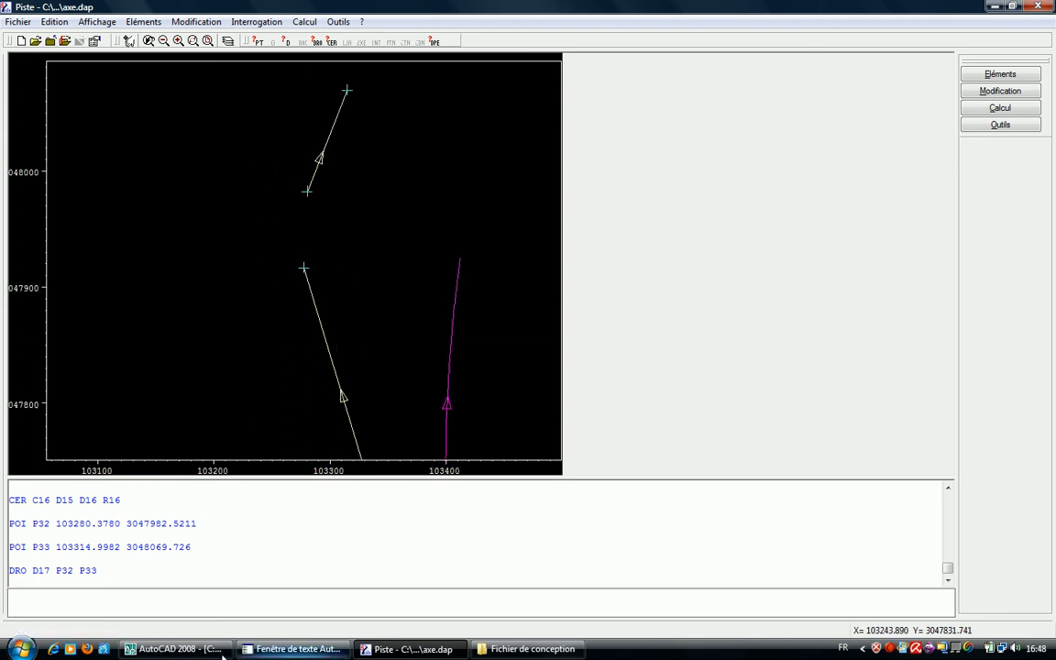
{"action": "scroll", "coordinate": [259, 291], "scroll_direction": "up", "scroll_amount": 2}
{"action": "key", "text": "Escape"}
{"action": "left_click", "coordinate": [267, 276]}
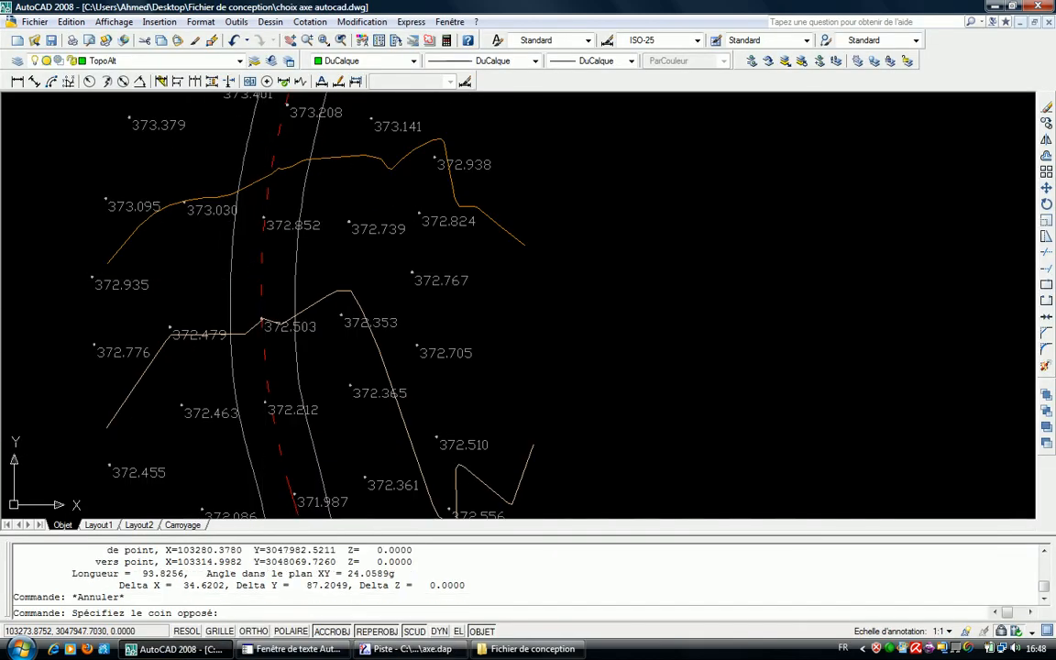
{"action": "left_click", "coordinate": [251, 260]}
{"action": "scroll", "coordinate": [266, 313], "scroll_direction": "down", "scroll_amount": 8}
{"action": "middle_click_drag", "start_coordinate": [266, 314], "coordinate": [244, 350]}
{"action": "scroll", "coordinate": [245, 340], "scroll_direction": "up", "scroll_amount": 2}
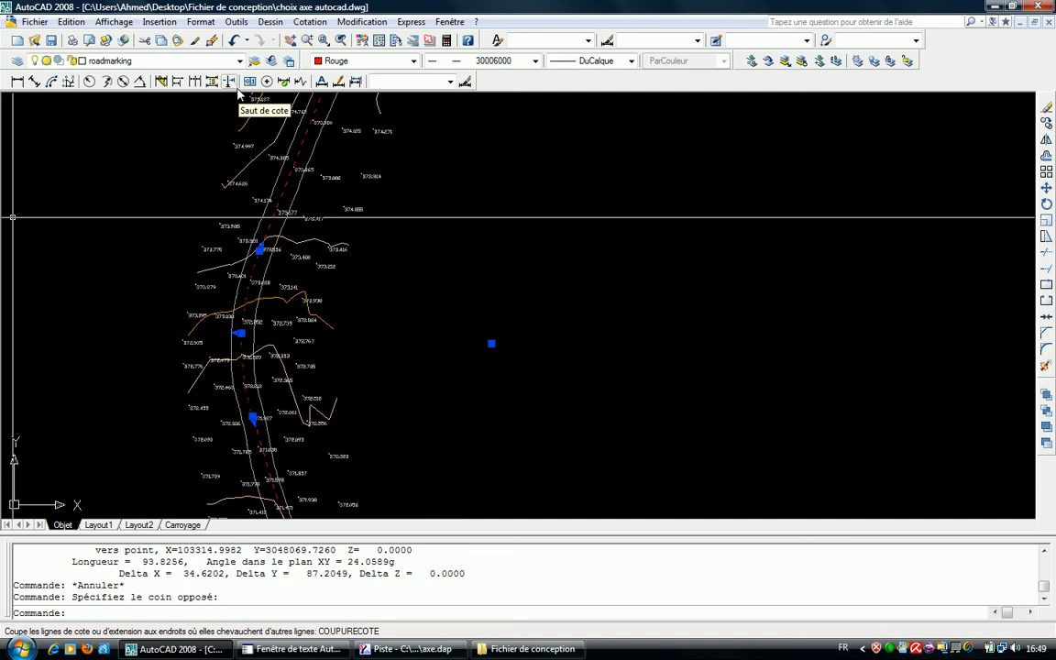
- Open the Windows Calculator, move it to the empty area of the drawing, and return to the selected arc in AutoCAD
{"action": "left_click", "coordinate": [20, 649]}
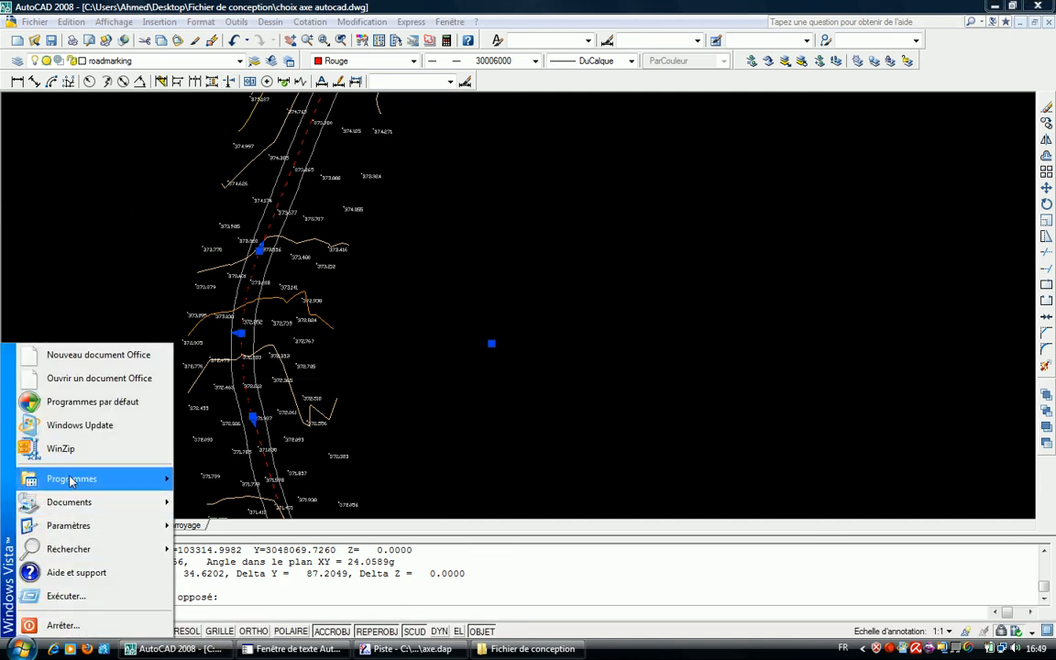
{"action": "mouse_move", "coordinate": [68, 477]}
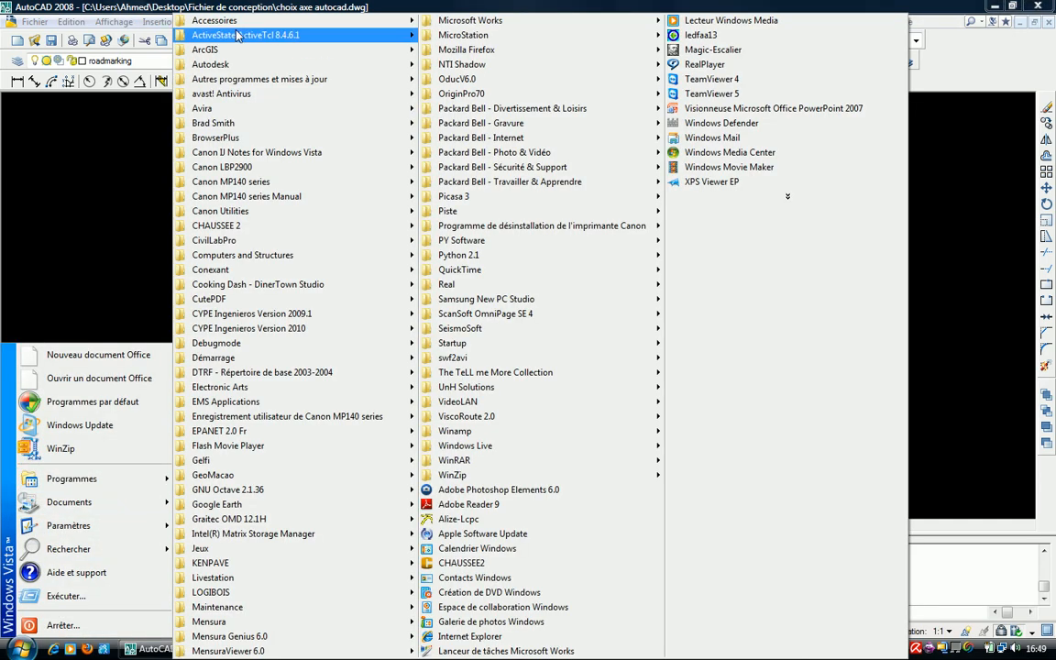
{"action": "mouse_move", "coordinate": [236, 25]}
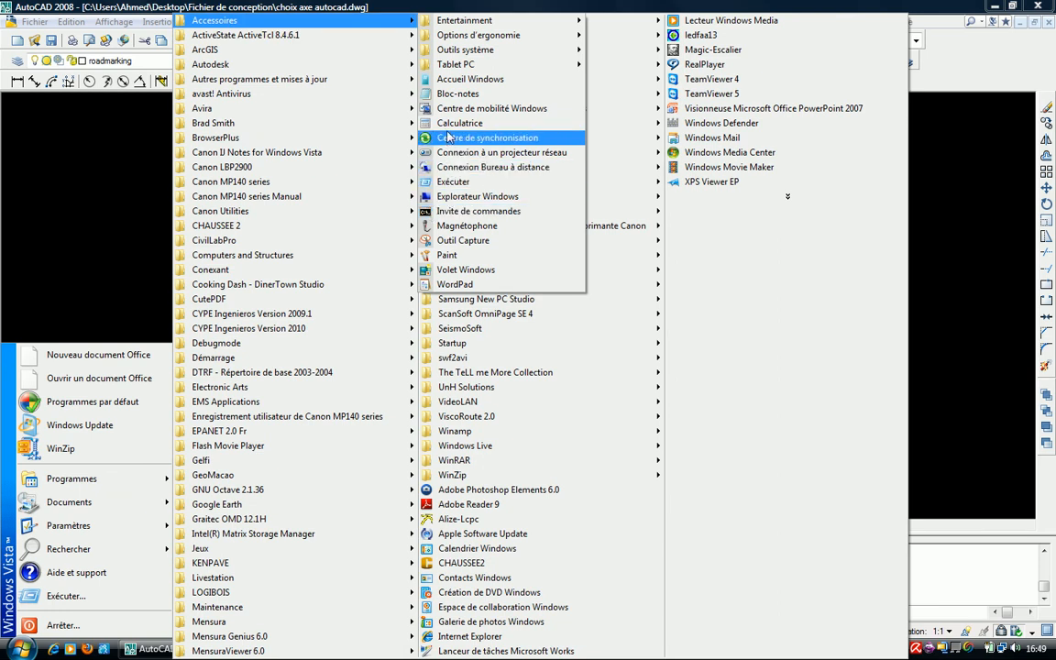
{"action": "left_click", "coordinate": [449, 124]}
{"action": "left_click_drag", "start_coordinate": [387, 117], "coordinate": [692, 153]}
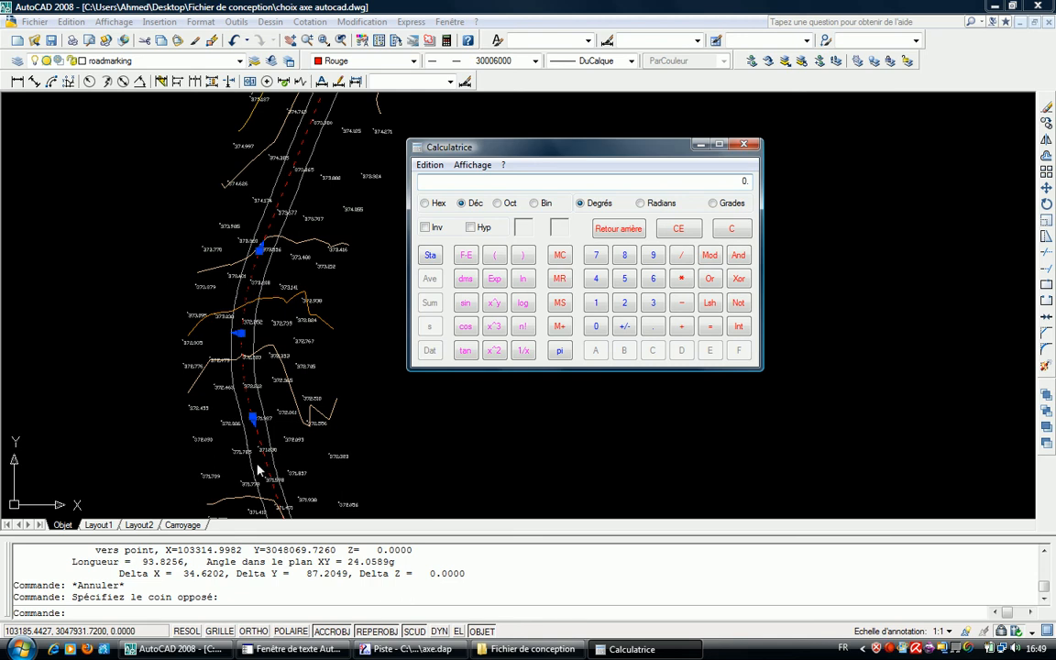
{"action": "left_click", "coordinate": [268, 406]}
{"action": "middle_click_drag", "start_coordinate": [267, 403], "coordinate": [265, 345]}
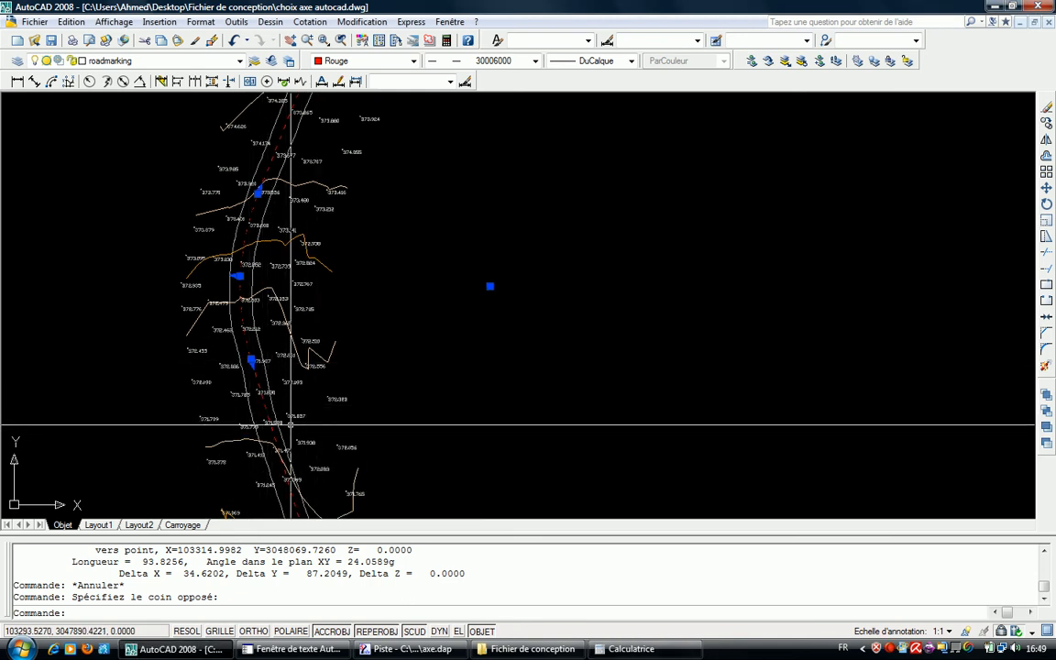
- Draw two connected lines forming a shallow roof shape in the empty area beside the road
{"action": "key", "text": "Escape"}
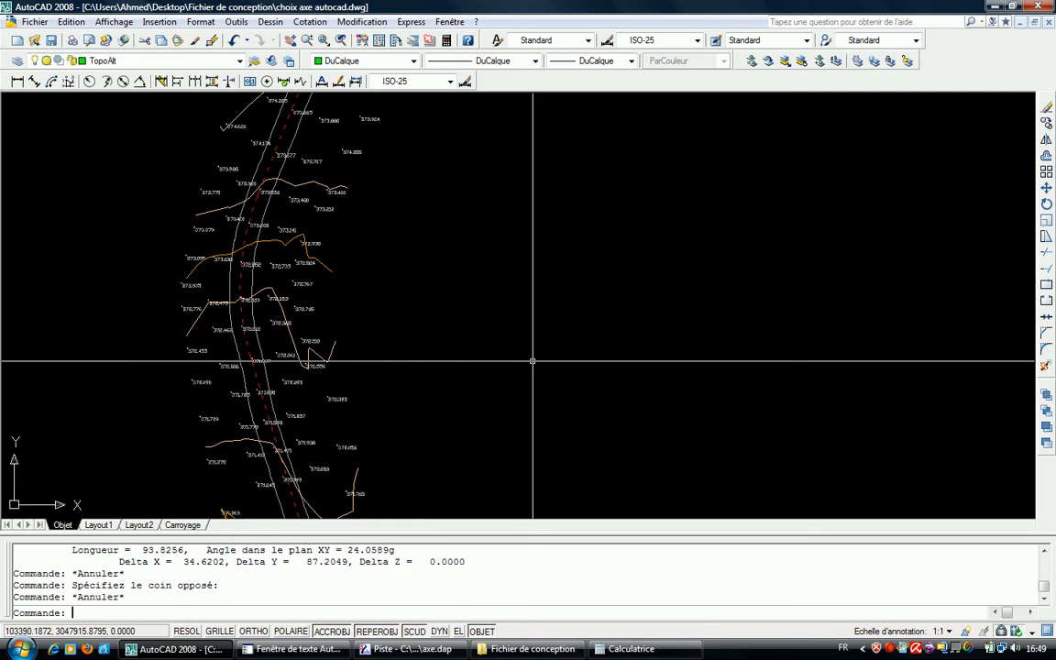
{"action": "type", "text": "l"}
{"action": "key", "text": "Return"}
{"action": "left_click", "coordinate": [494, 364]}
{"action": "left_click", "coordinate": [712, 289]}
{"action": "left_click", "coordinate": [944, 373]}
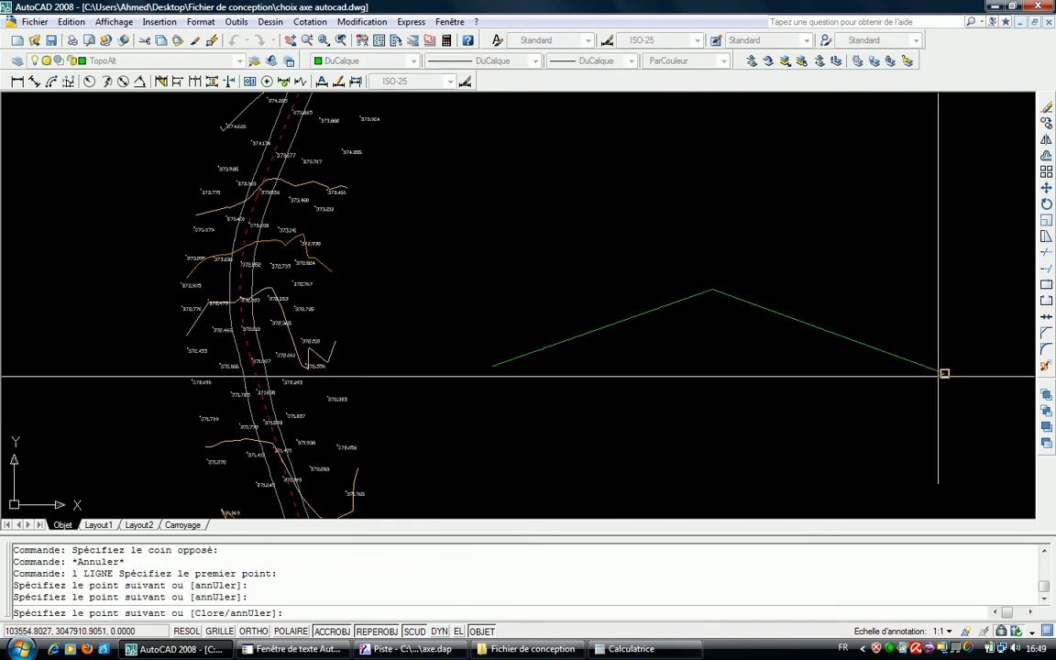
{"action": "key", "text": "Escape"}
{"action": "key", "text": "Escape"}
{"action": "key", "text": "Escape"}
{"action": "key", "text": "Escape"}
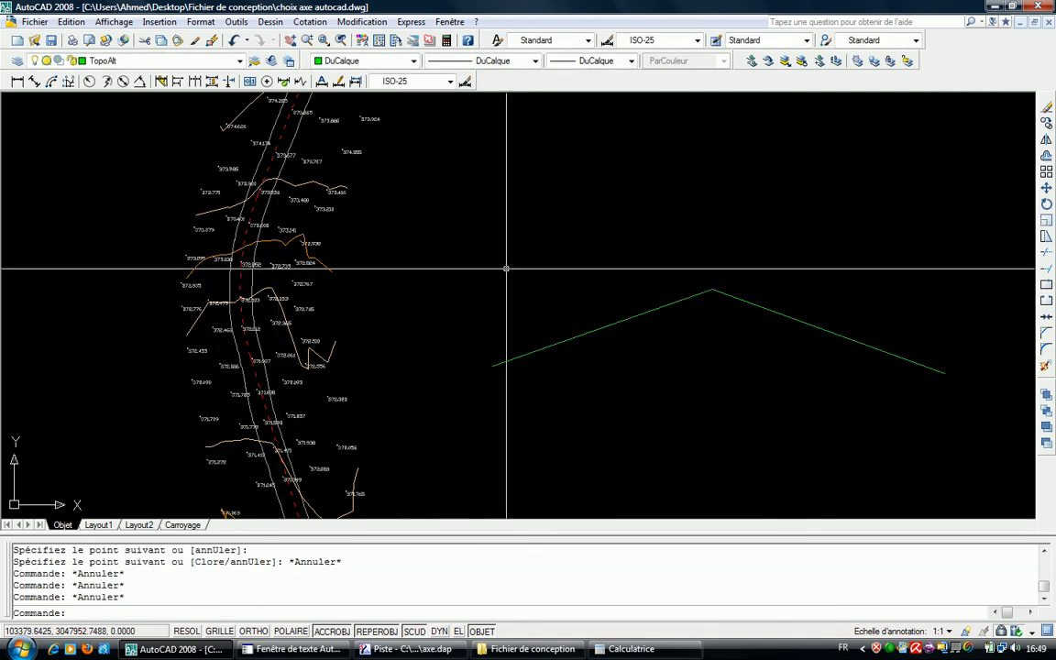
- Draw a vertical line upward from the peak of the roof-shaped sketch with Ortho enabled
{"action": "type", "text": "l"}
{"action": "key", "text": "Return"}
{"action": "left_click", "coordinate": [712, 290]}
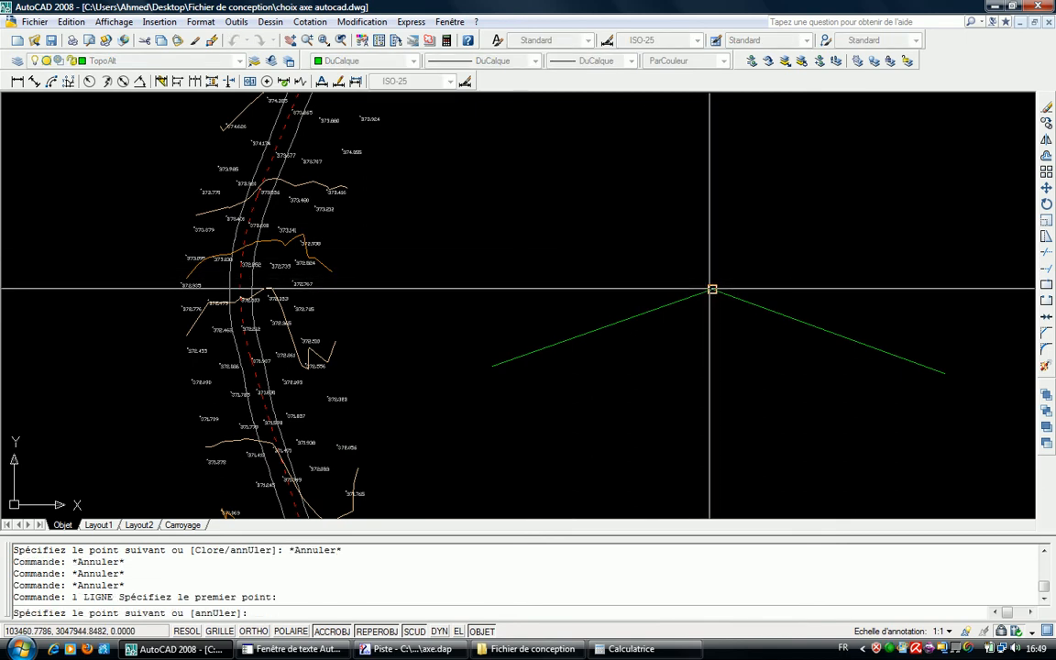
{"action": "key", "text": "F8"}
{"action": "left_click", "coordinate": [751, 114]}
{"action": "key", "text": "Escape"}
{"action": "key", "text": "Escape"}
{"action": "key", "text": "Escape"}
{"action": "key", "text": "Escape"}
{"action": "key", "text": "Escape"}
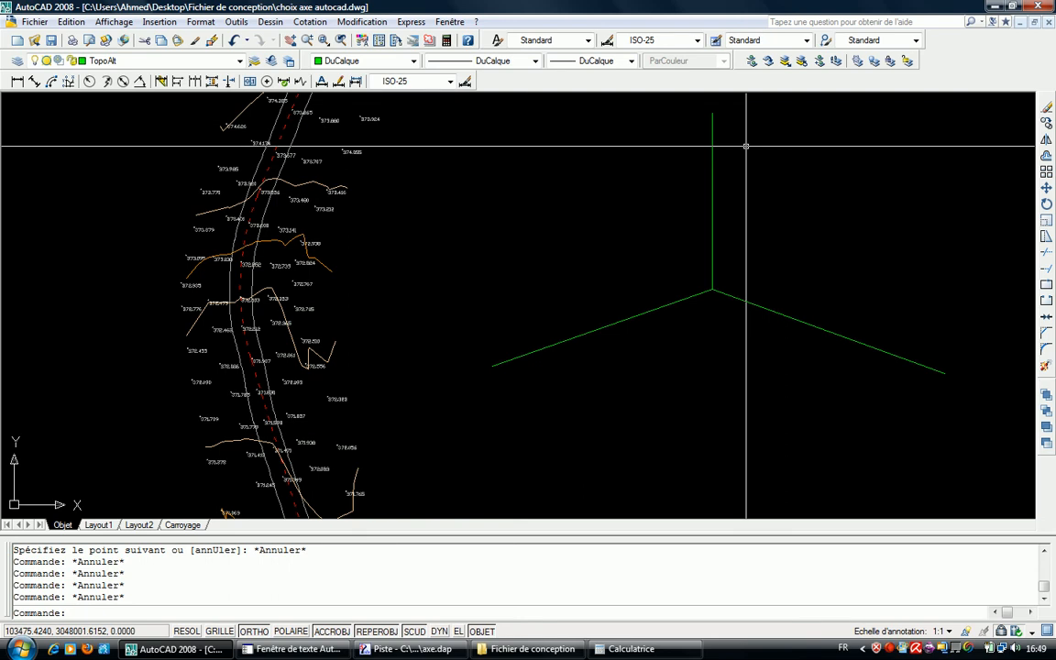
- With Ortho off, draw a long line sloping down to the right across the sketch's vertical line
{"action": "type", "text": "l"}
{"action": "key", "text": "Return"}
{"action": "left_click", "coordinate": [512, 143]}
{"action": "key", "text": "F8"}
{"action": "left_click", "coordinate": [968, 240]}
{"action": "key", "text": "Escape"}
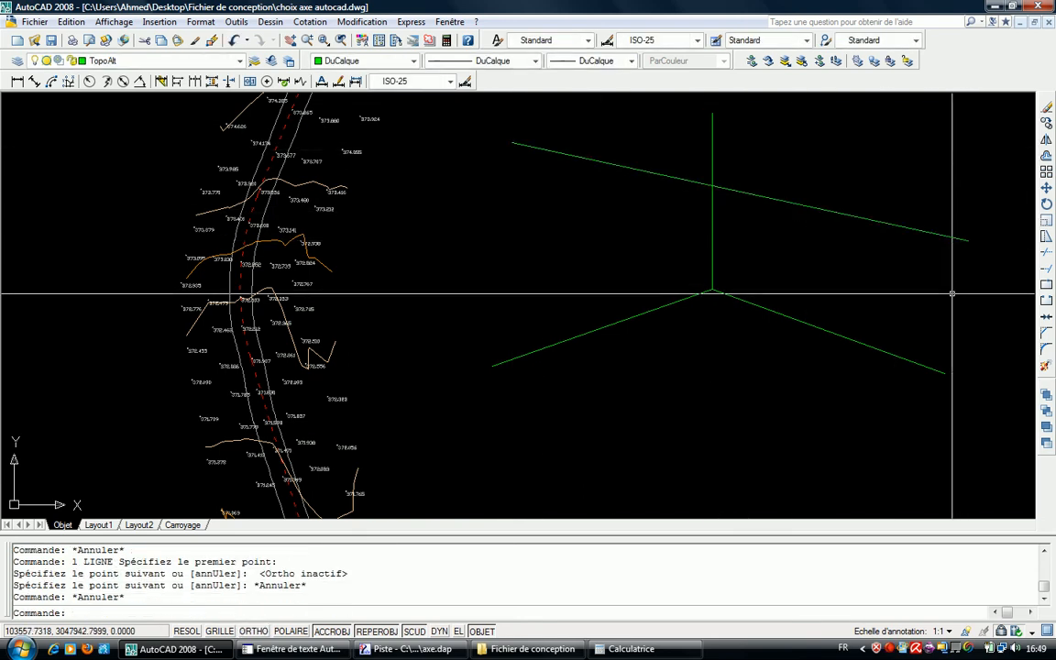
{"action": "key", "text": "Escape"}
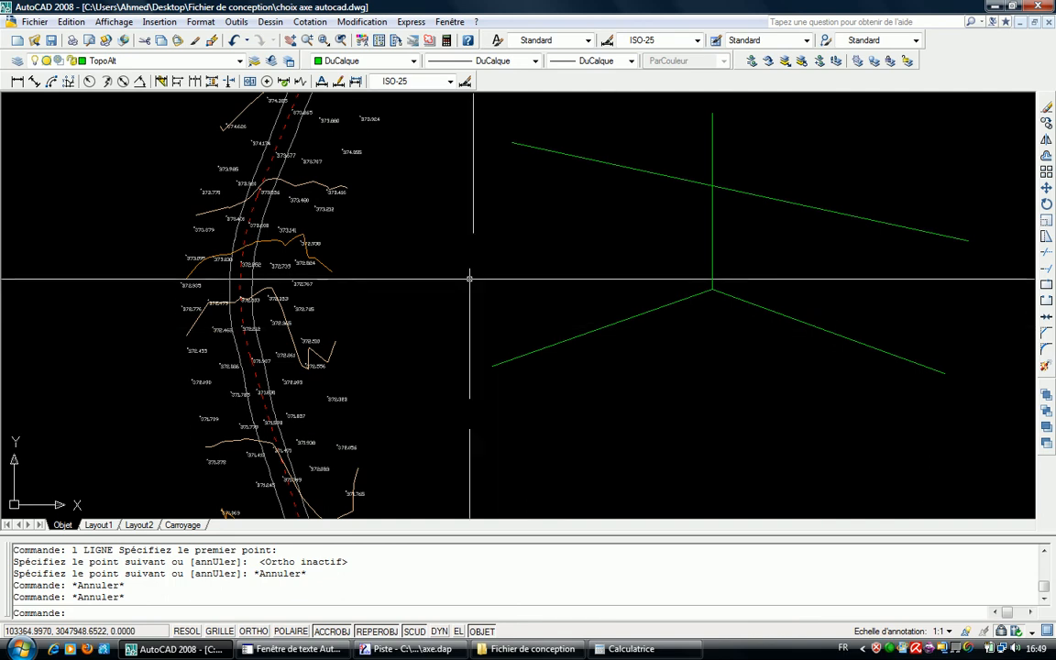
- Copy an elevation label from beside the road to above each of the two roof slopes
{"action": "type", "text": "cp"}
{"action": "key", "text": "Return"}
{"action": "left_click", "coordinate": [369, 119]}
{"action": "key", "text": "Return"}
{"action": "left_click", "coordinate": [364, 118]}
{"action": "left_click", "coordinate": [853, 308]}
{"action": "key", "text": "Escape"}
{"action": "key", "text": "Return"}
{"action": "left_click", "coordinate": [854, 308]}
{"action": "key", "text": "Return"}
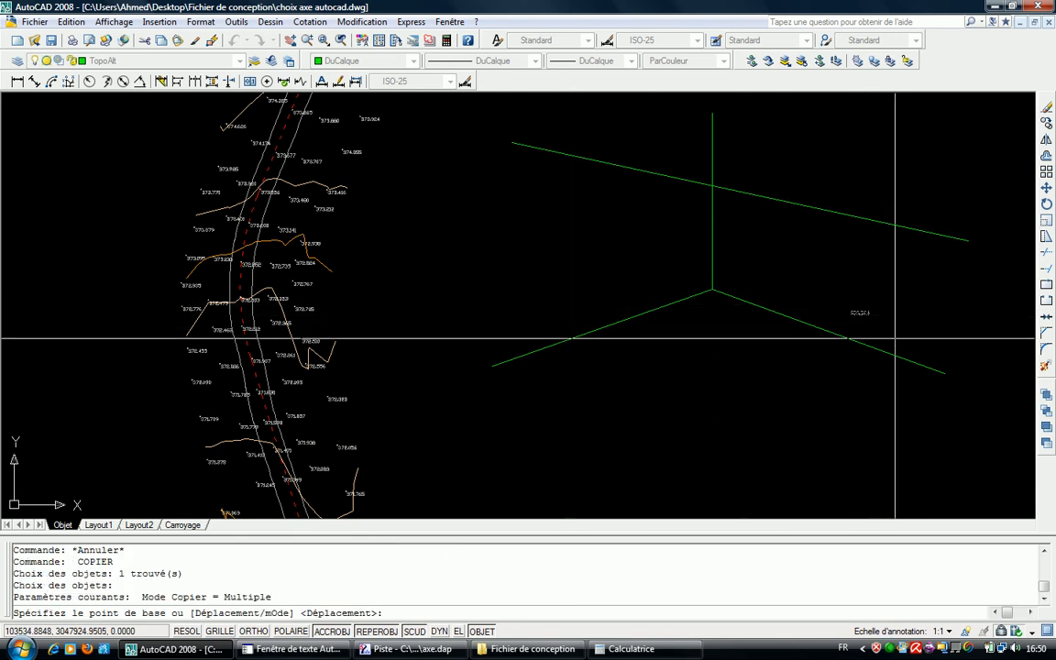
{"action": "left_click", "coordinate": [875, 334]}
{"action": "scroll", "coordinate": [601, 308], "scroll_direction": "up", "scroll_amount": 3}
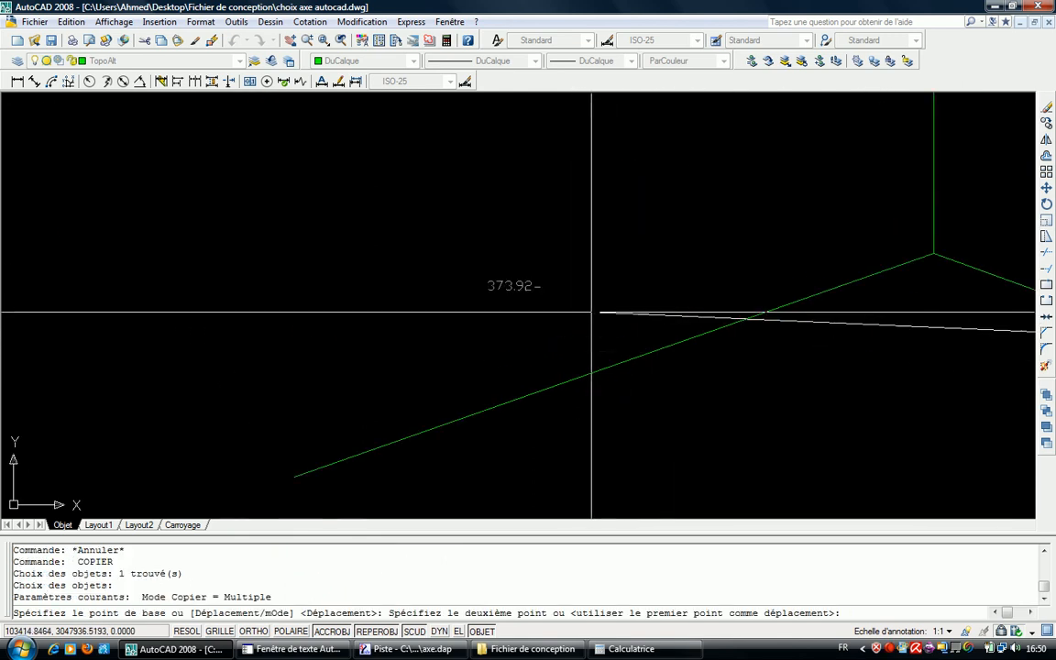
{"action": "scroll", "coordinate": [592, 308], "scroll_direction": "up", "scroll_amount": 2}
{"action": "left_click", "coordinate": [587, 326]}
{"action": "key", "text": "Escape"}
- Change the text of both copied labels above the roof slopes to 2.5
{"action": "type", "text": "ed"}
{"action": "key", "text": "Return"}
{"action": "left_click", "coordinate": [520, 303]}
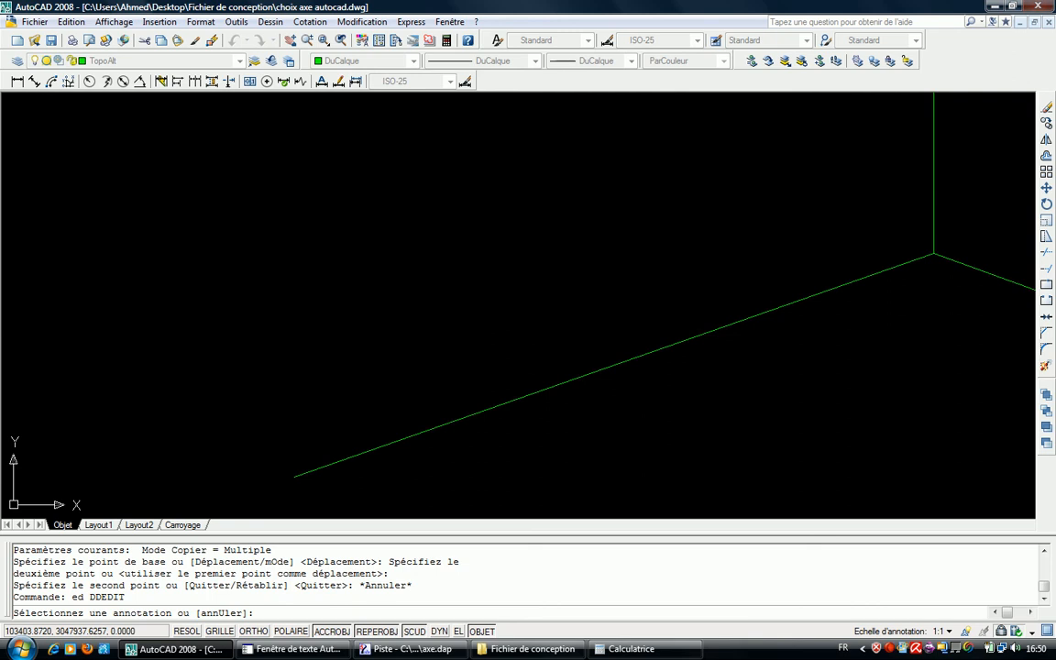
{"action": "type", "text": "2.5"}
{"action": "key", "text": "Return"}
{"action": "scroll", "coordinate": [510, 302], "scroll_direction": "down", "scroll_amount": 2}
{"action": "middle_click_drag", "start_coordinate": [479, 303], "coordinate": [279, 331]}
{"action": "left_click", "coordinate": [839, 345]}
{"action": "type", "text": "2.5"}
{"action": "key", "text": "Return"}
{"action": "middle_click_drag", "start_coordinate": [728, 321], "coordinate": [709, 356]}
{"action": "scroll", "coordinate": [471, 309], "scroll_direction": "down", "scroll_amount": 2}
{"action": "key", "text": "Escape"}
{"action": "key", "text": "Escape"}
{"action": "key", "text": "Escape"}
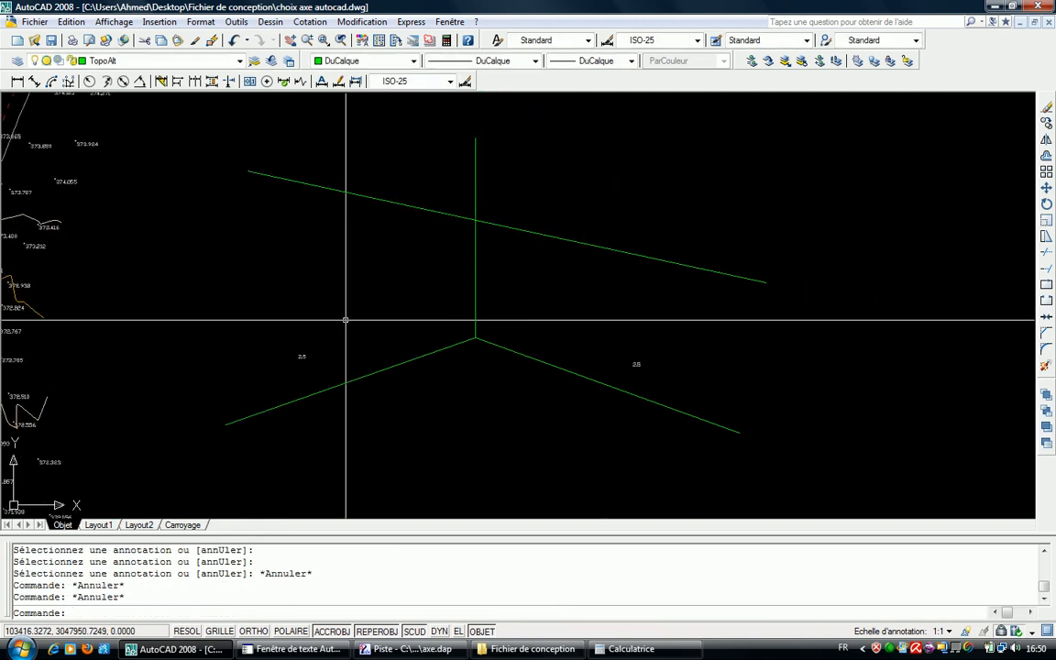
{"action": "middle_click_drag", "start_coordinate": [244, 305], "coordinate": [537, 311]}
{"action": "middle_click_drag", "start_coordinate": [386, 313], "coordinate": [260, 325]}
{"action": "type", "text": "cp"}
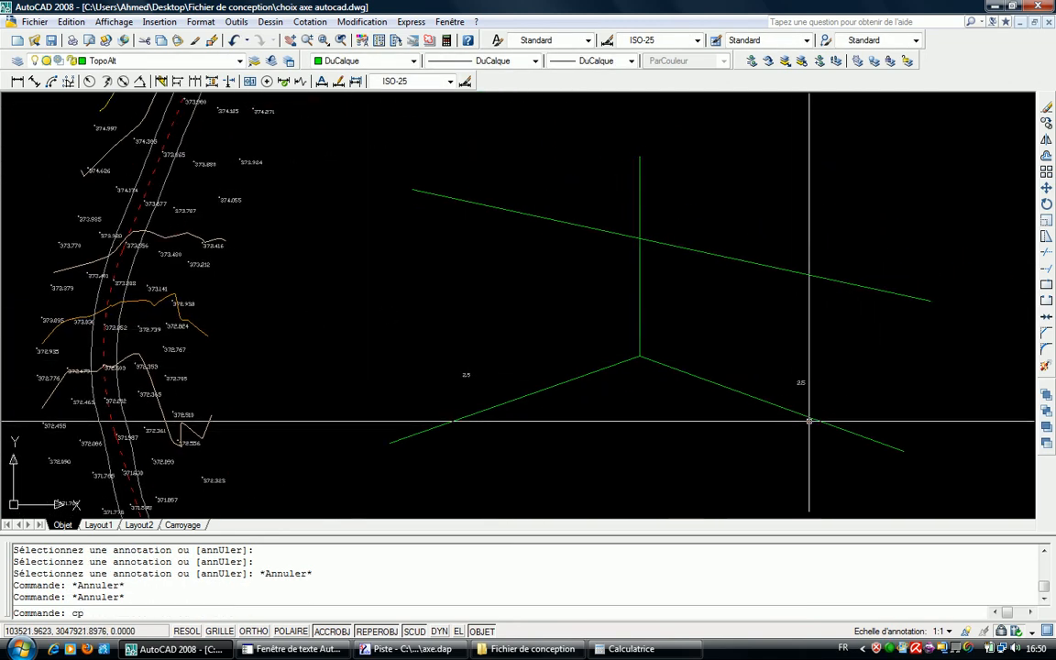
{"action": "key", "text": "Return"}
{"action": "key", "text": "Escape"}
{"action": "type", "text": "eh"}
{"action": "key", "text": "Return"}
{"action": "left_click", "coordinate": [351, 305]}
{"action": "left_click", "coordinate": [730, 440]}
{"action": "key", "text": "Return"}
{"action": "key", "text": "Escape"}
- Scale the 2.5 label above the left roof slope by a factor of 2
{"action": "left_click", "coordinate": [420, 353]}
{"action": "left_click", "coordinate": [476, 383]}
{"action": "key", "text": "Return"}
{"action": "left_click", "coordinate": [471, 378]}
{"action": "type", "text": "2"}
{"action": "key", "text": "Return"}
{"action": "key", "text": "Escape"}
{"action": "key", "text": "Escape"}
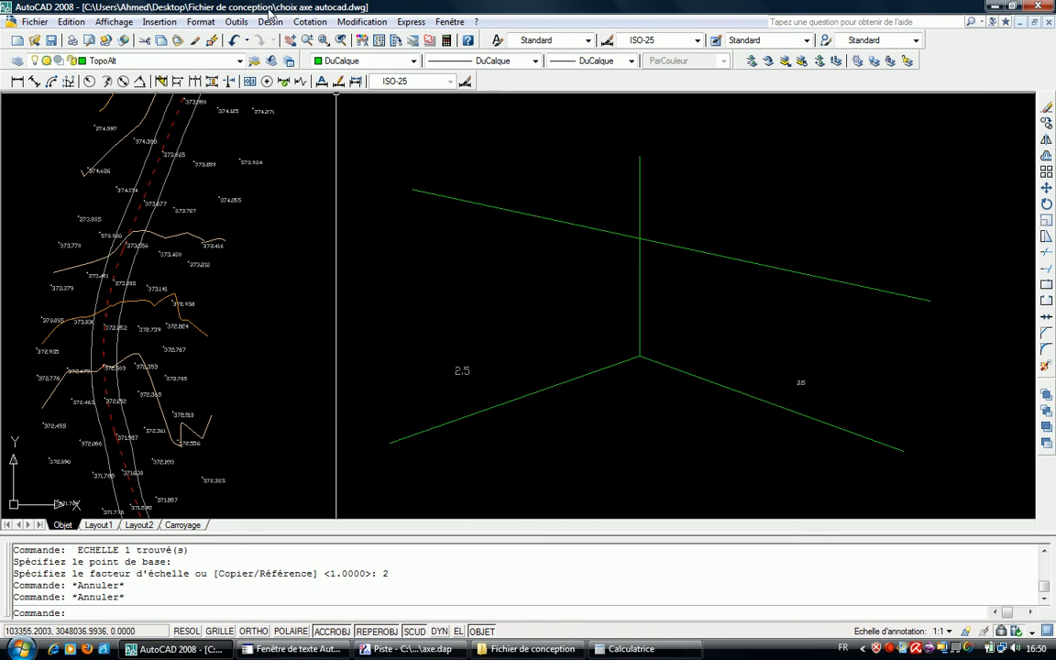
- Match the right slope's 2.5 label to the properties of the enlarged left one
{"action": "left_click", "coordinate": [212, 40]}
{"action": "left_click", "coordinate": [462, 372]}
{"action": "left_click", "coordinate": [845, 375]}
{"action": "left_click", "coordinate": [785, 390]}
{"action": "key", "text": "Escape"}
{"action": "key", "text": "Escape"}
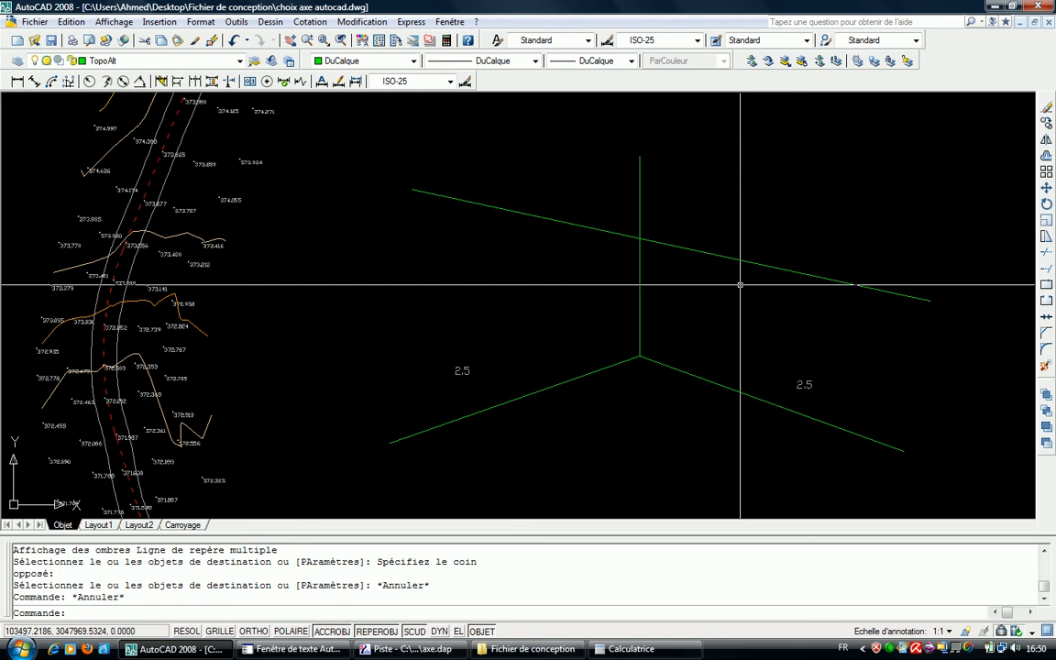
- Copy both 2.5 labels up above the long sloping line that crosses the vertical
{"action": "type", "text": "cp"}
{"action": "key", "text": "Return"}
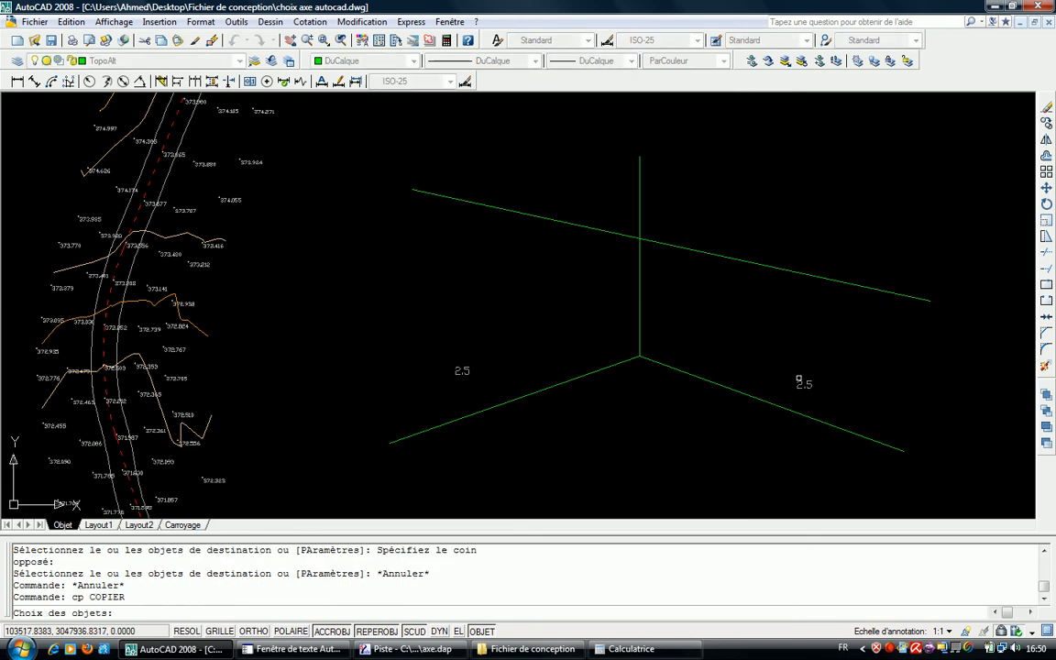
{"action": "left_click", "coordinate": [799, 379]}
{"action": "left_click", "coordinate": [460, 370]}
{"action": "key", "text": "Return"}
{"action": "left_click", "coordinate": [570, 328]}
{"action": "key", "text": "Escape"}
{"action": "key", "text": "Escape"}
{"action": "key", "text": "Escape"}
- Move the copied right-hand label so it sits just above the right half of the long sloping line
{"action": "type", "text": "dp"}
{"action": "key", "text": "Return"}
{"action": "left_click", "coordinate": [893, 198]}
{"action": "left_click", "coordinate": [818, 172]}
{"action": "key", "text": "Return"}
{"action": "left_click", "coordinate": [903, 173]}
{"action": "key", "text": "Escape"}
{"action": "key", "text": "Escape"}
- Change the text of the two labels above the long sloping line to 5
{"action": "type", "text": "ed"}
{"action": "key", "text": "Return"}
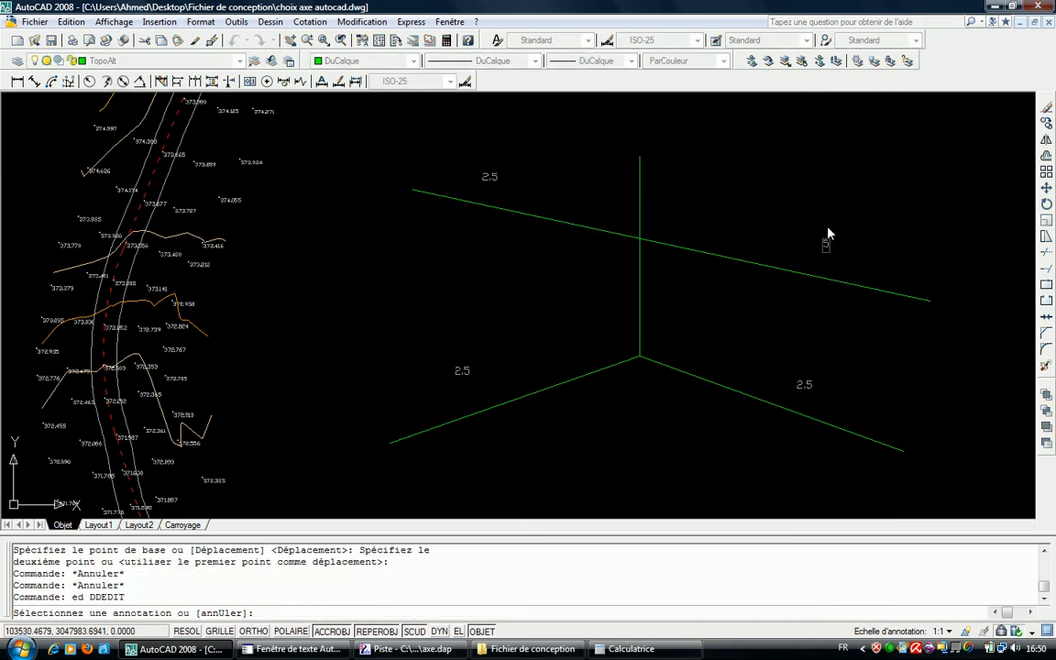
{"action": "key", "text": "Return"}
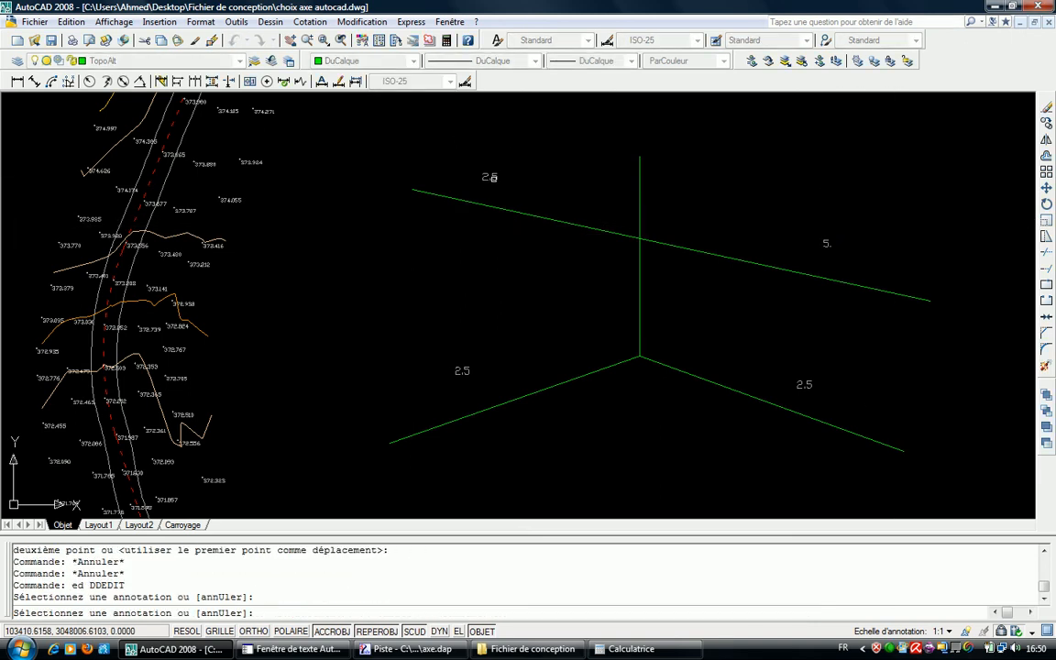
{"action": "left_click", "coordinate": [489, 178]}
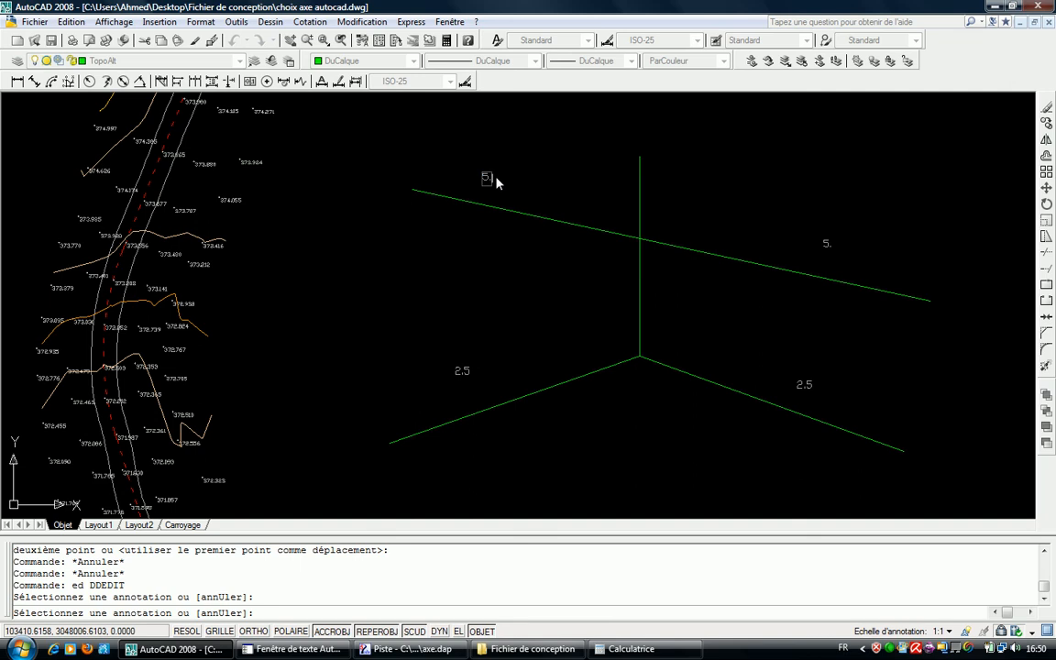
{"action": "key", "text": "Return"}
{"action": "key", "text": "Escape"}
{"action": "key", "text": "Escape"}
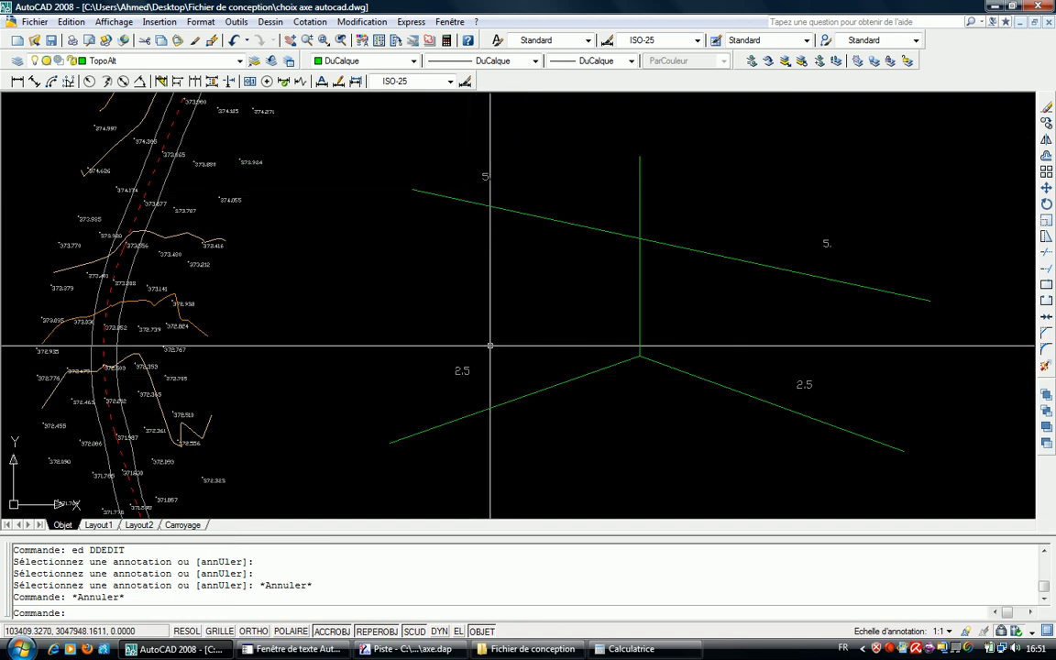
- Switch to the Calculator, move it clear of the sketch's left side, and divide 7.5 by 2
{"action": "left_click", "coordinate": [631, 649]}
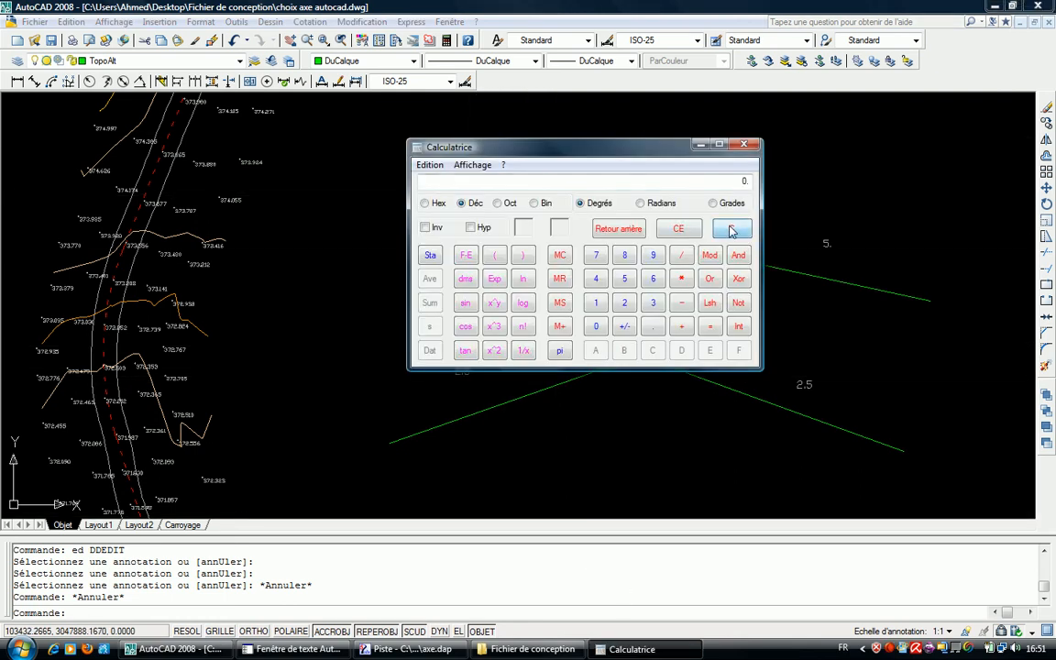
{"action": "left_click_drag", "start_coordinate": [665, 153], "coordinate": [823, 138]}
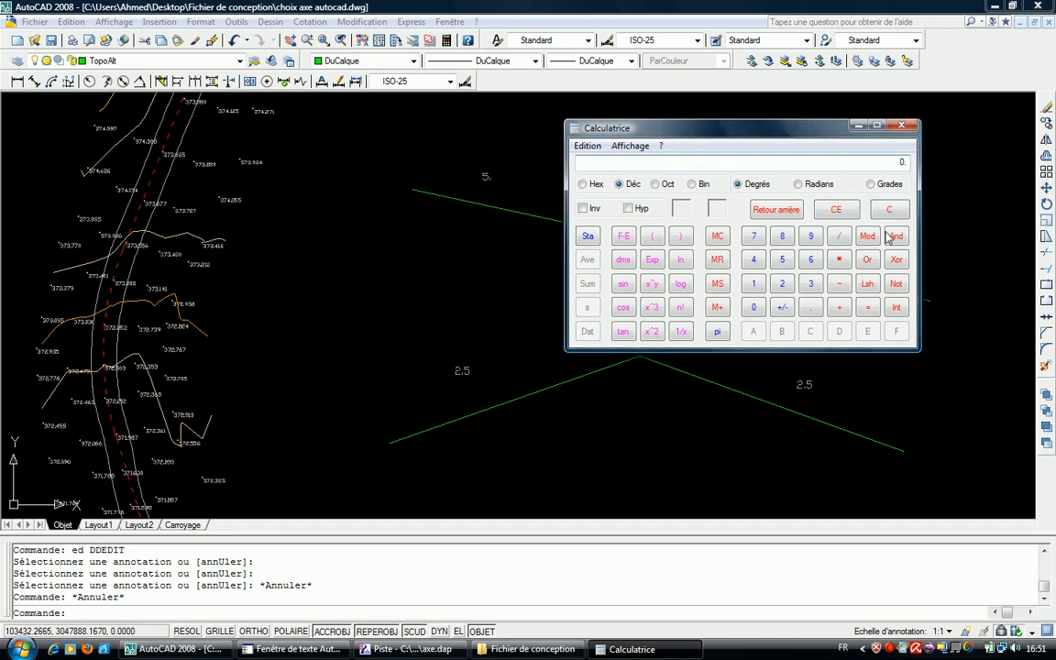
{"action": "left_click", "coordinate": [753, 239]}
{"action": "left_click", "coordinate": [811, 307]}
{"action": "left_click", "coordinate": [782, 260]}
{"action": "left_click", "coordinate": [838, 235]}
{"action": "left_click", "coordinate": [782, 284]}
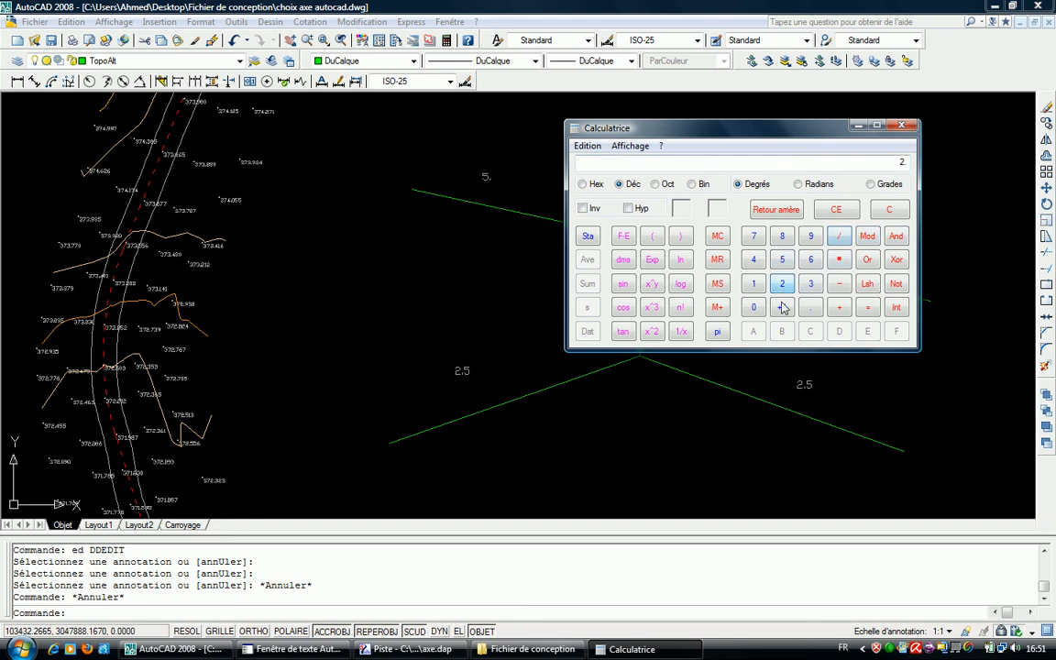
- Multiply the quotient by 80, divide the product by 3.6, and close the Calculator
{"action": "left_click", "coordinate": [836, 262]}
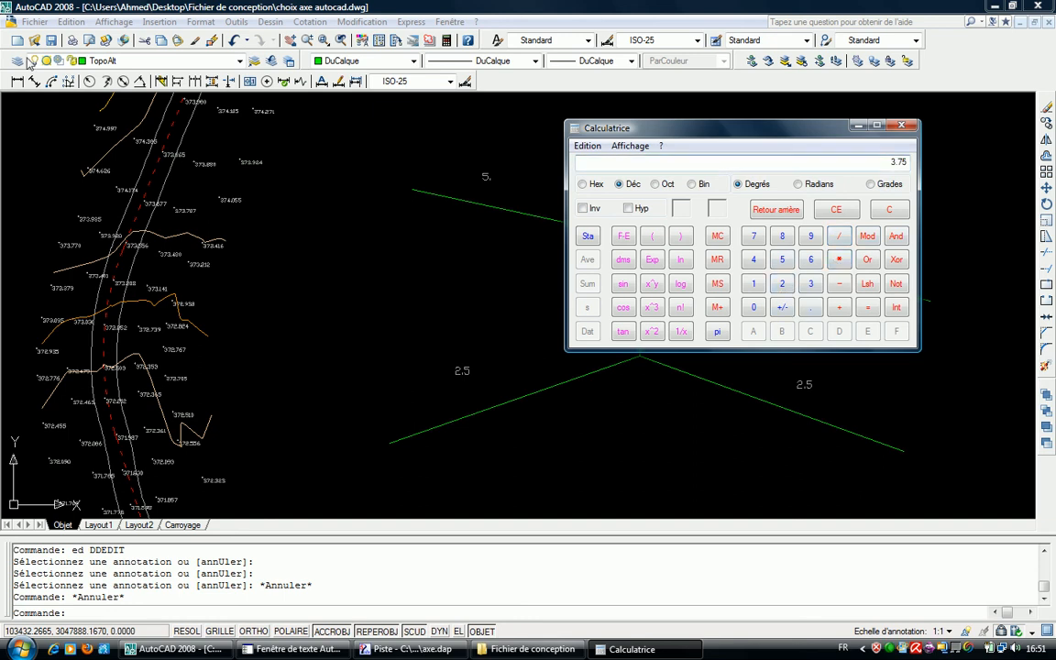
{"action": "left_click", "coordinate": [782, 236]}
{"action": "left_click", "coordinate": [753, 307]}
{"action": "key", "text": "Return"}
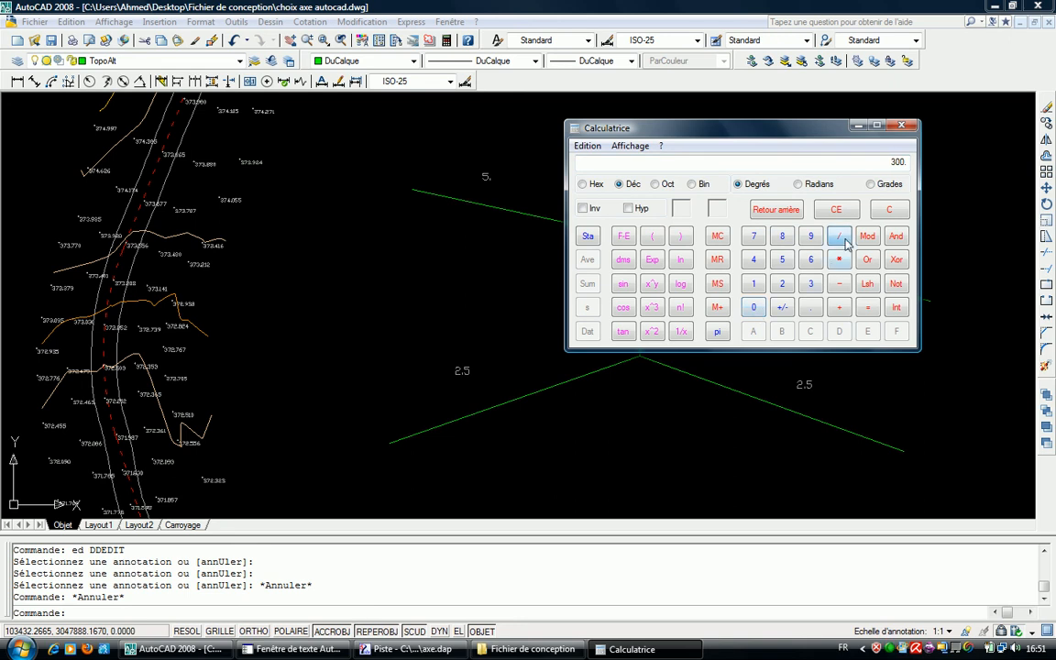
{"action": "left_click", "coordinate": [811, 283]}
{"action": "left_click", "coordinate": [810, 307]}
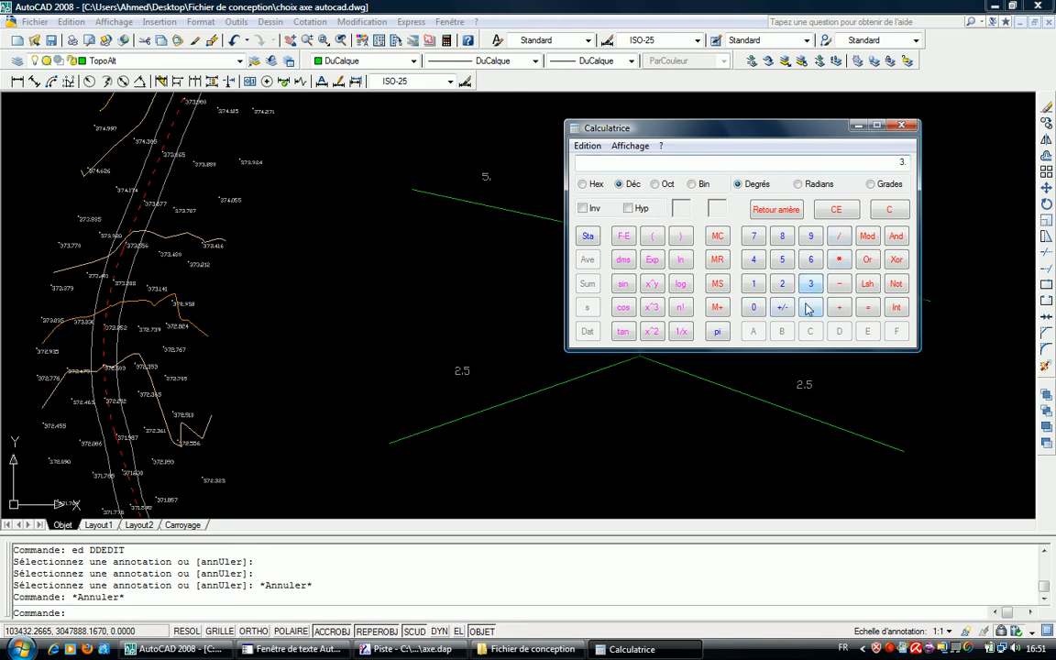
{"action": "left_click", "coordinate": [810, 259]}
{"action": "left_click", "coordinate": [867, 307]}
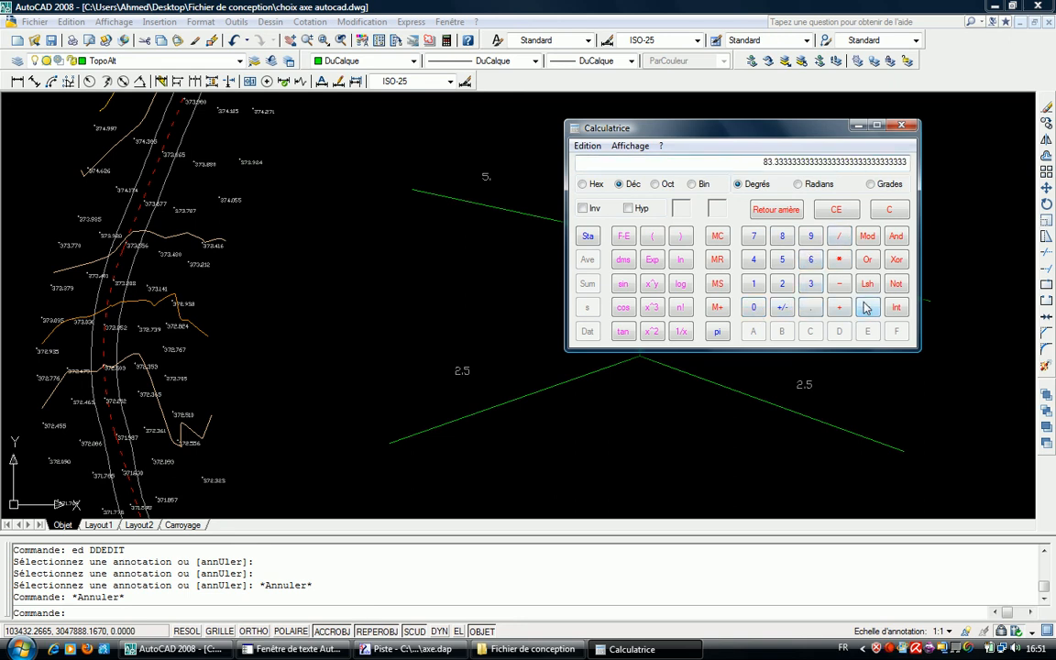
{"action": "left_click", "coordinate": [901, 125]}
- Erase all the sketch lines and labels beside the road in the AutoCAD drawing
{"action": "left_click", "coordinate": [886, 300]}
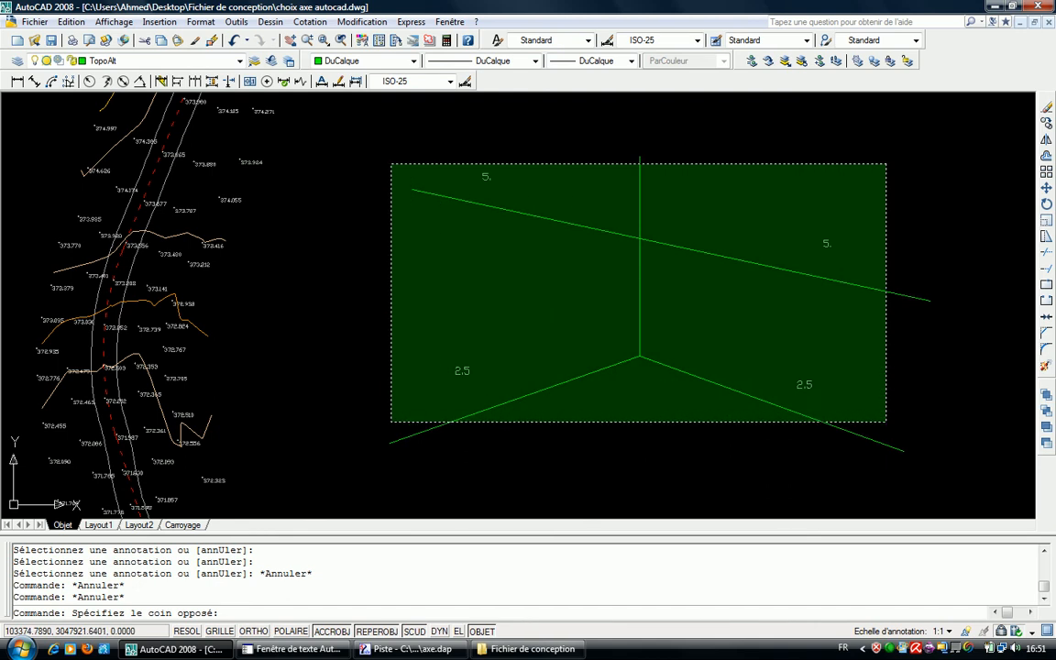
{"action": "left_click", "coordinate": [340, 372]}
{"action": "key", "text": "Delete"}
{"action": "middle_click_drag", "start_coordinate": [259, 170], "coordinate": [397, 87]}
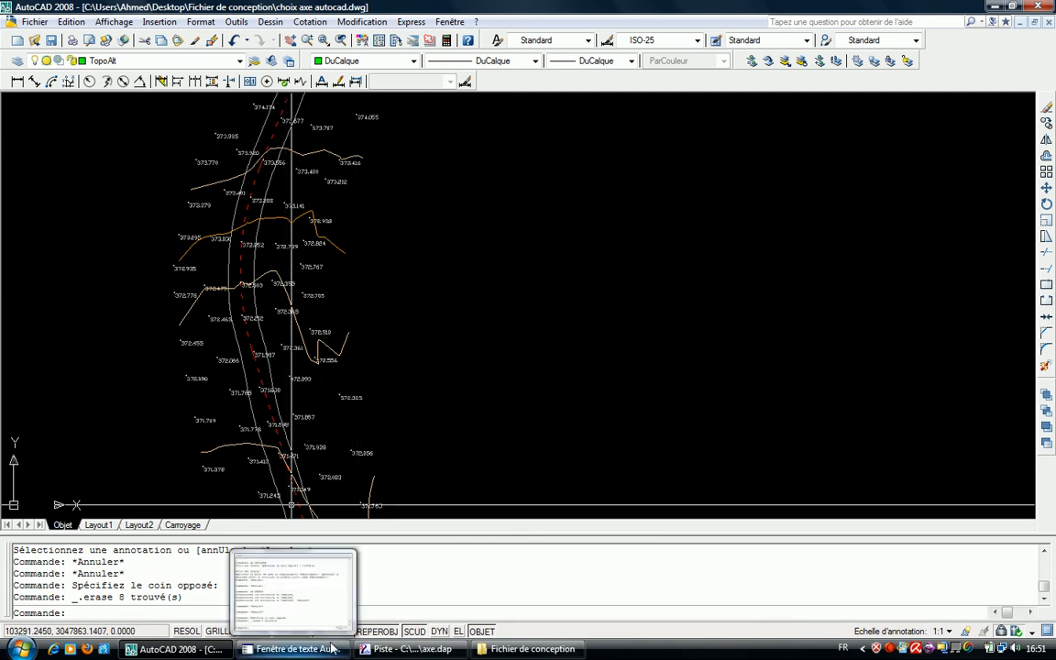
- Switch to Piste and define the distance L1 as 84
{"action": "left_click", "coordinate": [403, 649]}
{"action": "left_click", "coordinate": [319, 600]}
{"action": "type", "text": "DIS"}
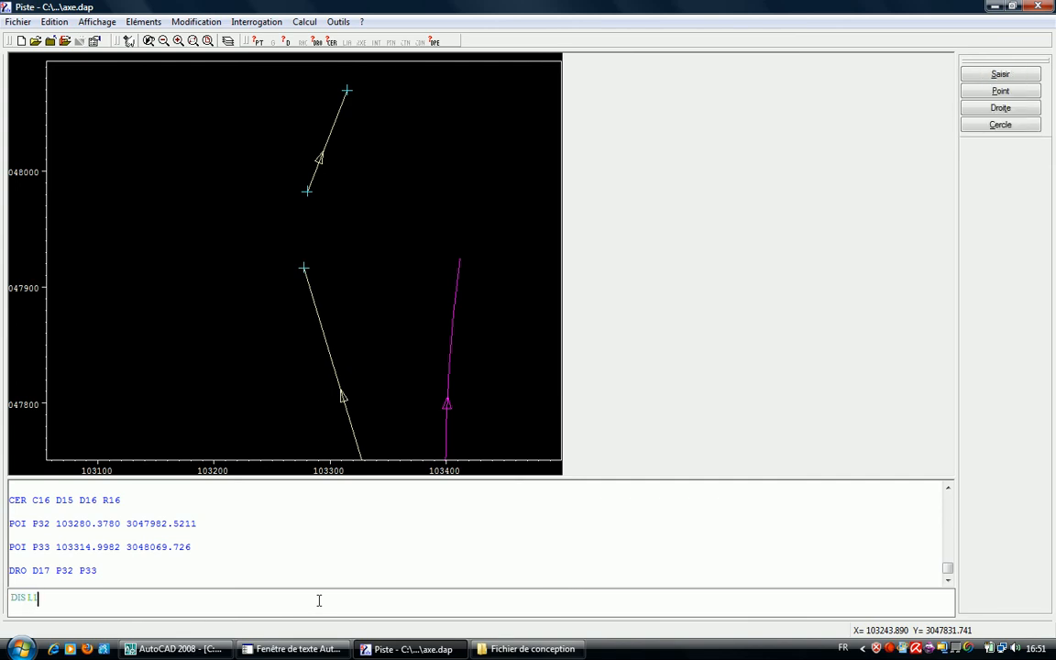
{"action": "type", "text": " L1 84"}
{"action": "key", "text": "Return"}
- Define the radius distance R17 as -120
{"action": "type", "text": "DIS R"}
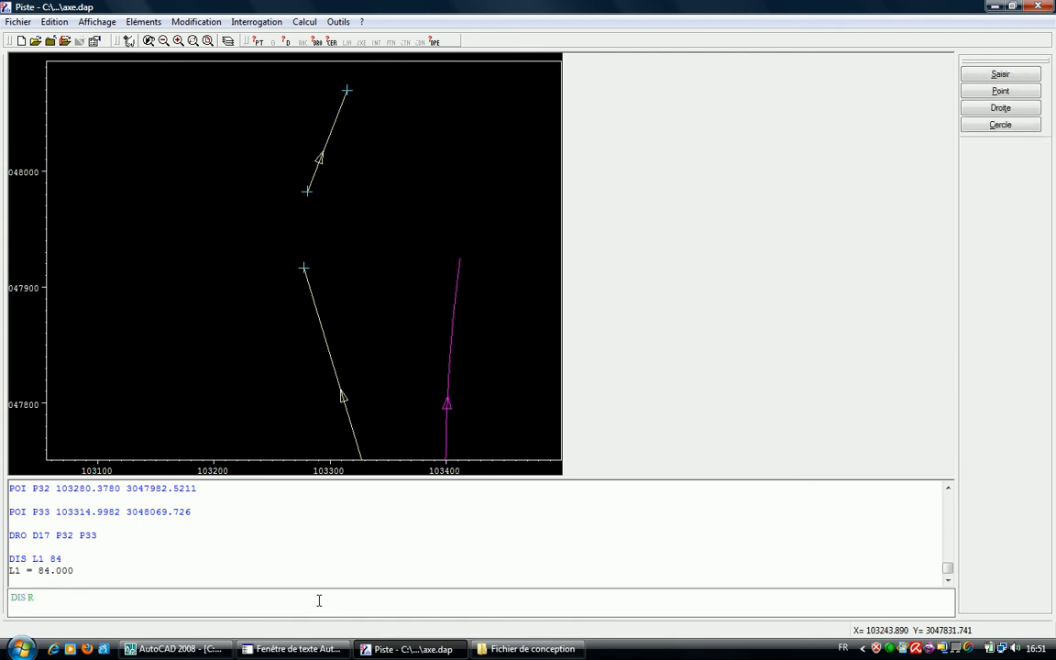
{"action": "type", "text": "16"}
{"action": "key", "text": "BackSpace"}
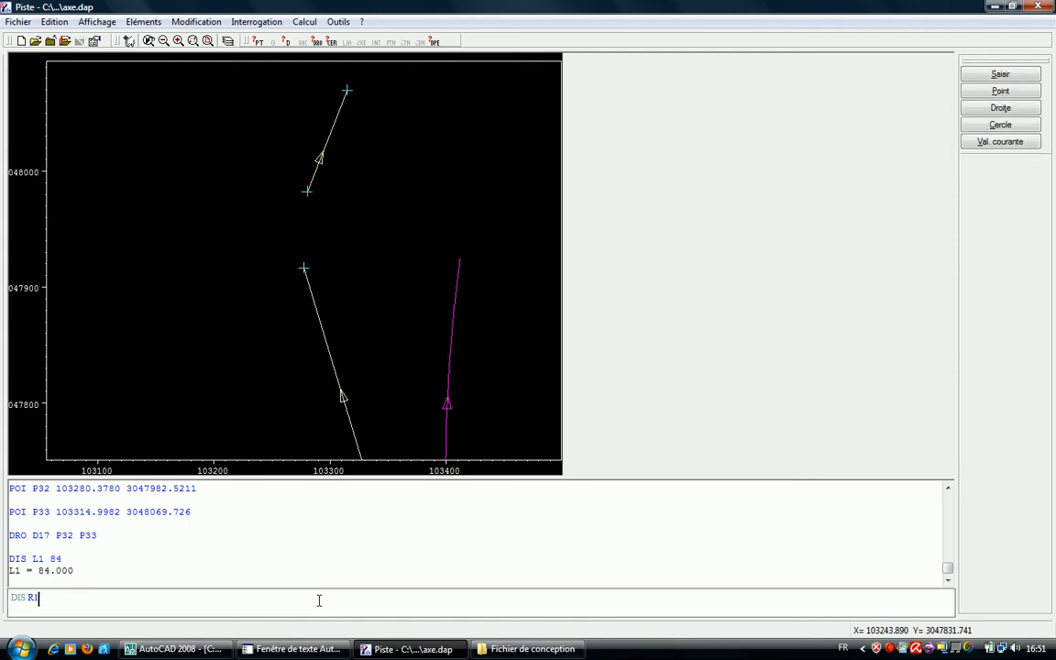
{"action": "type", "text": "7"}
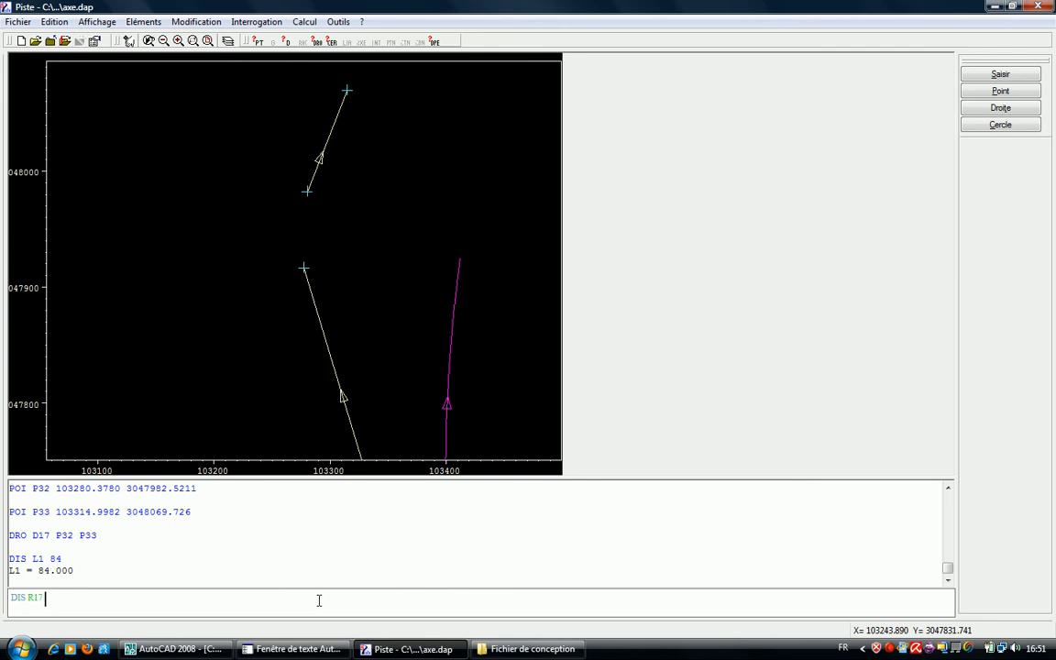
{"action": "type", "text": " -120"}
{"action": "key", "text": "Return"}
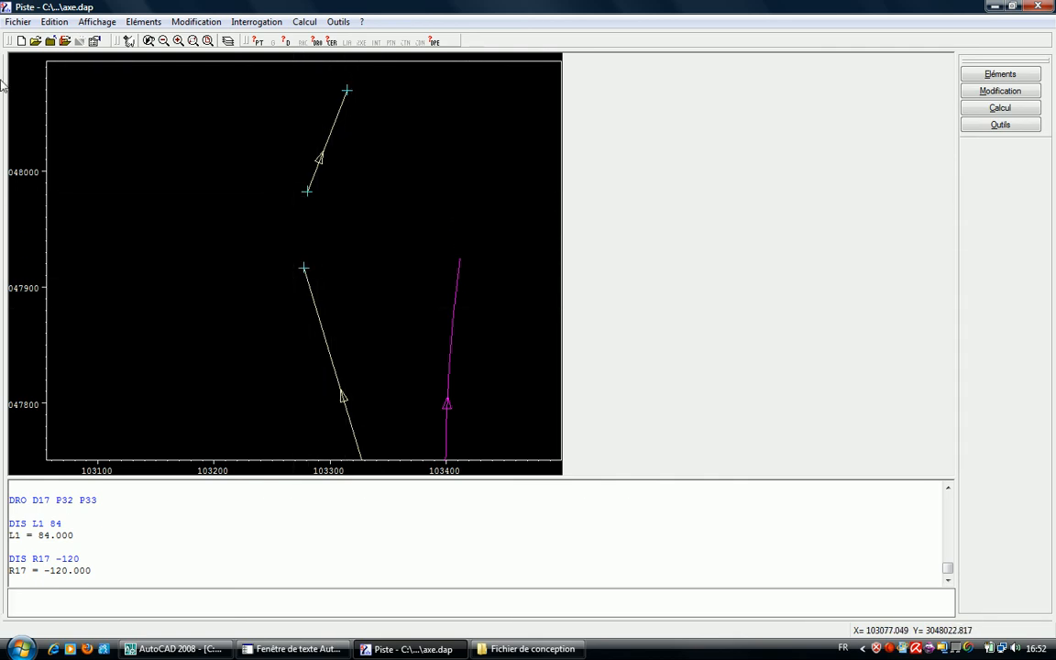
- Start a new liaison LA1 between the lines D16 and D17
{"action": "left_click", "coordinate": [998, 75]}
{"action": "left_click", "coordinate": [1000, 176]}
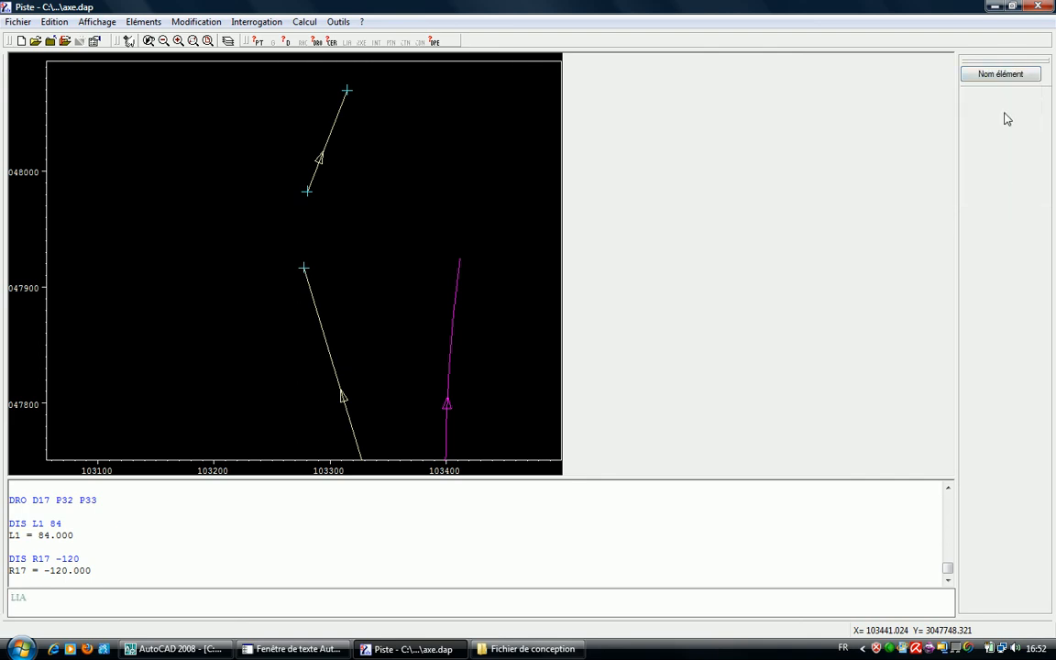
{"action": "left_click", "coordinate": [1000, 74]}
{"action": "type", "text": "LA1"}
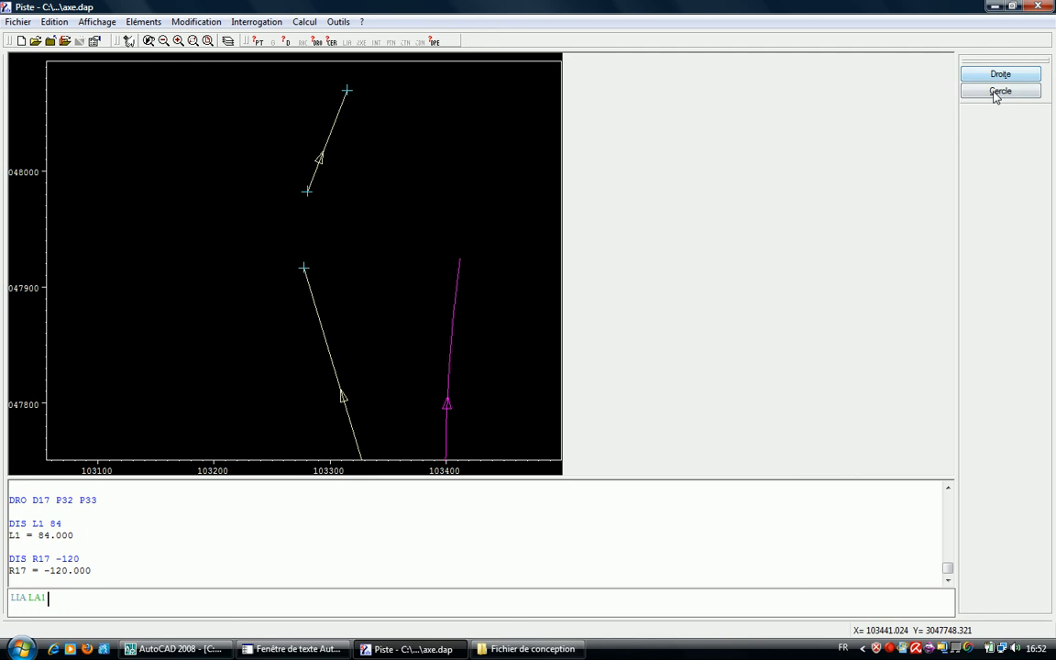
{"action": "left_click", "coordinate": [994, 75]}
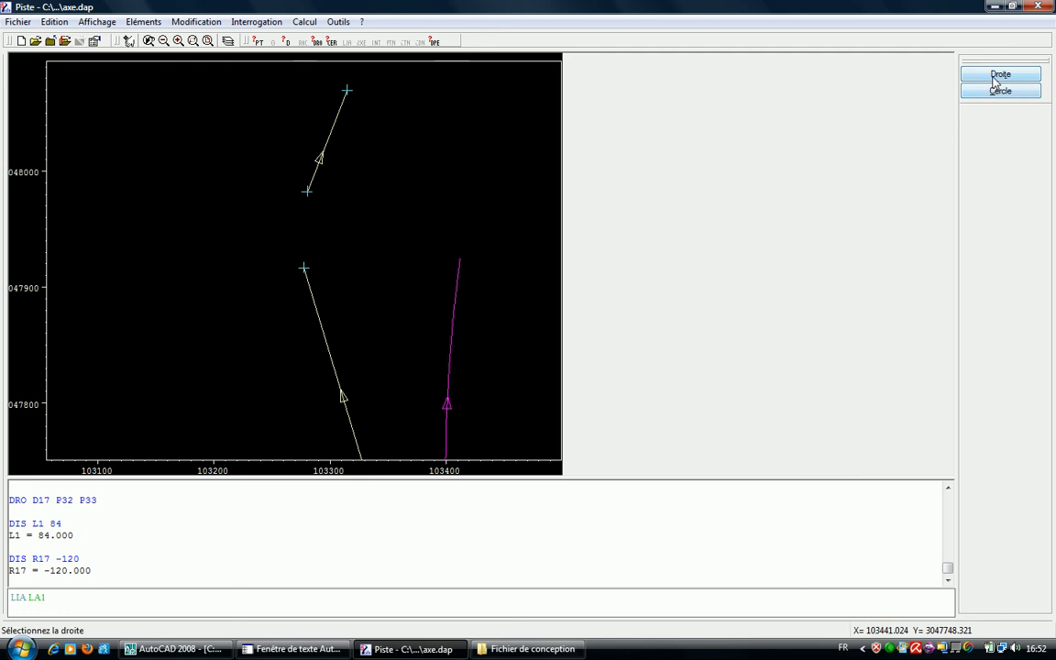
{"action": "left_click", "coordinate": [312, 321]}
{"action": "left_click", "coordinate": [1020, 75]}
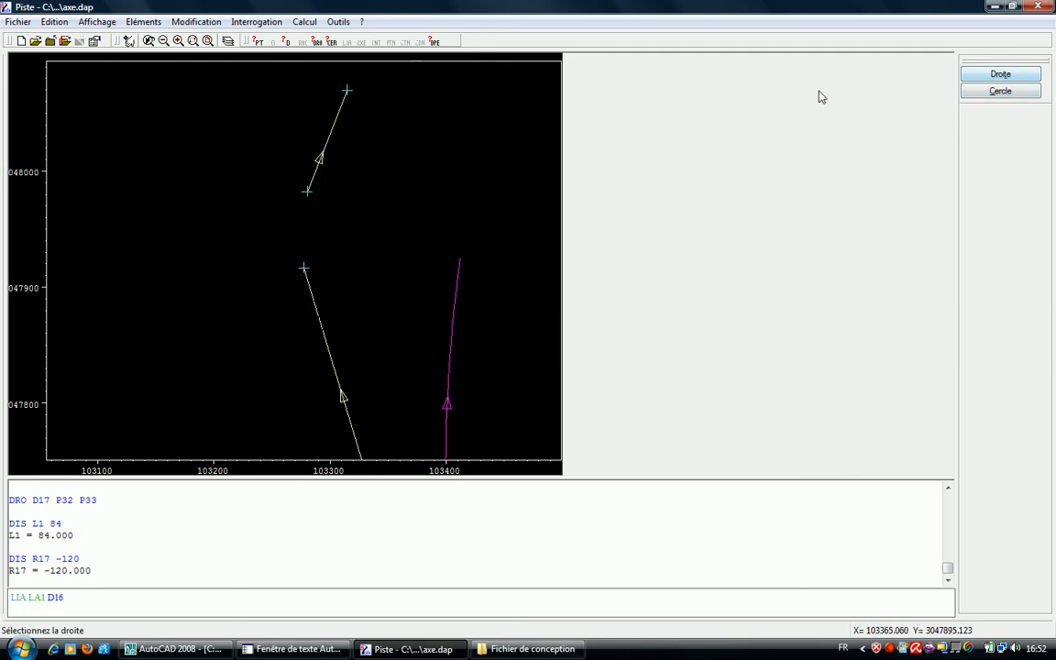
{"action": "left_click", "coordinate": [335, 124]}
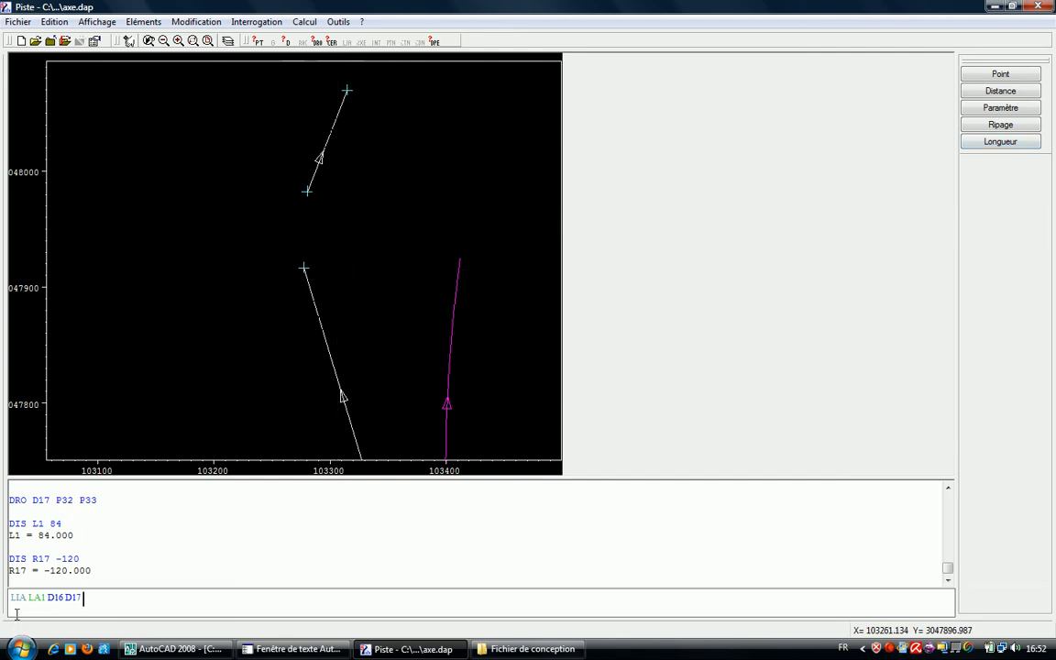
- Set the liaison's first clothoid length to distance L1 and its radius to R17
{"action": "left_click", "coordinate": [980, 143]}
{"action": "left_click", "coordinate": [990, 78]}
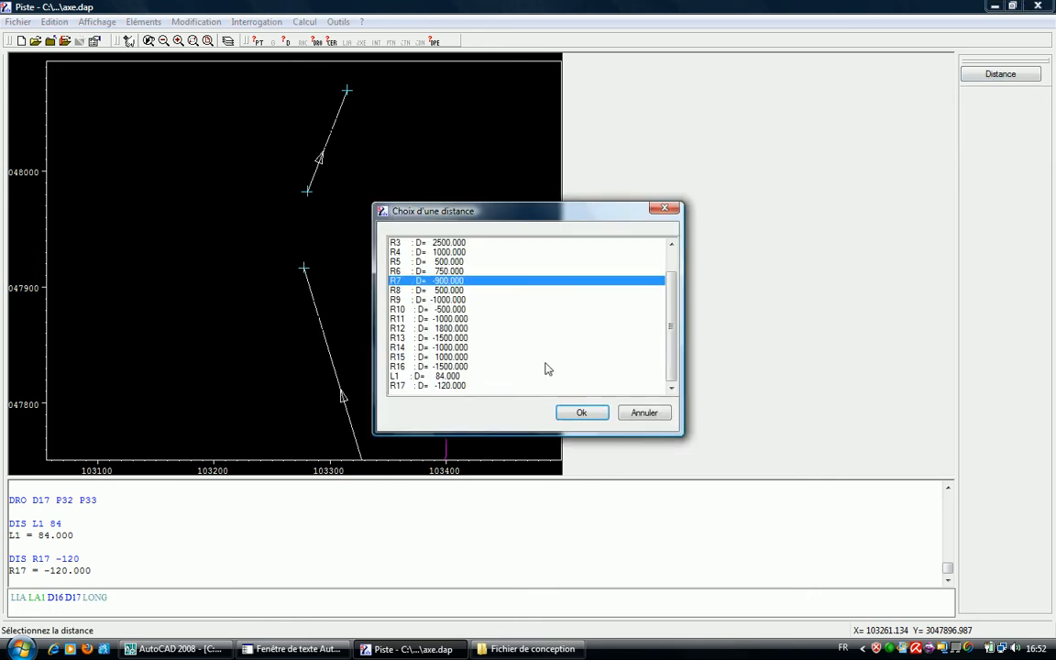
{"action": "double_click", "coordinate": [459, 375]}
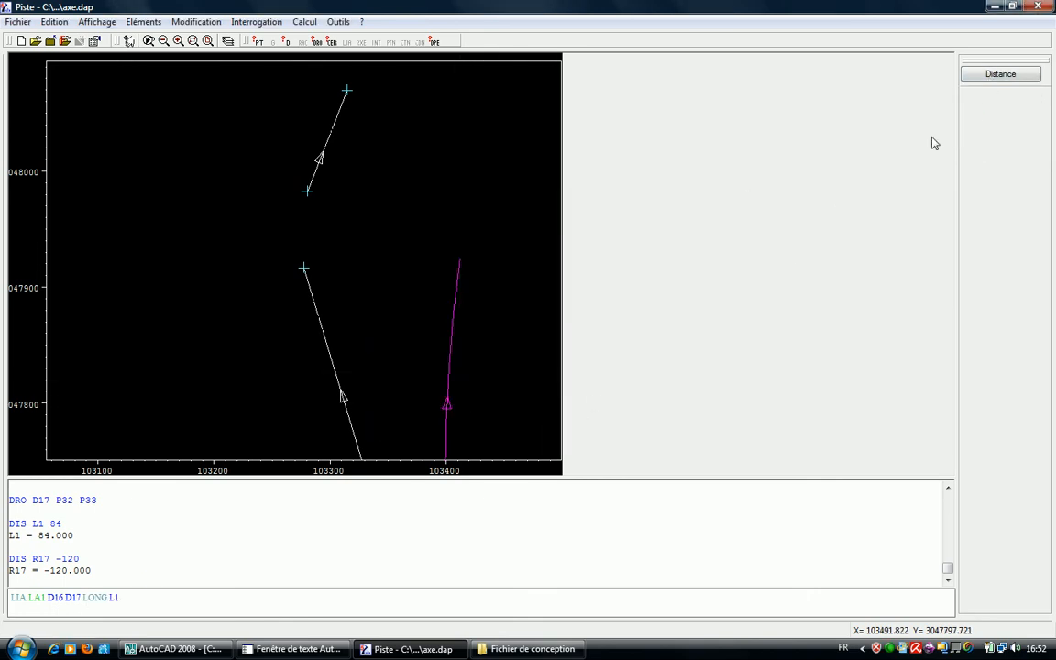
{"action": "left_click", "coordinate": [1002, 77]}
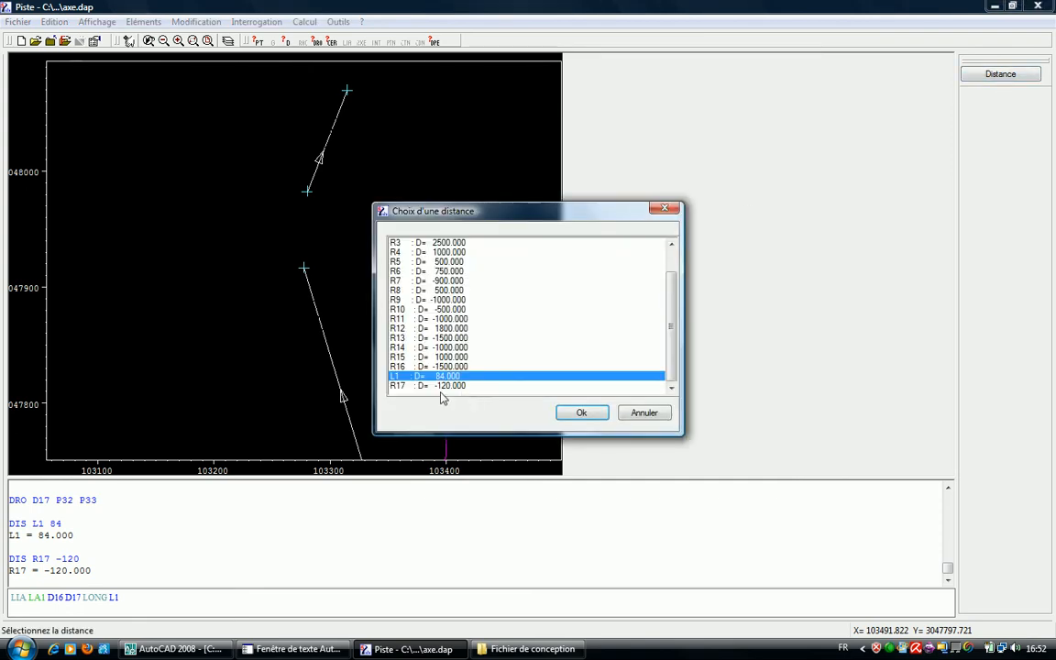
{"action": "double_click", "coordinate": [443, 392]}
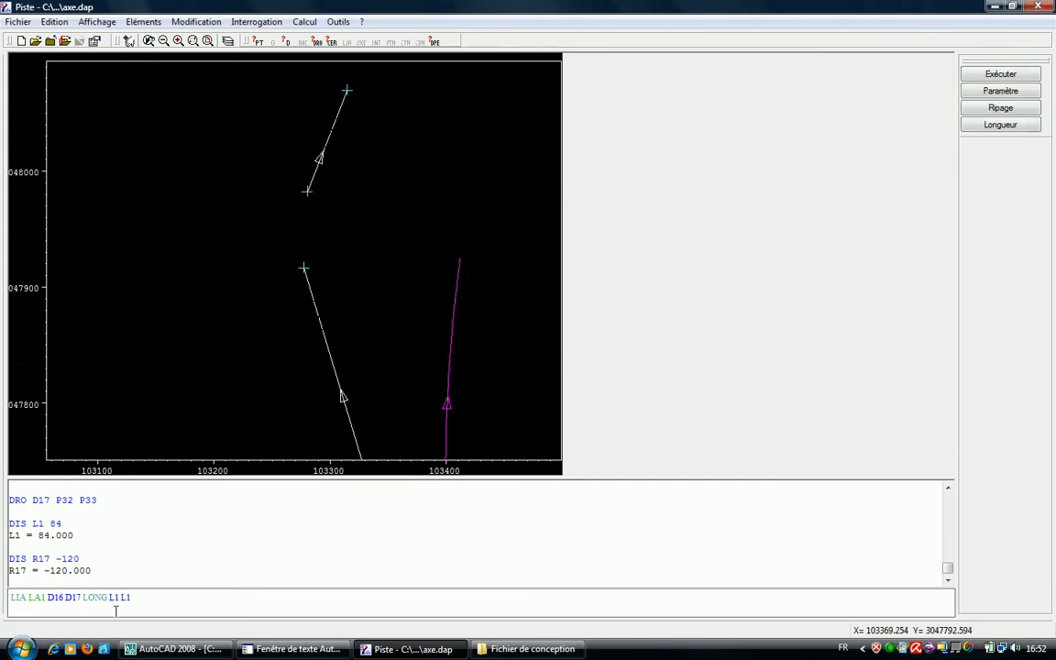
{"action": "key", "text": "BackSpace"}
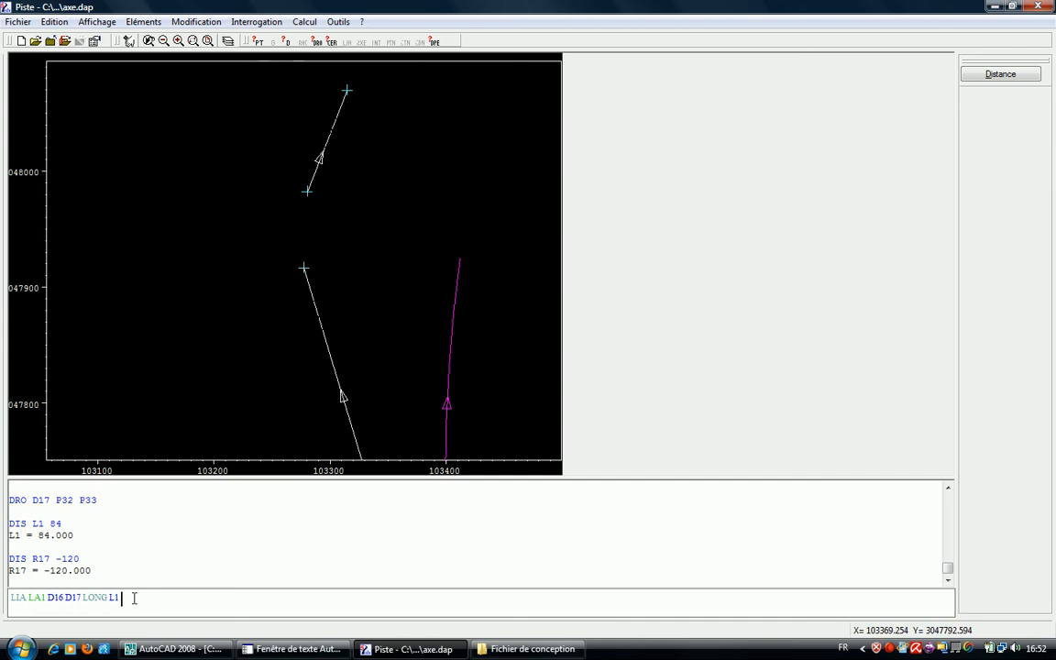
{"action": "left_click", "coordinate": [1000, 75]}
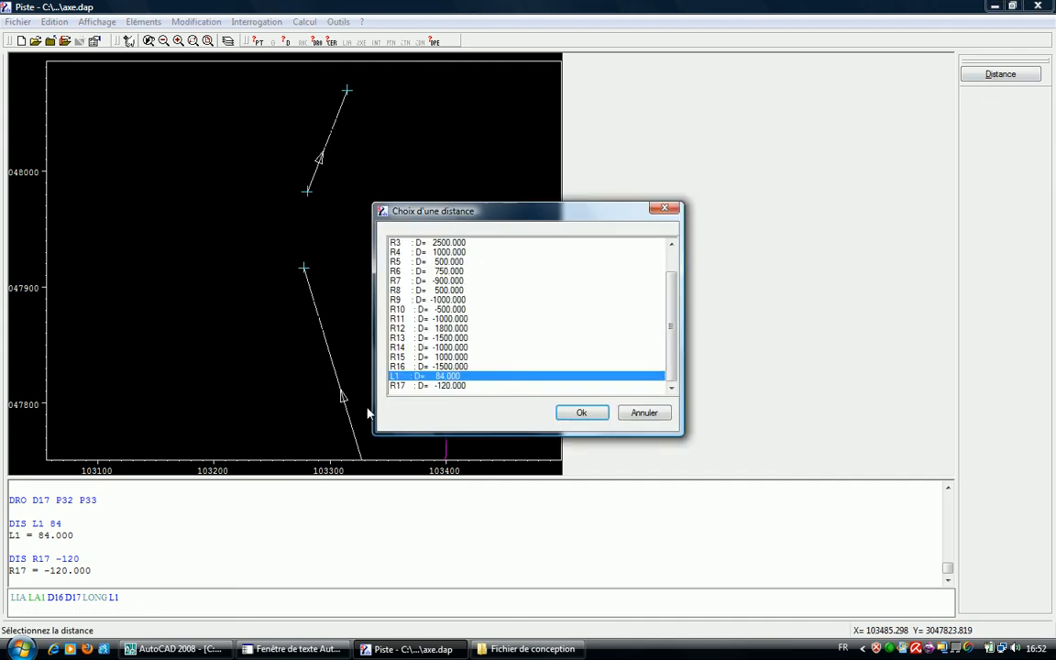
{"action": "left_click", "coordinate": [435, 386]}
{"action": "left_click", "coordinate": [577, 412]}
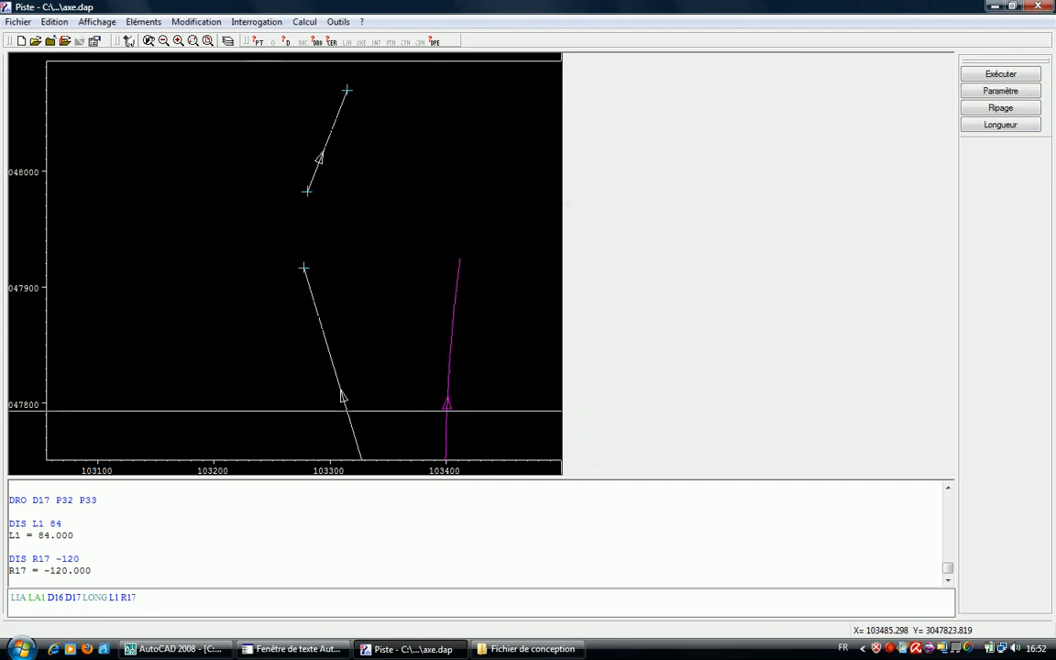
- Set the second clothoid length to L1 and try to create liaison LA1
{"action": "left_click", "coordinate": [1009, 125]}
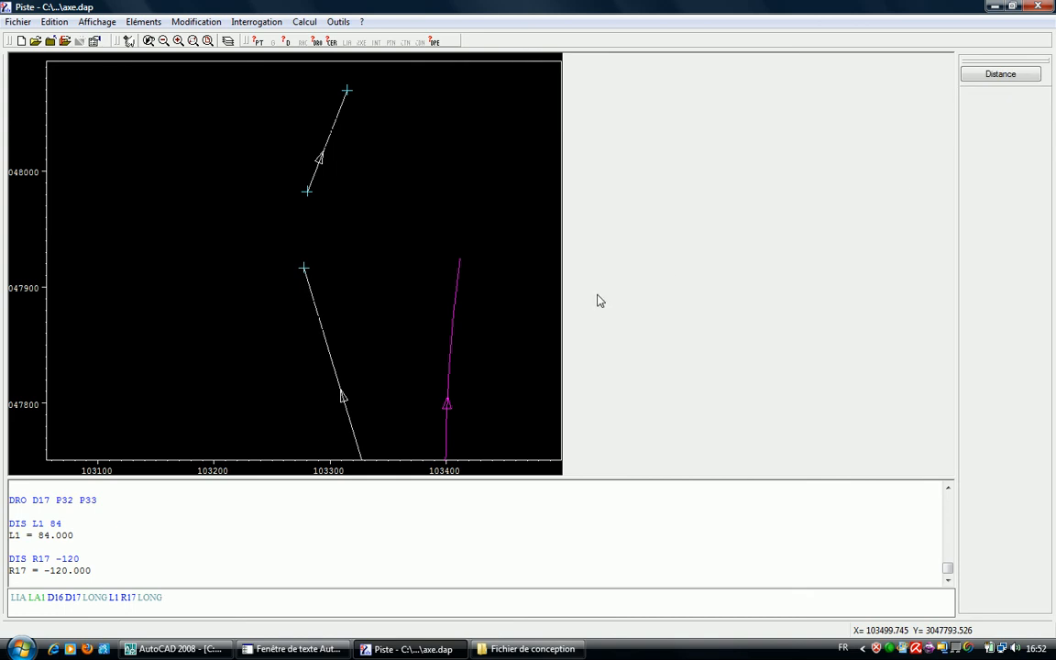
{"action": "left_click", "coordinate": [981, 75]}
{"action": "left_click", "coordinate": [466, 386]}
{"action": "double_click", "coordinate": [457, 375]}
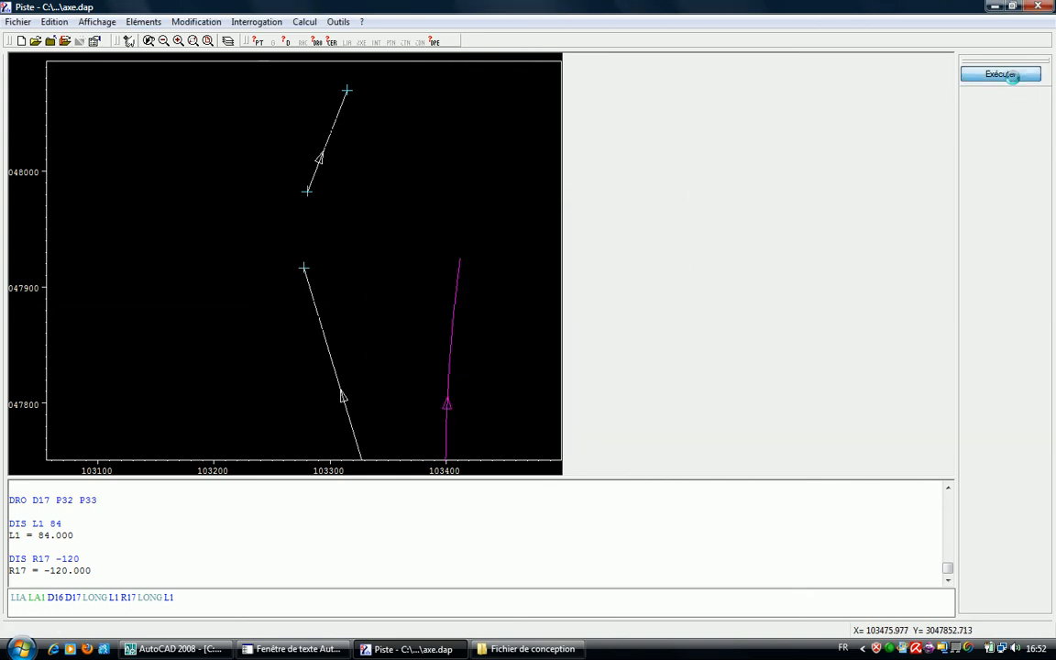
{"action": "left_click", "coordinate": [1013, 76]}
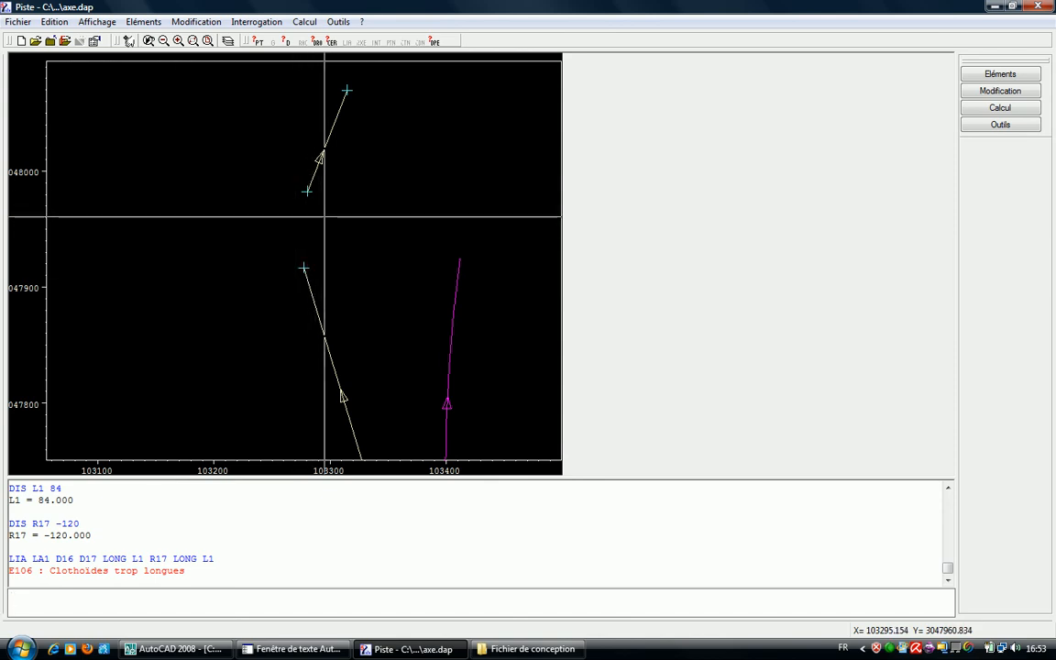
{"action": "key", "text": "Up"}
{"action": "key", "text": "Up"}
{"action": "key", "text": "Up"}
{"action": "key", "text": "Down"}
{"action": "key", "text": "Down"}
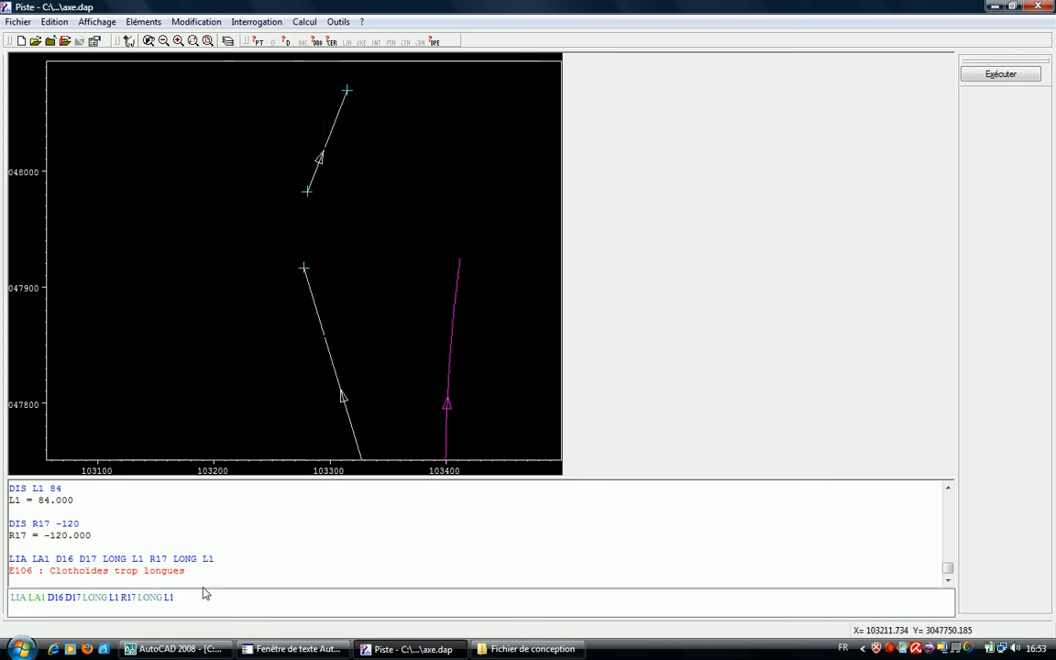
- Switch to AutoCAD and examine the straight dashed red centreline segment beyond the curve
{"action": "left_click", "coordinate": [175, 649]}
{"action": "scroll", "coordinate": [252, 271], "scroll_direction": "up", "scroll_amount": 5}
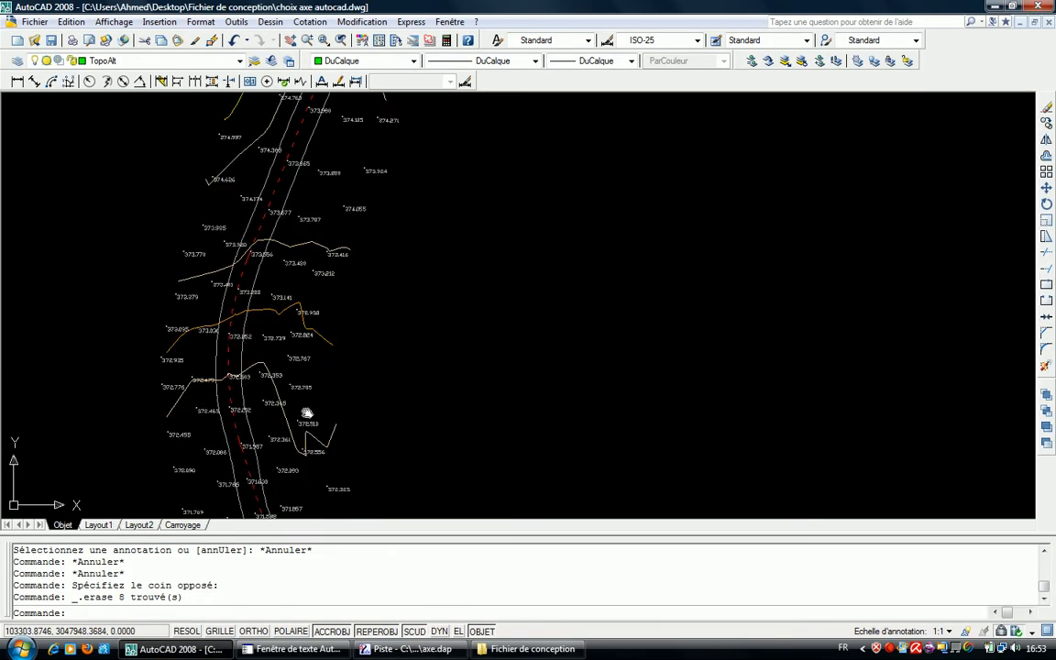
{"action": "left_click", "coordinate": [252, 270]}
{"action": "scroll", "coordinate": [252, 271], "scroll_direction": "down", "scroll_amount": 4}
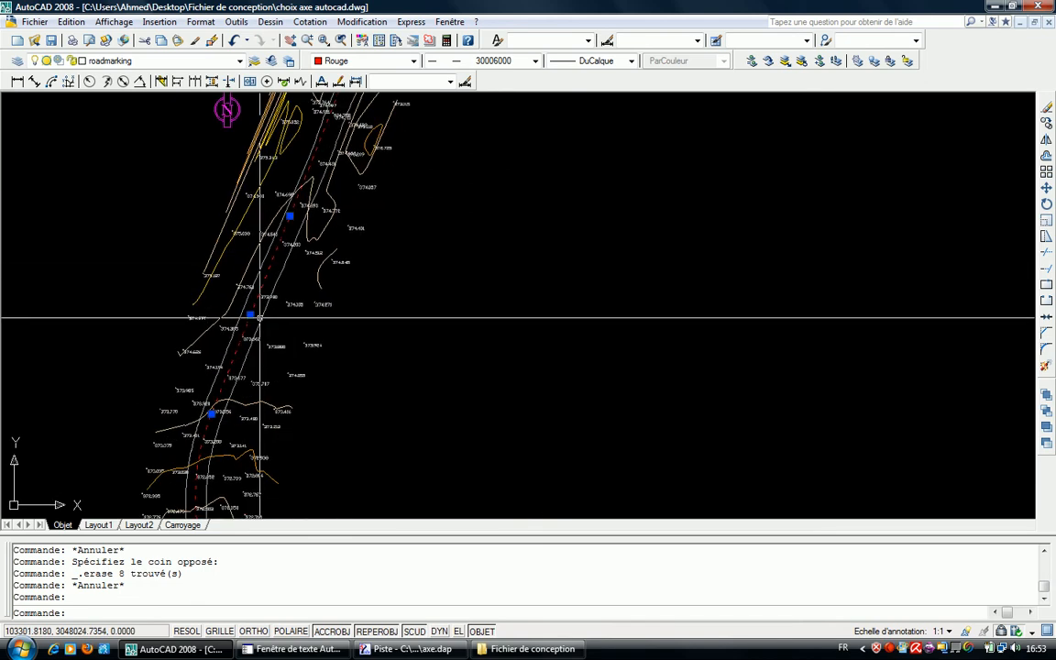
{"action": "left_click", "coordinate": [290, 216]}
{"action": "scroll", "coordinate": [290, 216], "scroll_direction": "up", "scroll_amount": 6}
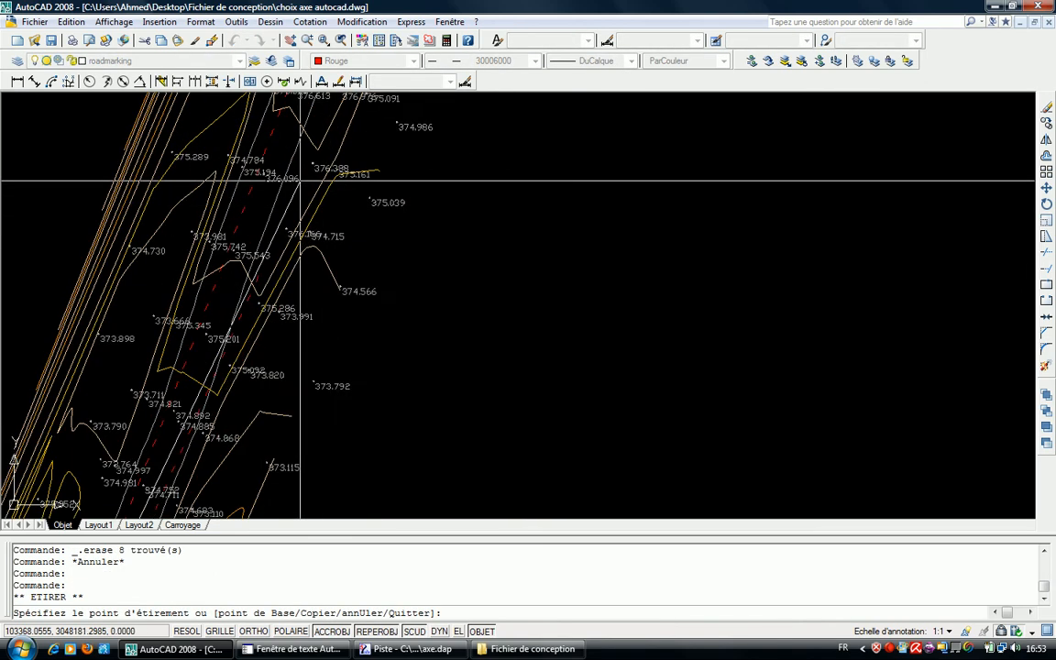
{"action": "key", "text": "Escape"}
{"action": "key", "text": "Escape"}
{"action": "scroll", "coordinate": [296, 137], "scroll_direction": "down", "scroll_amount": 5}
{"action": "scroll", "coordinate": [270, 300], "scroll_direction": "up", "scroll_amount": 6}
{"action": "scroll", "coordinate": [275, 275], "scroll_direction": "up", "scroll_amount": 3}
{"action": "key", "text": "Escape"}
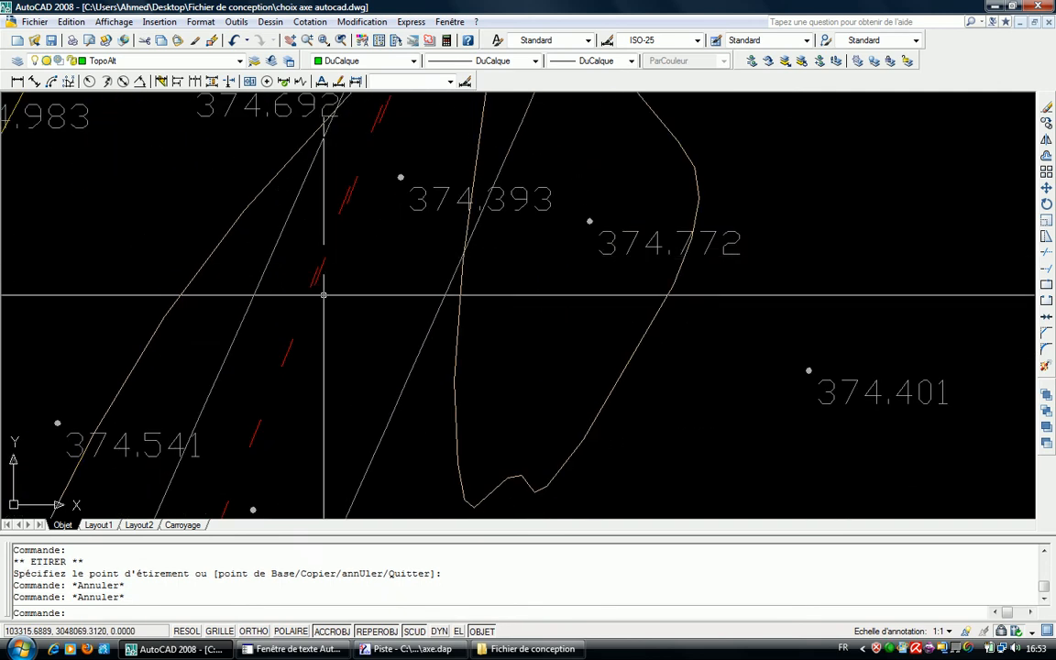
- List the geometry of the straight dashed red centreline segment and copy its end point coordinates, X=103362.2767 Y=3048187.8173
{"action": "double_click", "coordinate": [286, 358]}
{"action": "scroll", "coordinate": [330, 321], "scroll_direction": "down", "scroll_amount": 8}
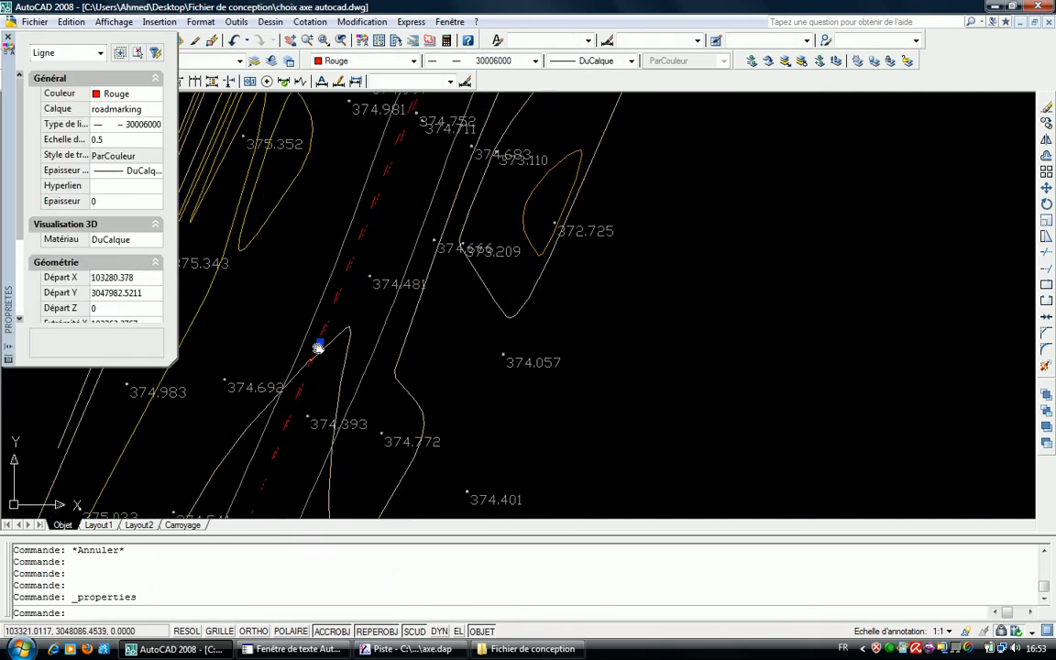
{"action": "scroll", "coordinate": [387, 220], "scroll_direction": "up", "scroll_amount": 5}
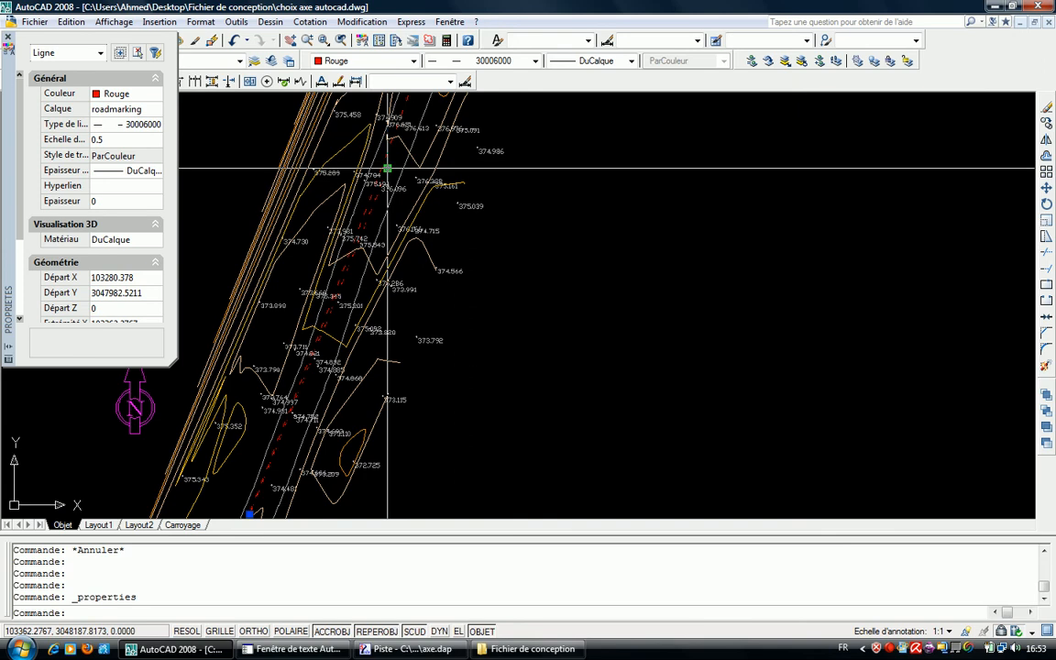
{"action": "type", "text": "ls"}
{"action": "key", "text": "Return"}
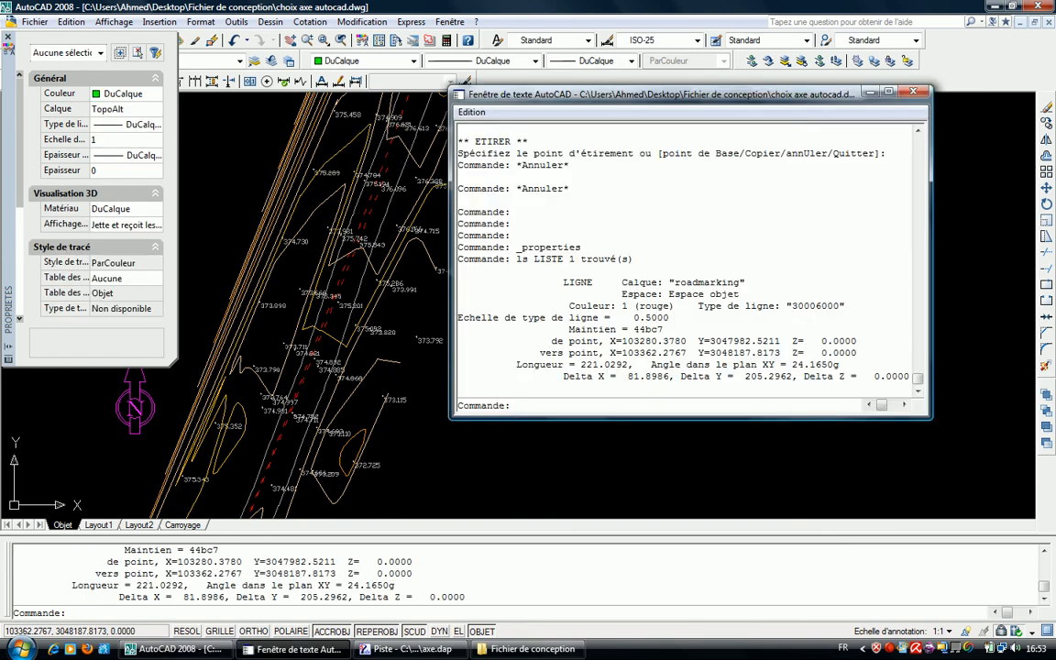
{"action": "mouse_move", "coordinate": [623, 352]}
{"action": "left_mouse_down"}
{"action": "mouse_move", "coordinate": [784, 366]}
{"action": "mouse_move", "coordinate": [781, 352]}
{"action": "mouse_move", "coordinate": [614, 352]}
{"action": "left_mouse_up"}
{"action": "key", "text": "ctrl+c"}
{"action": "left_click", "coordinate": [780, 352]}
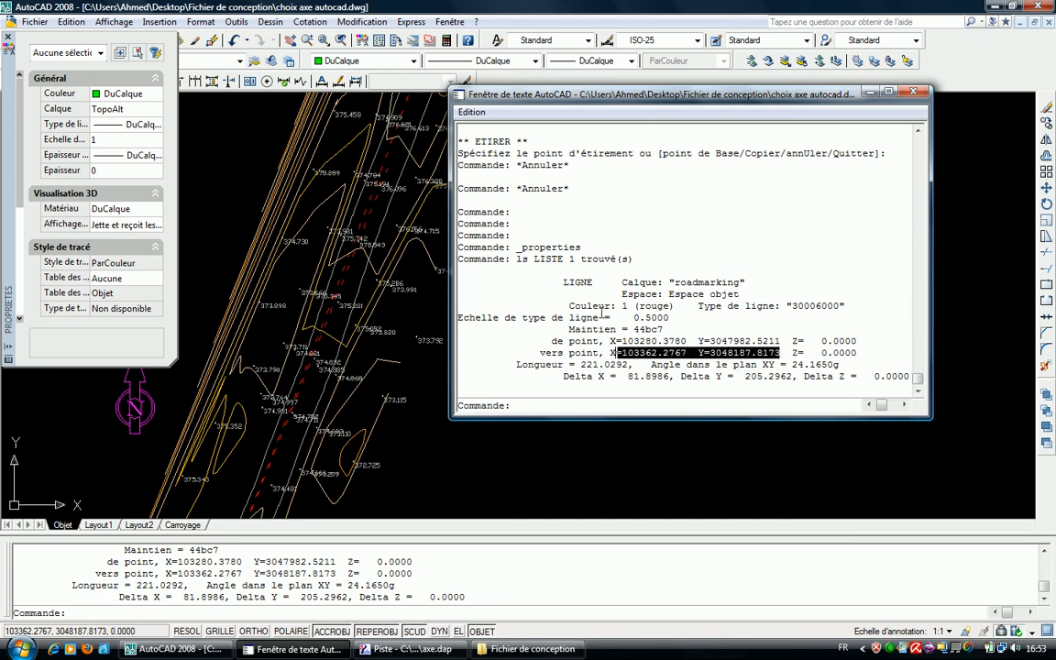
- Switch back to Piste and clear the recalled liaison command
{"action": "key", "text": "alt+Tab"}
{"action": "key", "text": "BackSpace"}
{"action": "key", "text": "BackSpace"}
{"action": "key", "text": "BackSpace"}
{"action": "key", "text": "BackSpace"}
{"action": "key", "text": "BackSpace"}
{"action": "key", "text": "BackSpace"}
{"action": "key", "text": "BackSpace"}
{"action": "key", "text": "BackSpace"}
{"action": "key", "text": "BackSpace"}
{"action": "key", "text": "BackSpace"}
{"action": "key", "text": "BackSpace"}
{"action": "key", "text": "BackSpace"}
{"action": "key", "text": "BackSpace"}
{"action": "key", "text": "BackSpace"}
{"action": "key", "text": "BackSpace"}
{"action": "key", "text": "BackSpace"}
{"action": "key", "text": "BackSpace"}
{"action": "key", "text": "BackSpace"}
{"action": "key", "text": "BackSpace"}
{"action": "key", "text": "BackSpace"}
- Start redefining the existing point P33 and clear its current coordinates from the command
{"action": "left_click", "coordinate": [1008, 77]}
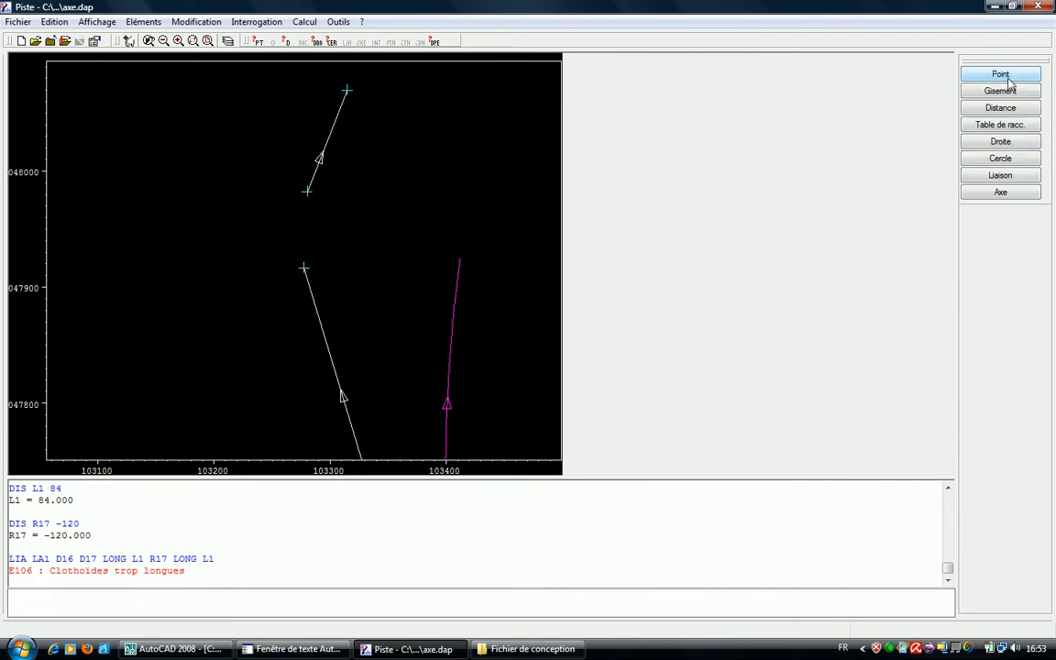
{"action": "left_click", "coordinate": [1000, 77]}
{"action": "type", "text": "P33"}
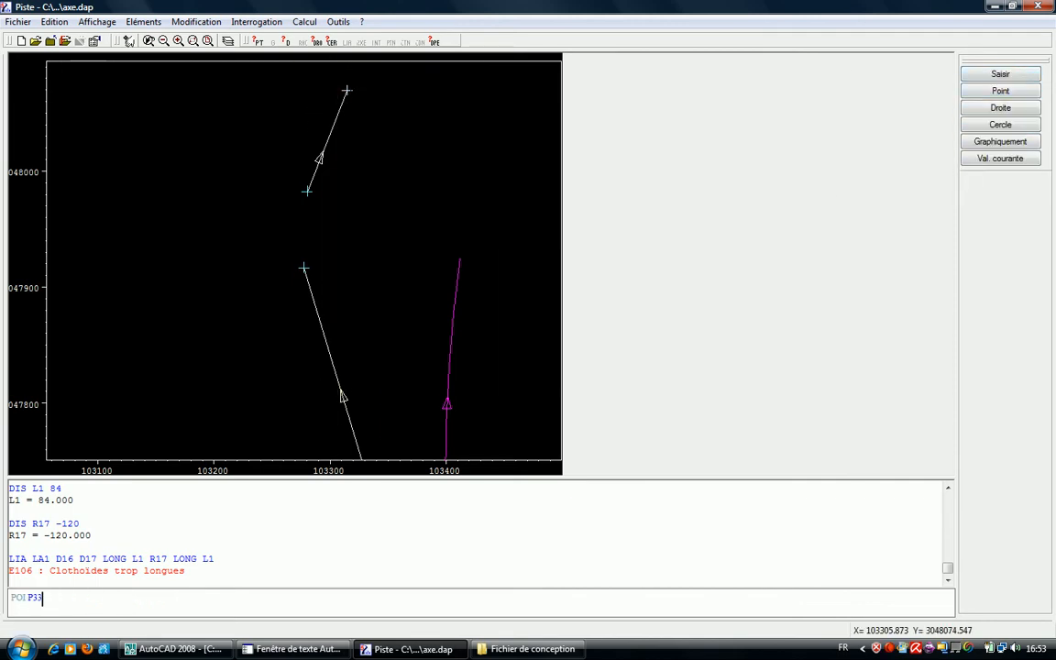
{"action": "left_click", "coordinate": [1006, 158]}
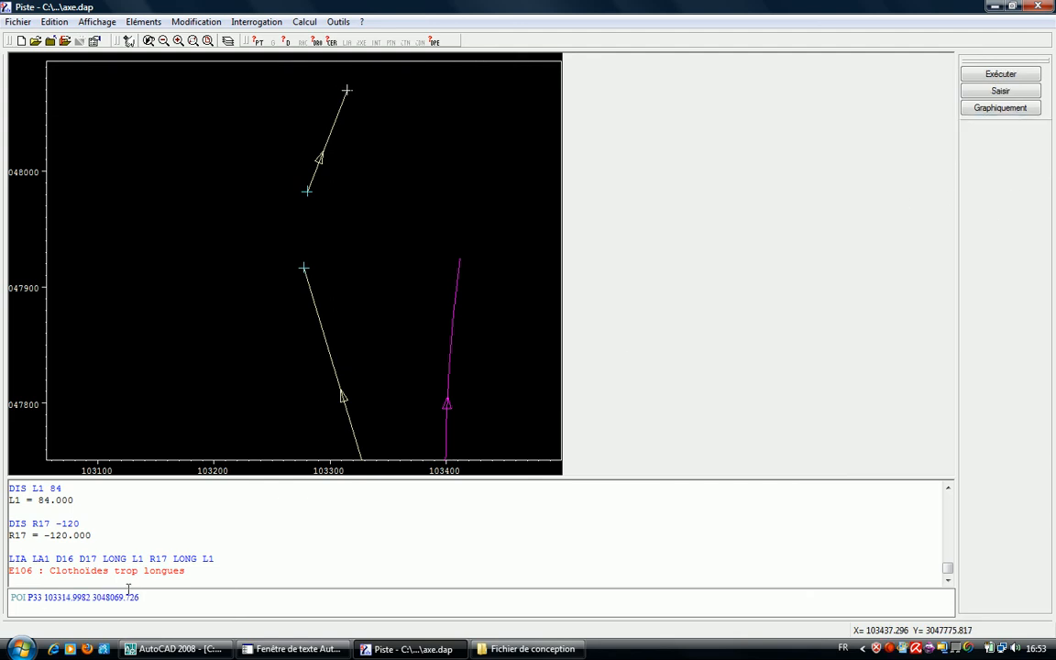
{"action": "key", "text": "BackSpace"}
{"action": "key", "text": "BackSpace"}
{"action": "key", "text": "BackSpace"}
{"action": "key", "text": "BackSpace"}
{"action": "key", "text": "BackSpace"}
{"action": "key", "text": "BackSpace"}
{"action": "key", "text": "BackSpace"}
{"action": "key", "text": "BackSpace"}
{"action": "key", "text": "BackSpace"}
{"action": "key", "text": "BackSpace"}
{"action": "key", "text": "BackSpace"}
{"action": "key", "text": "BackSpace"}
{"action": "key", "text": "BackSpace"}
{"action": "key", "text": "BackSpace"}
{"action": "key", "text": "BackSpace"}
{"action": "key", "text": "BackSpace"}
{"action": "key", "text": "BackSpace"}
{"action": "key", "text": "BackSpace"}
{"action": "key", "text": "BackSpace"}
{"action": "key", "text": "BackSpace"}
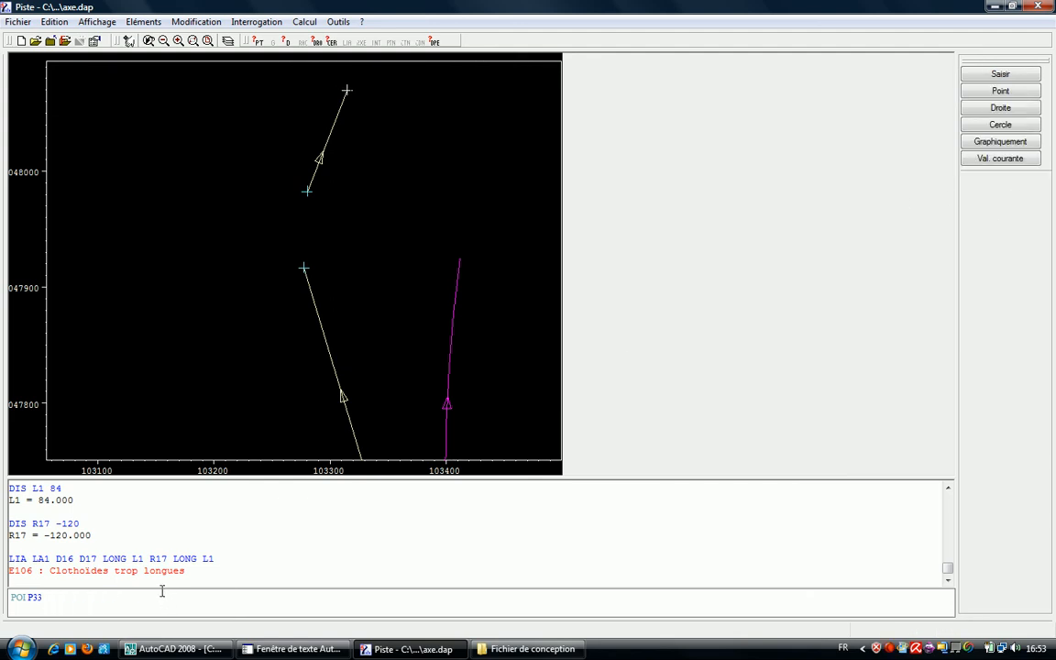
- Redefine point P33 with the copied coordinates 103362.2767 and 3048187.8173
{"action": "key", "text": "ctrl+v"}
{"action": "key", "text": "Left"}
{"action": "key", "text": "Left"}
{"action": "key", "text": "Left"}
{"action": "key", "text": "Left"}
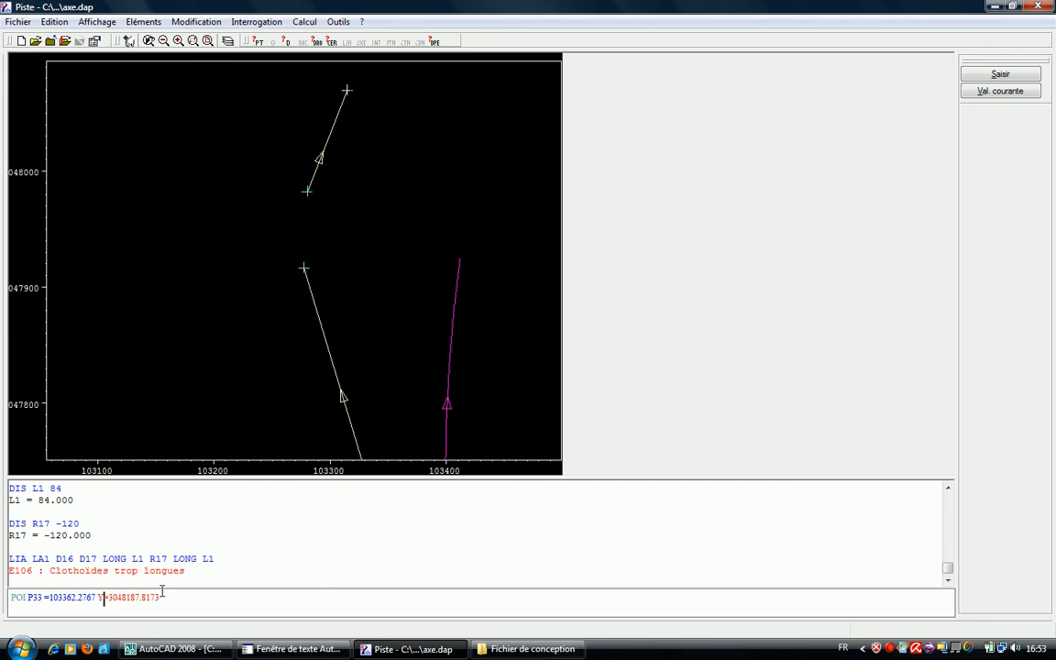
{"action": "key", "text": "BackSpace"}
{"action": "key", "text": "BackSpace"}
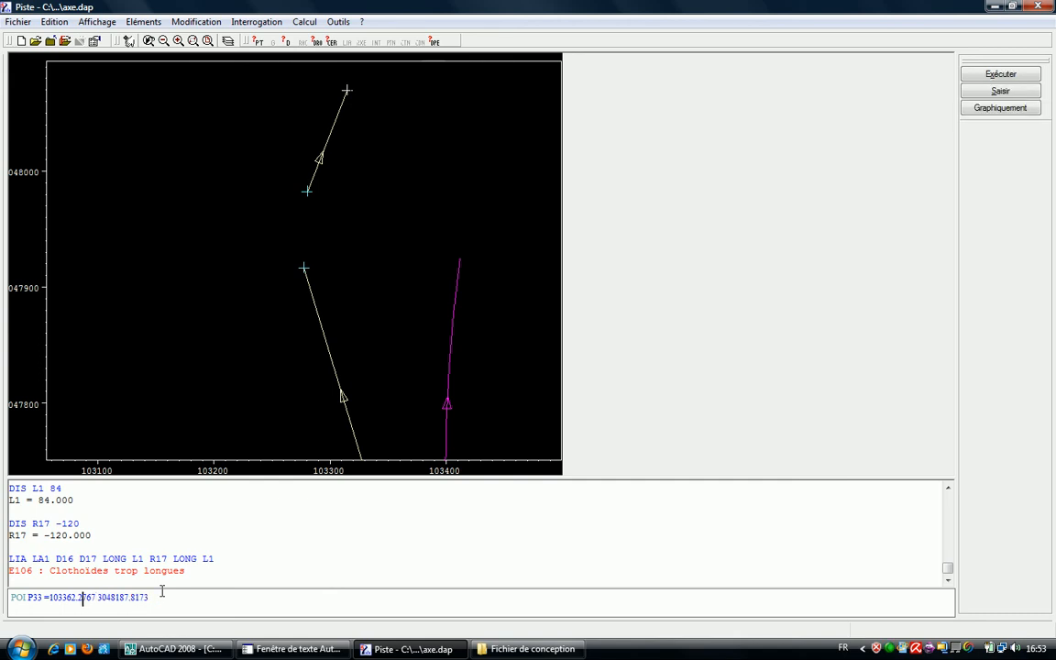
{"action": "key", "text": "BackSpace"}
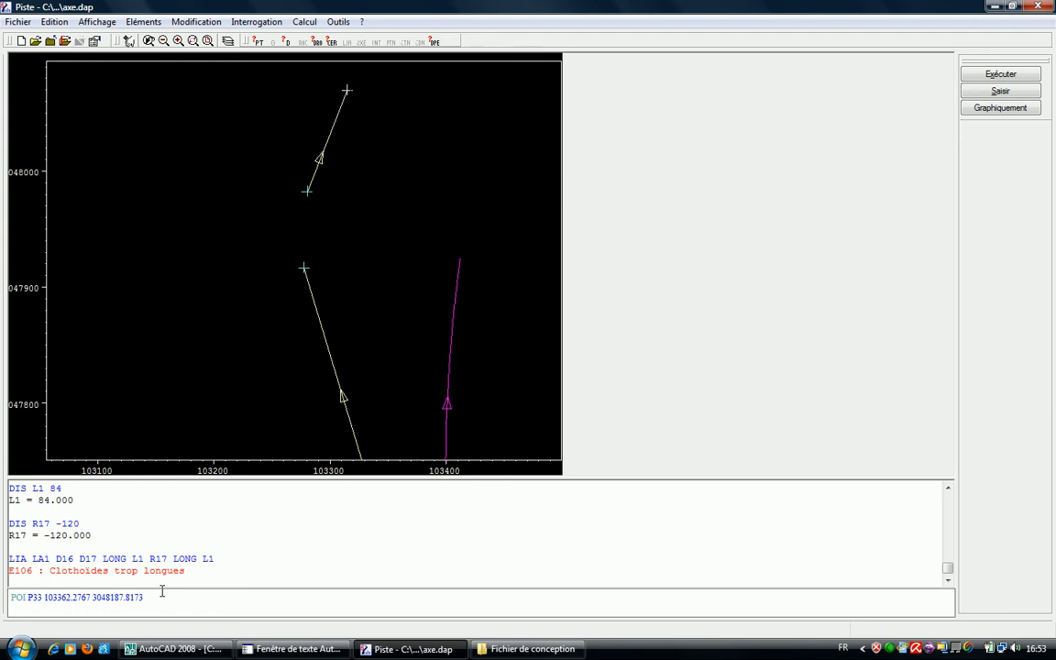
{"action": "key", "text": "Return"}
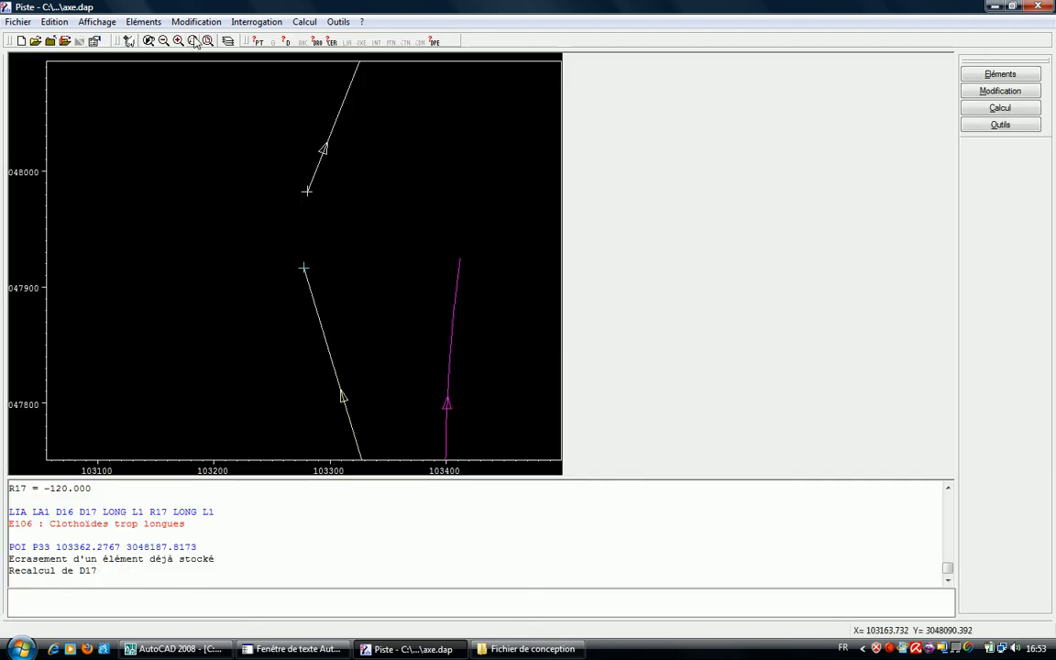
- Try again to create liaison LA1 between D16 and D17 with lengths L1 and radius R17
{"action": "left_click", "coordinate": [163, 41]}
{"action": "left_click", "coordinate": [163, 40]}
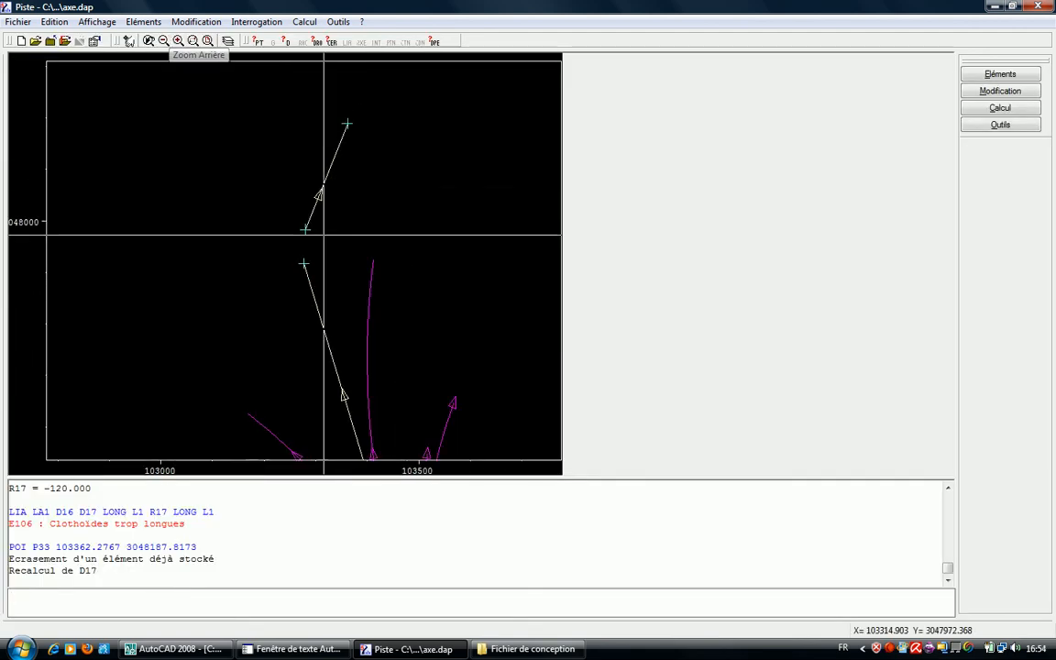
{"action": "key", "text": "Up"}
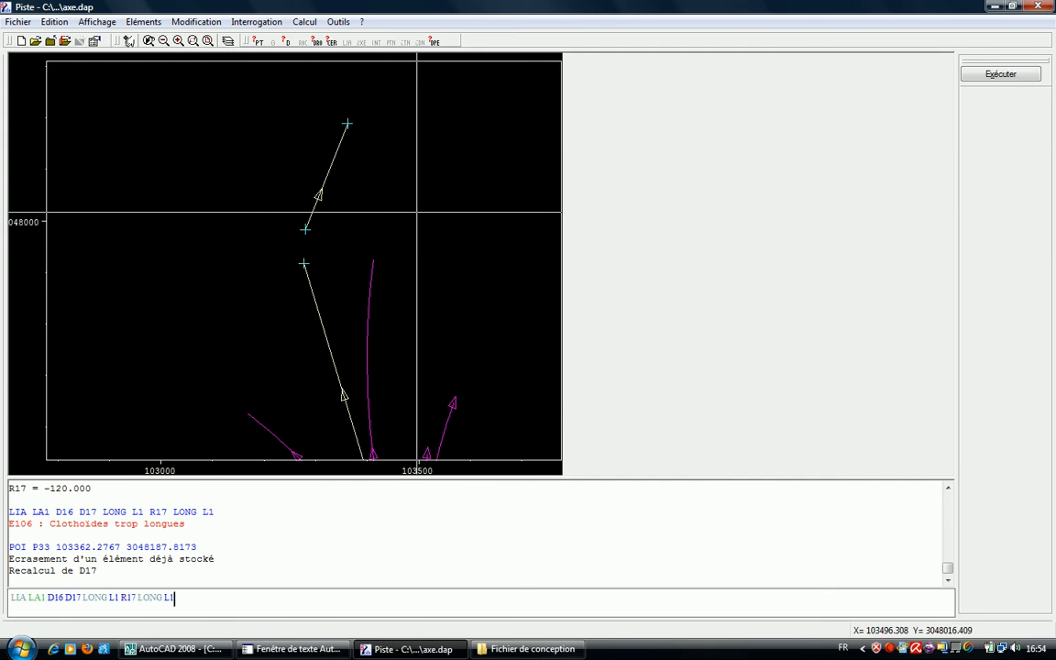
{"action": "key", "text": "Return"}
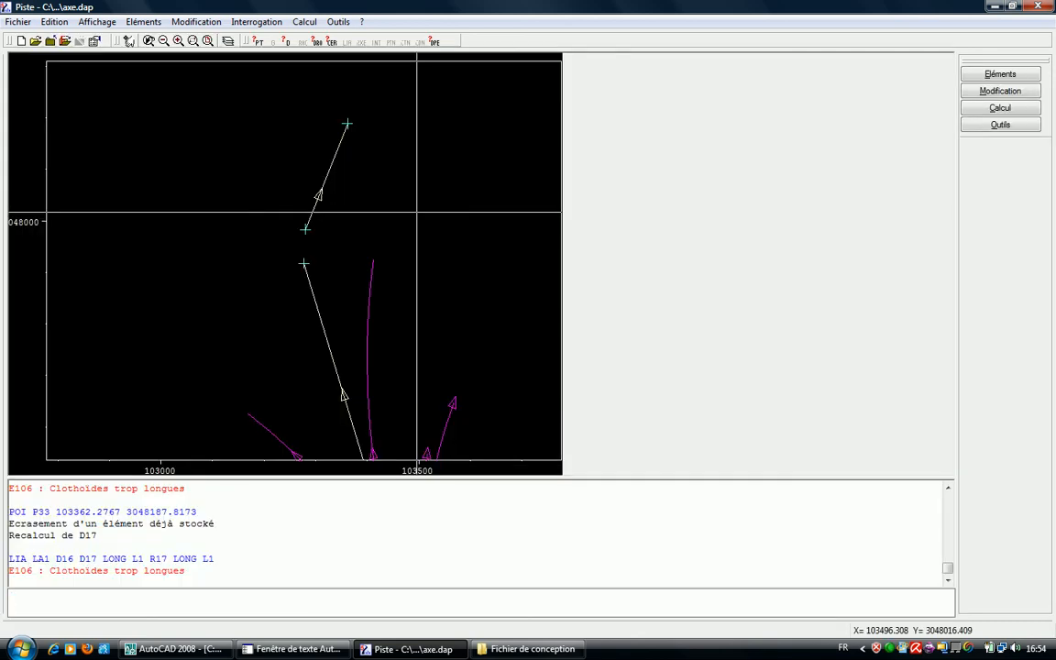
- Redefine the distance L1 as 65
{"action": "type", "text": "DIS L1 84"}
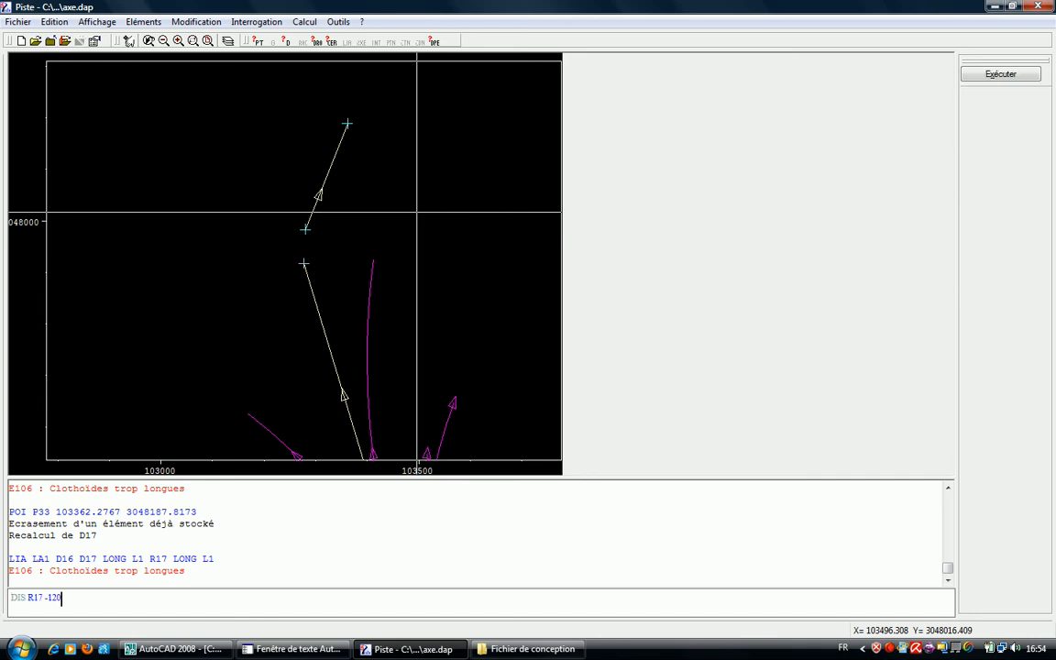
{"action": "key", "text": "BackSpace"}
{"action": "key", "text": "BackSpace"}
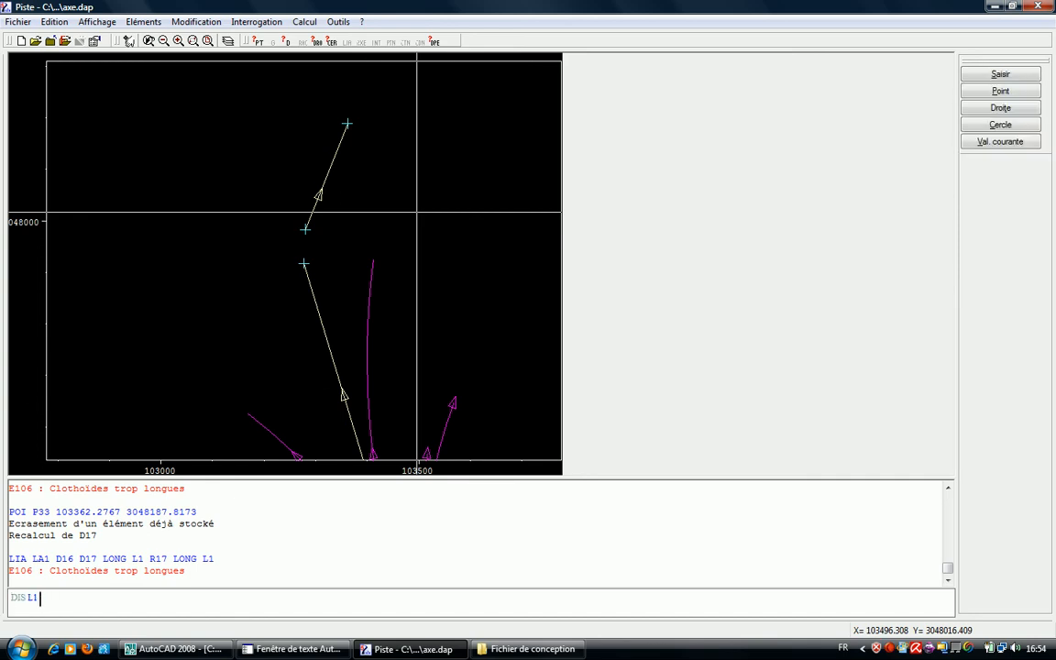
{"action": "type", "text": "65"}
{"action": "key", "text": "Return"}
- Create liaison LA1 between D16 and D17 with length L1 at both ends and radius R17
{"action": "key", "text": "Up"}
{"action": "key", "text": "Up"}
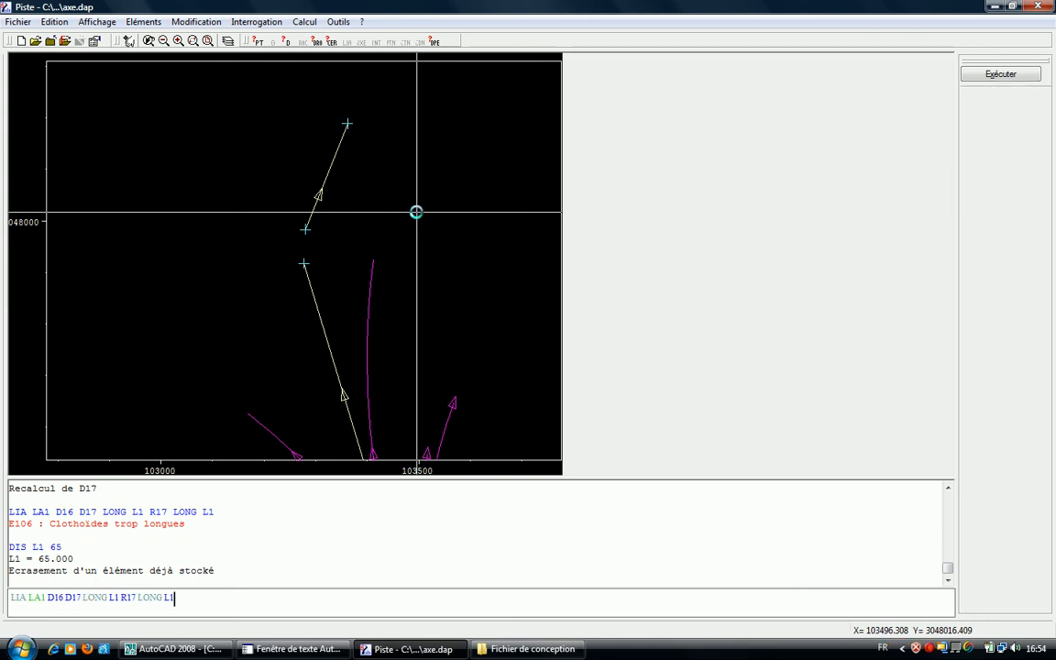
{"action": "key", "text": "Return"}
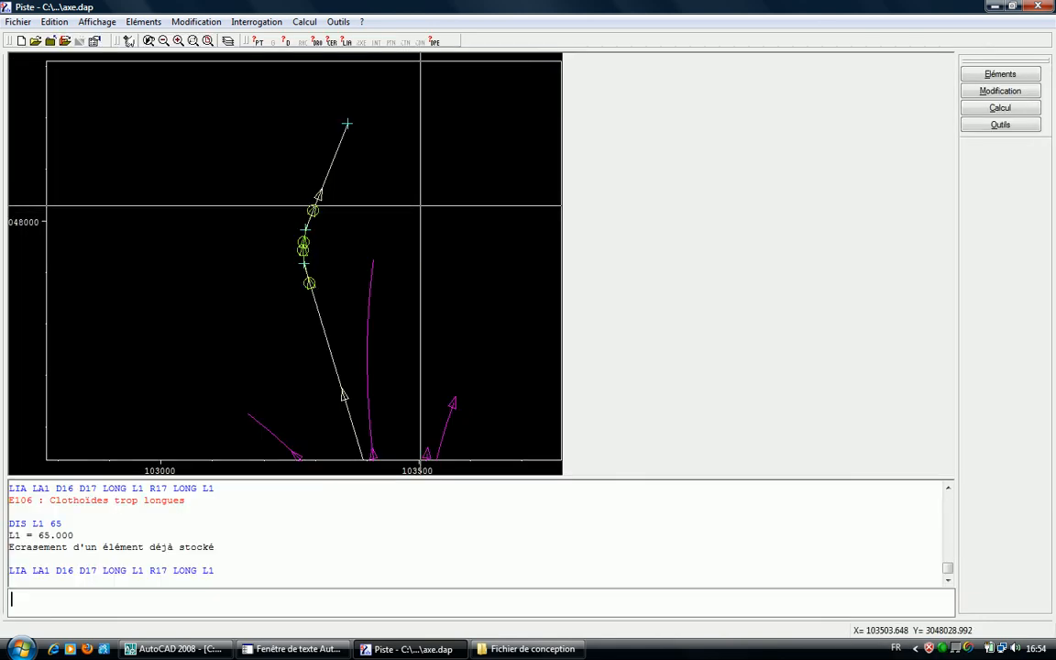
- Redefine the distance L1 as 70 to recalculate liaison LA1
{"action": "right_click", "coordinate": [421, 206]}
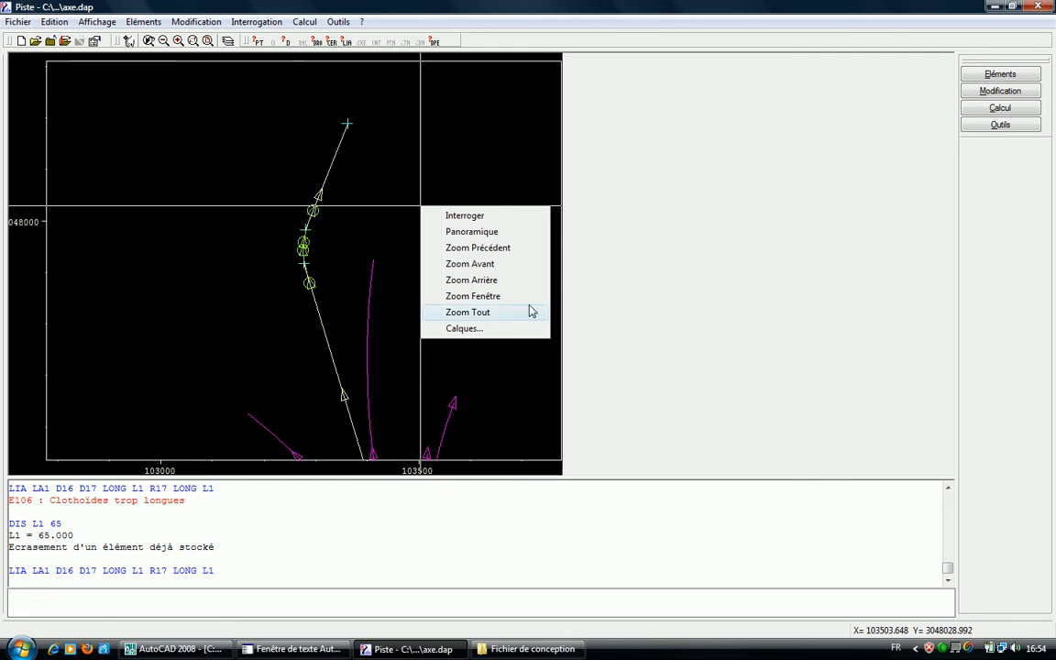
{"action": "left_click", "coordinate": [498, 296]}
{"action": "left_click", "coordinate": [341, 194]}
{"action": "left_click", "coordinate": [303, 295]}
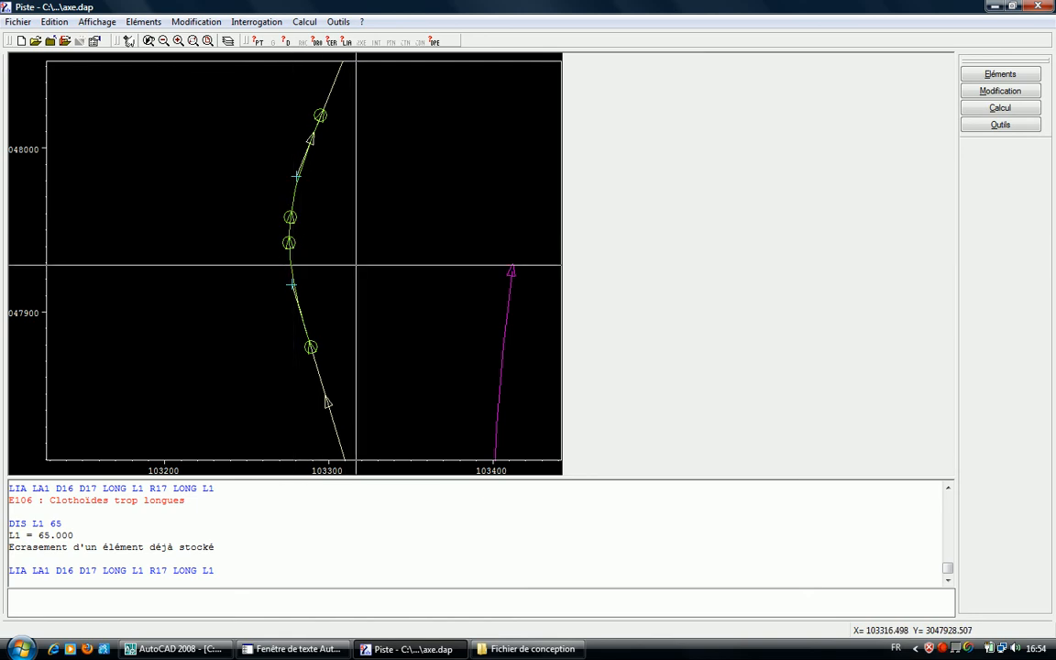
{"action": "type", "text": "DIS R17 -120"}
{"action": "key", "text": "BackSpace"}
{"action": "key", "text": "BackSpace"}
{"action": "key", "text": "BackSpace"}
{"action": "key", "text": "BackSpace"}
{"action": "key", "text": "BackSpace"}
{"action": "key", "text": "BackSpace"}
{"action": "key", "text": "BackSpace"}
{"action": "key", "text": "BackSpace"}
{"action": "type", "text": "L1 84"}
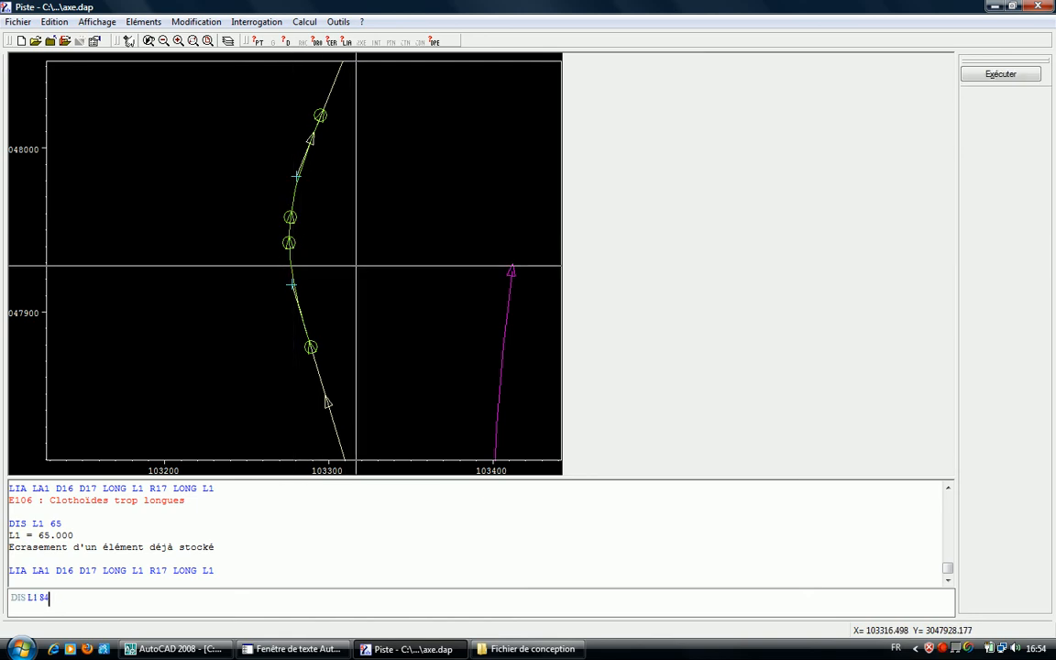
{"action": "key", "text": "BackSpace"}
{"action": "type", "text": "70"}
{"action": "key", "text": "Return"}
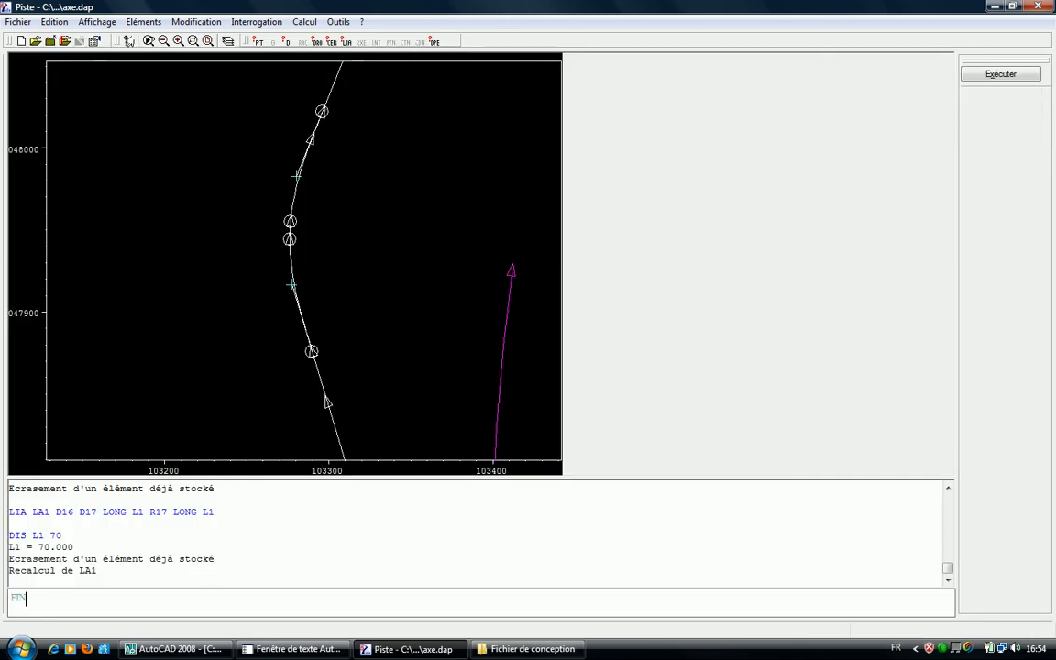
- Create axis A1 starting at point P1 with the automatic end option (AUTO)
{"action": "left_click", "coordinate": [165, 44]}
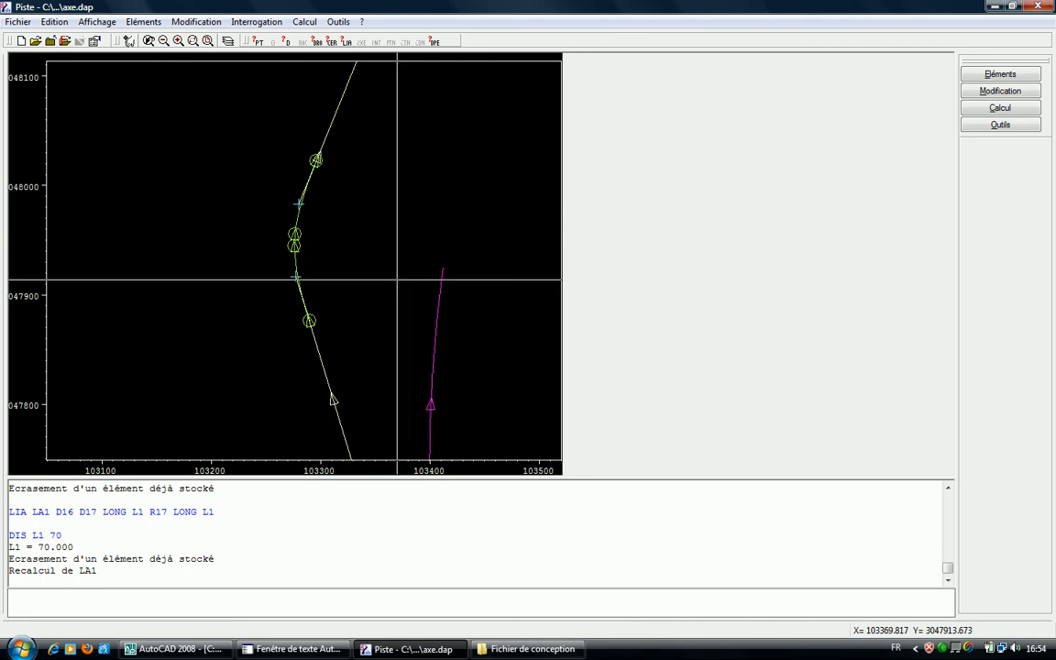
{"action": "right_click", "coordinate": [317, 213]}
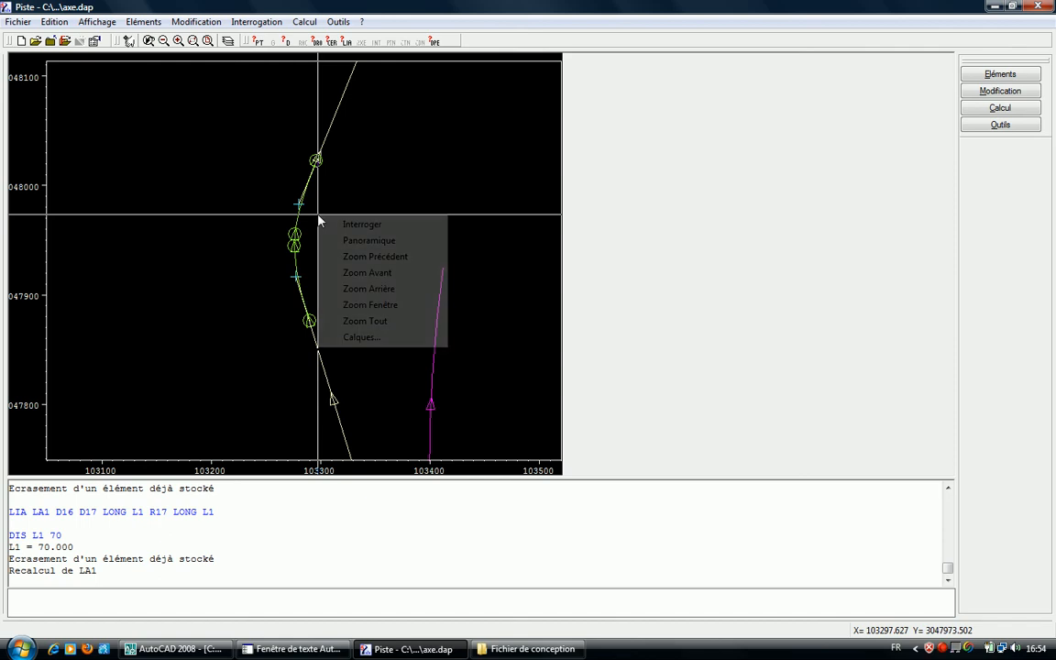
{"action": "left_click", "coordinate": [359, 321]}
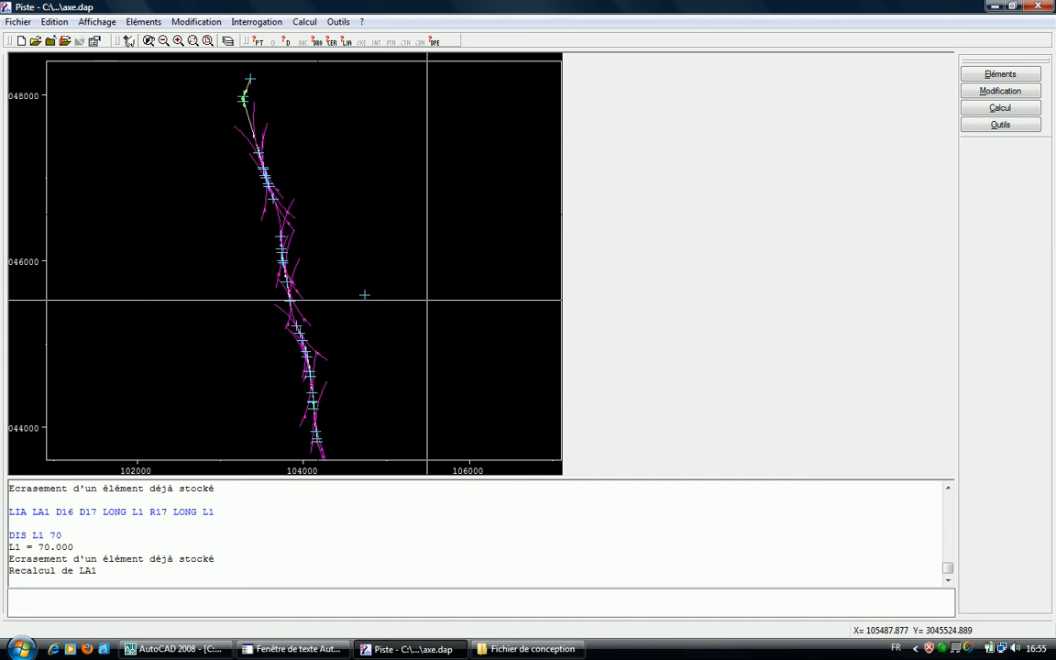
{"action": "type", "text": "755"}
{"action": "key", "text": "Escape"}
{"action": "type", "text": "AXE"}
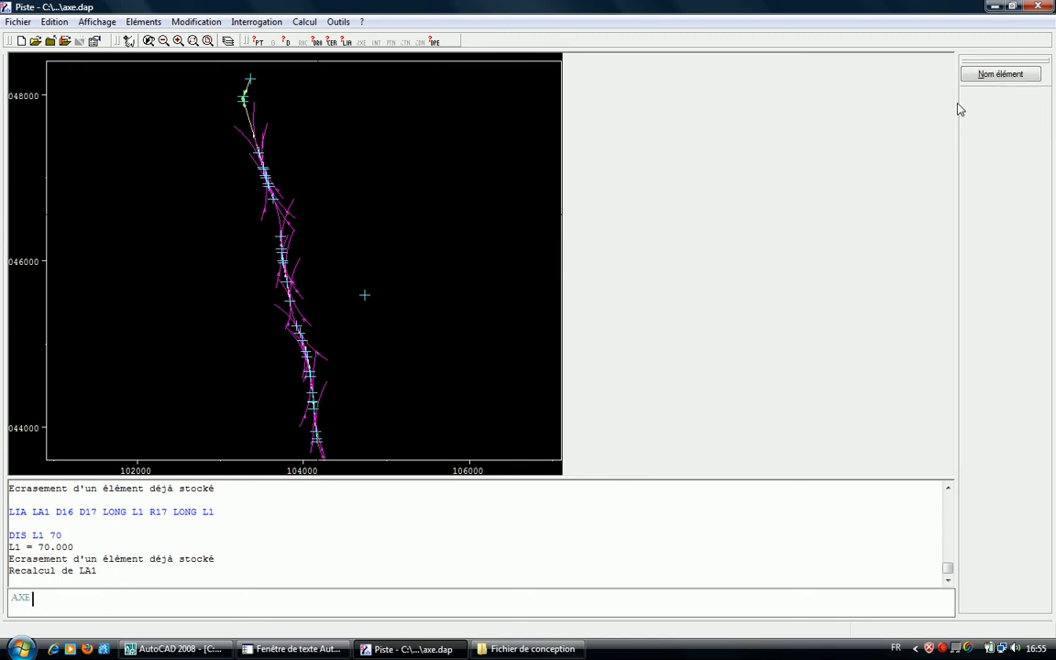
{"action": "type", "text": " A1"}
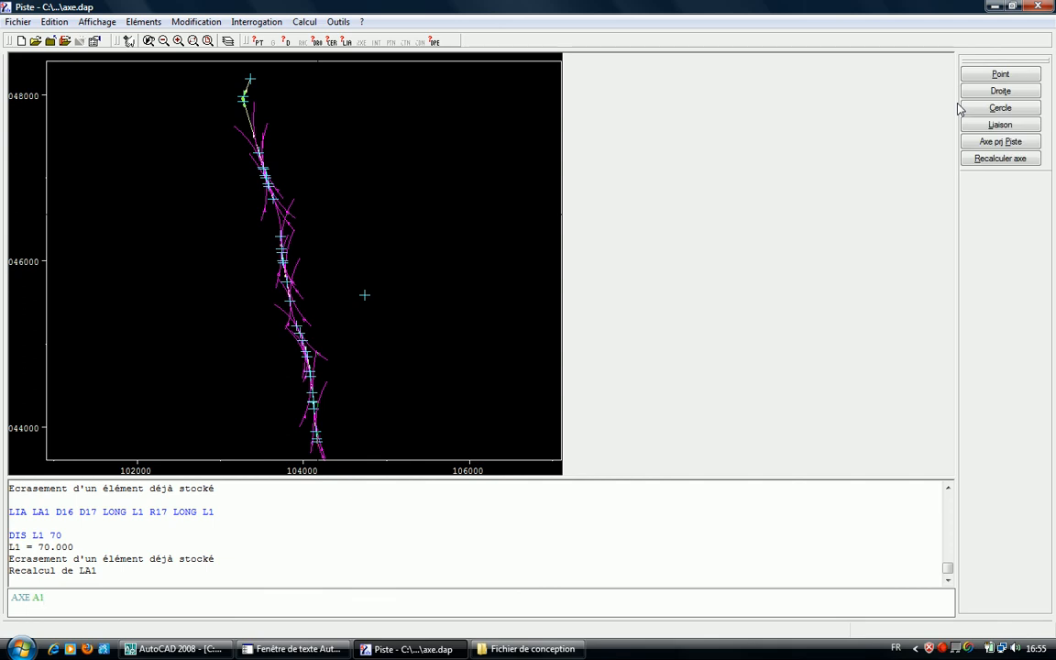
{"action": "left_click", "coordinate": [1001, 74]}
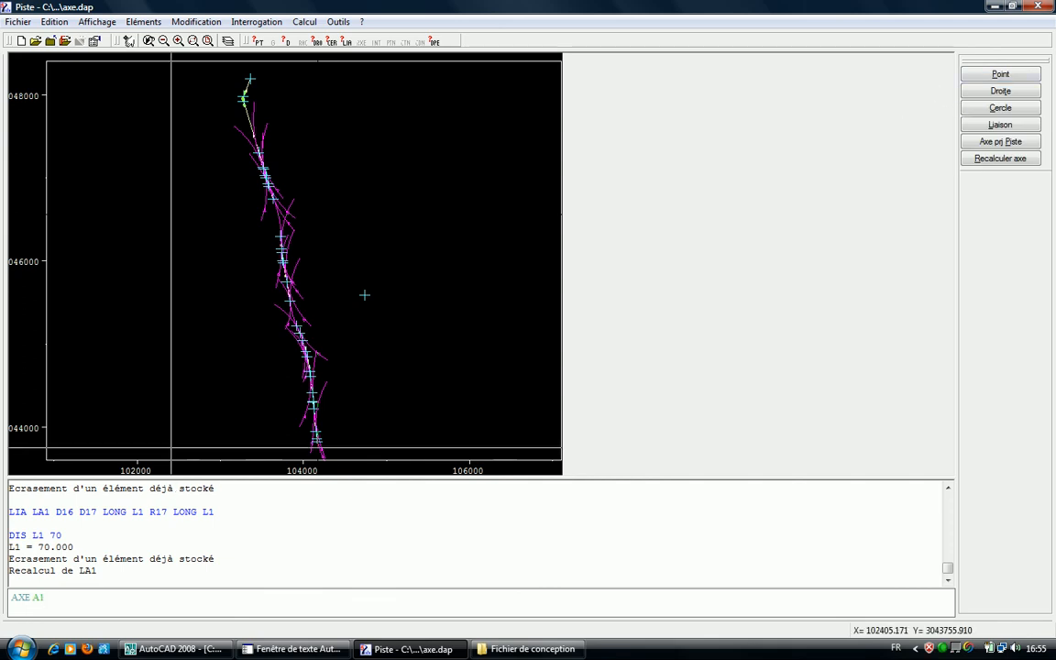
{"action": "type", "text": "1"}
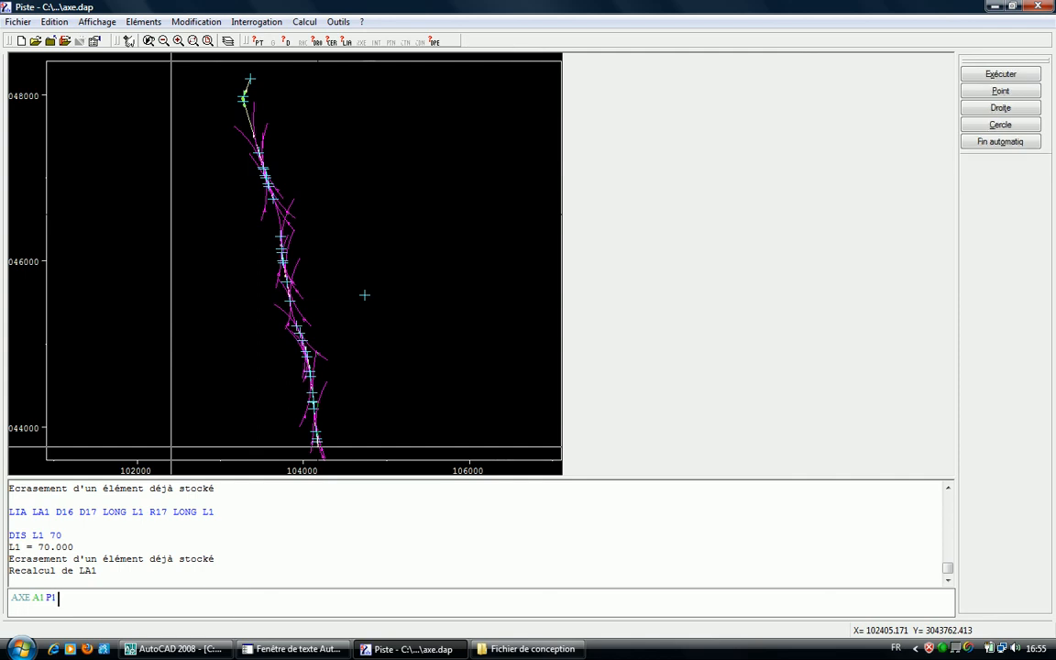
{"action": "type", "text": " AUTO"}
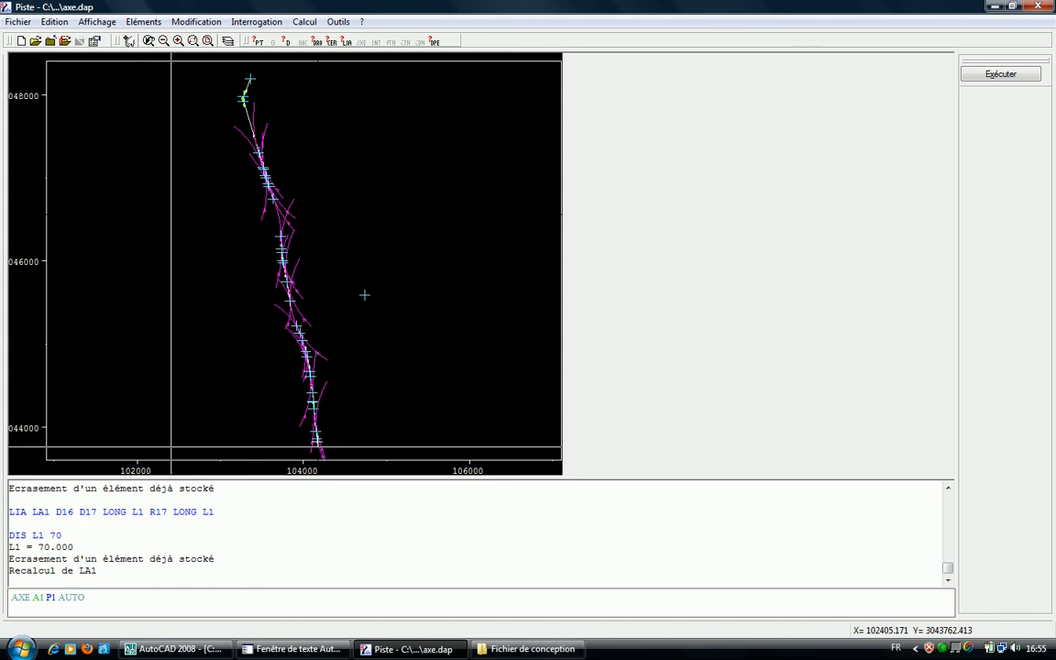
{"action": "key", "text": "Return"}
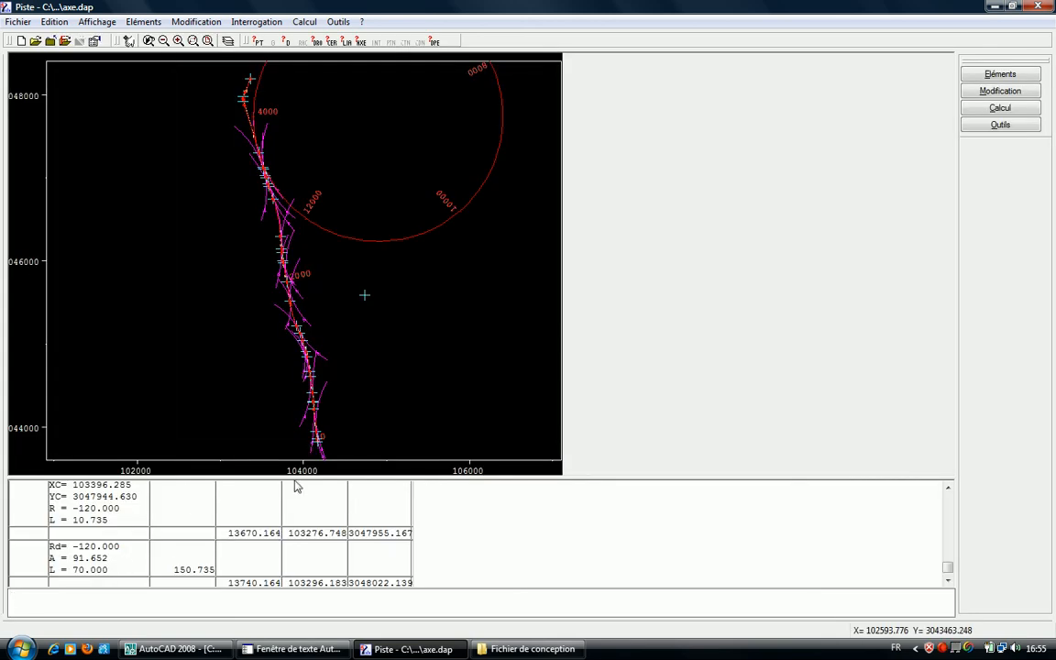
- Examine the start of axis A1 at its southern end and its northern end beside the large loop
{"action": "right_click", "coordinate": [323, 415]}
{"action": "left_click", "coordinate": [354, 504]}
{"action": "left_click_drag", "start_coordinate": [325, 448], "coordinate": [308, 436]}
{"action": "right_click", "coordinate": [353, 294]}
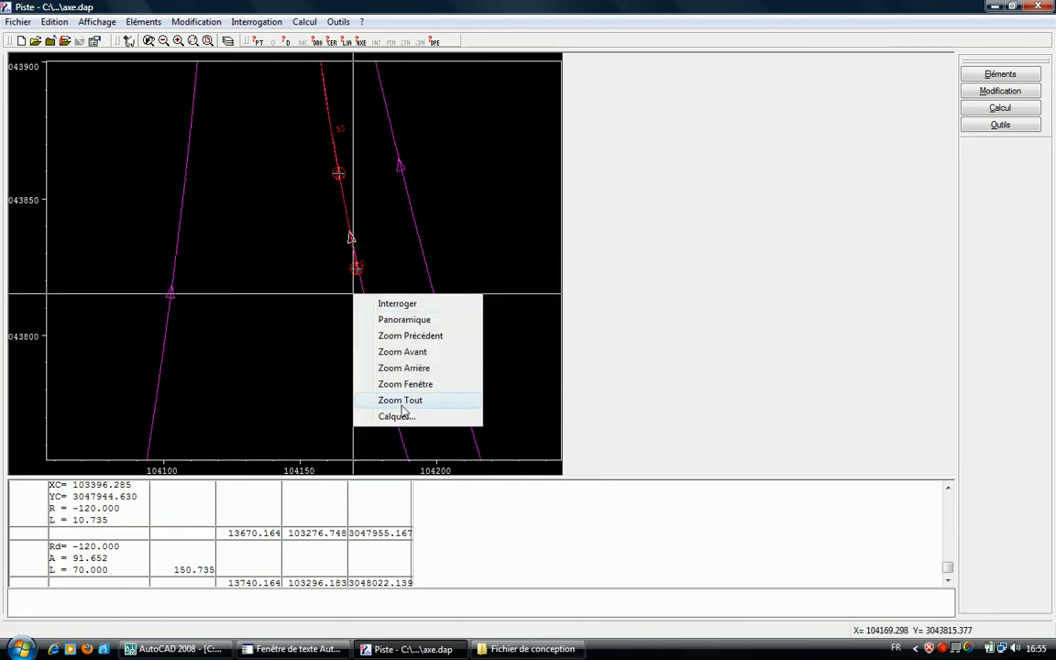
{"action": "left_click", "coordinate": [403, 400]}
{"action": "right_click", "coordinate": [347, 229]}
{"action": "left_click", "coordinate": [387, 318]}
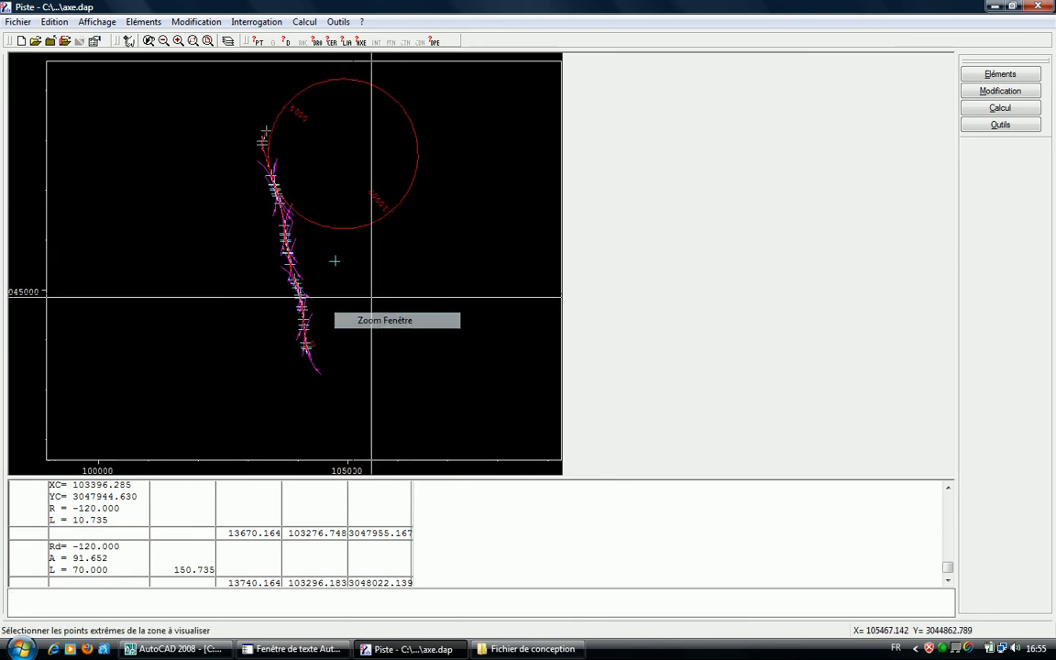
{"action": "left_click_drag", "start_coordinate": [282, 123], "coordinate": [250, 145]}
{"action": "right_click", "coordinate": [311, 248]}
{"action": "left_click", "coordinate": [358, 355]}
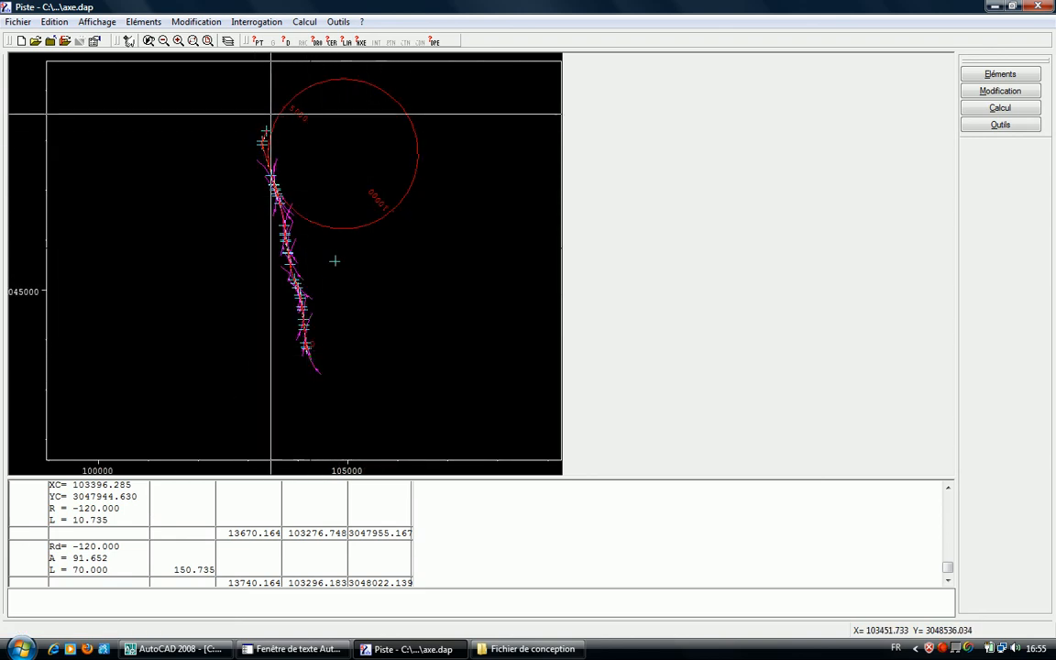
- Query the circle where the axis runs off into the large loop, near chainage 13000
{"action": "right_click", "coordinate": [304, 198]}
{"action": "left_click", "coordinate": [340, 291]}
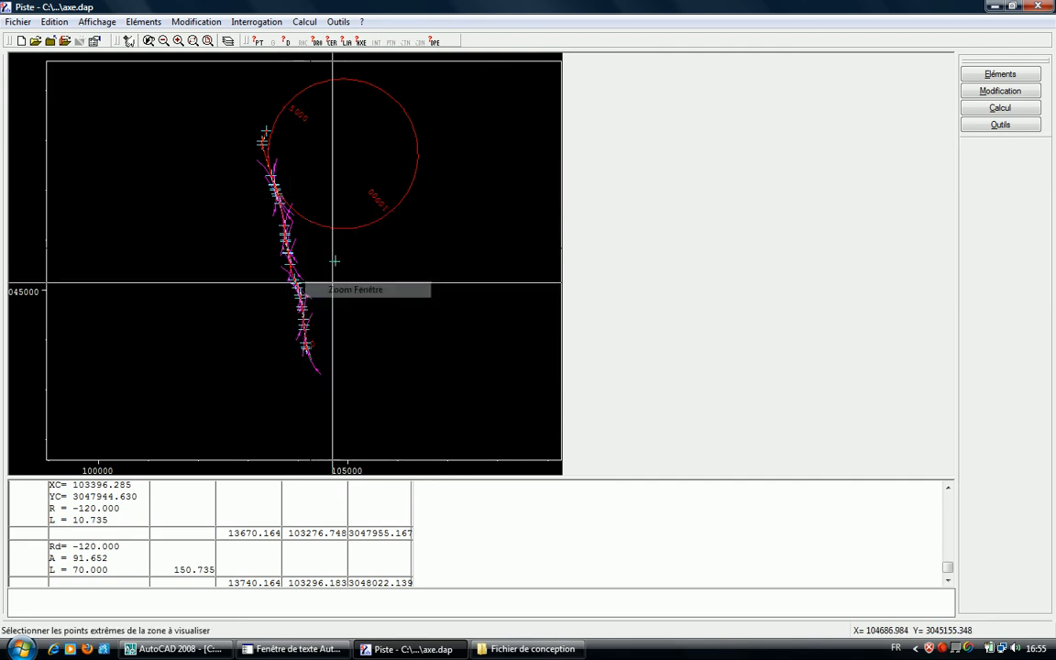
{"action": "left_click", "coordinate": [279, 204]}
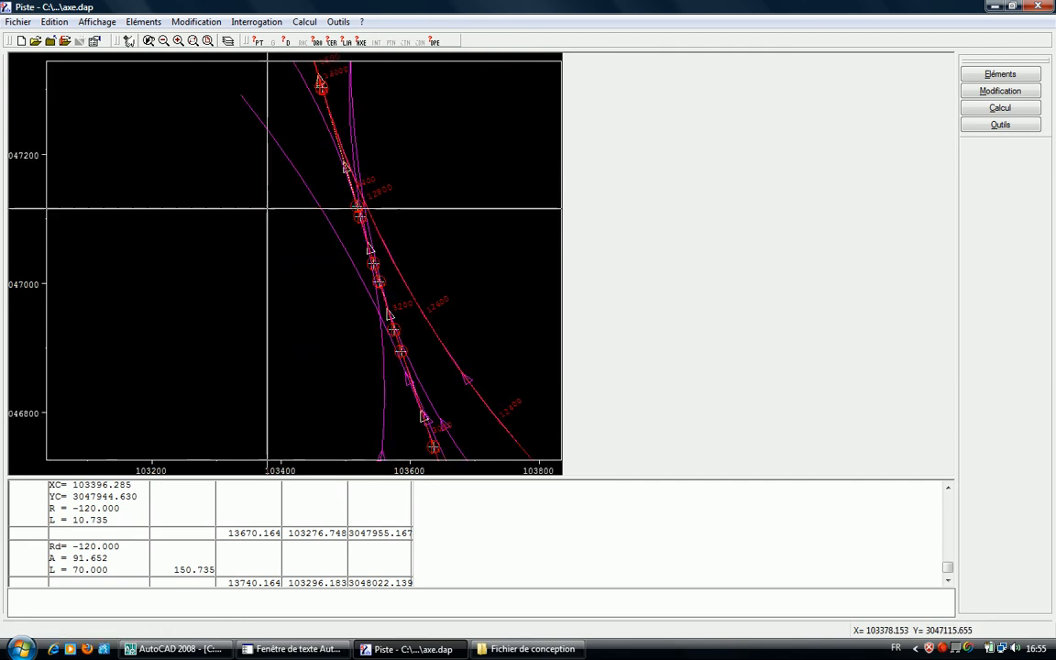
{"action": "right_click", "coordinate": [349, 170]}
{"action": "left_click", "coordinate": [385, 263]}
{"action": "left_click", "coordinate": [430, 153]}
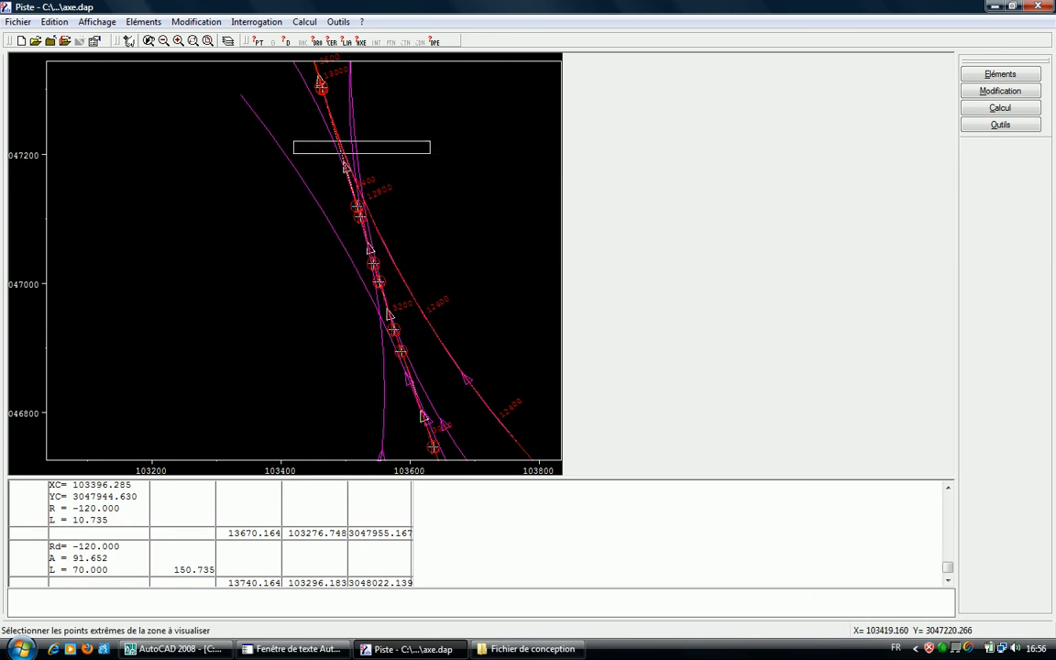
{"action": "left_click", "coordinate": [273, 67]}
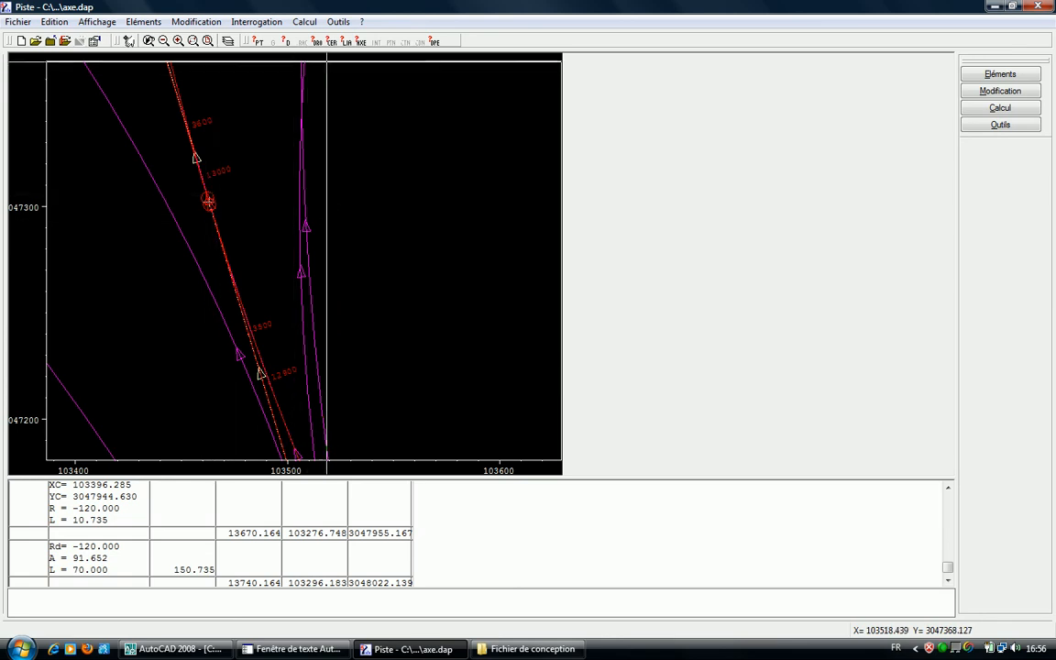
{"action": "left_click", "coordinate": [332, 42]}
{"action": "left_click", "coordinate": [188, 95]}
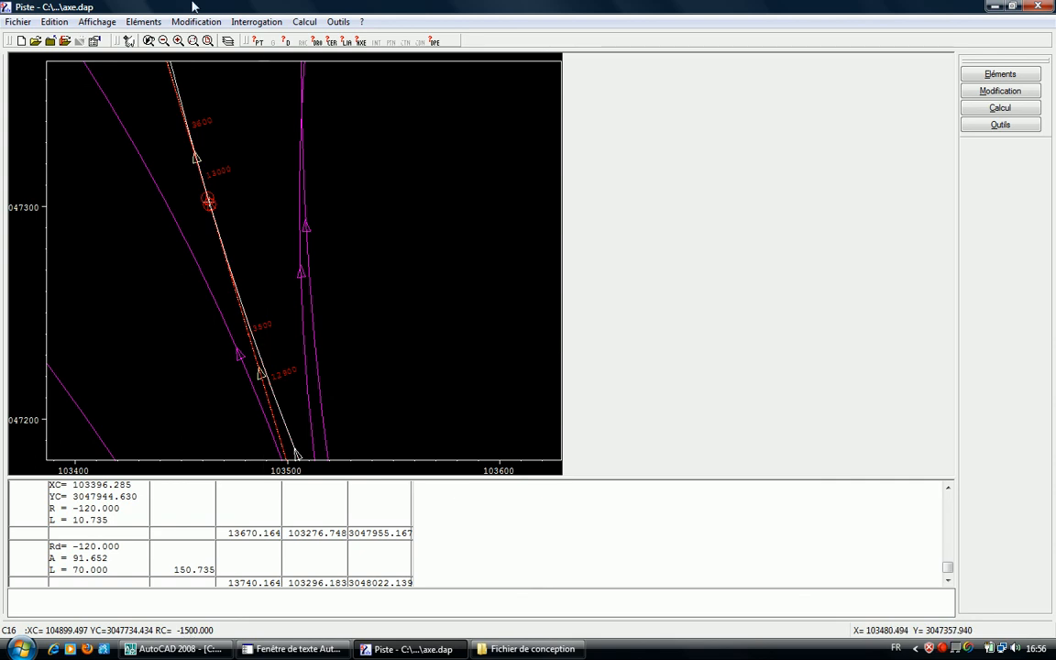
- Redefine the radius R16 as positive 1500 so that its circle and axis A1 are recalculated
{"action": "left_click", "coordinate": [164, 42]}
{"action": "left_click", "coordinate": [164, 42]}
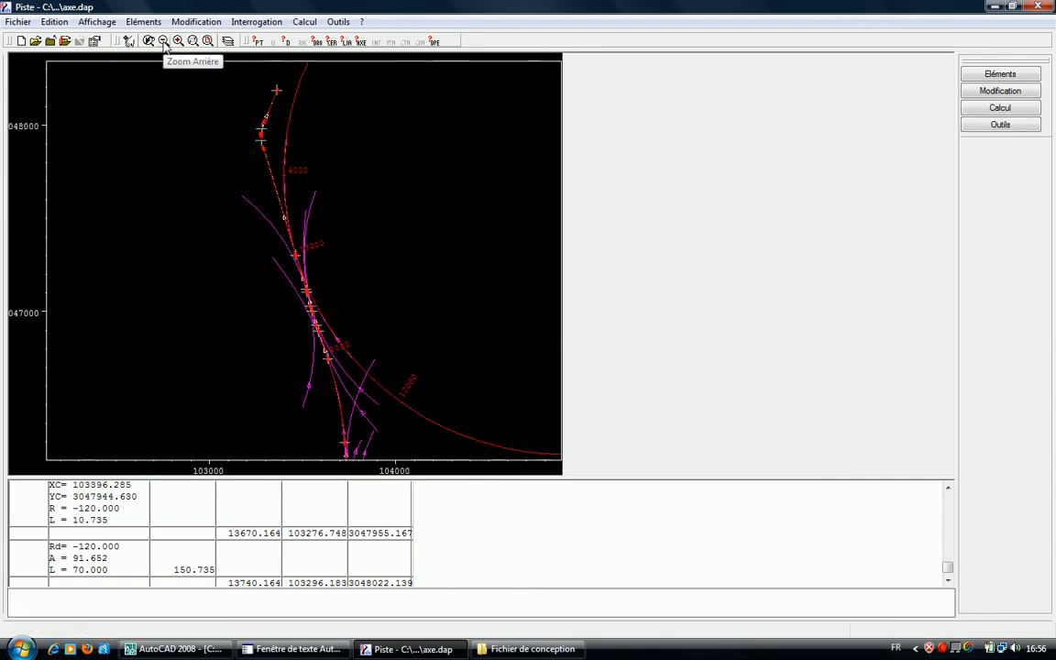
{"action": "right_click", "coordinate": [314, 169]}
{"action": "left_click", "coordinate": [344, 198]}
{"action": "left_click", "coordinate": [449, 165]}
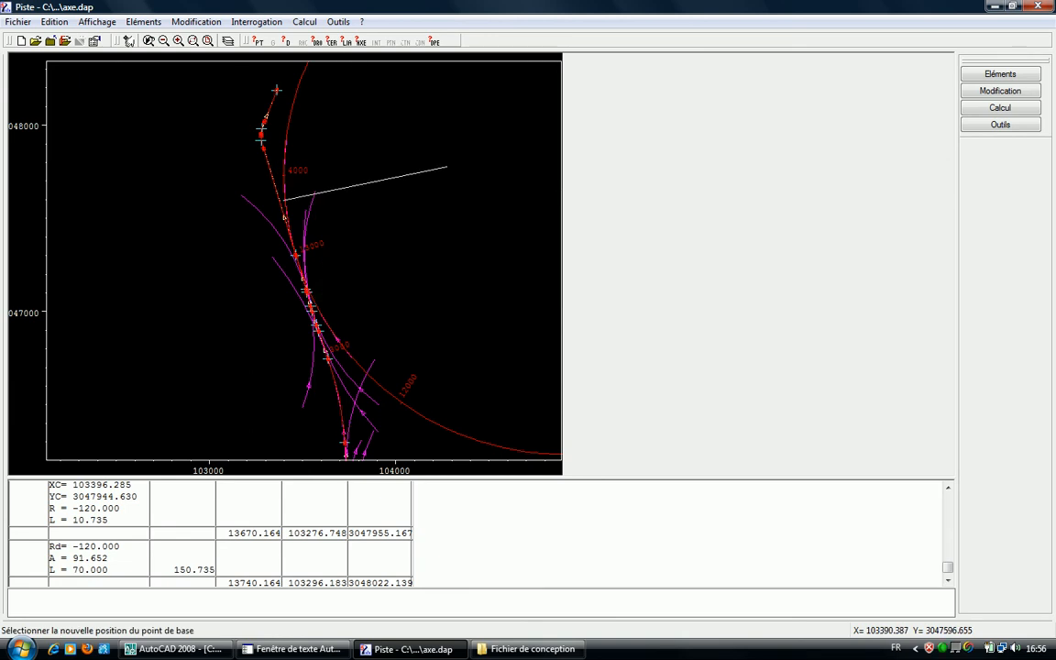
{"action": "left_click", "coordinate": [282, 198]}
{"action": "right_click", "coordinate": [174, 270]}
{"action": "left_click", "coordinate": [165, 42]}
{"action": "left_click", "coordinate": [164, 42]}
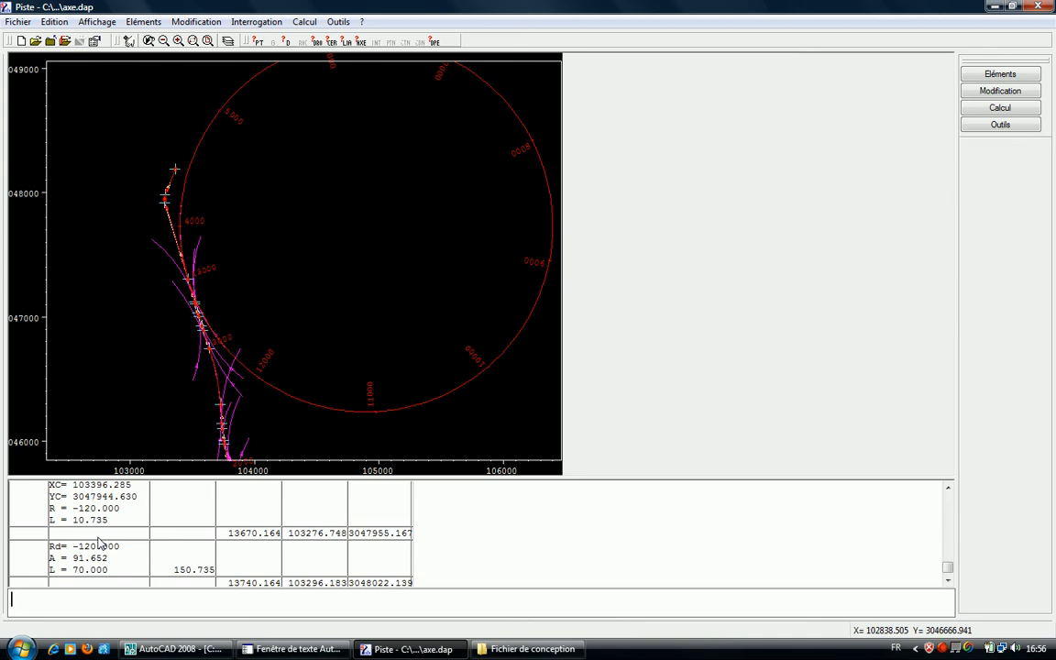
{"action": "type", "text": "DIS R16"}
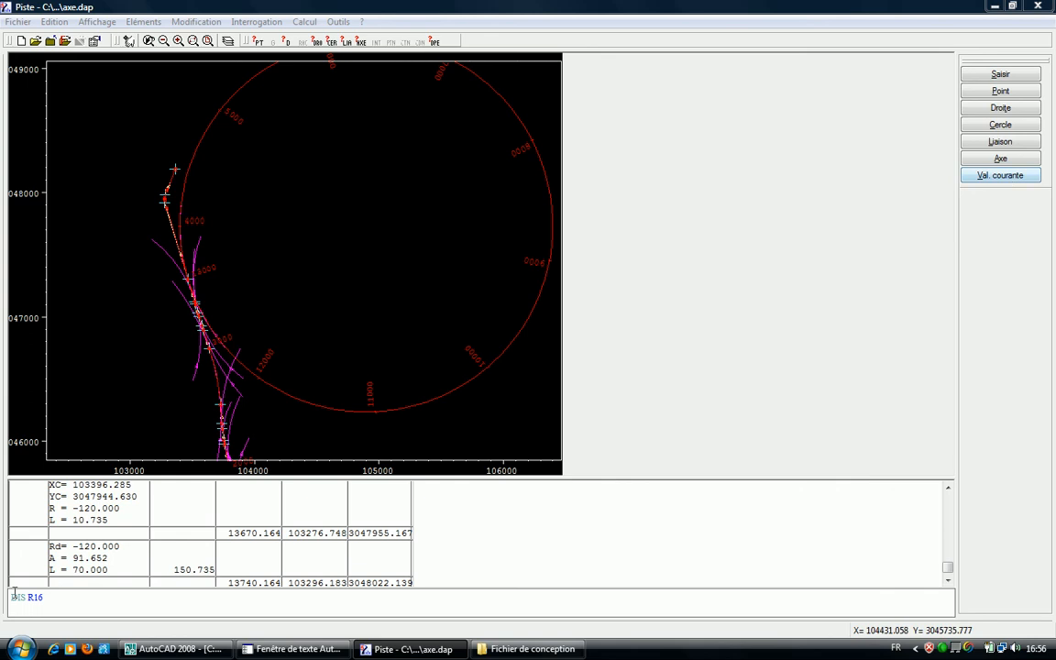
{"action": "left_click", "coordinate": [977, 162]}
{"action": "left_click", "coordinate": [978, 177]}
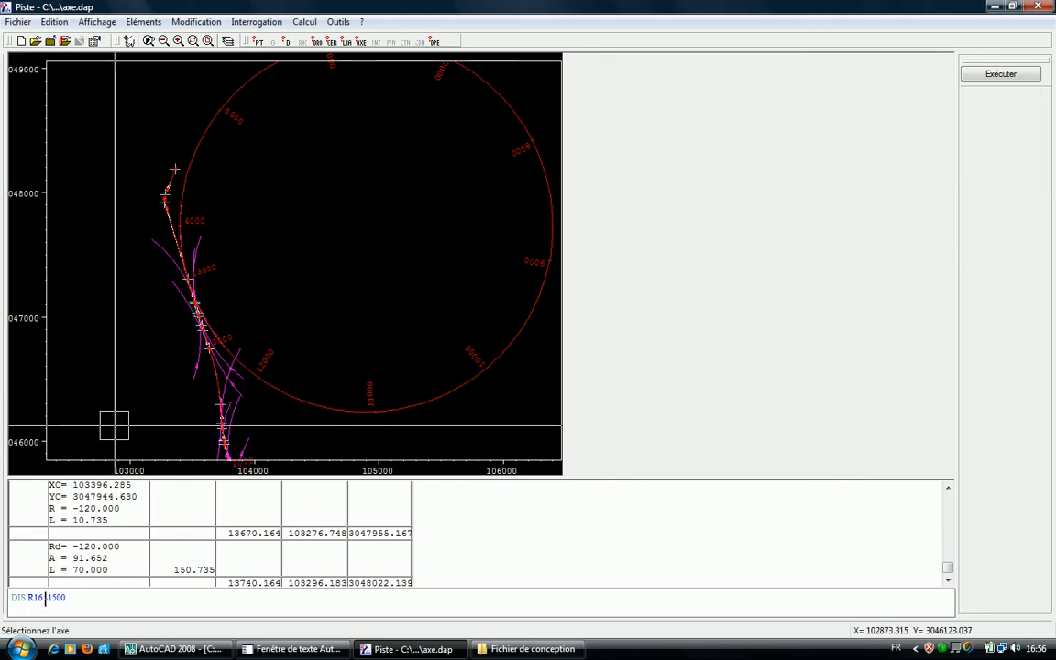
{"action": "key", "text": "BackSpace"}
{"action": "key", "text": "Return"}
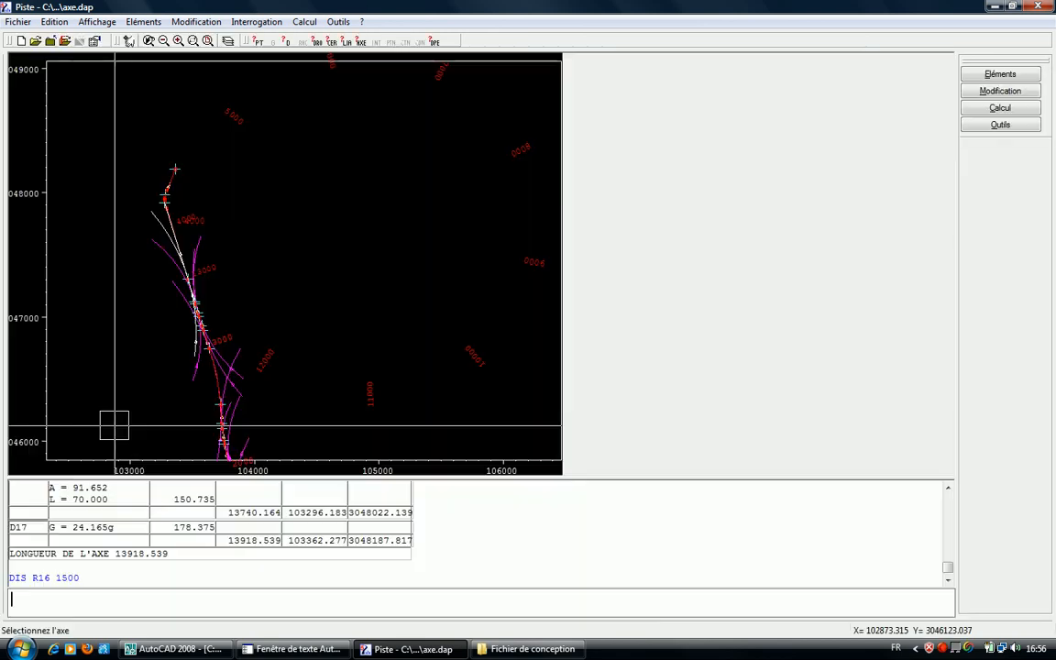
- Examine the northern part of the recalculated axis and read through the A1 element table from D1 to D17
{"action": "right_click", "coordinate": [149, 207]}
{"action": "left_click", "coordinate": [188, 309]}
{"action": "right_click", "coordinate": [255, 167]}
{"action": "left_click", "coordinate": [302, 254]}
{"action": "left_click", "coordinate": [273, 106]}
{"action": "left_click", "coordinate": [239, 188]}
{"action": "right_click", "coordinate": [247, 189]}
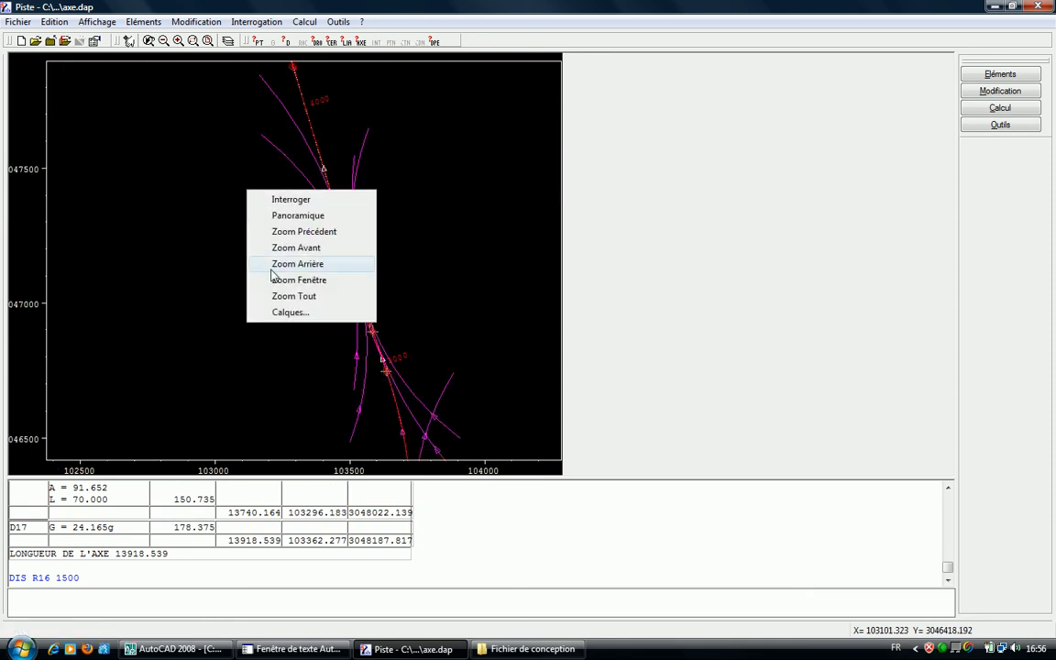
{"action": "left_click", "coordinate": [283, 297]}
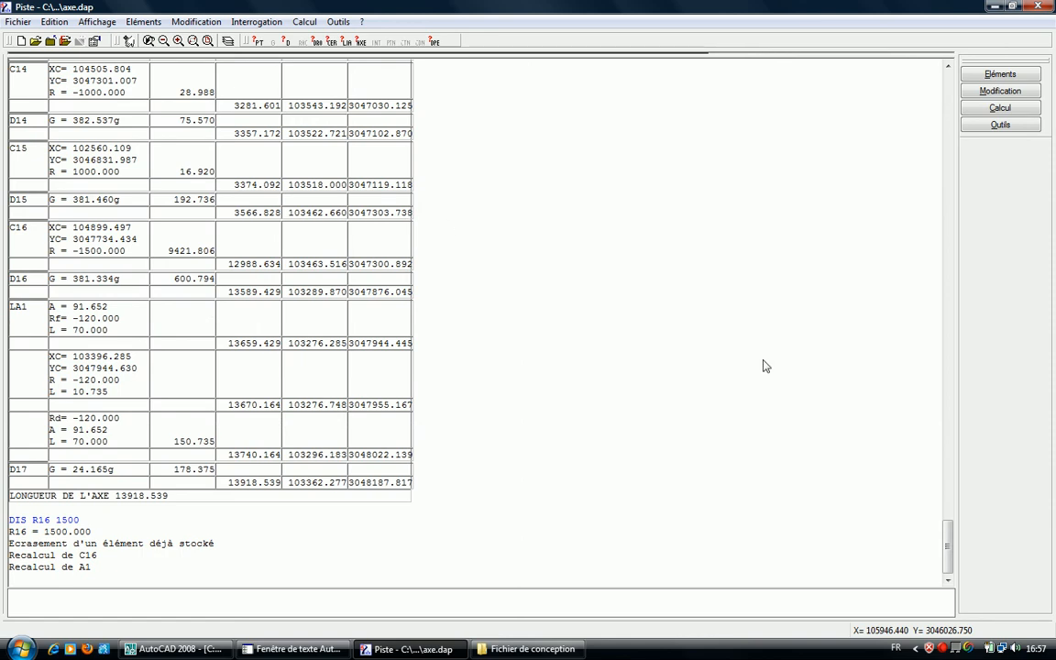
{"action": "left_click_drag", "start_coordinate": [950, 547], "coordinate": [949, 430]}
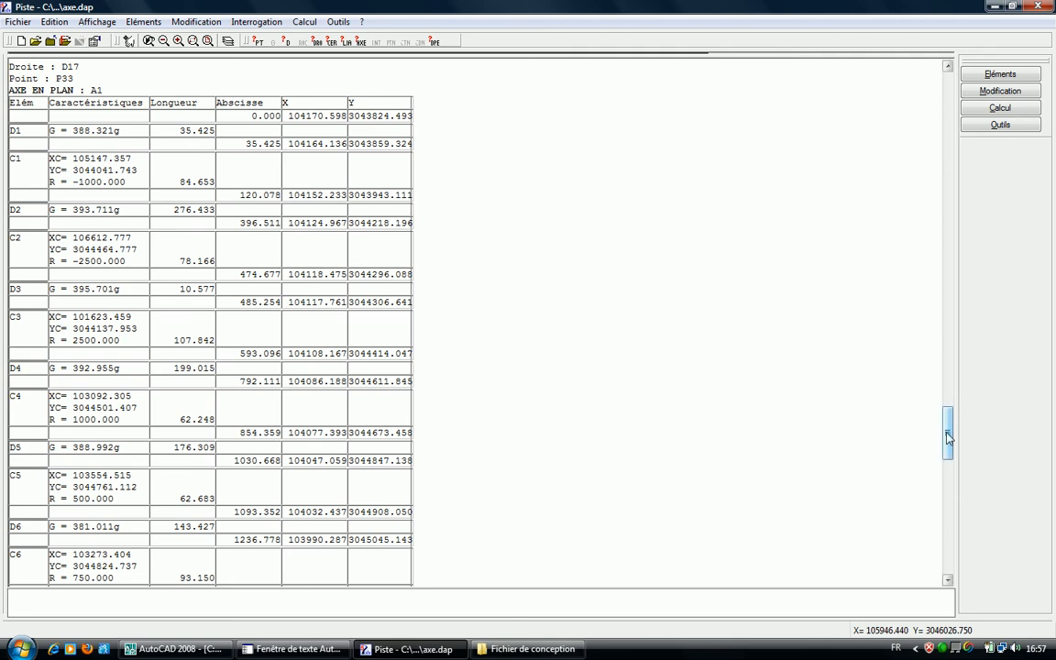
{"action": "left_click_drag", "start_coordinate": [948, 438], "coordinate": [945, 563]}
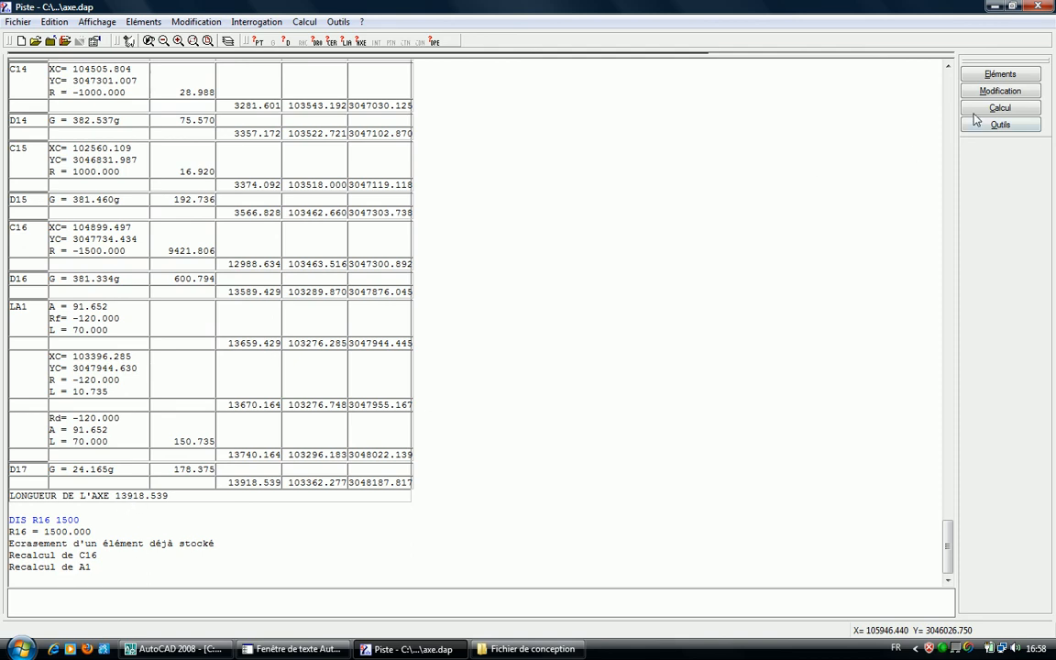
- Recalculate axis A1 with the AXE command, overwriting the stored axis and listing its elements
{"action": "left_click", "coordinate": [1000, 73]}
{"action": "left_click", "coordinate": [1001, 196]}
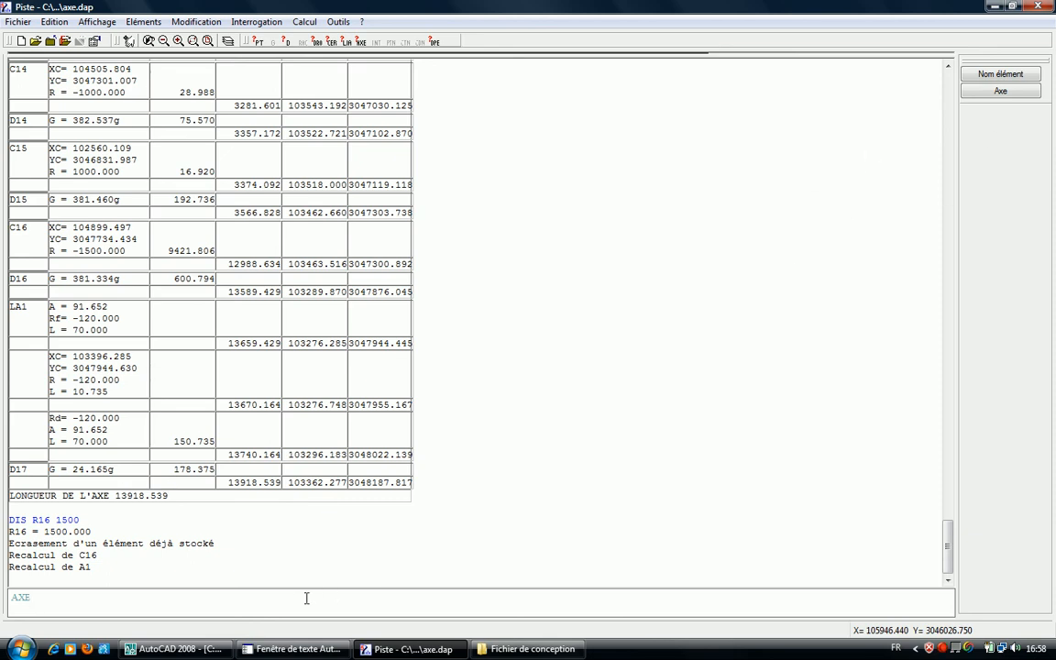
{"action": "type", "text": "A1"}
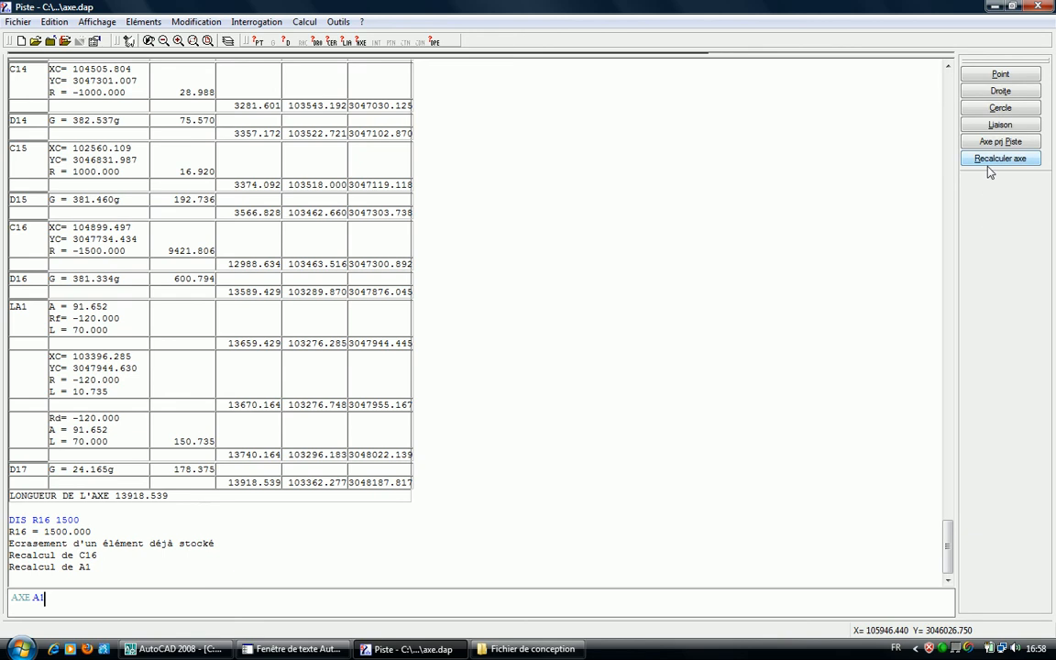
{"action": "key", "text": "Return"}
{"action": "left_click", "coordinate": [607, 499]}
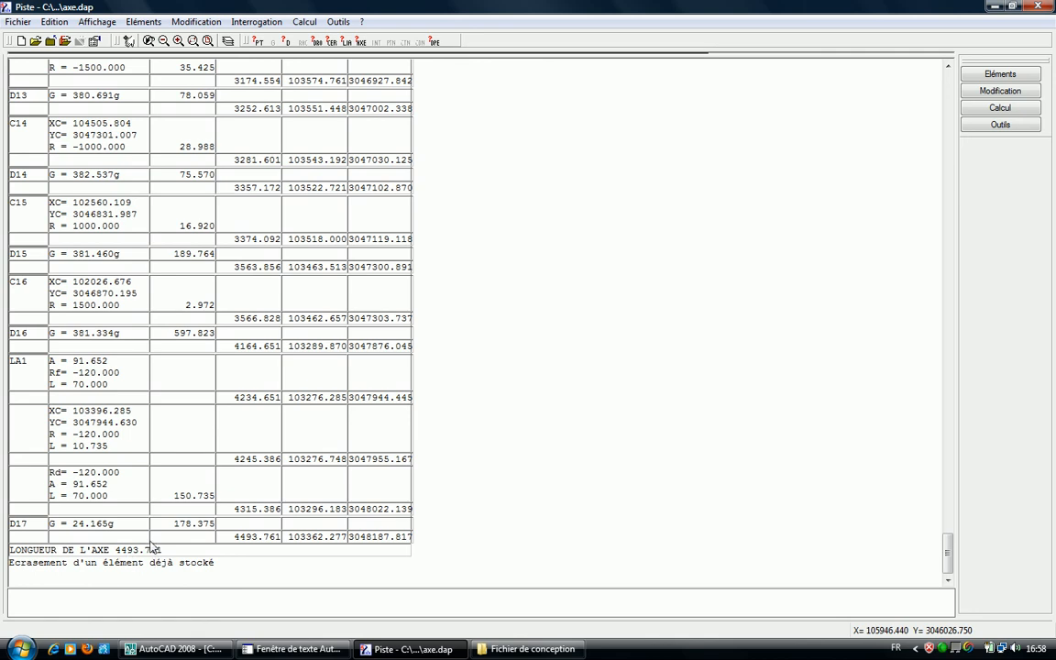
- Resize the results listing so that the drawing of axis A1 and part of the element table show together
{"action": "left_click_drag", "start_coordinate": [948, 550], "coordinate": [950, 575]}
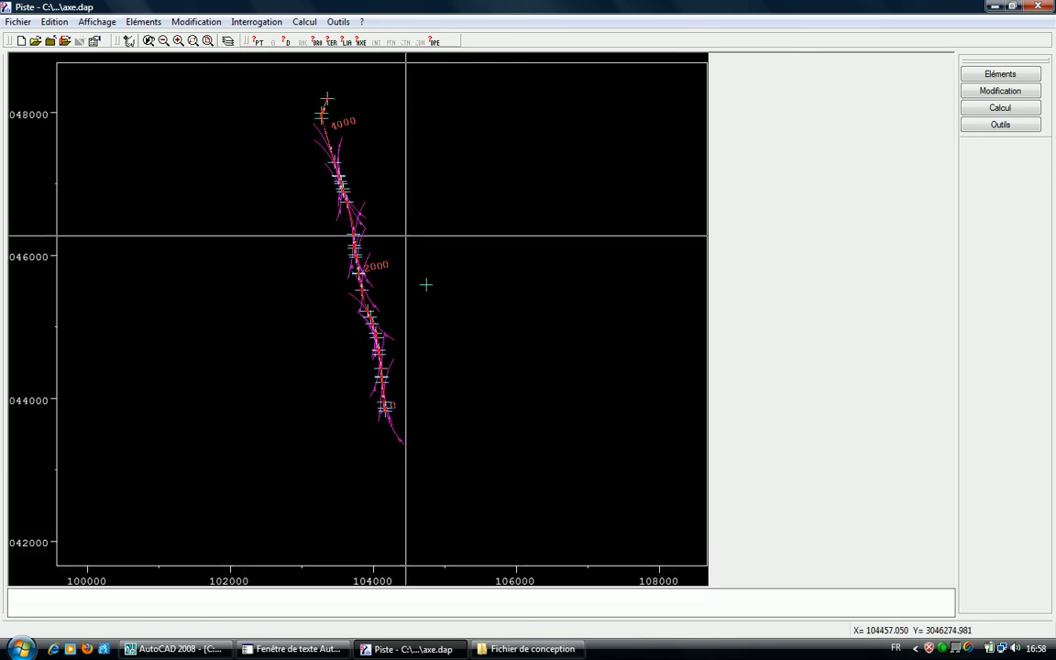
{"action": "right_click", "coordinate": [495, 215]}
{"action": "left_click", "coordinate": [543, 322]}
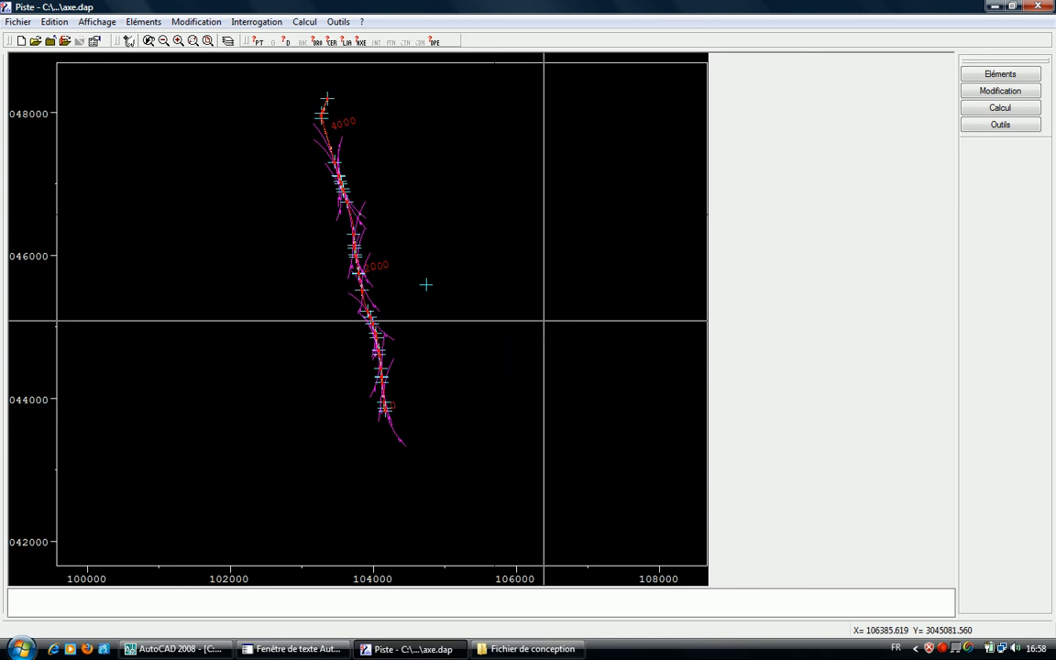
{"action": "left_click_drag", "start_coordinate": [391, 588], "coordinate": [400, 527]}
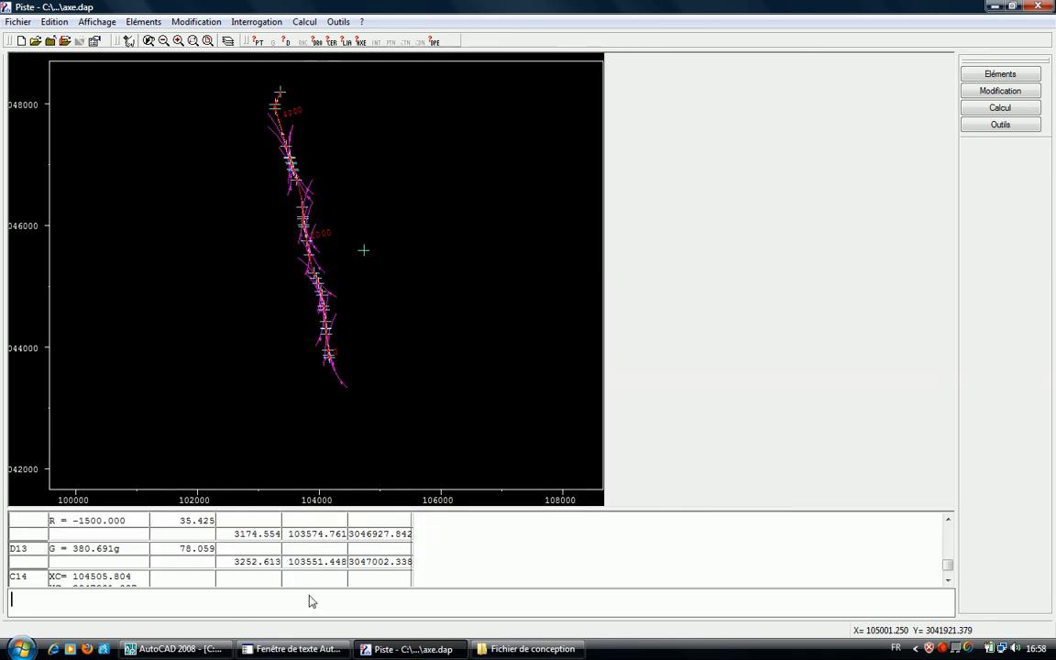
{"action": "type", "text": "POI"}
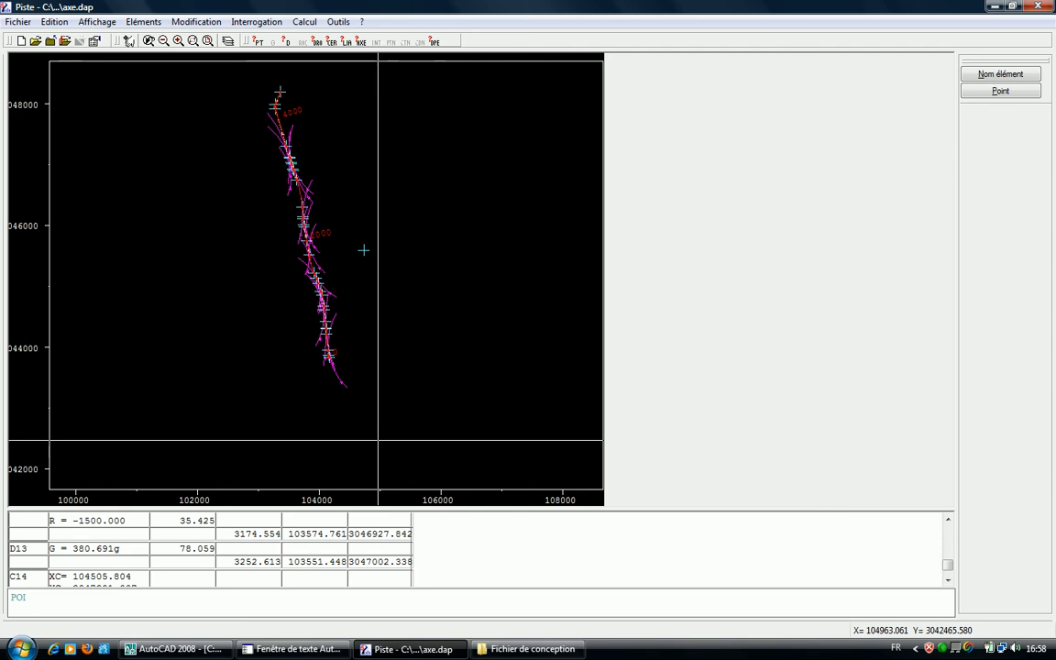
{"action": "key", "text": "Escape"}
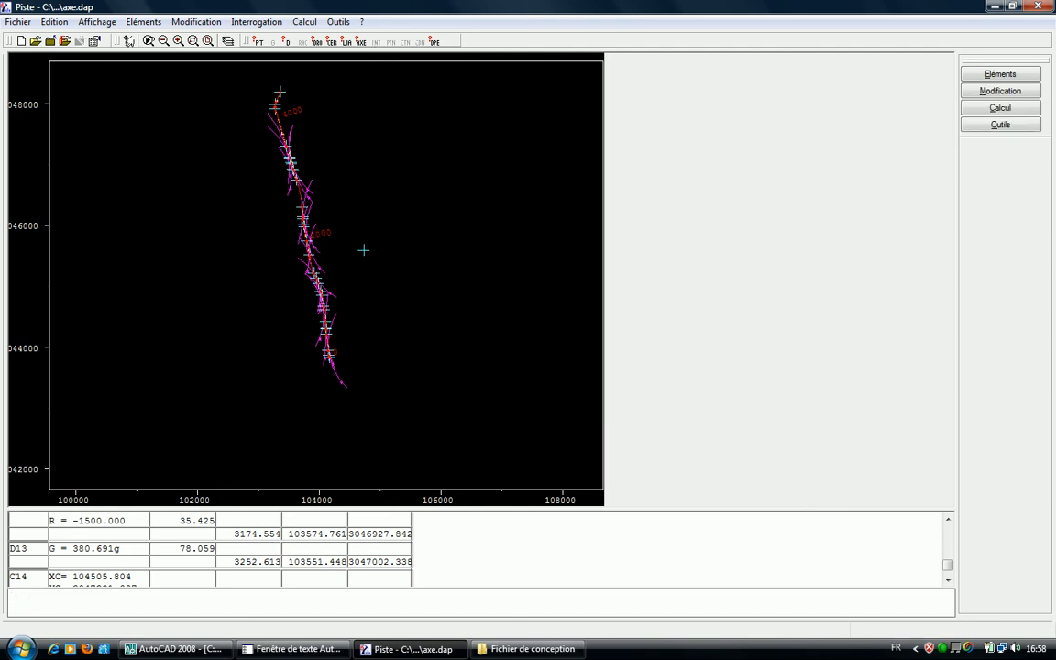
{"action": "type", "text": "DRO"}
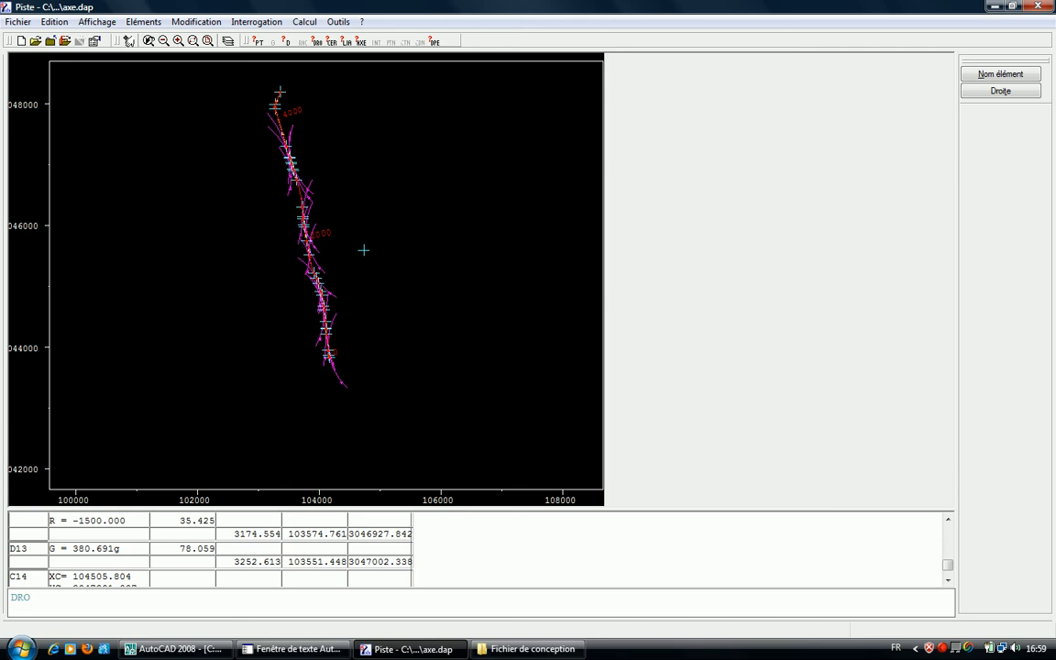
{"action": "key", "text": "Escape"}
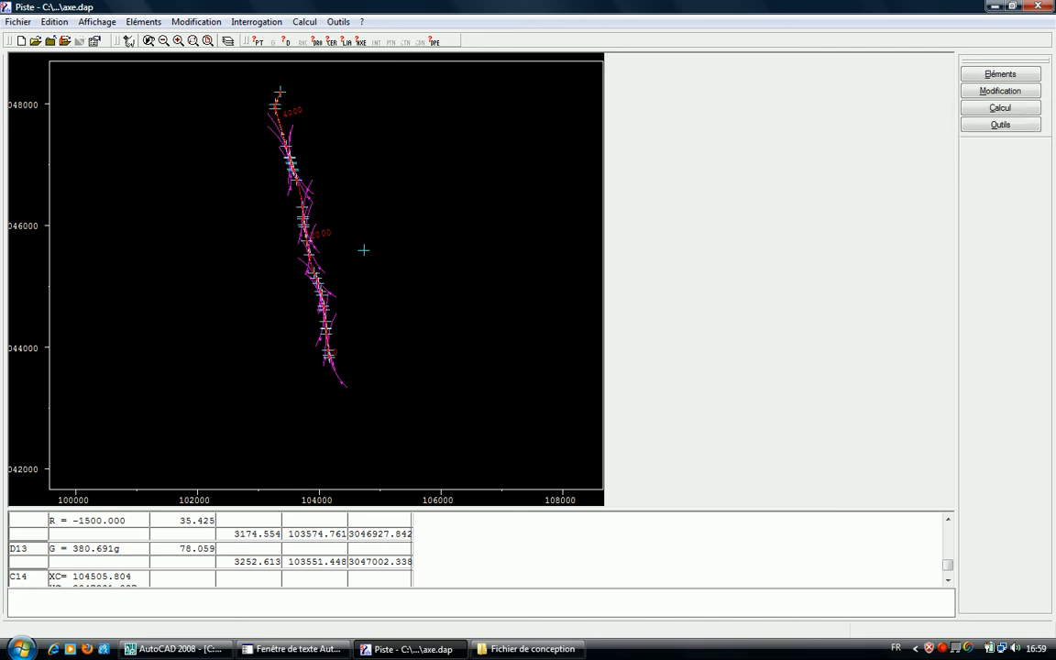
{"action": "type", "text": "DIS"}
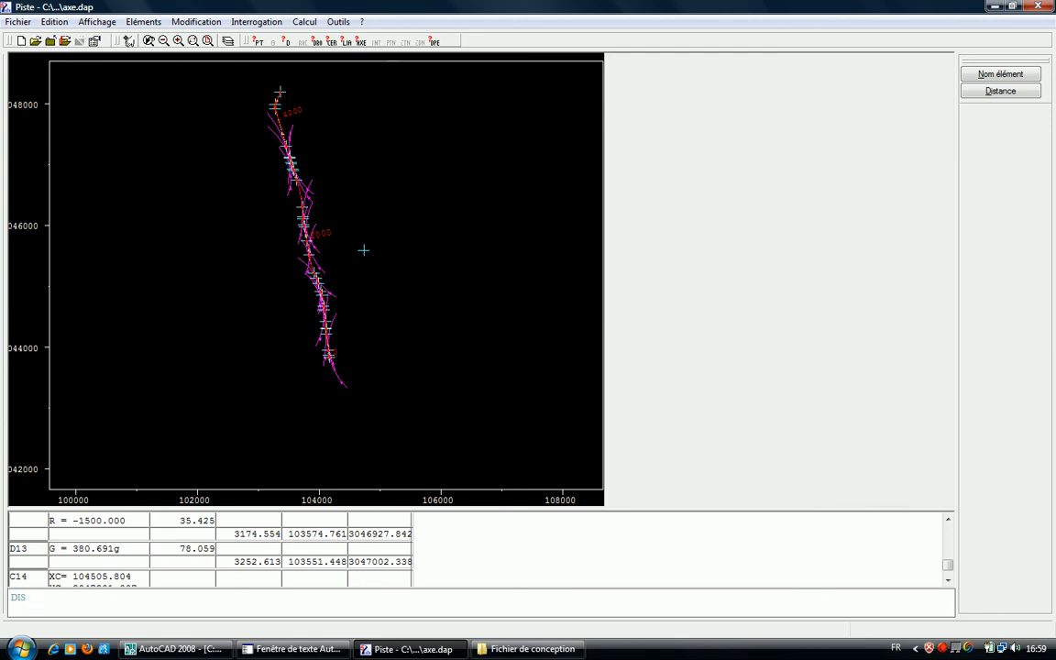
{"action": "key", "text": "Escape"}
{"action": "type", "text": "CE"}
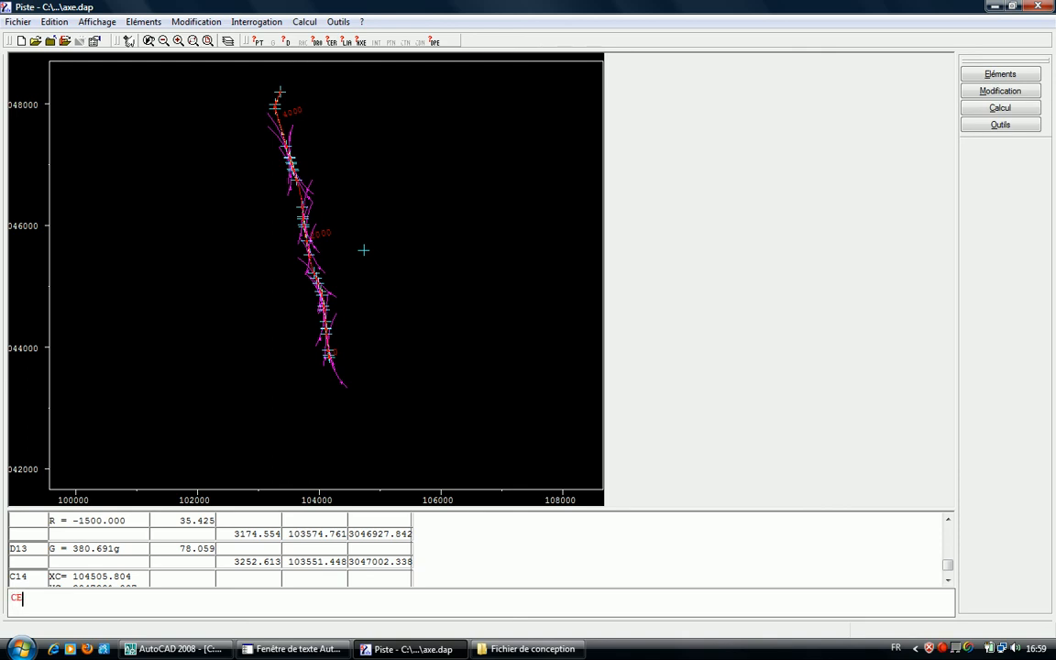
{"action": "type", "text": "R"}
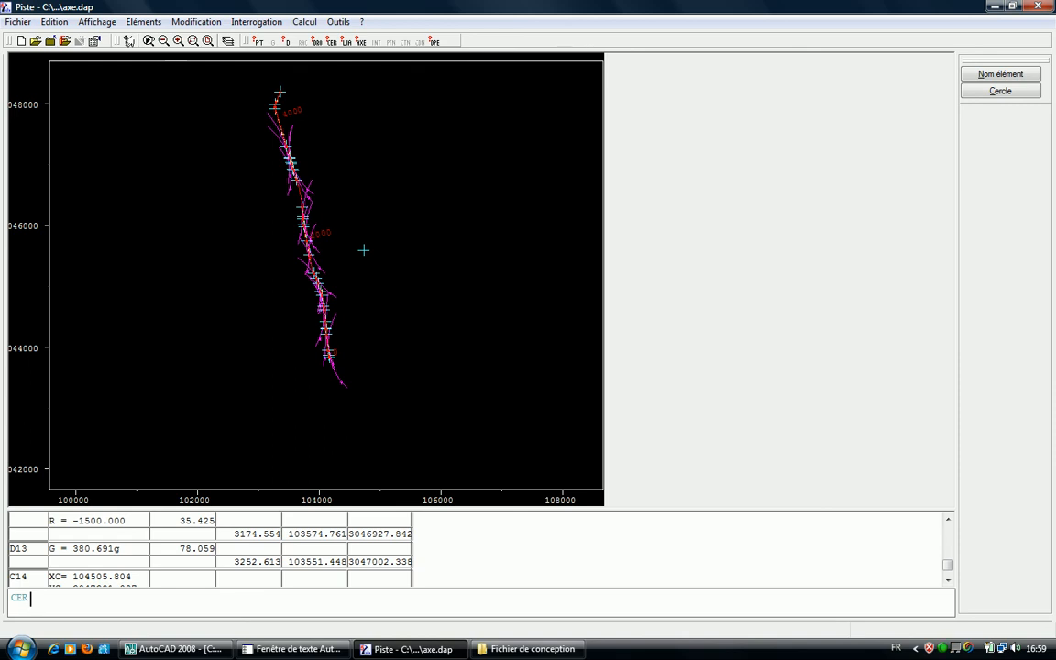
{"action": "key", "text": "Escape"}
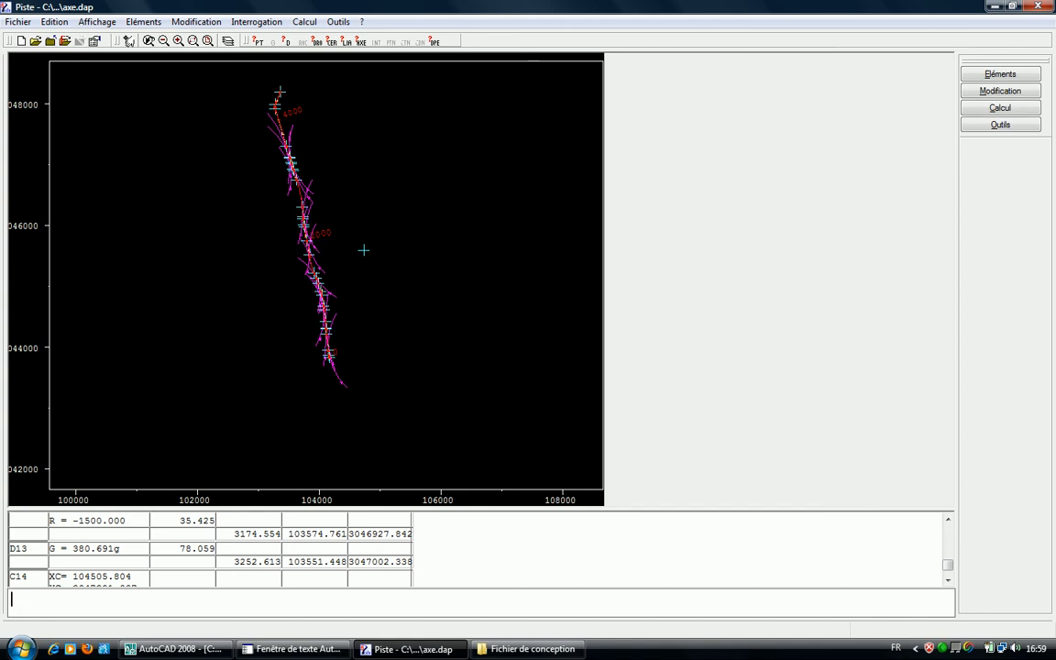
{"action": "type", "text": "AXE"}
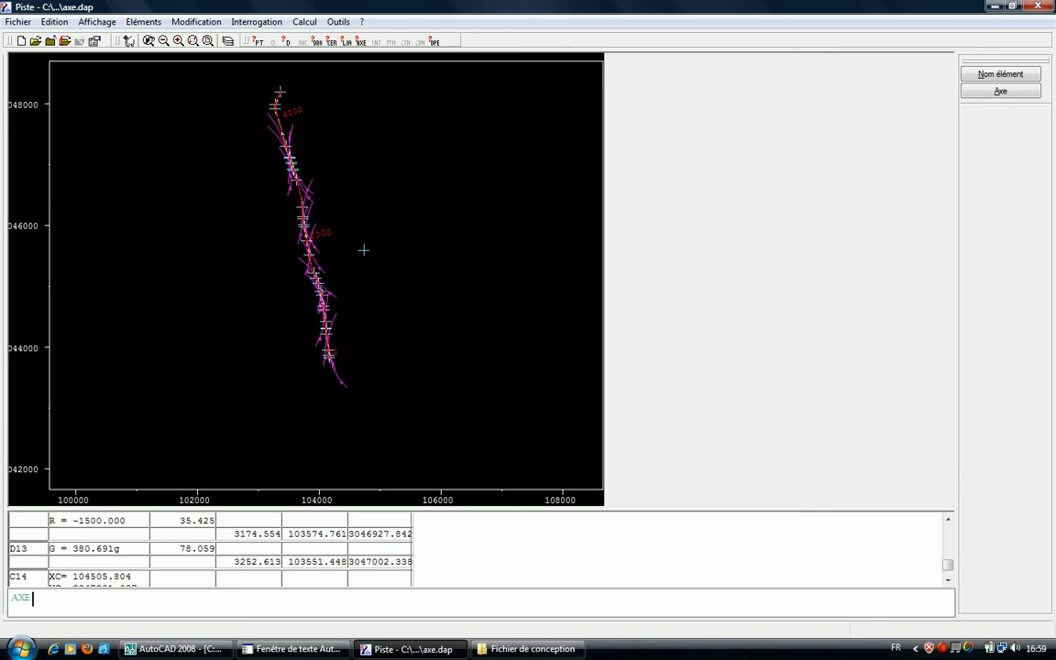
{"action": "type", "text": " A1 P1 AUTO"}
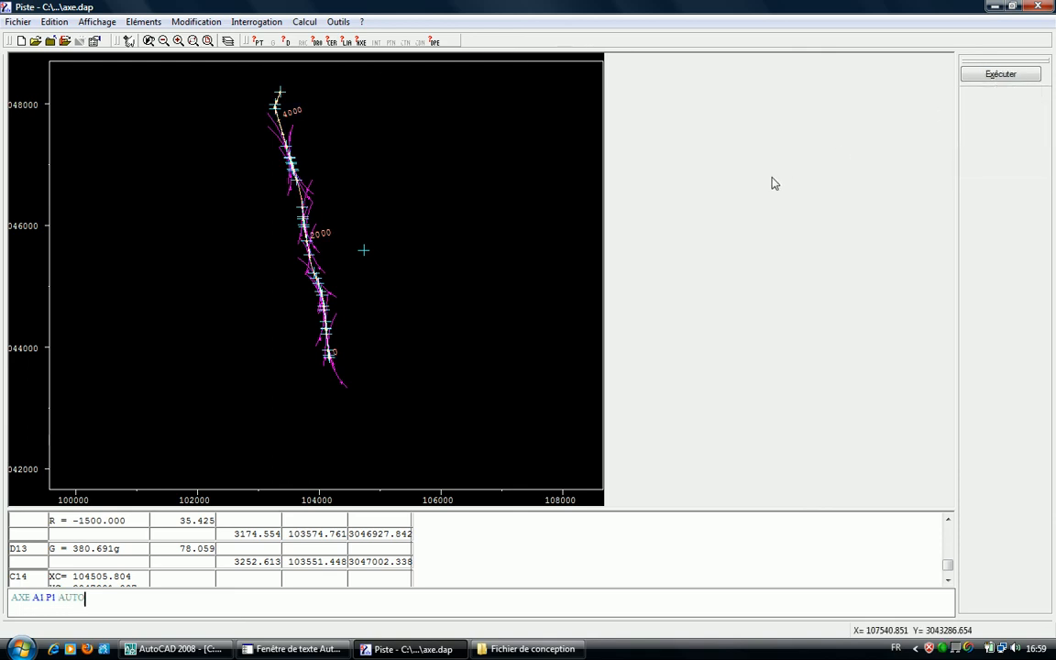
{"action": "left_click", "coordinate": [1002, 143]}
{"action": "key", "text": "Return"}
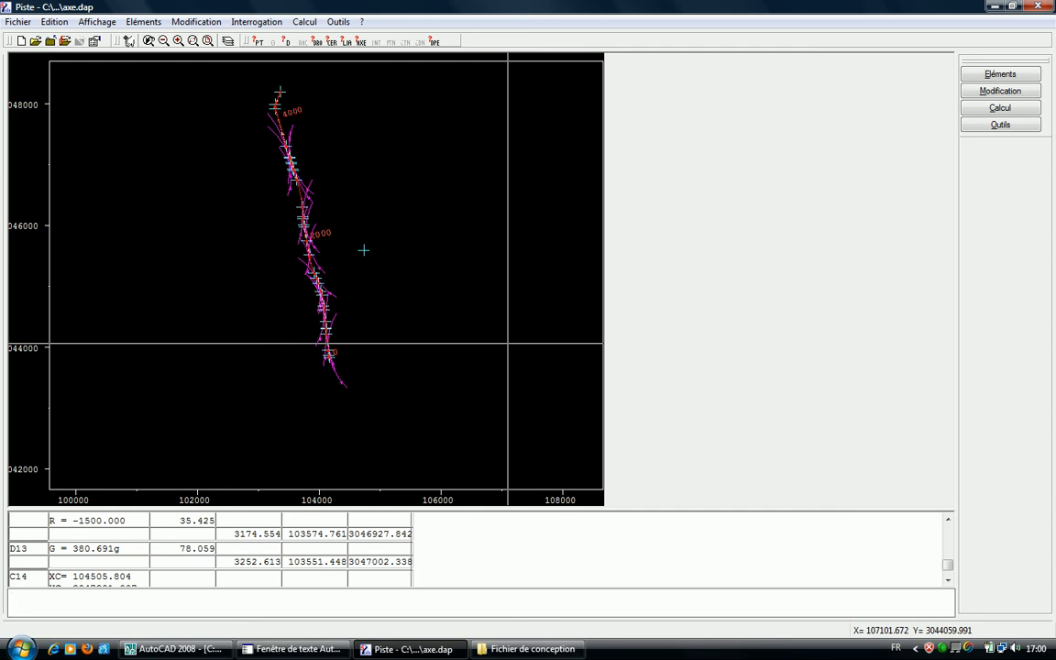
- Define a profile zone on axis A1 with the ZON command, starting at 0 with a spacing of 25
{"action": "type", "text": "ZON"}
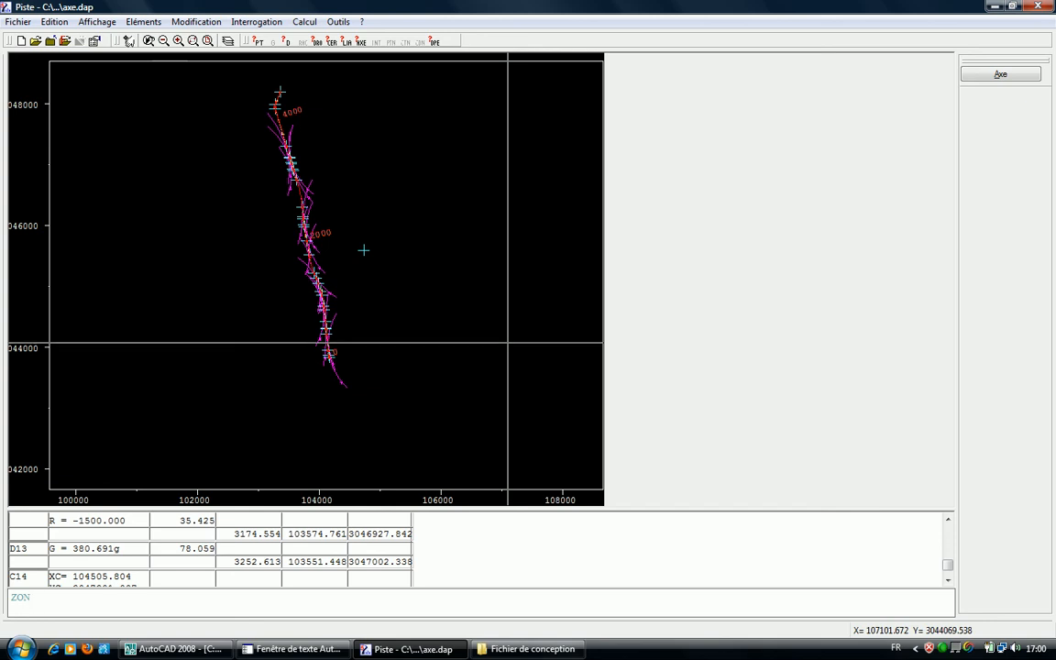
{"action": "left_click", "coordinate": [985, 78]}
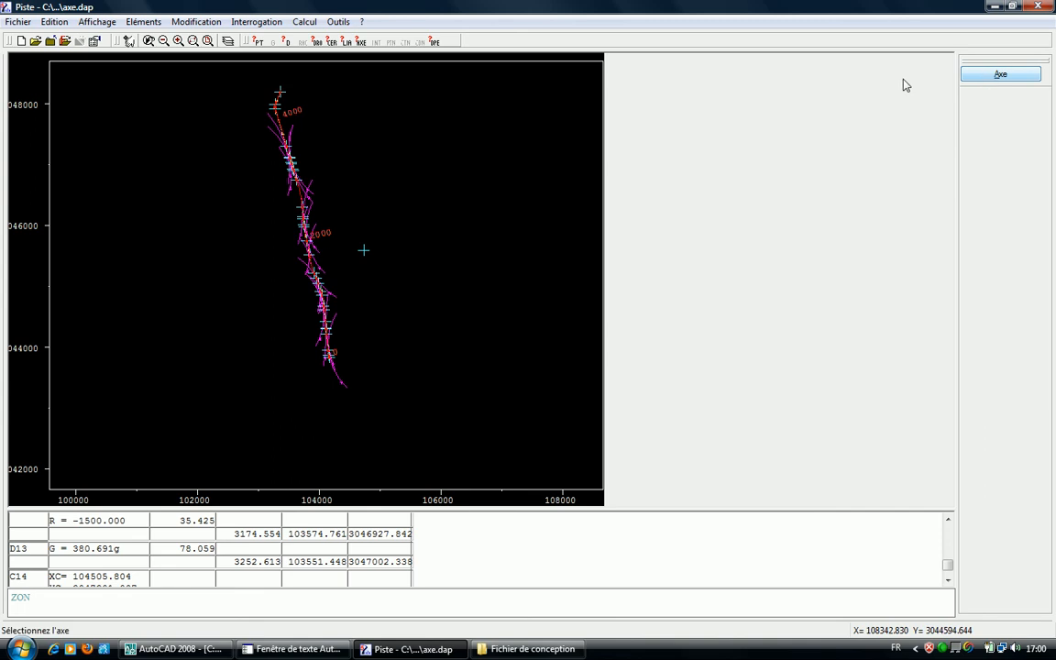
{"action": "left_click", "coordinate": [290, 160]}
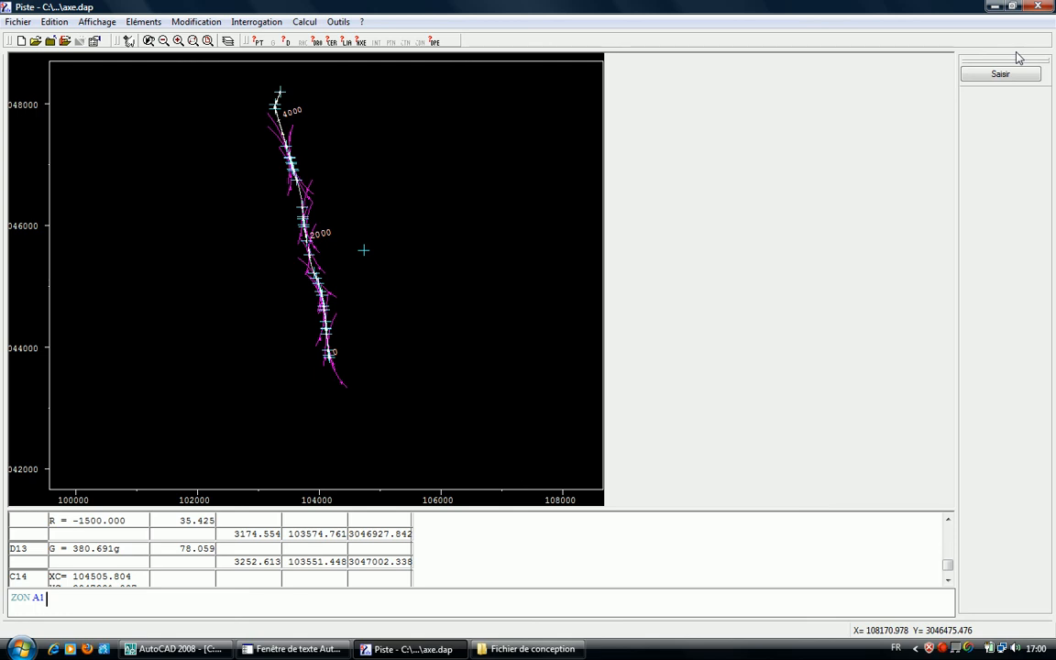
{"action": "type", "text": "0 25"}
{"action": "key", "text": "Return"}
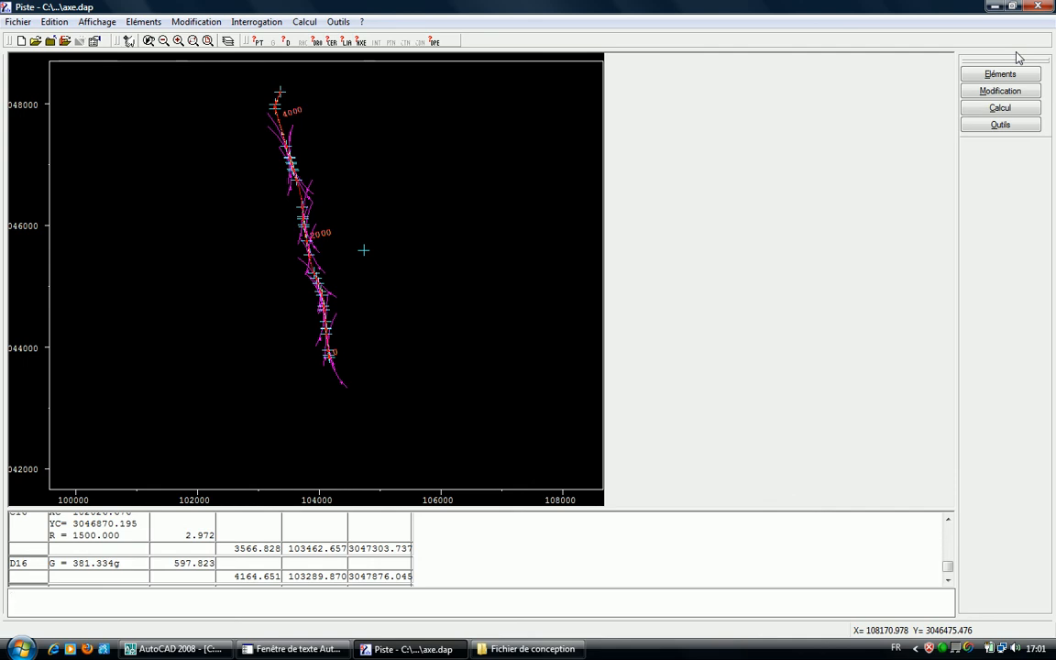
{"action": "left_click_drag", "start_coordinate": [947, 563], "coordinate": [947, 577]}
- Tabulate axis A1 with the PIS creation and PRN options, creating the new project file lmgc.PIS in the Fichier de conception folder
{"action": "type", "text": "TAB"}
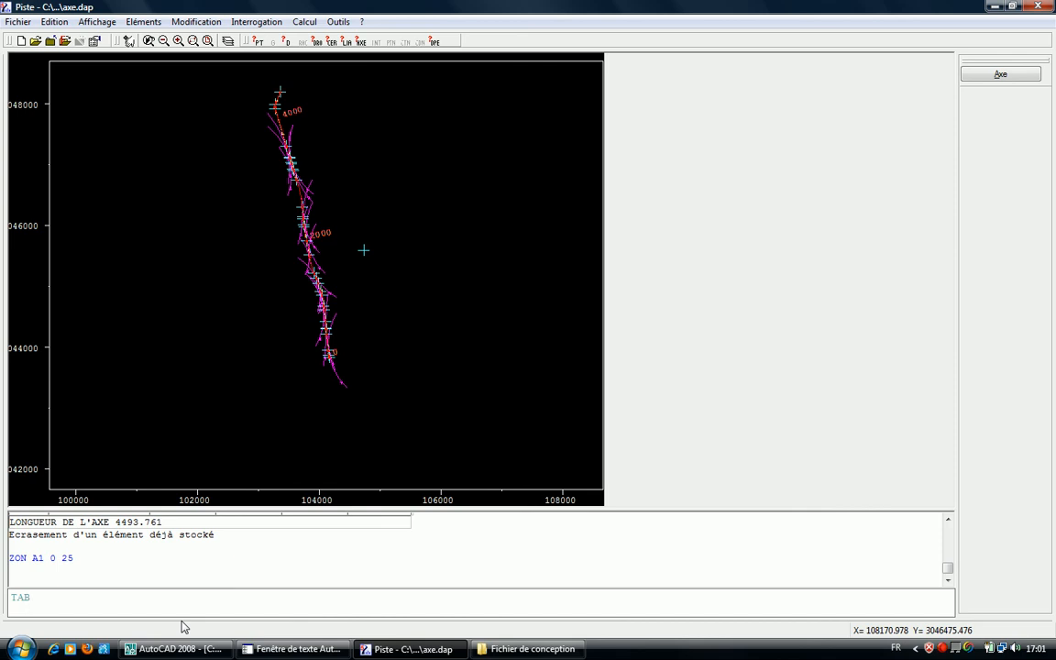
{"action": "left_click", "coordinate": [990, 75]}
{"action": "left_click", "coordinate": [293, 174]}
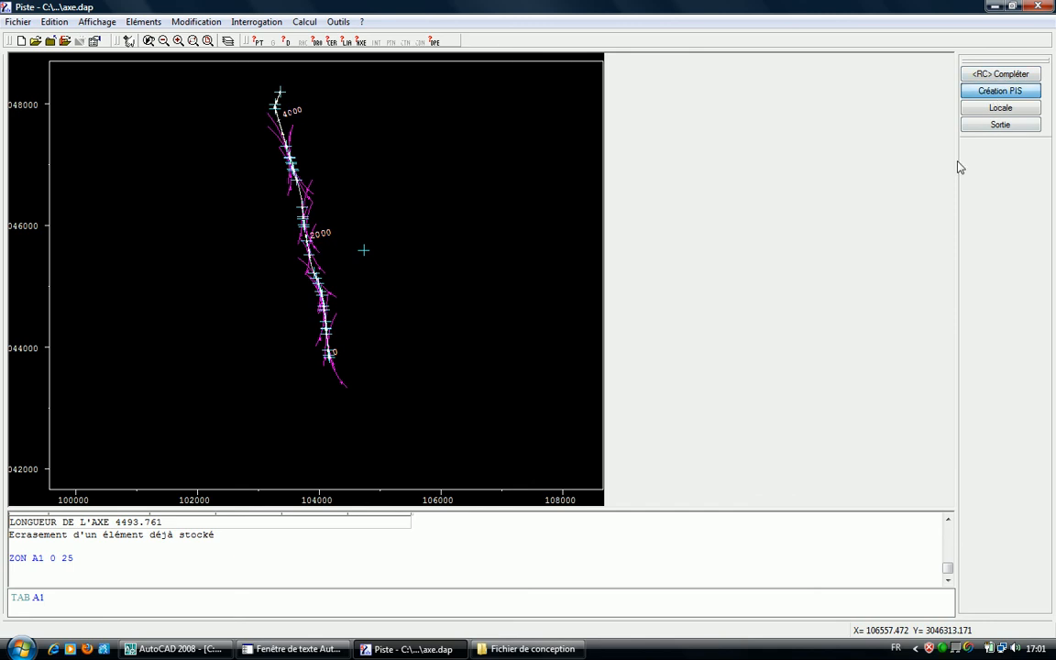
{"action": "left_click", "coordinate": [990, 91]}
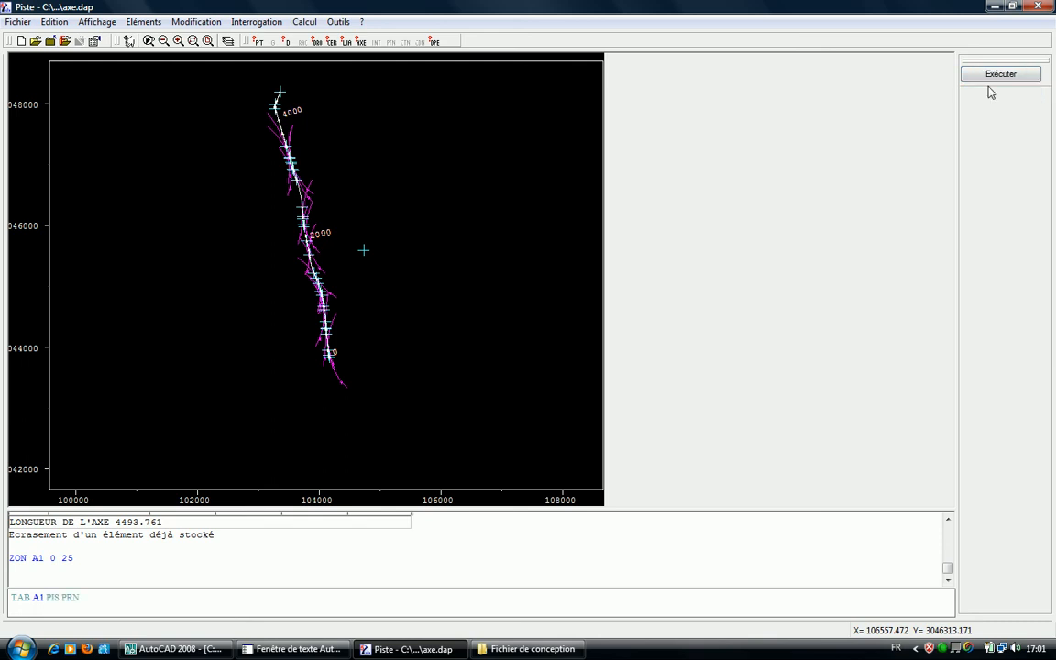
{"action": "left_click", "coordinate": [992, 75]}
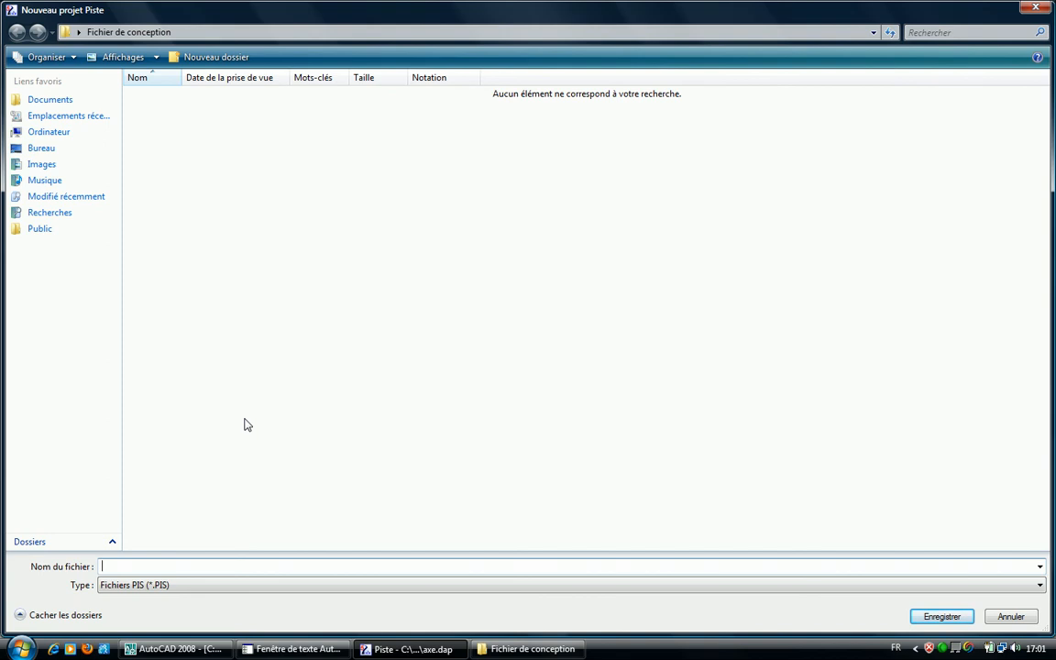
{"action": "type", "text": "Imgc"}
{"action": "left_click", "coordinate": [933, 617]}
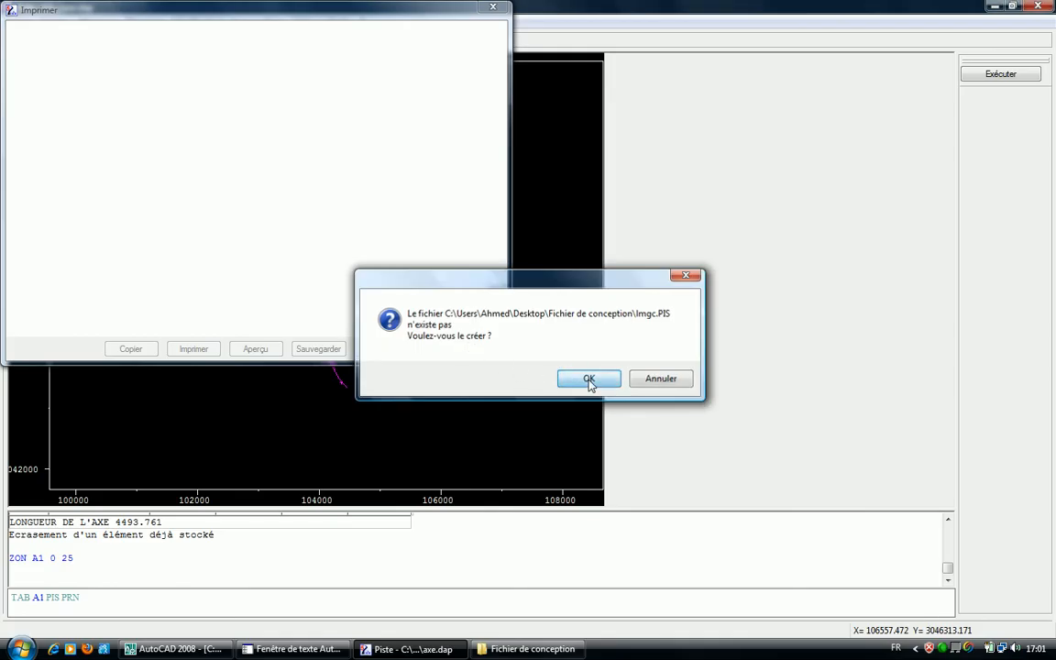
{"action": "left_click", "coordinate": [589, 378]}
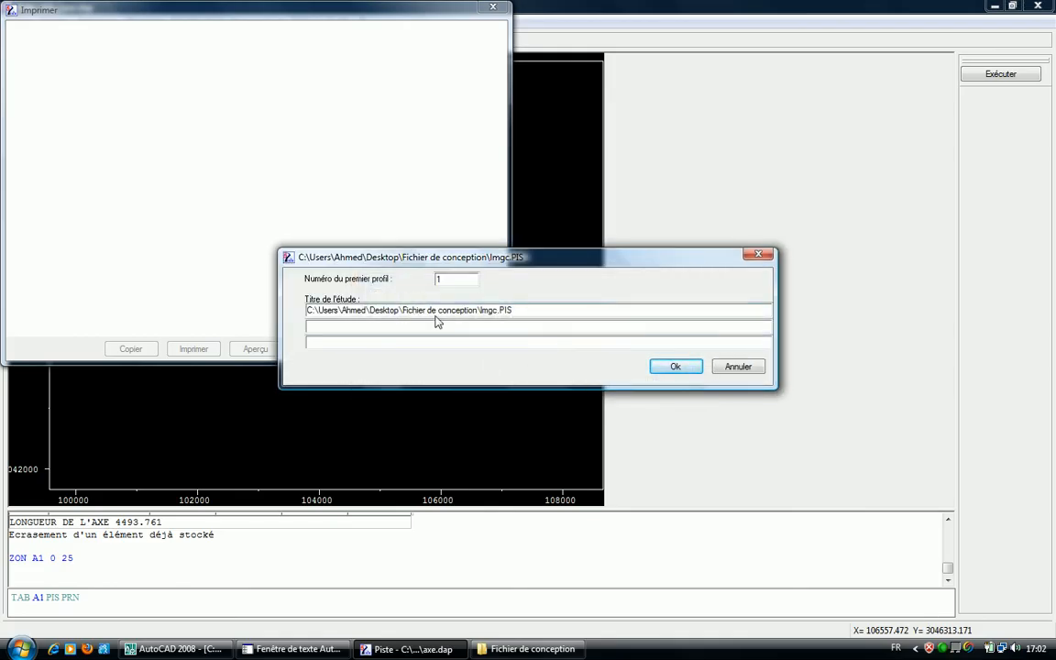
- Shorten the study title to lmgc.PIS and keep 1 as the number of the first profile
{"action": "left_click_drag", "start_coordinate": [478, 310], "coordinate": [168, 316]}
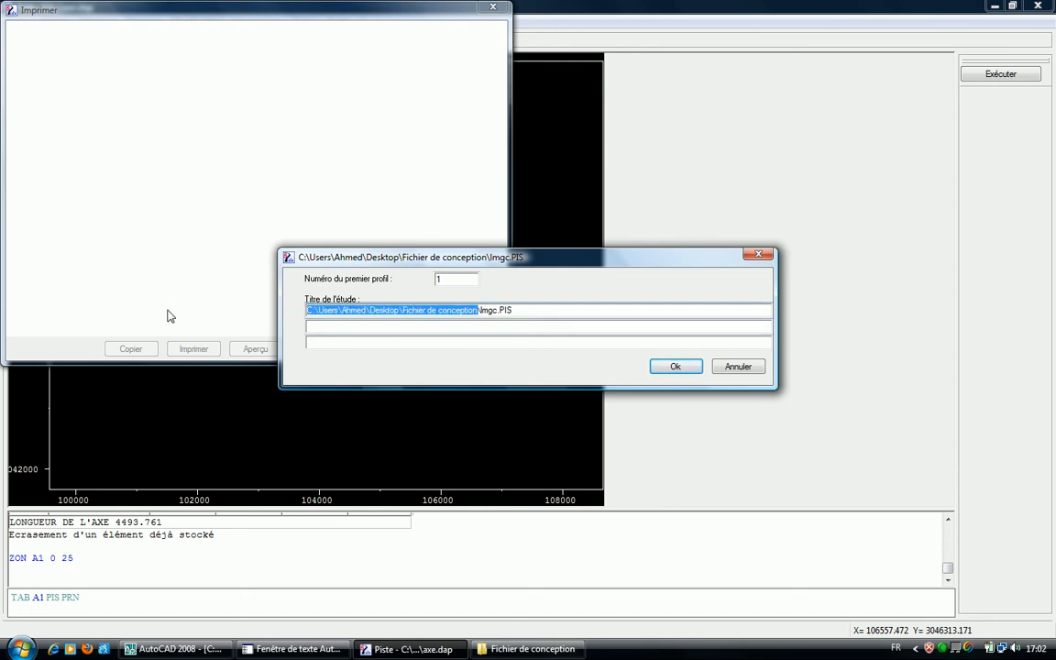
{"action": "key", "text": "Delete"}
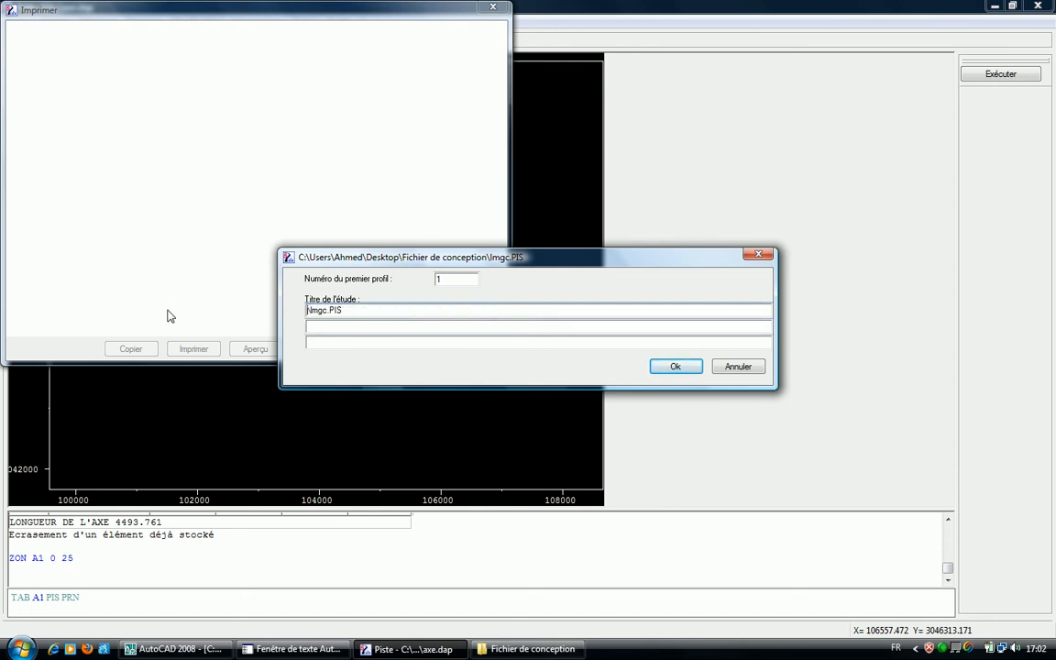
{"action": "key", "text": "Delete"}
{"action": "left_click_drag", "start_coordinate": [455, 281], "coordinate": [415, 285]}
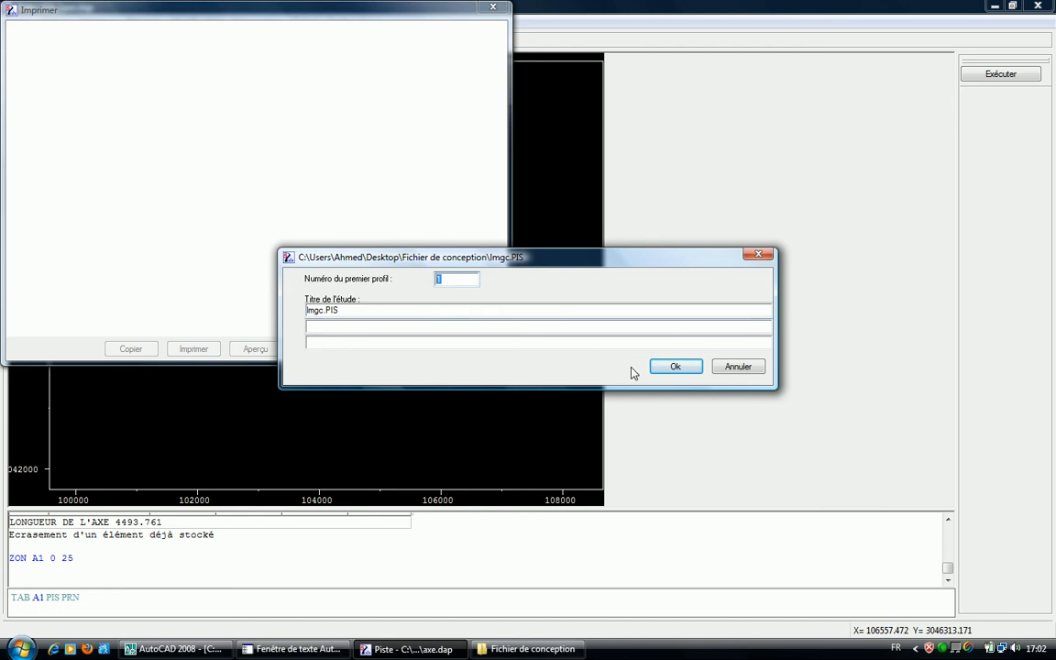
{"action": "left_click", "coordinate": [674, 371]}
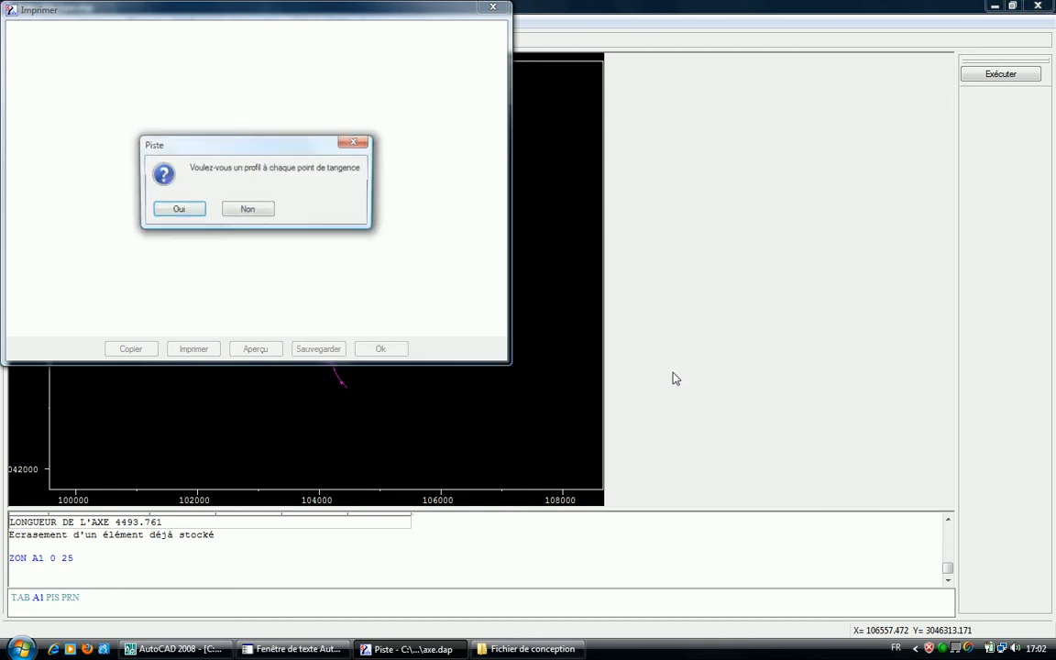
- Include a profile at every tangency point and review the plan tabulation of axis A1 from its first profile
{"action": "left_click_drag", "start_coordinate": [266, 147], "coordinate": [581, 253]}
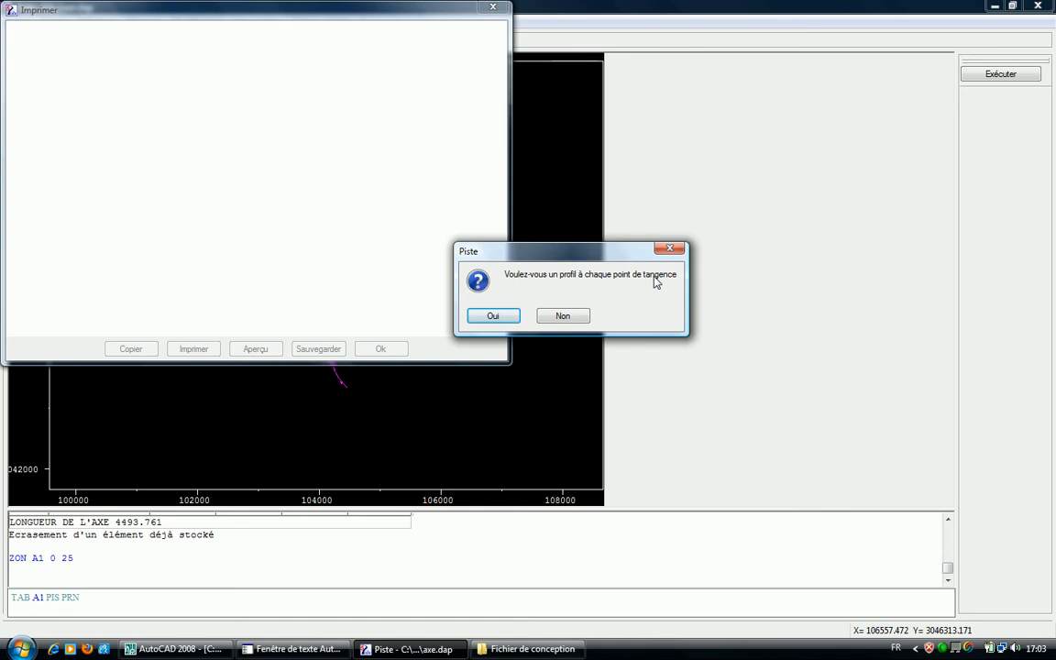
{"action": "left_click", "coordinate": [487, 318]}
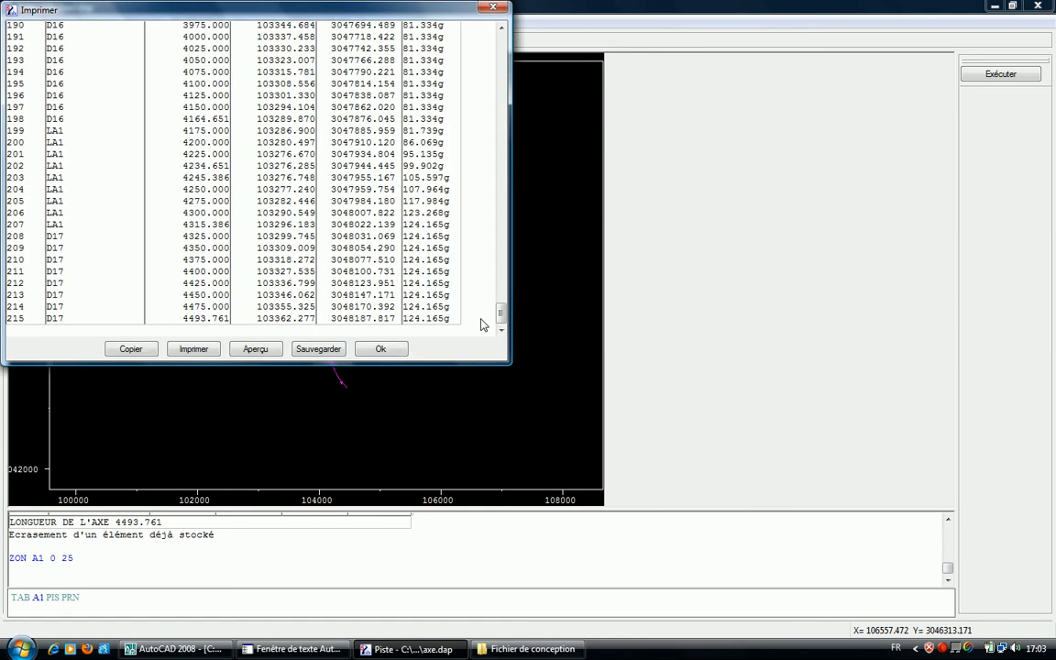
{"action": "left_click_drag", "start_coordinate": [502, 315], "coordinate": [502, 150]}
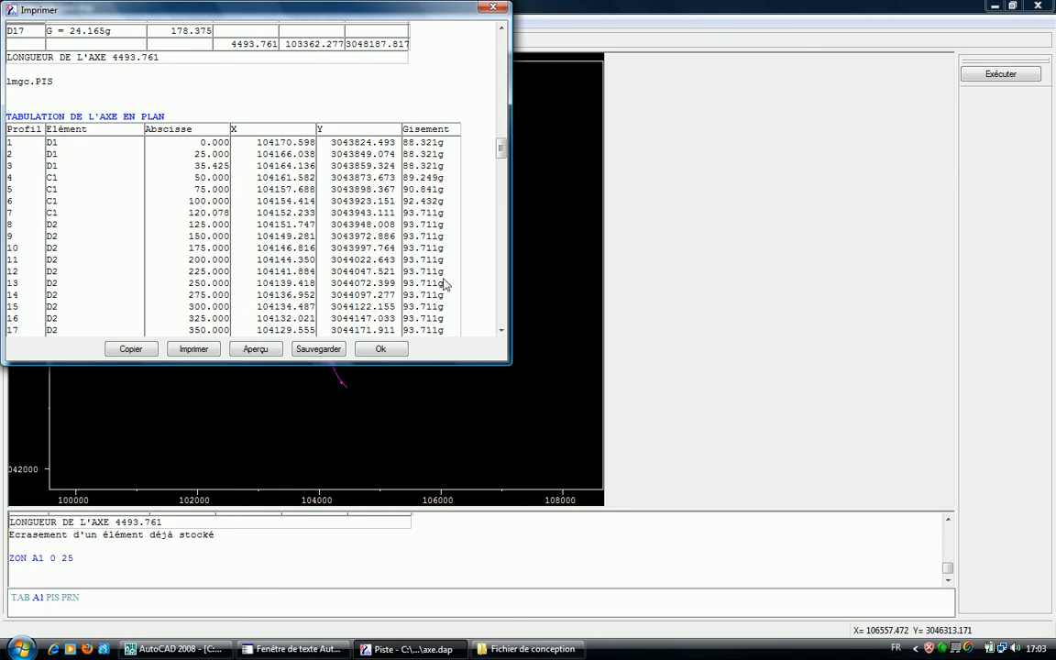
{"action": "left_click", "coordinate": [380, 352]}
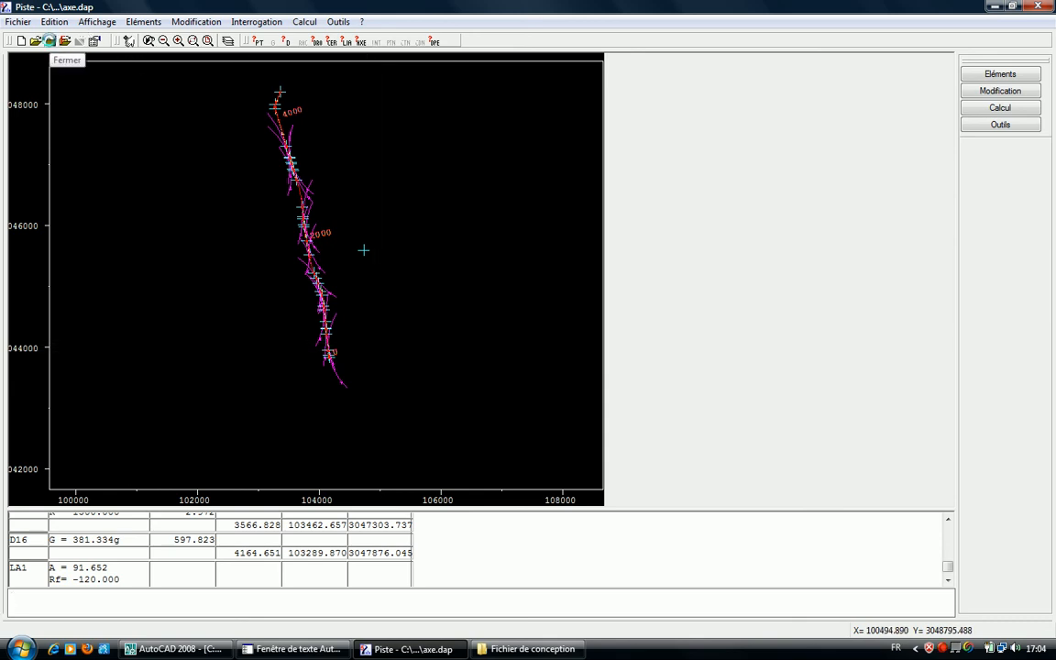
- Close the axis file axe.dap, open the project lmgc.PIS and display its plan layout (Tracé en plan)
{"action": "left_click", "coordinate": [51, 41]}
{"action": "left_click", "coordinate": [34, 42]}
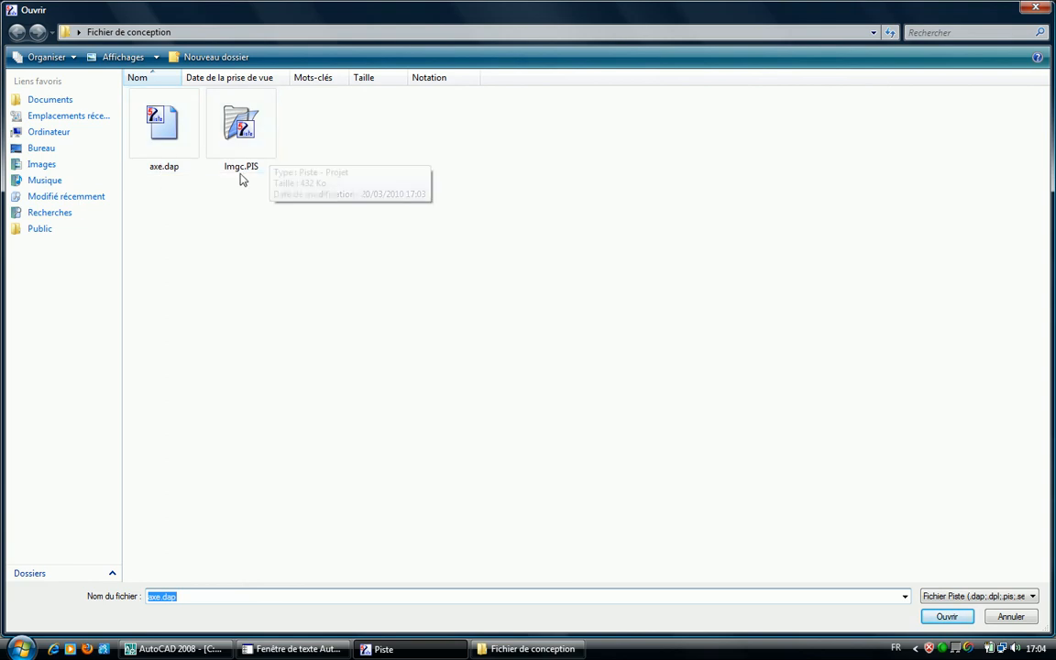
{"action": "double_click", "coordinate": [237, 143]}
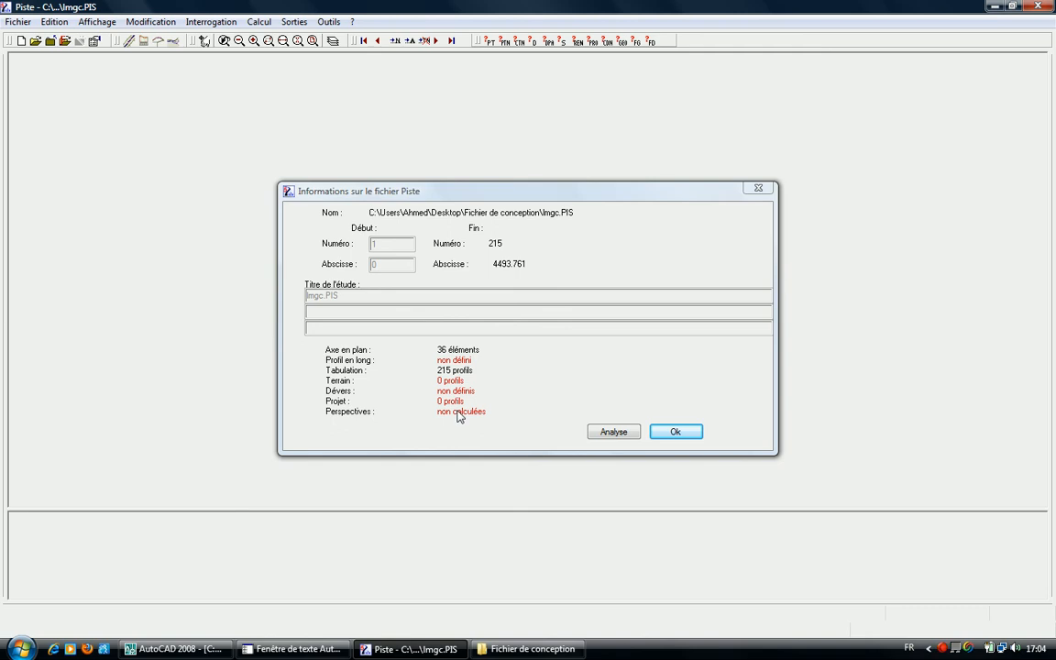
{"action": "left_click", "coordinate": [657, 436]}
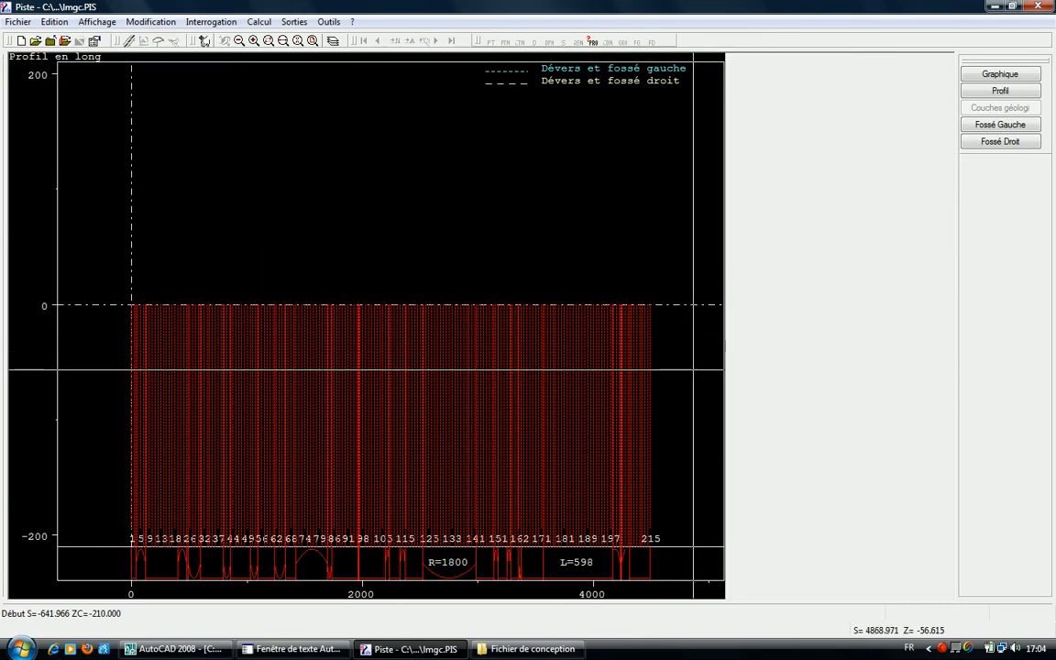
{"action": "left_click", "coordinate": [96, 21]}
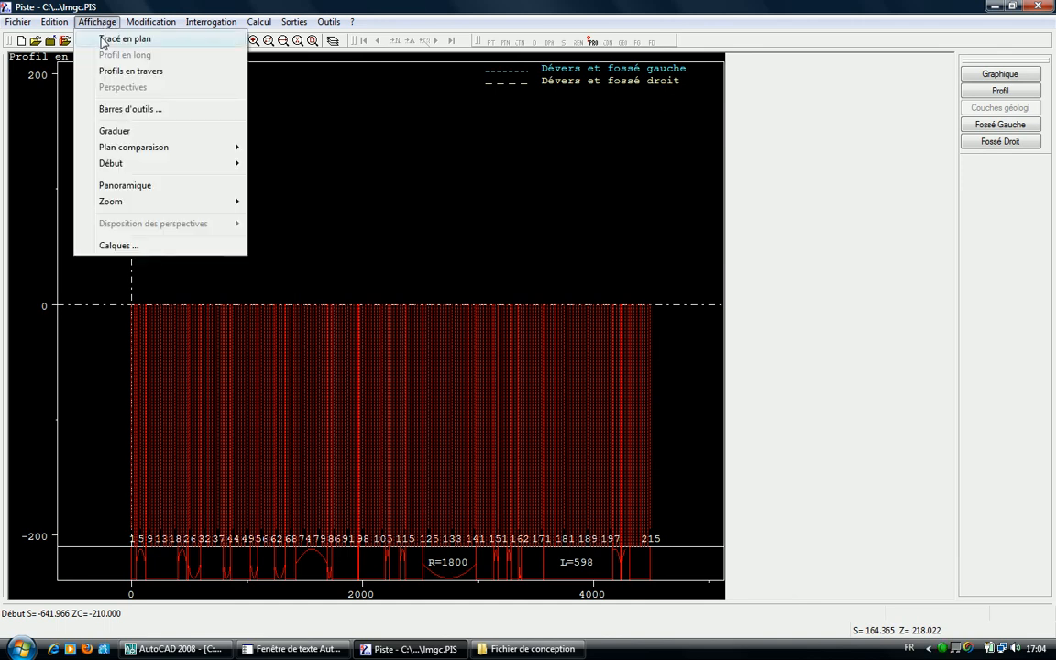
{"action": "left_click", "coordinate": [99, 38]}
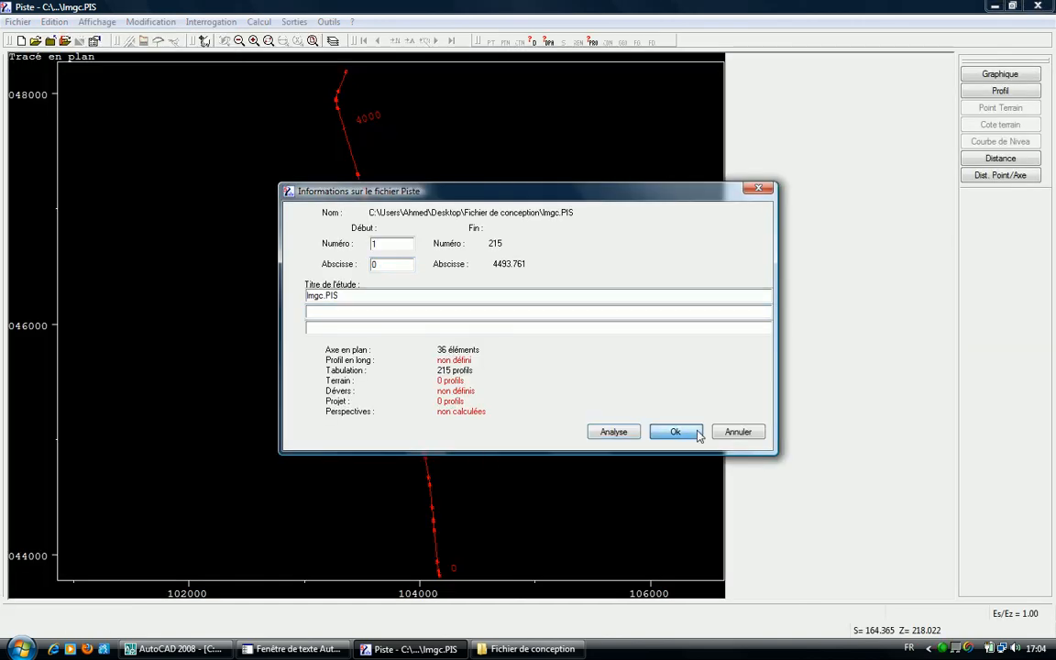
{"action": "left_click", "coordinate": [677, 434]}
- Turn on the Profil layer in the plan layout so the numbered profiles are drawn along the whole axis
{"action": "right_click", "coordinate": [434, 290]}
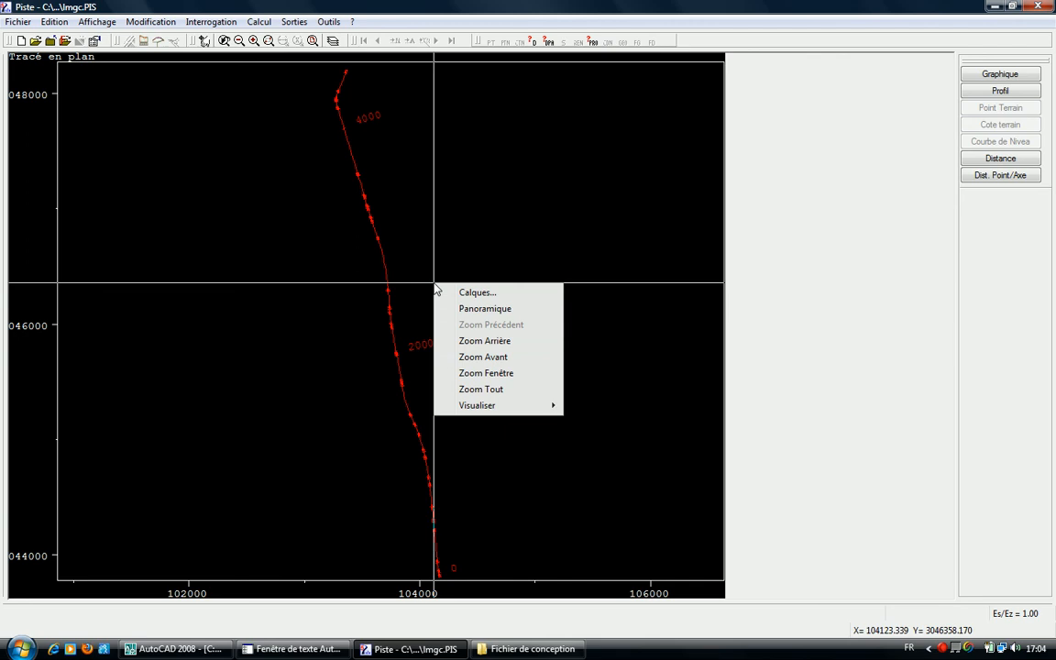
{"action": "left_click", "coordinate": [478, 391]}
{"action": "right_click", "coordinate": [466, 154]}
{"action": "left_click", "coordinate": [495, 167]}
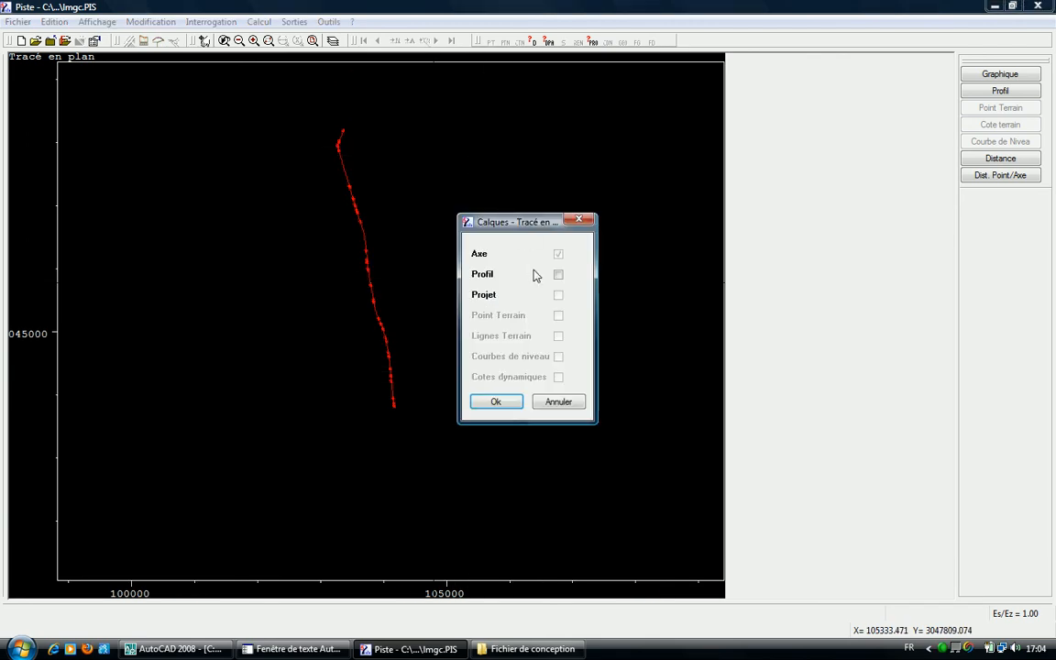
{"action": "left_click", "coordinate": [560, 274]}
{"action": "left_click", "coordinate": [495, 401]}
{"action": "right_click", "coordinate": [461, 231]}
{"action": "left_click", "coordinate": [495, 337]}
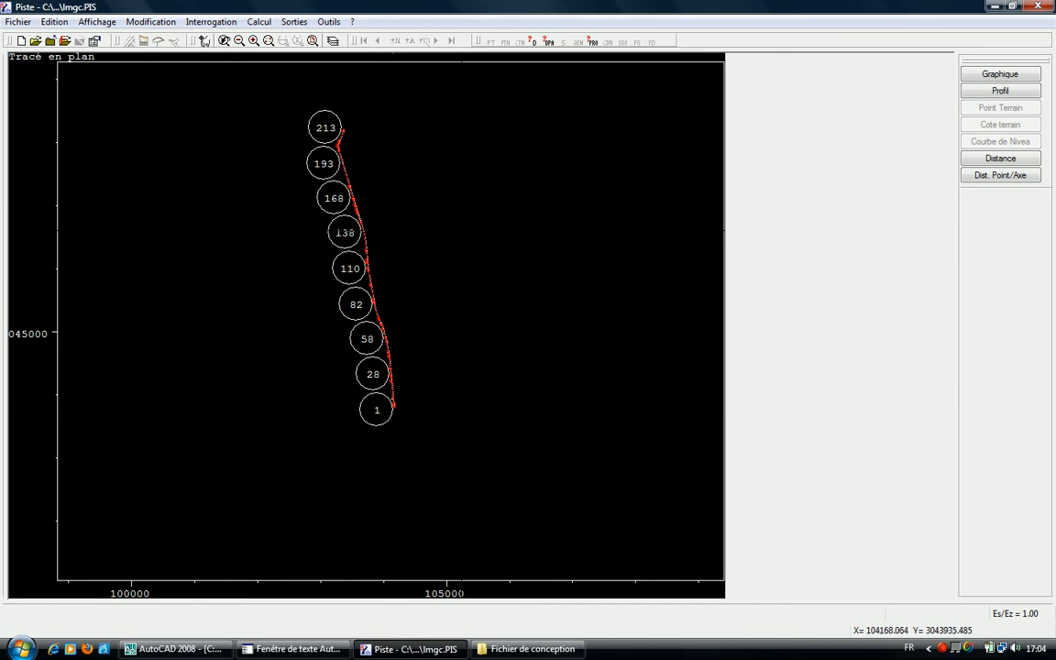
{"action": "right_click", "coordinate": [399, 401]}
{"action": "left_click", "coordinate": [451, 492]}
{"action": "left_click", "coordinate": [412, 422]}
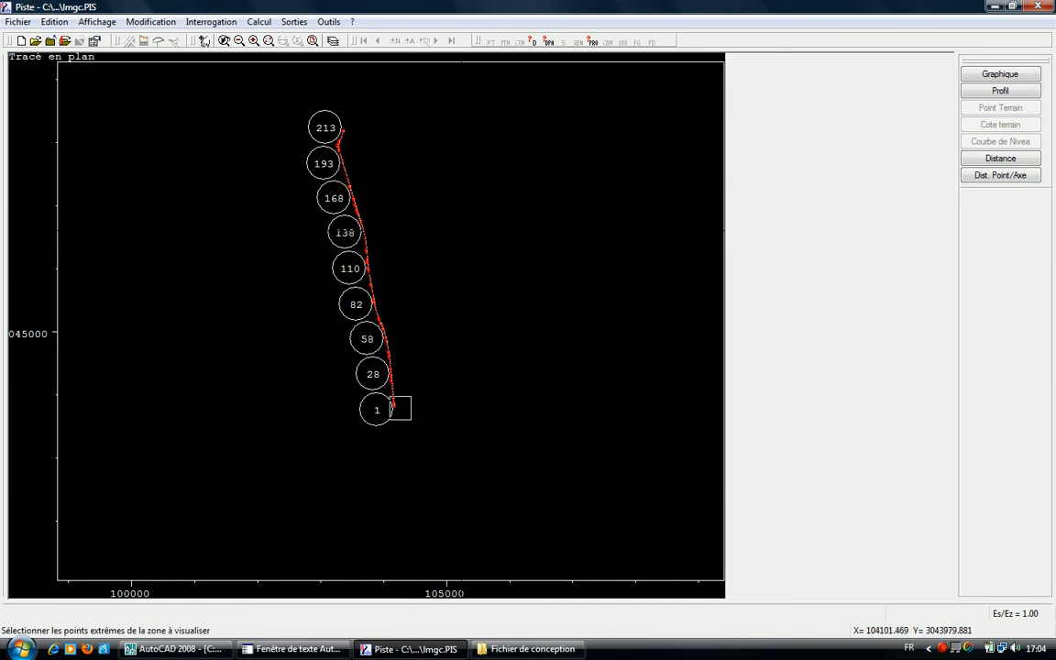
{"action": "left_click", "coordinate": [390, 396]}
{"action": "right_click", "coordinate": [425, 263]}
{"action": "right_click", "coordinate": [453, 155]}
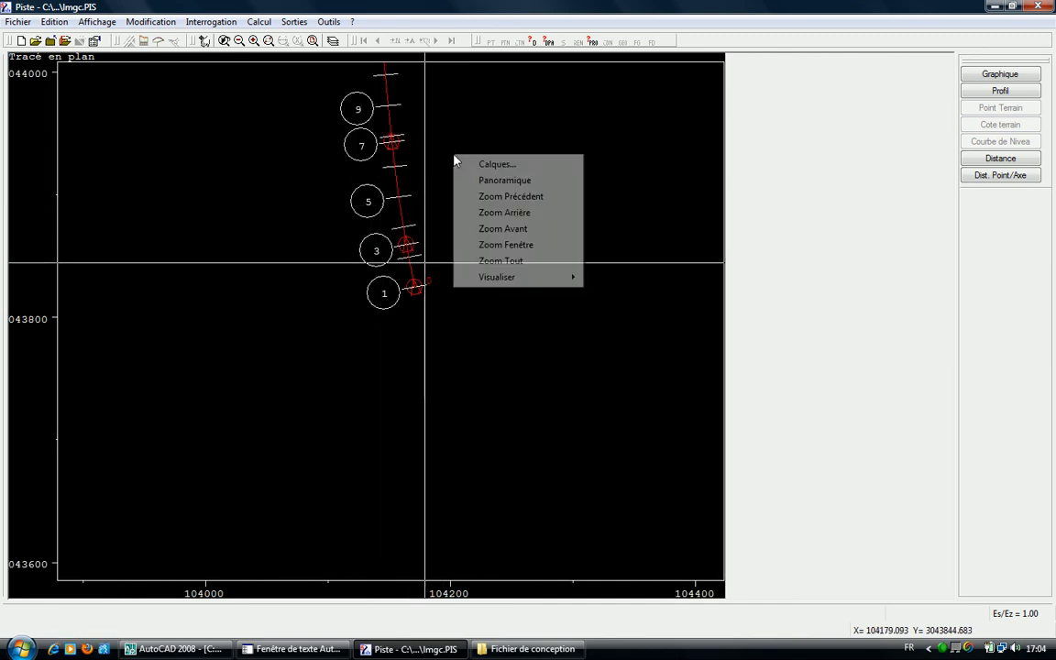
{"action": "left_click", "coordinate": [516, 247]}
{"action": "left_click", "coordinate": [480, 310]}
{"action": "left_click", "coordinate": [465, 304]}
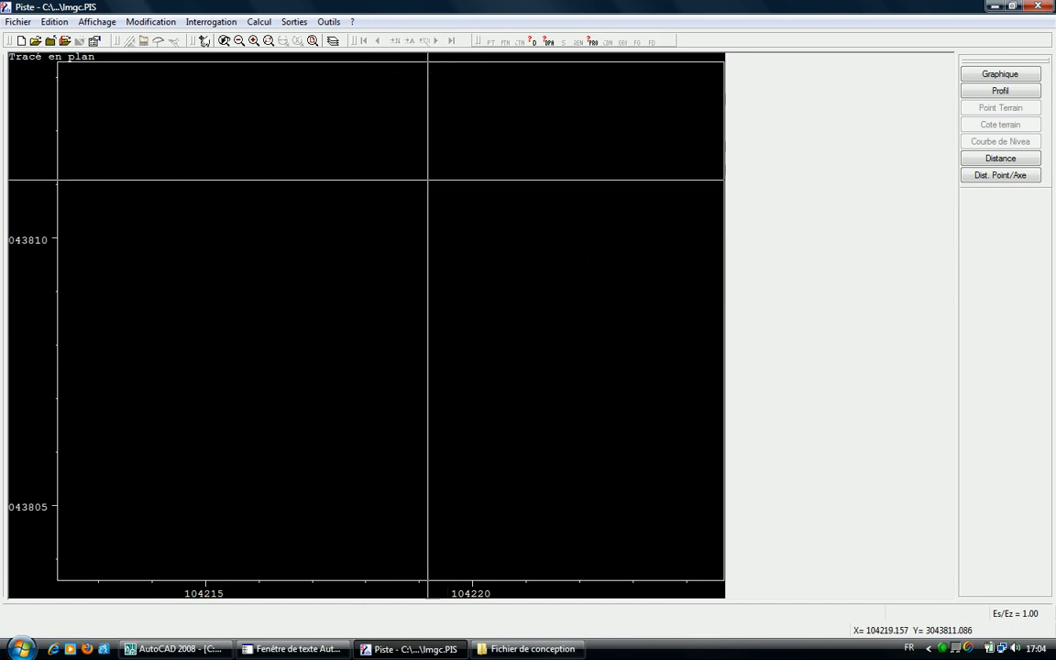
{"action": "right_click", "coordinate": [330, 130]}
{"action": "left_click", "coordinate": [204, 40]}
- Examine profiles 1 to 9 at the start of the axis, comparing the closely spaced ones near the tangency points
{"action": "right_click", "coordinate": [444, 361]}
{"action": "left_click", "coordinate": [486, 449]}
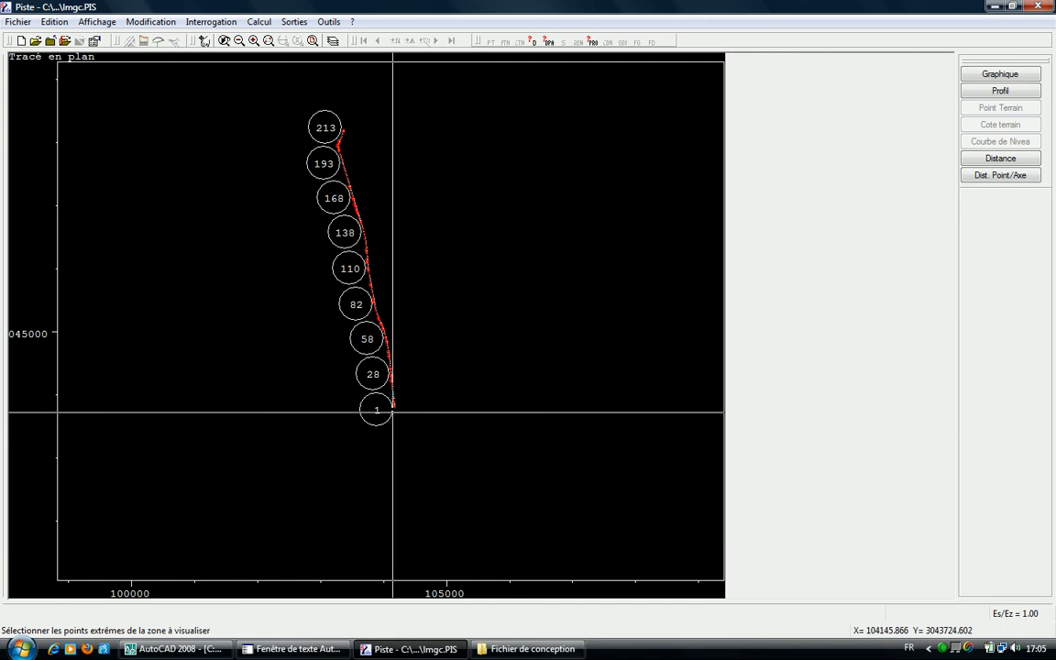
{"action": "left_click", "coordinate": [396, 418]}
{"action": "left_click", "coordinate": [381, 387]}
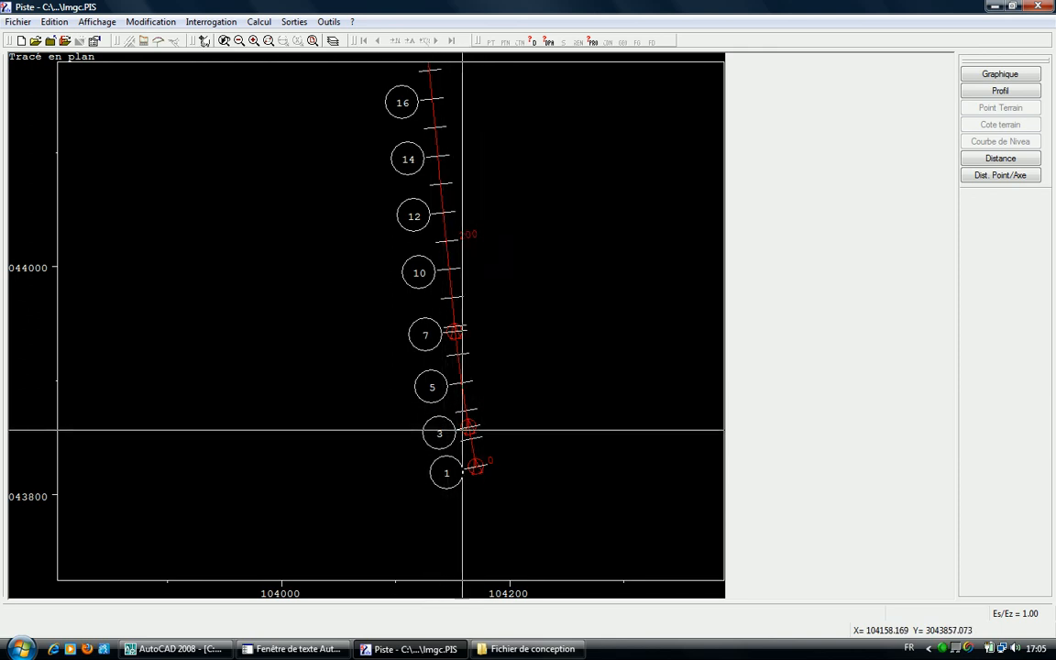
{"action": "right_click", "coordinate": [479, 408]}
{"action": "left_click", "coordinate": [527, 499]}
{"action": "left_click", "coordinate": [515, 496]}
{"action": "left_click", "coordinate": [426, 367]}
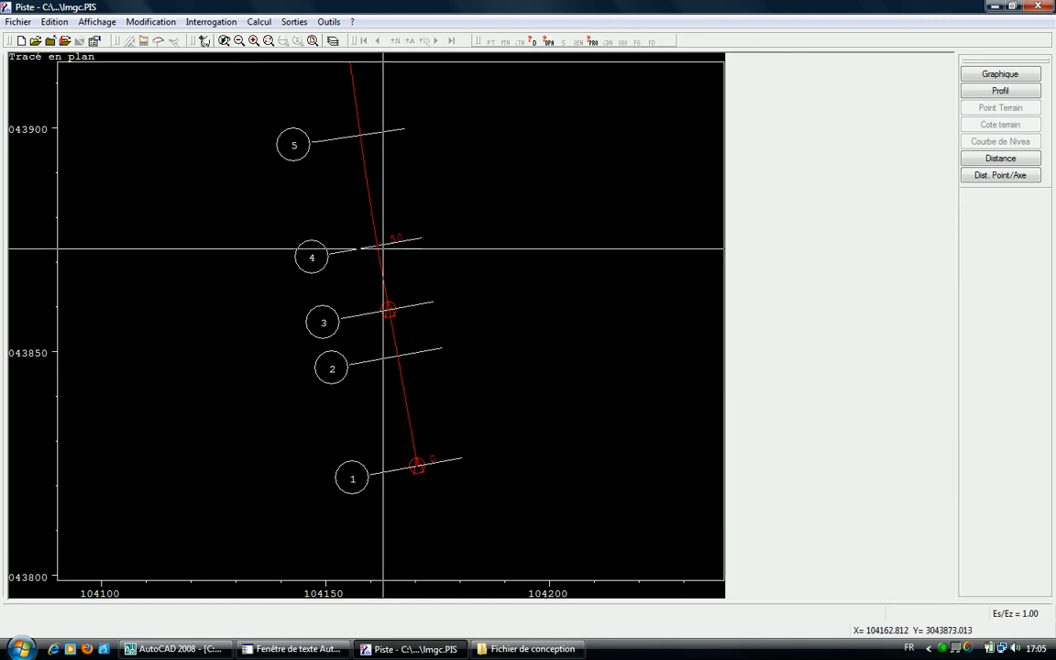
{"action": "right_click", "coordinate": [398, 203]}
{"action": "left_click", "coordinate": [444, 236]}
{"action": "left_click", "coordinate": [441, 129]}
{"action": "left_click", "coordinate": [468, 444]}
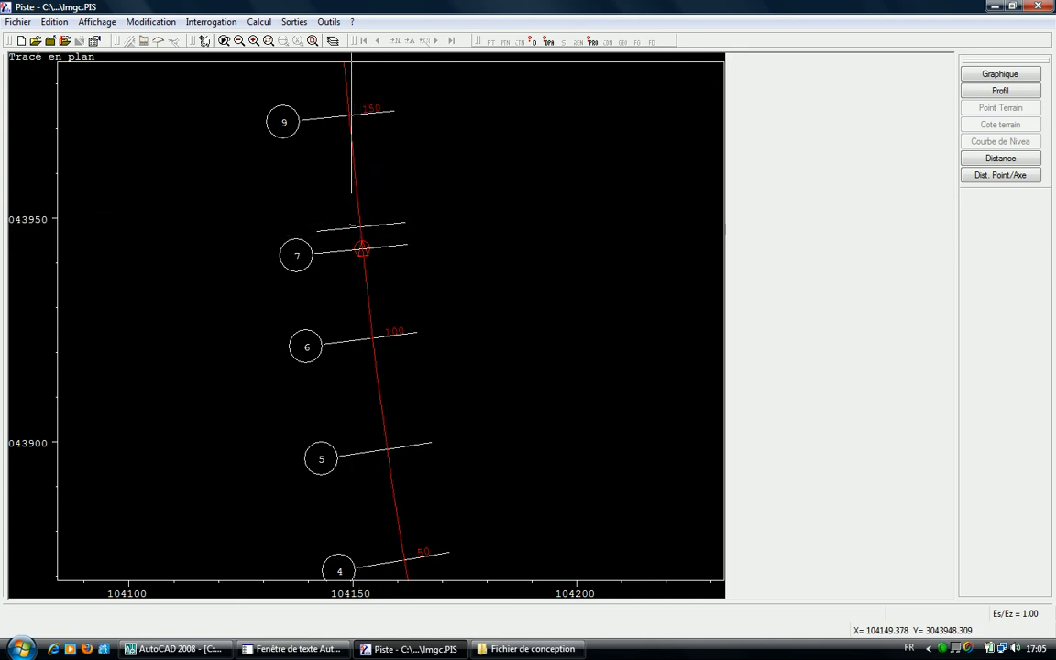
- Close the project and load lmgc.PIS in the profile insertion and deletion utility
{"action": "left_click", "coordinate": [52, 41]}
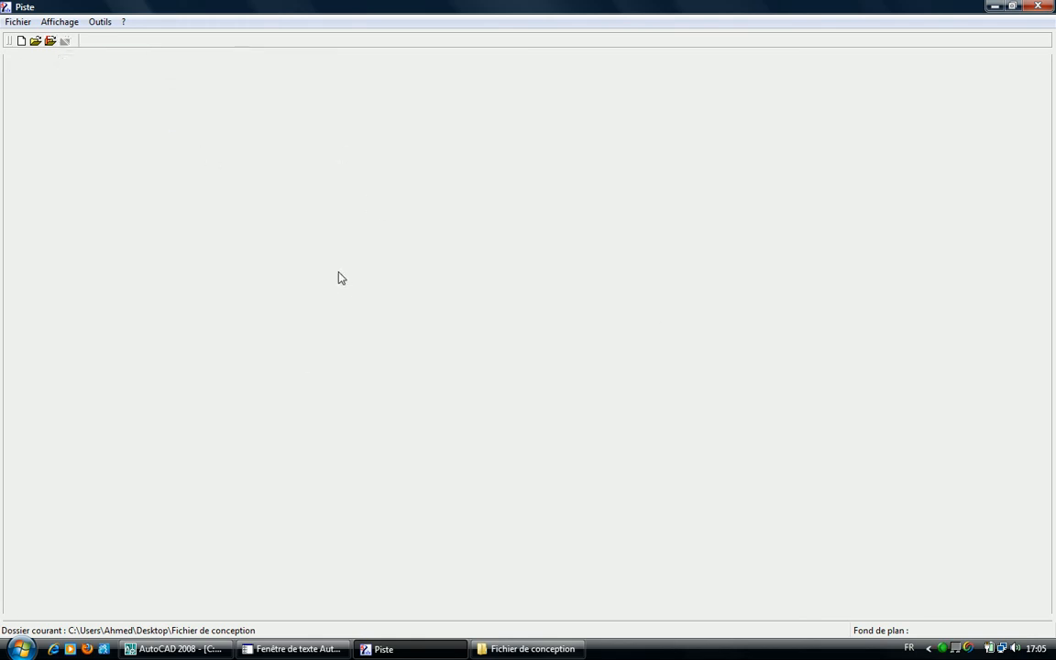
{"action": "left_click", "coordinate": [102, 22]}
{"action": "left_click", "coordinate": [108, 38]}
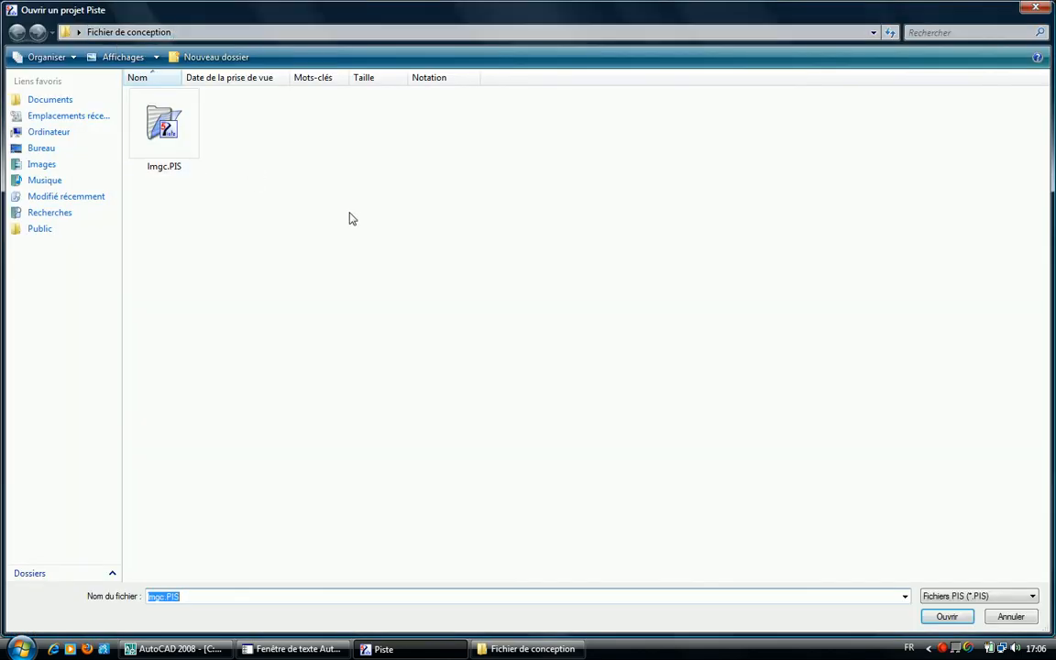
{"action": "double_click", "coordinate": [173, 130]}
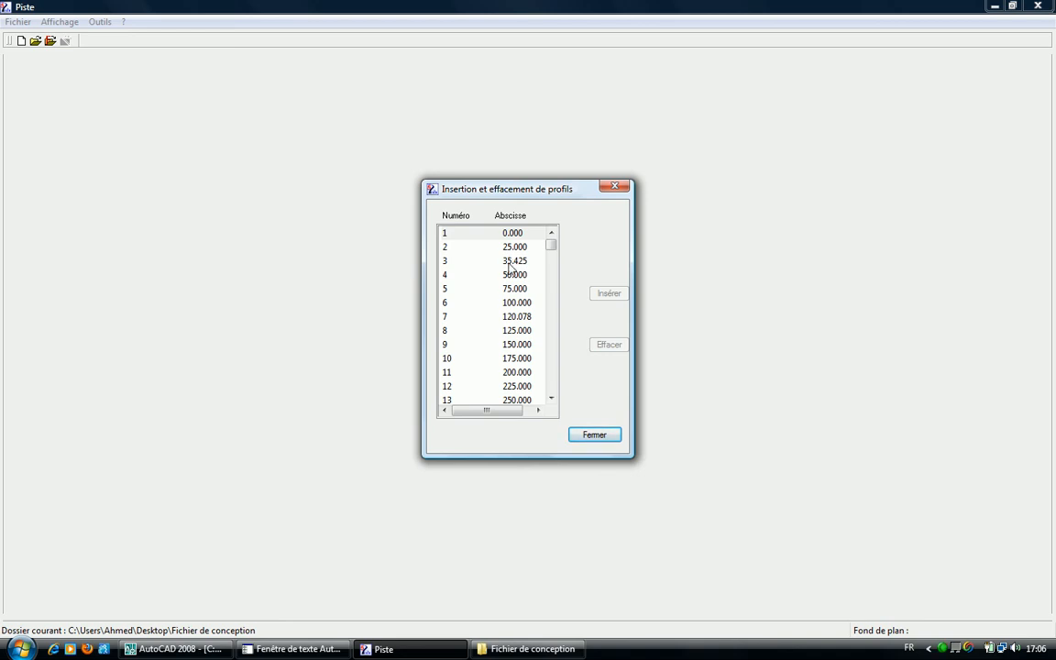
- Delete profile 8 at abscissa 125.000 from the profile list
{"action": "left_click", "coordinate": [516, 331]}
{"action": "left_click", "coordinate": [605, 346]}
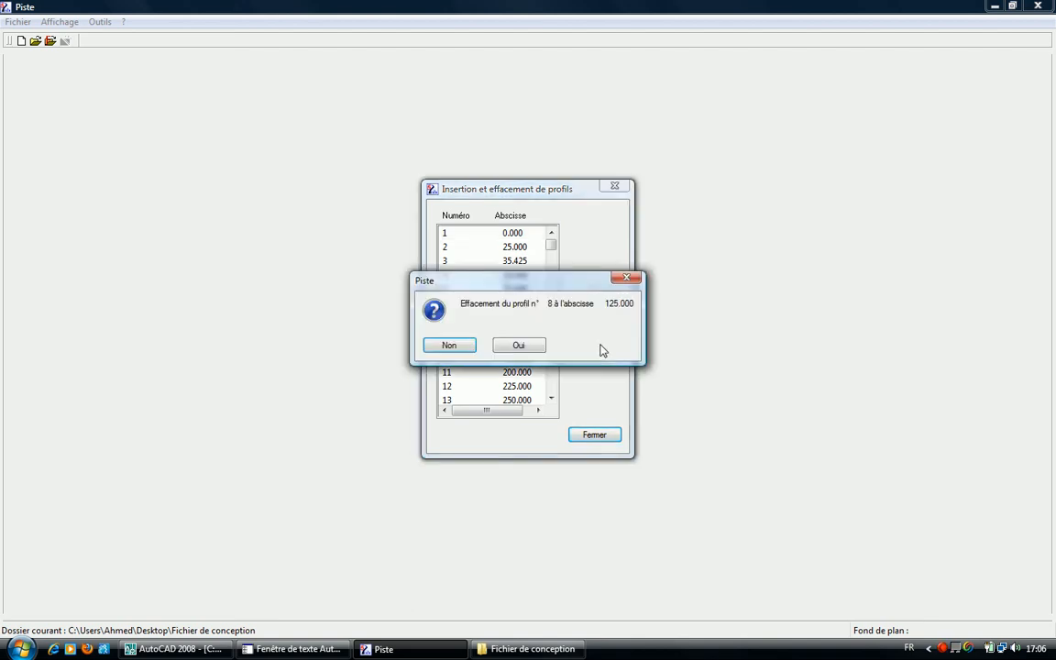
{"action": "left_click", "coordinate": [519, 347]}
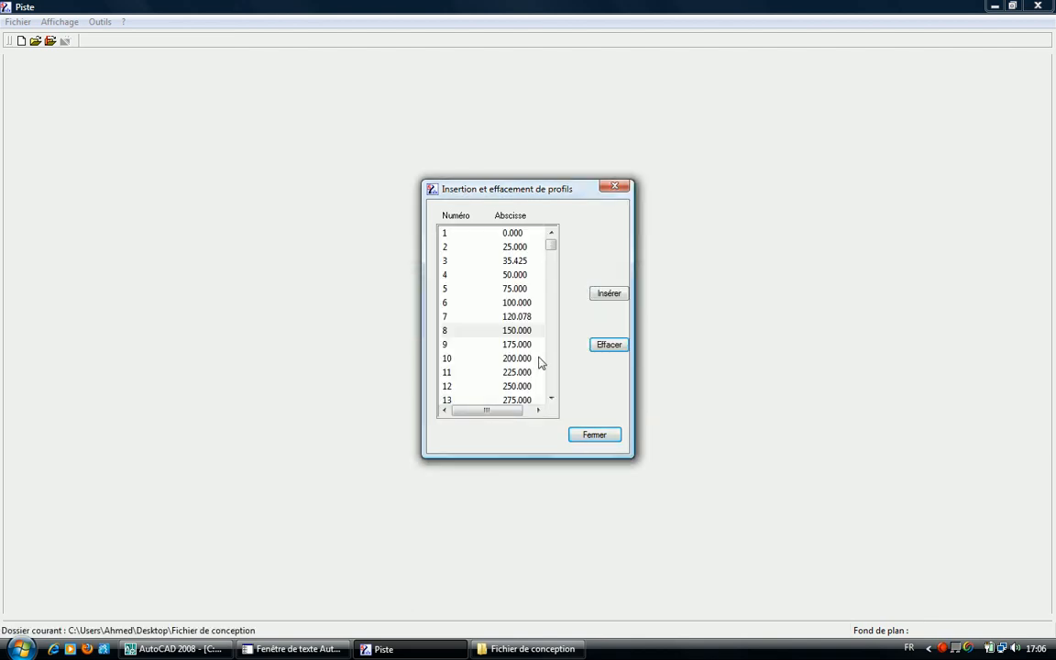
- Delete profile 19 at abscissa 400.000, which lies too close to the tangency profile at 396.511
{"action": "left_click", "coordinate": [518, 317]}
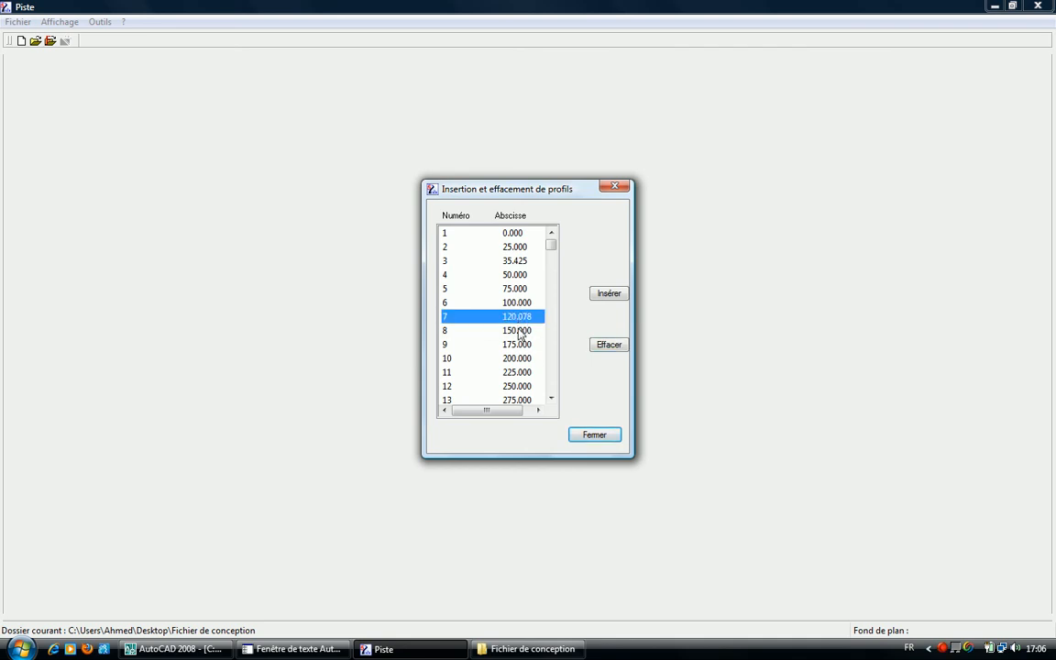
{"action": "left_click", "coordinate": [551, 400]}
{"action": "left_click", "coordinate": [550, 400]}
{"action": "left_click", "coordinate": [551, 399]}
{"action": "left_click", "coordinate": [550, 399]}
{"action": "left_click", "coordinate": [551, 400]}
{"action": "left_click", "coordinate": [551, 399]}
{"action": "left_click", "coordinate": [551, 399]}
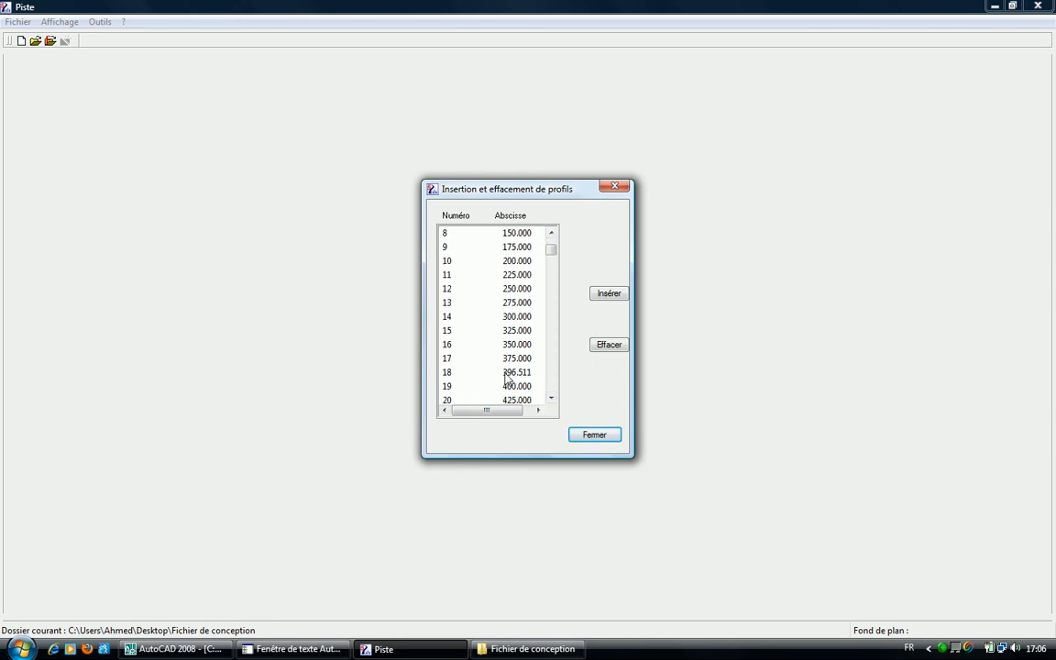
{"action": "left_click", "coordinate": [505, 388]}
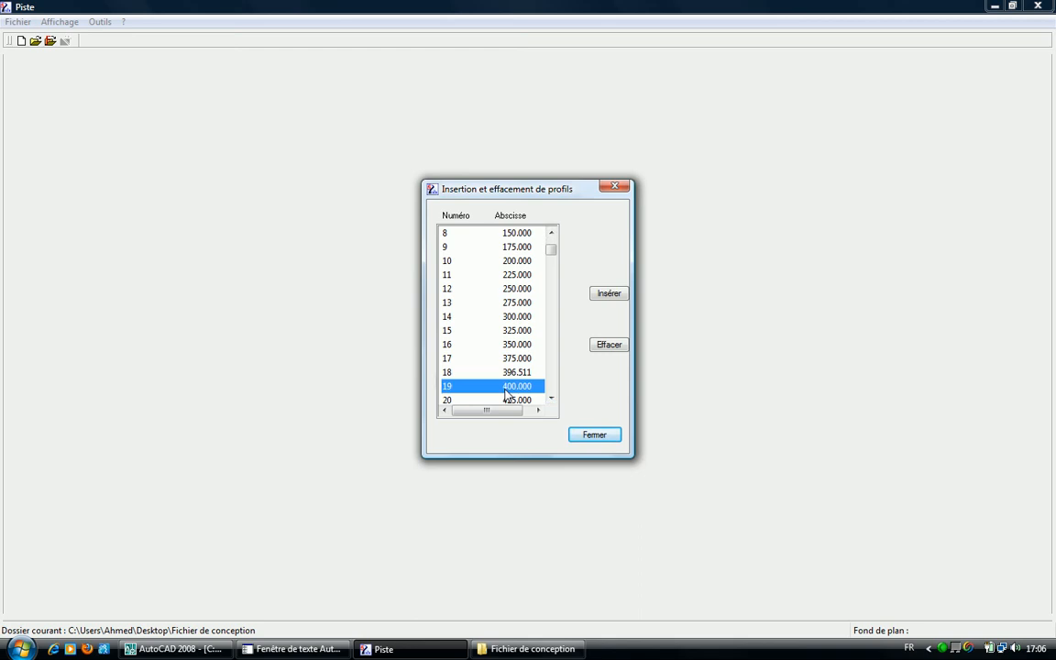
{"action": "left_click", "coordinate": [609, 344]}
{"action": "left_click", "coordinate": [513, 349]}
- Delete profile 22 at abscissa 475.000, keeping the tangency profile at 474.677
{"action": "left_click", "coordinate": [551, 400]}
{"action": "left_click", "coordinate": [551, 400]}
{"action": "left_click", "coordinate": [551, 400]}
{"action": "left_click", "coordinate": [551, 400]}
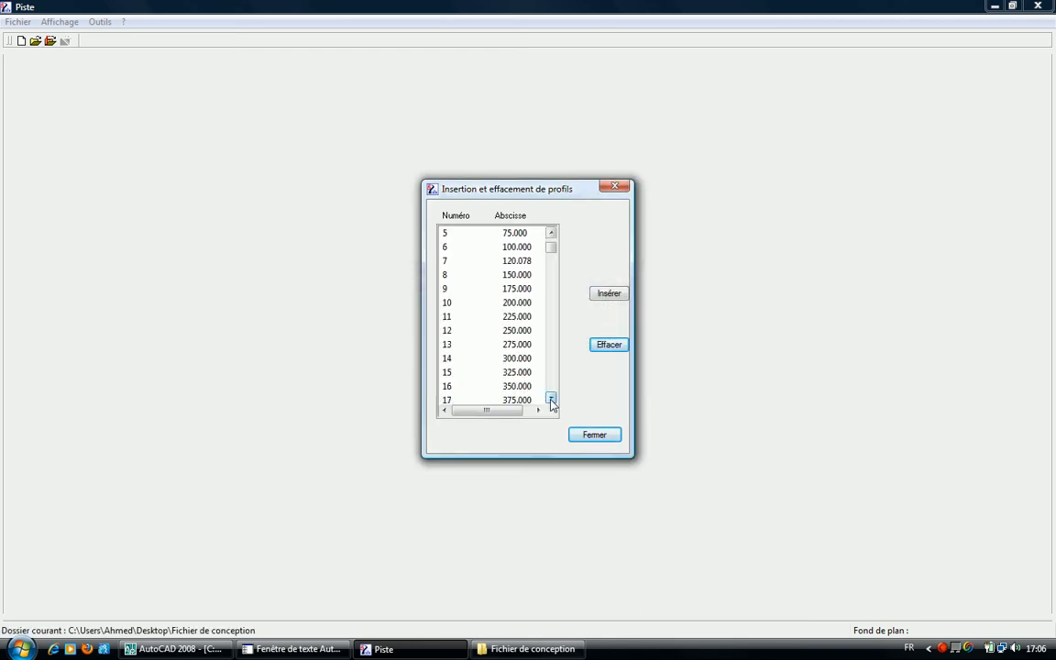
{"action": "left_click", "coordinate": [551, 399]}
{"action": "left_click", "coordinate": [551, 399]}
{"action": "left_click", "coordinate": [551, 398]}
{"action": "left_click", "coordinate": [551, 399]}
{"action": "left_click", "coordinate": [551, 400]}
{"action": "left_click", "coordinate": [551, 400]}
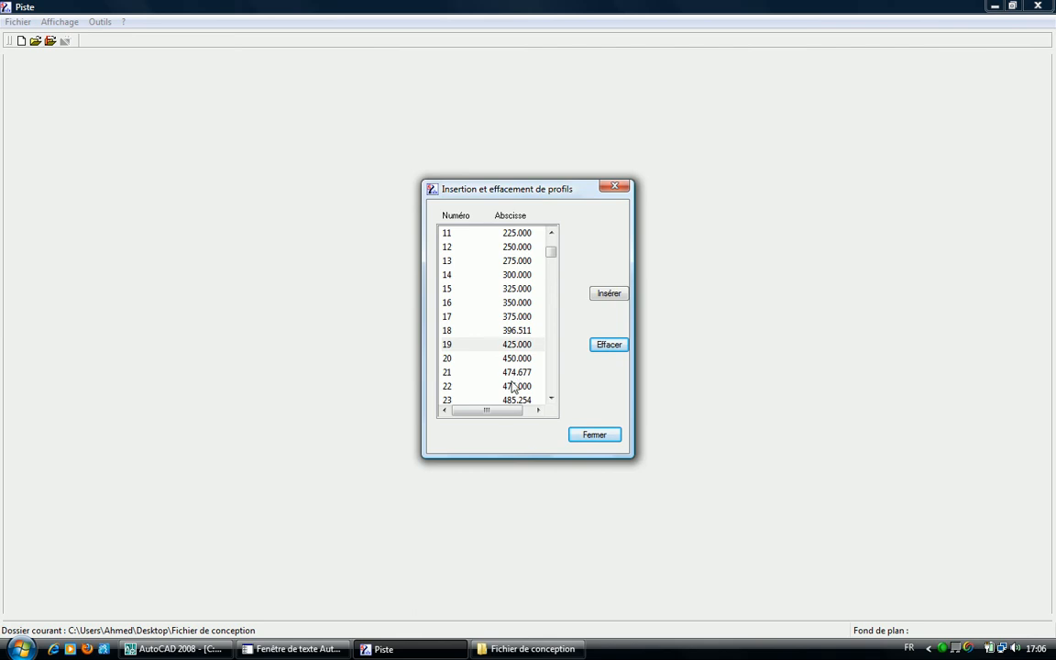
{"action": "left_click", "coordinate": [513, 386]}
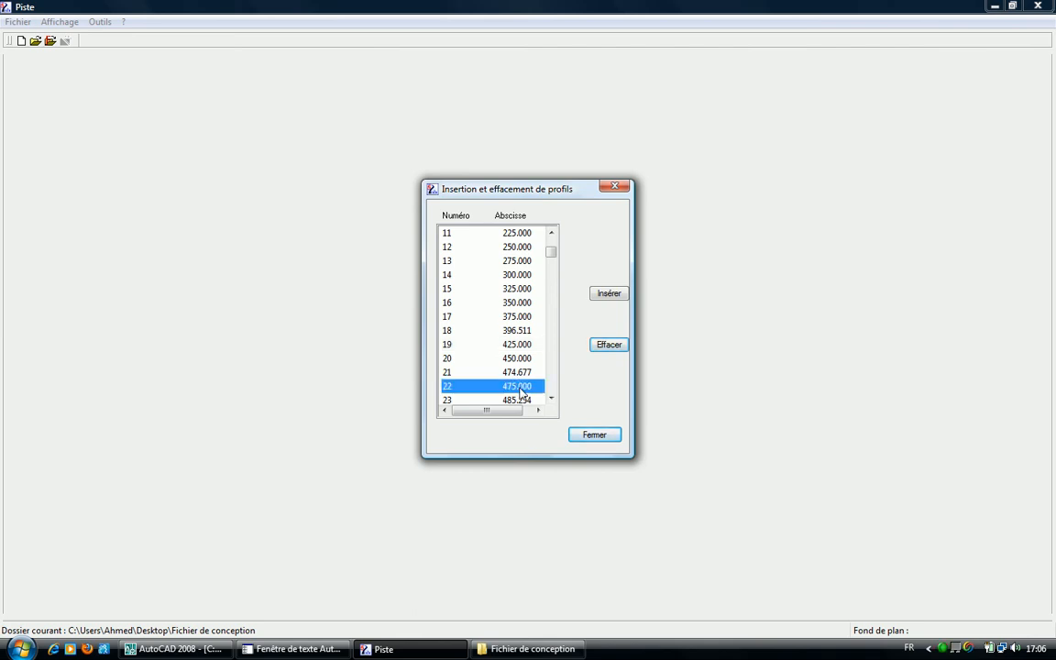
{"action": "left_click", "coordinate": [605, 346]}
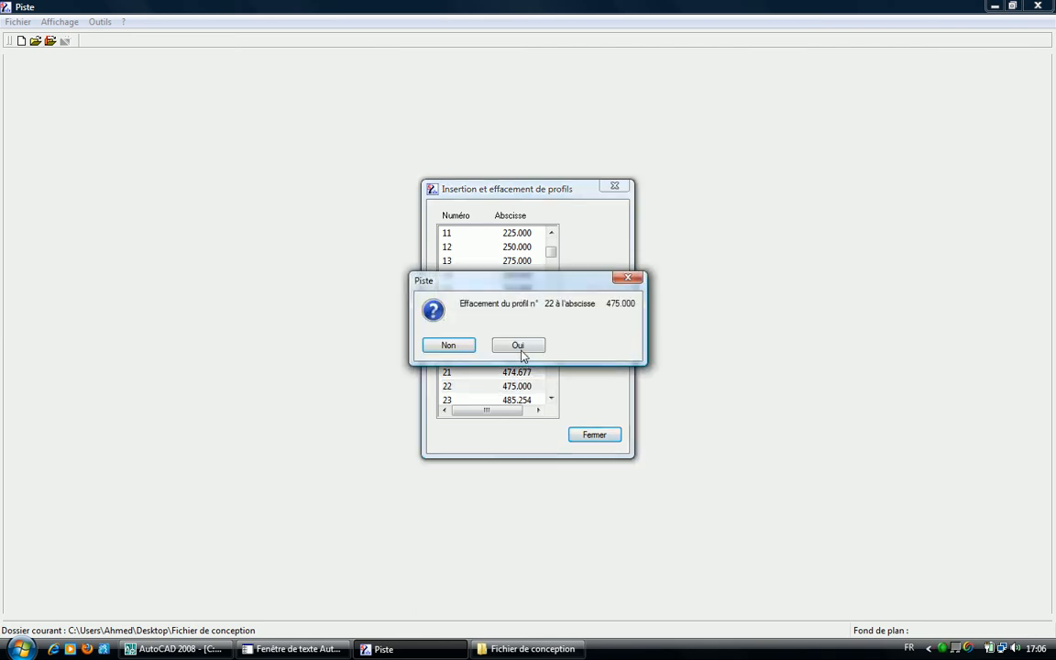
{"action": "left_click", "coordinate": [518, 345]}
- Delete the profile immediately after the one at abscissa 593.096, look through the remaining profiles and close the utility
{"action": "scroll", "coordinate": [493, 353], "scroll_direction": "down", "scroll_amount": 5}
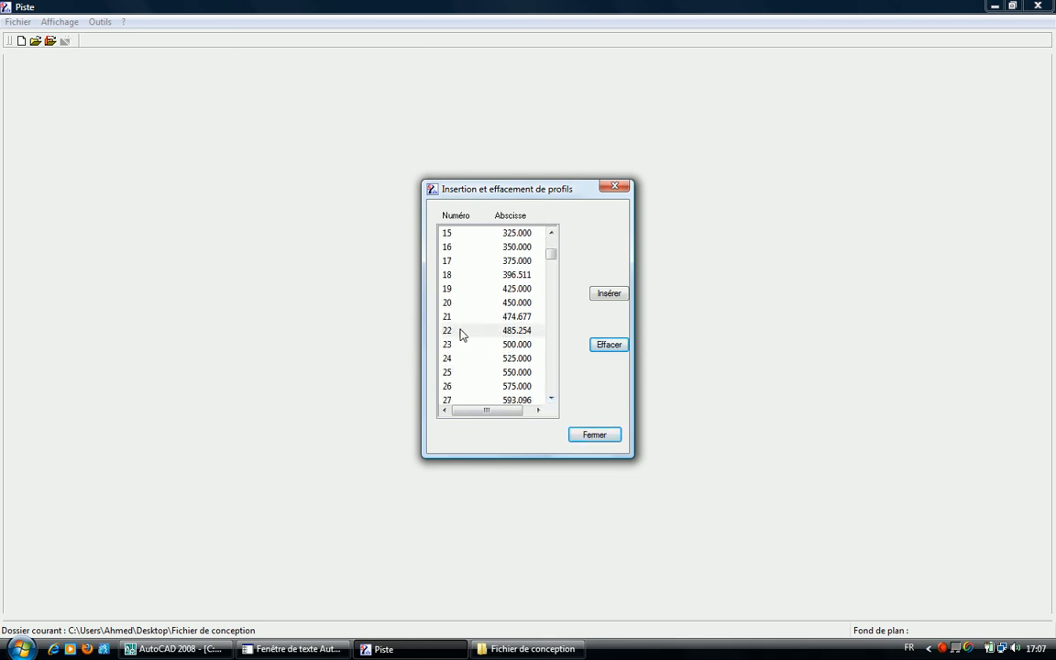
{"action": "left_click", "coordinate": [551, 397]}
{"action": "left_click", "coordinate": [551, 398]}
{"action": "left_click", "coordinate": [551, 398]}
{"action": "left_click", "coordinate": [514, 373]}
{"action": "left_click", "coordinate": [607, 345]}
{"action": "left_click", "coordinate": [517, 345]}
{"action": "left_click", "coordinate": [551, 398]}
{"action": "left_click", "coordinate": [551, 398]}
{"action": "left_click_drag", "start_coordinate": [551, 398], "coordinate": [551, 398]}
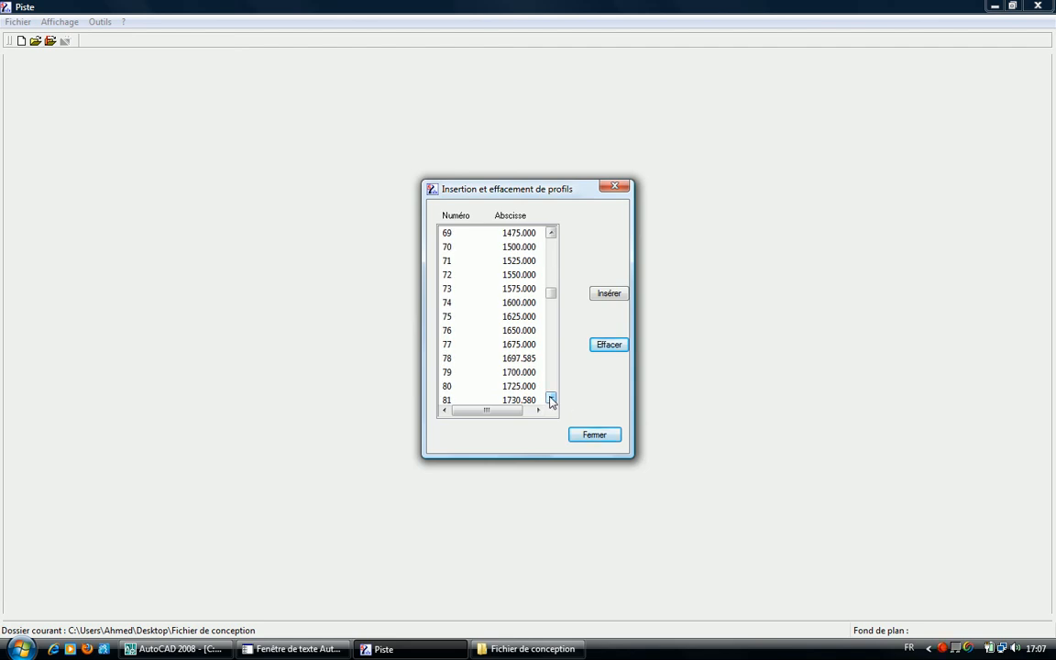
{"action": "left_click", "coordinate": [588, 436]}
- Reopen the project lmgc.PIS and display its plan layout
{"action": "left_click", "coordinate": [35, 41]}
{"action": "double_click", "coordinate": [211, 136]}
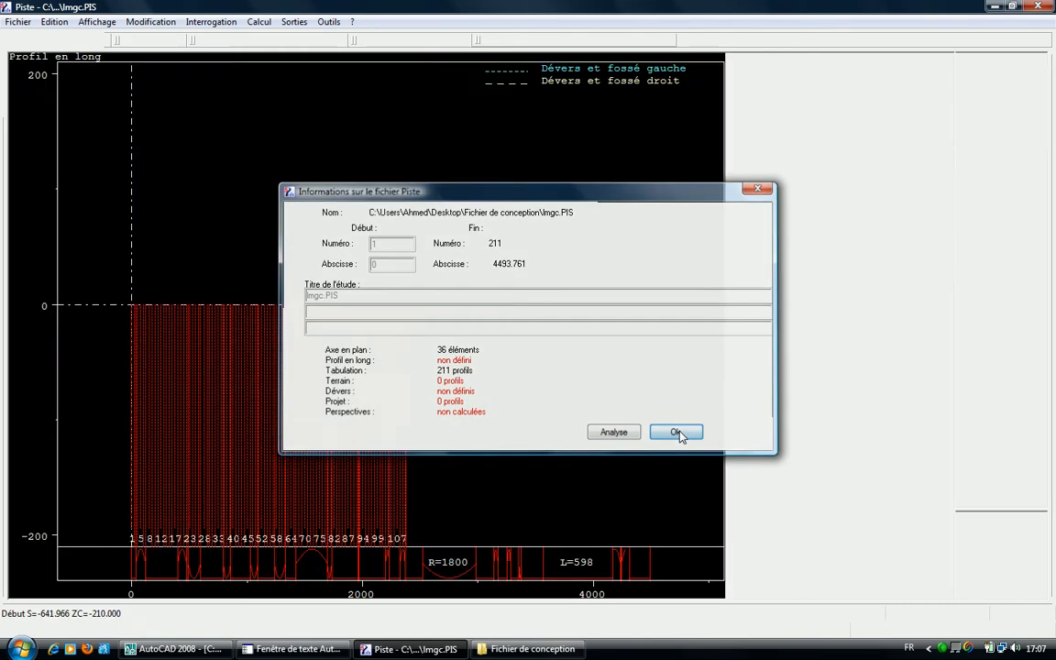
{"action": "left_click", "coordinate": [680, 434]}
{"action": "left_click", "coordinate": [128, 41]}
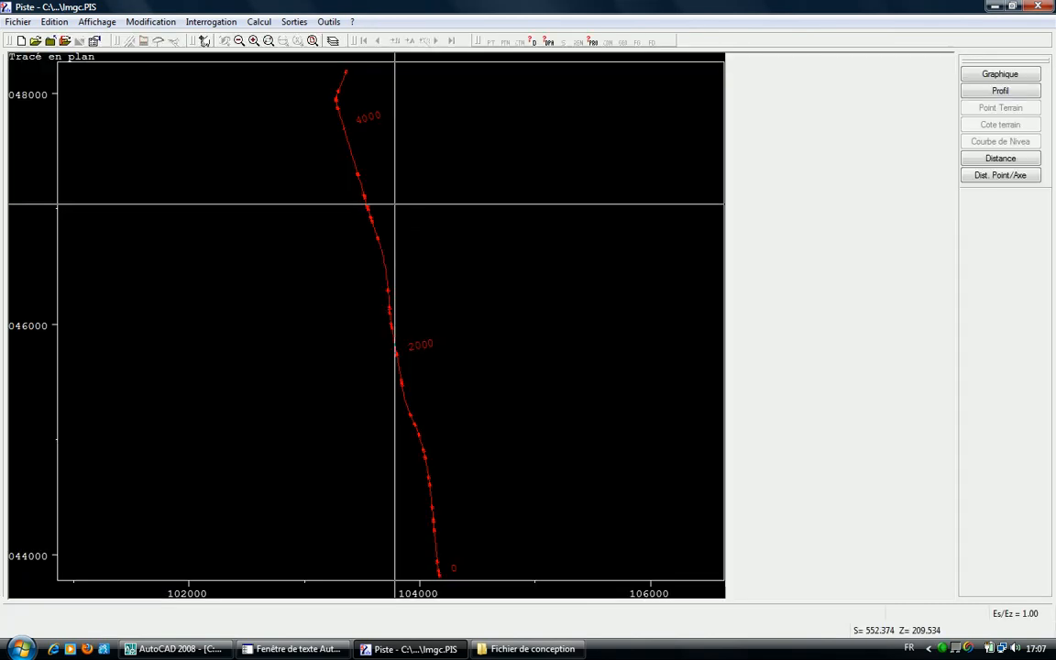
- Turn the Profil layer on again in the plan layout of the reopened project
{"action": "right_click", "coordinate": [395, 203]}
{"action": "left_click", "coordinate": [456, 213]}
{"action": "left_click", "coordinate": [559, 274]}
{"action": "left_click", "coordinate": [495, 402]}
- Check the numbering and spacing of profiles 1 to 10 near the start of the axis
{"action": "right_click", "coordinate": [501, 278]}
{"action": "left_click", "coordinate": [553, 304]}
{"action": "left_click", "coordinate": [525, 438]}
{"action": "left_click", "coordinate": [468, 165]}
{"action": "right_click", "coordinate": [467, 165]}
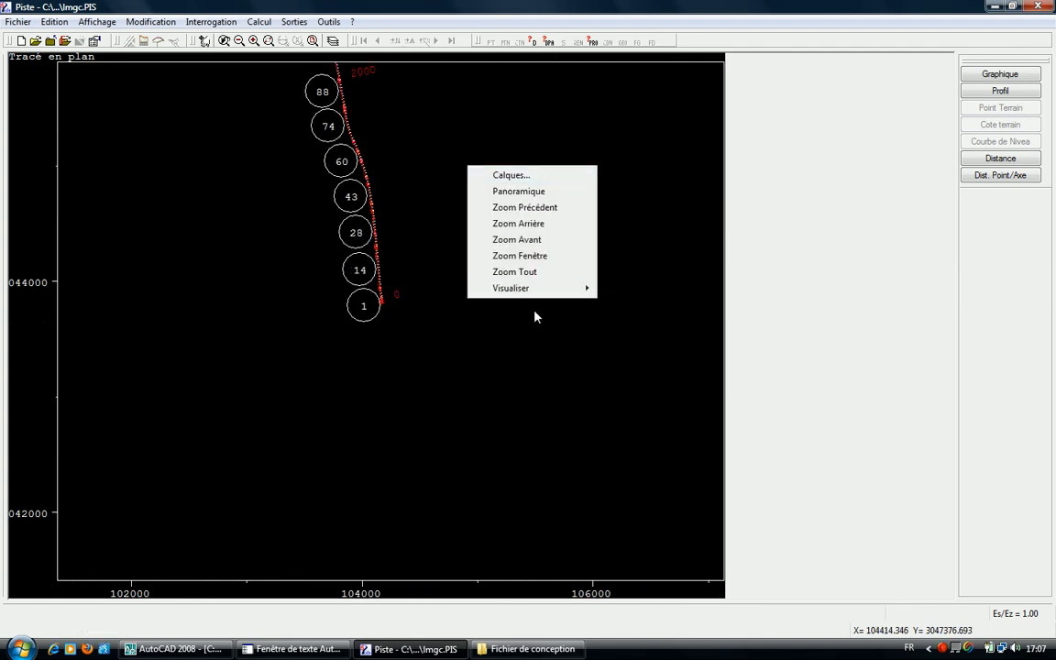
{"action": "left_click", "coordinate": [523, 259]}
{"action": "left_click", "coordinate": [397, 311]}
{"action": "left_click", "coordinate": [370, 289]}
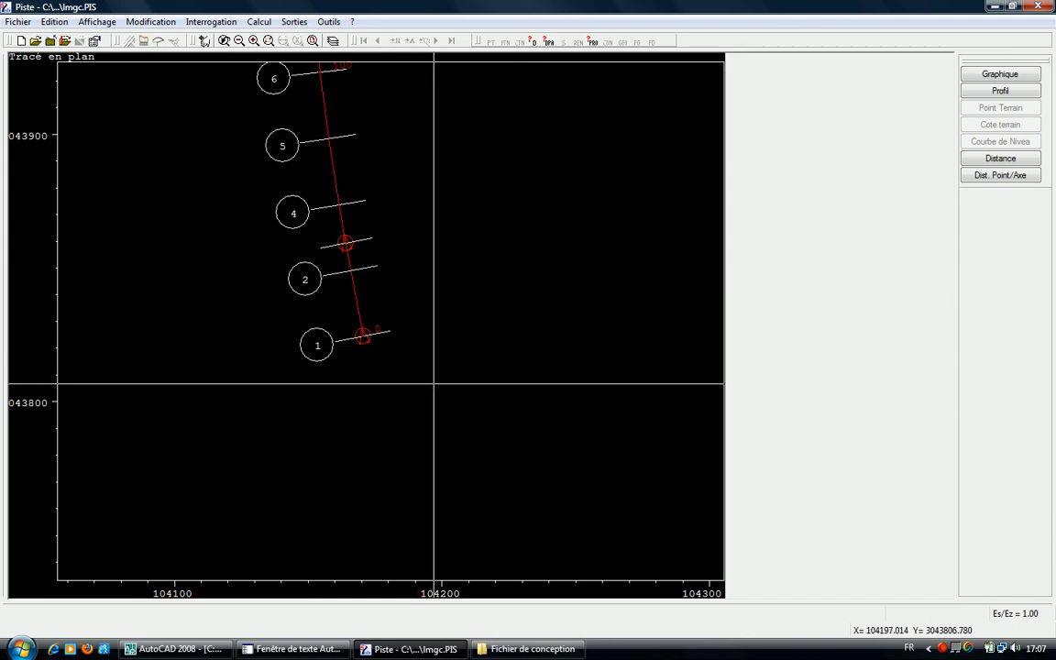
{"action": "right_click", "coordinate": [424, 177]}
{"action": "left_click", "coordinate": [440, 203]}
{"action": "left_click", "coordinate": [436, 135]}
{"action": "left_click", "coordinate": [447, 302]}
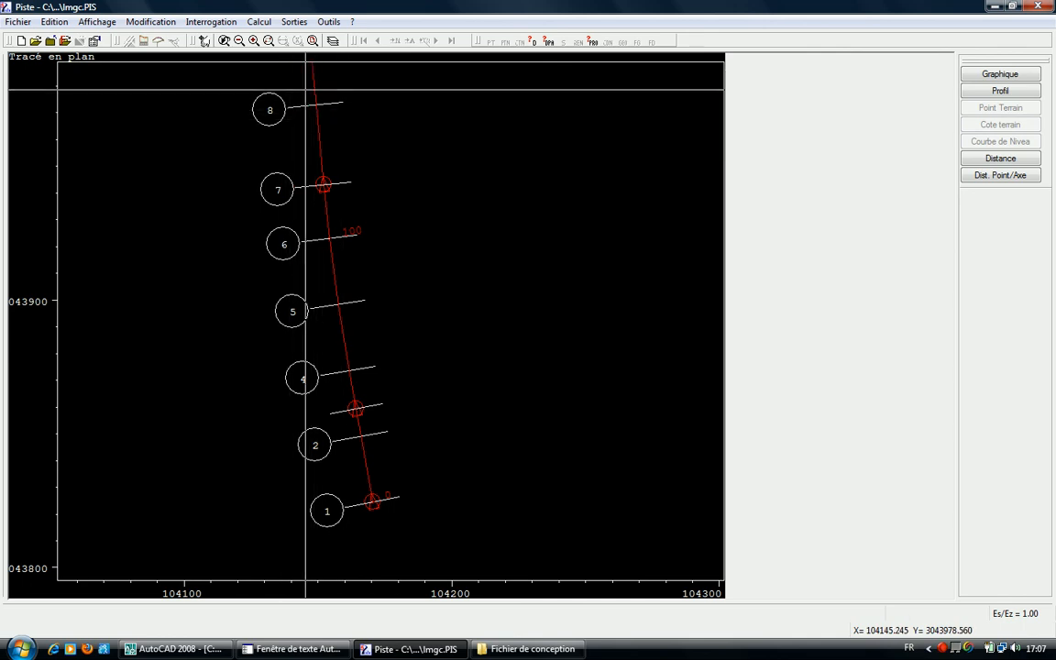
{"action": "right_click", "coordinate": [353, 114]}
{"action": "left_click", "coordinate": [383, 139]}
{"action": "left_click", "coordinate": [390, 117]}
{"action": "left_click", "coordinate": [399, 211]}
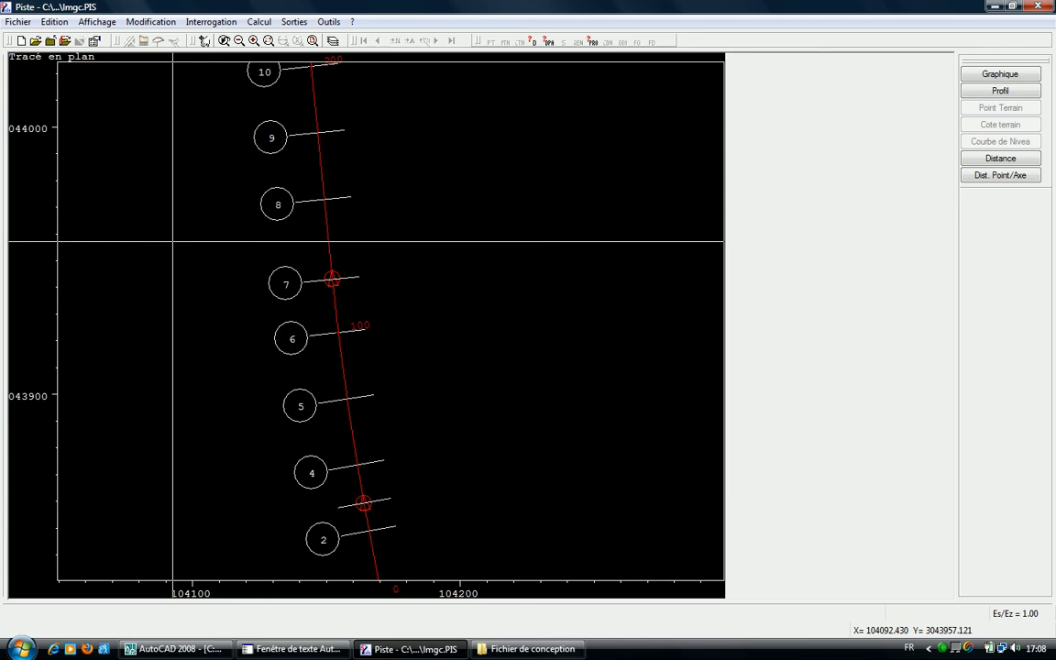
- Export the plan layout, with profile traces and plan axis by elements, as the new DXF file lmgc.DXF
{"action": "left_click", "coordinate": [160, 649]}
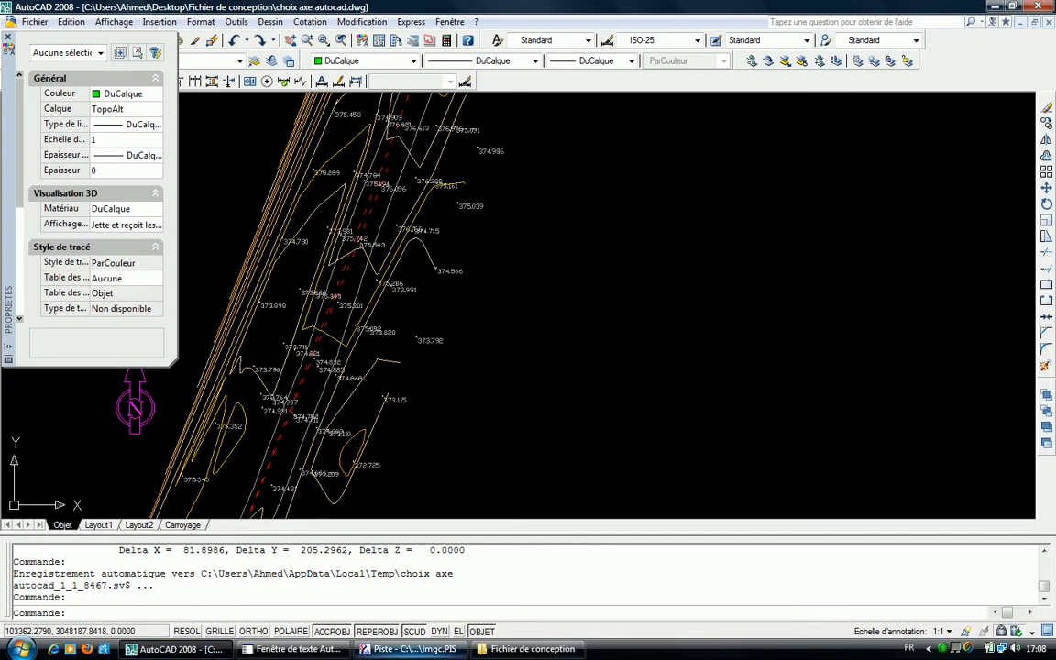
{"action": "left_click", "coordinate": [408, 649]}
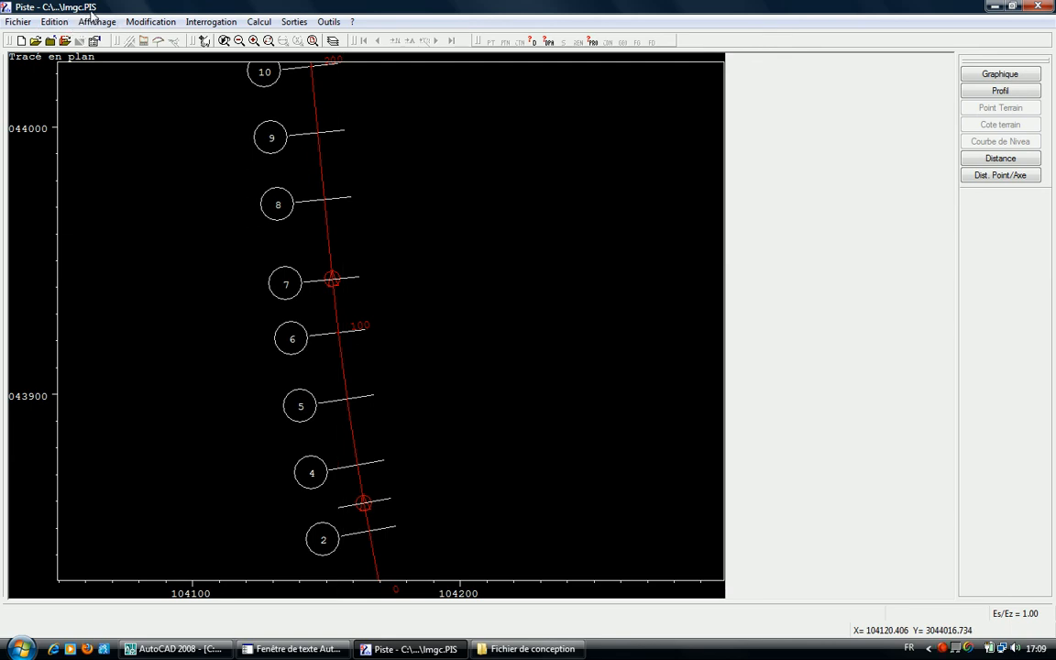
{"action": "left_click", "coordinate": [18, 22]}
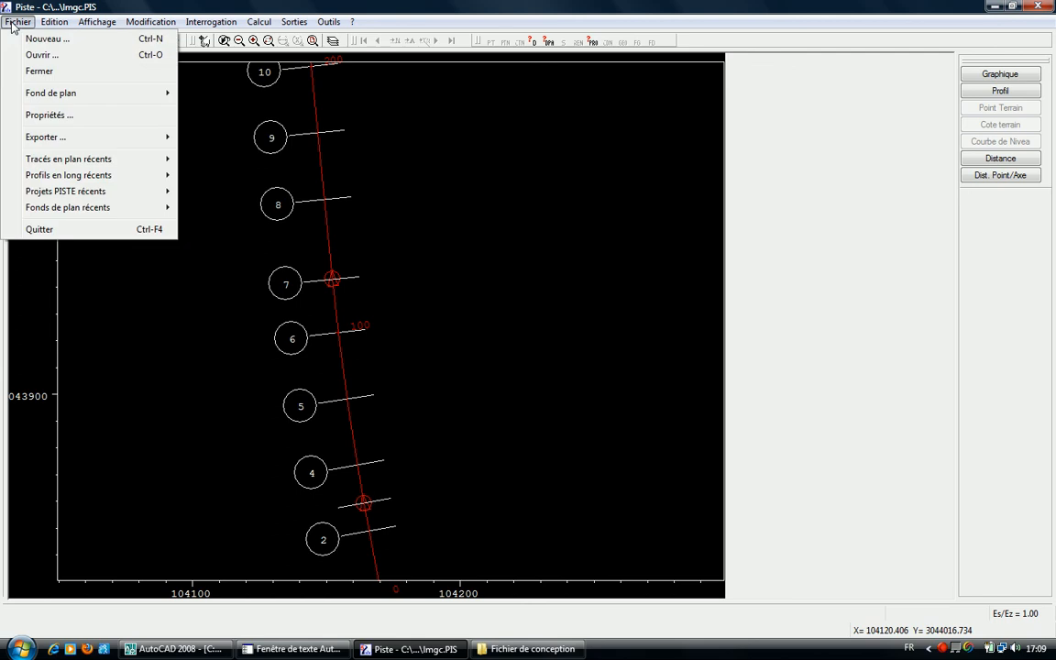
{"action": "mouse_move", "coordinate": [46, 145]}
{"action": "left_click", "coordinate": [210, 138]}
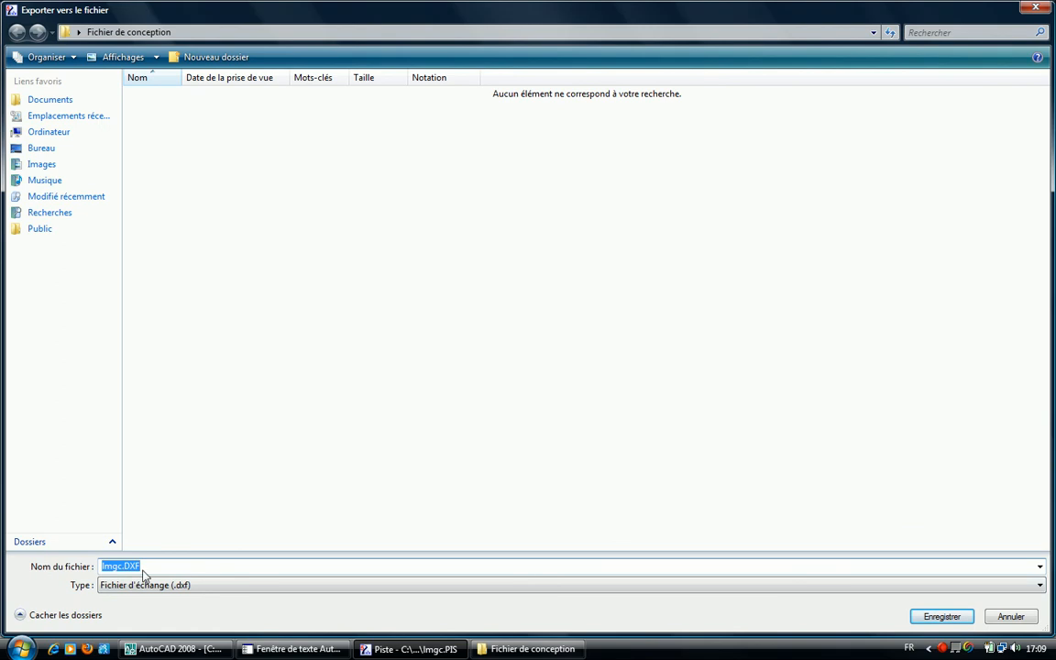
{"action": "left_click", "coordinate": [943, 617]}
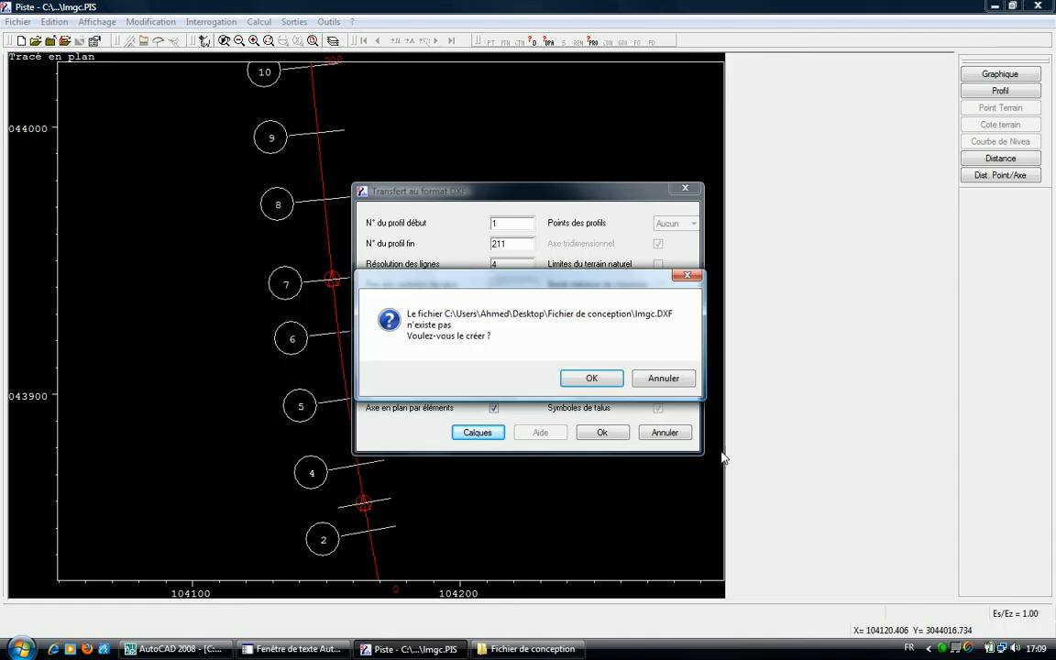
{"action": "left_click", "coordinate": [592, 378]}
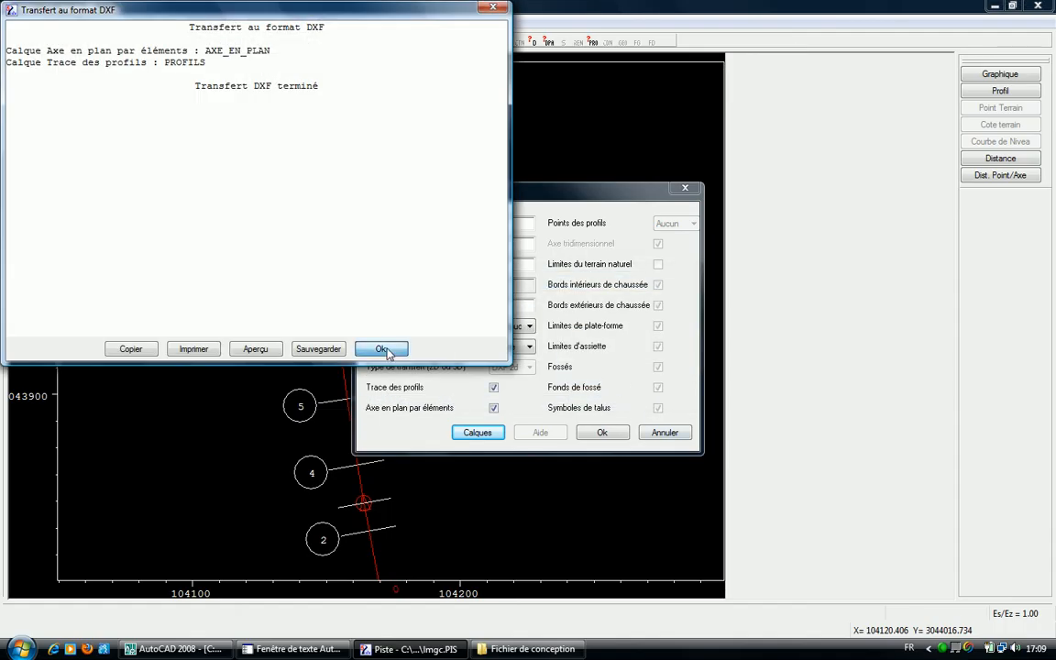
{"action": "left_click", "coordinate": [381, 349]}
- Switch to AutoCAD and open lmgc.DXF, reading acad.lsp in the first drawing only
{"action": "left_click", "coordinate": [174, 649]}
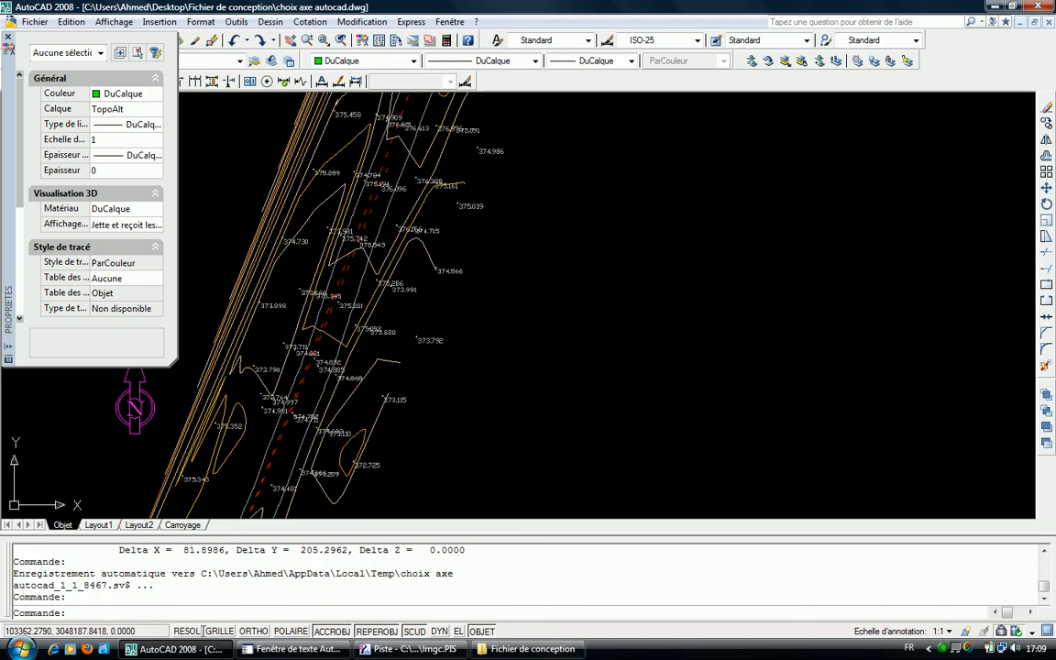
{"action": "left_click", "coordinate": [7, 40]}
{"action": "left_click", "coordinate": [34, 40]}
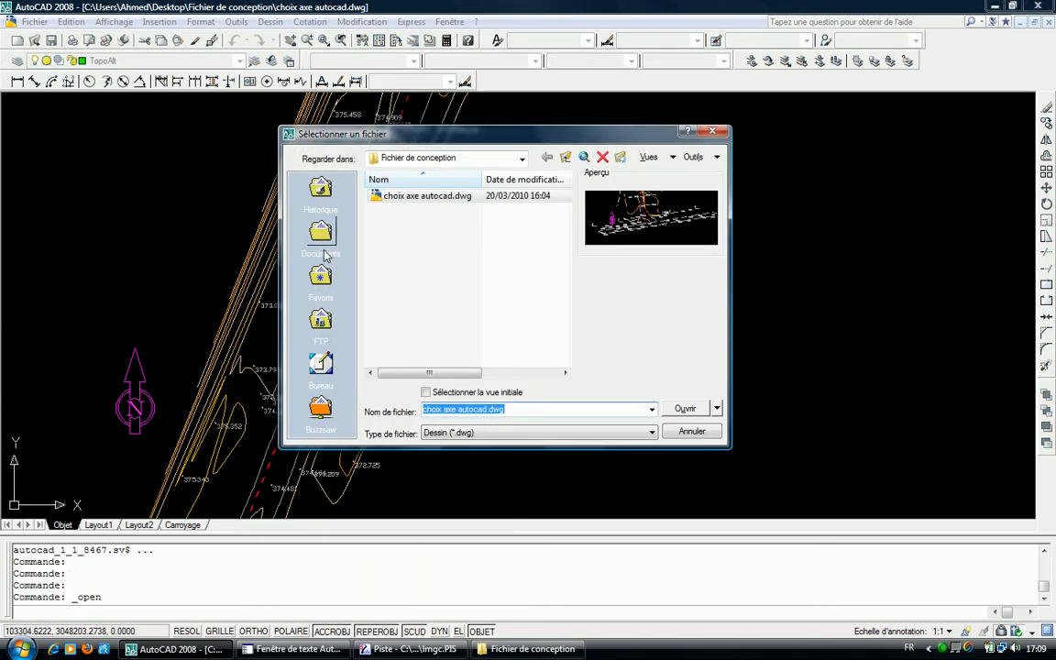
{"action": "left_click", "coordinate": [460, 434]}
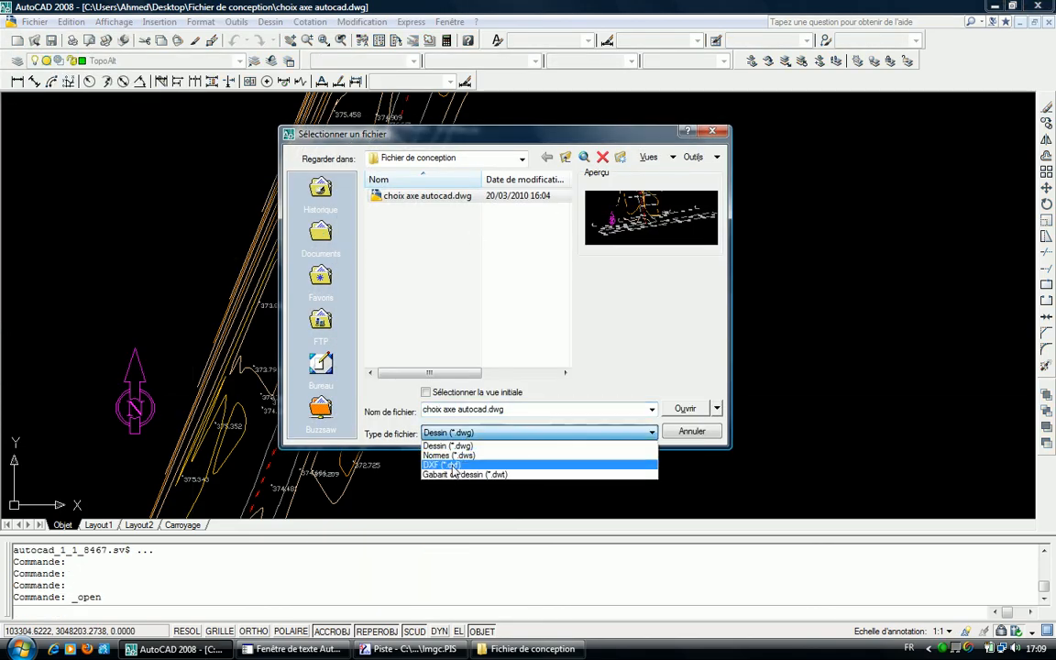
{"action": "left_click", "coordinate": [452, 471]}
{"action": "double_click", "coordinate": [409, 198]}
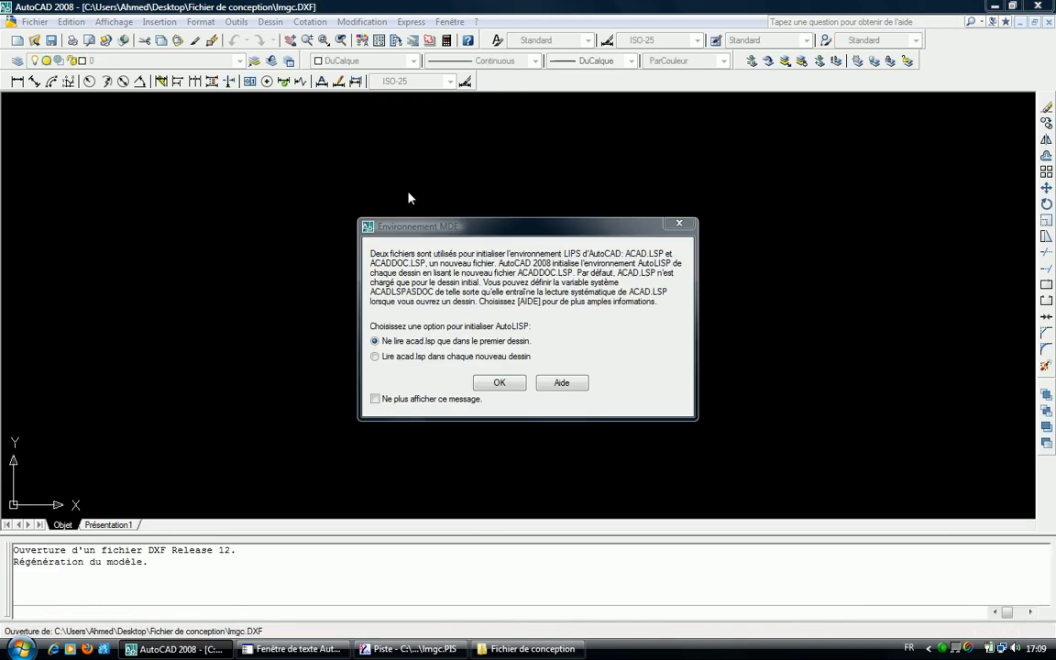
{"action": "left_click", "coordinate": [500, 380]}
- Examine the exported axis and its numbered profiles near the start, then view the whole alignment
{"action": "middle_click", "coordinate": [353, 195]}
{"action": "middle_click", "coordinate": [353, 195]}
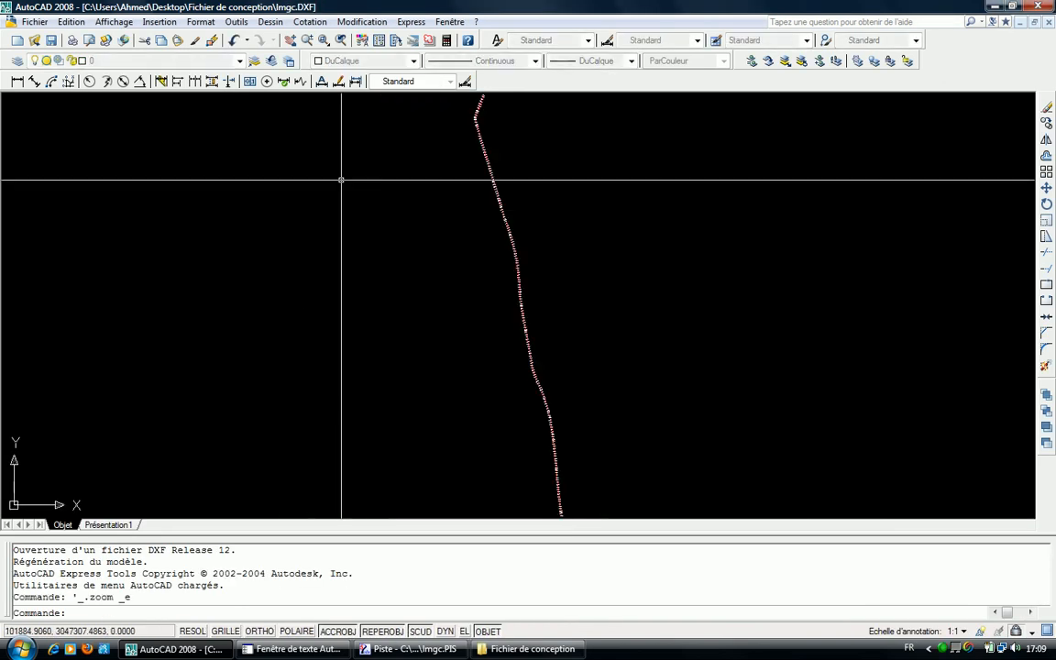
{"action": "middle_click_drag", "start_coordinate": [558, 488], "coordinate": [528, 387]}
{"action": "scroll", "coordinate": [527, 416], "scroll_direction": "up", "scroll_amount": 5}
{"action": "scroll", "coordinate": [497, 413], "scroll_direction": "up", "scroll_amount": 10}
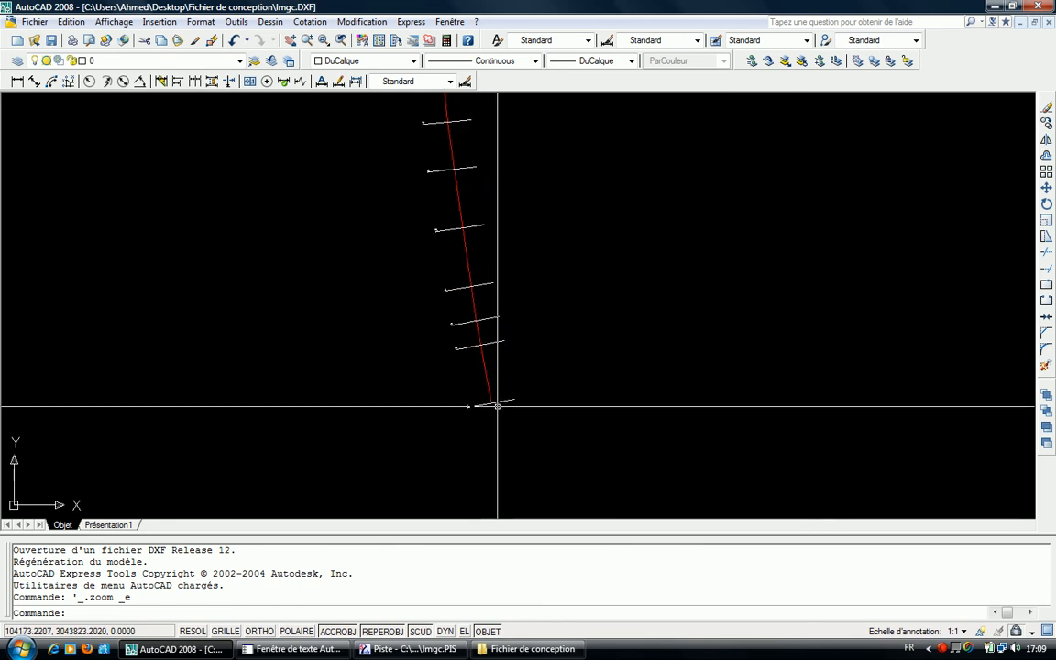
{"action": "key", "text": "Escape"}
{"action": "left_click", "coordinate": [539, 483]}
{"action": "left_click", "coordinate": [348, 177]}
{"action": "key", "text": "Escape"}
{"action": "middle_click_drag", "start_coordinate": [433, 128], "coordinate": [425, 255]}
{"action": "key", "text": "Escape"}
{"action": "scroll", "coordinate": [425, 255], "scroll_direction": "up", "scroll_amount": 5}
{"action": "left_click", "coordinate": [450, 277]}
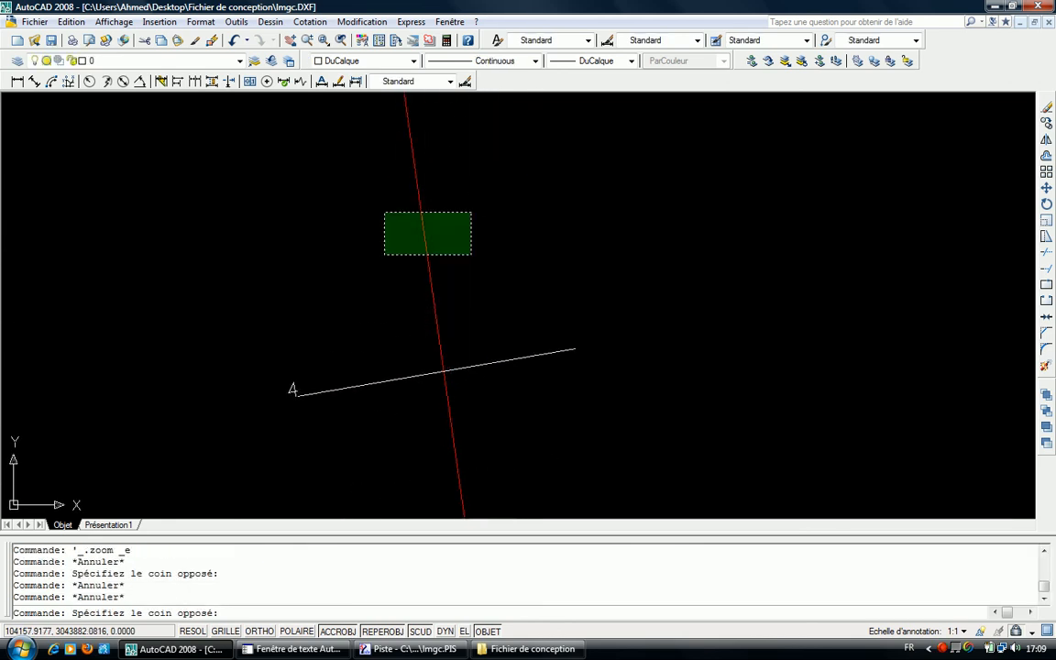
{"action": "left_click", "coordinate": [405, 266]}
{"action": "scroll", "coordinate": [405, 266], "scroll_direction": "down", "scroll_amount": 10}
{"action": "scroll", "coordinate": [407, 191], "scroll_direction": "up", "scroll_amount": 8}
{"action": "key", "text": "Escape"}
{"action": "left_click", "coordinate": [365, 182]}
{"action": "left_click", "coordinate": [263, 149]}
{"action": "scroll", "coordinate": [265, 156], "scroll_direction": "down", "scroll_amount": 5}
{"action": "middle_click_drag", "start_coordinate": [285, 204], "coordinate": [332, 448]}
{"action": "scroll", "coordinate": [339, 318], "scroll_direction": "up", "scroll_amount": 3}
{"action": "key", "text": "Escape"}
{"action": "scroll", "coordinate": [344, 311], "scroll_direction": "down", "scroll_amount": 10}
{"action": "middle_click_drag", "start_coordinate": [344, 310], "coordinate": [369, 423]}
{"action": "scroll", "coordinate": [367, 320], "scroll_direction": "down", "scroll_amount": 3}
{"action": "scroll", "coordinate": [405, 459], "scroll_direction": "down", "scroll_amount": 4}
{"action": "middle_click_drag", "start_coordinate": [405, 459], "coordinate": [338, 414]}
{"action": "key", "text": "Escape"}
- Copy the entire axis and all profiles of lmgc.DXF with base point 0,0
{"action": "left_click", "coordinate": [404, 434]}
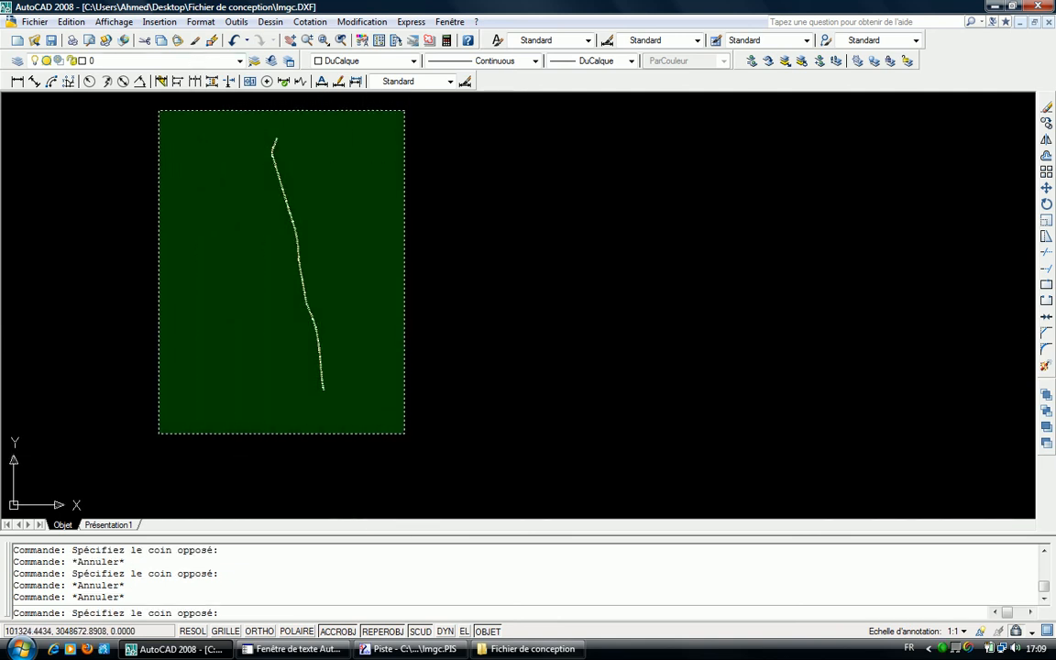
{"action": "left_click", "coordinate": [149, 96]}
{"action": "left_click", "coordinate": [71, 21]}
{"action": "left_click", "coordinate": [114, 103]}
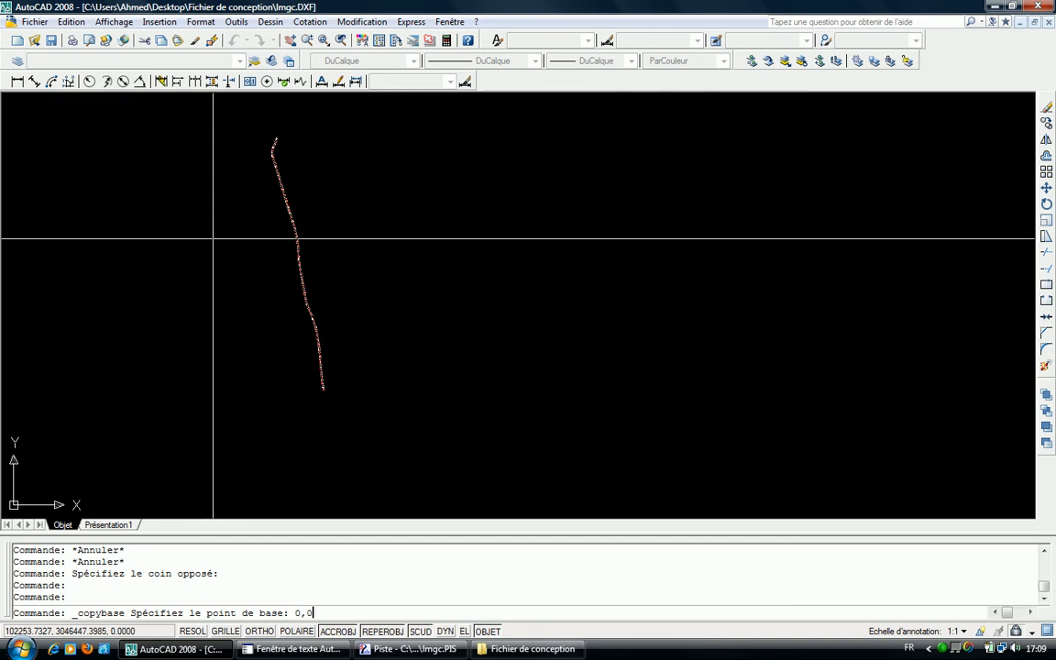
{"action": "type", "text": "0,0"}
{"action": "key", "text": "Return"}
{"action": "key", "text": "Escape"}
- Paste the copied axis and profiles into the drawing choix axe autocad.dwg at insertion point 0,0
{"action": "key", "text": "ctrl+Tab"}
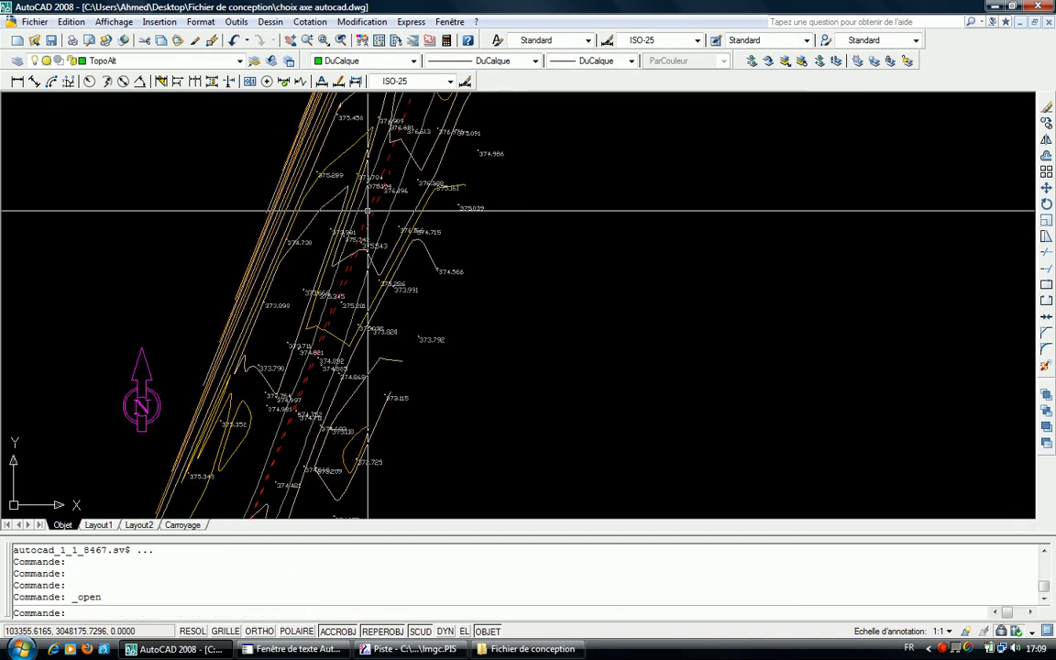
{"action": "scroll", "coordinate": [368, 211], "scroll_direction": "down", "scroll_amount": 6}
{"action": "scroll", "coordinate": [380, 411], "scroll_direction": "up", "scroll_amount": 2}
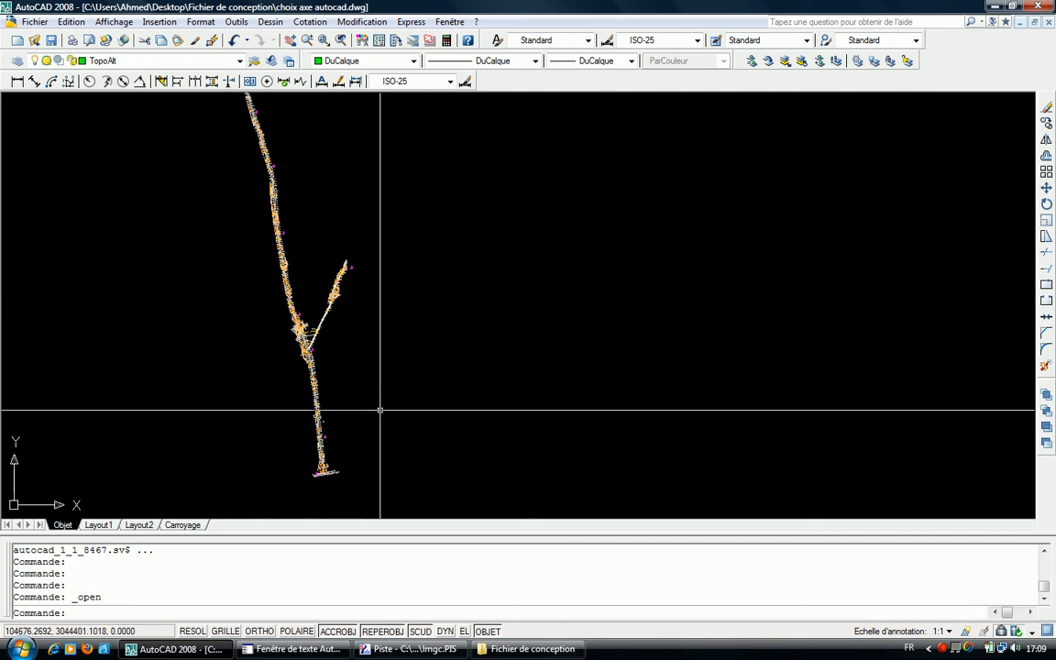
{"action": "key", "text": "ctrl+v"}
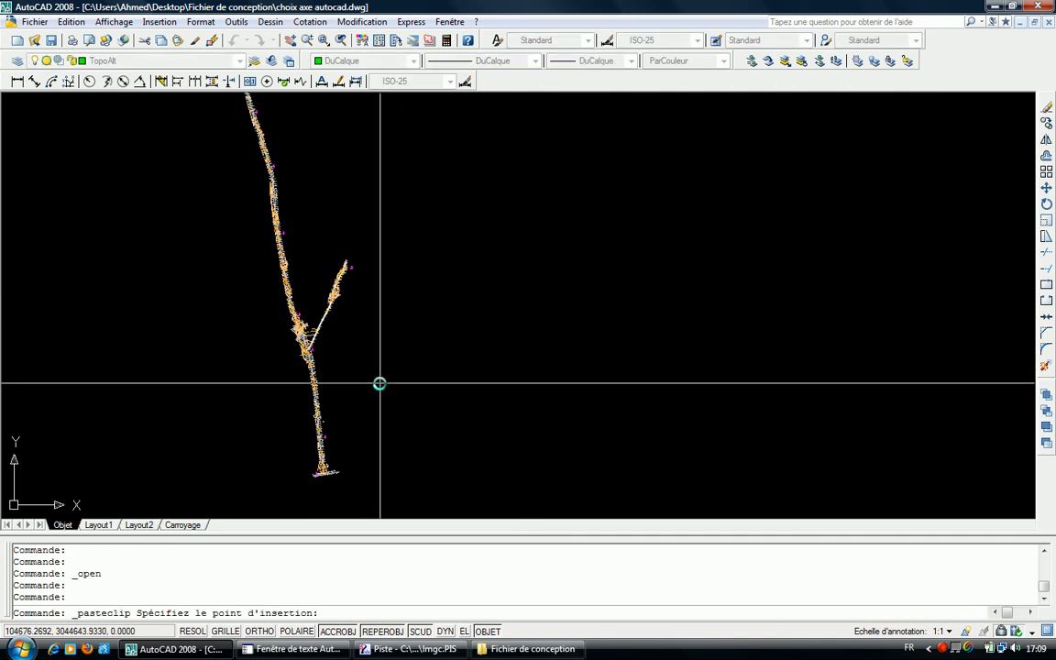
{"action": "key", "text": "Return"}
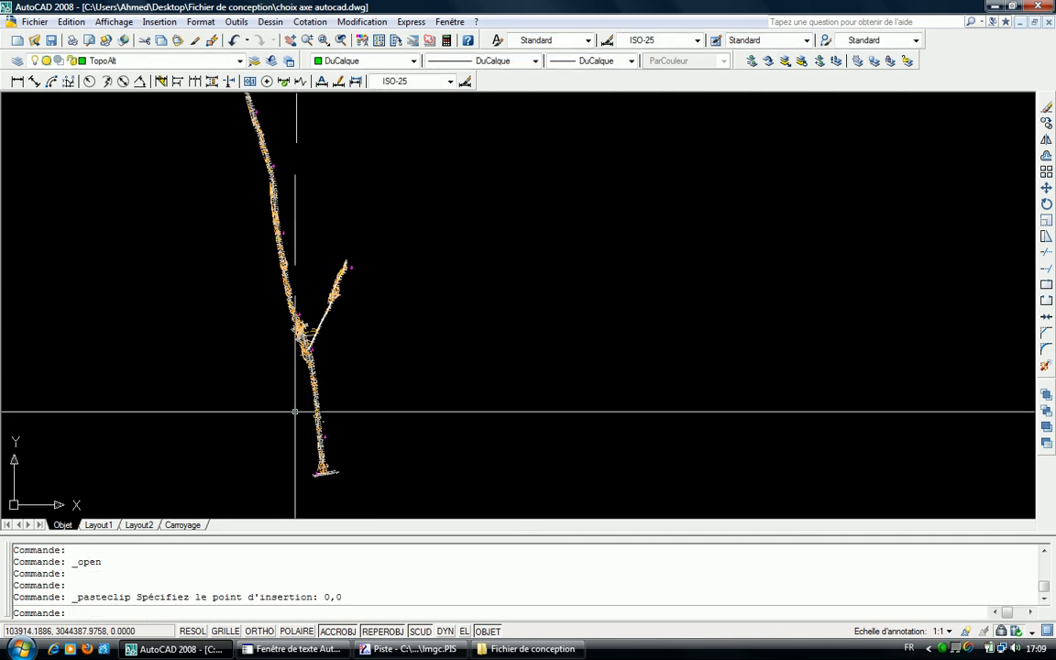
- Thaw the layer AXE_EN_PLAN and inspect the pasted axis at the southern start of the road
{"action": "scroll", "coordinate": [307, 455], "scroll_direction": "up", "scroll_amount": 6}
{"action": "middle_click_drag", "start_coordinate": [361, 445], "coordinate": [296, 302]}
{"action": "scroll", "coordinate": [295, 302], "scroll_direction": "up", "scroll_amount": 3}
{"action": "scroll", "coordinate": [366, 377], "scroll_direction": "down", "scroll_amount": 8}
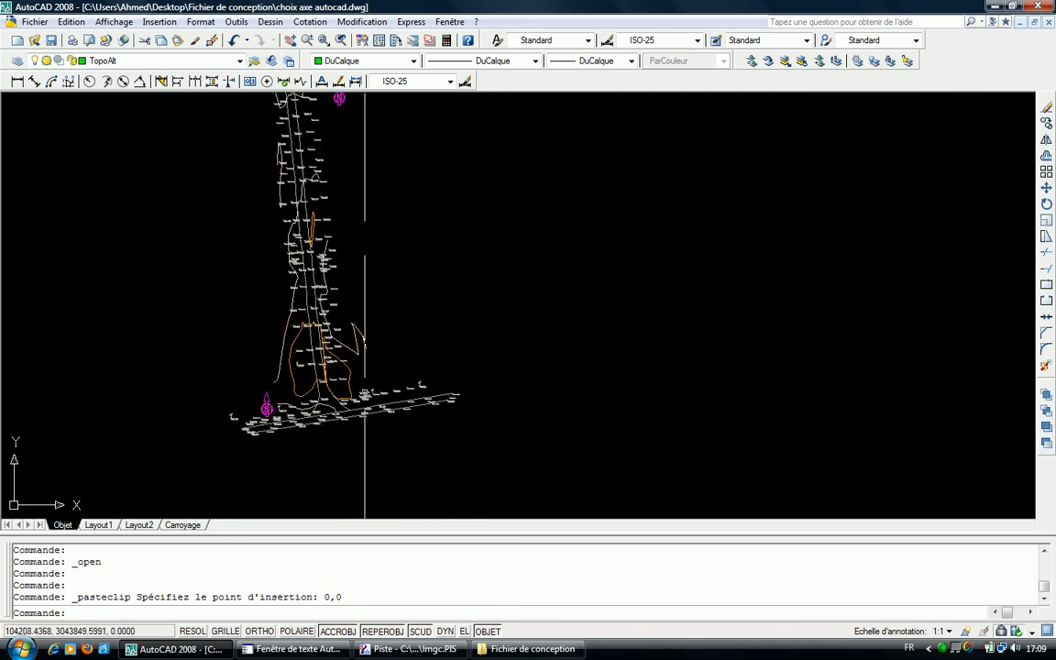
{"action": "middle_click", "coordinate": [360, 376]}
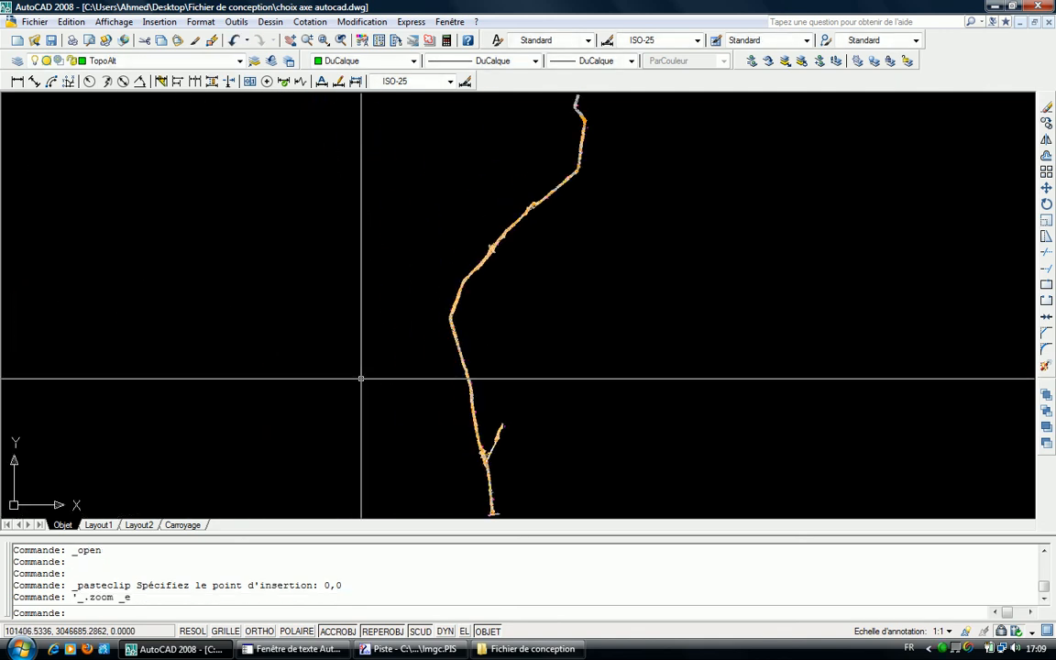
{"action": "left_click", "coordinate": [156, 59]}
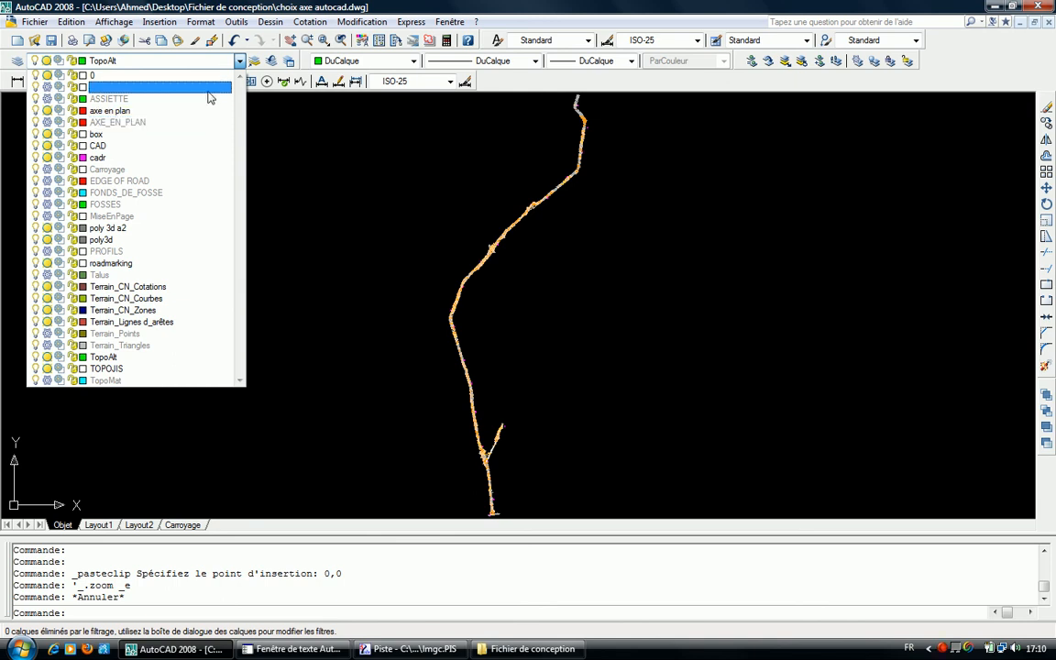
{"action": "left_click", "coordinate": [49, 122]}
{"action": "left_click", "coordinate": [497, 289]}
{"action": "middle_click_drag", "start_coordinate": [507, 329], "coordinate": [451, 201]}
{"action": "scroll", "coordinate": [454, 399], "scroll_direction": "up", "scroll_amount": 10}
{"action": "scroll", "coordinate": [373, 351], "scroll_direction": "up", "scroll_amount": 8}
{"action": "double_click", "coordinate": [411, 339]}
{"action": "key", "text": "Escape"}
{"action": "key", "text": "Escape"}
- Thaw the layer PROFILS and inspect the profiles along the first stretch of the road
{"action": "left_click", "coordinate": [239, 60]}
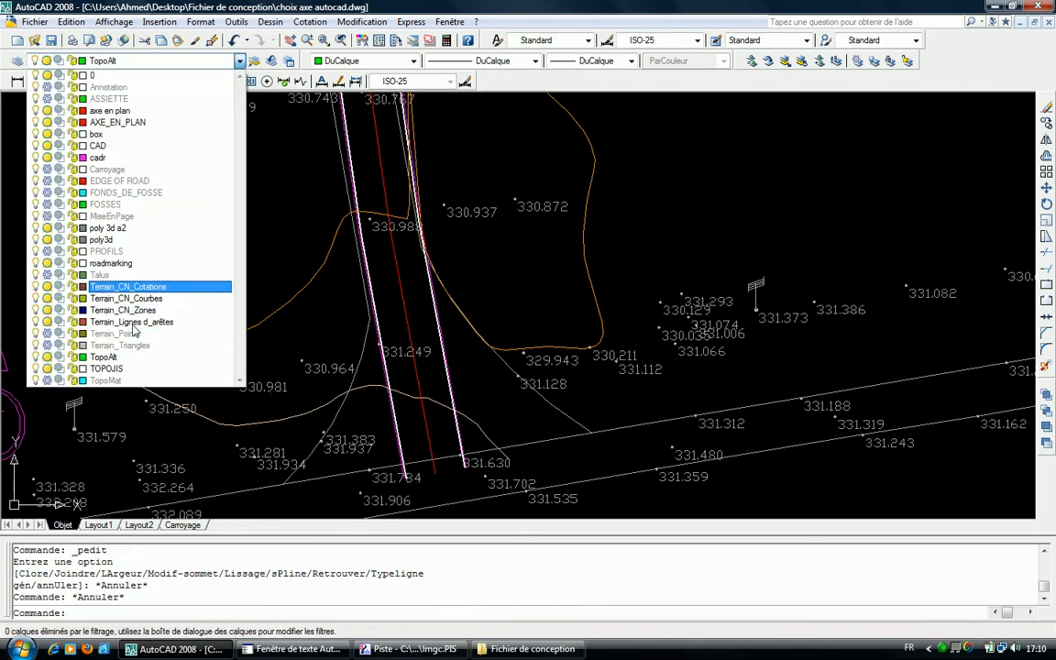
{"action": "left_click", "coordinate": [46, 255]}
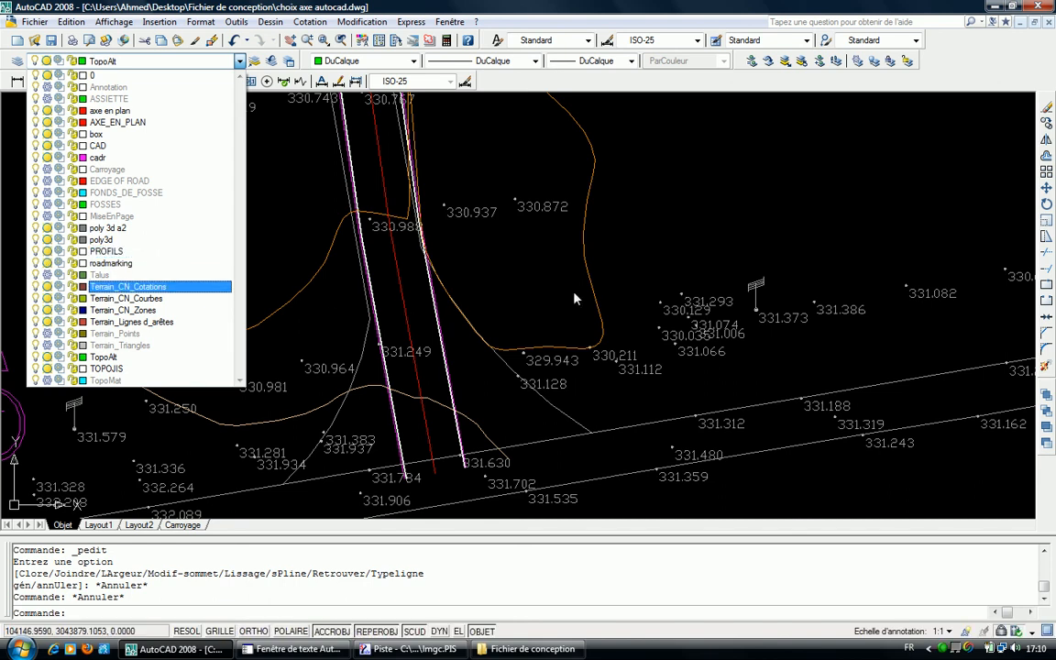
{"action": "left_click", "coordinate": [464, 306]}
{"action": "key", "text": "Escape"}
{"action": "mouse_move", "coordinate": [394, 303]}
{"action": "middle_mouse_down"}
{"action": "mouse_move", "coordinate": [391, 290]}
{"action": "mouse_move", "coordinate": [380, 470]}
{"action": "middle_mouse_up"}
{"action": "key", "text": "Escape"}
{"action": "middle_click_drag", "start_coordinate": [394, 351], "coordinate": [389, 507]}
{"action": "middle_click_drag", "start_coordinate": [375, 402], "coordinate": [384, 554]}
{"action": "middle_click_drag", "start_coordinate": [364, 312], "coordinate": [377, 524]}
{"action": "scroll", "coordinate": [369, 328], "scroll_direction": "down", "scroll_amount": 3}
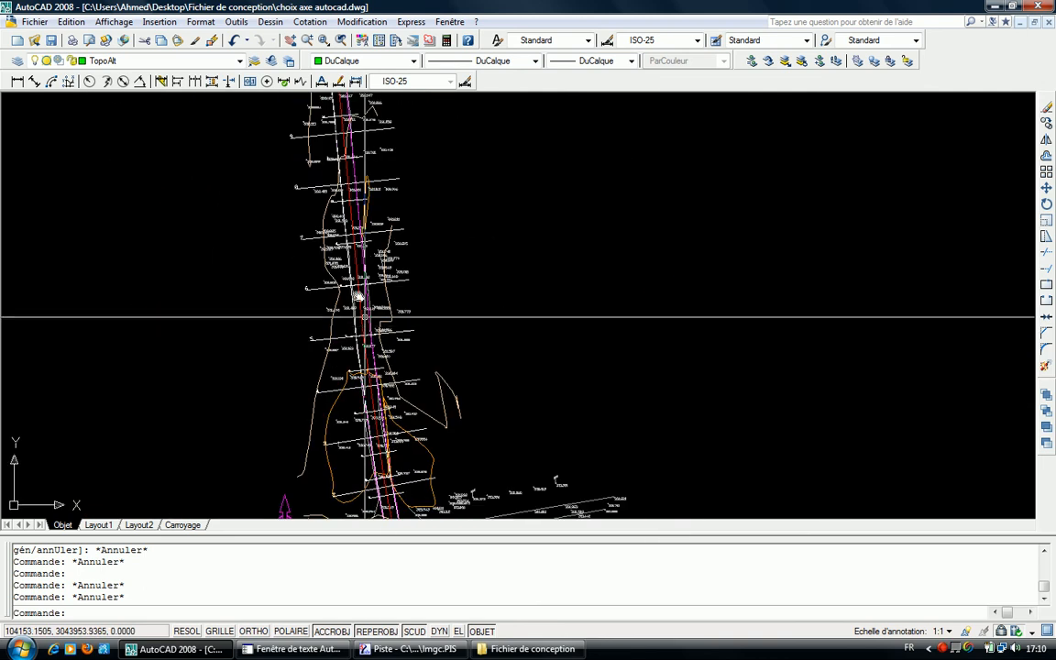
- Undo the thawing of the layers PROFILS and AXE_EN_PLAN, along with the view changes
{"action": "type", "text": "u"}
{"action": "key", "text": "Return"}
{"action": "key", "text": "Return"}
{"action": "key", "text": "Return"}
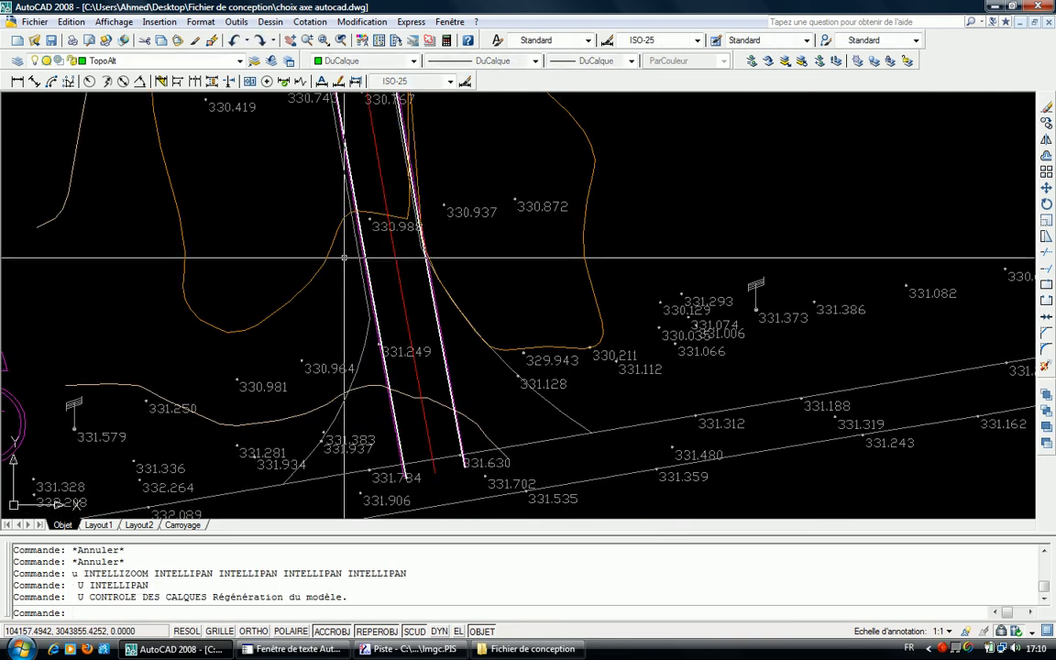
{"action": "key", "text": "Return"}
{"action": "key", "text": "Return"}
{"action": "scroll", "coordinate": [520, 394], "scroll_direction": "up", "scroll_amount": 3}
{"action": "scroll", "coordinate": [413, 354], "scroll_direction": "up", "scroll_amount": 7}
{"action": "scroll", "coordinate": [316, 351], "scroll_direction": "down", "scroll_amount": 2}
{"action": "middle_click_drag", "start_coordinate": [307, 353], "coordinate": [450, 441]}
{"action": "scroll", "coordinate": [293, 409], "scroll_direction": "up", "scroll_amount": 5}
{"action": "key", "text": "Return"}
{"action": "key", "text": "Return"}
{"action": "key", "text": "Return"}
- Copy all visible survey objects of choix axe autocad.dwg with base point 0,0
{"action": "scroll", "coordinate": [394, 422], "scroll_direction": "down", "scroll_amount": 4}
{"action": "key", "text": "Escape"}
{"action": "left_click", "coordinate": [518, 489]}
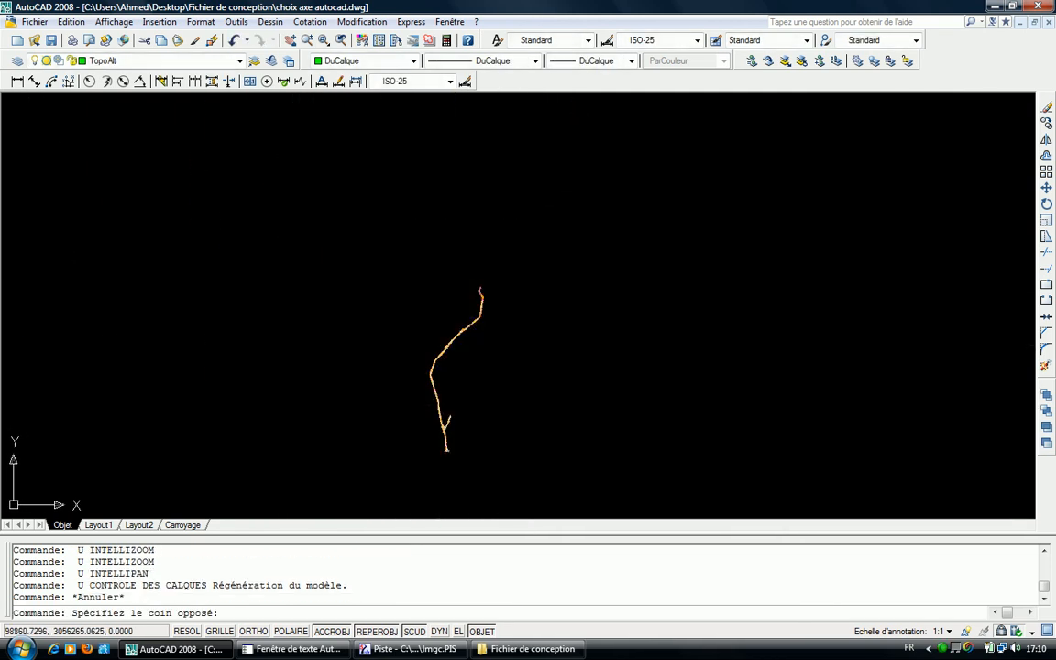
{"action": "left_click", "coordinate": [347, 220]}
{"action": "left_click", "coordinate": [71, 22]}
{"action": "left_click", "coordinate": [107, 101]}
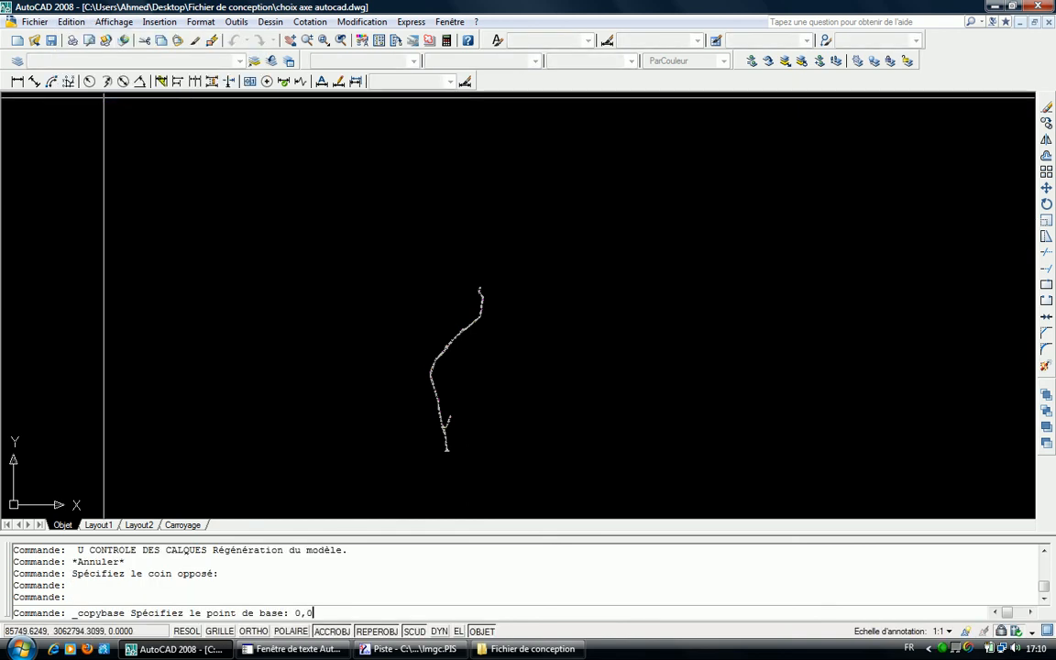
{"action": "key", "text": "Return"}
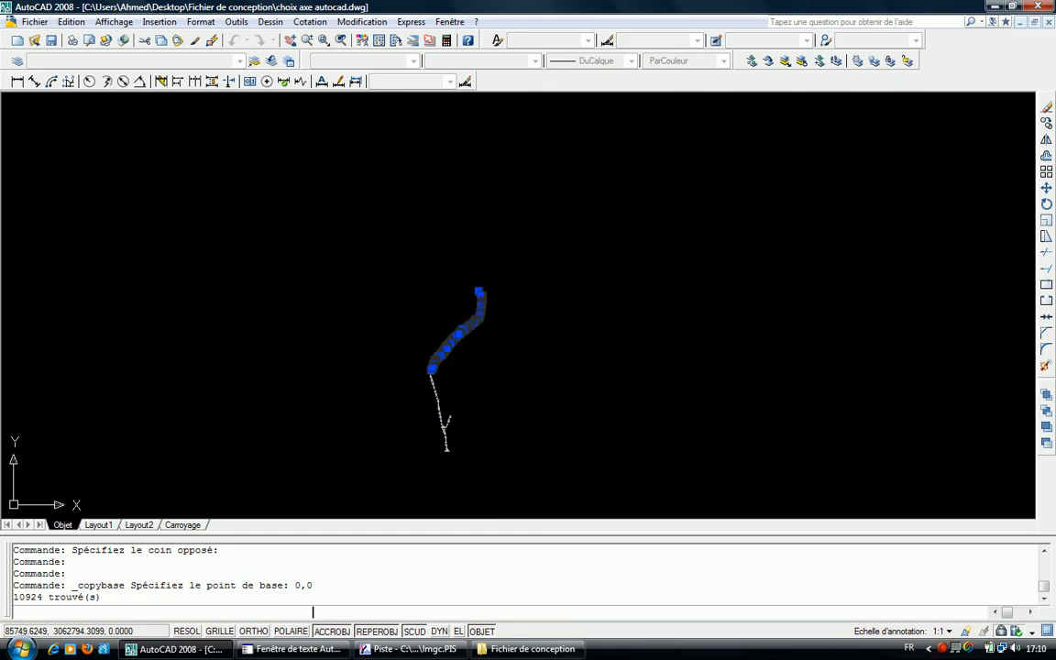
{"action": "key", "text": "Escape"}
{"action": "key", "text": "Escape"}
{"action": "key", "text": "Escape"}
{"action": "key", "text": "Escape"}
{"action": "key", "text": "Escape"}
- Paste the copied survey into lmgc.DXF at insertion point 0,0
{"action": "key", "text": "ctrl+Tab"}
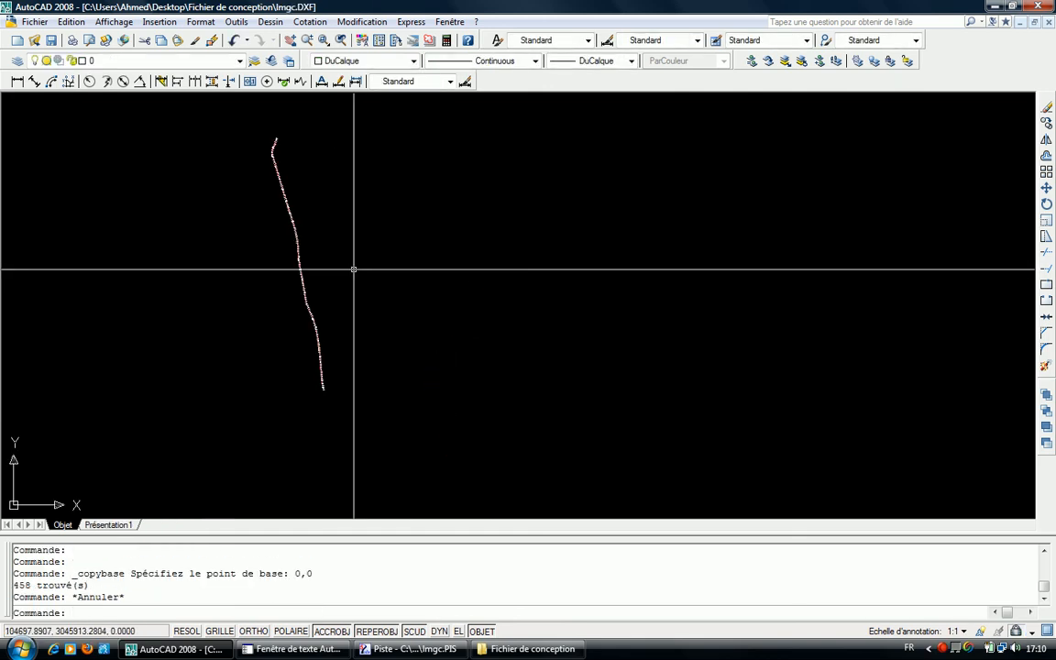
{"action": "key", "text": "ctrl+v"}
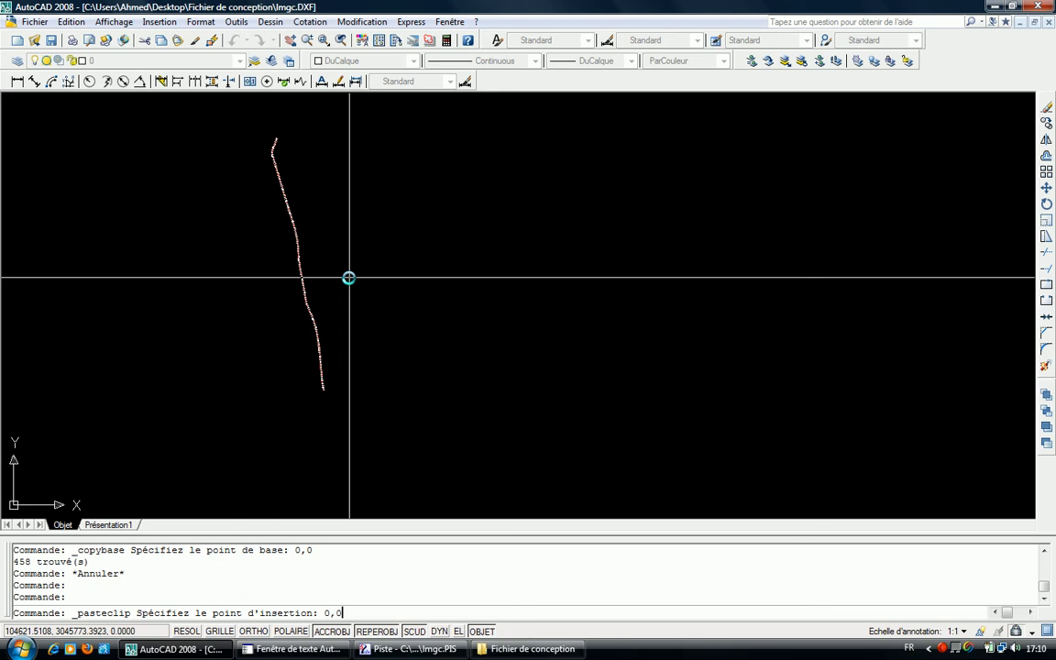
{"action": "type", "text": "0,0"}
{"action": "key", "text": "Return"}
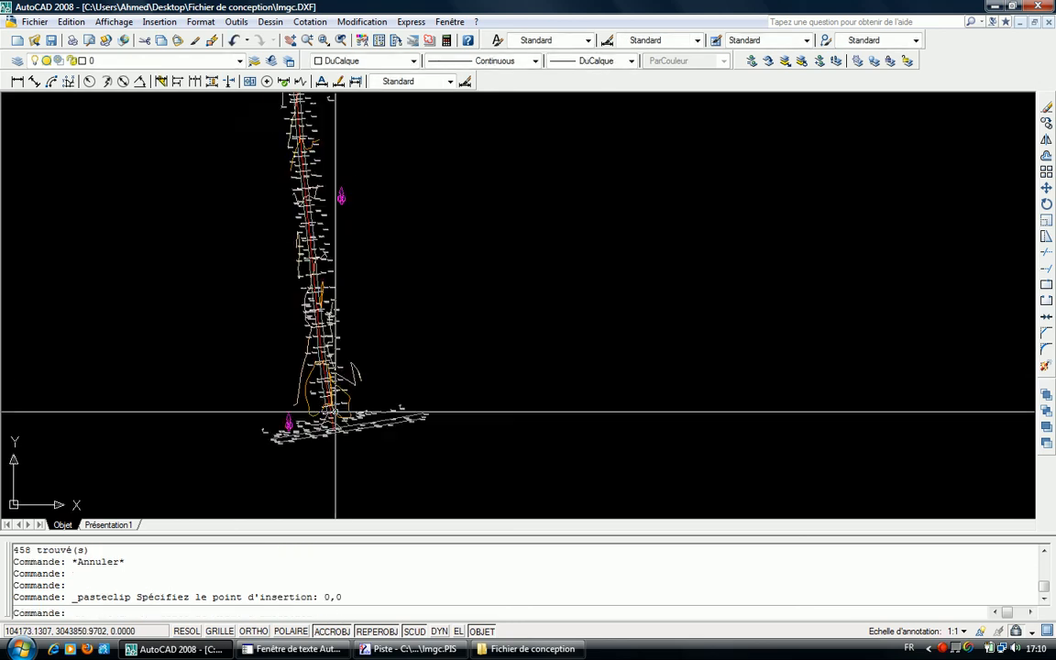
- Examine how profiles 1 to 23 and the axis lie on the surveyed road edges and spot heights
{"action": "scroll", "coordinate": [348, 348], "scroll_direction": "up", "scroll_amount": 3}
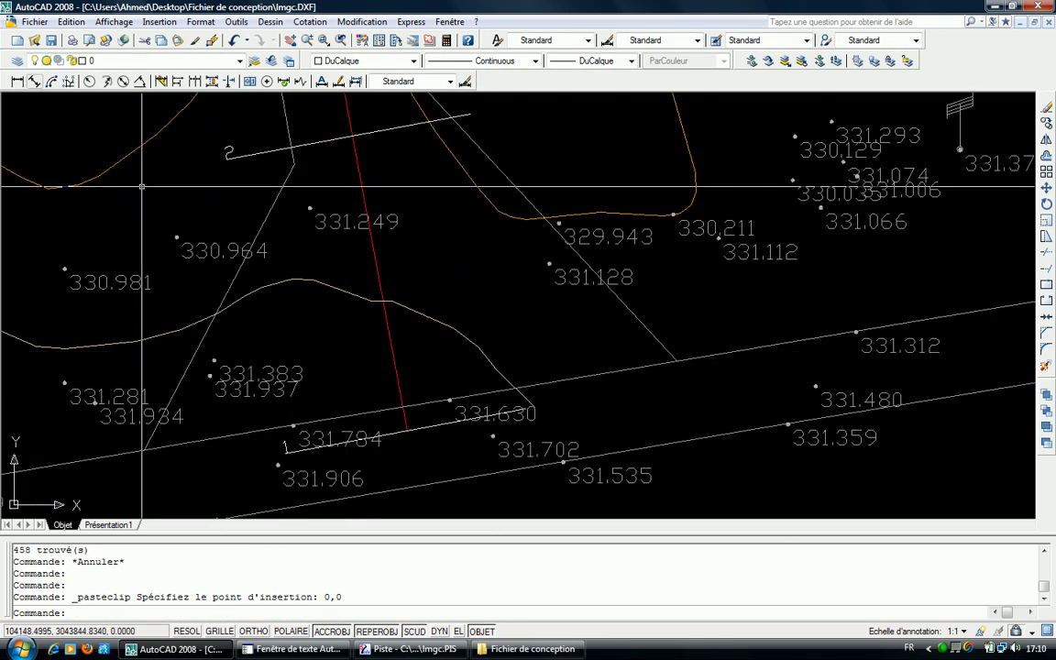
{"action": "scroll", "coordinate": [330, 389], "scroll_direction": "down", "scroll_amount": 4}
{"action": "scroll", "coordinate": [330, 391], "scroll_direction": "up", "scroll_amount": 1}
{"action": "middle_click_drag", "start_coordinate": [310, 328], "coordinate": [322, 456]}
{"action": "scroll", "coordinate": [303, 259], "scroll_direction": "up", "scroll_amount": 3}
{"action": "scroll", "coordinate": [301, 255], "scroll_direction": "down", "scroll_amount": 1}
{"action": "middle_click_drag", "start_coordinate": [308, 304], "coordinate": [336, 500]}
{"action": "middle_click_drag", "start_coordinate": [313, 245], "coordinate": [333, 385]}
{"action": "mouse_move", "coordinate": [296, 232]}
{"action": "middle_mouse_down"}
{"action": "mouse_move", "coordinate": [316, 415]}
{"action": "mouse_move", "coordinate": [327, 434]}
{"action": "middle_mouse_up"}
{"action": "mouse_move", "coordinate": [330, 226]}
{"action": "middle_mouse_down"}
{"action": "mouse_move", "coordinate": [344, 403]}
{"action": "mouse_move", "coordinate": [302, 349]}
{"action": "middle_mouse_up"}
{"action": "mouse_move", "coordinate": [293, 186]}
{"action": "middle_mouse_down"}
{"action": "mouse_move", "coordinate": [286, 282]}
{"action": "mouse_move", "coordinate": [321, 361]}
{"action": "middle_mouse_up"}
{"action": "middle_click_drag", "start_coordinate": [306, 256], "coordinate": [307, 413]}
{"action": "middle_click_drag", "start_coordinate": [312, 224], "coordinate": [323, 422]}
{"action": "middle_click_drag", "start_coordinate": [267, 225], "coordinate": [290, 348]}
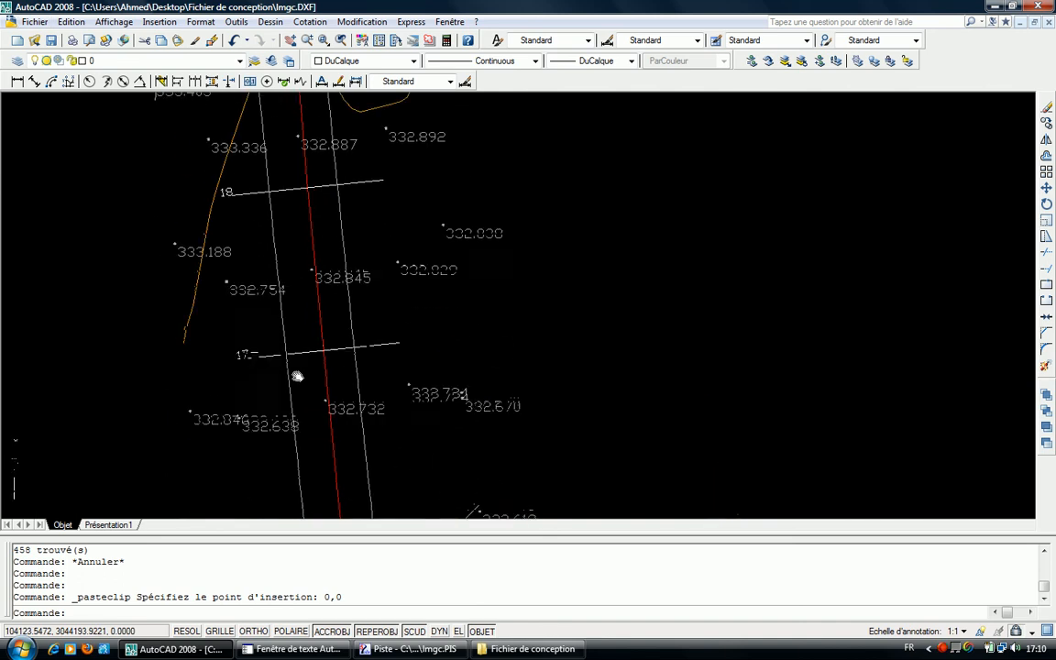
{"action": "middle_click_drag", "start_coordinate": [349, 311], "coordinate": [377, 405]}
{"action": "middle_click_drag", "start_coordinate": [381, 257], "coordinate": [396, 469]}
{"action": "middle_click_drag", "start_coordinate": [371, 137], "coordinate": [387, 293]}
{"action": "middle_click_drag", "start_coordinate": [352, 180], "coordinate": [368, 346]}
{"action": "middle_click_drag", "start_coordinate": [367, 224], "coordinate": [376, 302]}
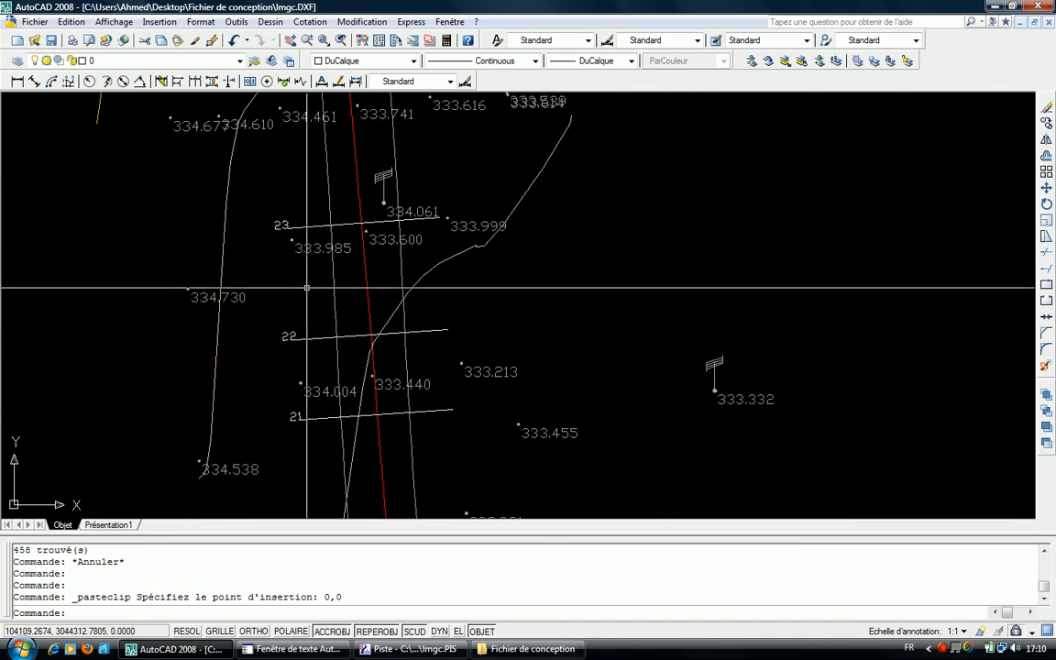
- Examine how the axis and its profiles follow the surveyed road from profile 23 up to the curve around profile 200
{"action": "middle_click_drag", "start_coordinate": [324, 172], "coordinate": [323, 285]}
{"action": "mouse_move", "coordinate": [321, 229]}
{"action": "middle_mouse_down"}
{"action": "mouse_move", "coordinate": [331, 376]}
{"action": "mouse_move", "coordinate": [355, 450]}
{"action": "middle_mouse_up"}
{"action": "middle_click_drag", "start_coordinate": [365, 271], "coordinate": [375, 444]}
{"action": "middle_click_drag", "start_coordinate": [369, 361], "coordinate": [370, 484]}
{"action": "middle_click_drag", "start_coordinate": [381, 156], "coordinate": [379, 376]}
{"action": "mouse_move", "coordinate": [365, 266]}
{"action": "middle_mouse_down"}
{"action": "mouse_move", "coordinate": [373, 440]}
{"action": "mouse_move", "coordinate": [355, 469]}
{"action": "middle_mouse_up"}
{"action": "scroll", "coordinate": [339, 264], "scroll_direction": "down", "scroll_amount": 4}
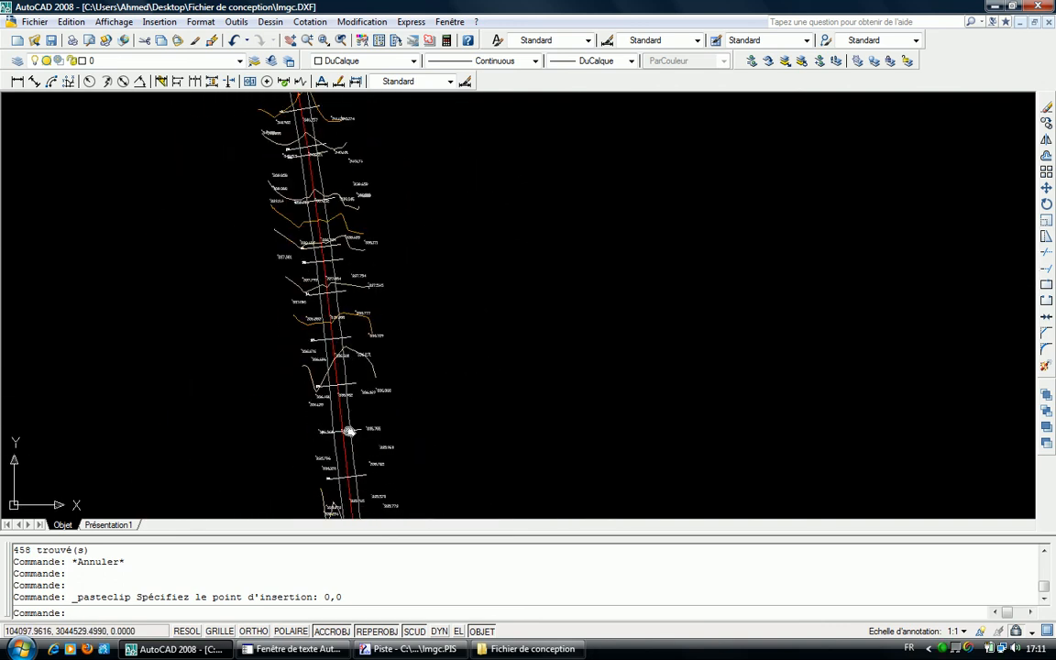
{"action": "middle_click_drag", "start_coordinate": [350, 375], "coordinate": [362, 462]}
{"action": "middle_click_drag", "start_coordinate": [304, 158], "coordinate": [404, 507]}
{"action": "middle_click_drag", "start_coordinate": [388, 240], "coordinate": [509, 563]}
{"action": "mouse_move", "coordinate": [443, 244]}
{"action": "middle_mouse_down"}
{"action": "mouse_move", "coordinate": [548, 558]}
{"action": "mouse_move", "coordinate": [572, 571]}
{"action": "middle_mouse_up"}
{"action": "scroll", "coordinate": [493, 417], "scroll_direction": "down", "scroll_amount": 4}
{"action": "scroll", "coordinate": [421, 292], "scroll_direction": "down", "scroll_amount": 8}
{"action": "middle_click_drag", "start_coordinate": [420, 282], "coordinate": [417, 351]}
{"action": "scroll", "coordinate": [385, 191], "scroll_direction": "up", "scroll_amount": 5}
{"action": "scroll", "coordinate": [387, 237], "scroll_direction": "up", "scroll_amount": 5}
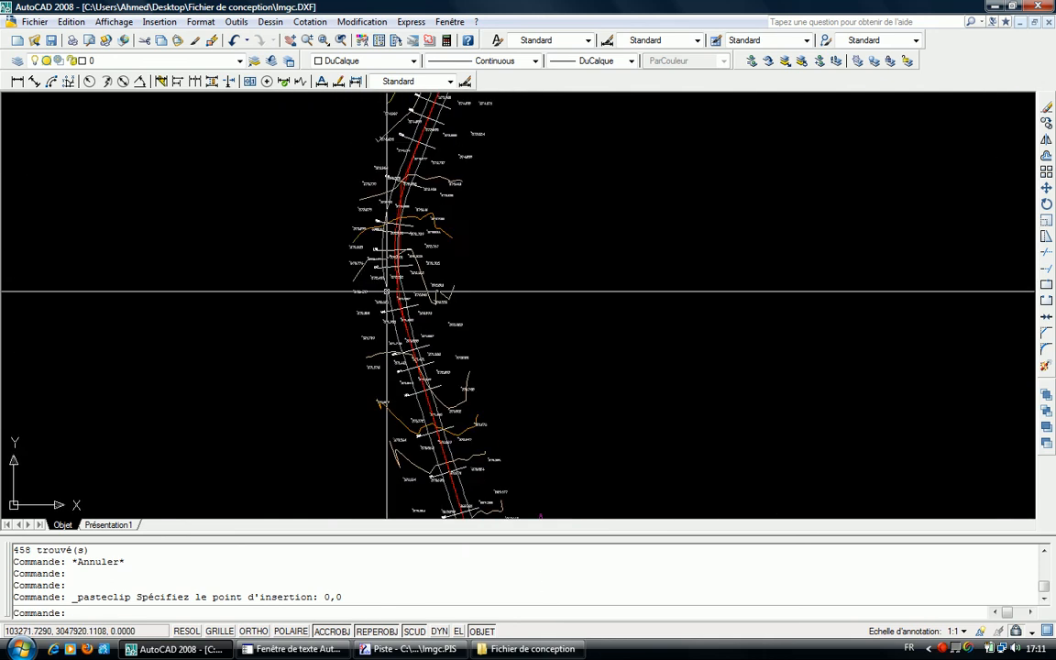
- Regenerate the whole drawing and check the extent of the axis arc between profiles 198 and 199
{"action": "type", "text": "t"}
{"action": "key", "text": "Return"}
{"action": "scroll", "coordinate": [404, 220], "scroll_direction": "up", "scroll_amount": 3}
{"action": "key", "text": "Escape"}
{"action": "left_click", "coordinate": [404, 220]}
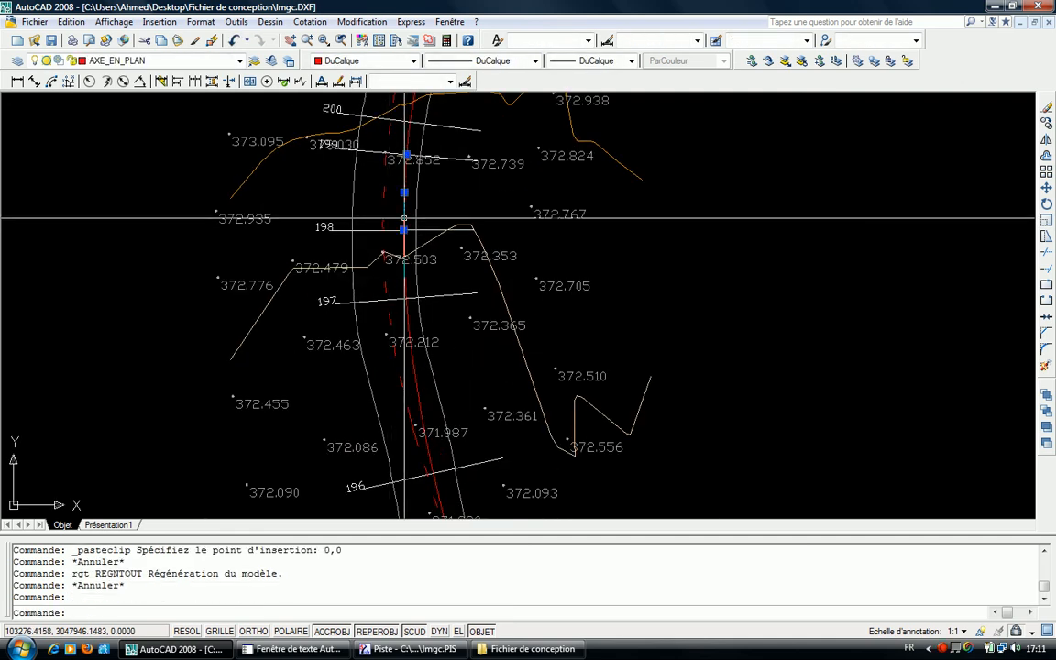
{"action": "scroll", "coordinate": [419, 200], "scroll_direction": "up", "scroll_amount": 2}
{"action": "key", "text": "Escape"}
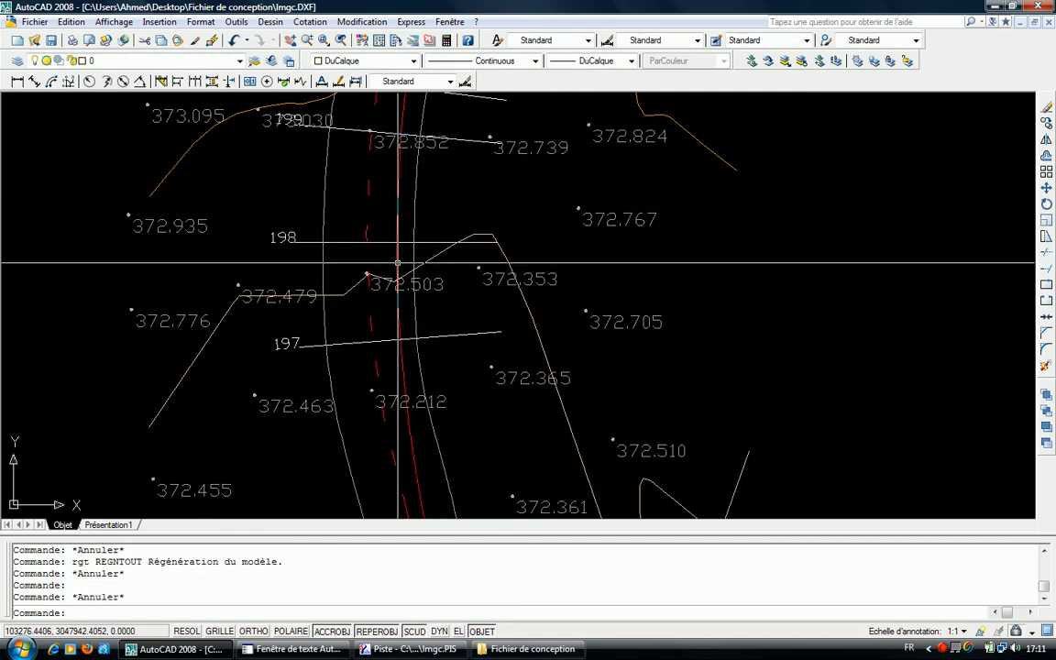
- Check the extent of the axis transition curve running from profile 198 back to profile 194
{"action": "left_click", "coordinate": [398, 263]}
{"action": "middle_click_drag", "start_coordinate": [453, 262], "coordinate": [407, 134]}
{"action": "scroll", "coordinate": [407, 134], "scroll_direction": "down", "scroll_amount": 2}
{"action": "middle_click_drag", "start_coordinate": [430, 213], "coordinate": [371, 173]}
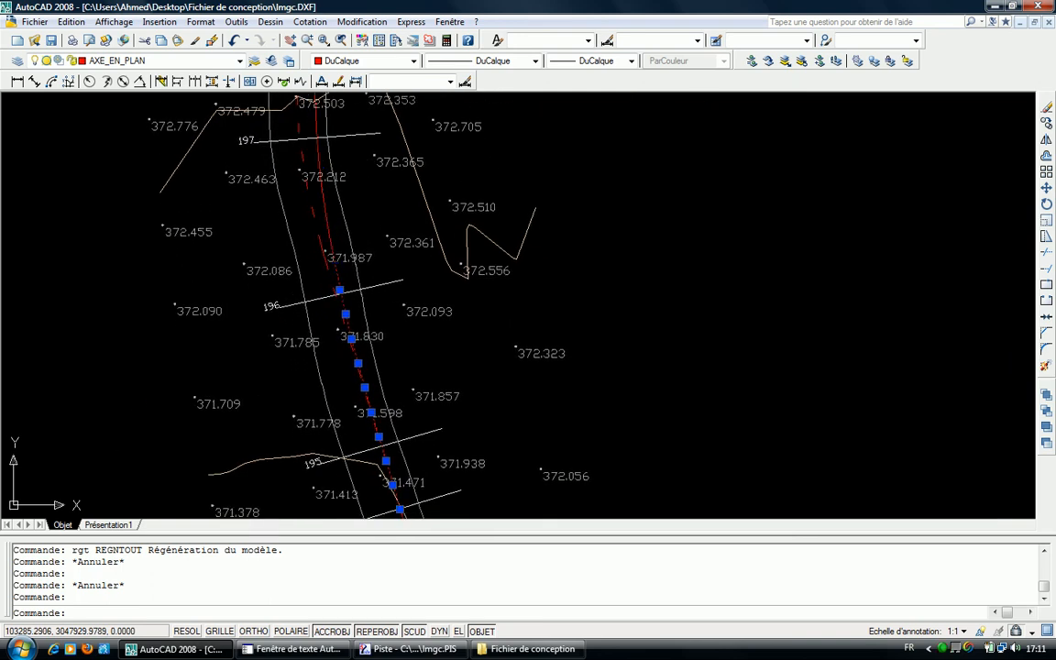
{"action": "scroll", "coordinate": [372, 173], "scroll_direction": "down", "scroll_amount": 2}
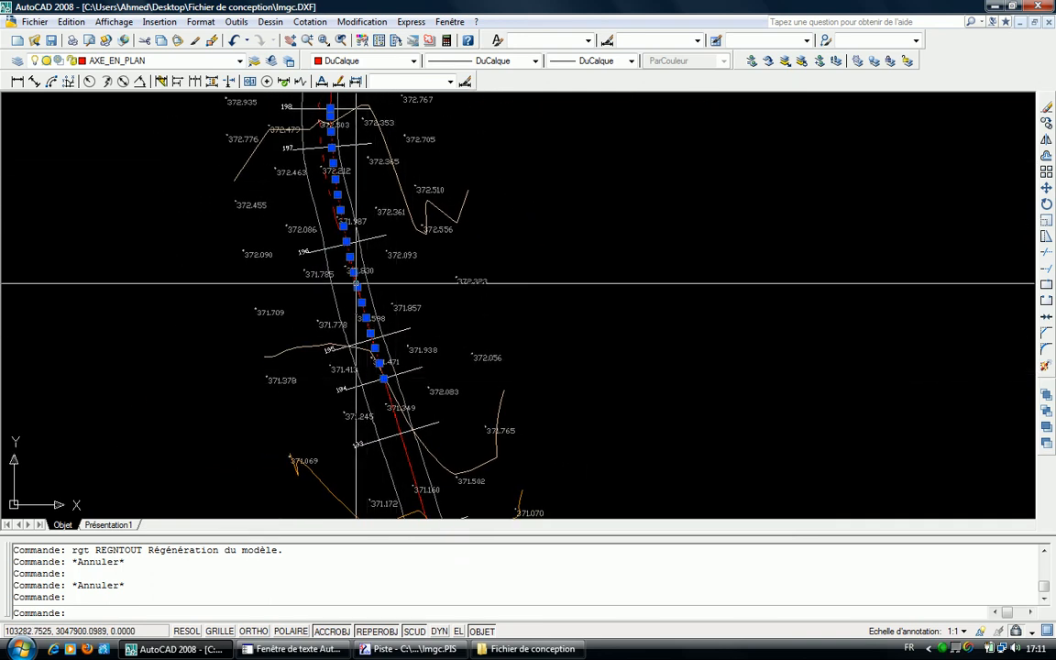
{"action": "middle_click_drag", "start_coordinate": [325, 203], "coordinate": [334, 344]}
- List the geometry of the axis arc between profiles 198 and 199 to read its radius
{"action": "scroll", "coordinate": [347, 230], "scroll_direction": "up", "scroll_amount": 6}
{"action": "double_click", "coordinate": [338, 240]}
{"action": "key", "text": "Escape"}
{"action": "left_click", "coordinate": [338, 245]}
{"action": "left_click", "coordinate": [327, 242]}
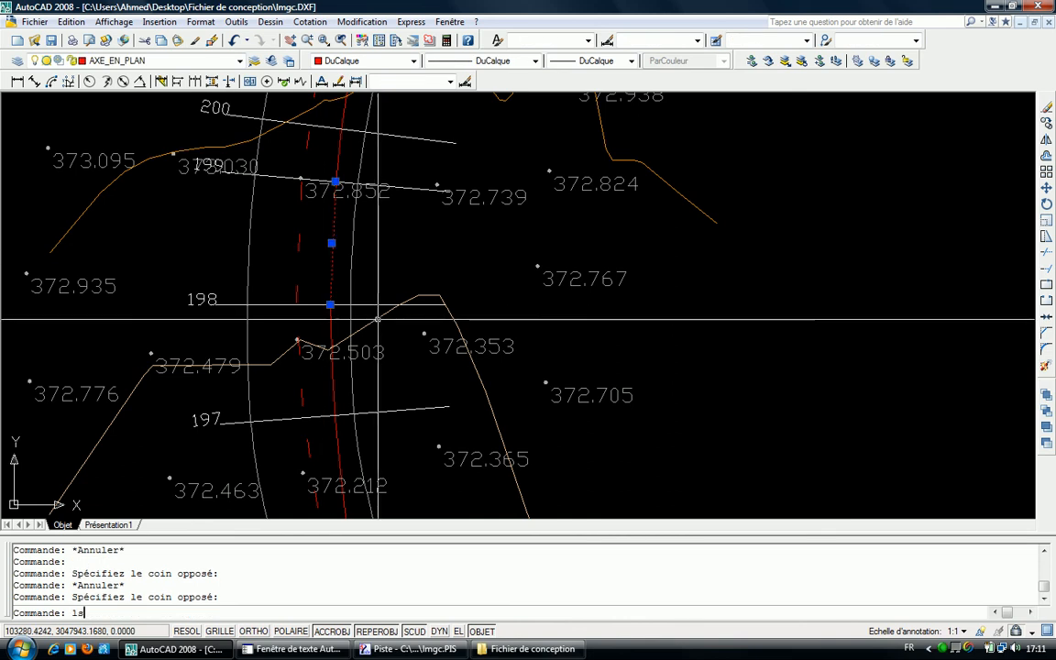
{"action": "type", "text": "ls"}
{"action": "key", "text": "Return"}
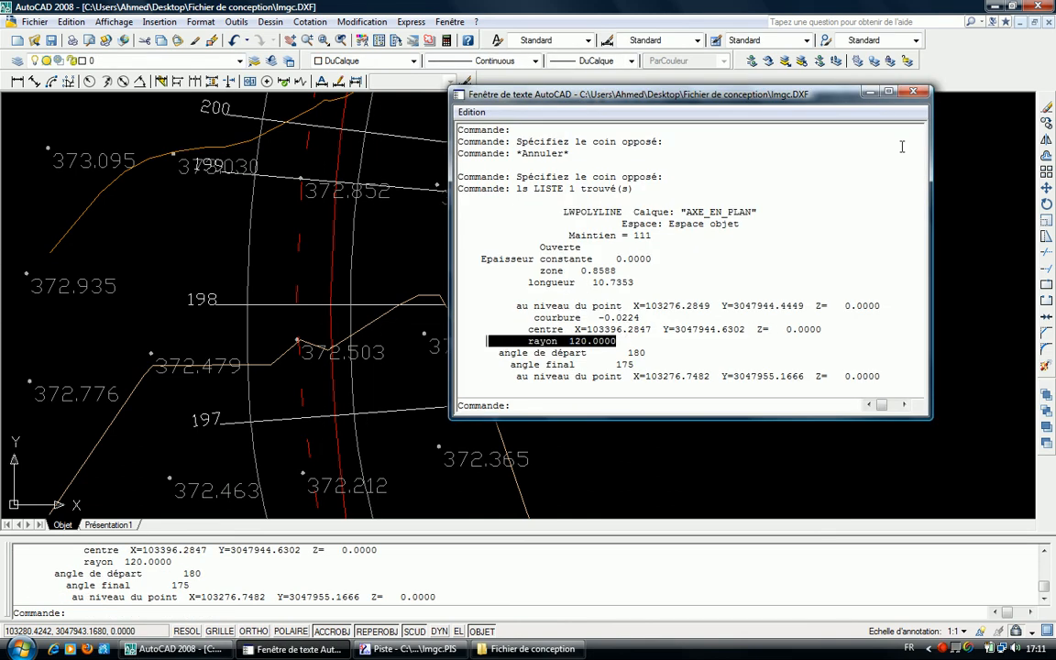
{"action": "left_click", "coordinate": [912, 96]}
{"action": "key", "text": "Escape"}
{"action": "key", "text": "Escape"}
- List the geometry of the axis transition curve that starts at profile 199 to read its length
{"action": "left_click", "coordinate": [338, 165]}
{"action": "scroll", "coordinate": [338, 165], "scroll_direction": "down", "scroll_amount": 8}
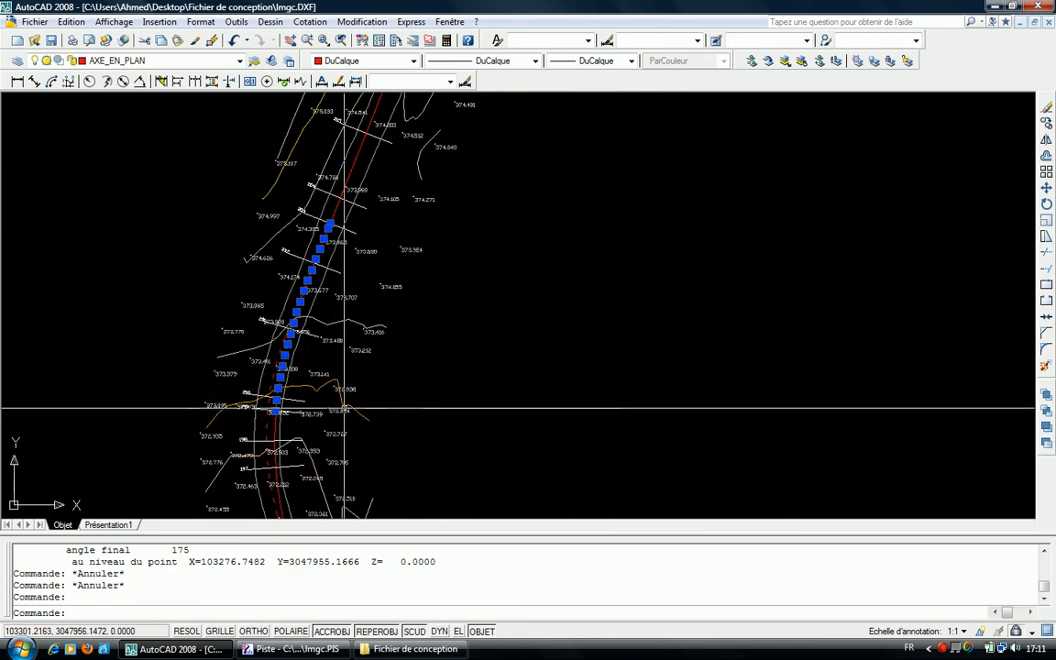
{"action": "type", "text": "ls"}
{"action": "key", "text": "Return"}
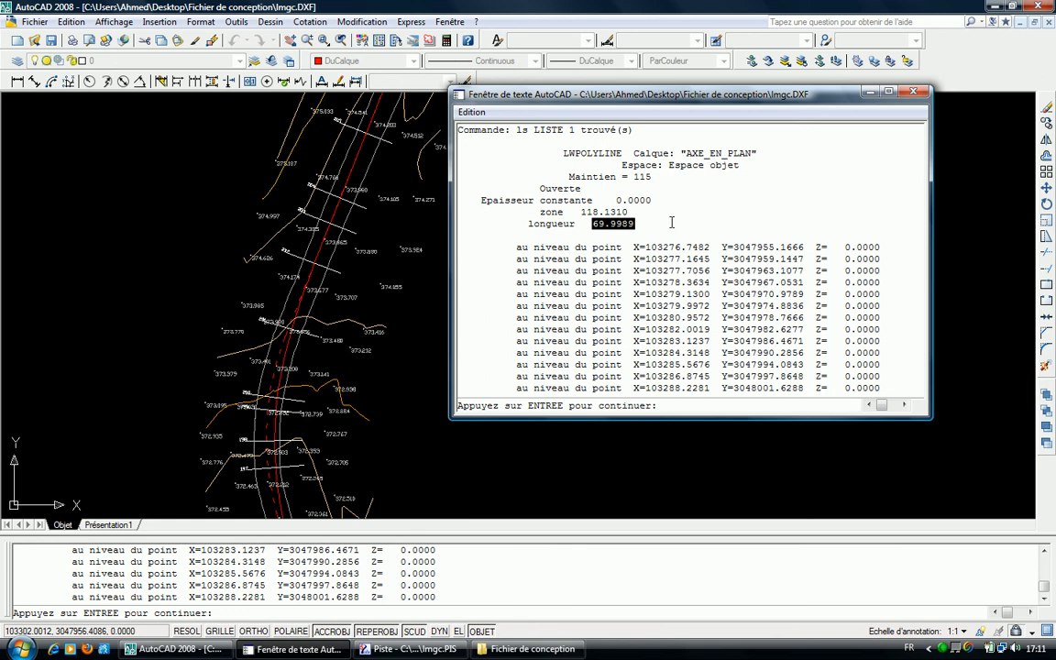
{"action": "left_click", "coordinate": [905, 93]}
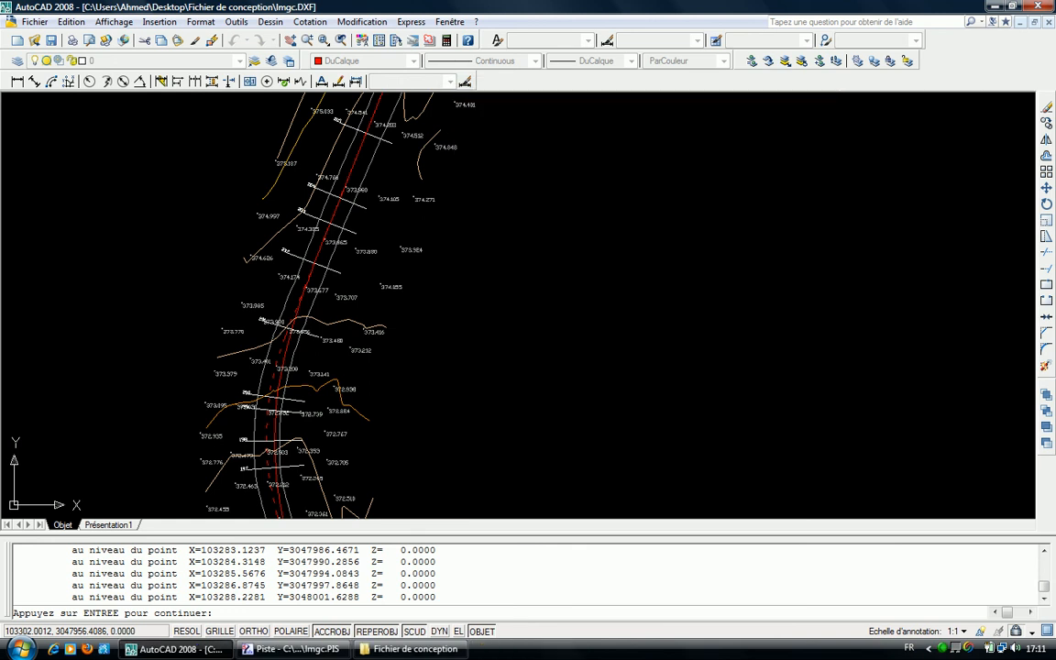
- Review the whole road axis and survey at the drawing's full extents
{"action": "scroll", "coordinate": [471, 193], "scroll_direction": "down", "scroll_amount": 4}
{"action": "middle_click_drag", "start_coordinate": [440, 297], "coordinate": [352, 217]}
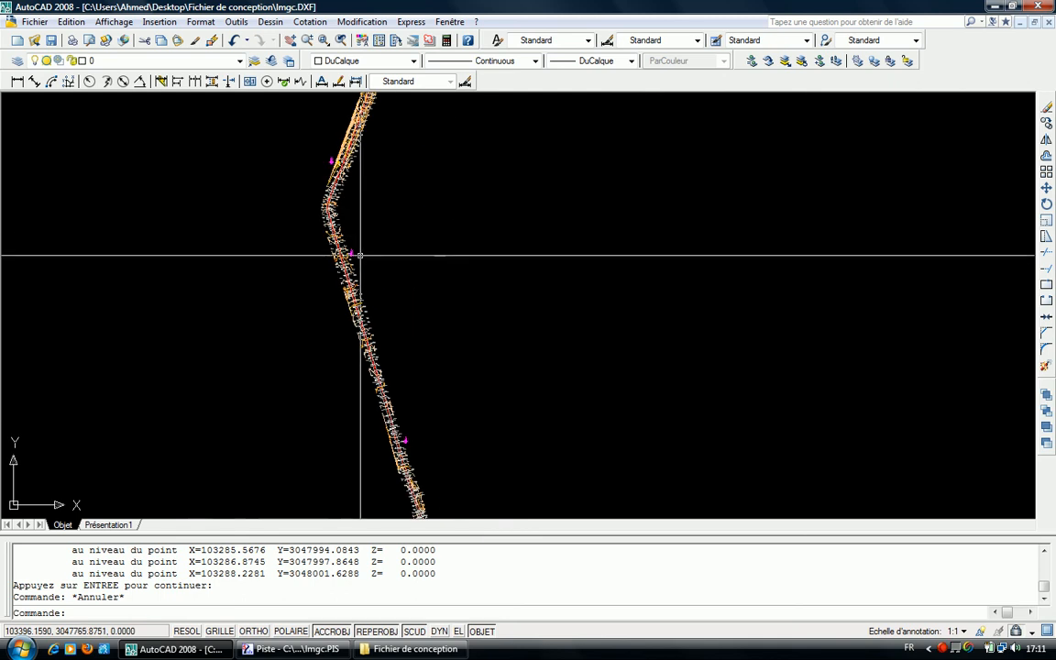
{"action": "middle_click_drag", "start_coordinate": [419, 309], "coordinate": [360, 160]}
{"action": "scroll", "coordinate": [417, 302], "scroll_direction": "down", "scroll_amount": 7}
{"action": "scroll", "coordinate": [382, 278], "scroll_direction": "down", "scroll_amount": 3}
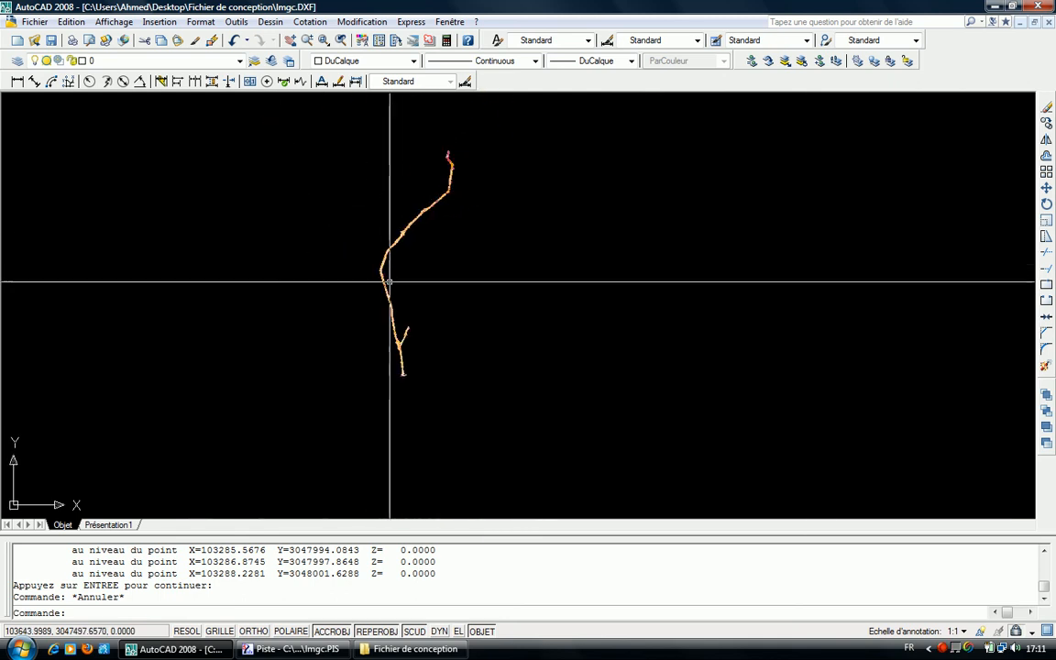
{"action": "scroll", "coordinate": [404, 372], "scroll_direction": "up", "scroll_amount": 7}
{"action": "middle_click", "coordinate": [403, 372]}
{"action": "middle_click", "coordinate": [404, 372]}
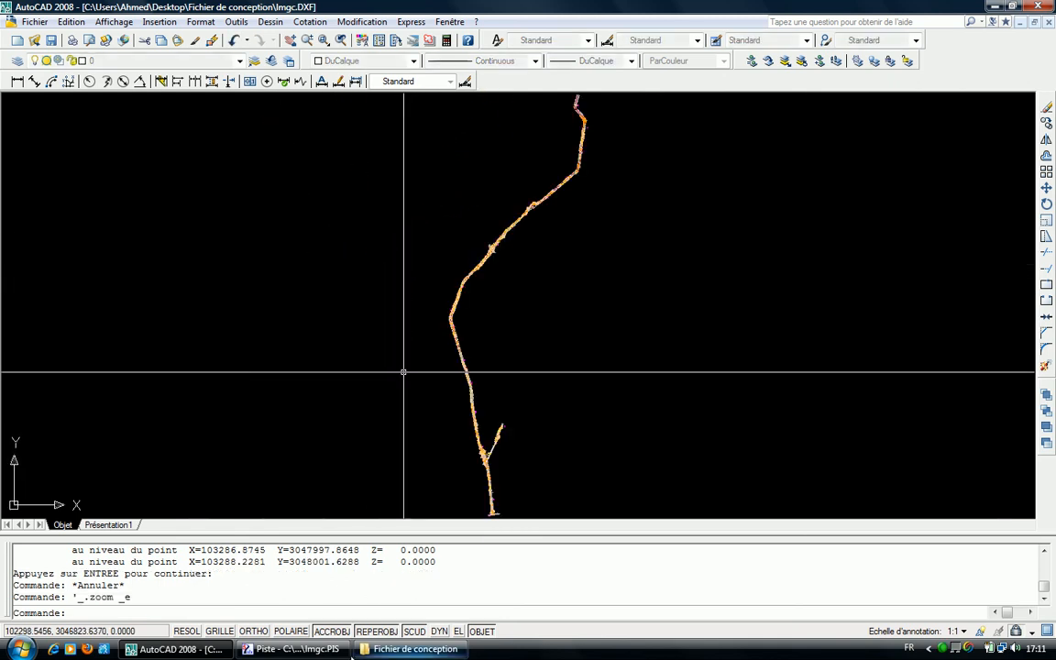
- Switch to Piste and show the complete plan layout of lmgc.PIS
{"action": "left_click", "coordinate": [302, 649]}
{"action": "right_click", "coordinate": [356, 267]}
{"action": "left_click", "coordinate": [413, 375]}
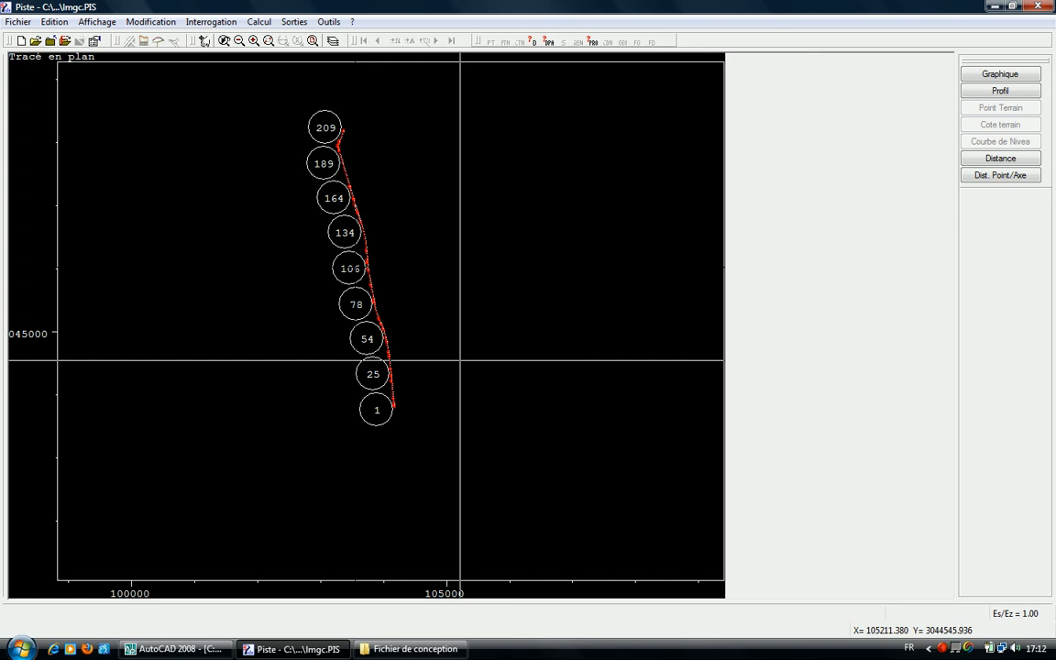
{"action": "left_click", "coordinate": [943, 648]}
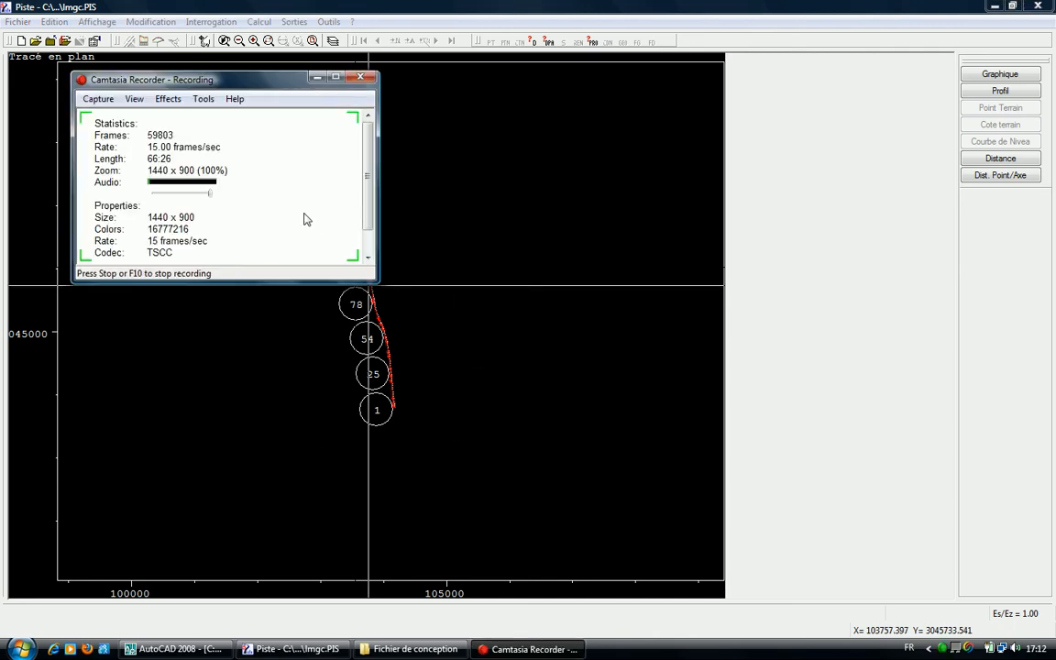